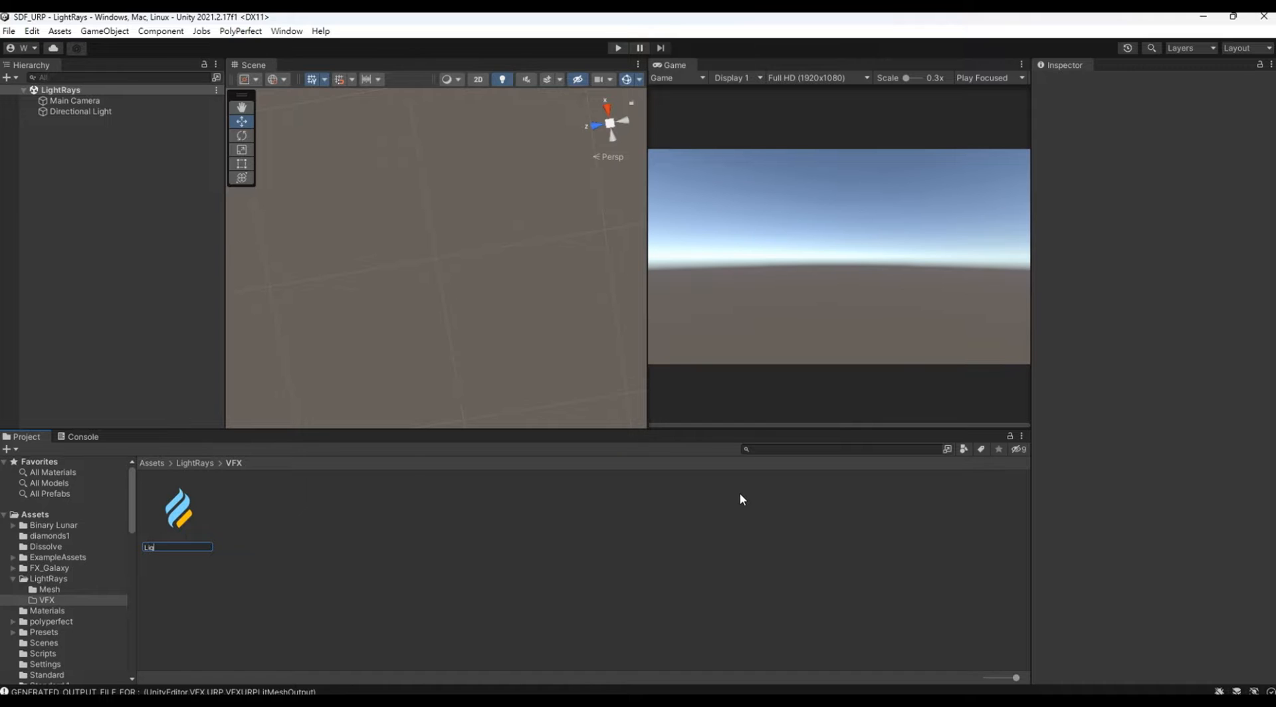
# Step: Name the new visual effect graph LightRays and add it to the scene hierarchy
pyautogui.write('ays')
pyautogui.press('Return')
pyautogui.moveTo(178, 508); pyautogui.dragTo(97, 258)
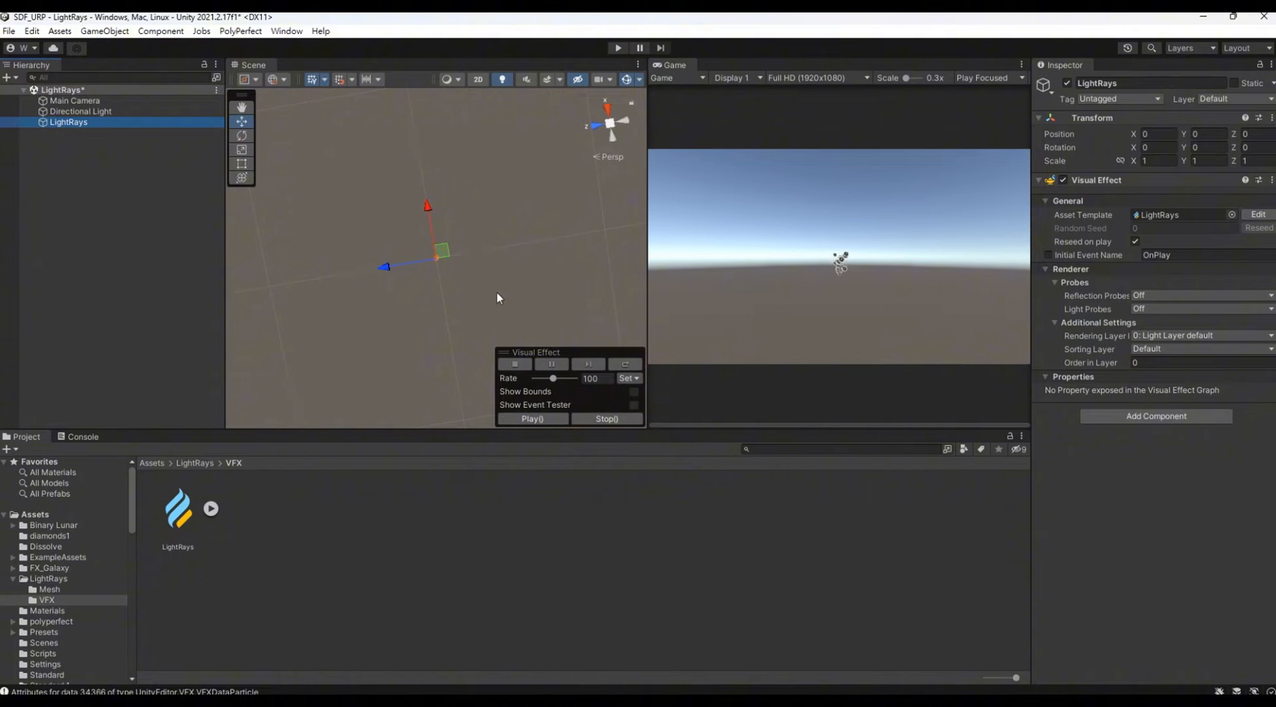
pyautogui.keyDown('alt'); pyautogui.moveTo(498, 298); pyautogui.dragTo(491, 103); pyautogui.keyUp('alt')
pyautogui.doubleClick(111, 123)
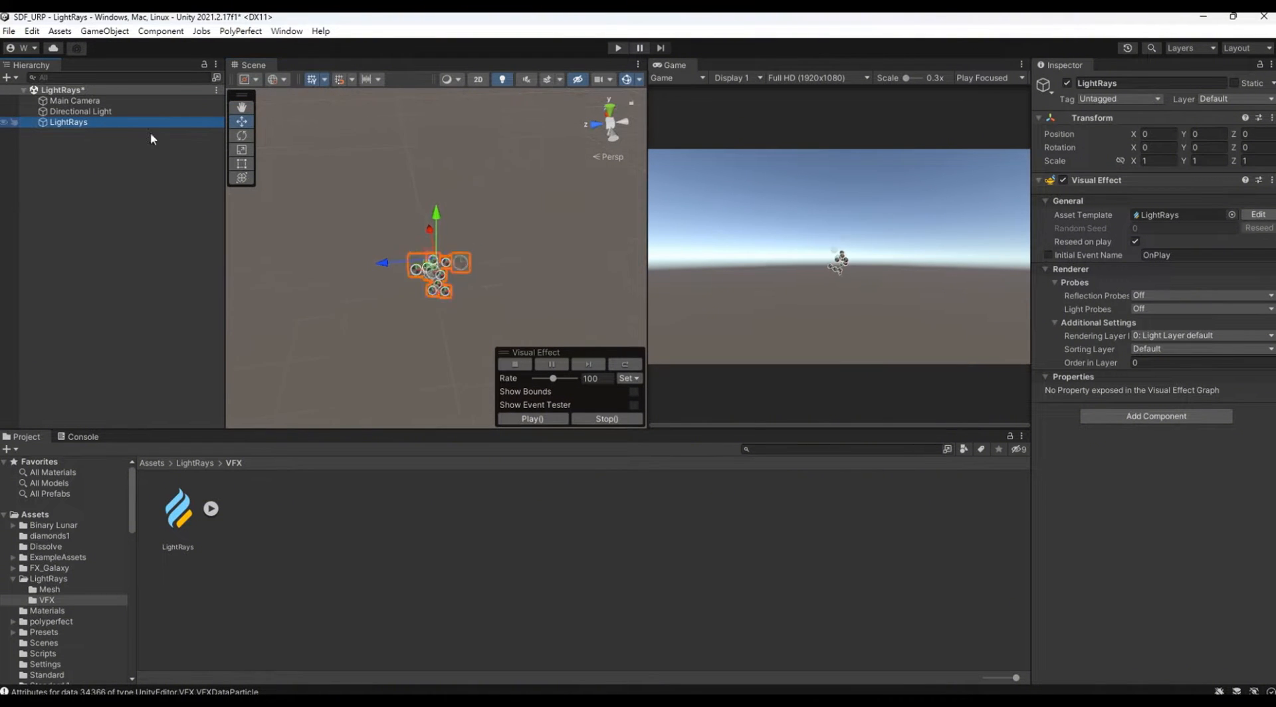
# Step: Open the LightRays effect graph for editing, hide its blackboard, and resize its window so the Game view stays uncovered
pyautogui.click(1258, 215)
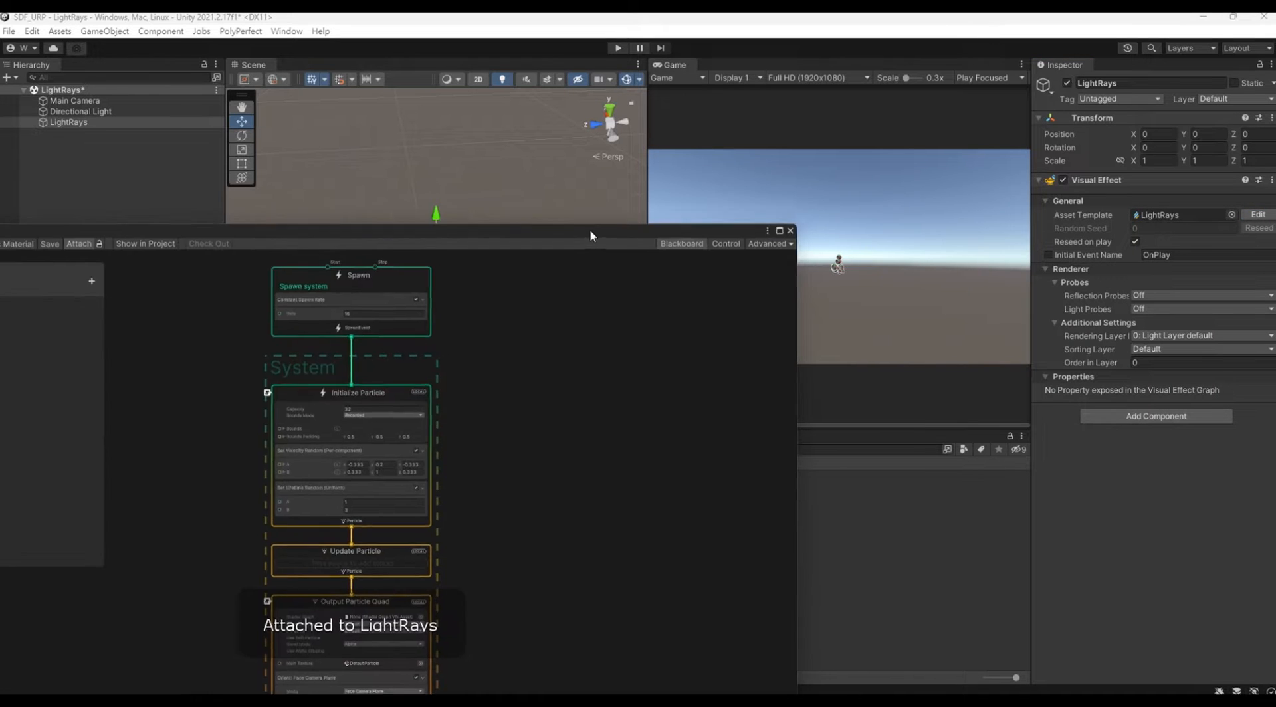
pyautogui.moveTo(590, 236); pyautogui.dragTo(578, 448)
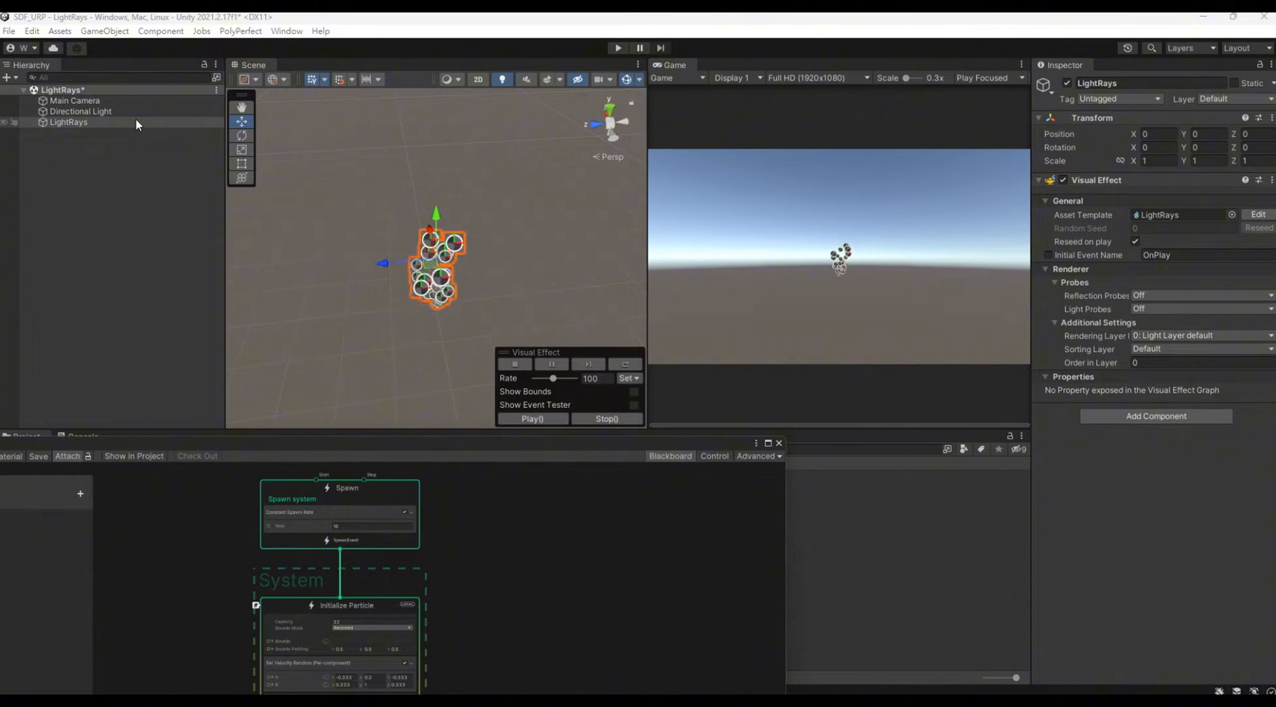
pyautogui.moveTo(518, 441); pyautogui.dragTo(637, 50)
pyautogui.click(800, 62)
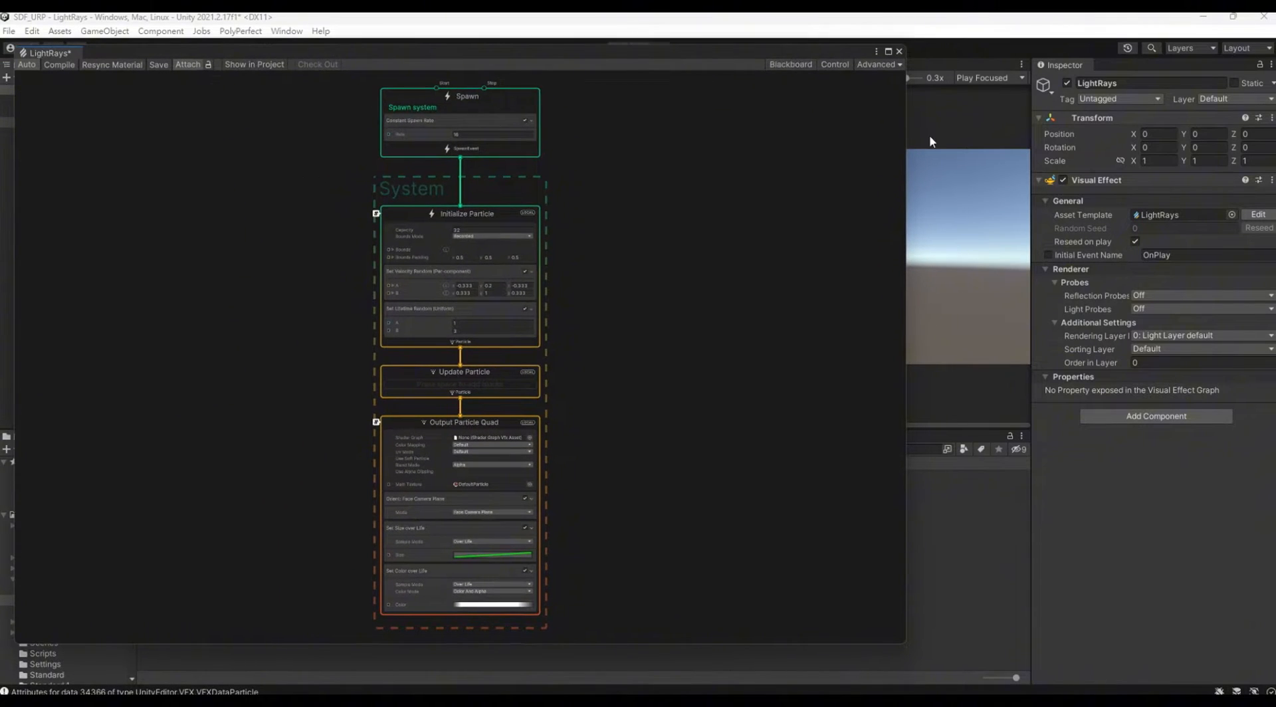
pyautogui.moveTo(907, 130); pyautogui.dragTo(638, 131)
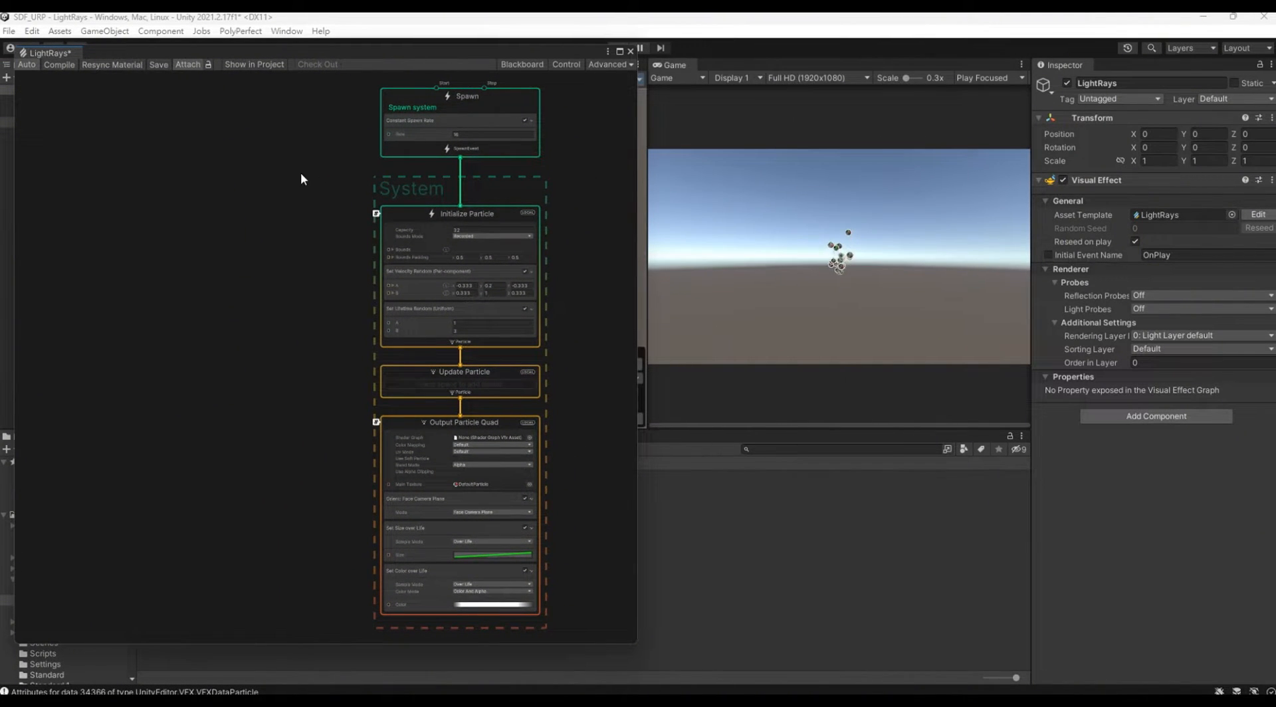
# Step: Set the bounds mode of the Initialize Particle context to Manual
pyautogui.moveTo(300, 173); pyautogui.dragTo(254, 209, button='middle')
pyautogui.scroll(5, 389, 222)
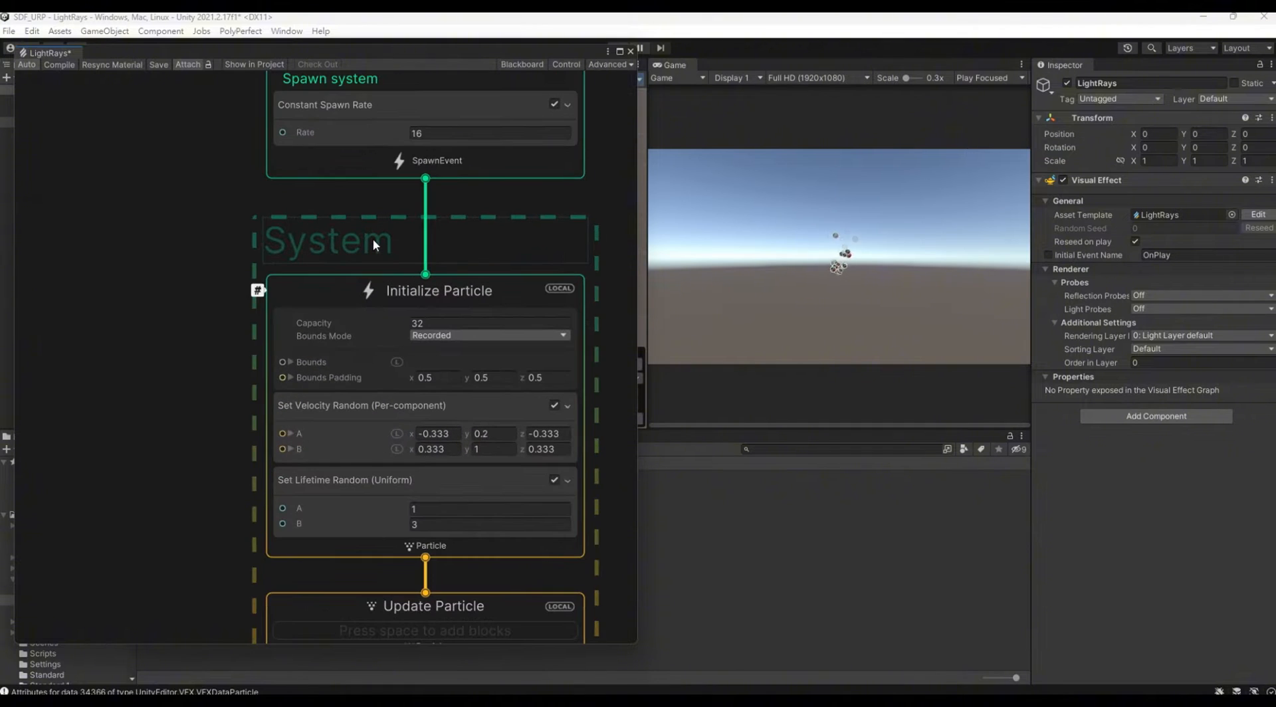
pyautogui.moveTo(233, 292); pyautogui.dragTo(204, 217, button='middle')
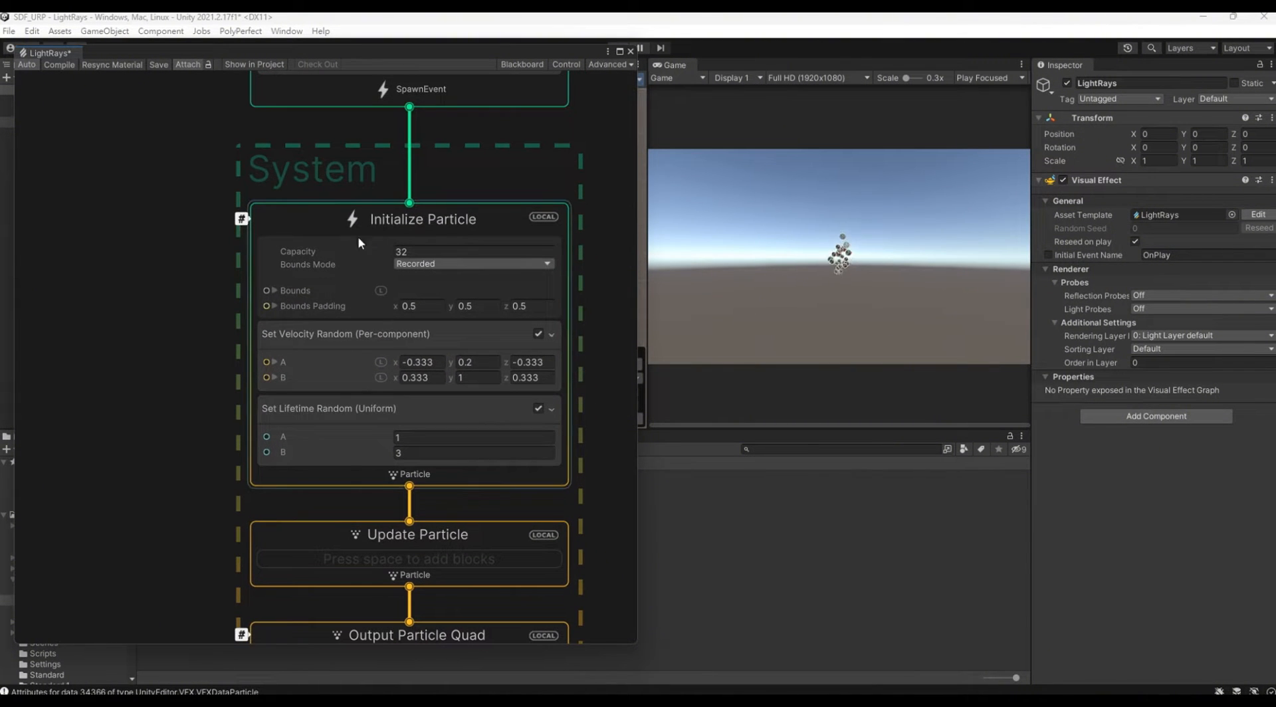
pyautogui.click(437, 263)
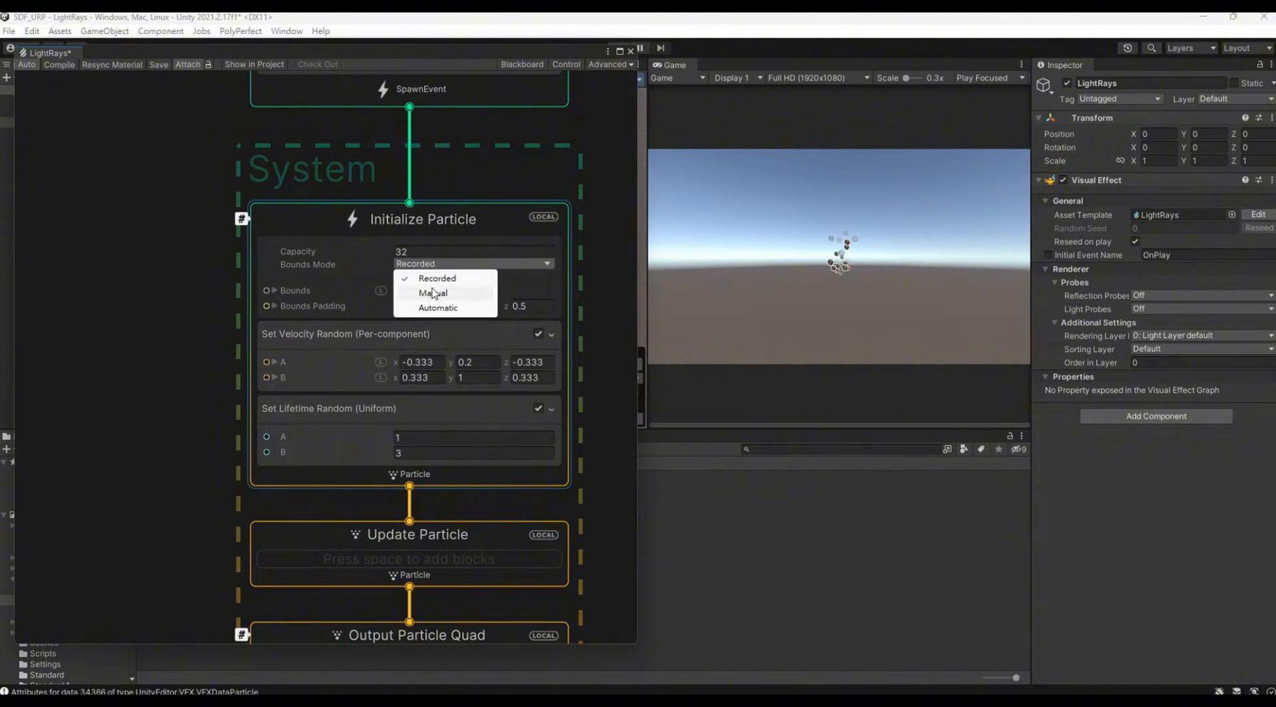
pyautogui.click(454, 294)
# Step: Set the constant spawn rate to 100 and the Initialize Particle capacity to 1000
pyautogui.moveTo(371, 141); pyautogui.dragTo(340, 233, button='middle')
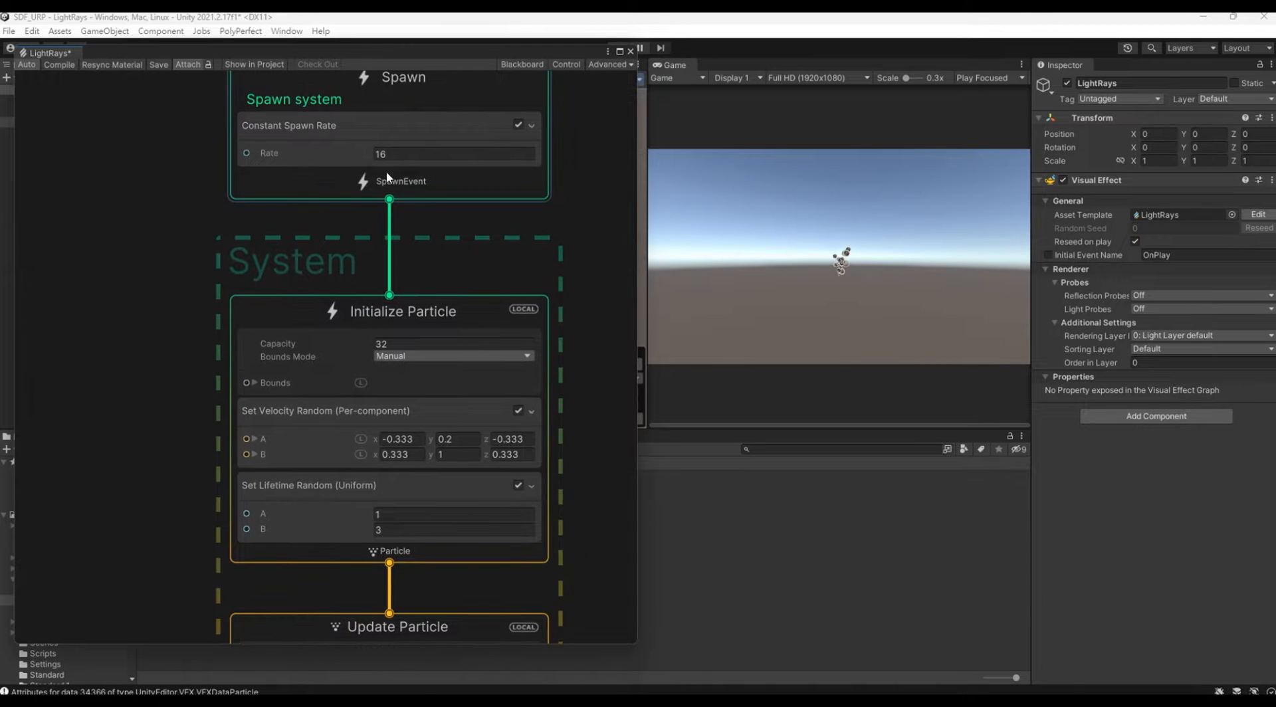
pyautogui.click(389, 155)
pyautogui.write('100')
pyautogui.click(389, 326)
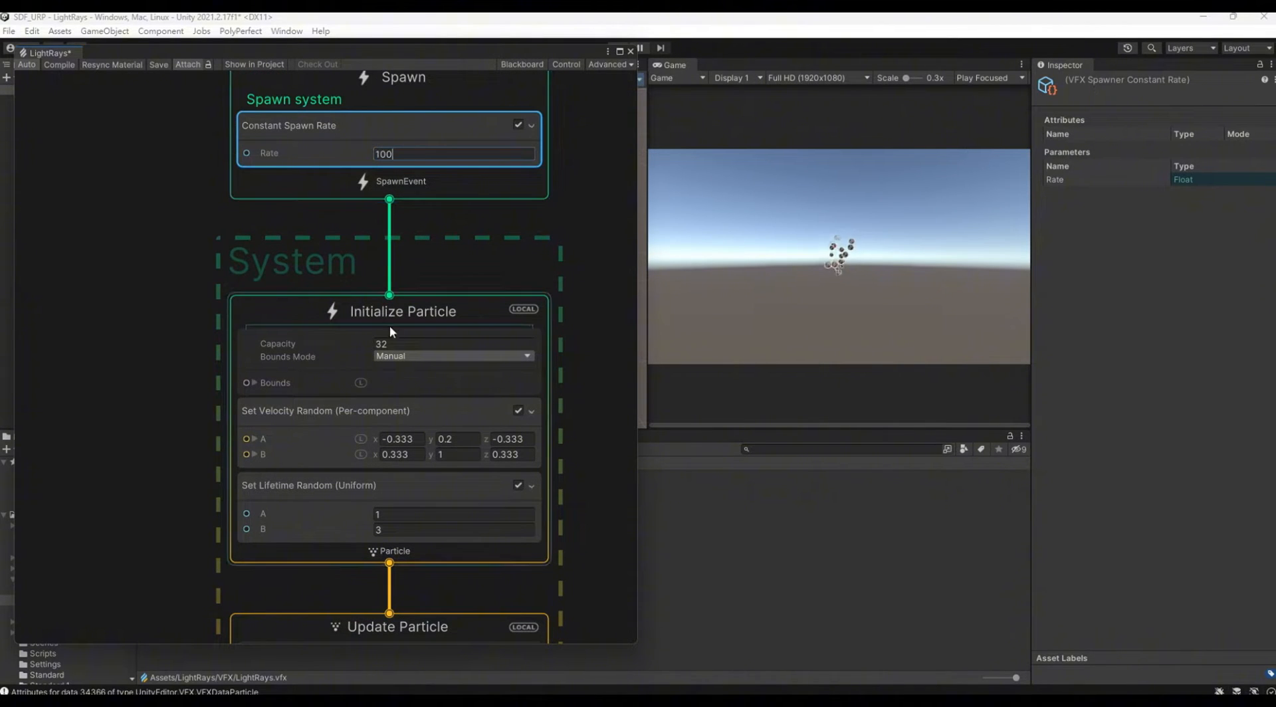
pyautogui.click(412, 344)
pyautogui.write('1000')
pyautogui.press('Return')
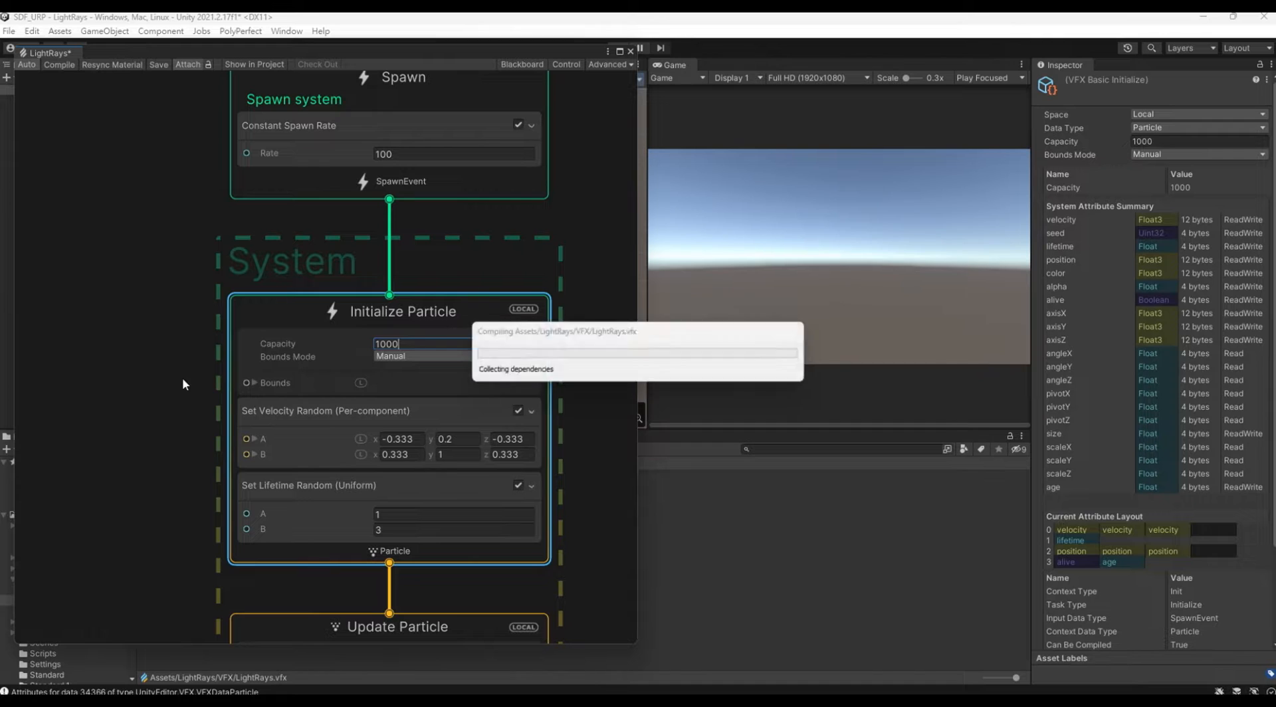
# Step: Delete the Set Velocity Random and Set Lifetime Random blocks from Initialize Particle
pyautogui.click(351, 430)
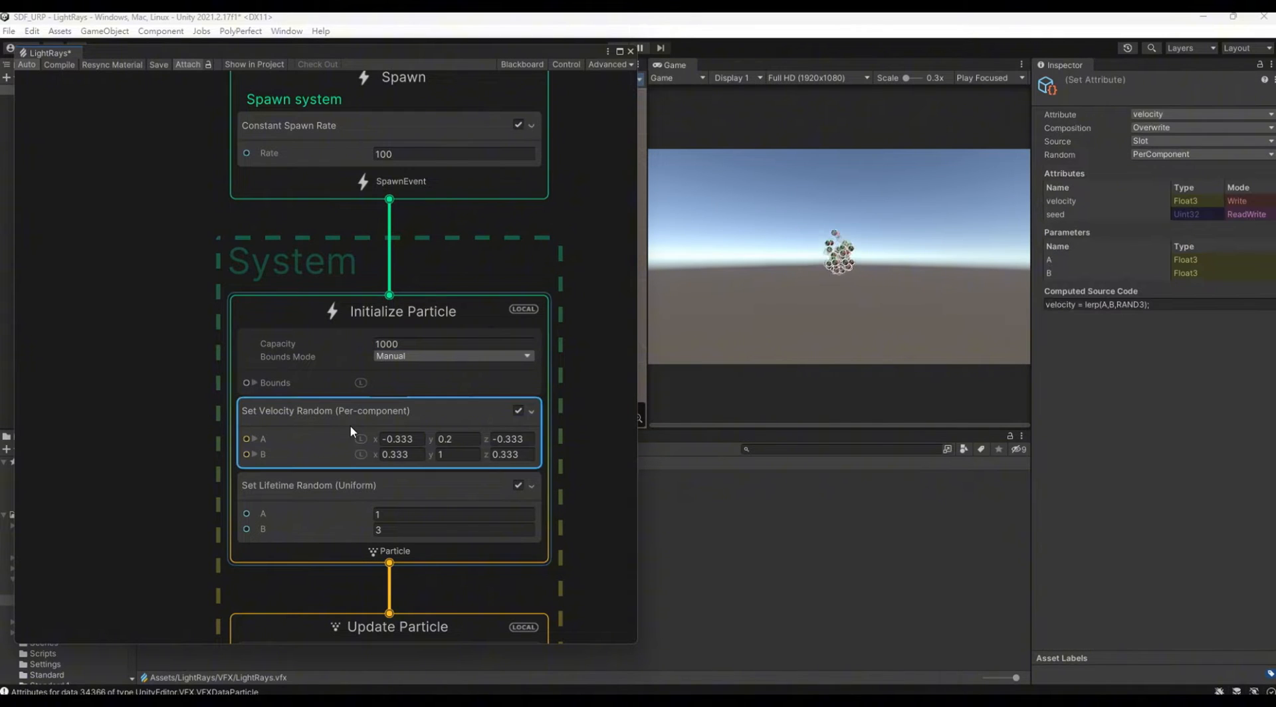
pyautogui.press('Delete')
pyautogui.click(350, 424)
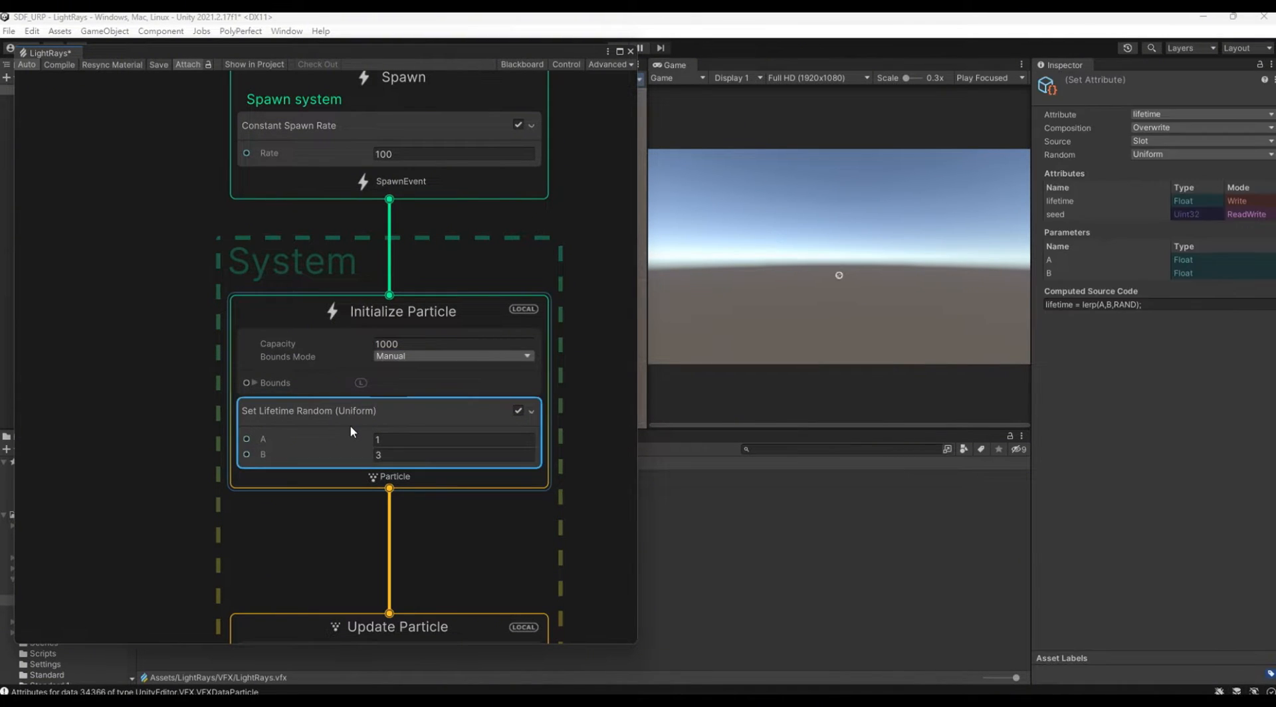
pyautogui.press('Delete')
# Step: Add a Set Lifetime block to the Initialize Particle context
pyautogui.click(483, 435)
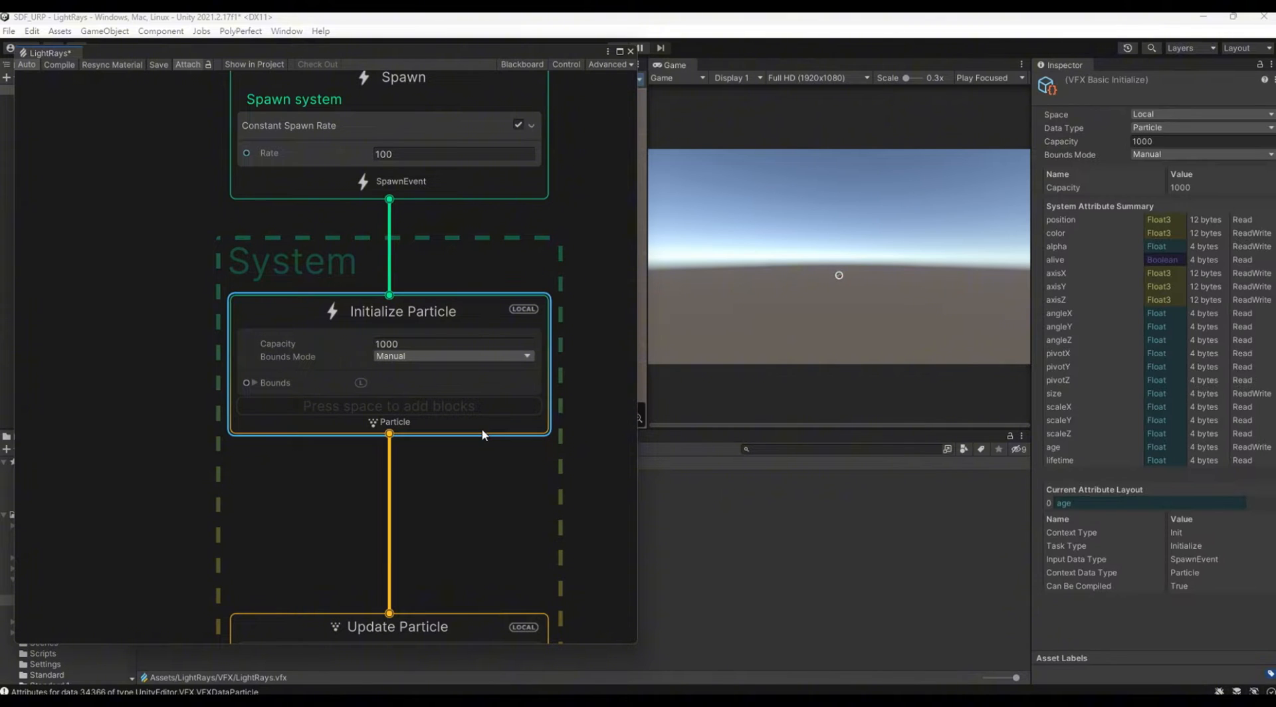
pyautogui.rightClick(483, 435)
pyautogui.click(502, 433)
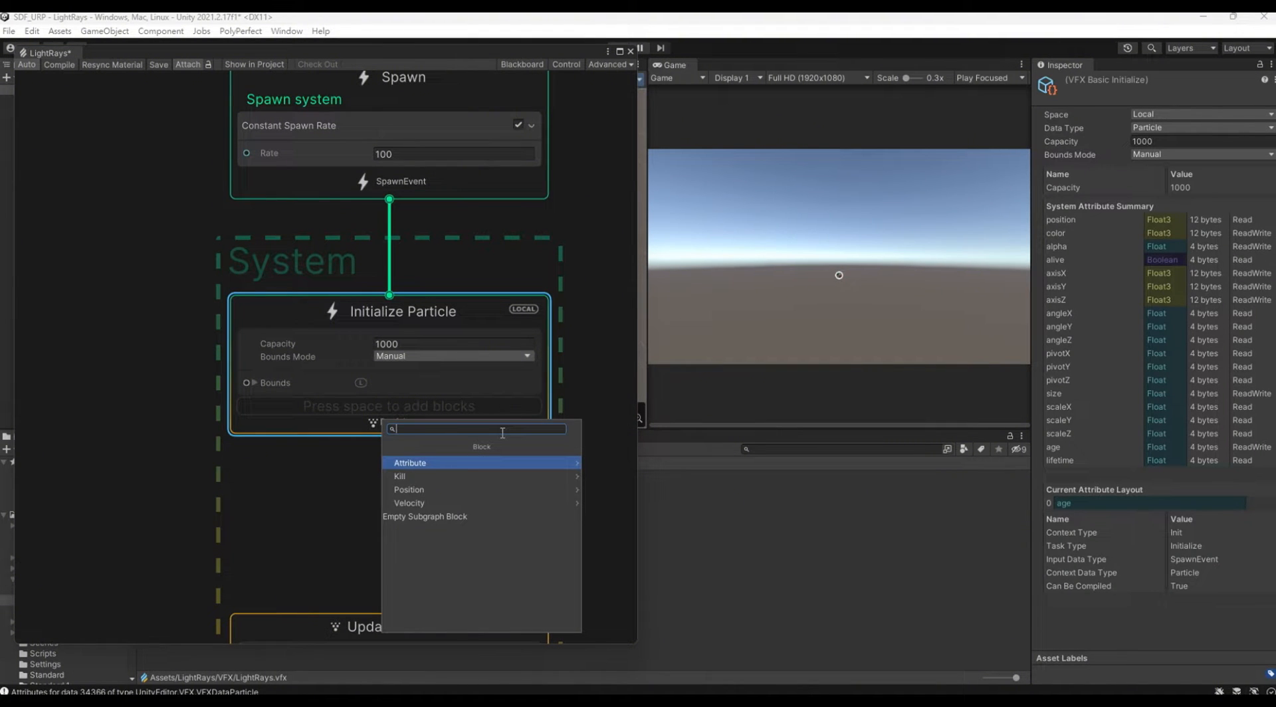
pyautogui.write('set life')
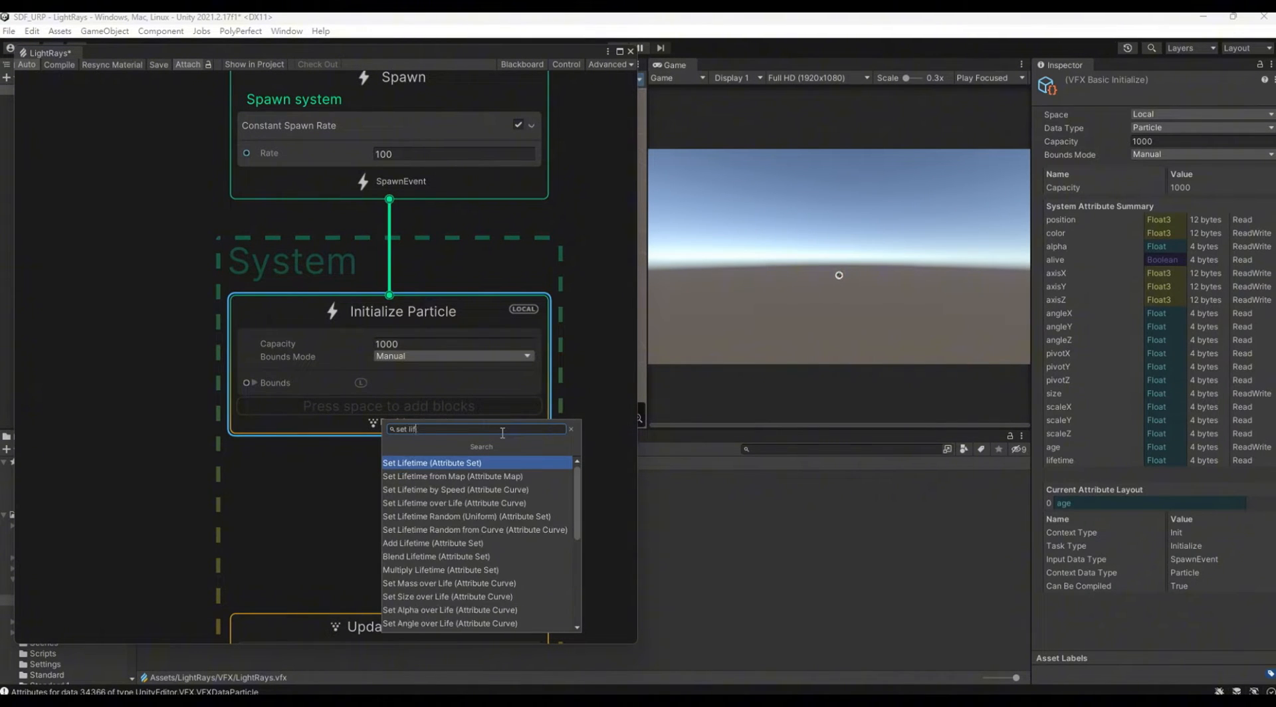
pyautogui.press('Return')
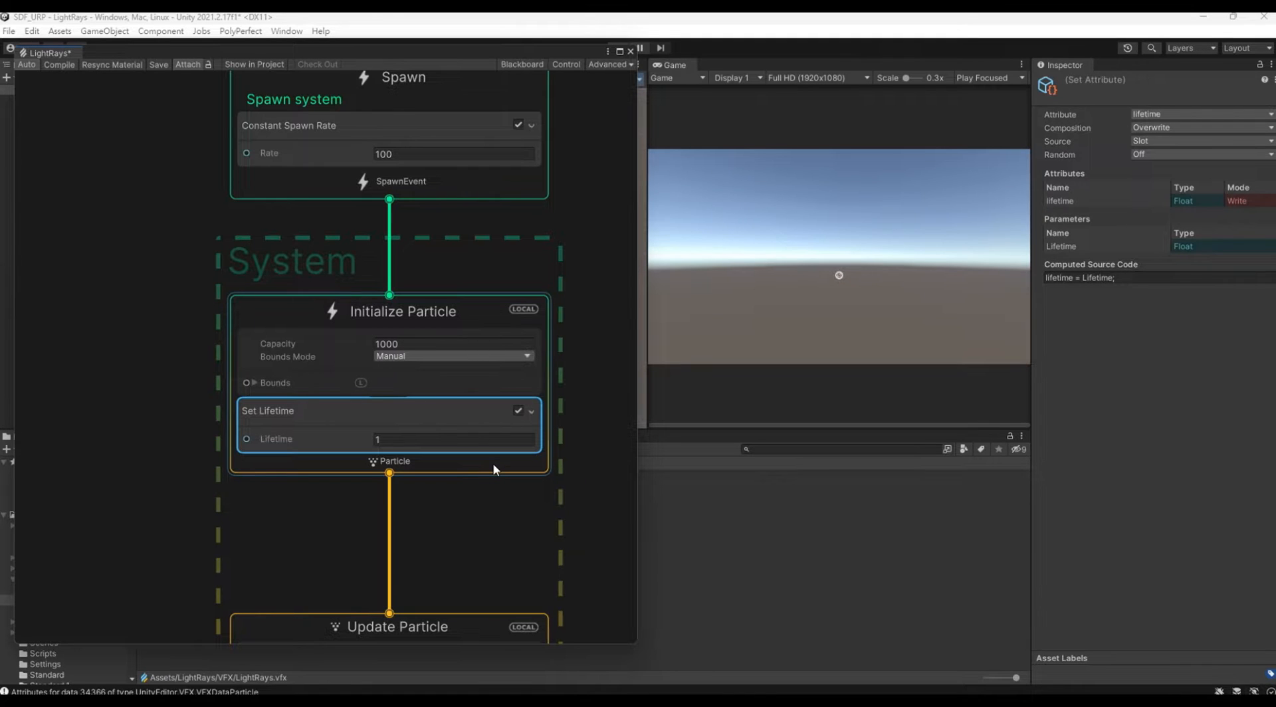
# Step: Add a Set Size block to Initialize Particle and set its size to 1
pyautogui.rightClick(495, 467)
pyautogui.click(524, 474)
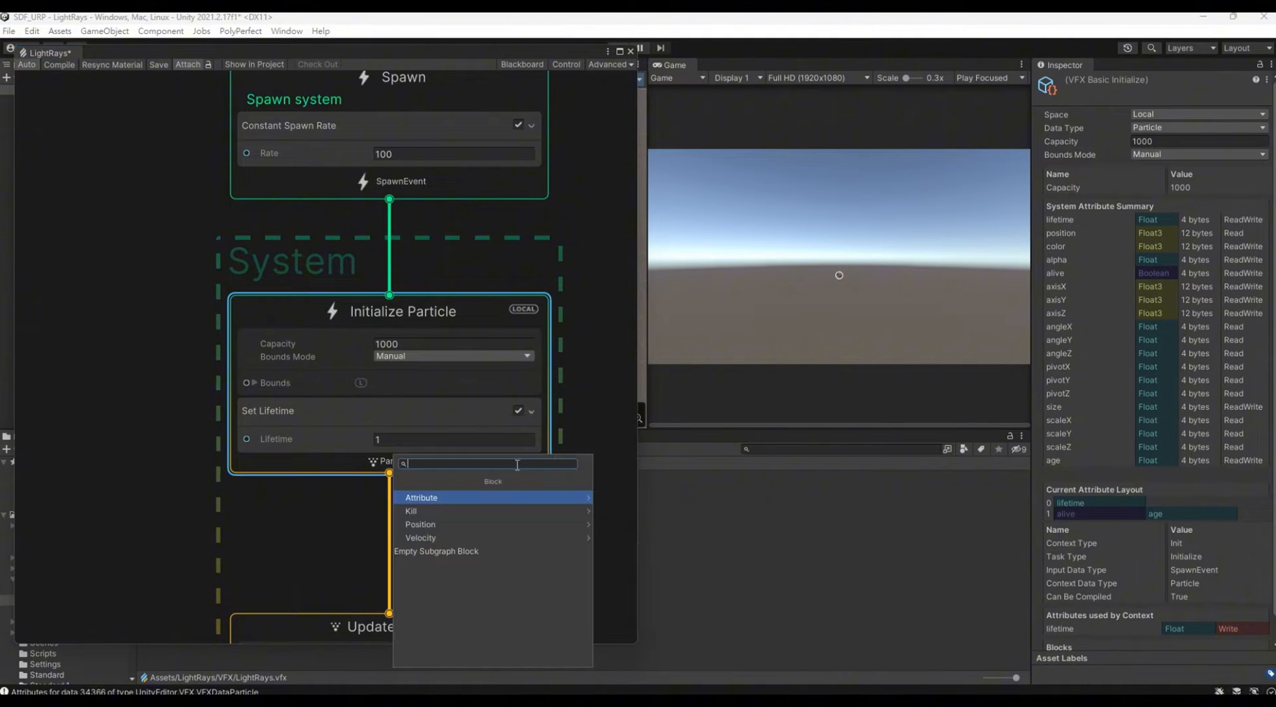
pyautogui.write('set size')
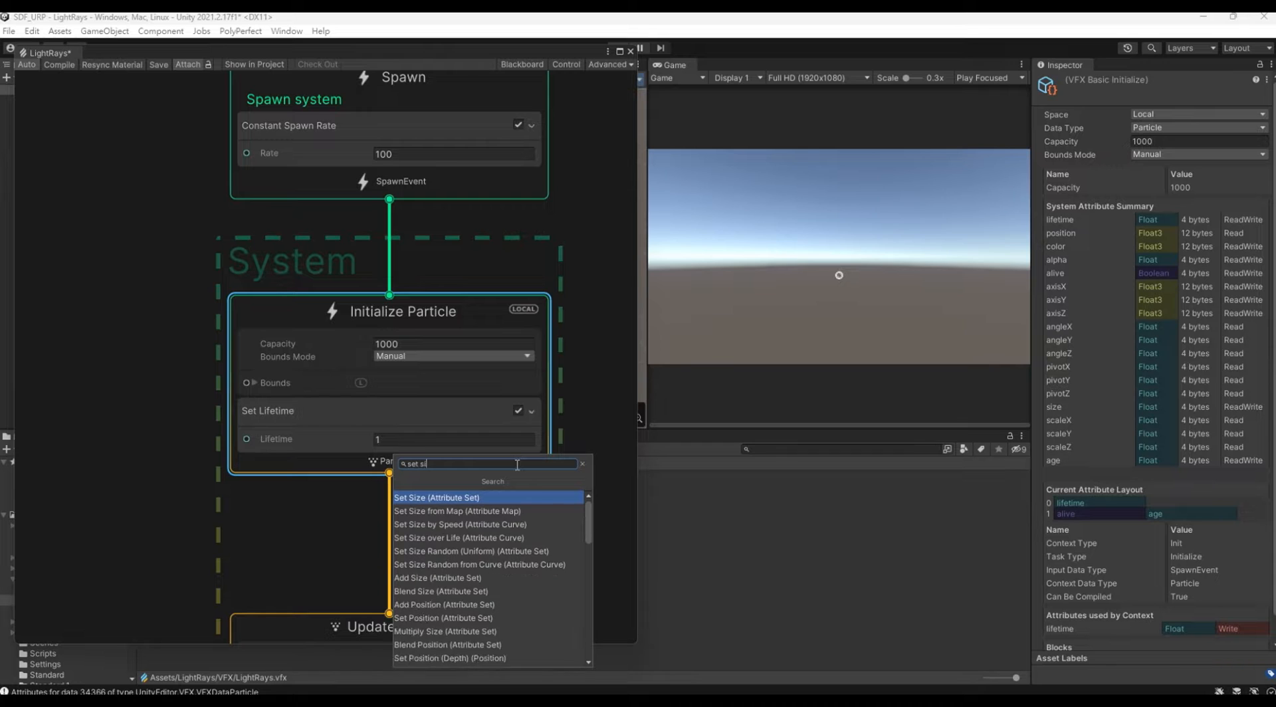
pyautogui.press('Return')
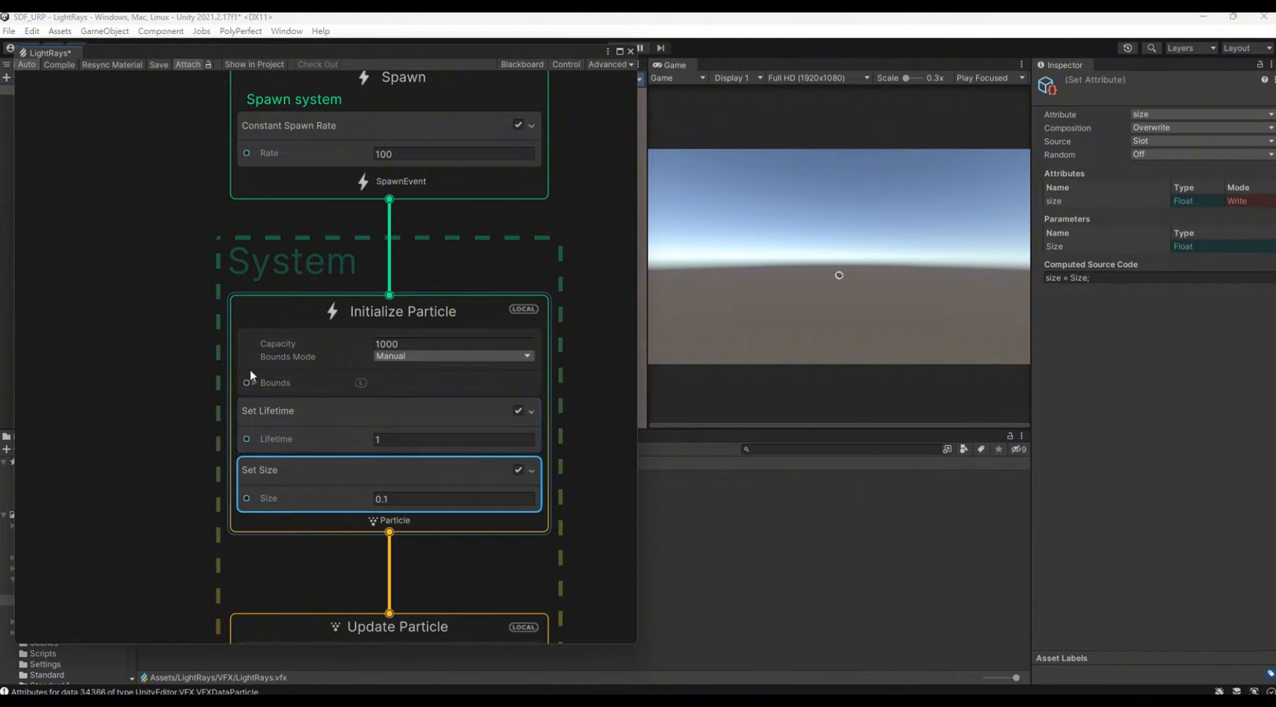
pyautogui.click(387, 499)
pyautogui.moveTo(552, 529); pyautogui.dragTo(545, 360, button='middle')
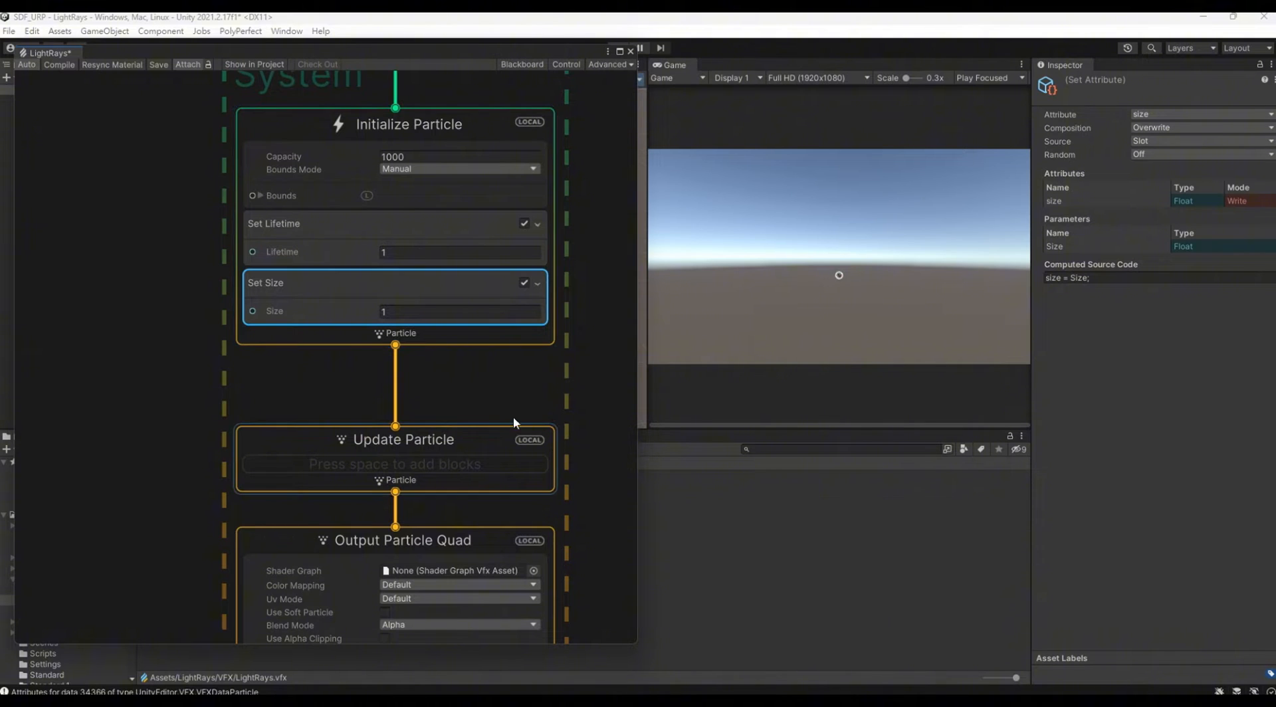
pyautogui.click(448, 338)
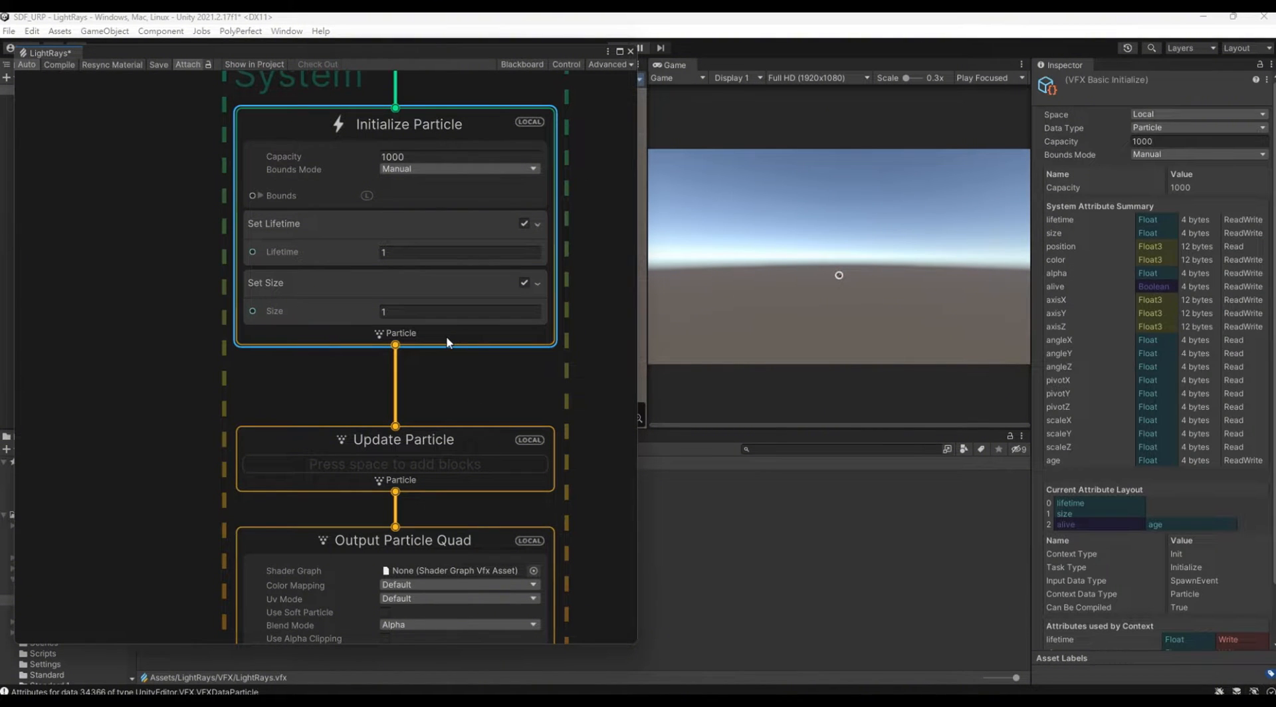
pyautogui.rightClick(446, 342)
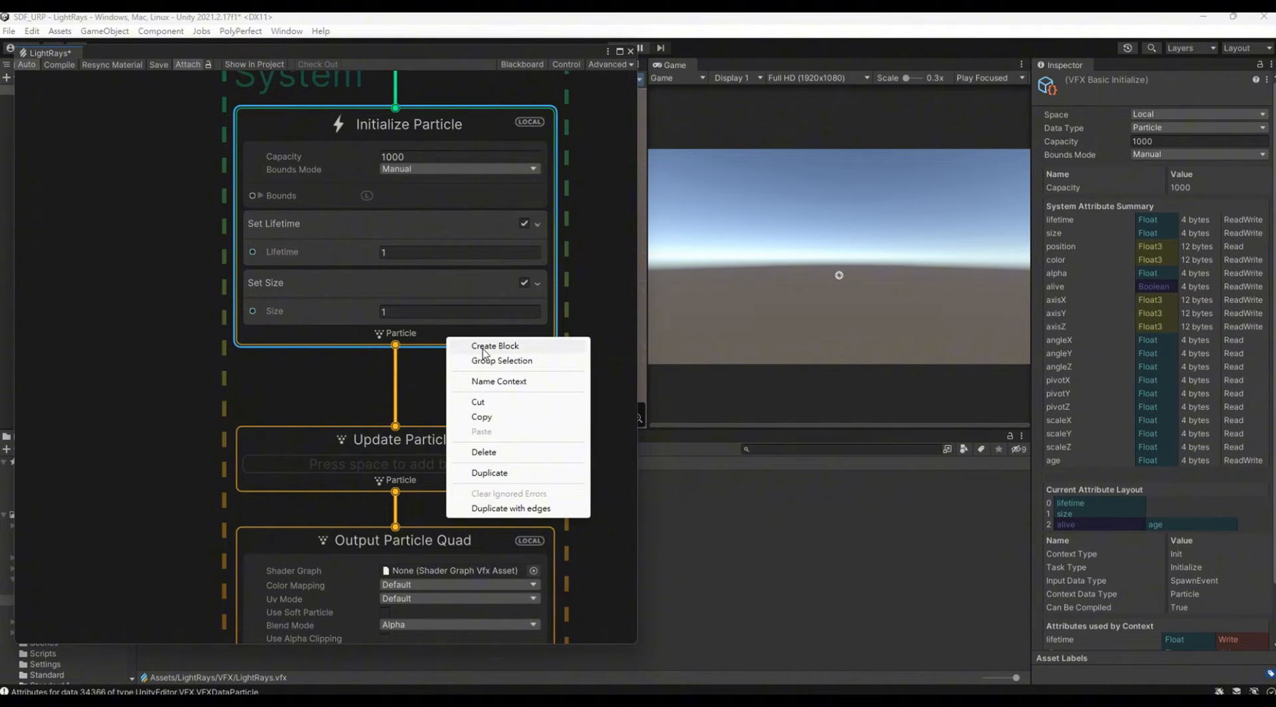
pyautogui.click(435, 390)
# Step: Delete the Output Particle Quad context together with its blocks
pyautogui.moveTo(524, 541); pyautogui.dragTo(527, 343, button='middle')
pyautogui.moveTo(588, 500); pyautogui.dragTo(526, 344, button='middle')
pyautogui.moveTo(306, 582); pyautogui.dragTo(305, 584)
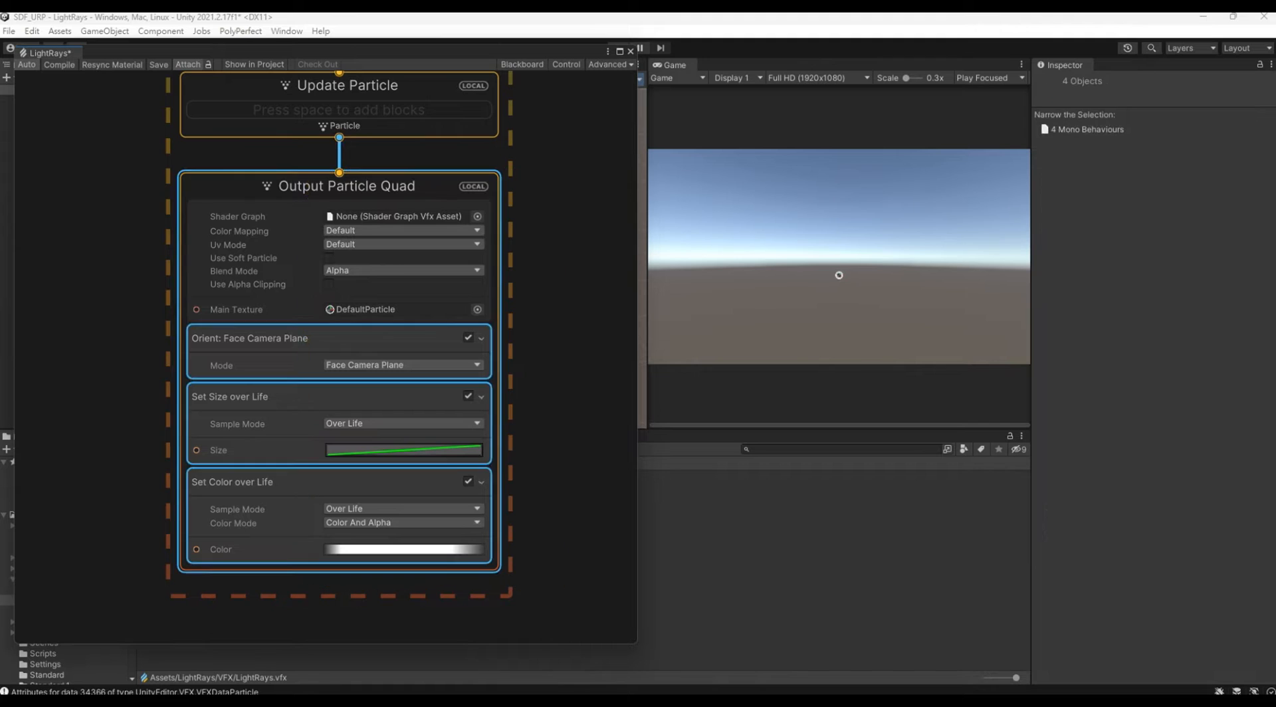
pyautogui.press('Delete')
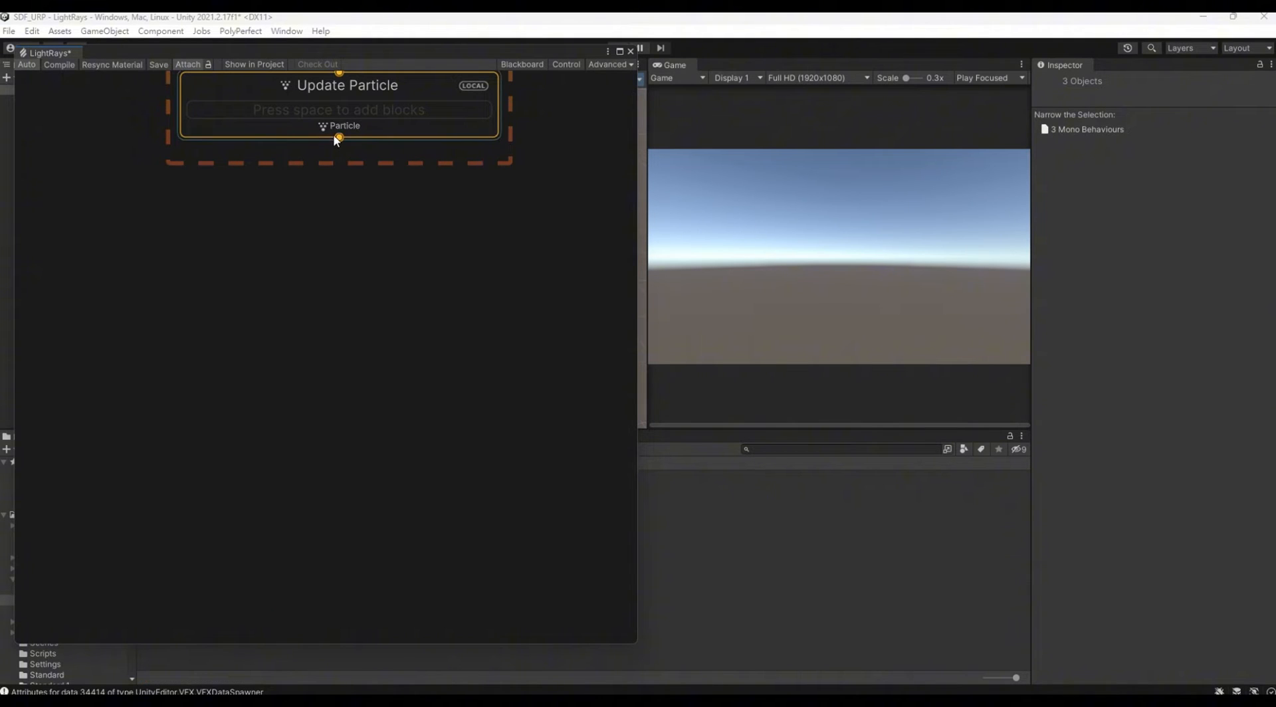
# Step: Connect a new Output Particle URP Lit Mesh context to the output of Update Particle
pyautogui.moveTo(339, 139); pyautogui.dragTo(346, 225)
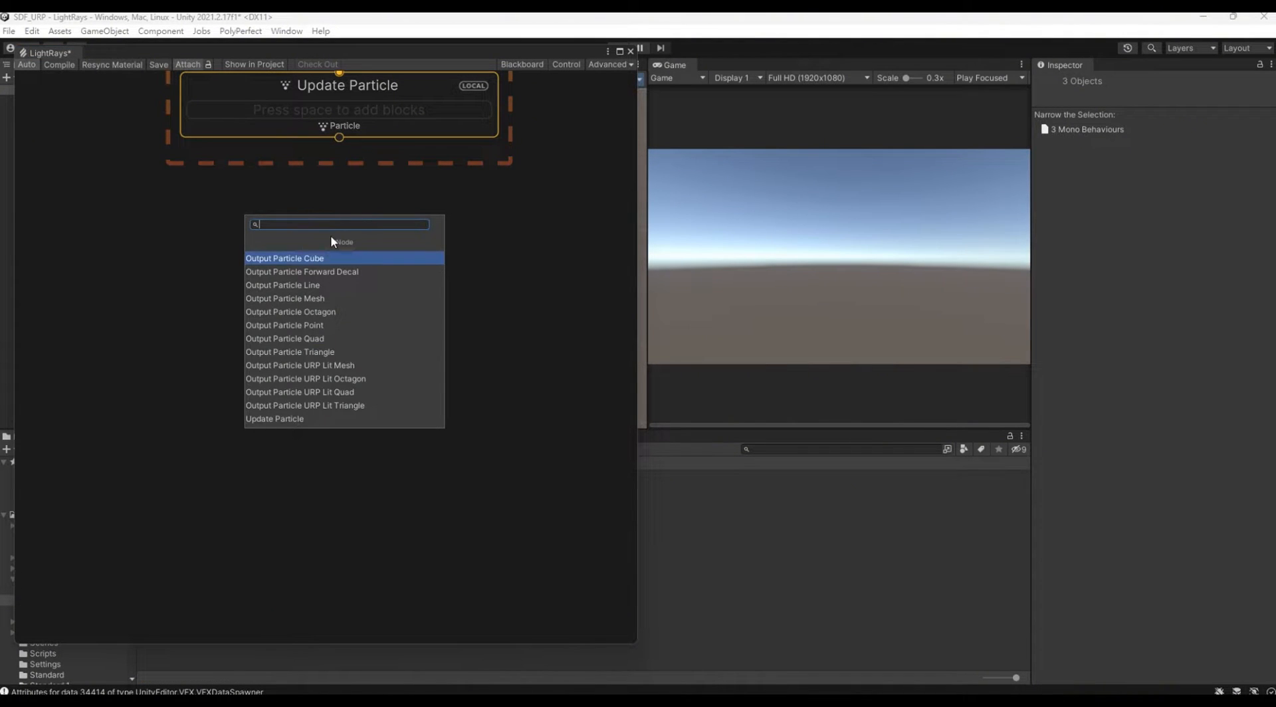
pyautogui.click(341, 372)
pyautogui.moveTo(410, 258); pyautogui.dragTo(392, 188)
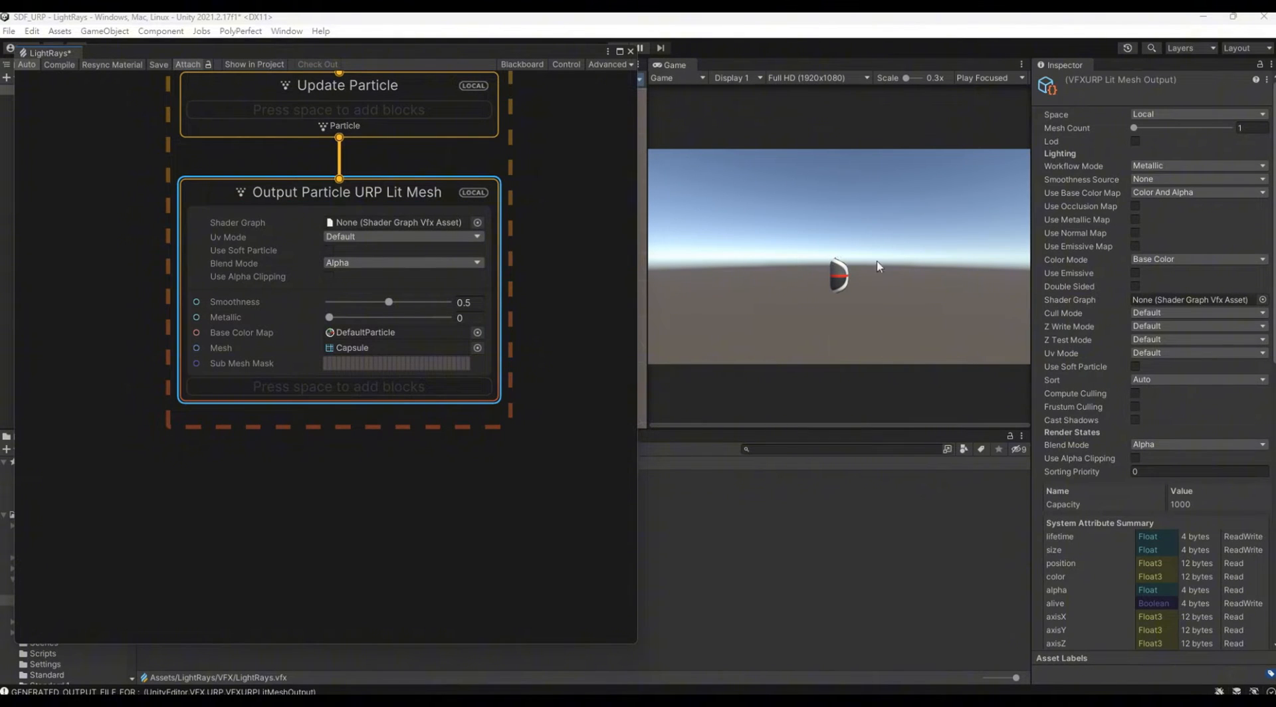
# Step: For the lit mesh output, set Use Base Color Map and Color Mode to None, enable Use Emissive, and set smoothness to 0
pyautogui.click(1145, 193)
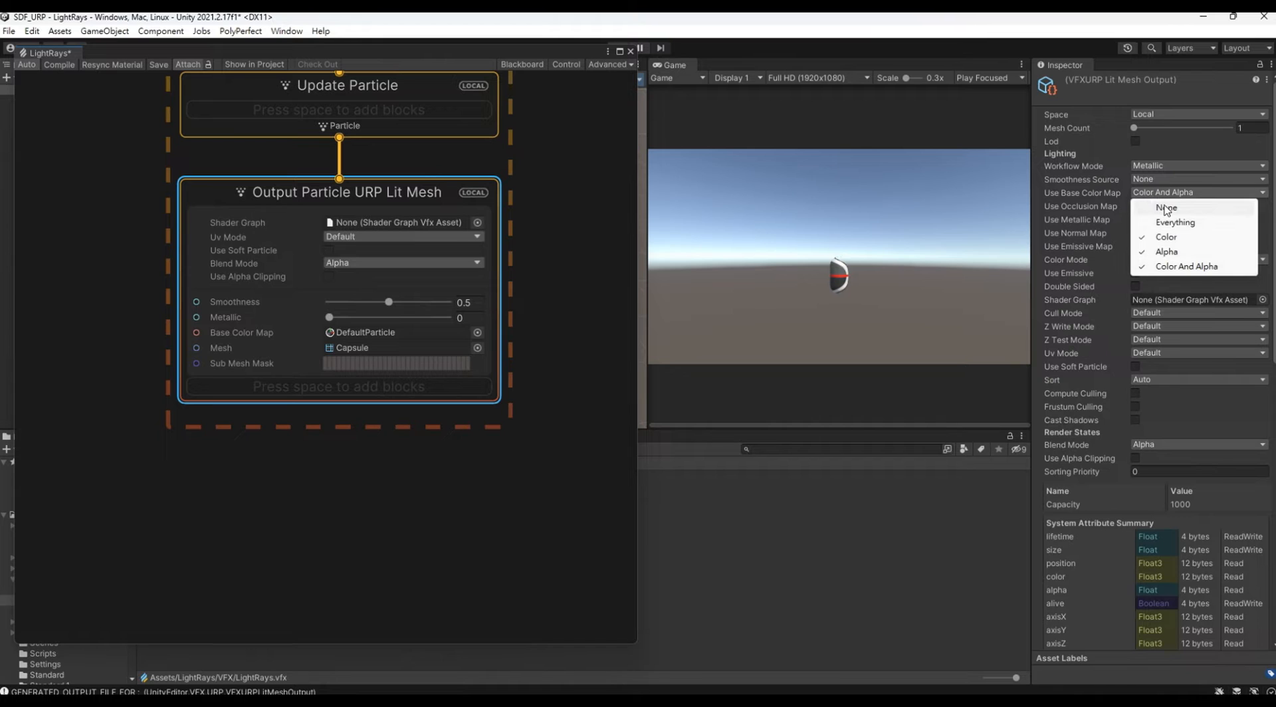
pyautogui.click(1165, 209)
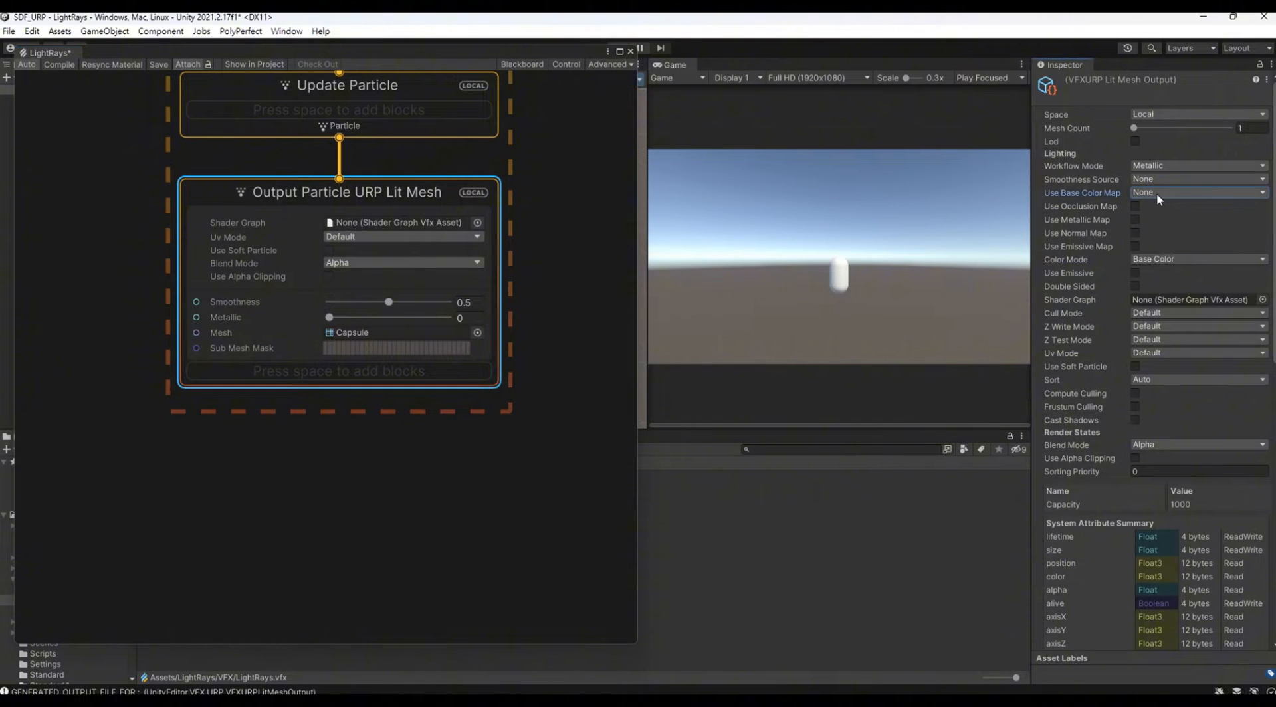
pyautogui.click(1150, 260)
pyautogui.click(1153, 273)
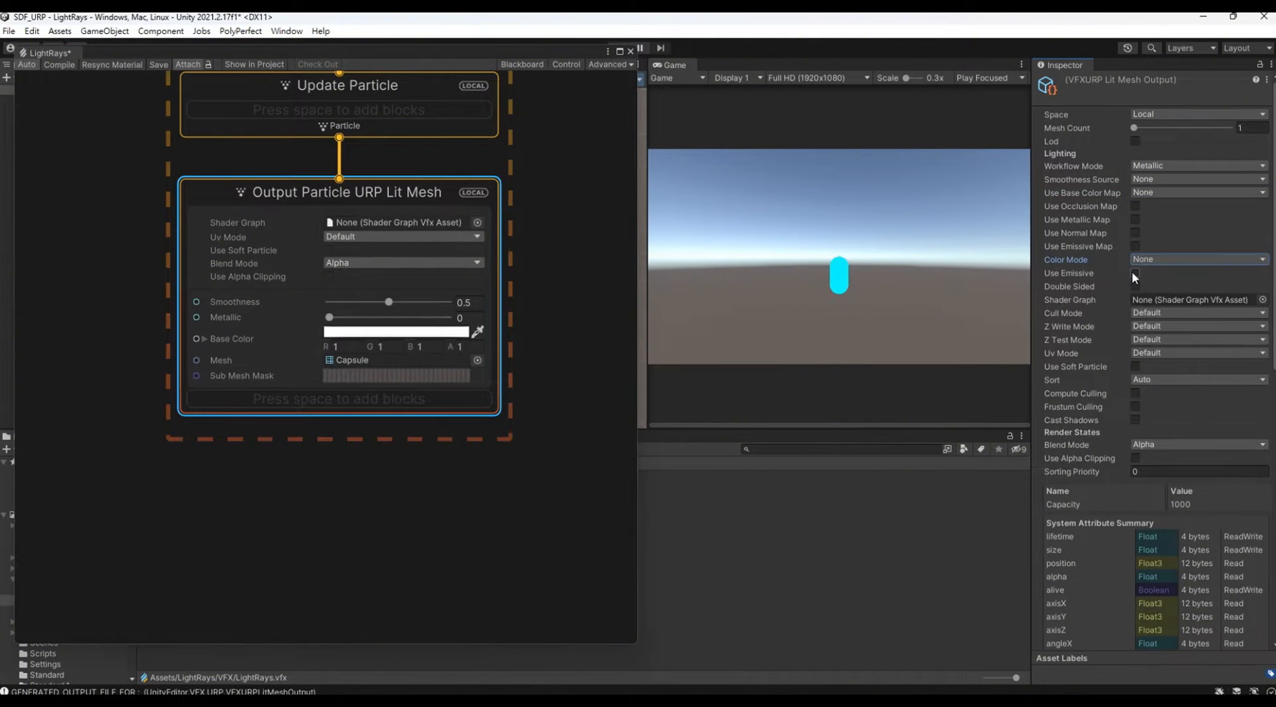
pyautogui.click(1135, 274)
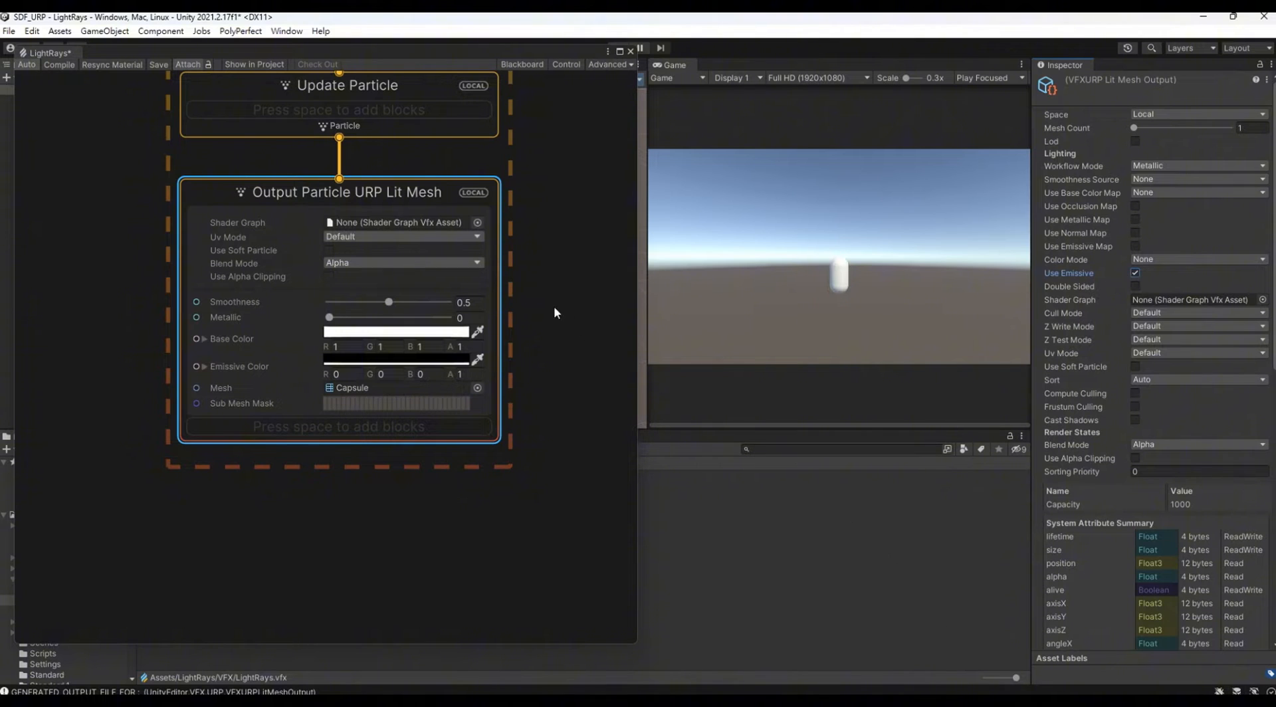
pyautogui.moveTo(364, 303); pyautogui.dragTo(312, 304)
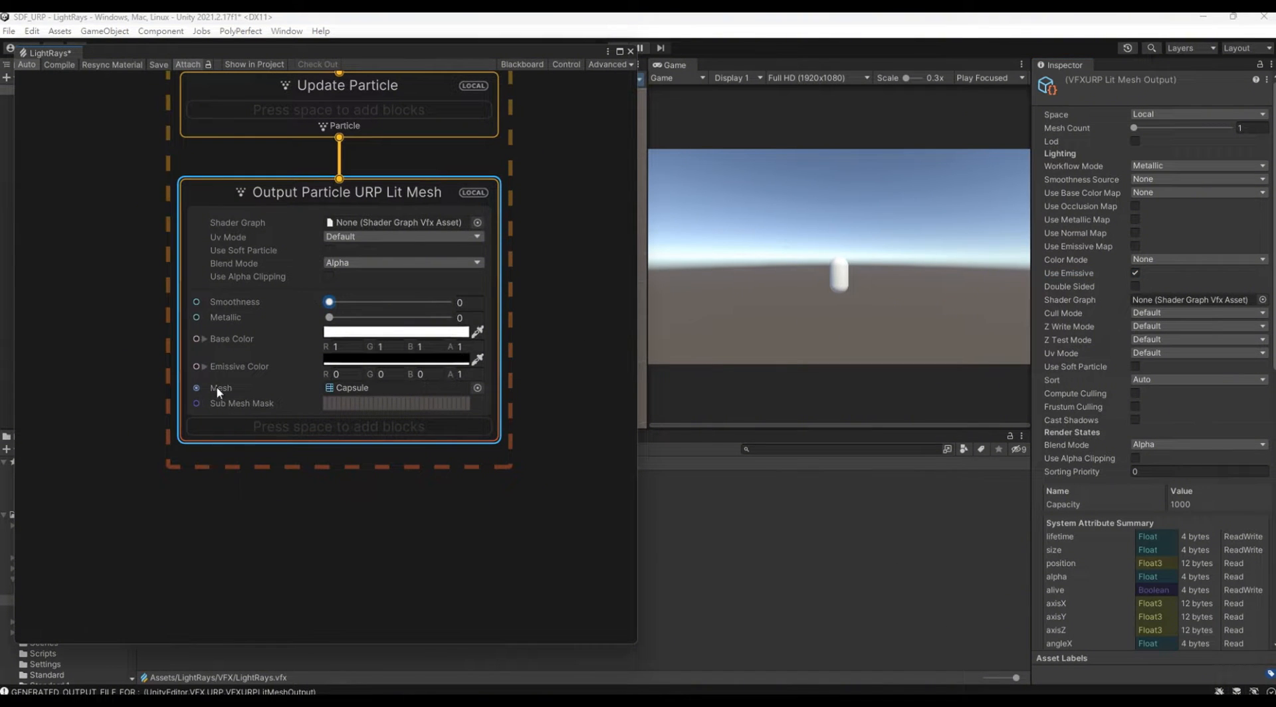
# Step: Look through the meshes available for the lit mesh output without choosing a different one
pyautogui.click(477, 387)
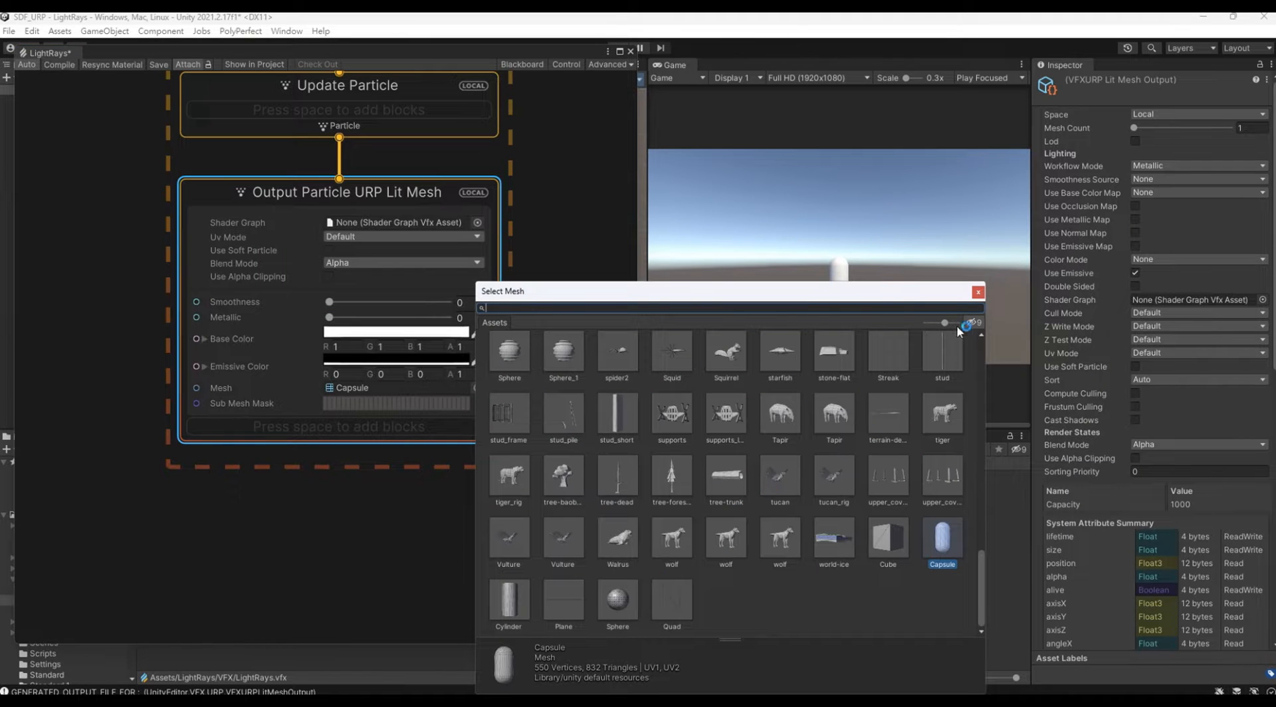
pyautogui.click(978, 293)
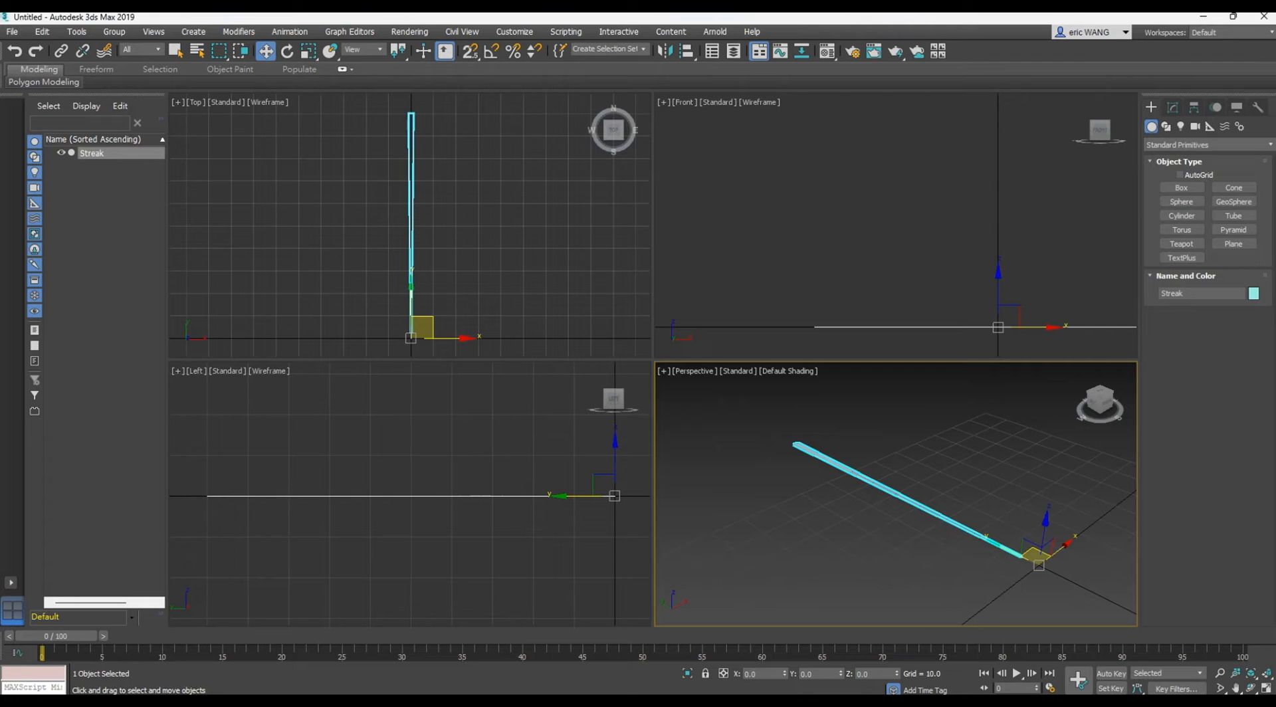
# Step: Switch to 3ds Max and examine the Streak mesh's long tapered shape from several angles in the perspective view
pyautogui.click(969, 451)
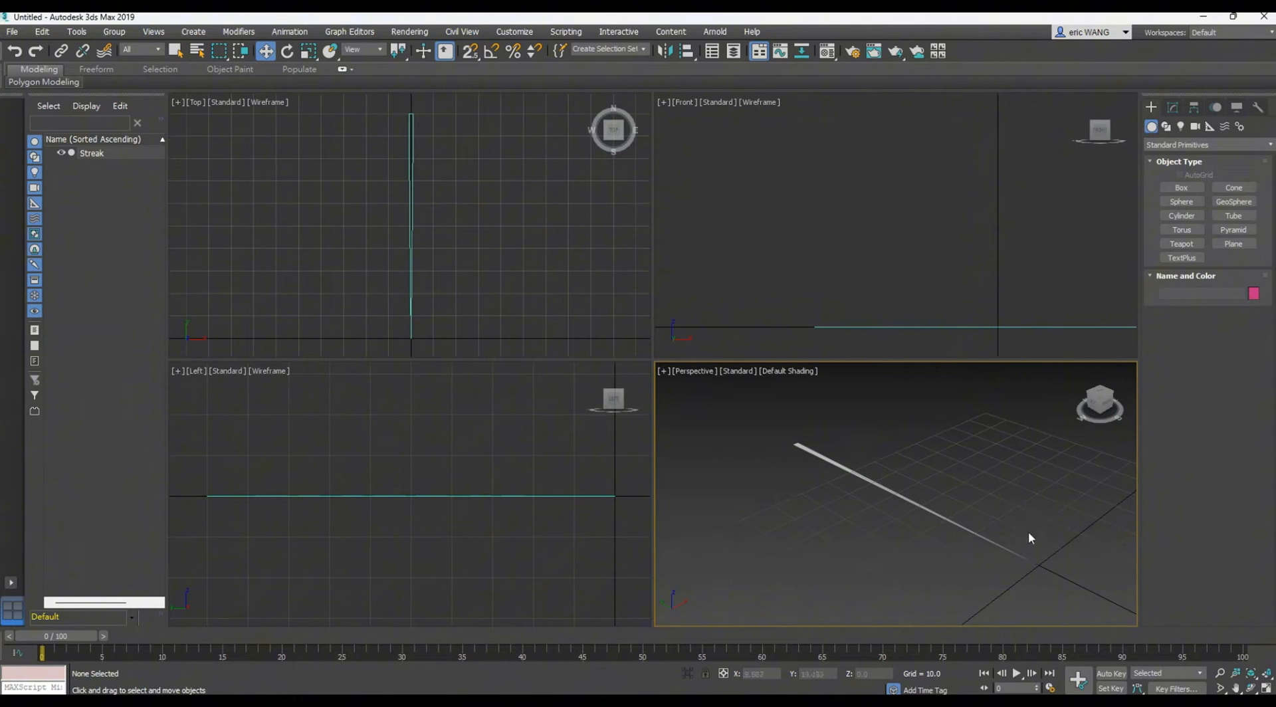
pyautogui.moveTo(1027, 532)
pyautogui.keyDown('alt'); pyautogui.mouseDown(button='middle')
pyautogui.moveTo(969, 591)
pyautogui.moveTo(963, 631)
pyautogui.moveTo(1111, 501)
pyautogui.moveTo(974, 600)
pyautogui.moveTo(981, 446)
pyautogui.mouseUp(button='middle'); pyautogui.keyUp('alt')
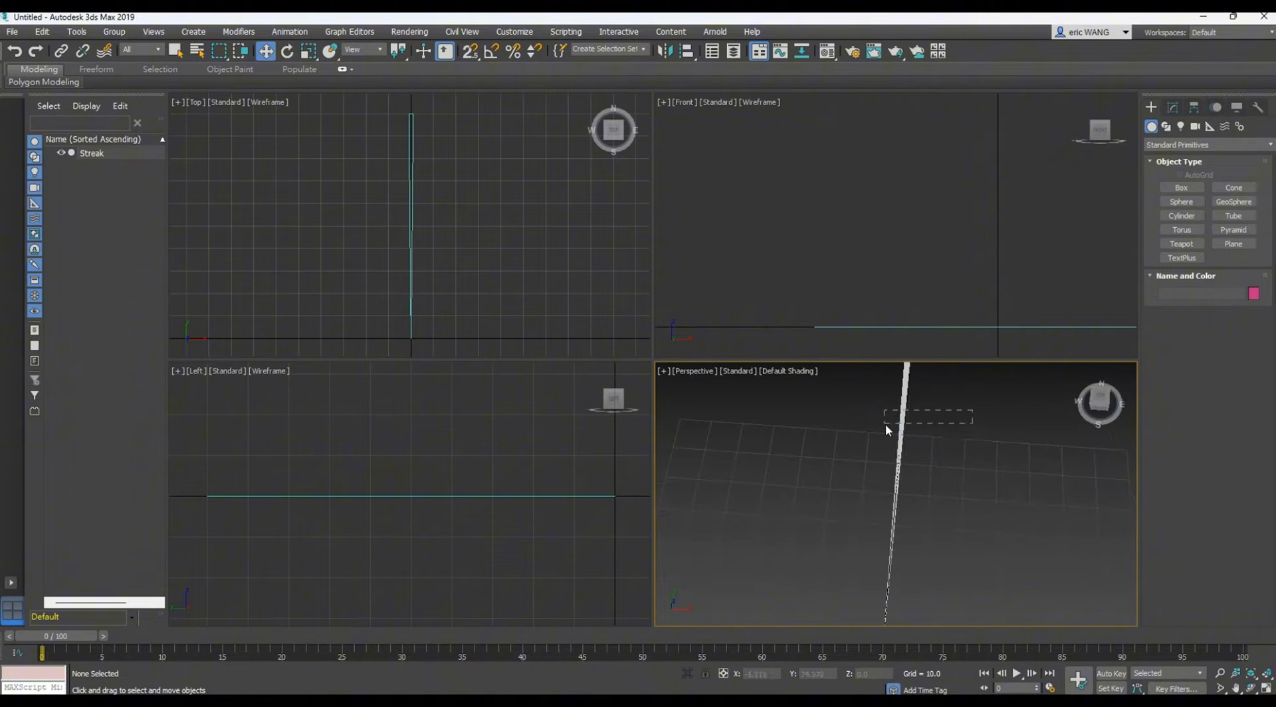
pyautogui.moveTo(885, 426); pyautogui.dragTo(886, 427)
pyautogui.moveTo(1034, 527)
pyautogui.keyDown('alt'); pyautogui.mouseDown(button='middle')
pyautogui.moveTo(963, 427)
pyautogui.moveTo(789, 508)
pyautogui.moveTo(985, 541)
pyautogui.mouseUp(button='middle'); pyautogui.keyUp('alt')
pyautogui.click(985, 540)
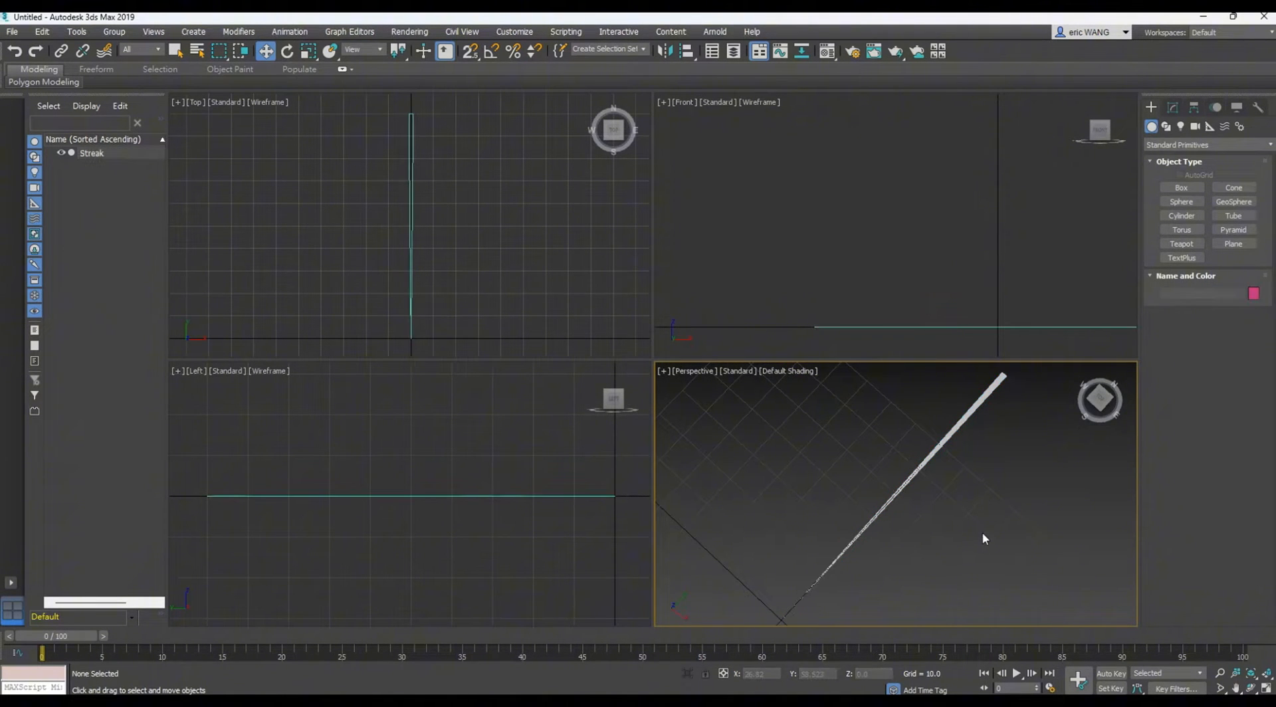
pyautogui.hotkey('alt', 'w')
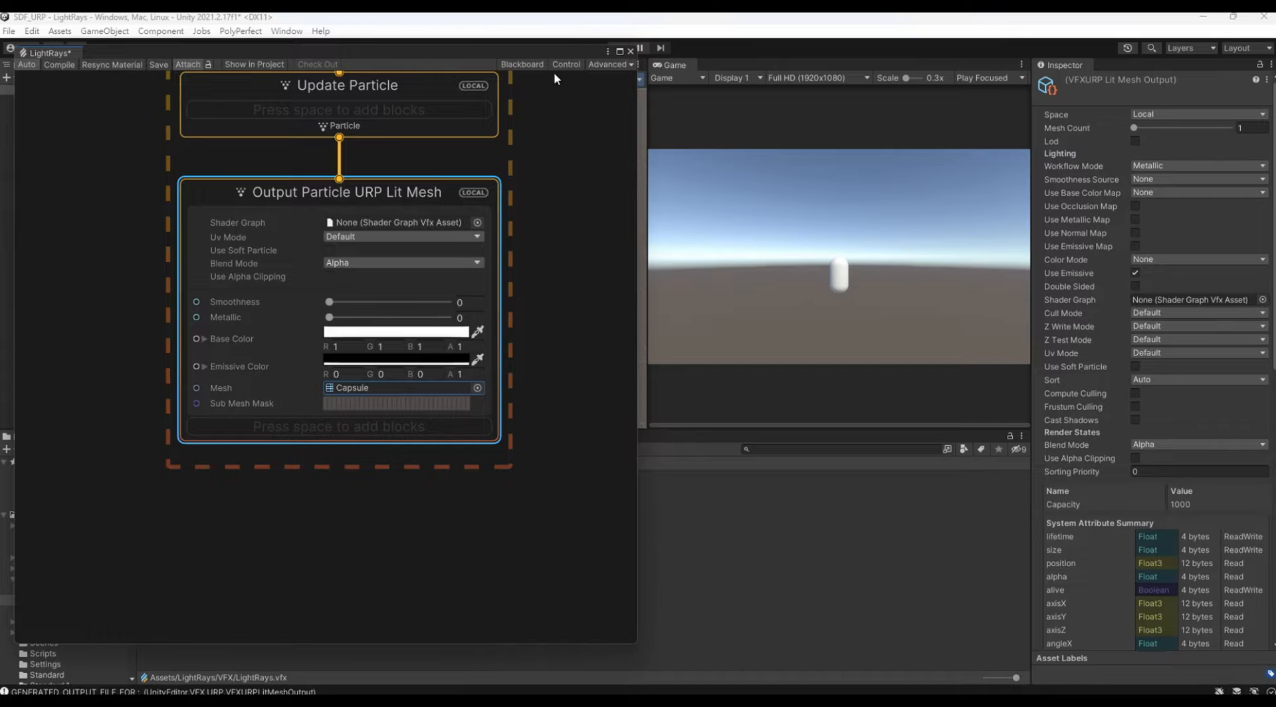
# Step: Back in Unity, select the Streak mesh inside the Streak model in LightRays/Mesh and examine its enlarged, rotated preview
pyautogui.moveTo(550, 53)
pyautogui.mouseDown()
pyautogui.moveTo(1088, 415)
pyautogui.moveTo(1112, 378)
pyautogui.mouseUp()
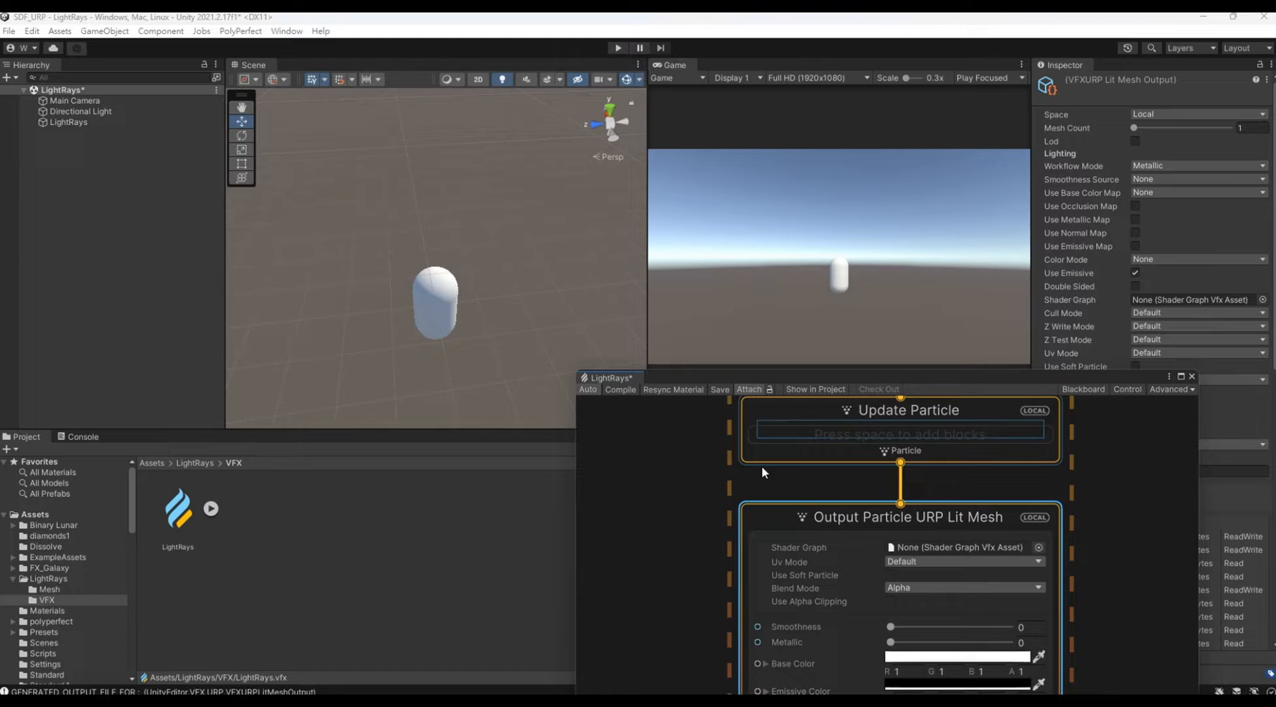
pyautogui.click(65, 589)
pyautogui.click(185, 512)
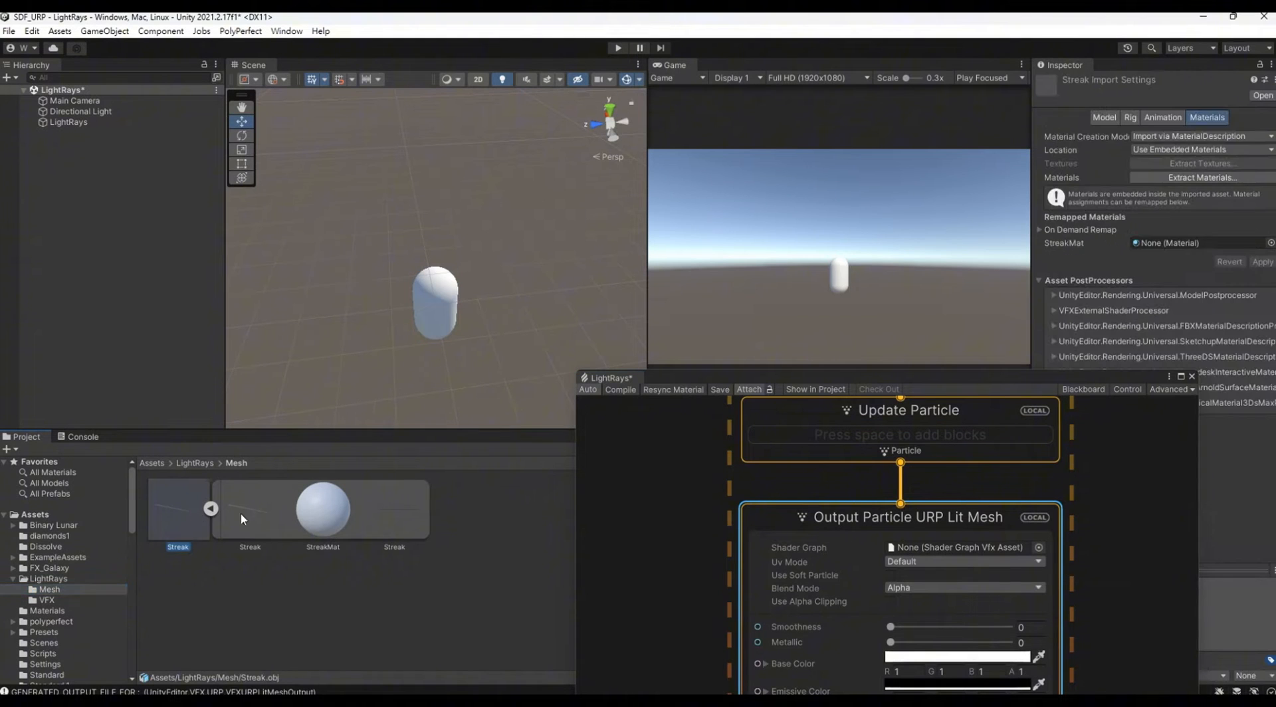
pyautogui.click(391, 510)
pyautogui.moveTo(951, 380); pyautogui.dragTo(631, 289)
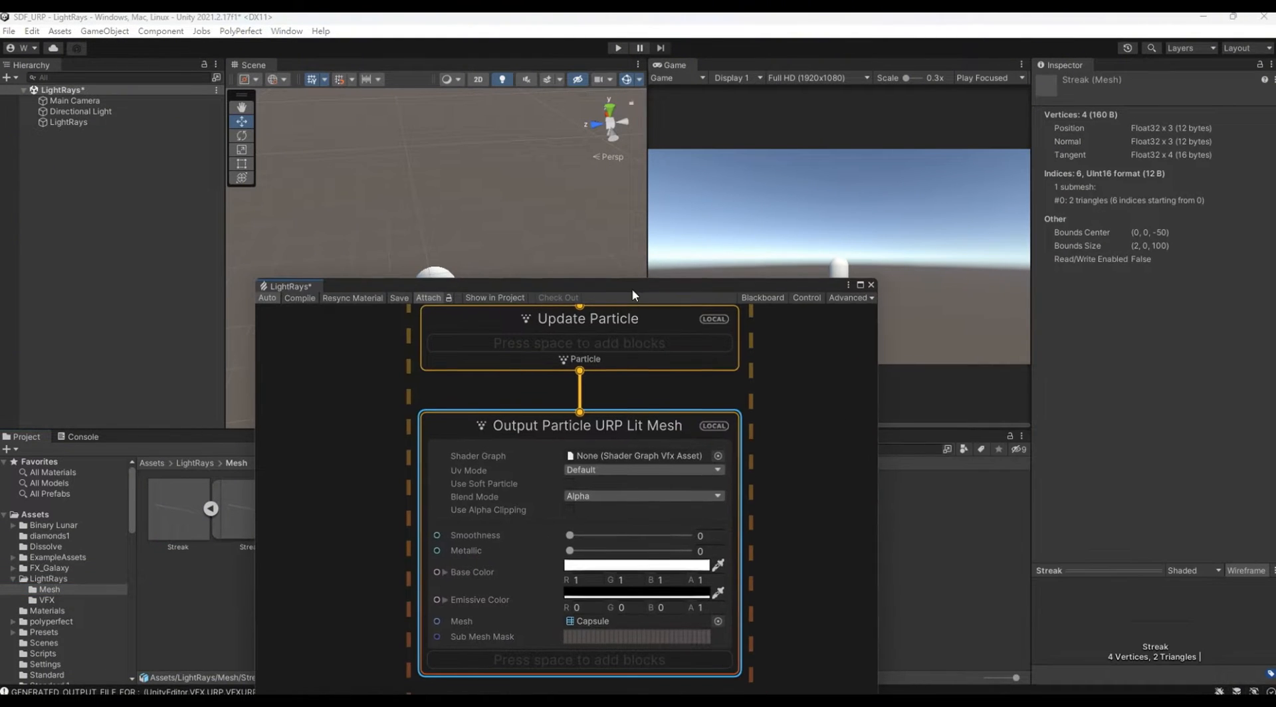
pyautogui.moveTo(1133, 569); pyautogui.dragTo(1133, 361)
pyautogui.moveTo(1175, 540)
pyautogui.mouseDown()
pyautogui.moveTo(1138, 628)
pyautogui.moveTo(1146, 577)
pyautogui.moveTo(1131, 581)
pyautogui.mouseUp()
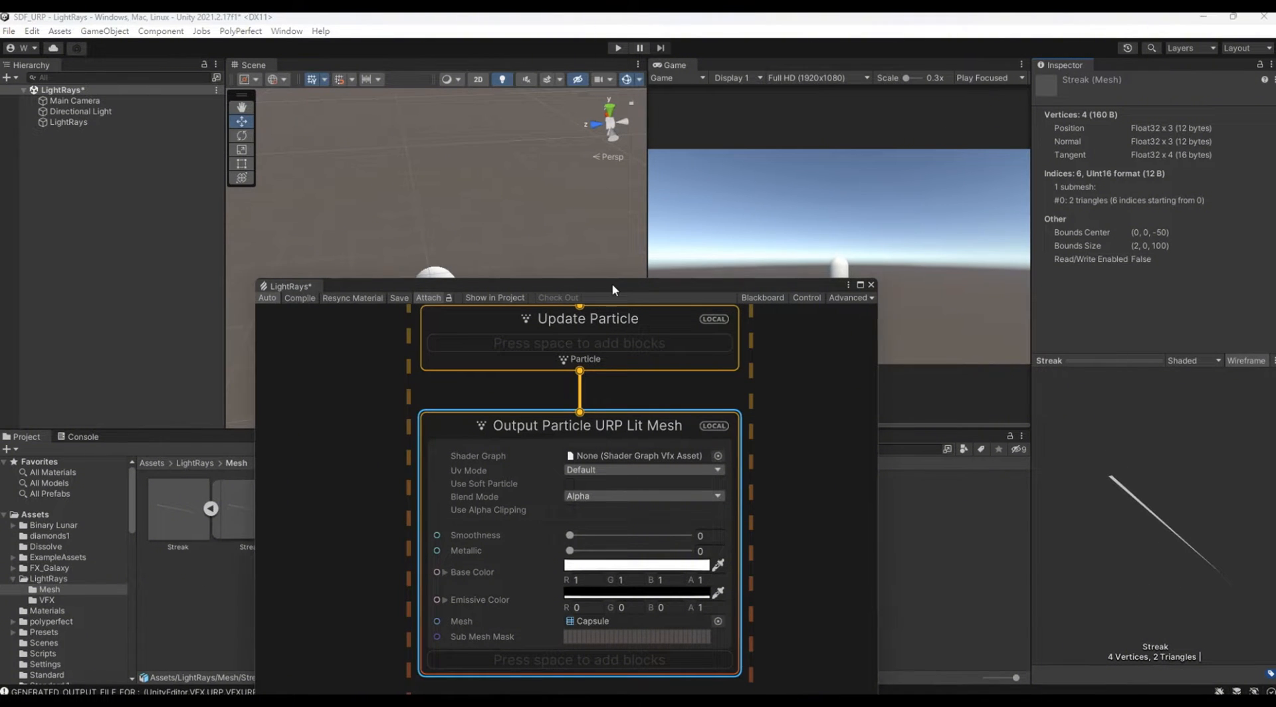
# Step: Assign the Streak mesh from the project's Mesh folder as the mesh of Output Particle URP Lit Mesh
pyautogui.moveTo(611, 284)
pyautogui.mouseDown()
pyautogui.moveTo(668, 116)
pyautogui.moveTo(827, 107)
pyautogui.mouseUp()
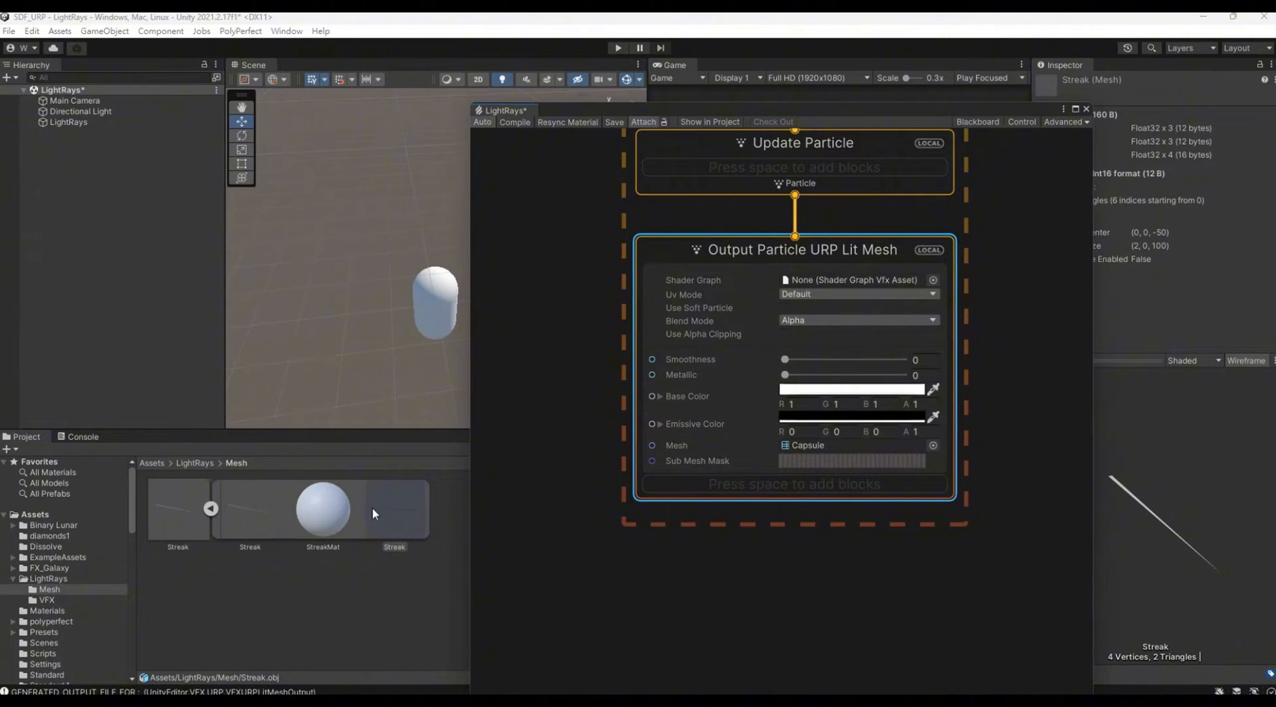
pyautogui.moveTo(372, 508)
pyautogui.mouseDown()
pyautogui.moveTo(499, 479)
pyautogui.moveTo(819, 449)
pyautogui.mouseUp()
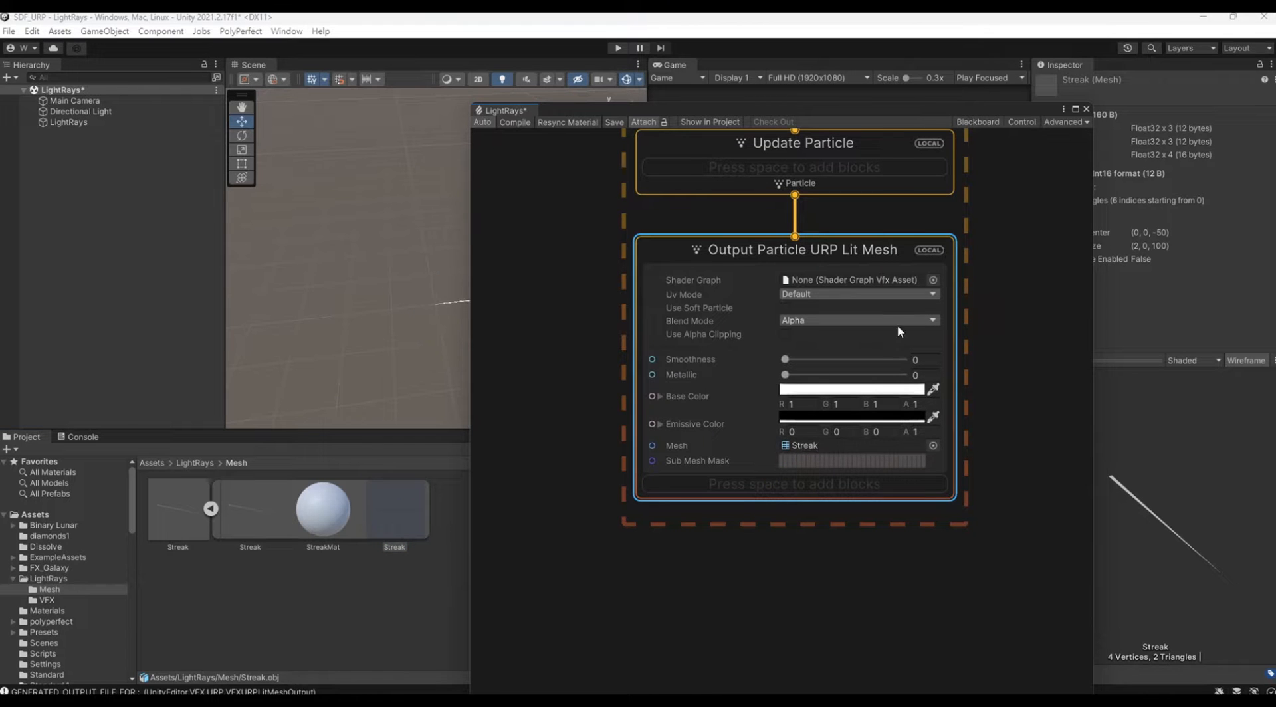
pyautogui.moveTo(923, 113); pyautogui.dragTo(485, 70)
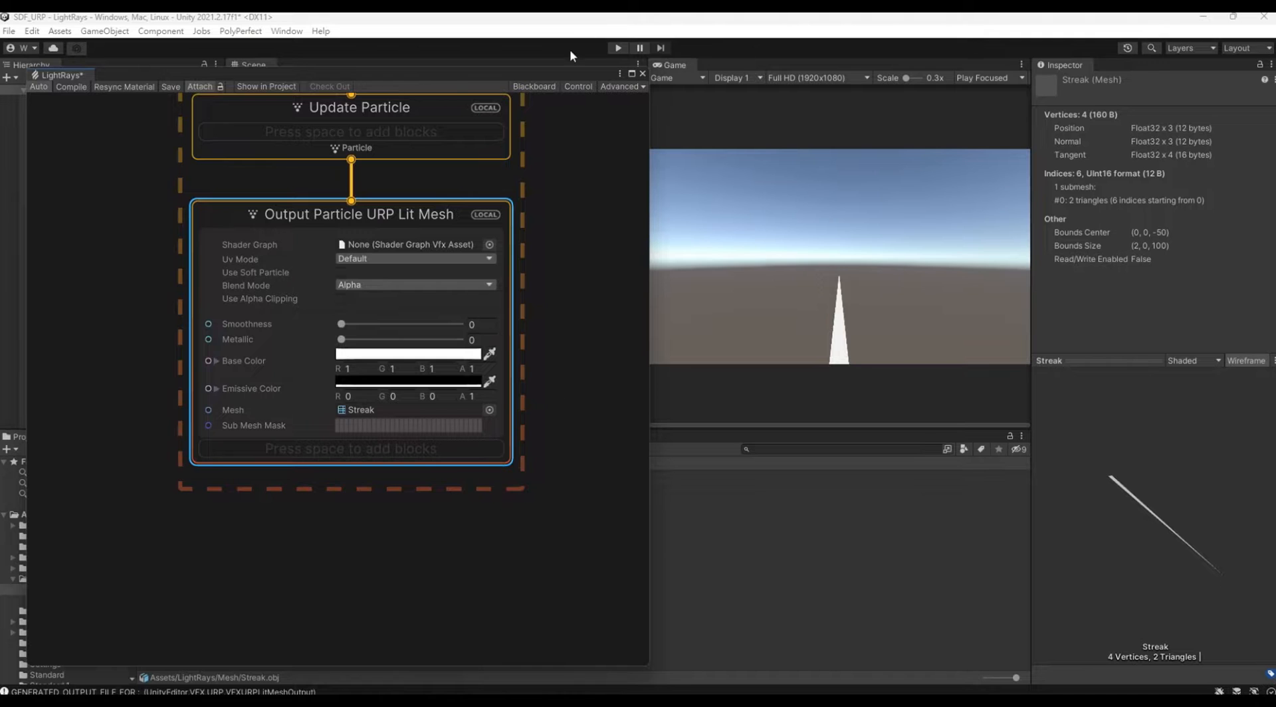
# Step: Examine the streak particle in the Scene view from several directions
pyautogui.moveTo(576, 71); pyautogui.dragTo(566, 360)
pyautogui.moveTo(555, 293)
pyautogui.mouseDown(button='middle')
pyautogui.moveTo(594, 286)
pyautogui.moveTo(301, 186)
pyautogui.mouseUp(button='middle')
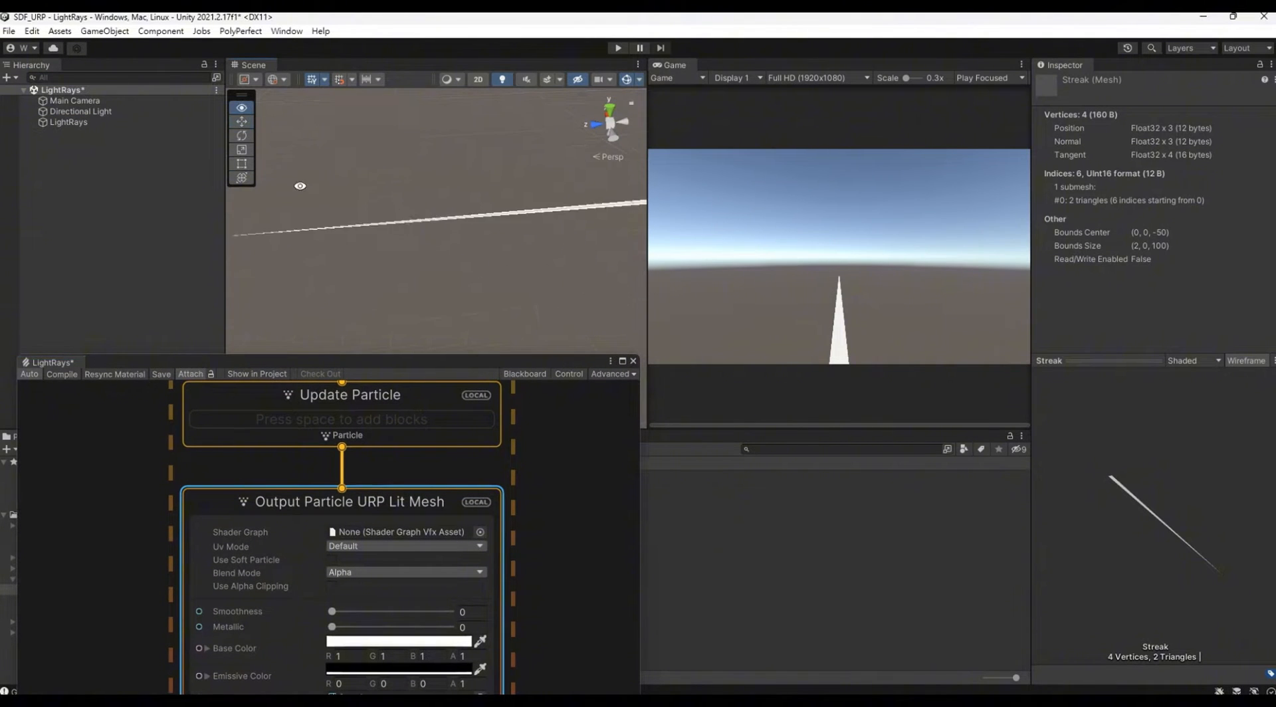
pyautogui.moveTo(306, 188)
pyautogui.keyDown('alt'); pyautogui.mouseDown()
pyautogui.moveTo(509, 265)
pyautogui.moveTo(498, 230)
pyautogui.mouseUp(); pyautogui.keyUp('alt')
pyautogui.moveTo(507, 189); pyautogui.dragTo(473, 278, button='middle')
pyautogui.scroll(-6, 484, 230)
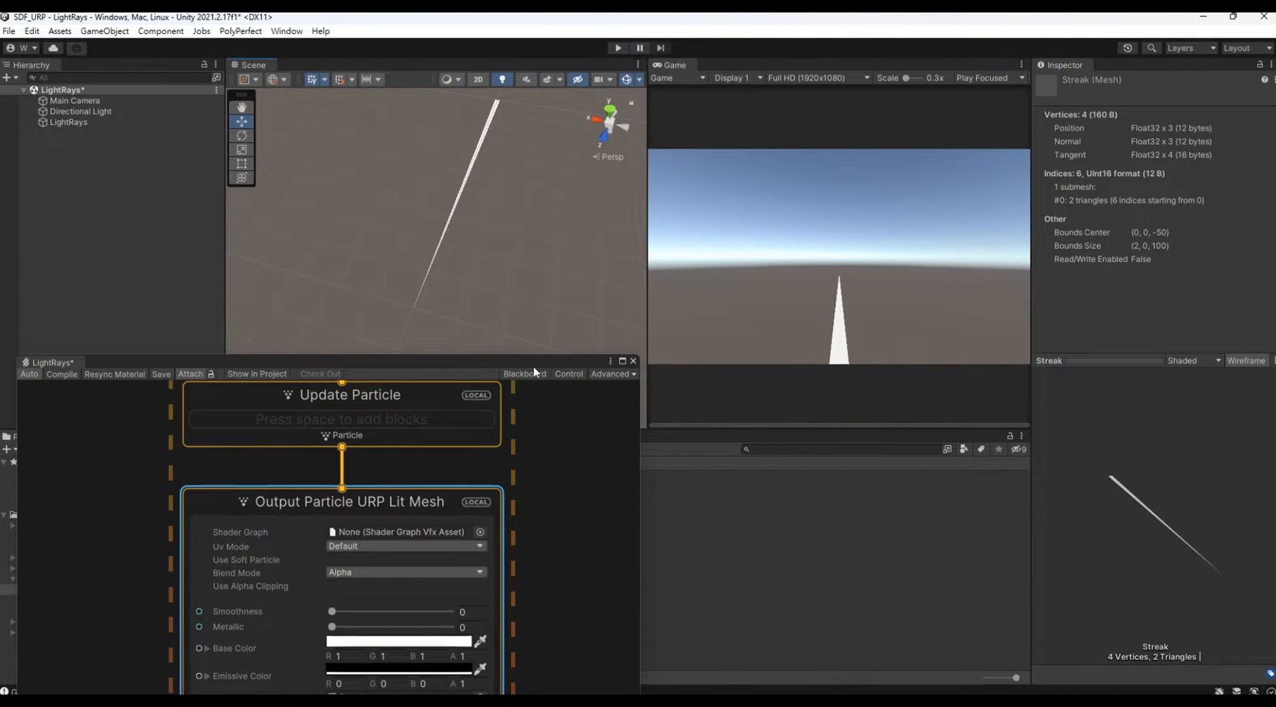
pyautogui.moveTo(533, 365); pyautogui.dragTo(542, 124)
pyautogui.moveTo(542, 123); pyautogui.dragTo(571, 628, button='middle')
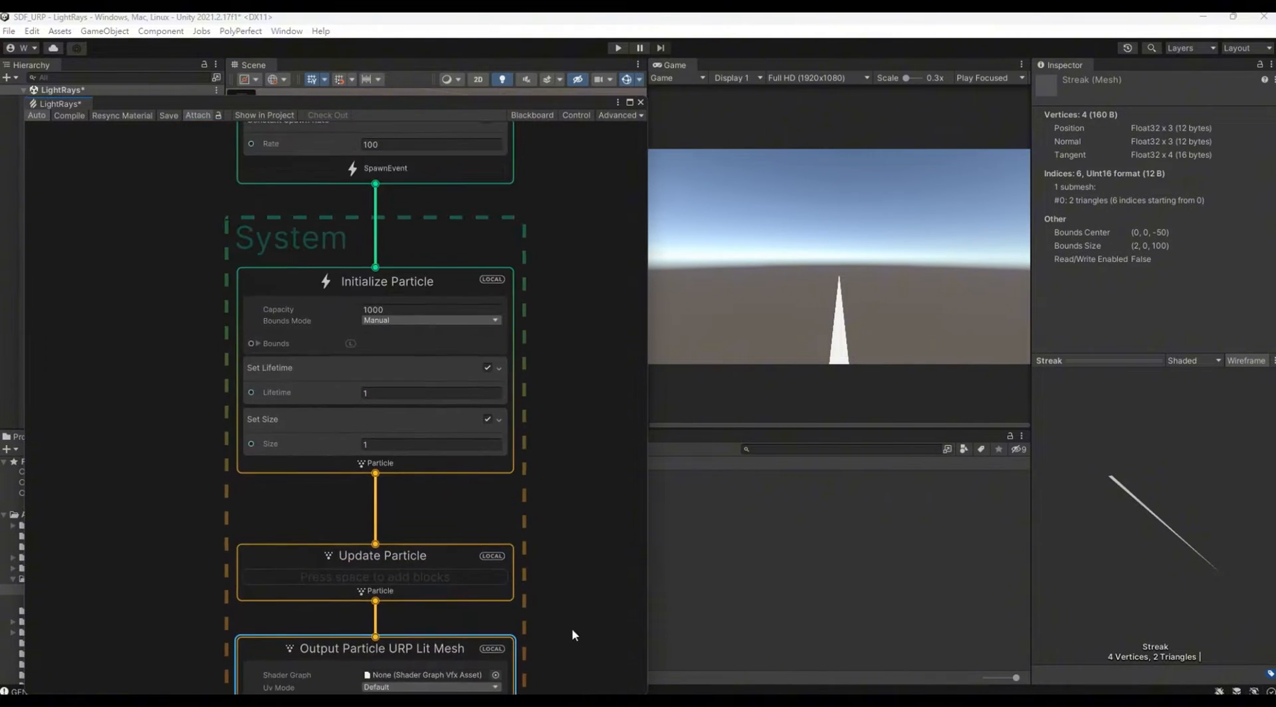
pyautogui.moveTo(558, 312); pyautogui.dragTo(581, 216, button='middle')
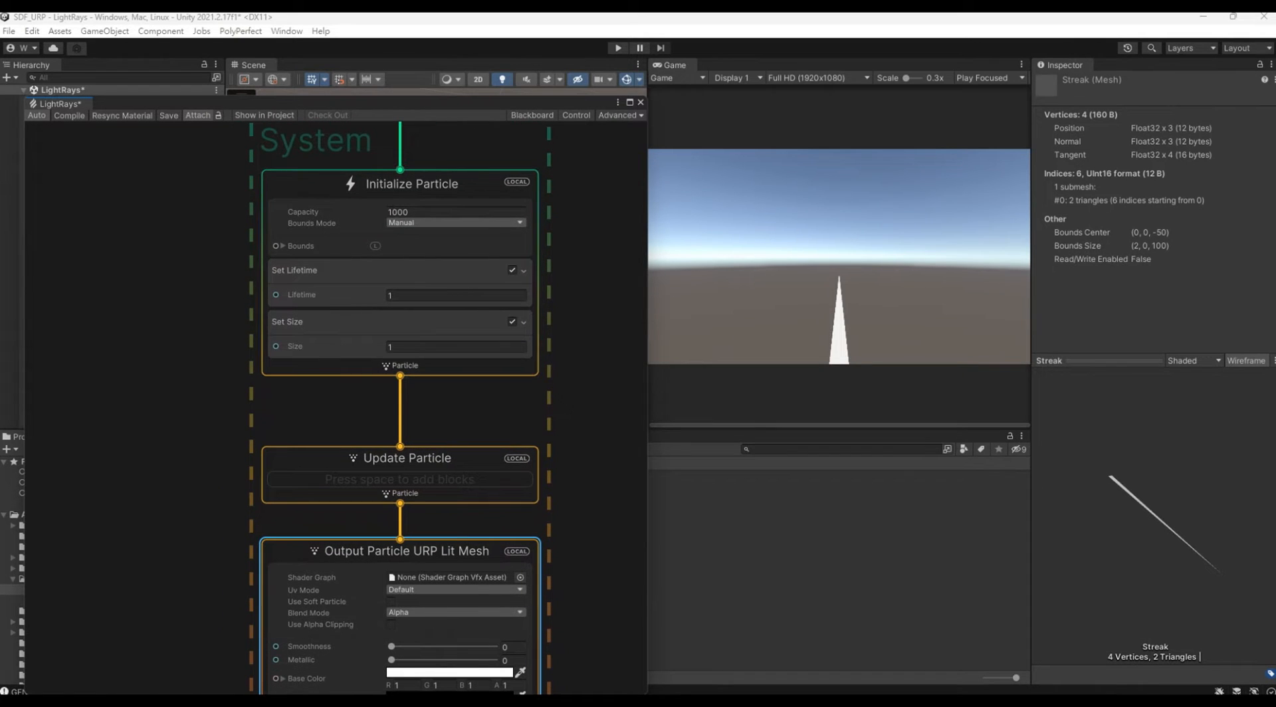
pyautogui.scroll(3, 442, 420)
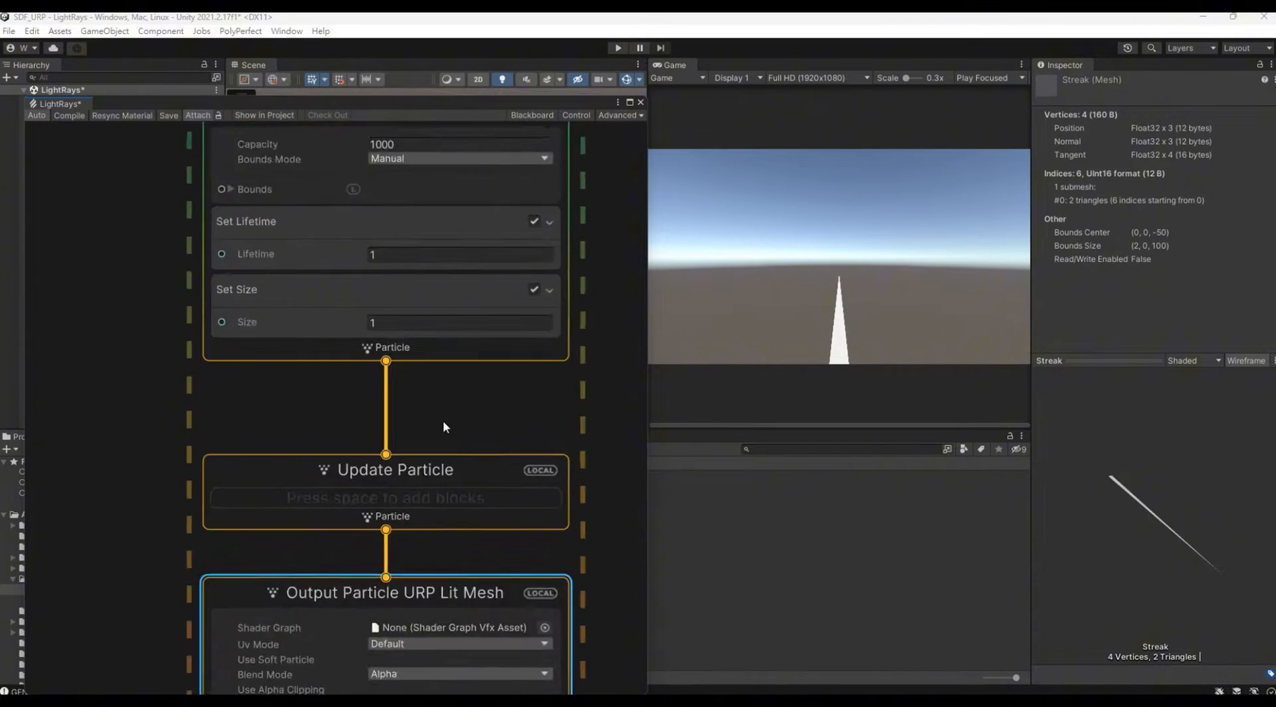
pyautogui.rightClick(427, 344)
pyautogui.click(447, 346)
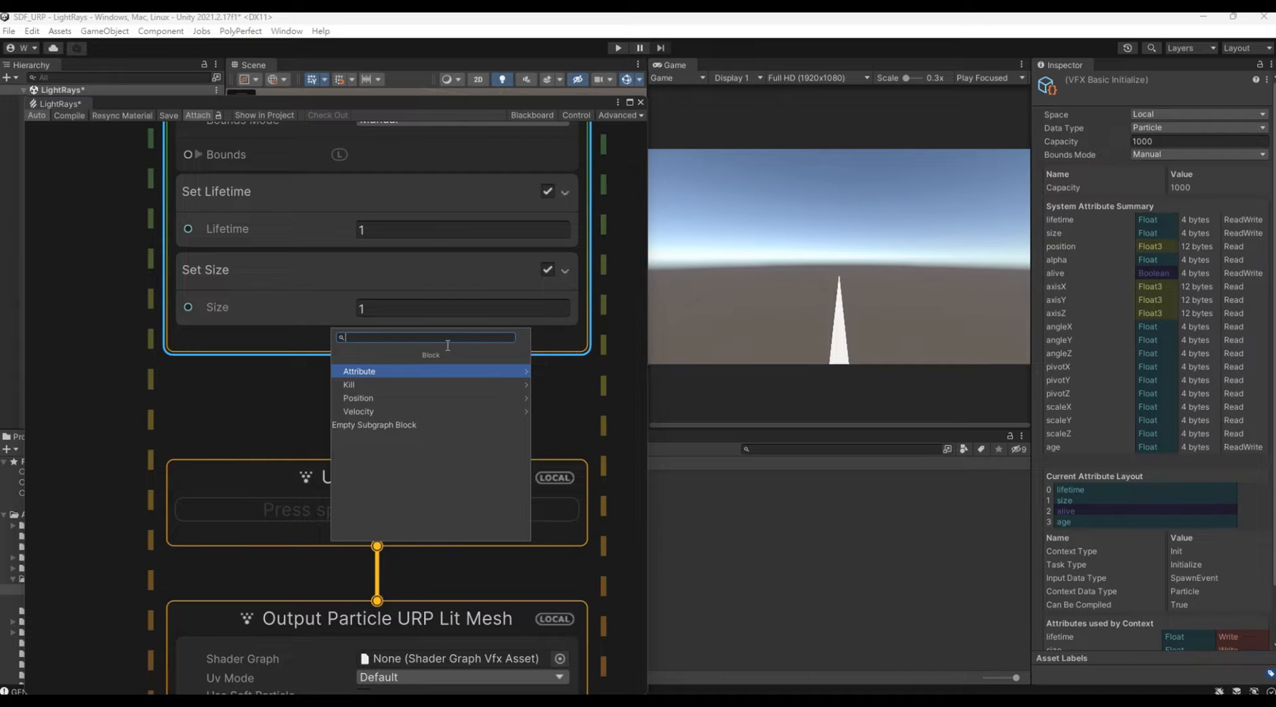
pyautogui.write('set')
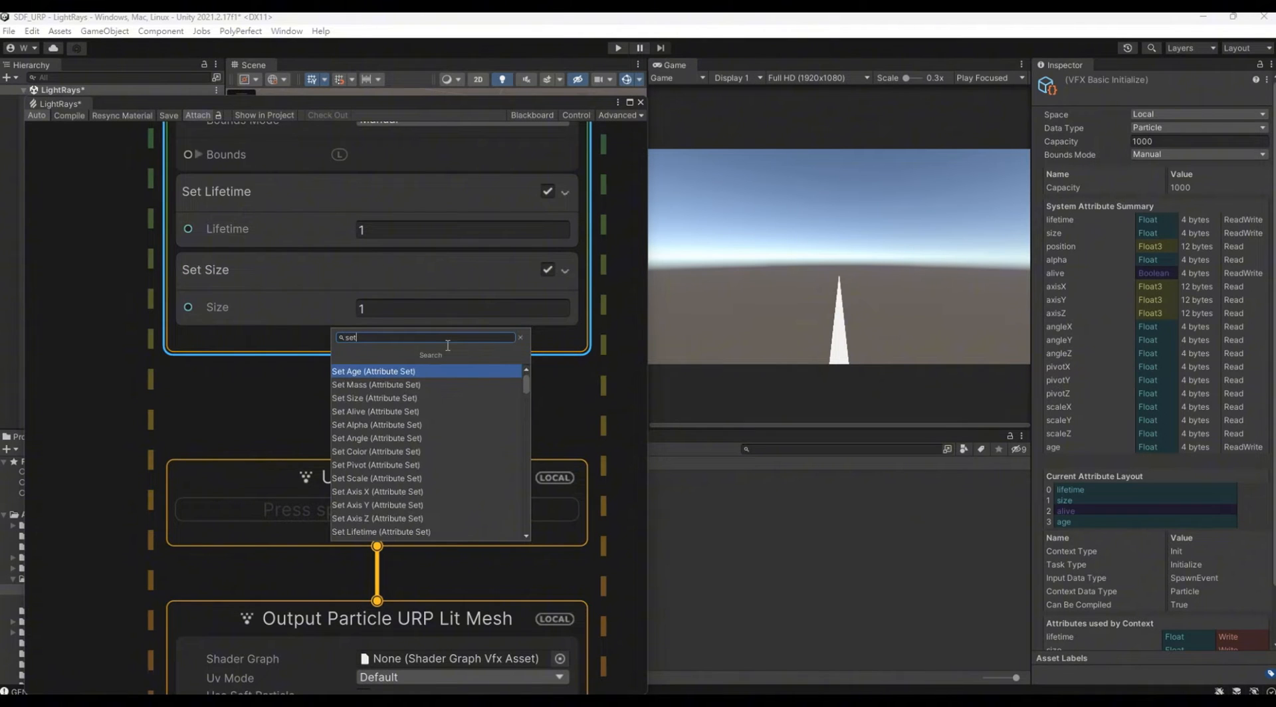
pyautogui.write(' angle')
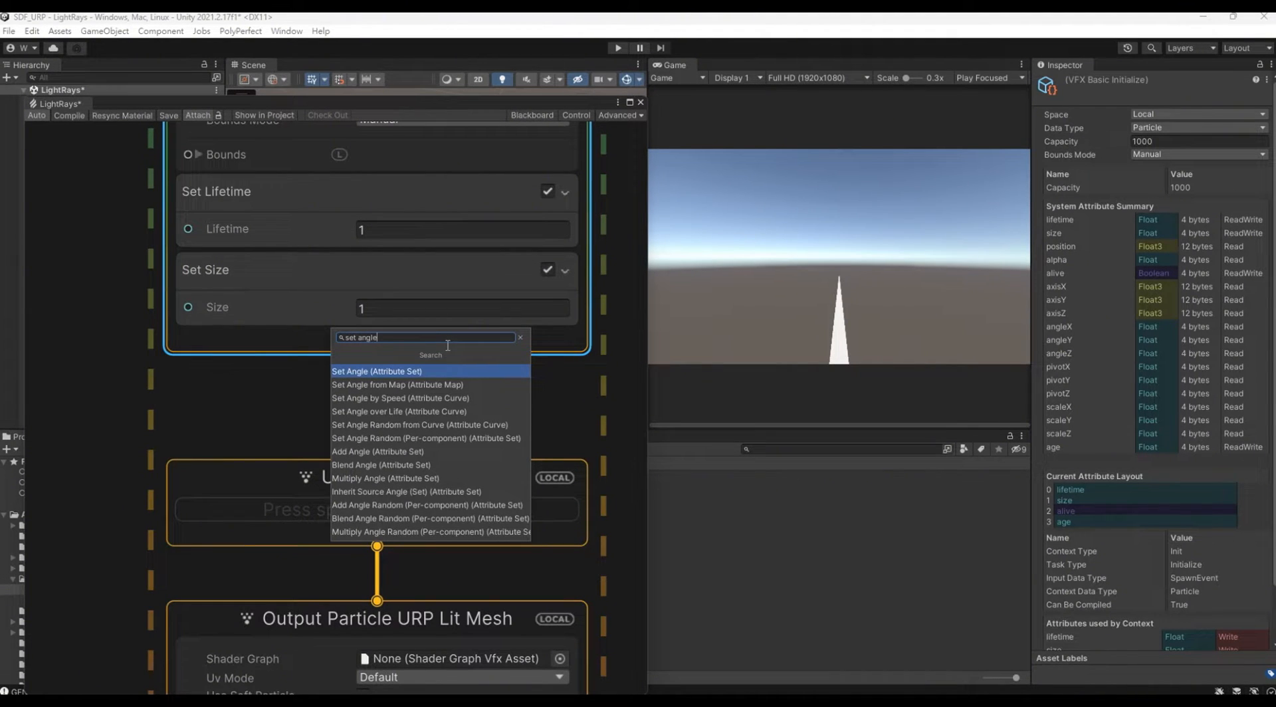
pyautogui.write(' ran')
pyautogui.press('Return')
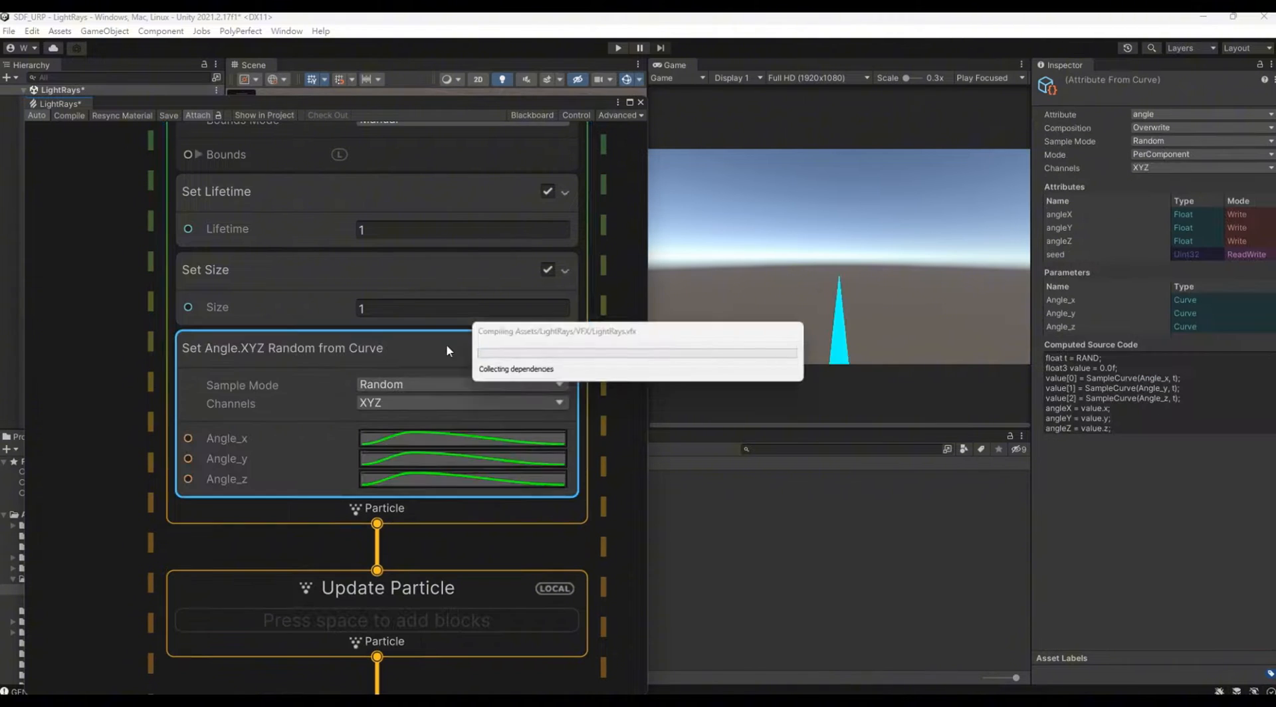
pyautogui.press('Delete')
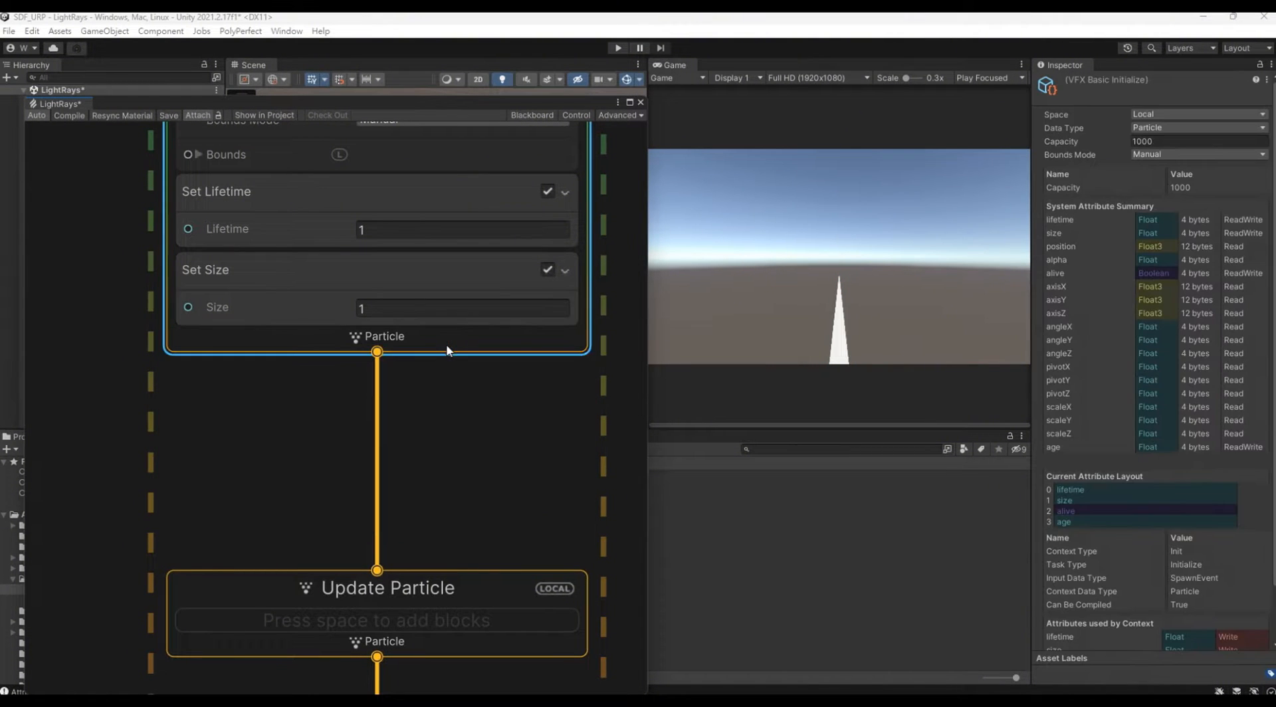
# Step: Add a Set Angle Random (Per-component) block to Initialize Particle, below Set Size
pyautogui.rightClick(445, 344)
pyautogui.click(465, 350)
pyautogui.write('set angle ran')
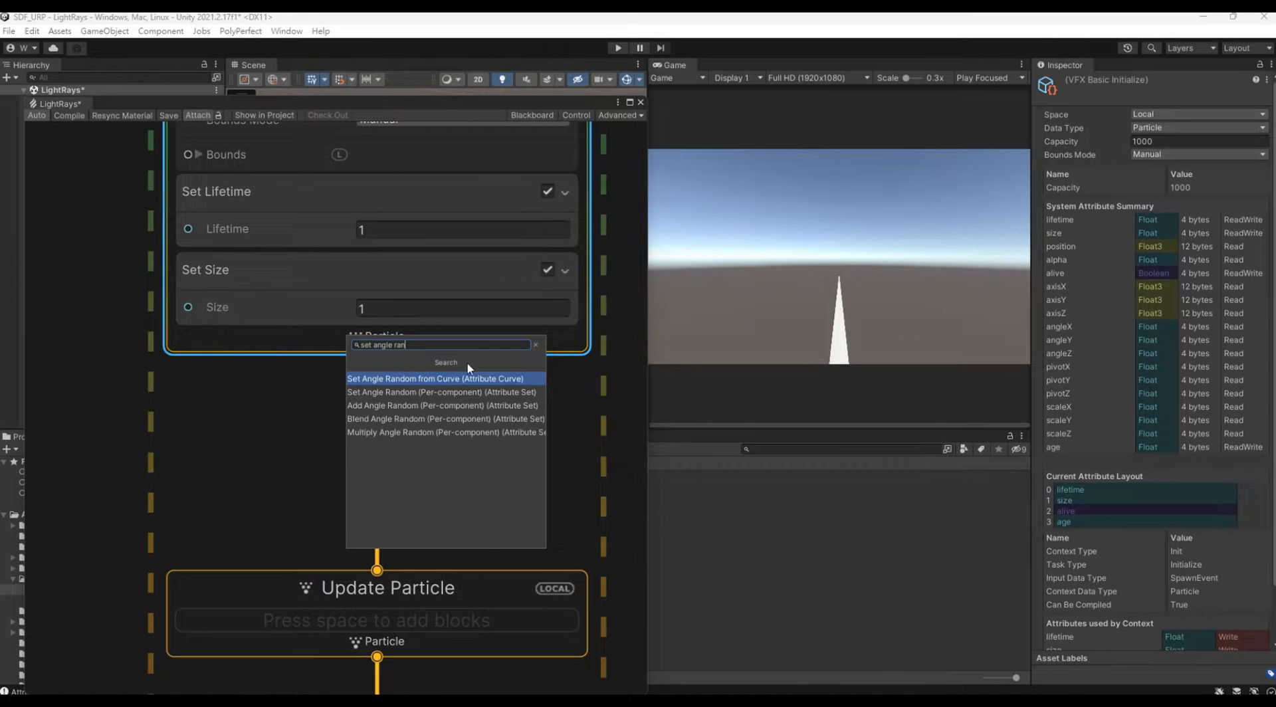
pyautogui.click(485, 392)
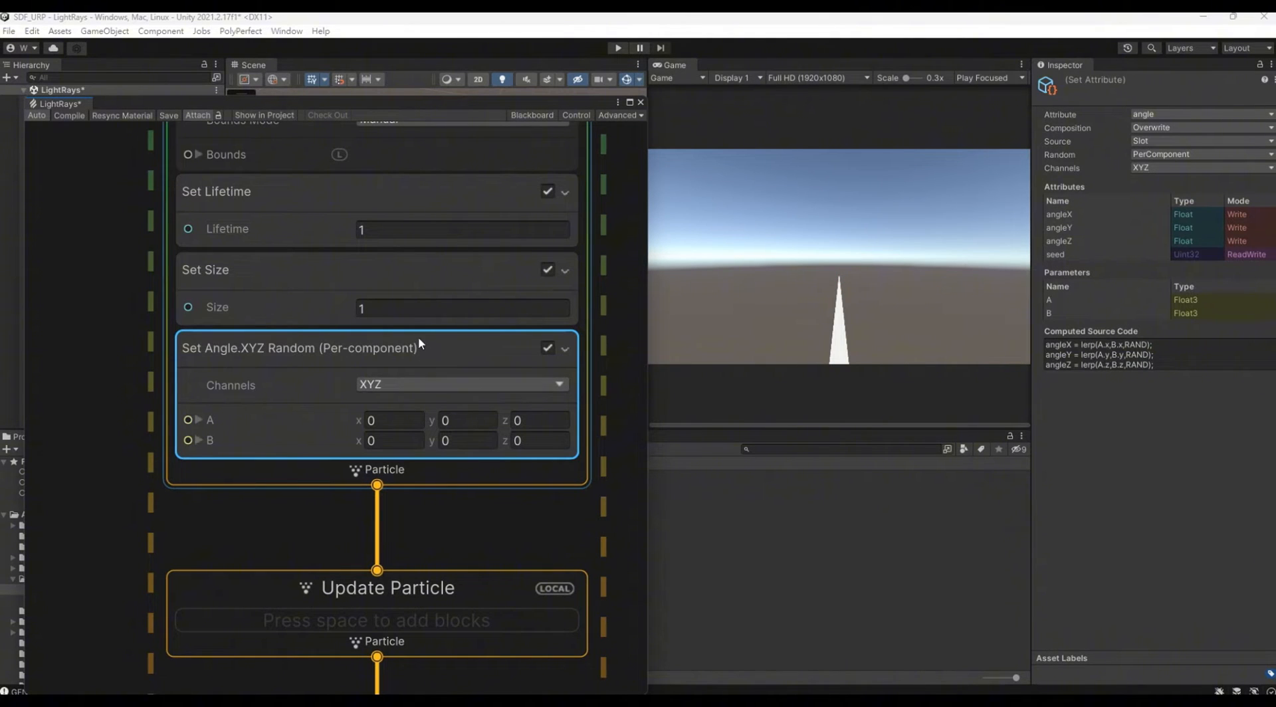
# Step: Set the random angle range to A = (-90, 180, -90) and B = (90, 180, 90)
pyautogui.click(404, 426)
pyautogui.write('-90')
pyautogui.click(399, 441)
pyautogui.write('90')
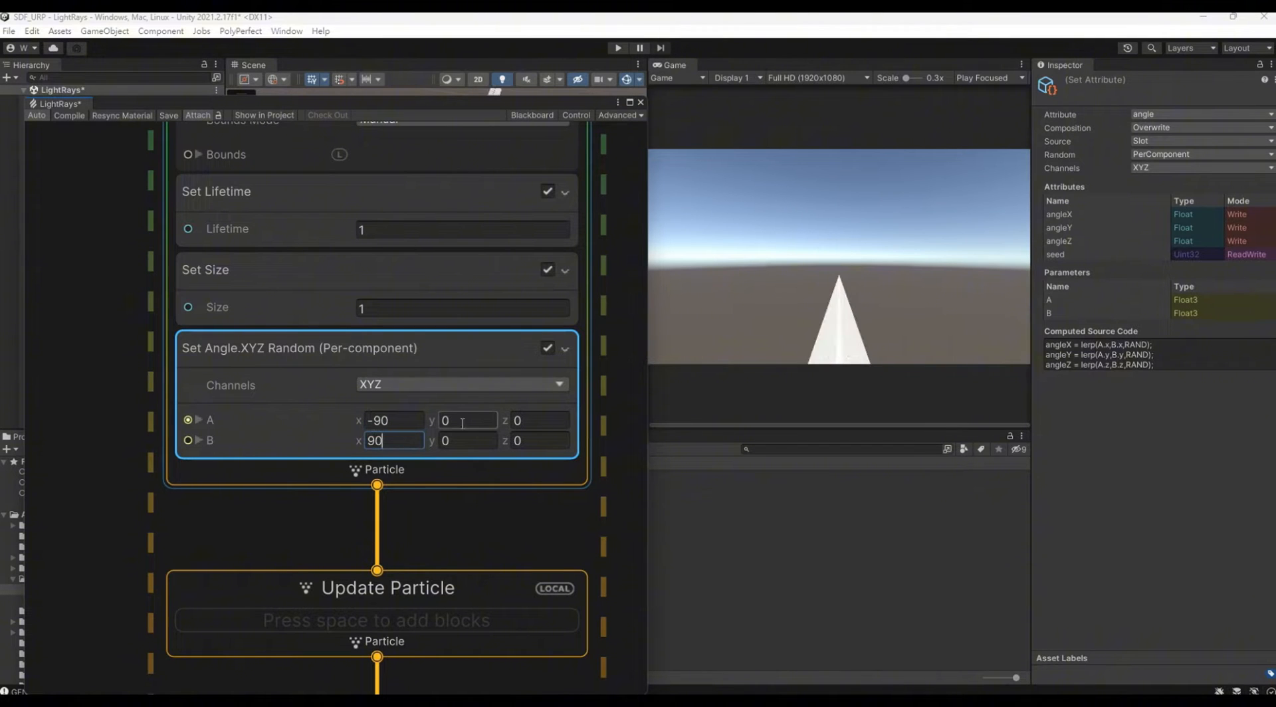
pyautogui.click(469, 421)
pyautogui.write('180')
pyautogui.click(462, 442)
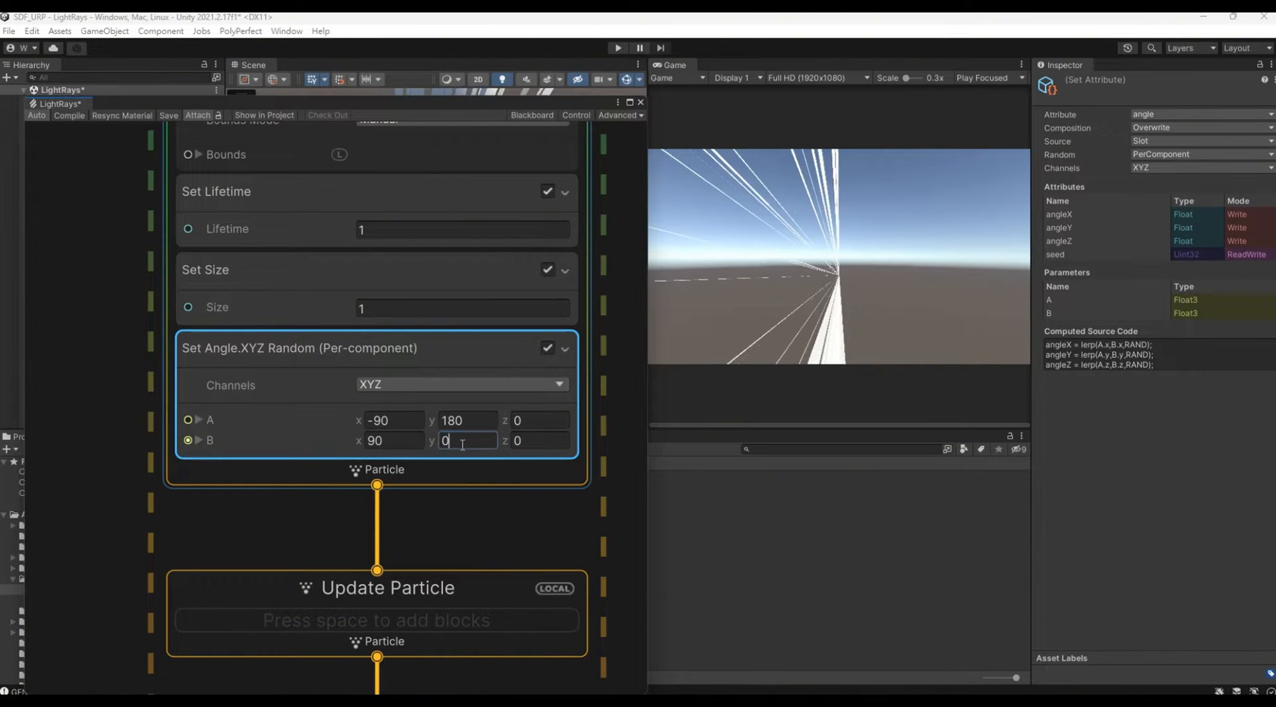
pyautogui.write('180')
pyautogui.click(528, 419)
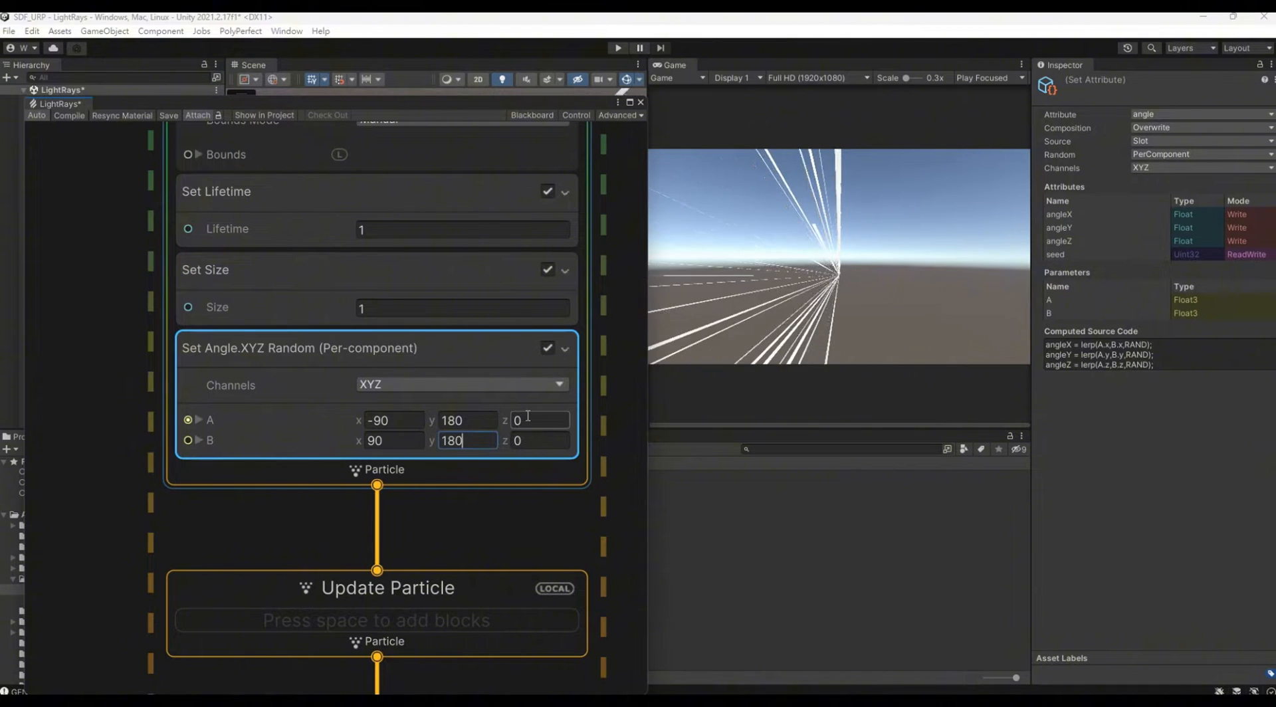
pyautogui.write('-90')
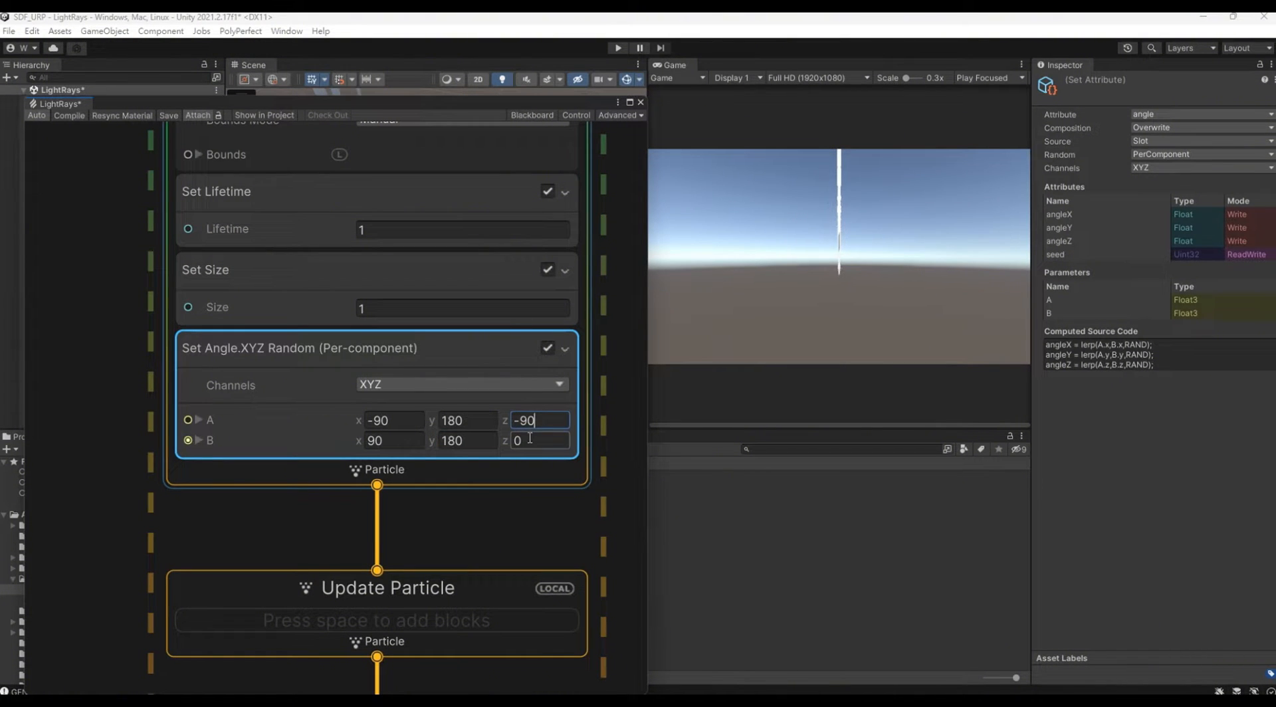
pyautogui.click(530, 438)
pyautogui.write('90')
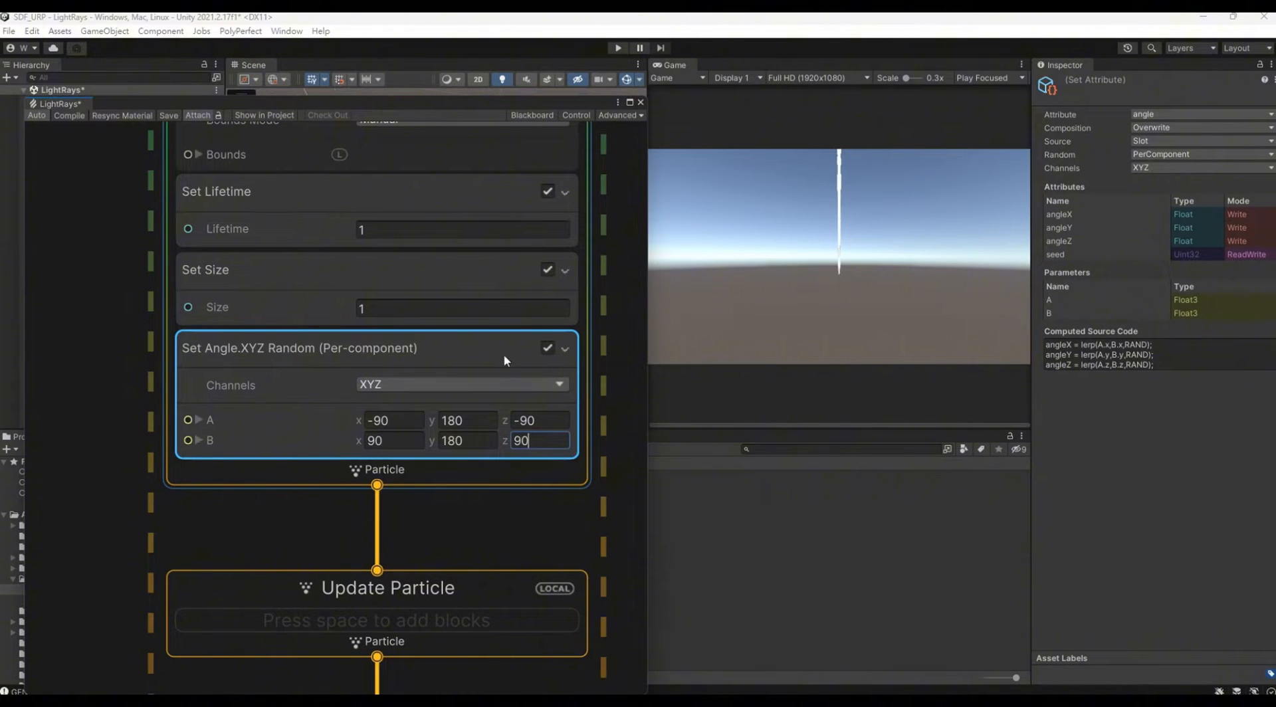
# Step: Expand the Bounds of Initialize Particle and set their center to (0, 0, 0)
pyautogui.moveTo(445, 485); pyautogui.dragTo(455, 386, button='middle')
pyautogui.scroll(-1, 455, 385)
pyautogui.moveTo(580, 206); pyautogui.dragTo(516, 402, button='middle')
pyautogui.click(174, 289)
pyautogui.click(359, 307)
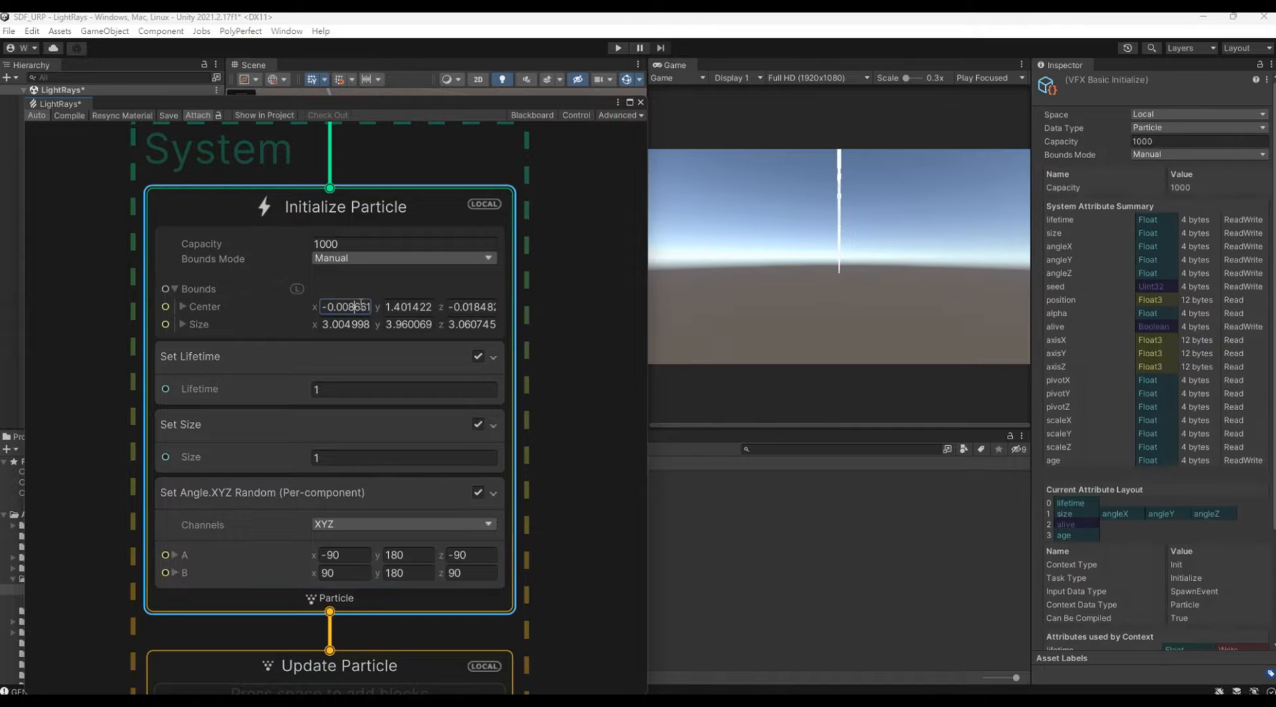
pyautogui.write('0')
pyautogui.press('Tab')
pyautogui.write('0')
pyautogui.press('Tab')
pyautogui.write('0')
# Step: Set the Bounds size of Initialize Particle to 100 on X, Y and Z
pyautogui.click(465, 324)
pyautogui.write('100')
pyautogui.click(426, 325)
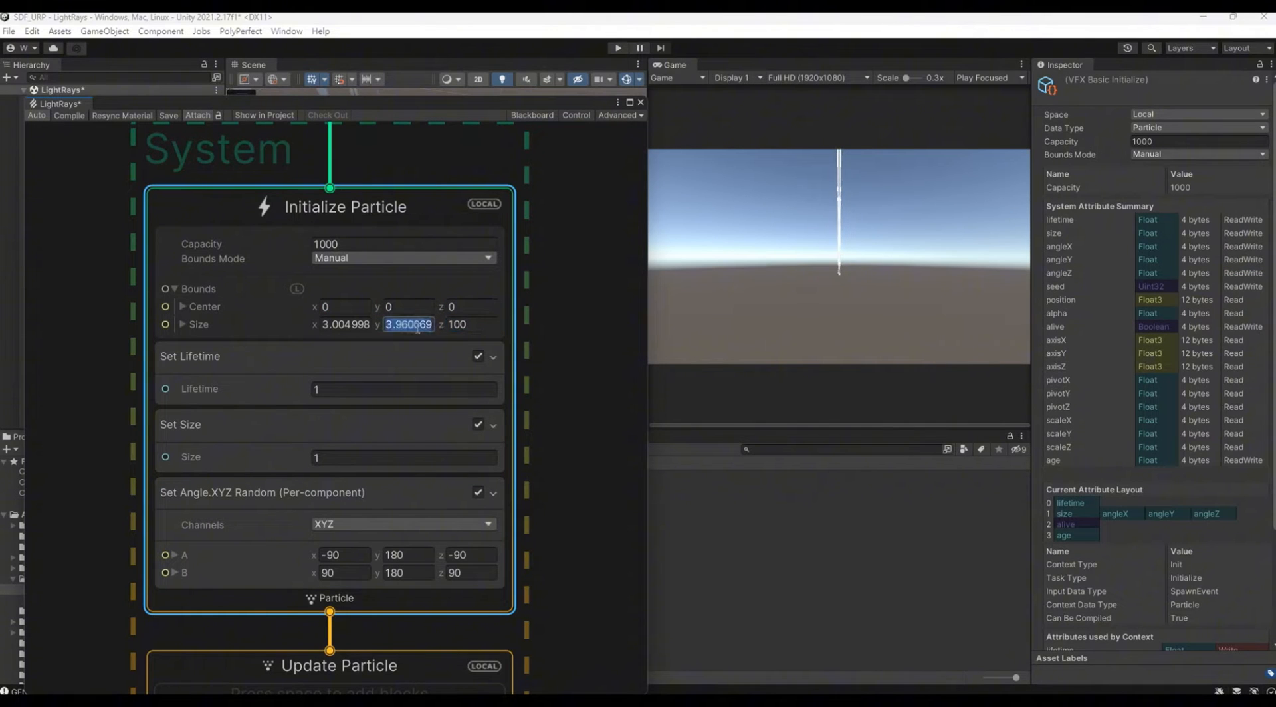
pyautogui.write('100')
pyautogui.click(356, 326)
pyautogui.write('100')
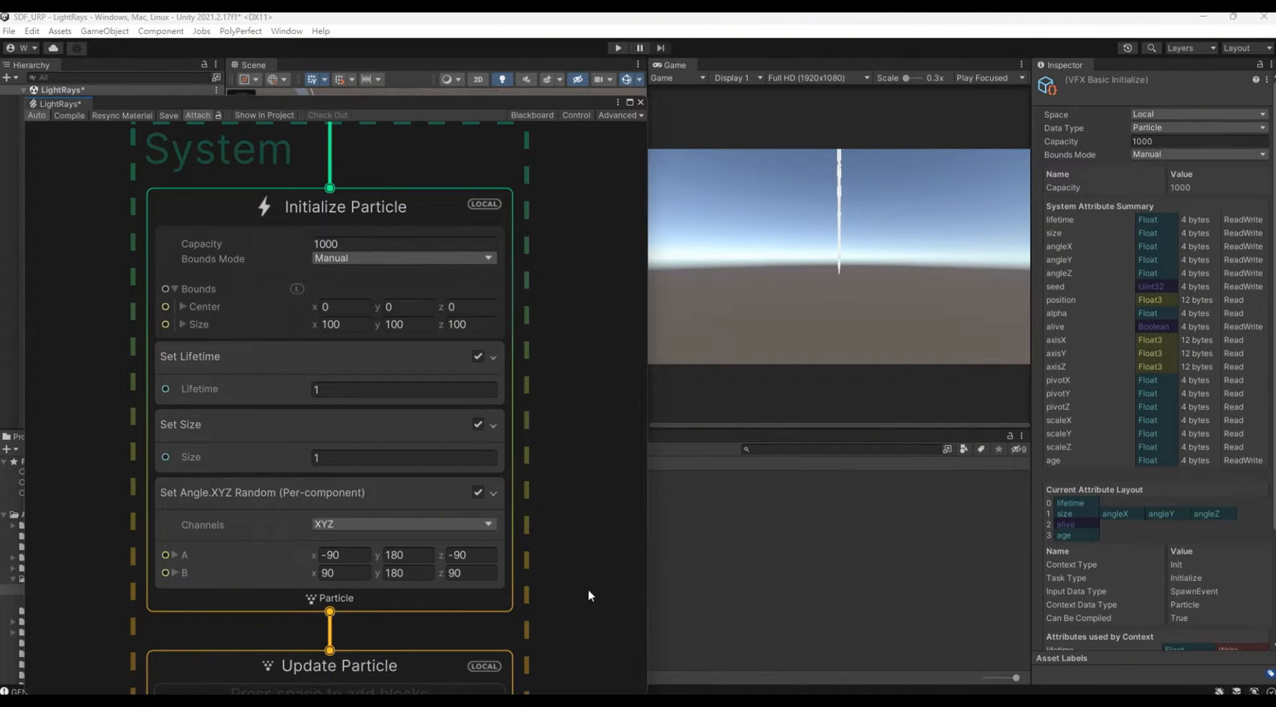
# Step: Move the Update Particle and Output Particle URP Lit Mesh contexts together further below Initialize Particle
pyautogui.moveTo(587, 589); pyautogui.dragTo(610, 390, button='middle')
pyautogui.scroll(-3, 577, 463)
pyautogui.moveTo(577, 462); pyautogui.dragTo(580, 379, button='middle')
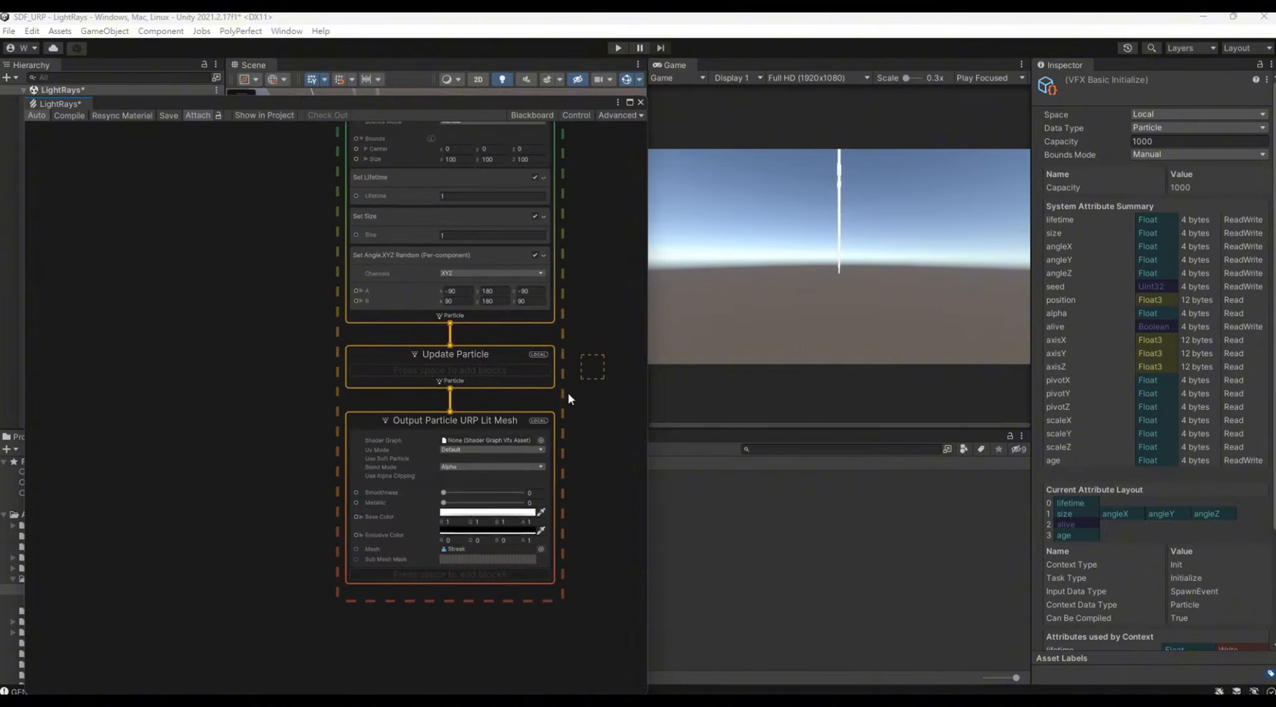
pyautogui.moveTo(568, 399); pyautogui.dragTo(493, 453)
pyautogui.moveTo(501, 352); pyautogui.dragTo(510, 454)
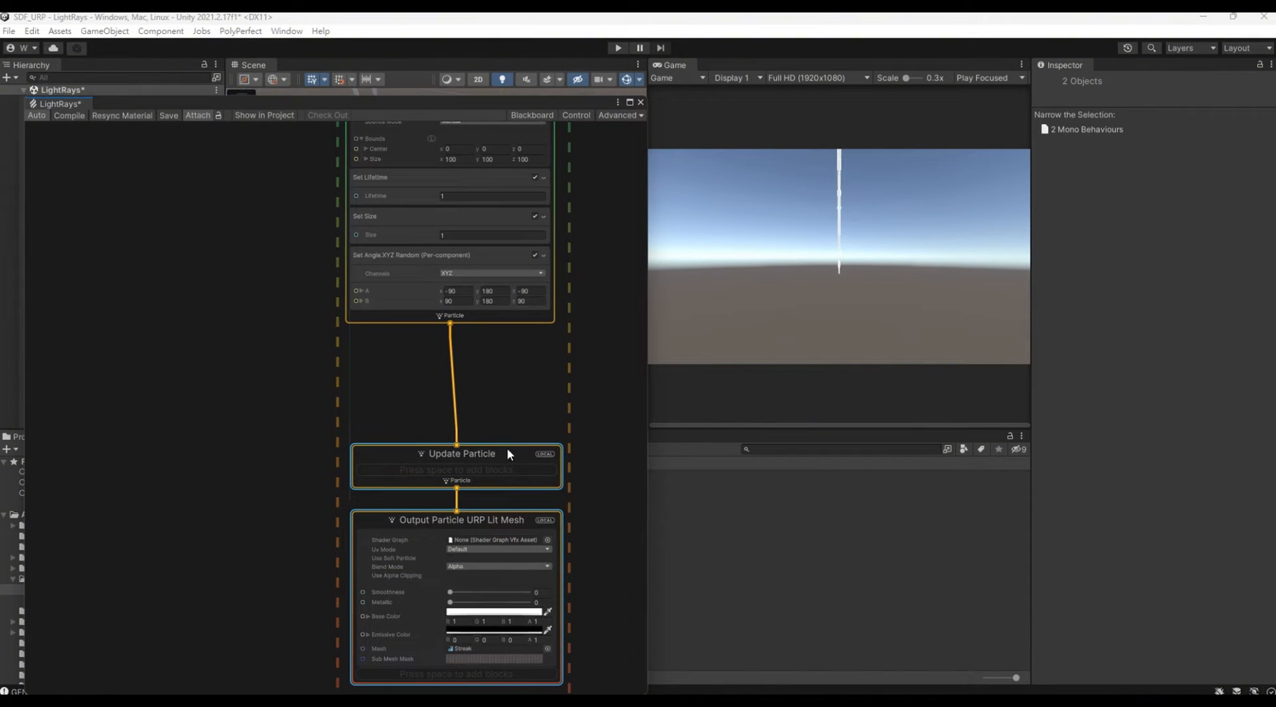
# Step: Set the Y value of A in the random angle block to -180
pyautogui.scroll(3, 474, 325)
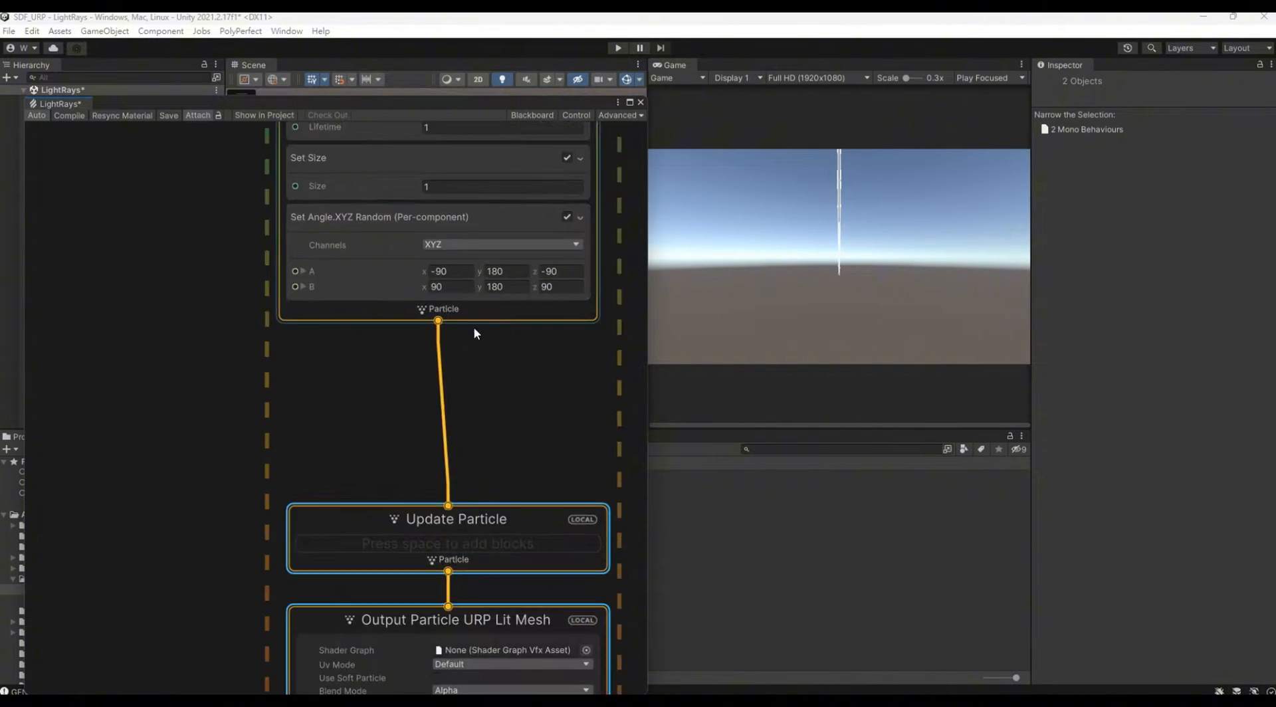
pyautogui.click(491, 272)
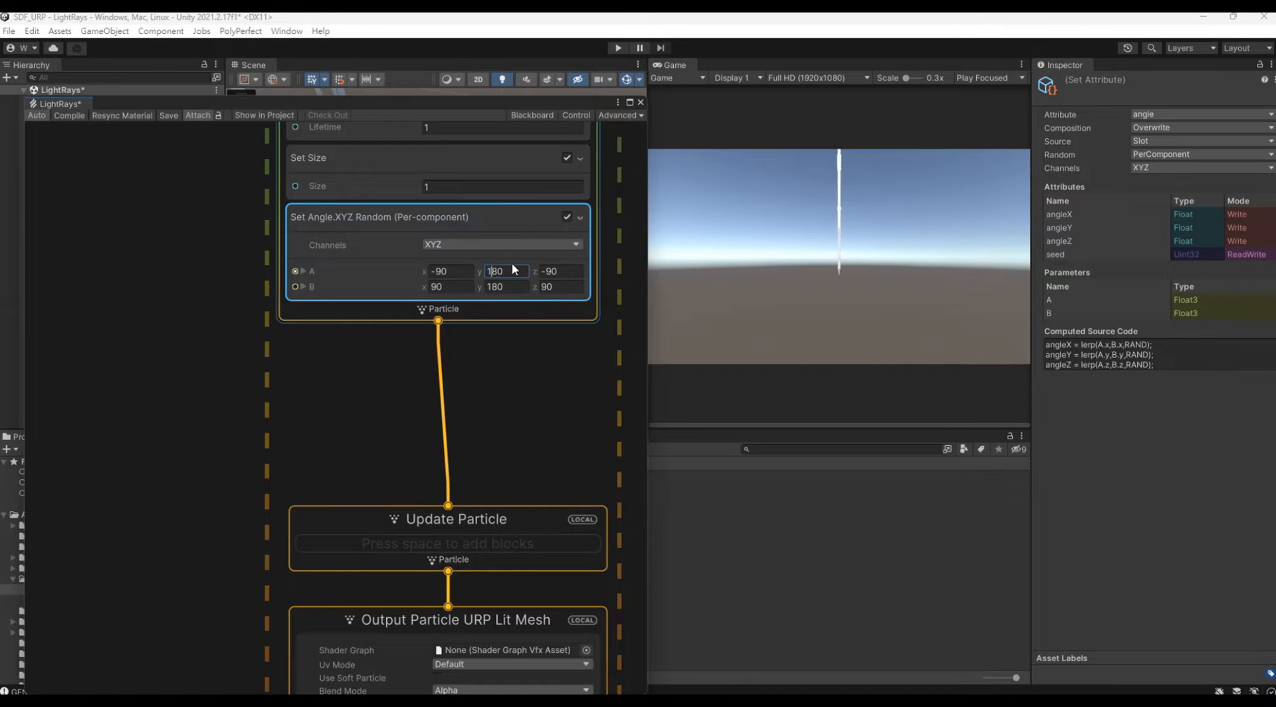
pyautogui.write('-')
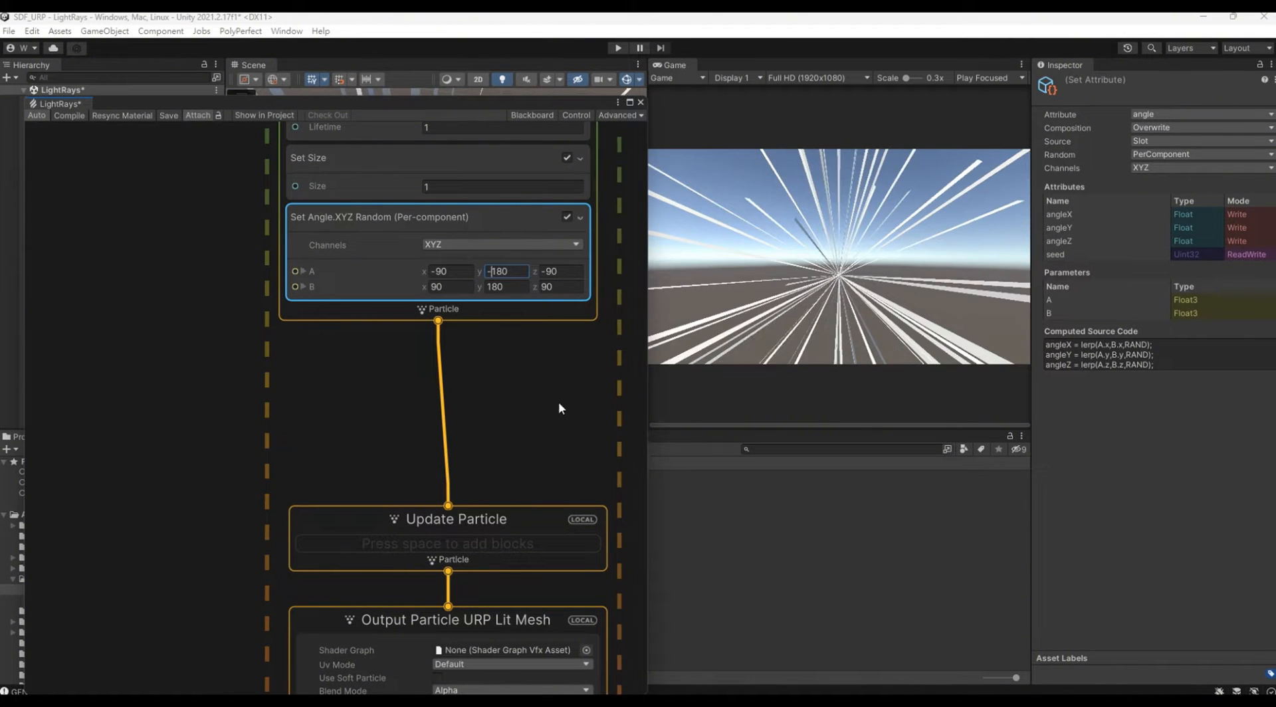
# Step: Move Update Particle up closer to Initialize Particle and add a Set Scale block to it
pyautogui.moveTo(552, 464); pyautogui.dragTo(561, 450, button='middle')
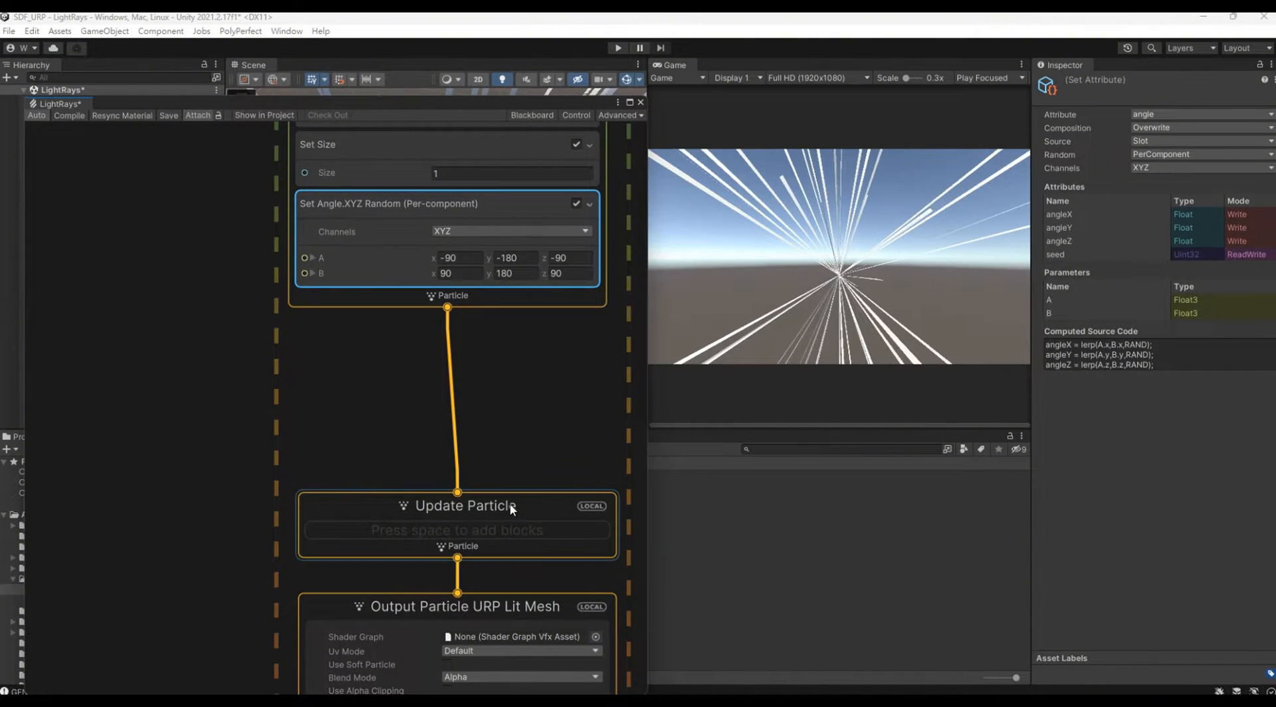
pyautogui.moveTo(517, 509); pyautogui.dragTo(505, 431)
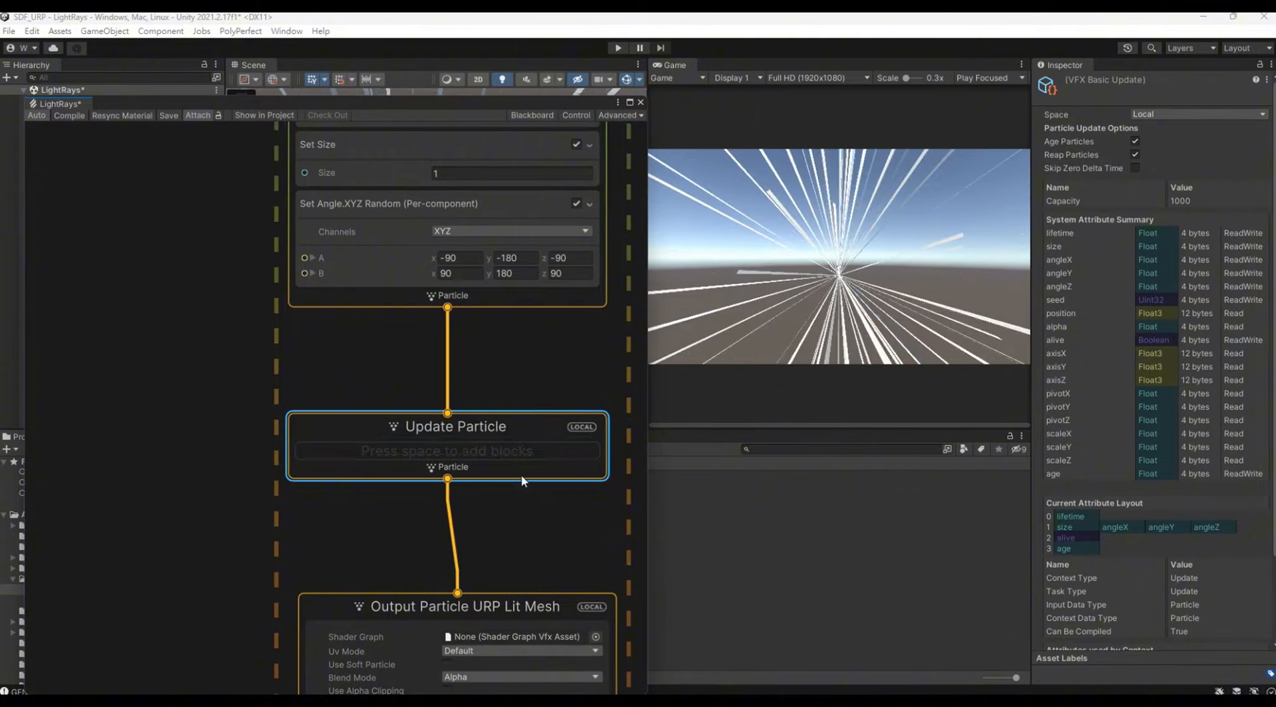
pyautogui.rightClick(495, 446)
pyautogui.click(542, 454)
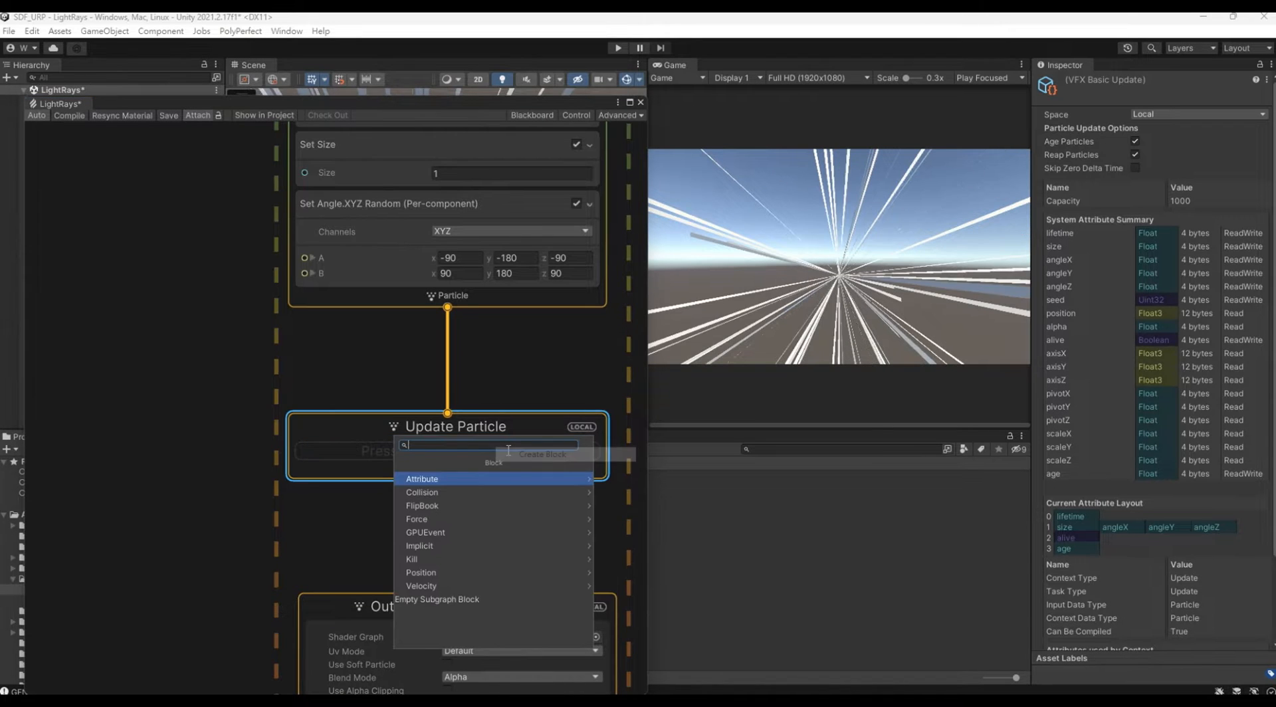
pyautogui.write('set')
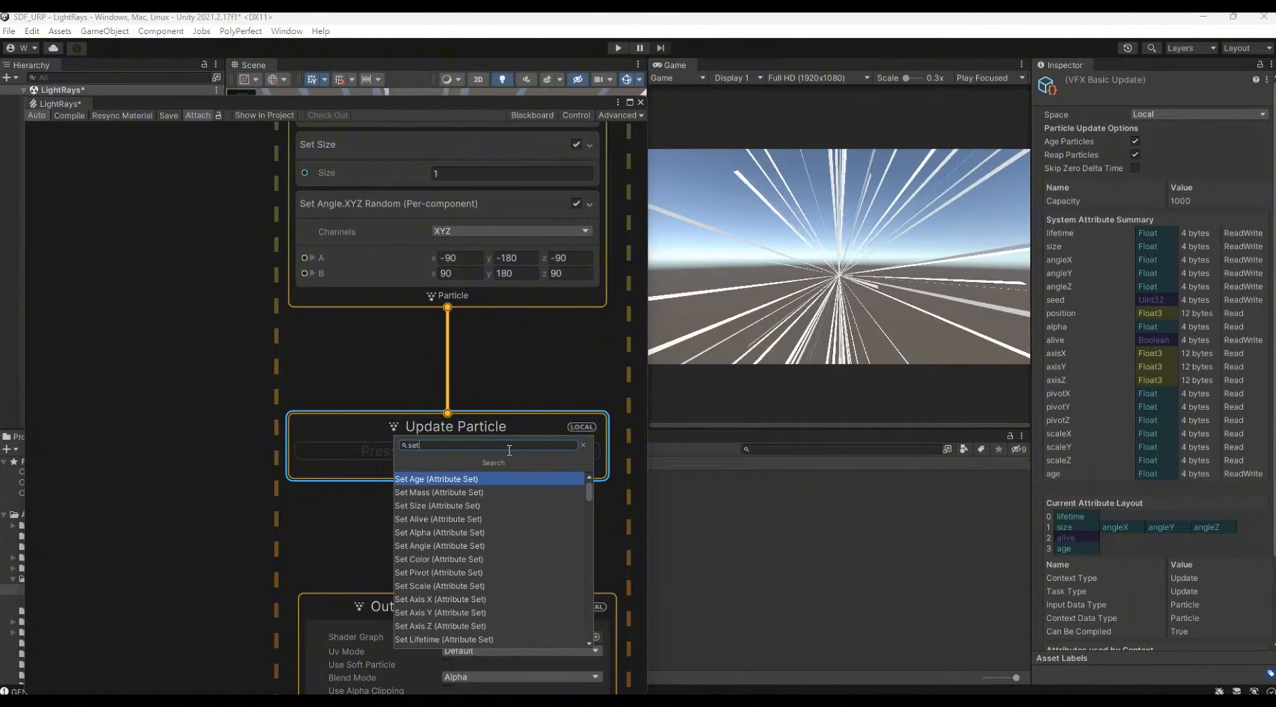
pyautogui.write(' scal')
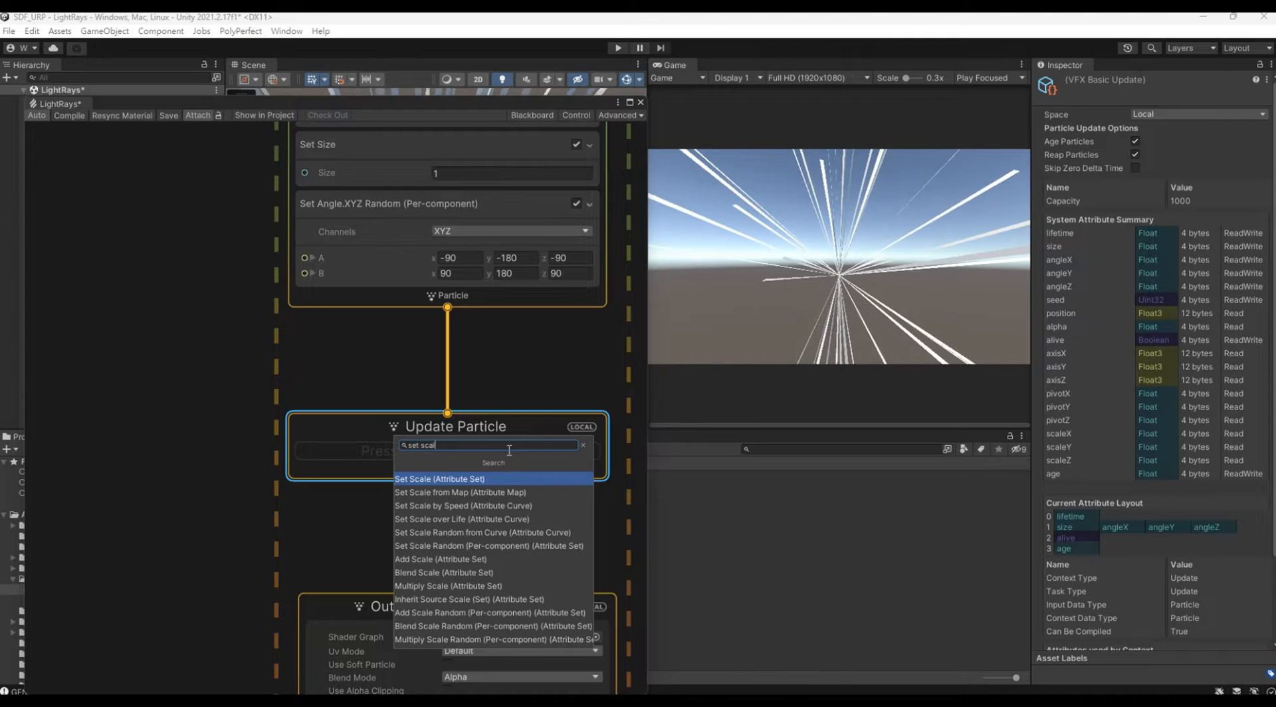
pyautogui.press('Return')
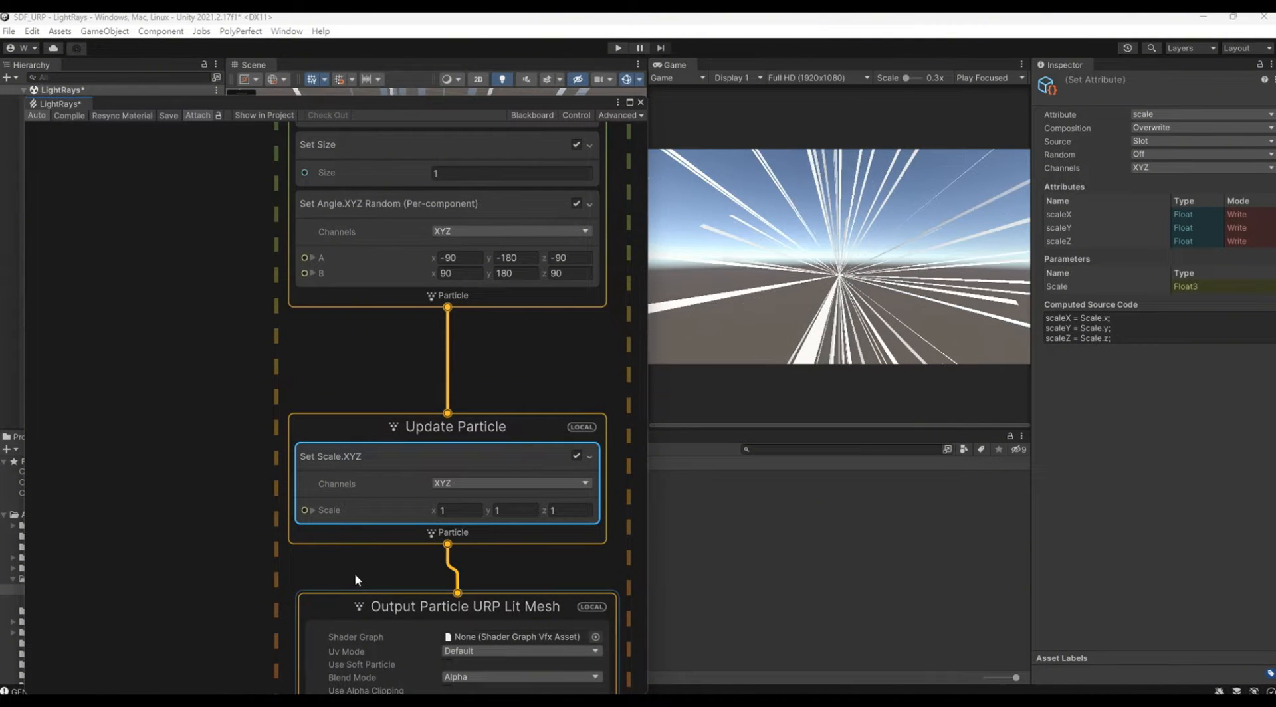
# Step: Expand Scale into its X, Y and Z components and add an Age Over Lifetime node in the empty space beside Update Particle
pyautogui.moveTo(254, 545); pyautogui.dragTo(316, 420, button='middle')
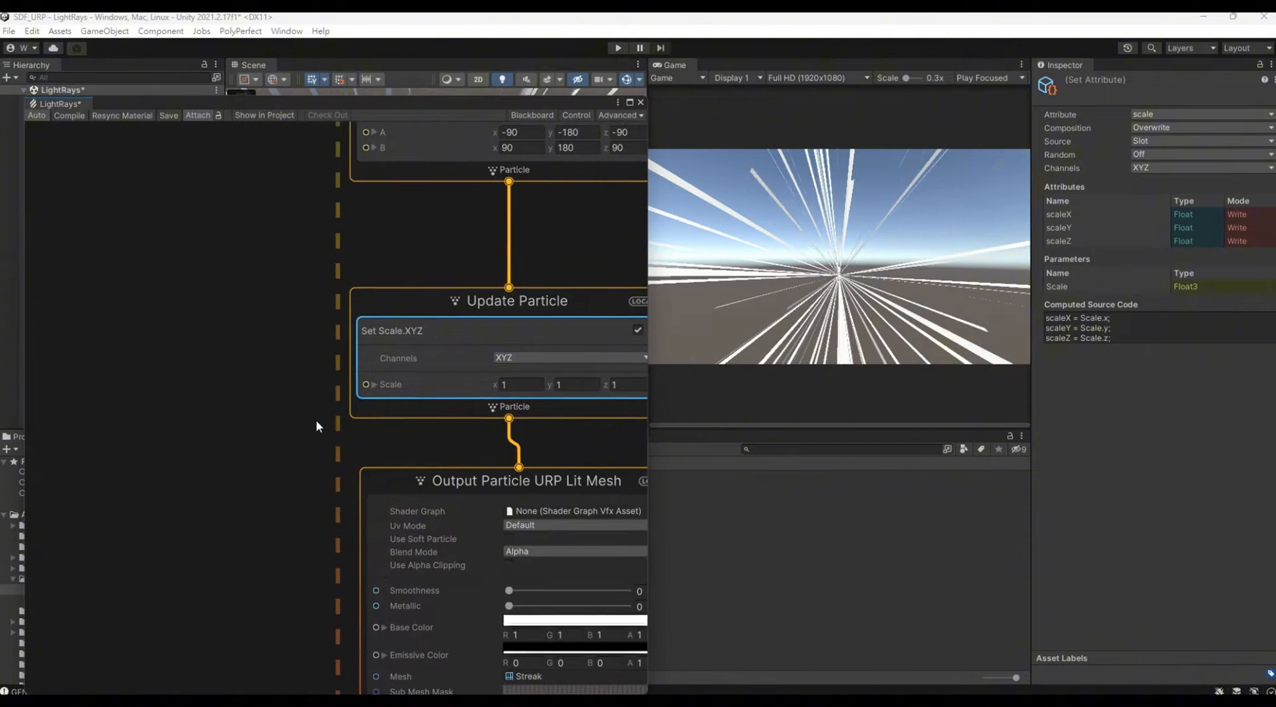
pyautogui.click(375, 385)
pyautogui.moveTo(225, 384); pyautogui.dragTo(295, 264, button='middle')
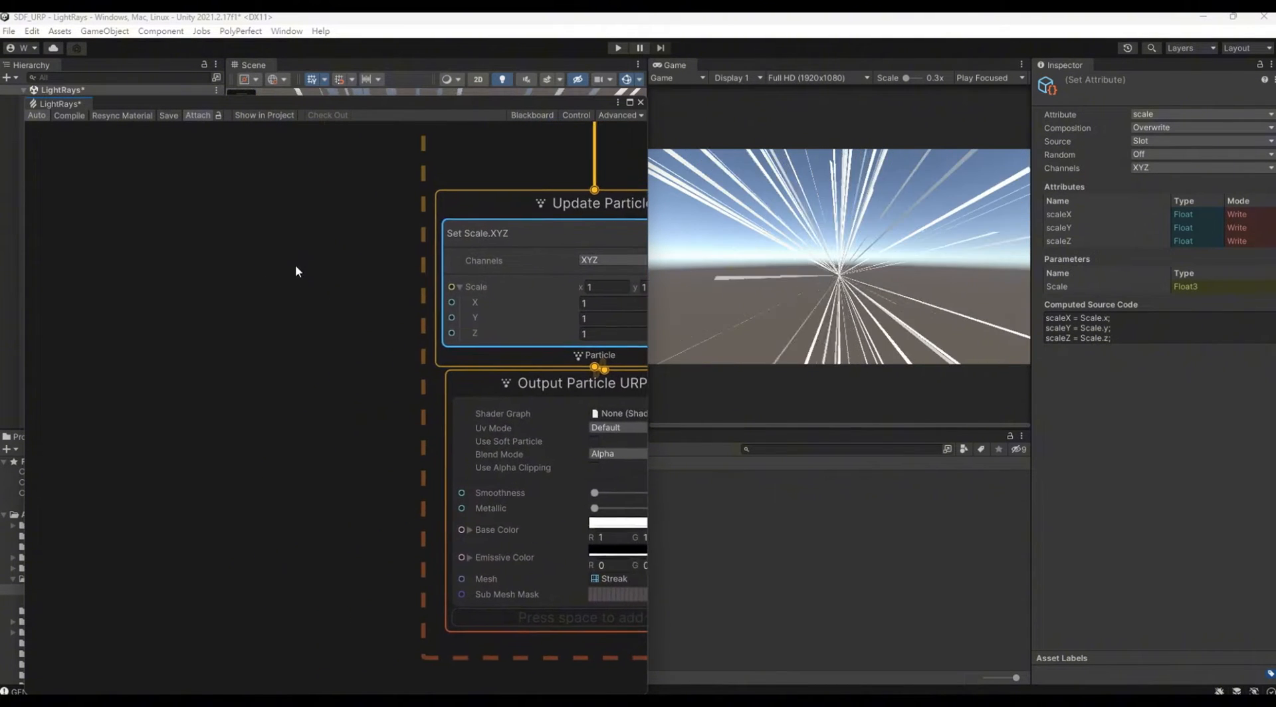
pyautogui.rightClick(147, 262)
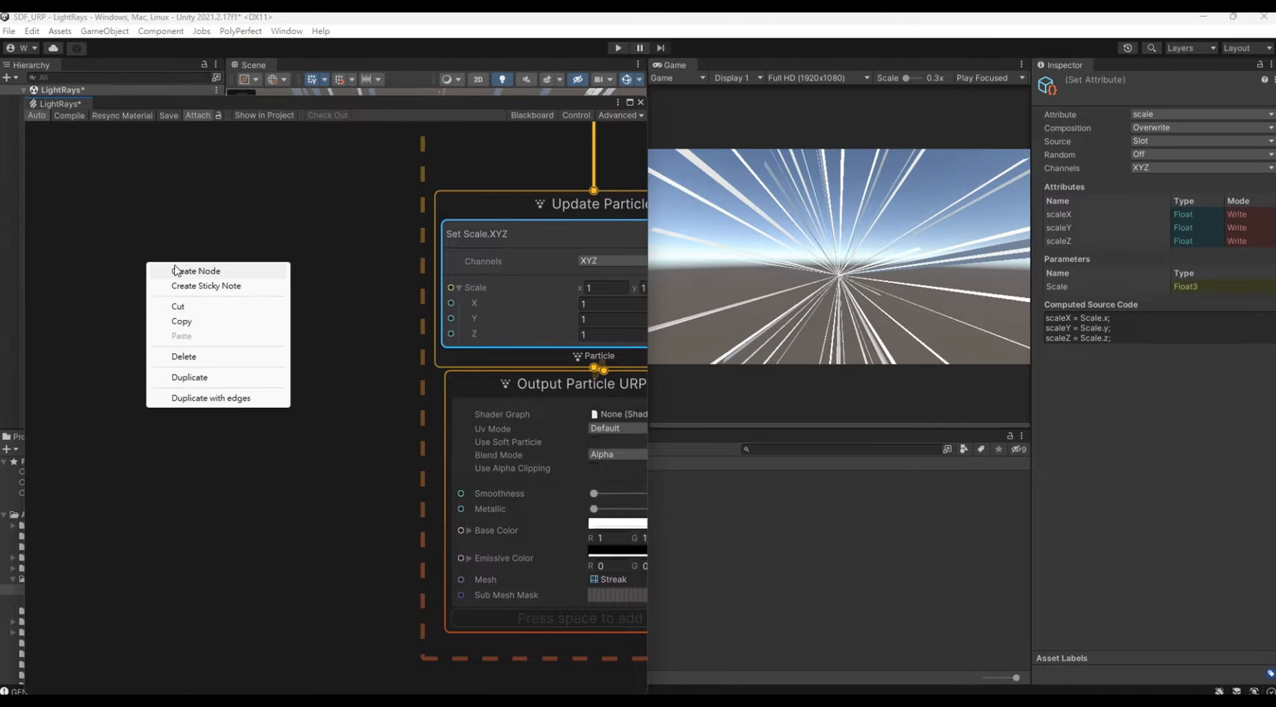
pyautogui.click(172, 270)
pyautogui.write('age')
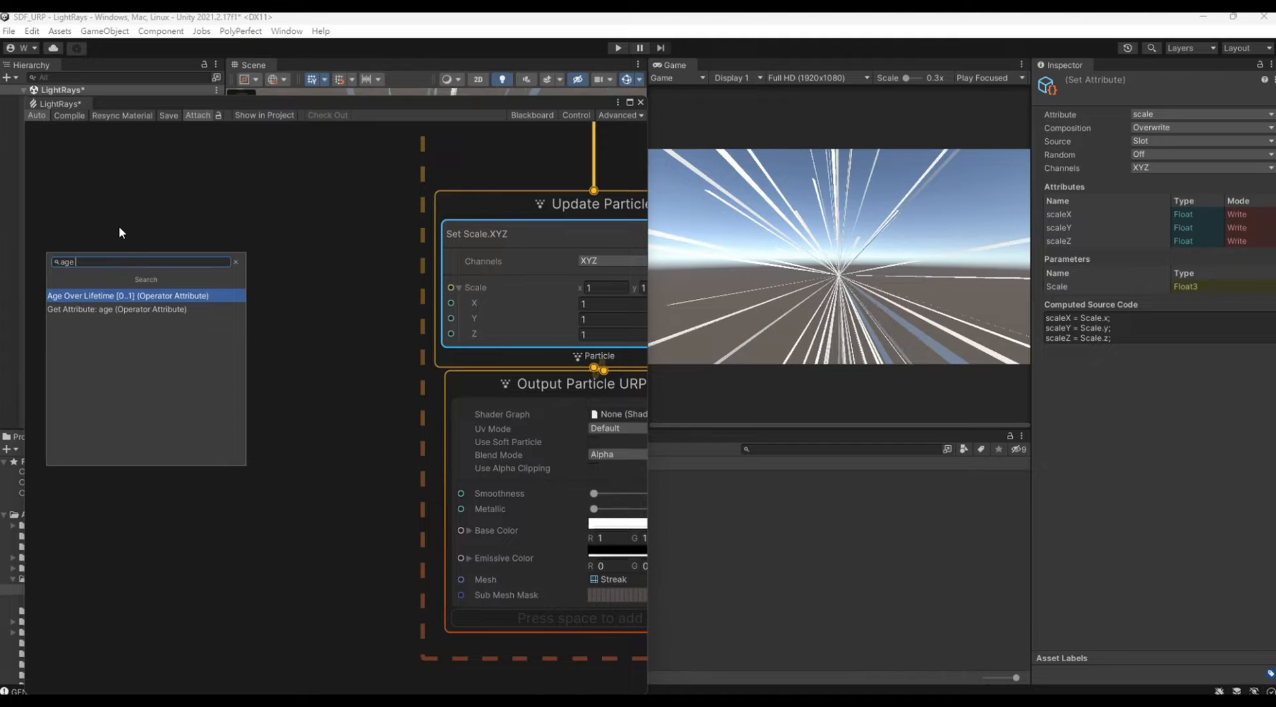
pyautogui.press('Return')
pyautogui.moveTo(206, 289); pyautogui.dragTo(117, 296)
# Step: Add a Sample Curve node between Age Over Lifetime and Update Particle
pyautogui.rightClick(241, 272)
pyautogui.click(270, 270)
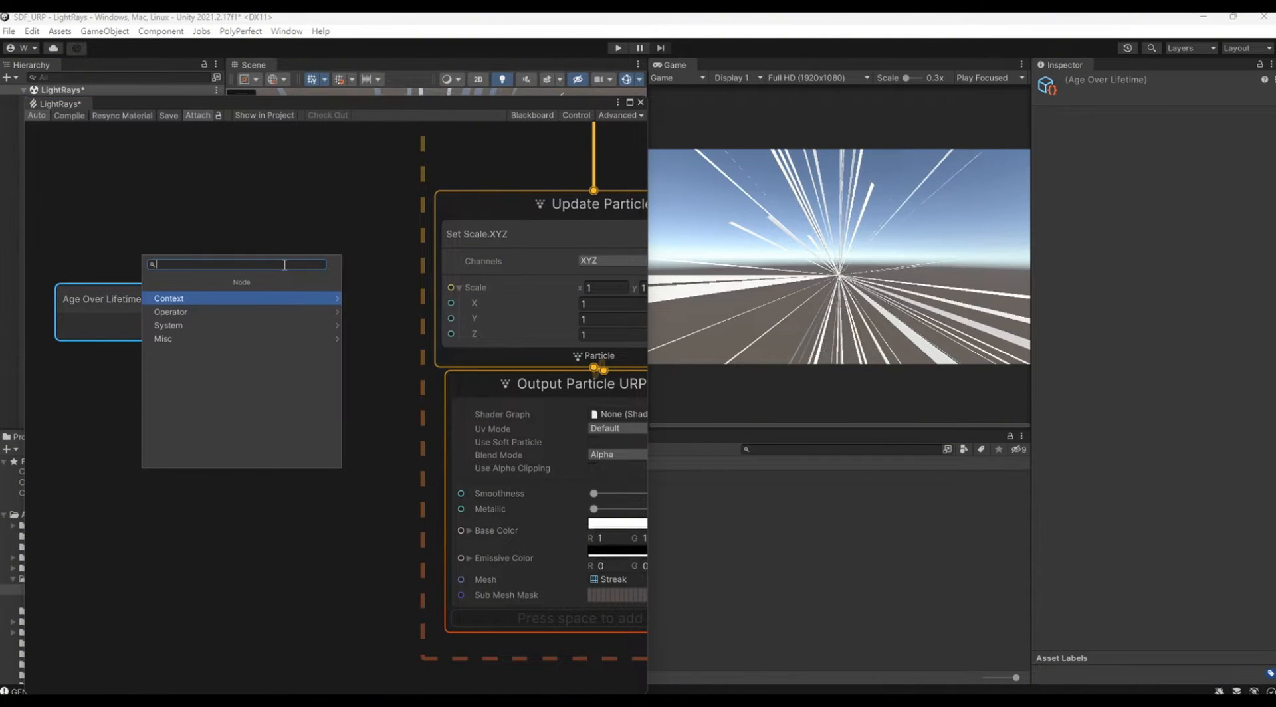
pyautogui.write('sam')
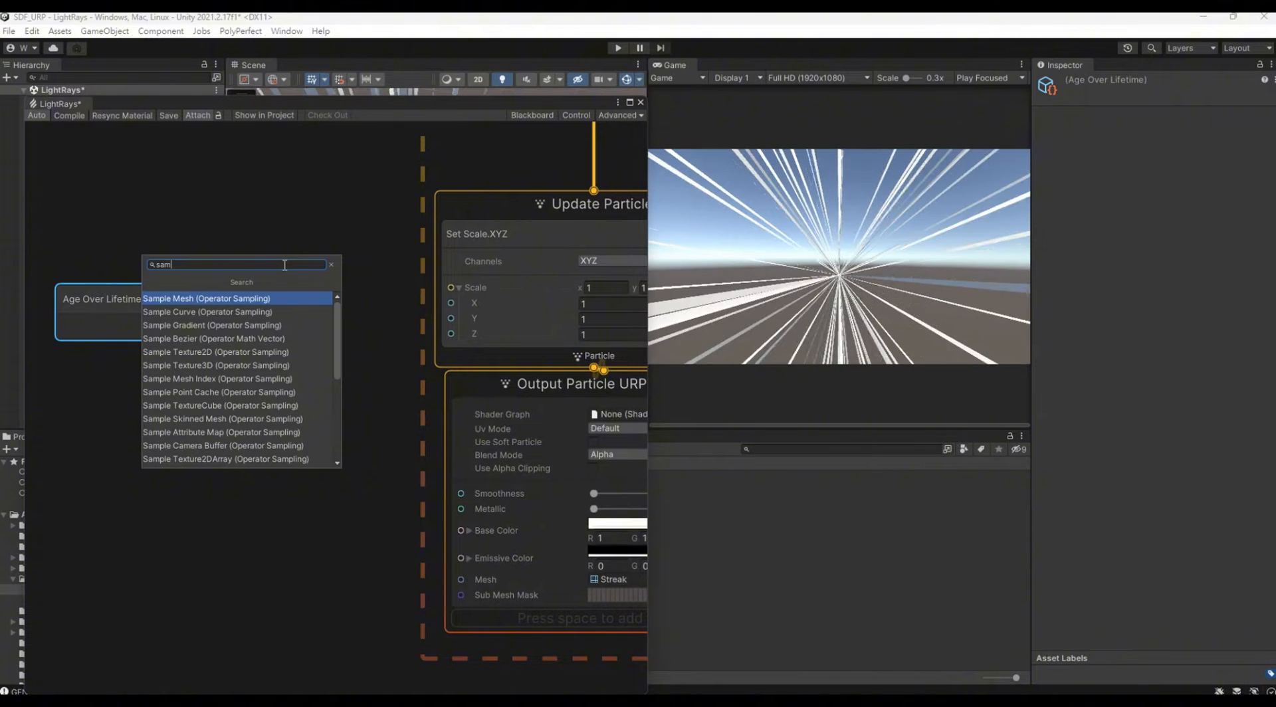
pyautogui.press('Down')
pyautogui.press('Return')
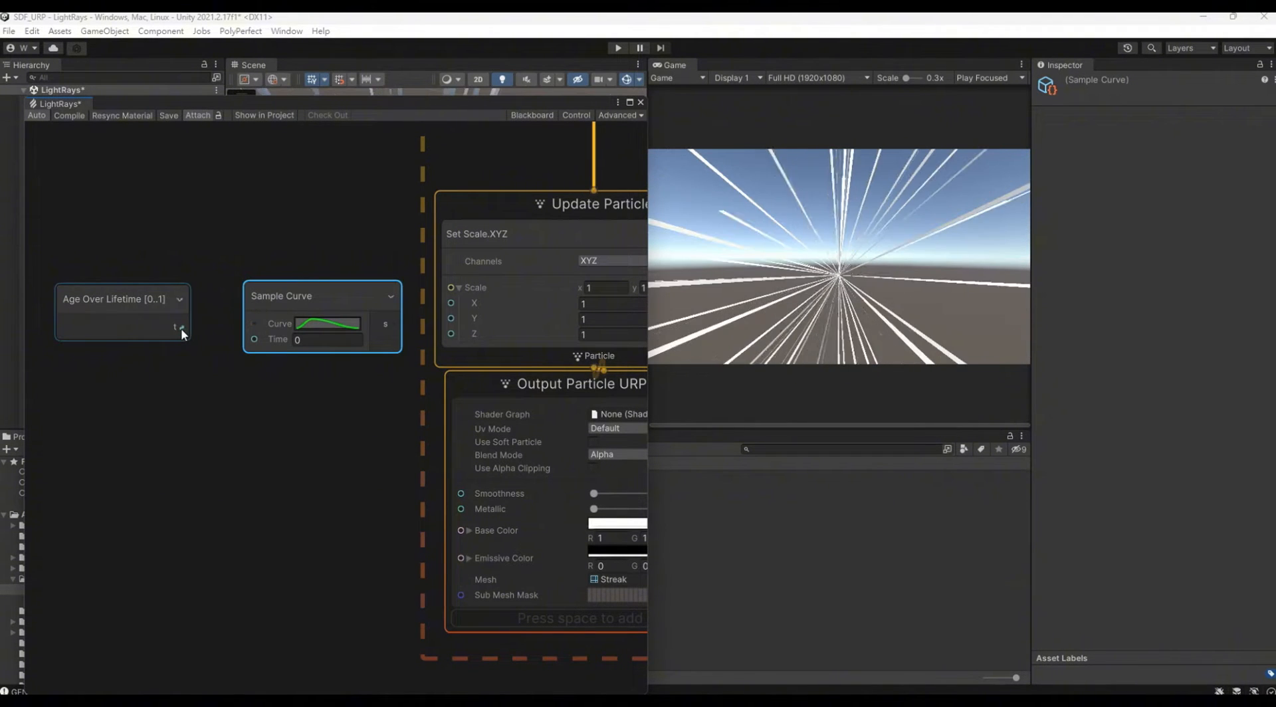
# Step: Connect Age Over Lifetime to the Time input of Sample Curve and the Sample Curve output to Scale X
pyautogui.moveTo(182, 331); pyautogui.dragTo(258, 347)
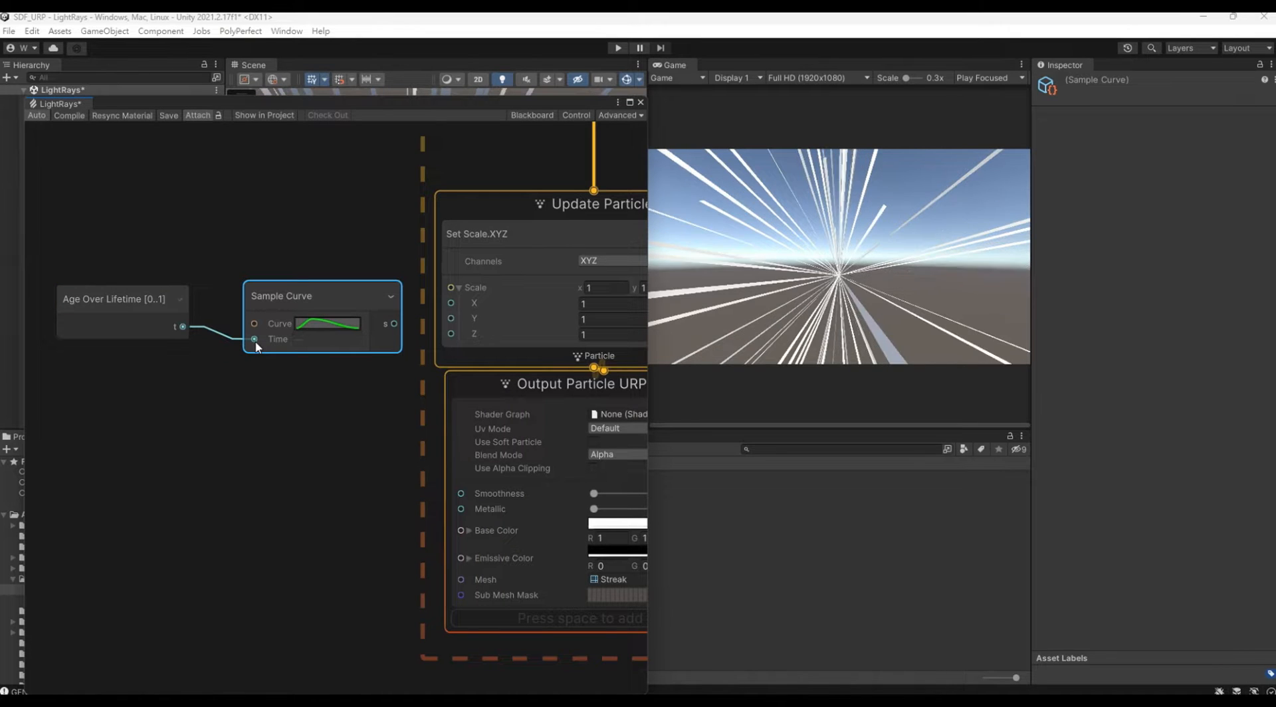
pyautogui.moveTo(370, 296); pyautogui.dragTo(335, 237)
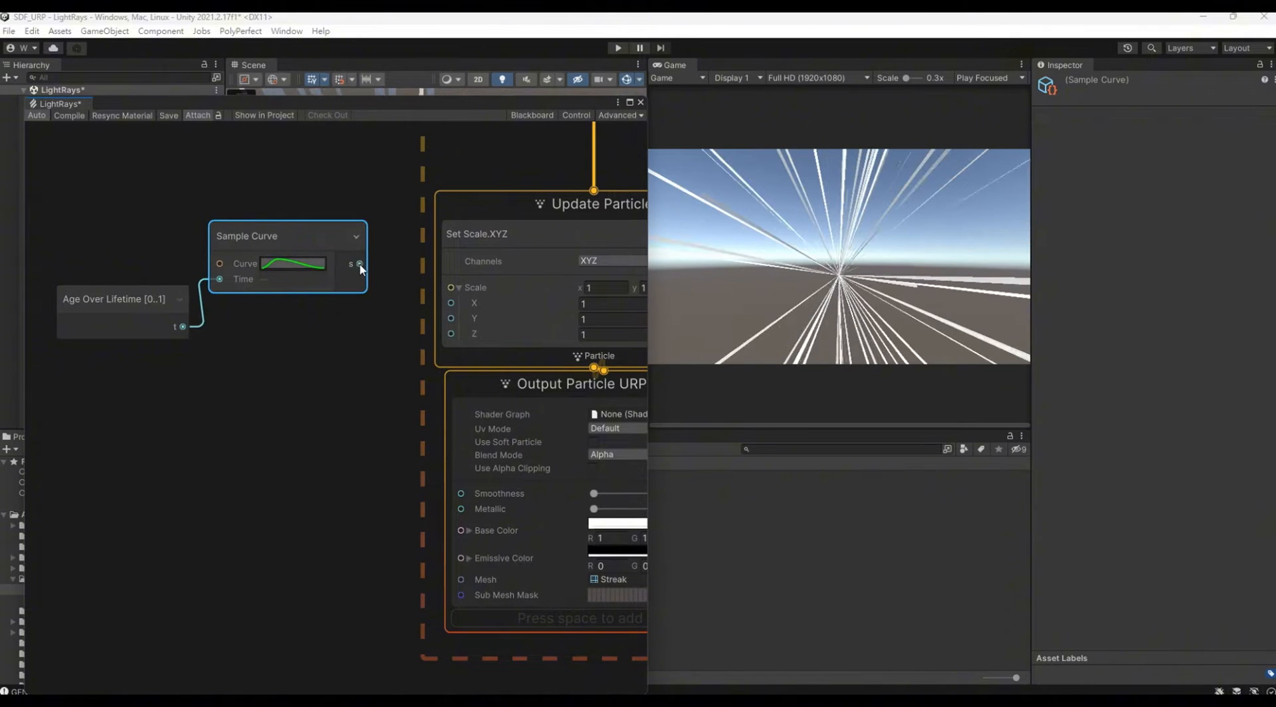
pyautogui.moveTo(426, 301); pyautogui.dragTo(429, 303)
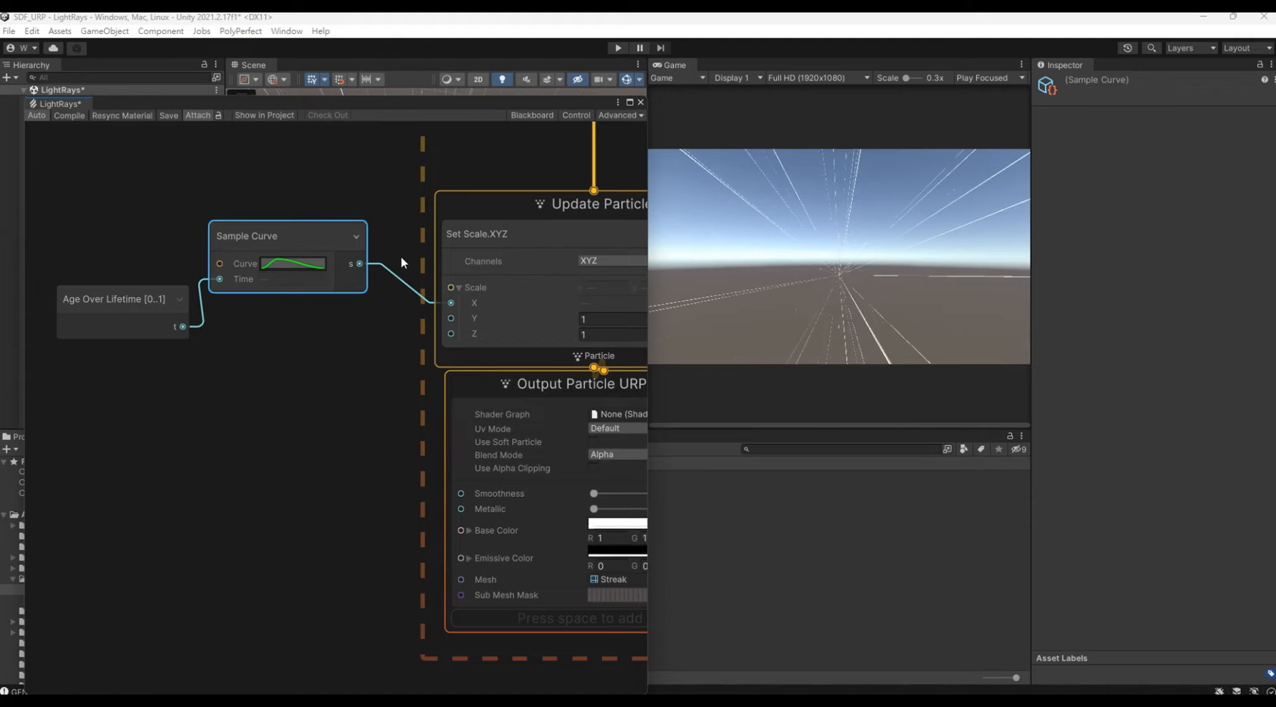
# Step: Reshape the Sample Curve with two keys at value 1 so it rises steeply, stays flat and drops steeply to 0 at the end
pyautogui.click(297, 265)
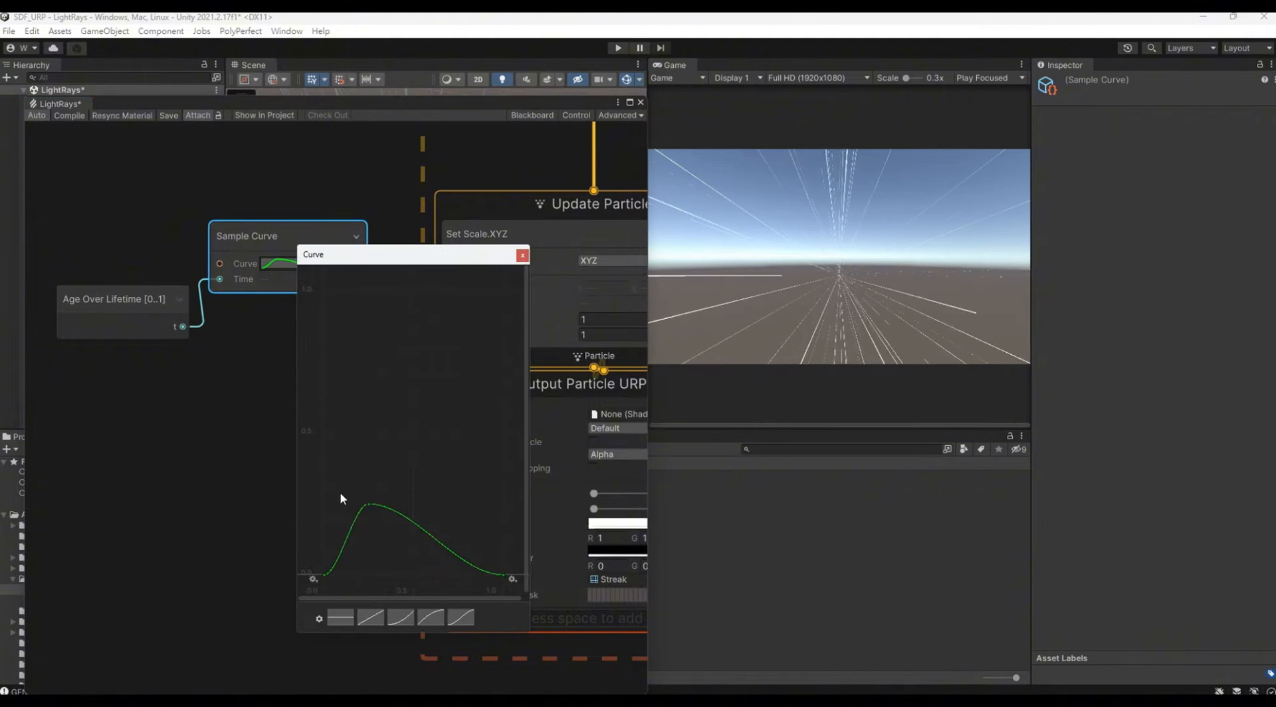
pyautogui.moveTo(369, 505); pyautogui.dragTo(351, 293)
pyautogui.doubleClick(470, 542)
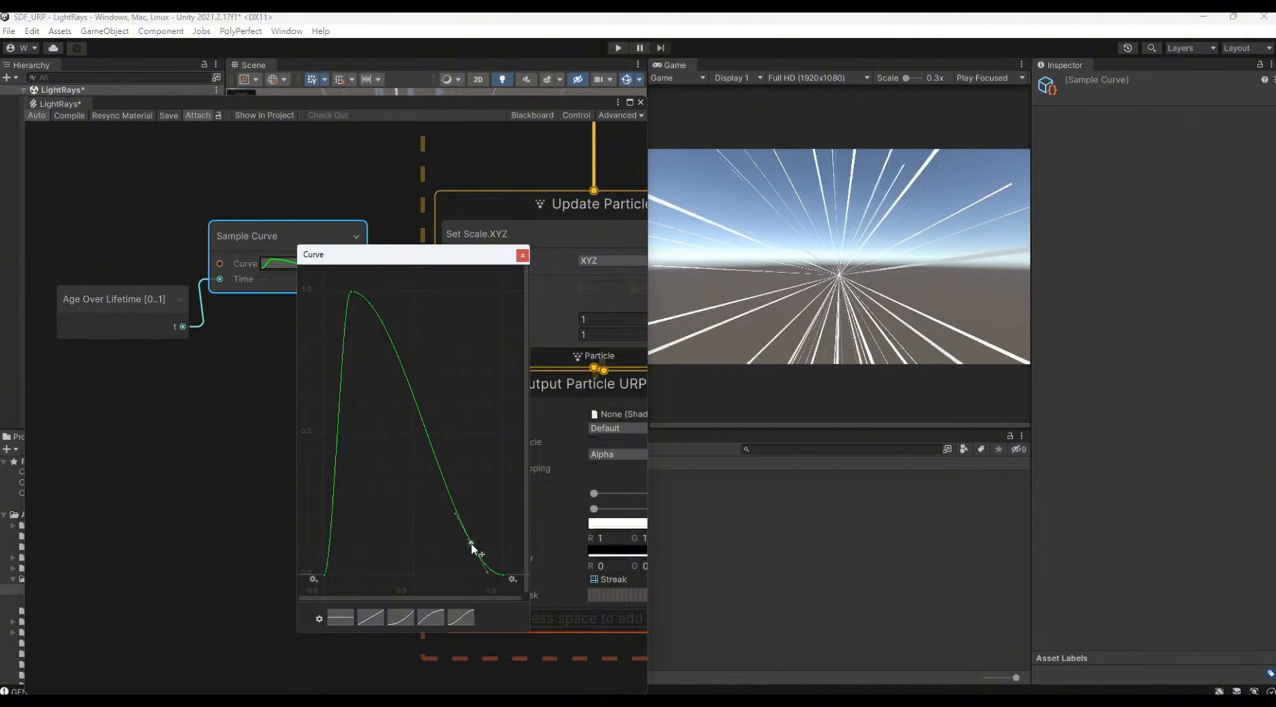
pyautogui.moveTo(472, 546); pyautogui.dragTo(500, 296)
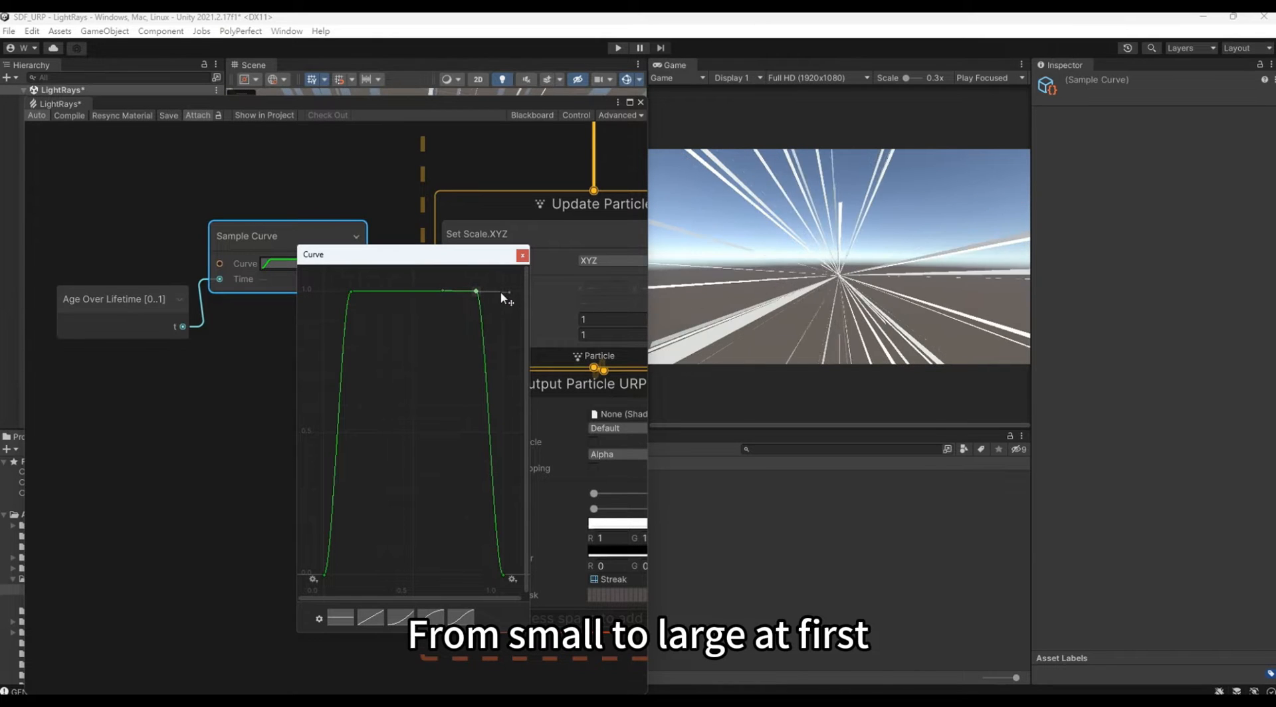
pyautogui.moveTo(353, 294); pyautogui.dragTo(345, 297)
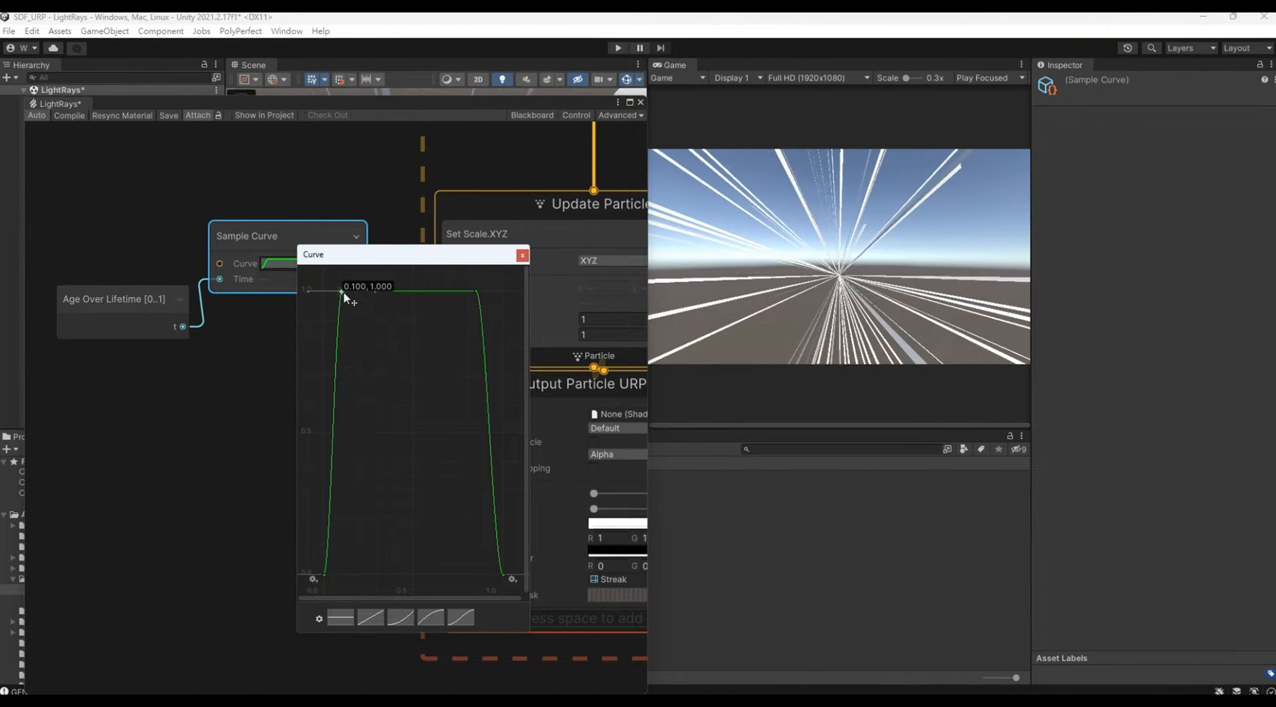
pyautogui.click(523, 257)
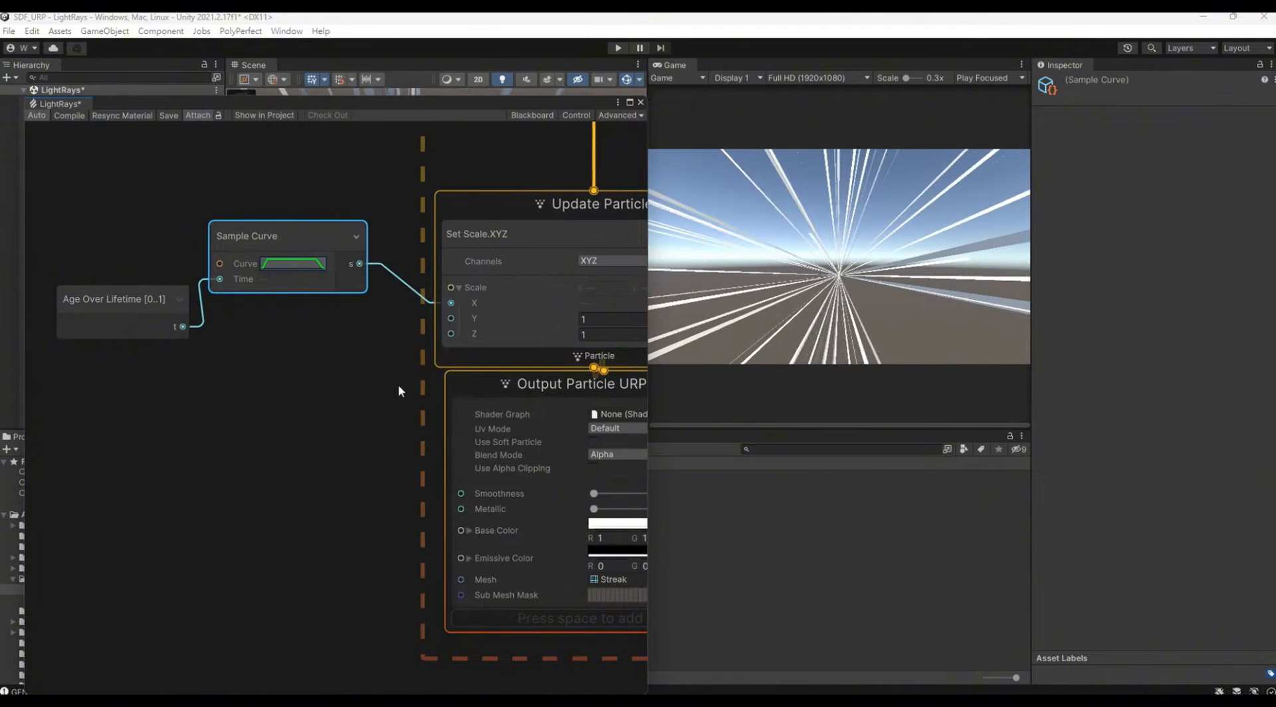
# Step: Shift the second top key of the Sample Curve slightly later in time, keeping it at about 1
pyautogui.moveTo(397, 384); pyautogui.dragTo(261, 498, button='middle')
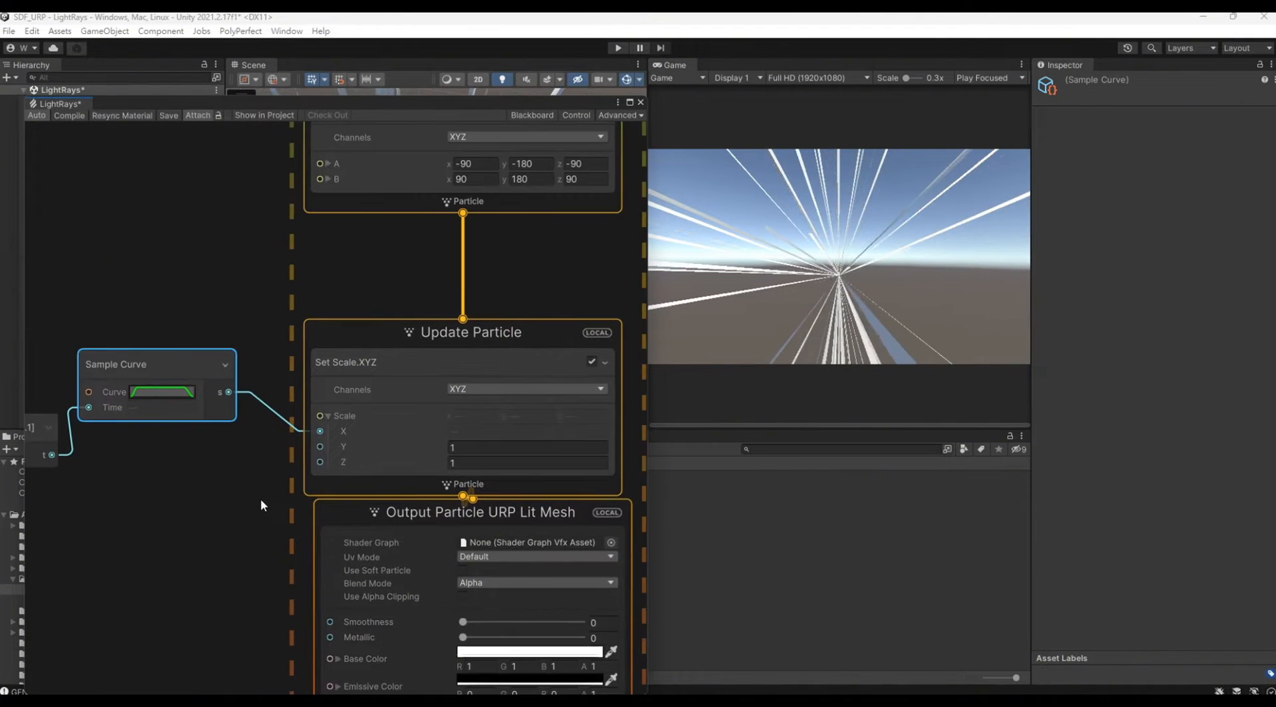
pyautogui.click(145, 394)
pyautogui.moveTo(331, 352); pyautogui.dragTo(339, 353)
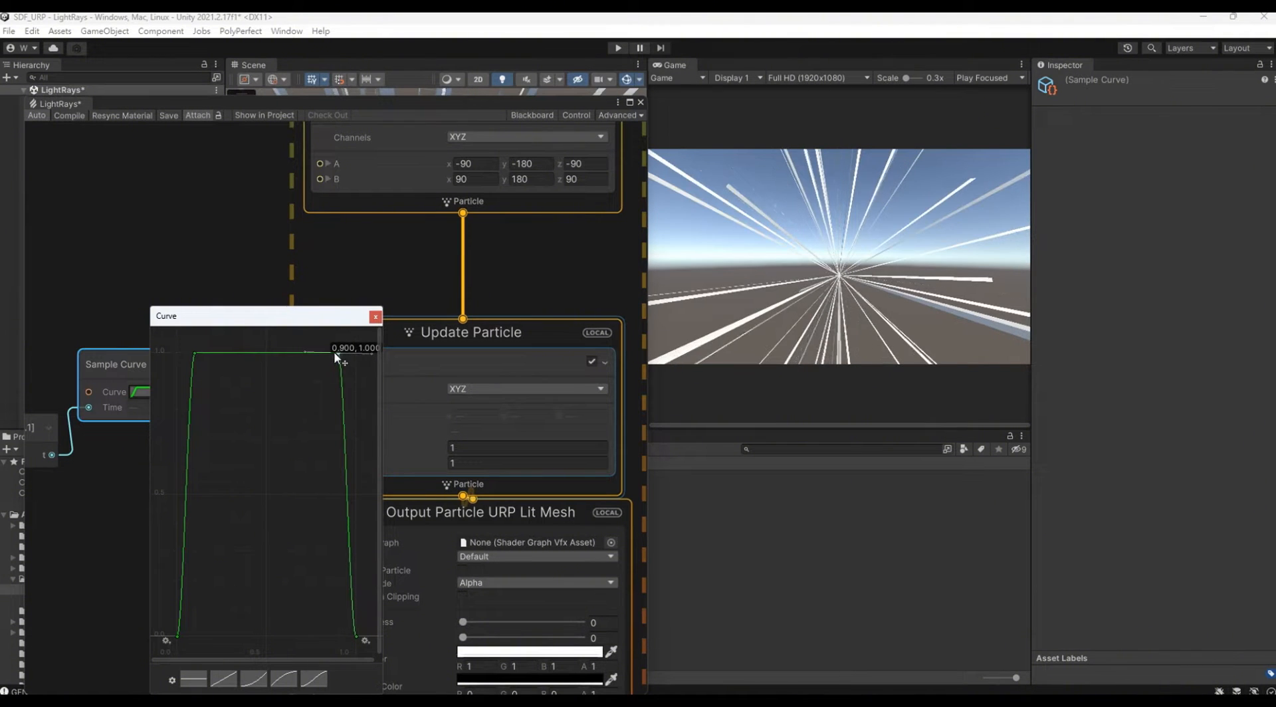
pyautogui.click(246, 235)
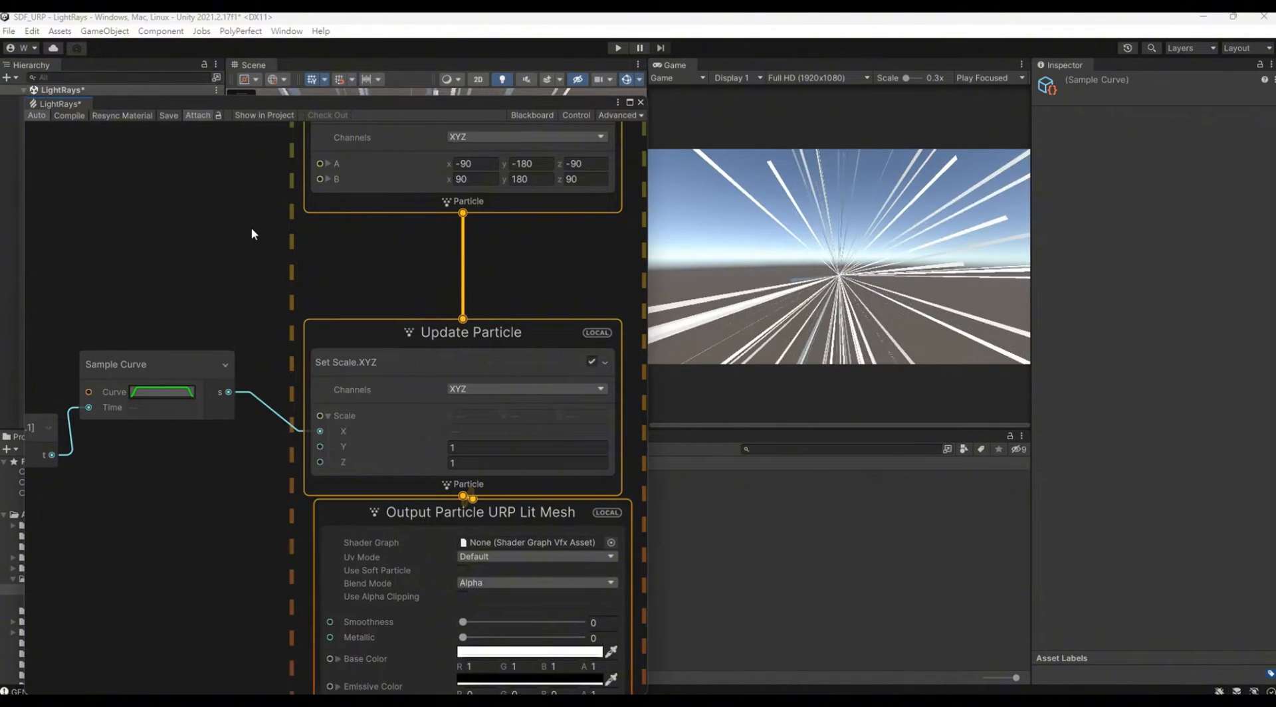
# Step: Set the Lifetime in Initialize Particle to 0.1
pyautogui.moveTo(251, 227); pyautogui.dragTo(205, 539, button='middle')
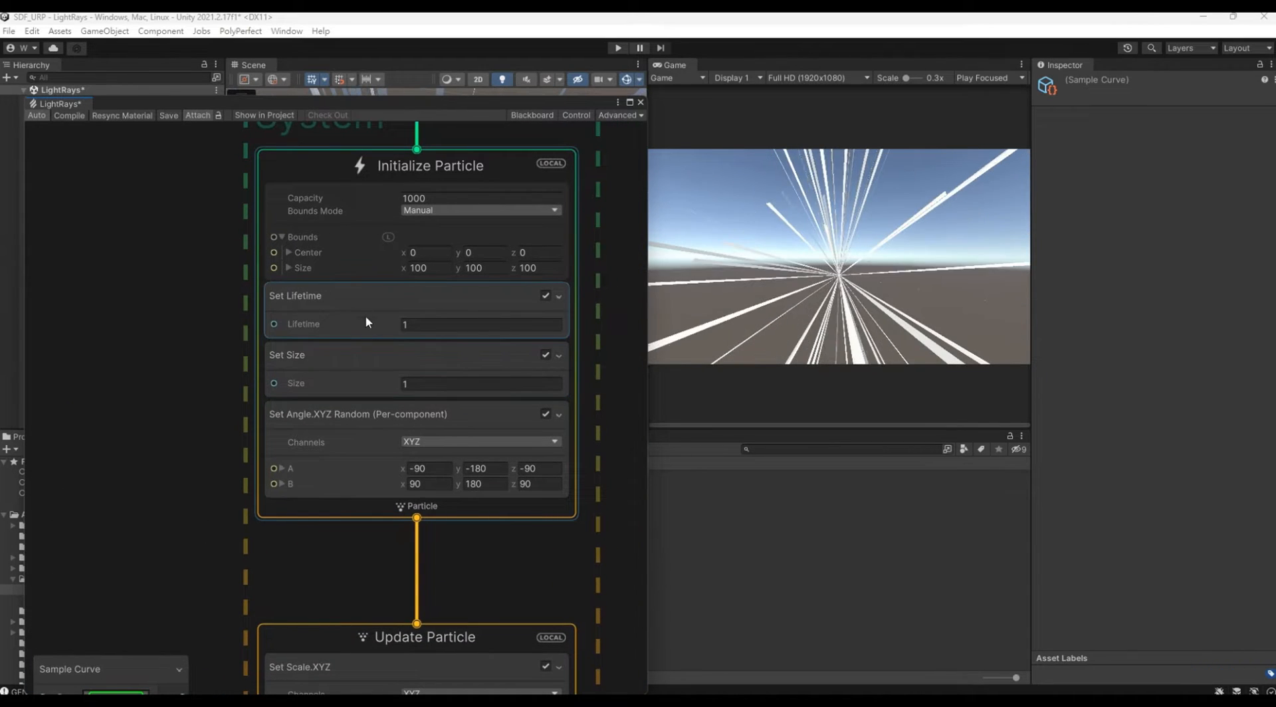
pyautogui.click(421, 325)
pyautogui.write('.1')
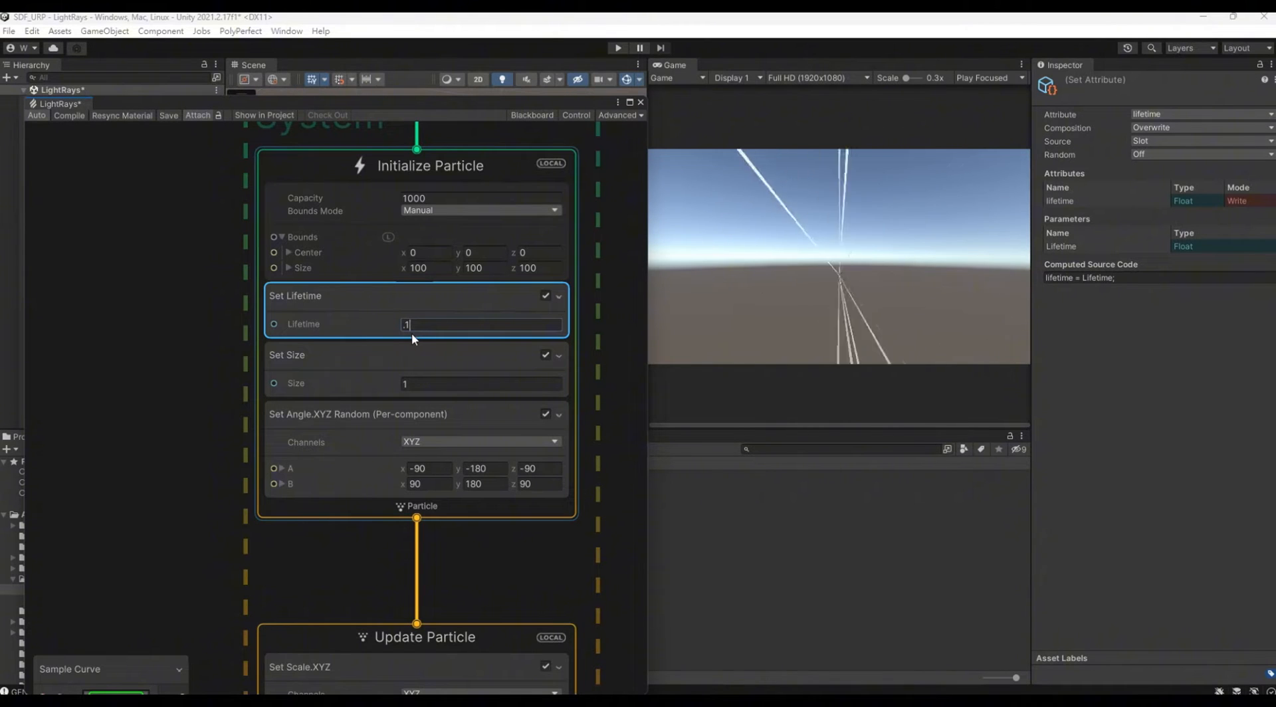
pyautogui.moveTo(198, 404); pyautogui.dragTo(258, 379, button='middle')
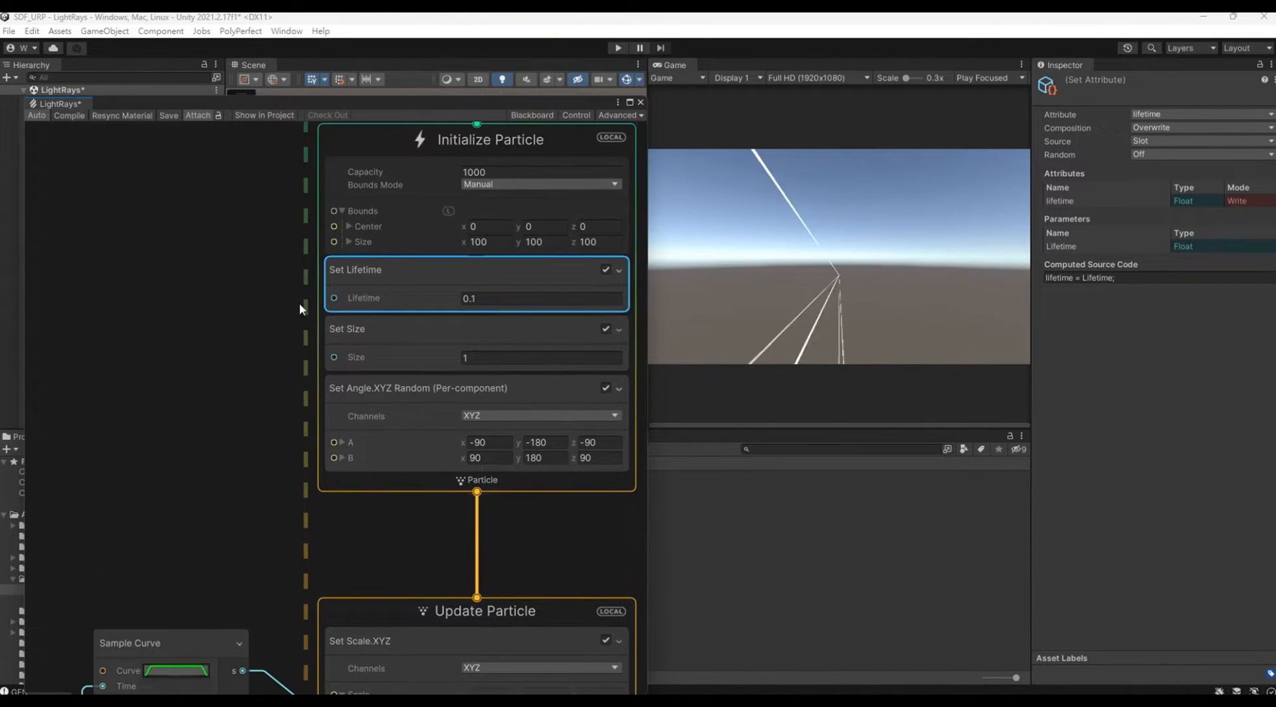
# Step: Change the Main Camera's background type to Solid Color and set the background color to black (000000)
pyautogui.moveTo(391, 99); pyautogui.dragTo(397, 329)
pyautogui.click(152, 101)
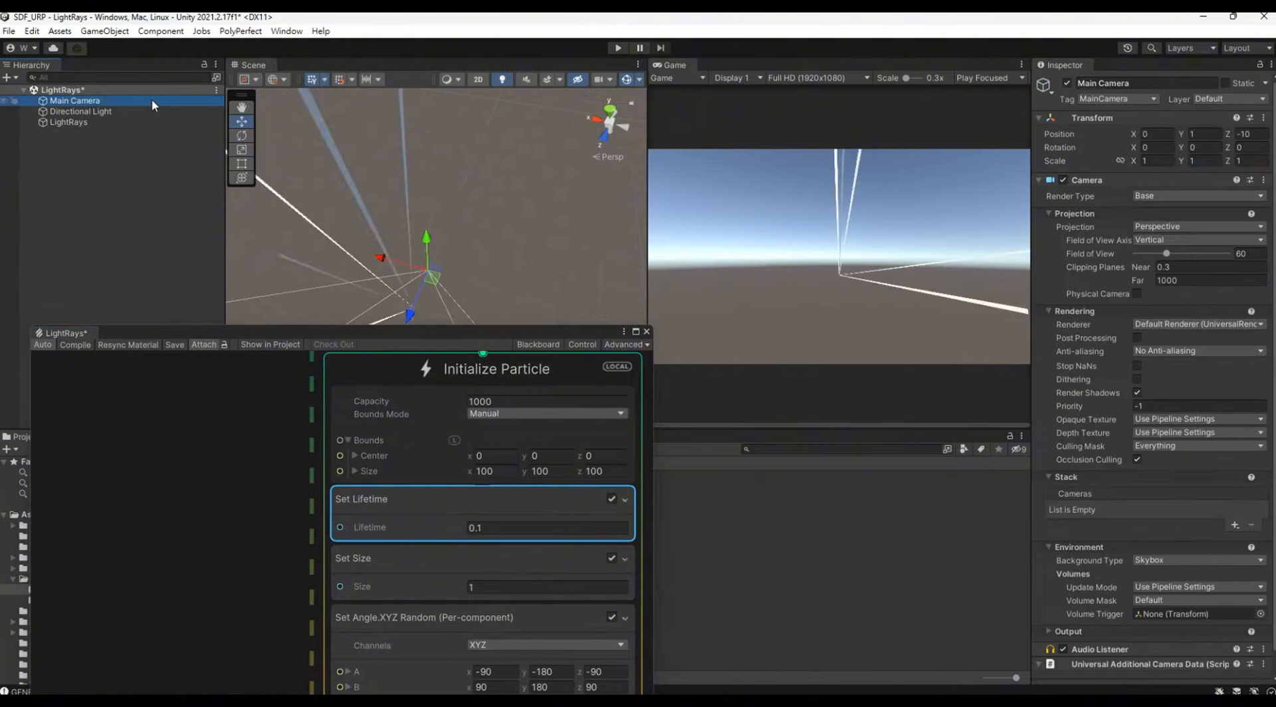
pyautogui.click(1193, 196)
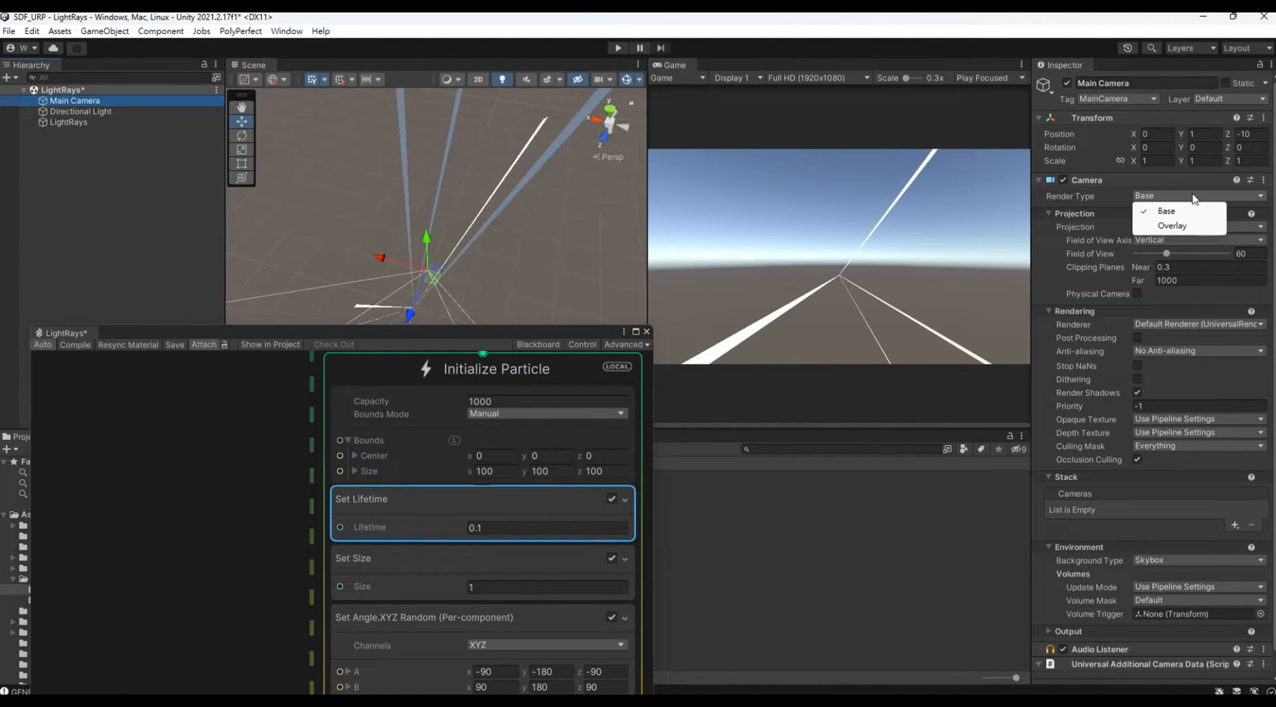
pyautogui.scroll(-1, 1223, 313)
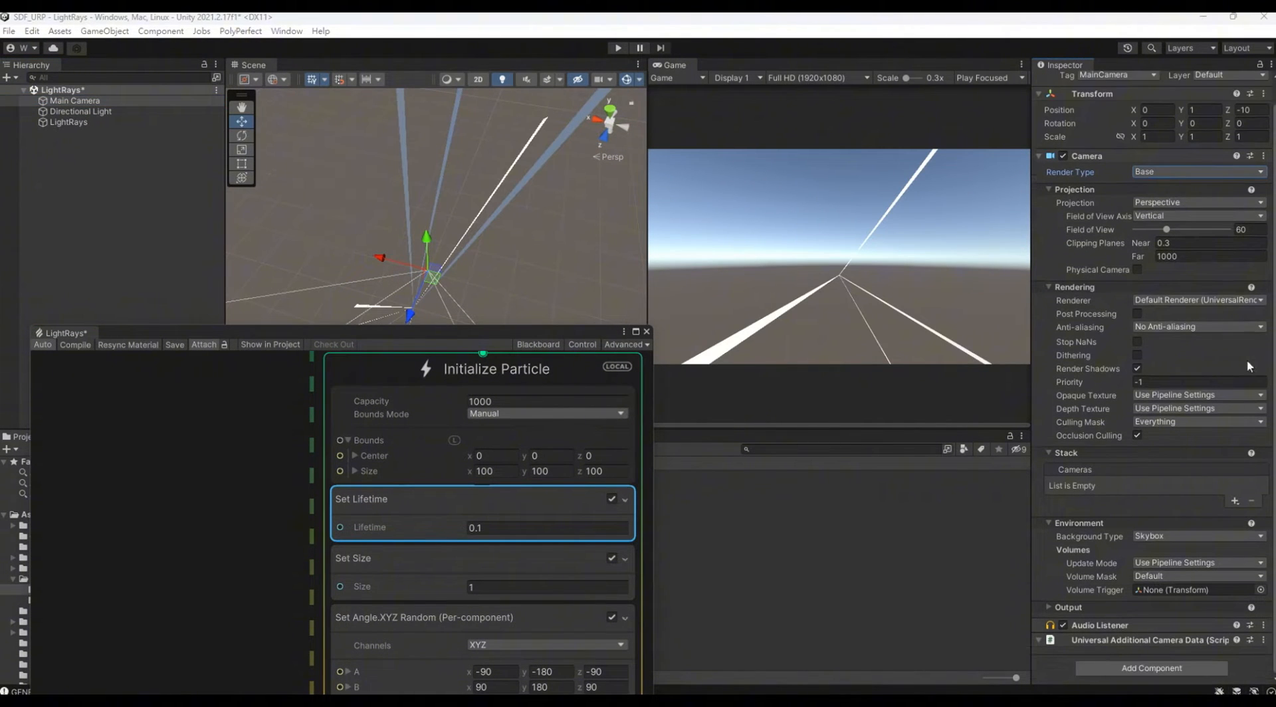
pyautogui.click(1151, 536)
pyautogui.click(1166, 567)
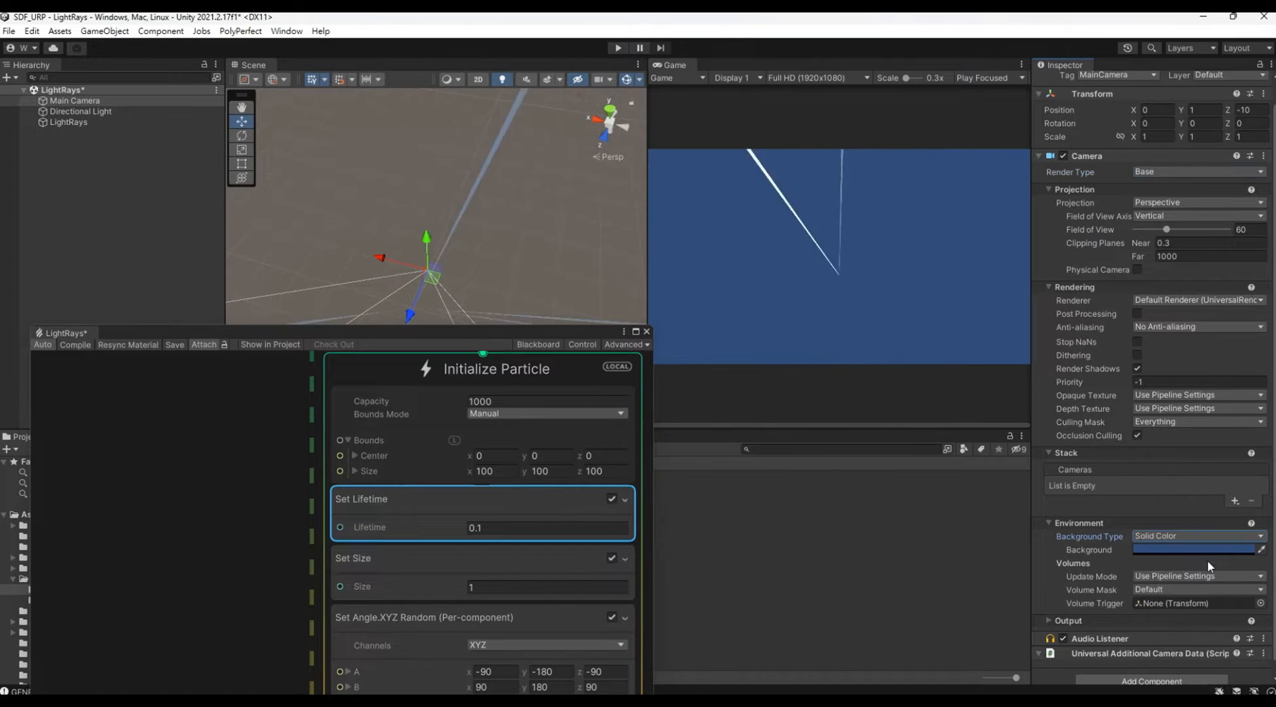
pyautogui.click(1207, 553)
pyautogui.moveTo(1181, 488); pyautogui.dragTo(1126, 555)
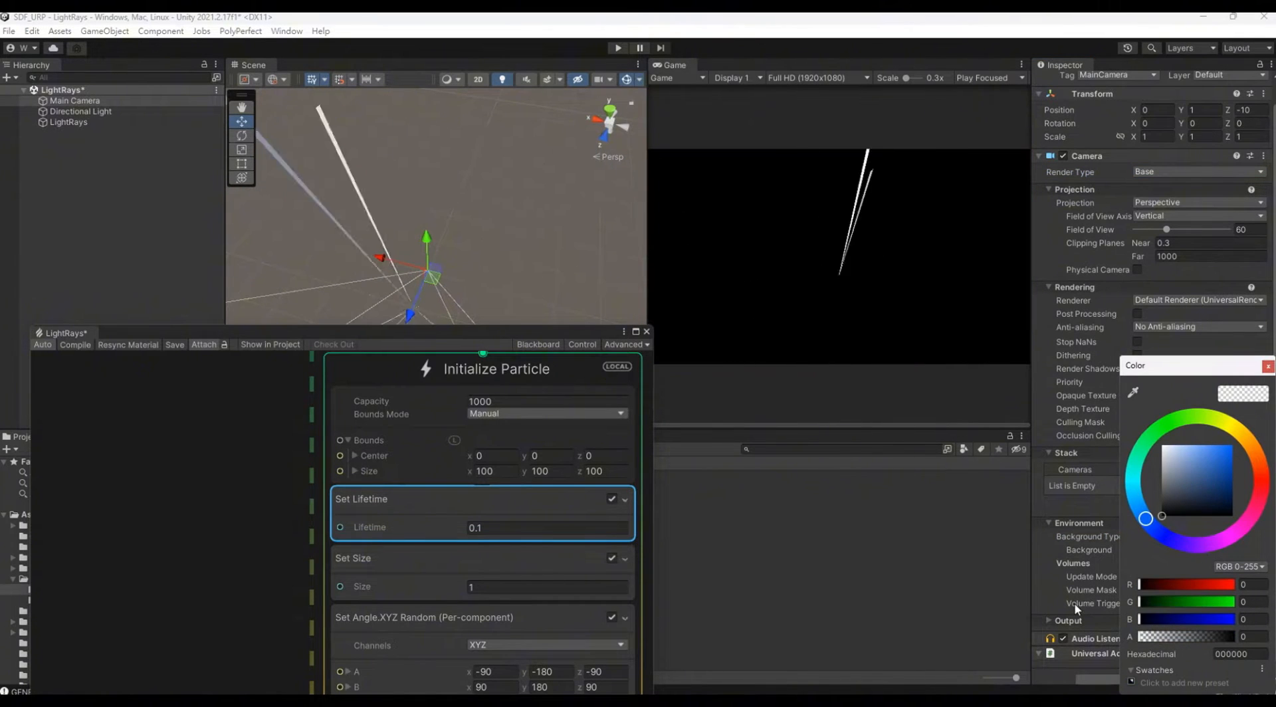
# Step: Set the Main Camera's Y position to 0
pyautogui.click(1199, 110)
pyautogui.write('0')
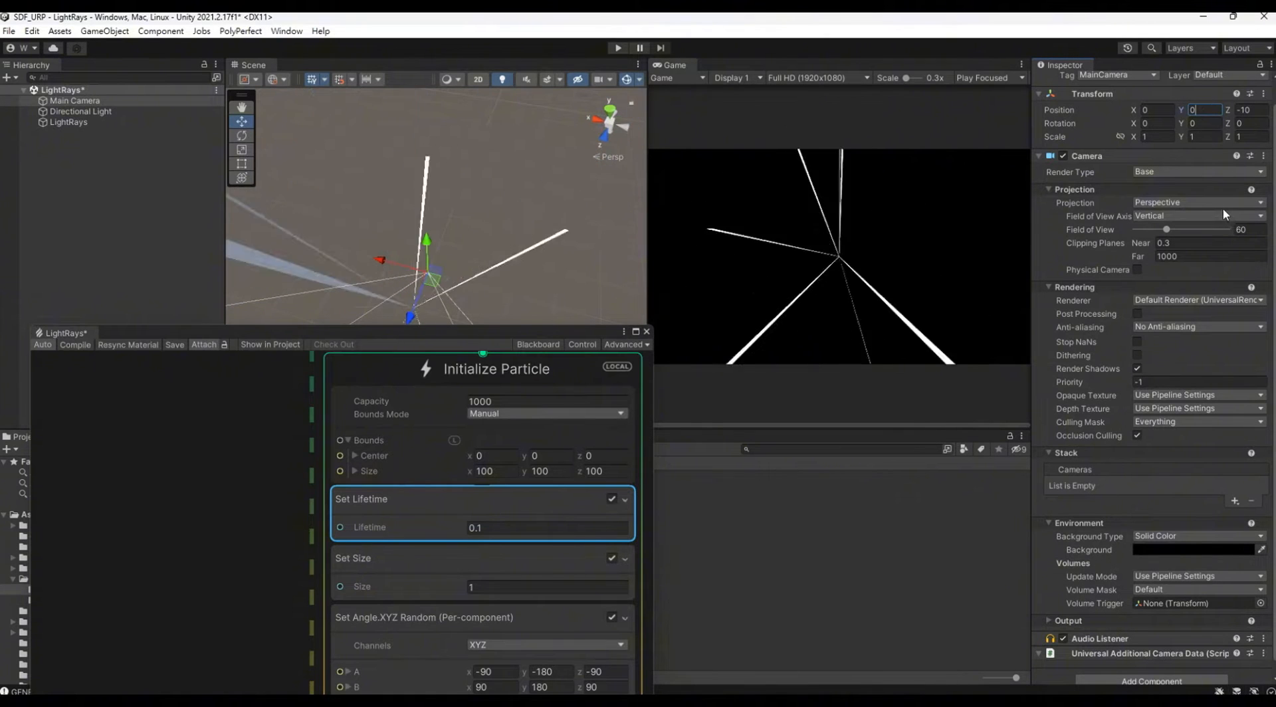
# Step: Add an Add Angular Velocity Random (Per-component) block to the Initialize Particle context
pyautogui.moveTo(475, 336); pyautogui.dragTo(537, 77)
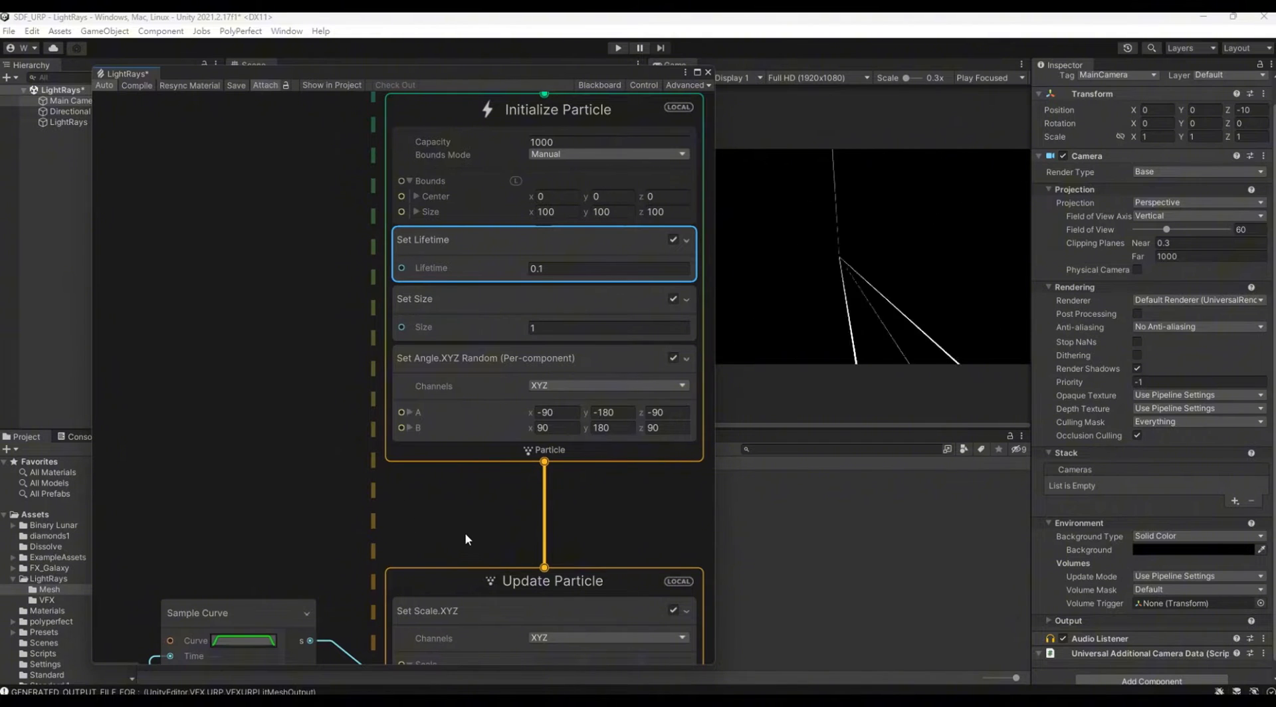
pyautogui.moveTo(465, 532); pyautogui.dragTo(501, 437, button='middle')
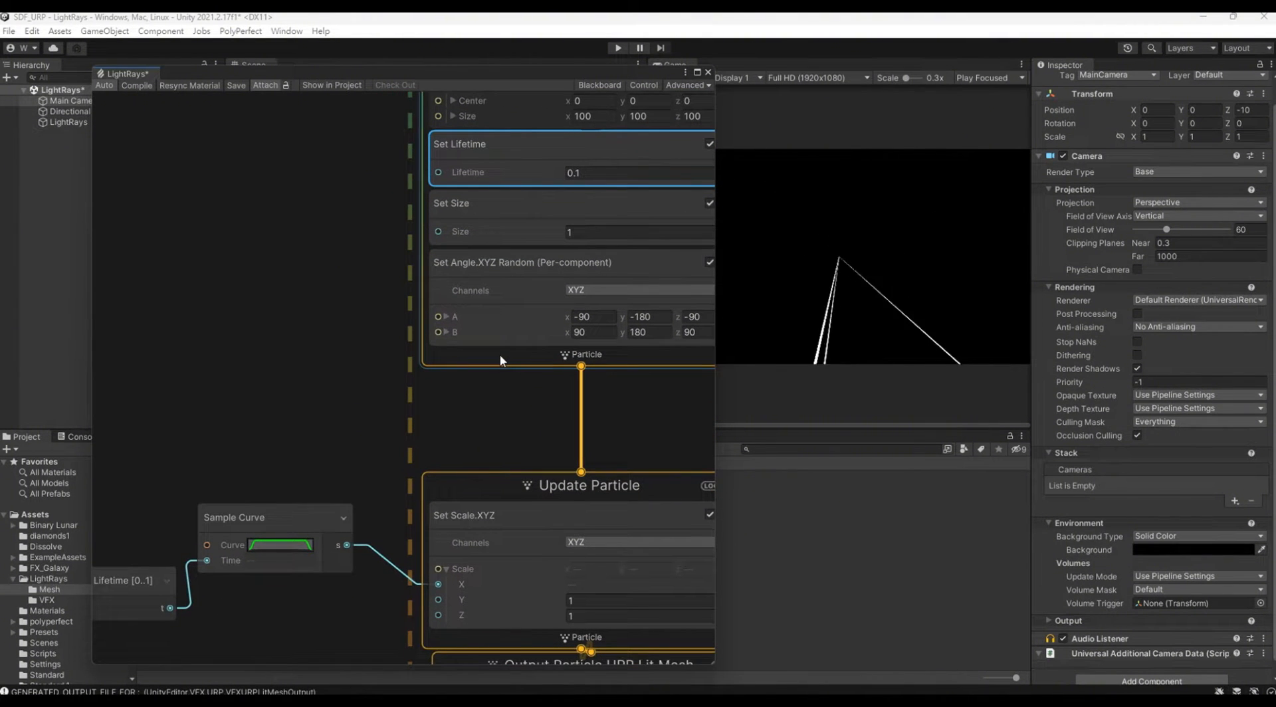
pyautogui.click(500, 354)
pyautogui.rightClick(500, 353)
pyautogui.click(517, 362)
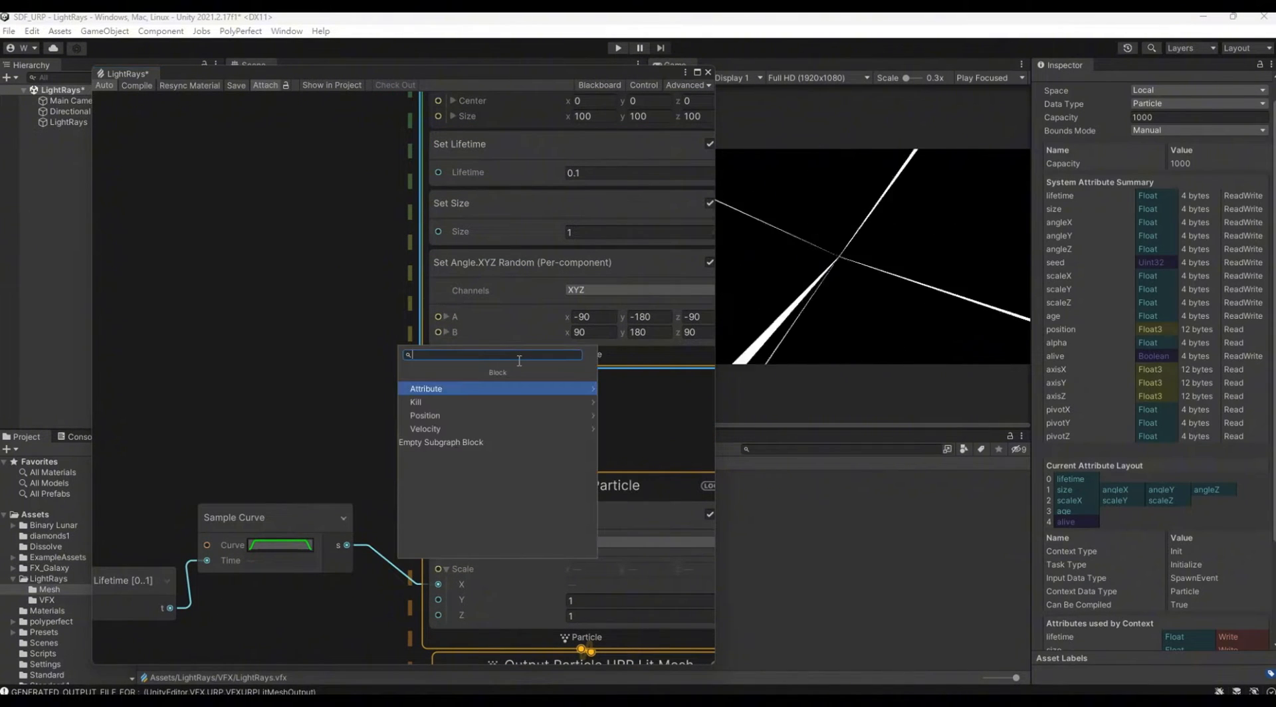
pyautogui.write('add')
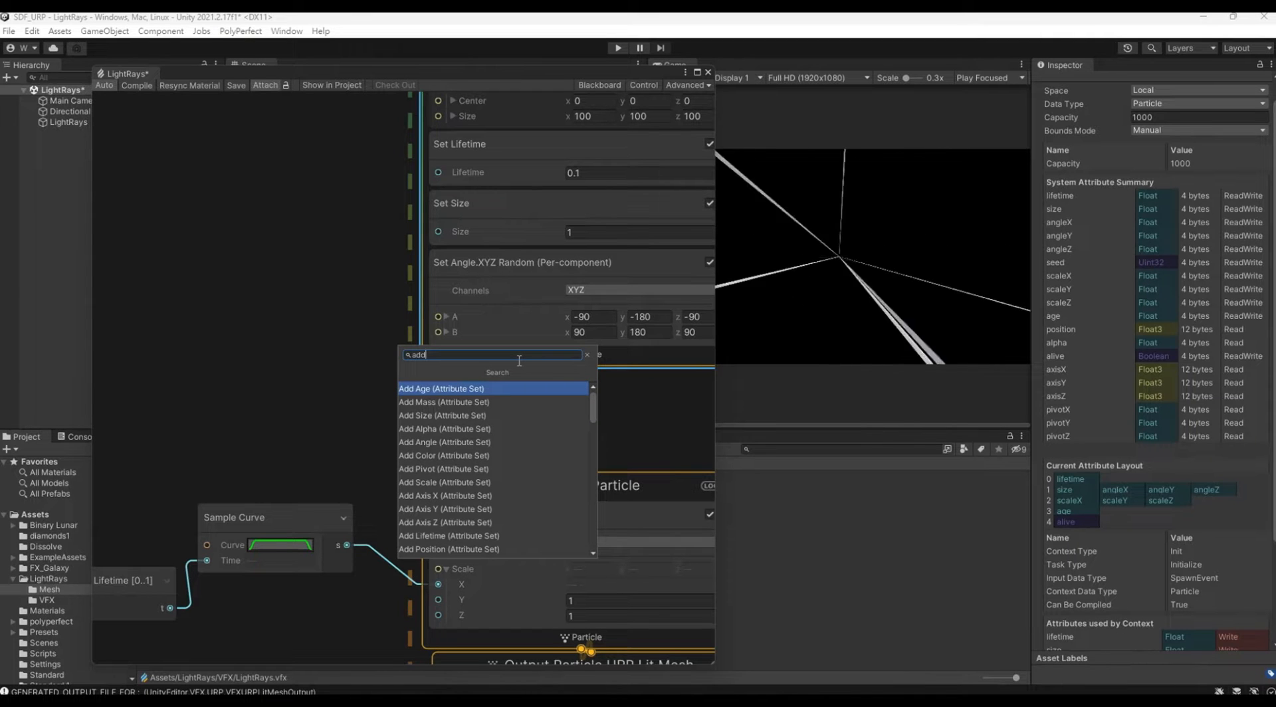
pyautogui.write(' angu ve')
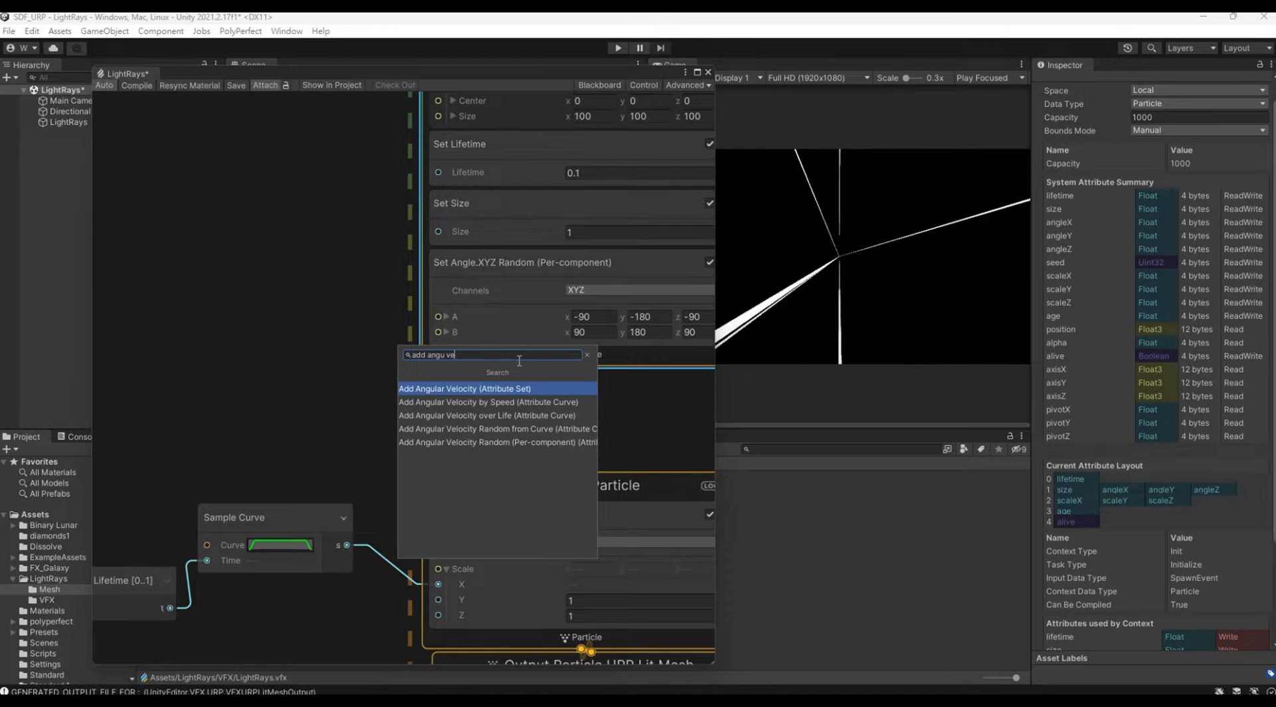
pyautogui.press('Down')
pyautogui.press('Down')
pyautogui.press('Down')
pyautogui.press('Down')
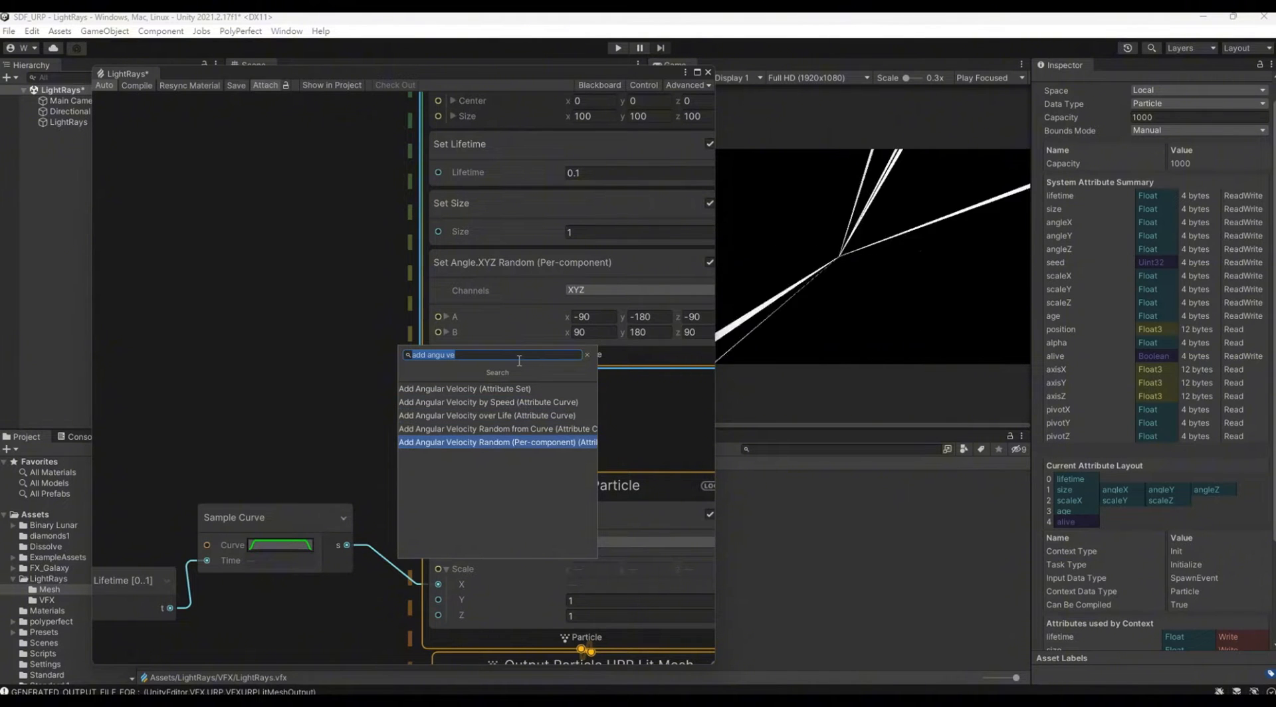
pyautogui.press('Return')
# Step: Create an inline float node in the empty graph area beside the Initialize Particle context
pyautogui.moveTo(335, 376); pyautogui.dragTo(311, 291, button='middle')
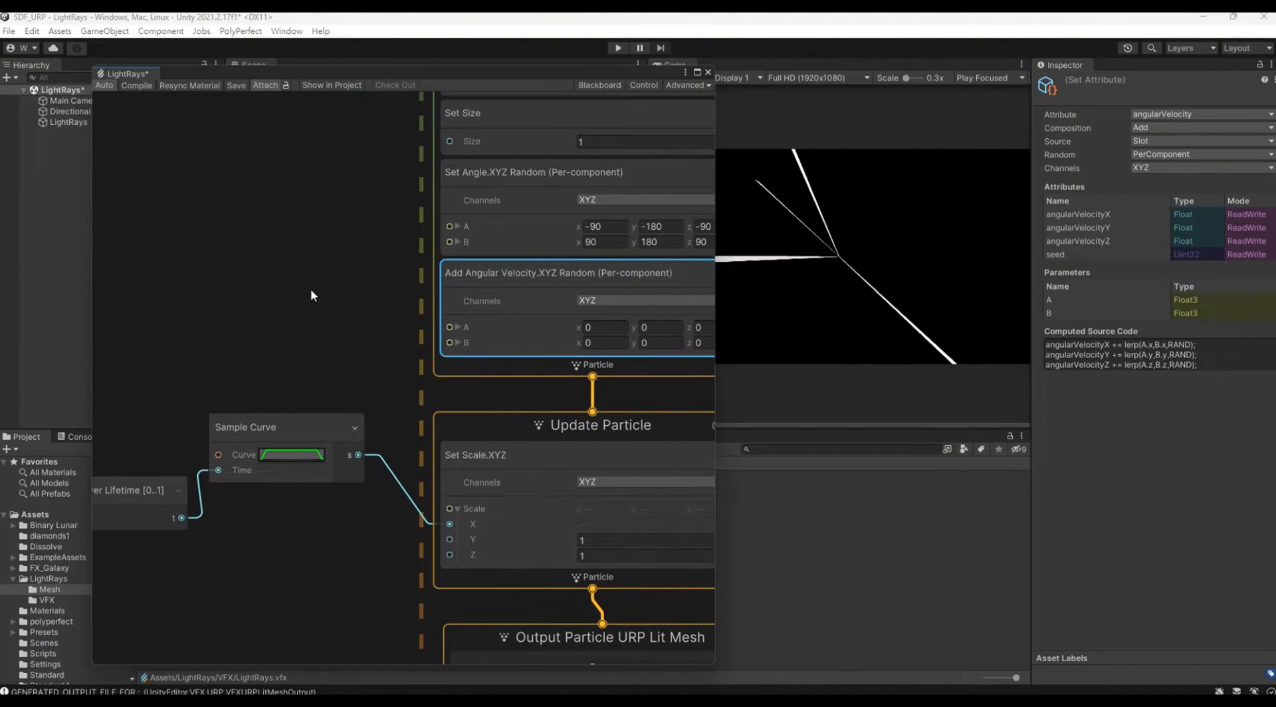
pyautogui.rightClick(166, 274)
pyautogui.click(183, 278)
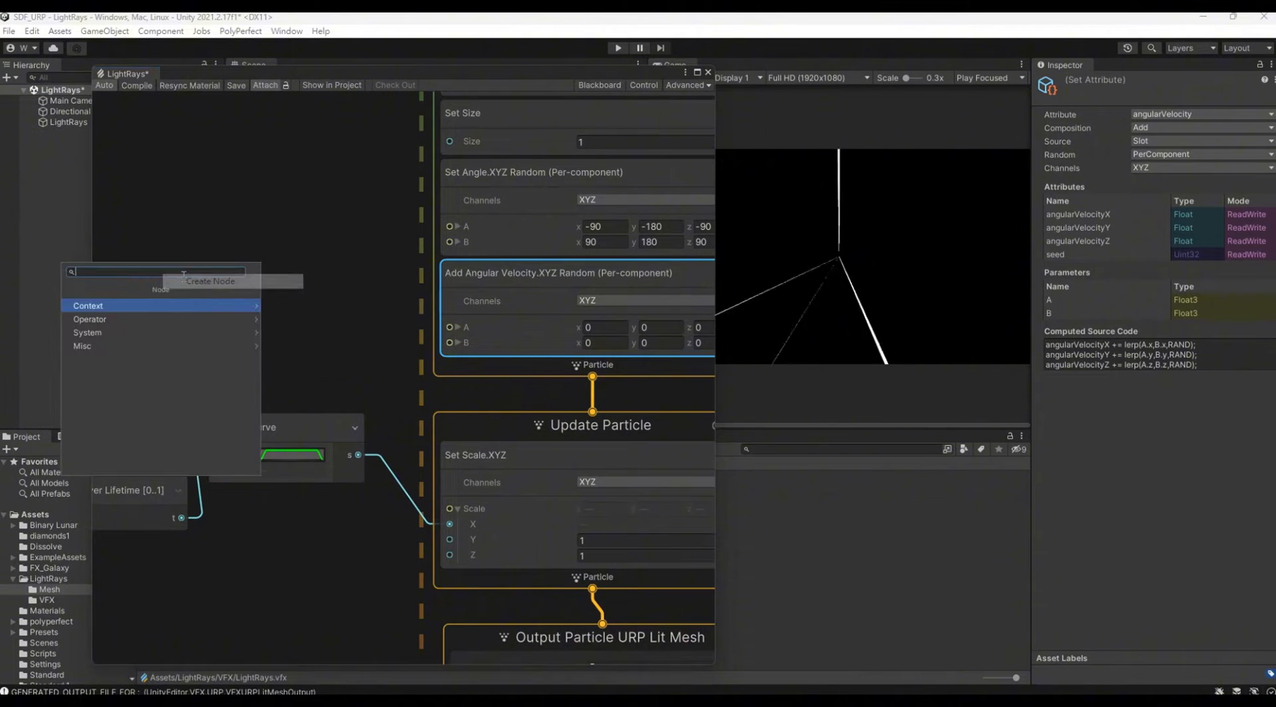
pyautogui.write('flo')
pyautogui.press('Return')
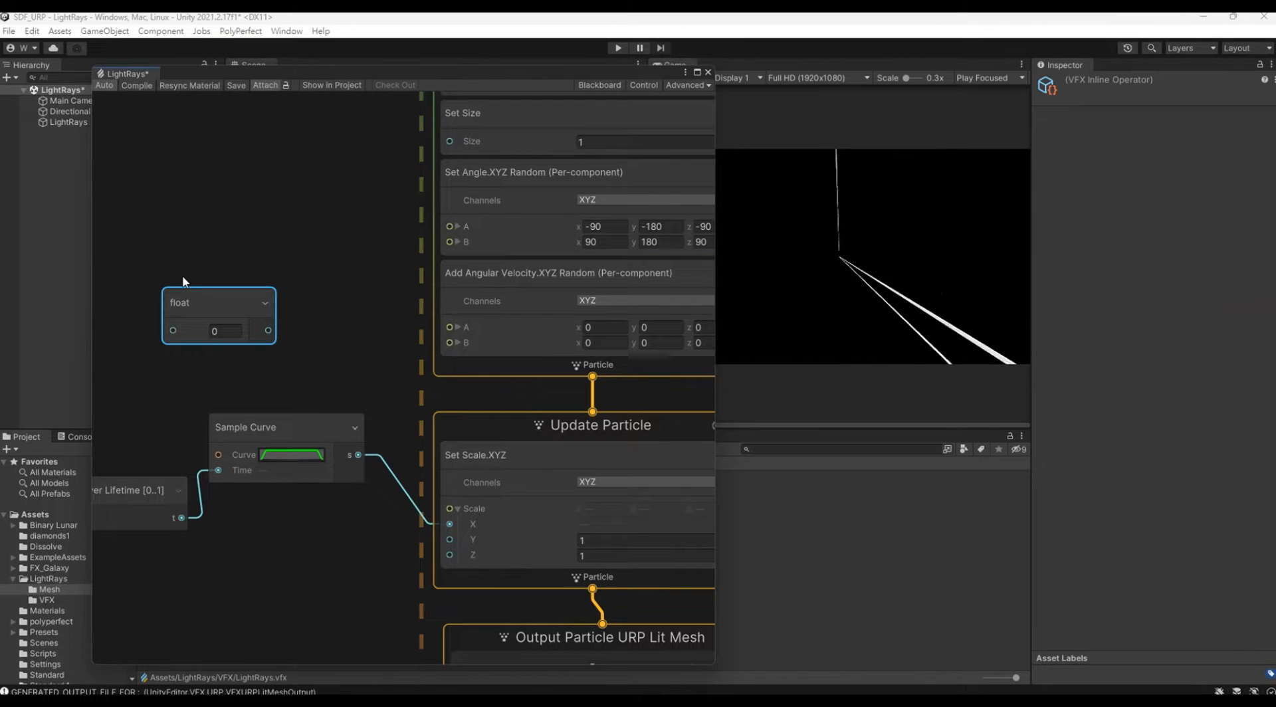
# Step: Create a Negate node and arrange it between the float node and the Add Angular Velocity block
pyautogui.rightClick(304, 232)
pyautogui.click(322, 240)
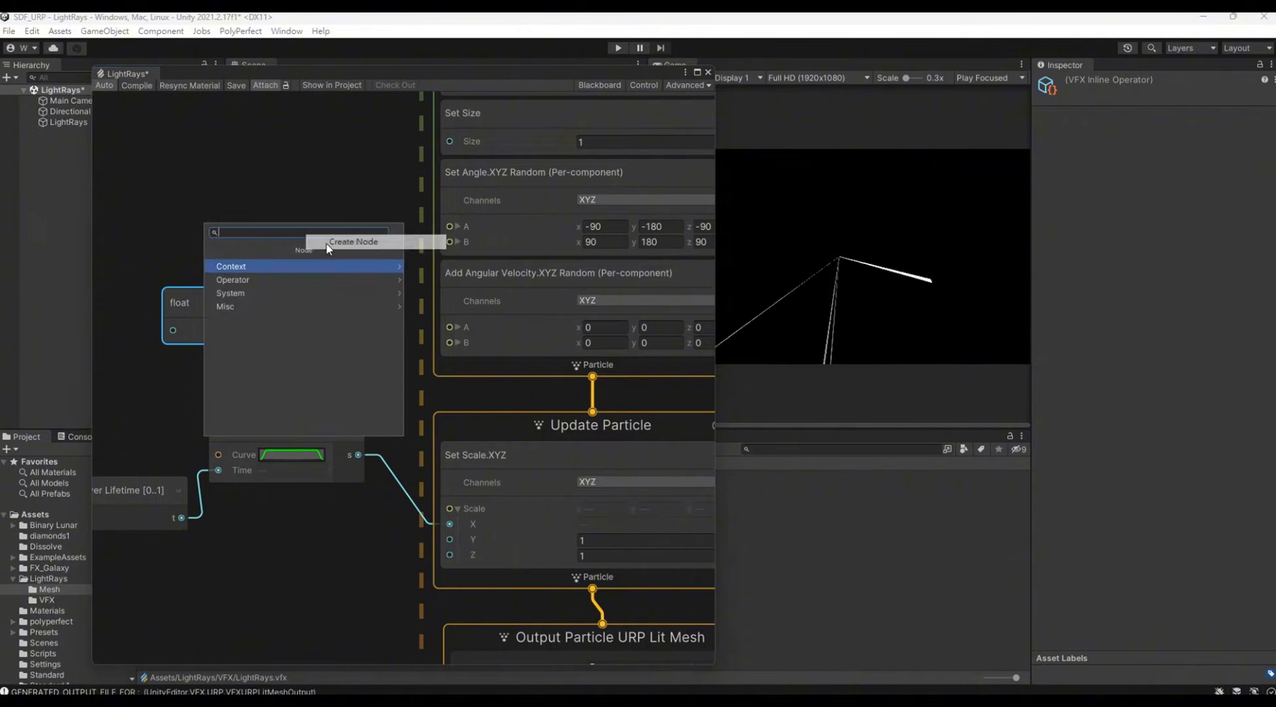
pyautogui.write('negate')
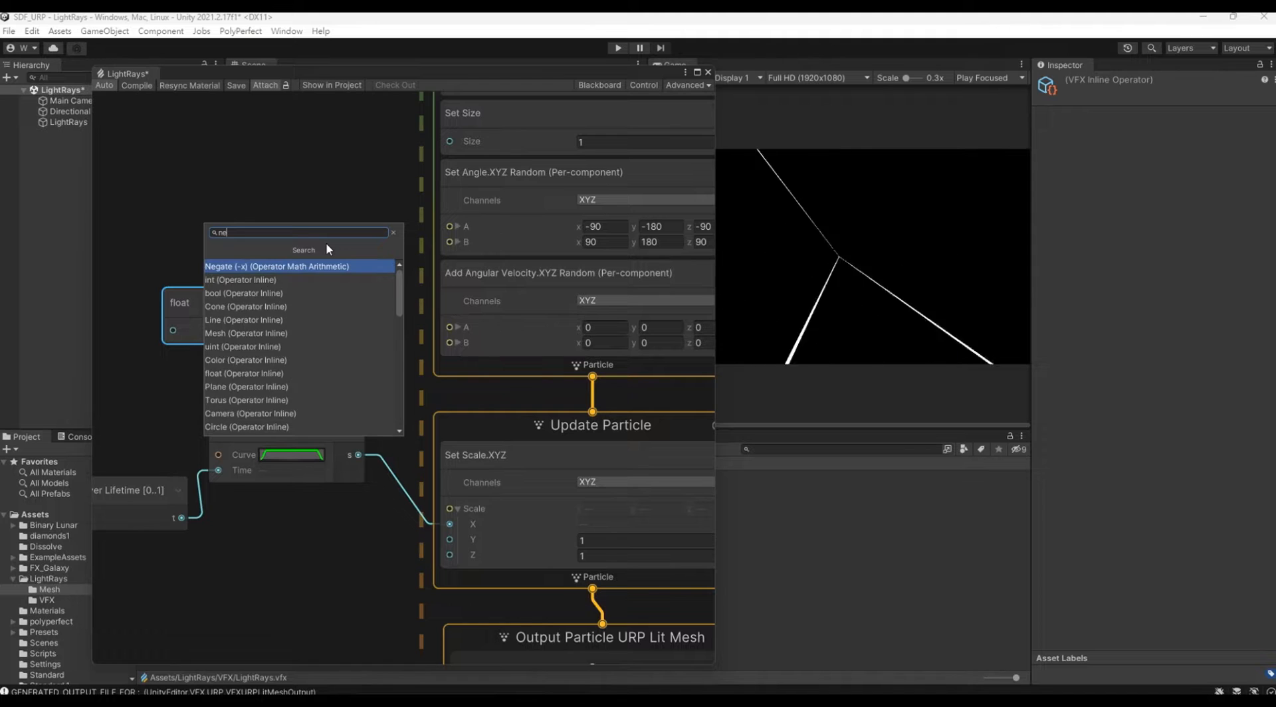
pyautogui.press('Return')
pyautogui.moveTo(221, 310); pyautogui.dragTo(178, 312)
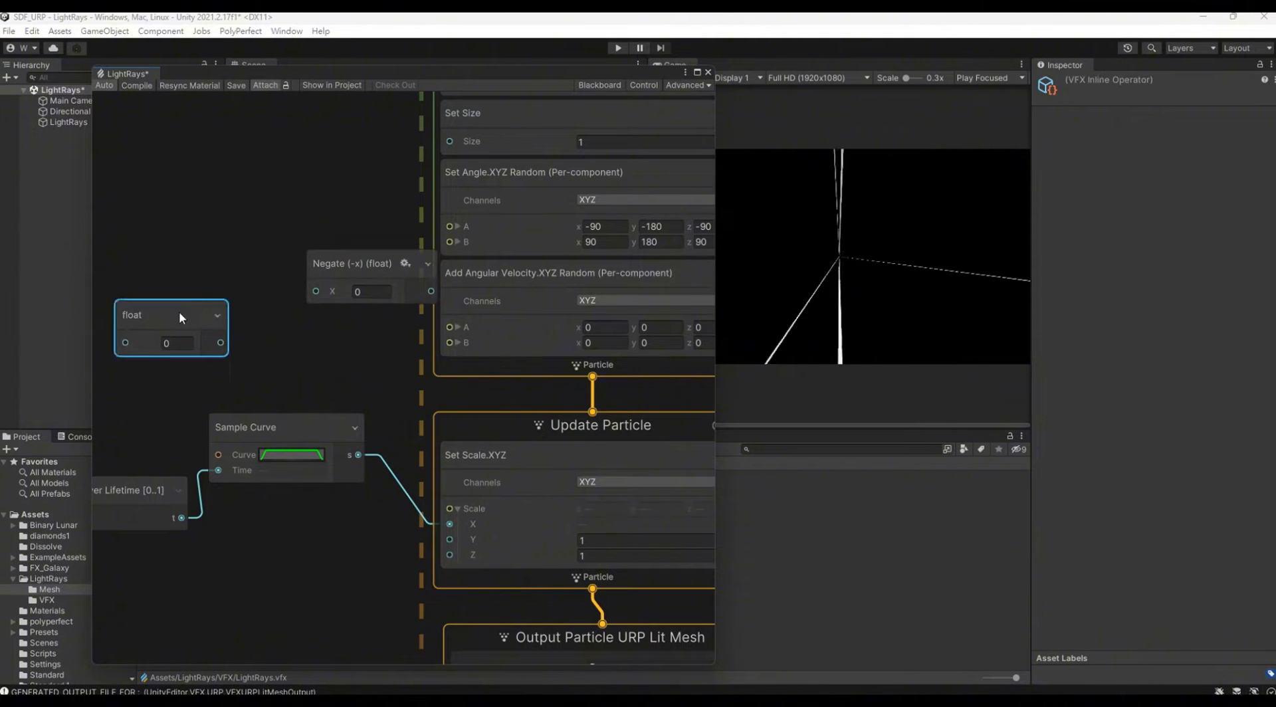
pyautogui.moveTo(364, 265); pyautogui.dragTo(316, 262)
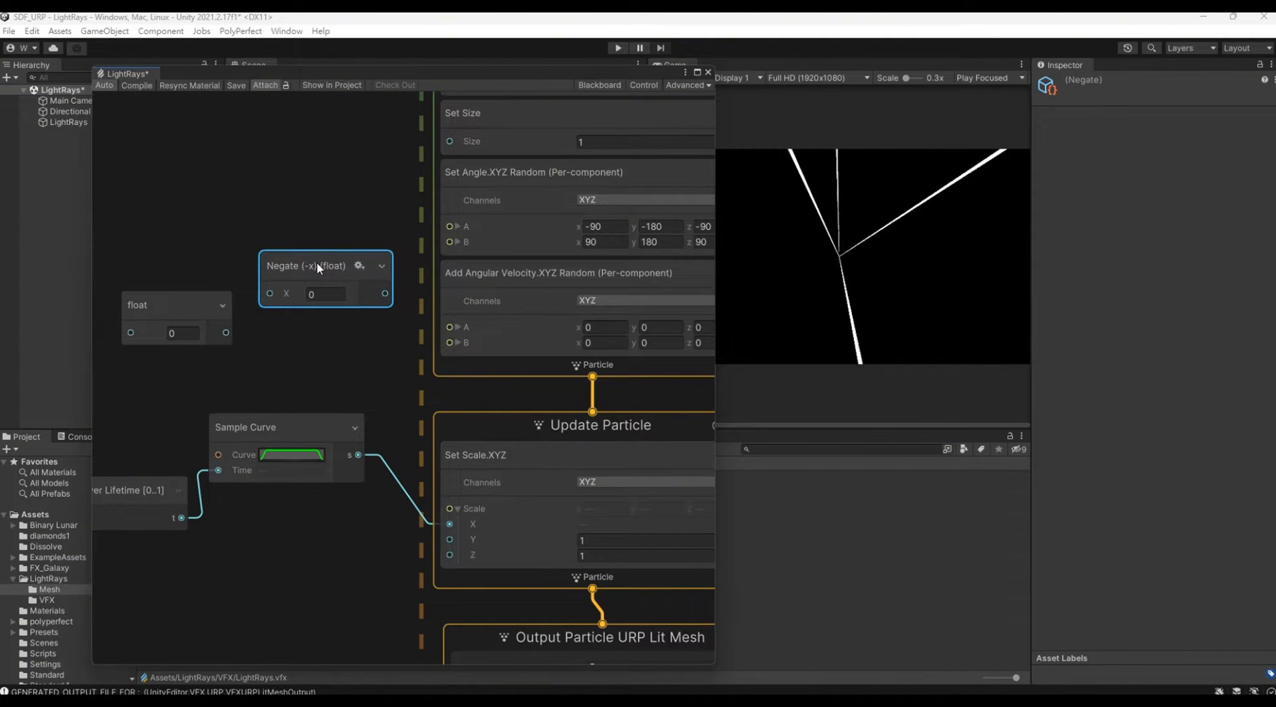
# Step: Connect the float through Negate to input A of the Add Angular Velocity block, and connect the float directly to input B
pyautogui.moveTo(228, 333); pyautogui.dragTo(269, 293)
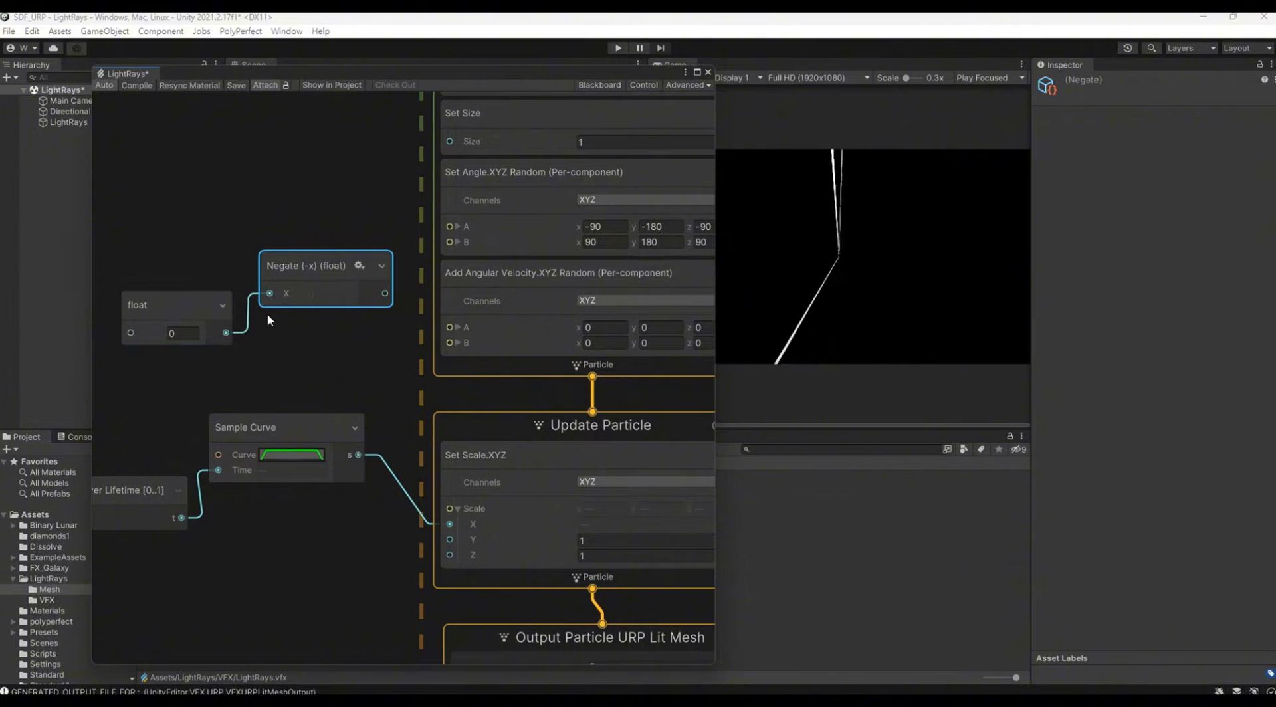
pyautogui.moveTo(386, 293); pyautogui.dragTo(447, 326)
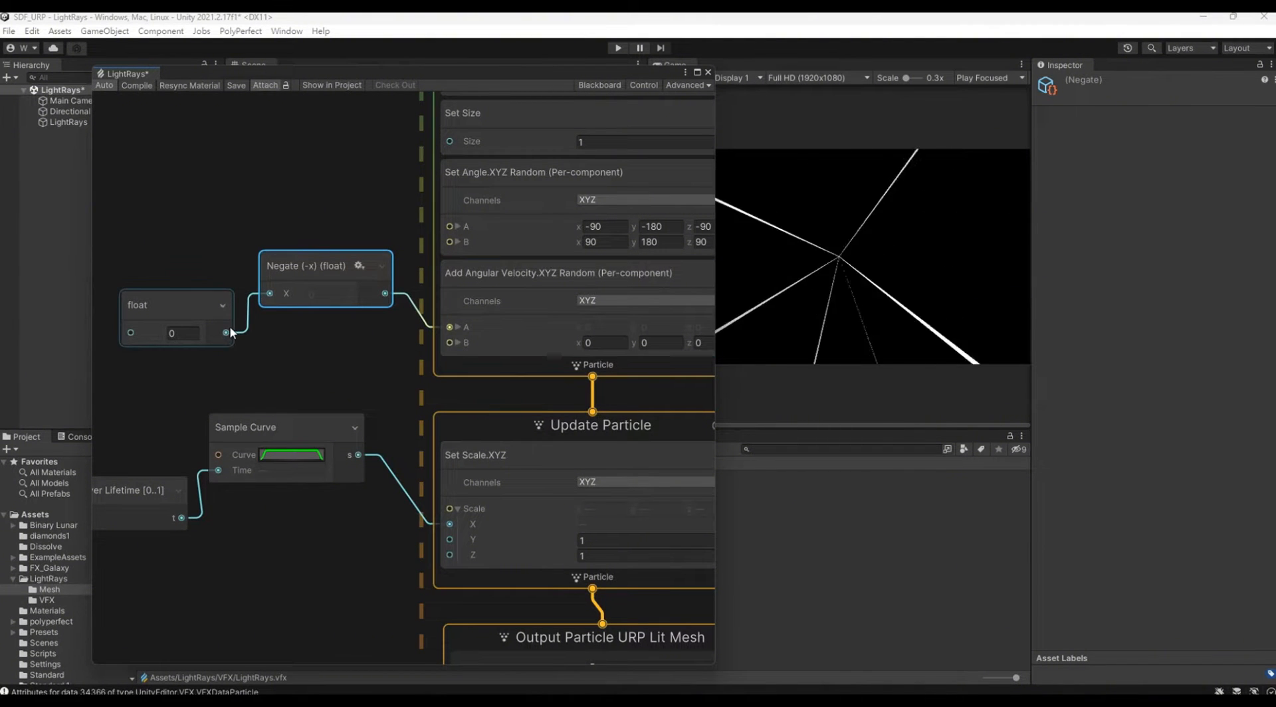
pyautogui.moveTo(228, 333); pyautogui.dragTo(448, 354)
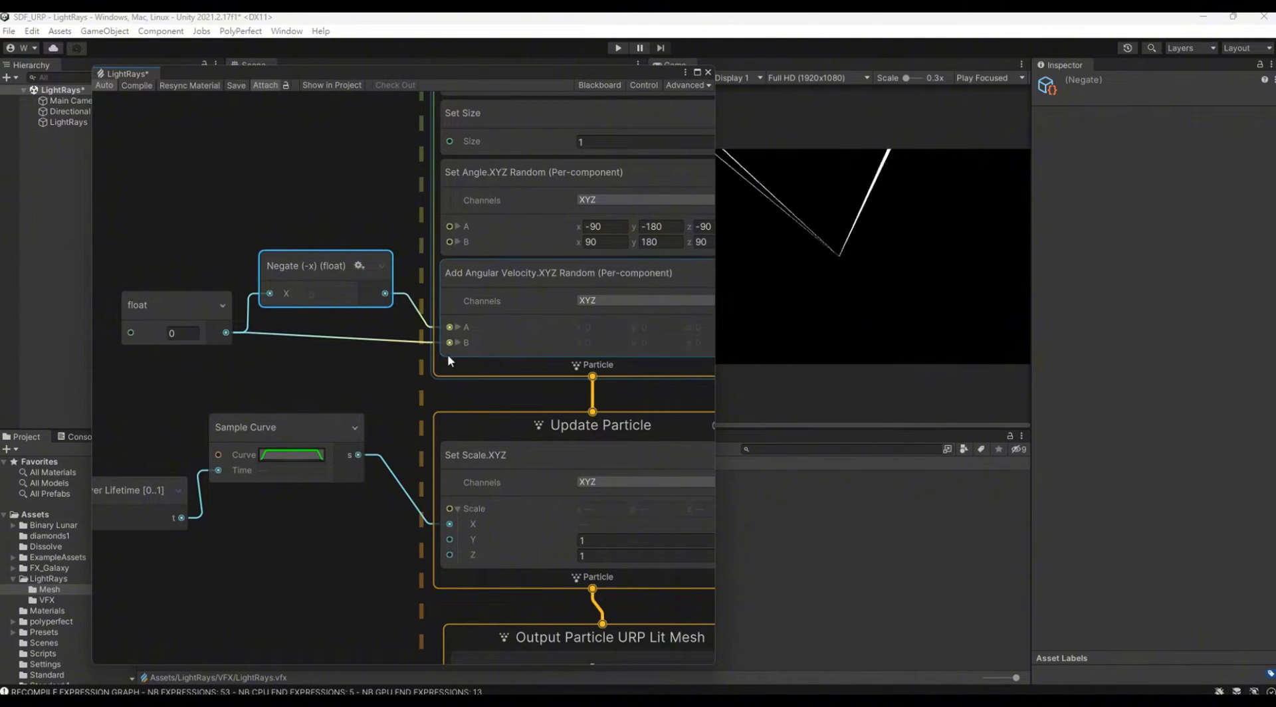
# Step: Try a value of 1000 in the float node that drives the angular velocity range
pyautogui.click(186, 334)
pyautogui.write('00')
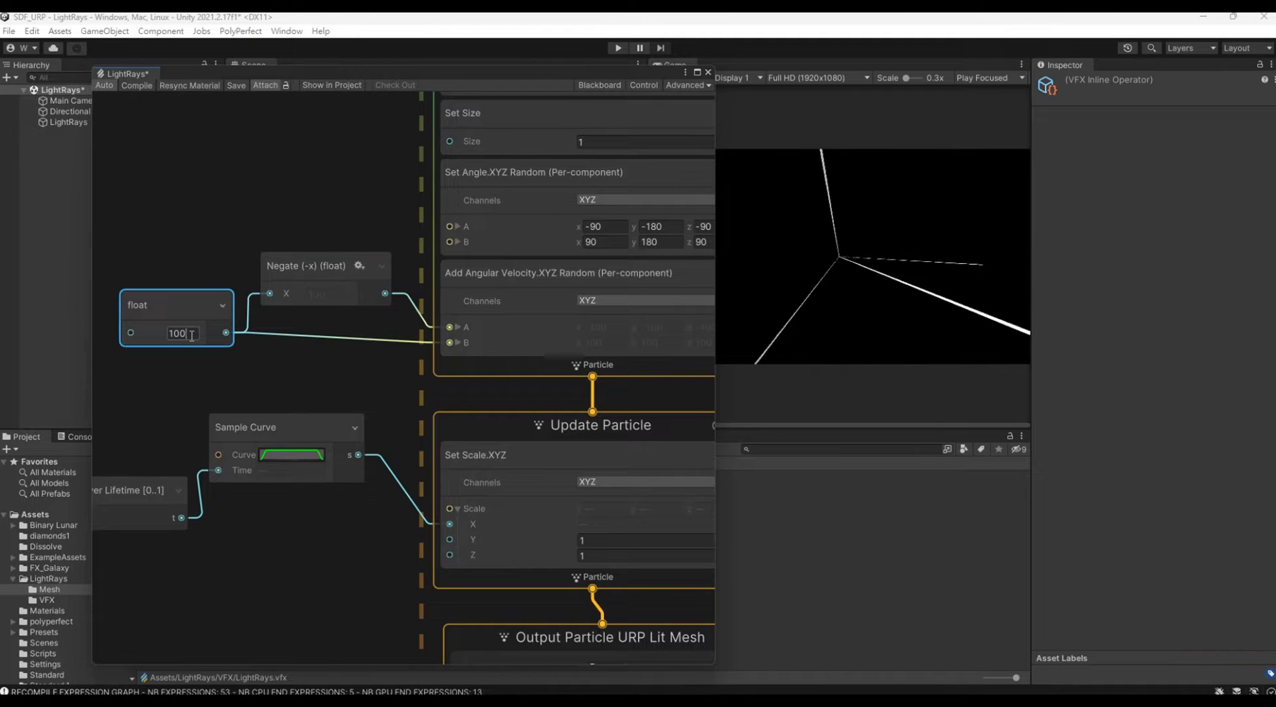
pyautogui.write('0')
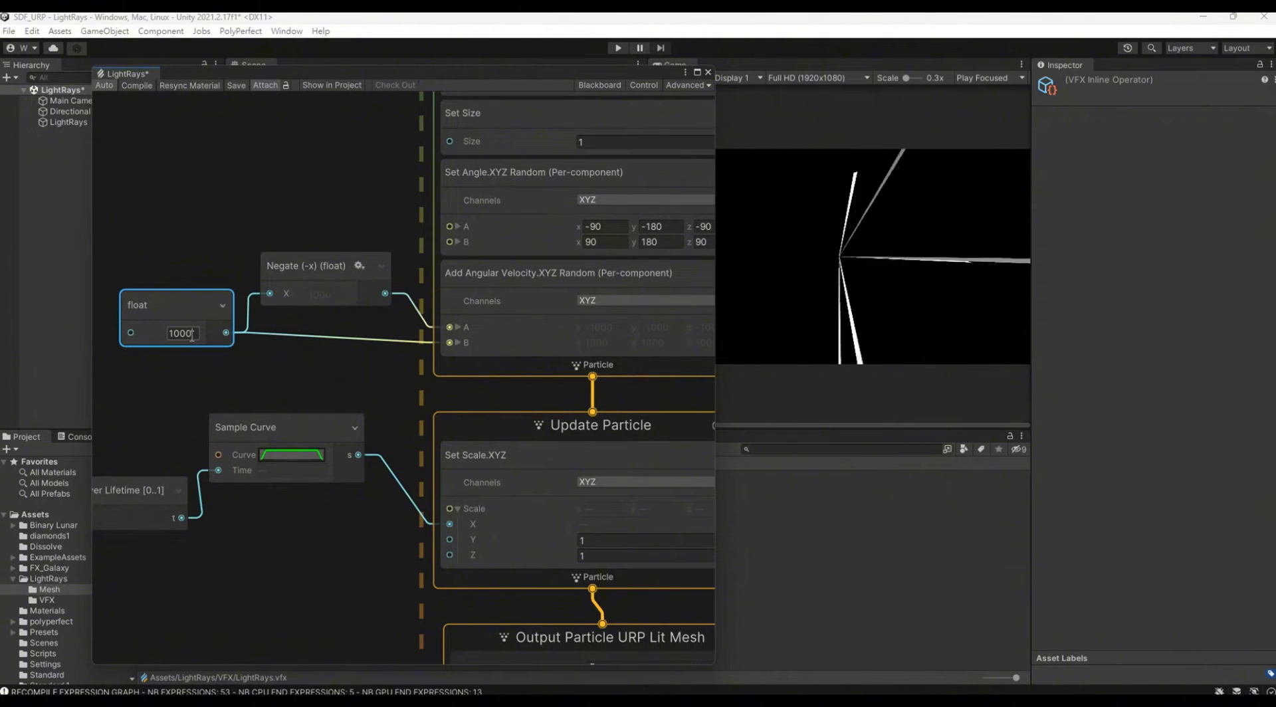
# Step: Set the float node that drives the angular velocity range to 25
pyautogui.moveTo(196, 336); pyautogui.dragTo(160, 337)
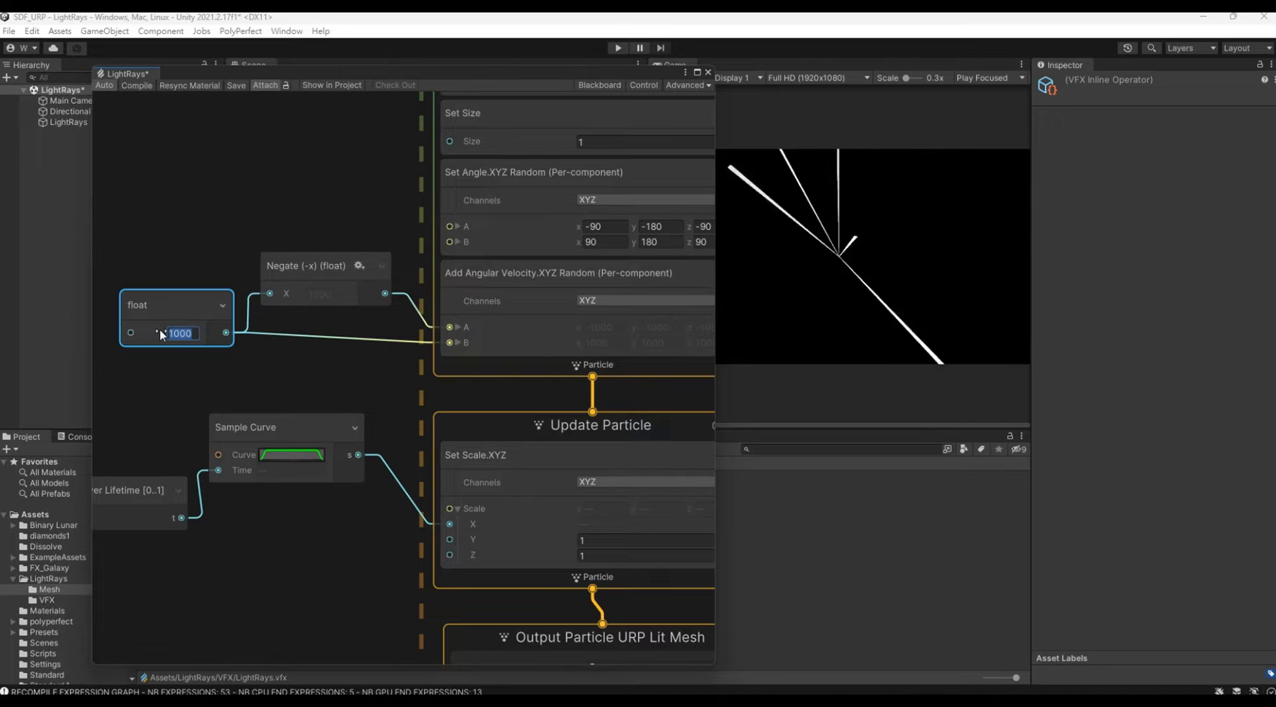
pyautogui.write('20')
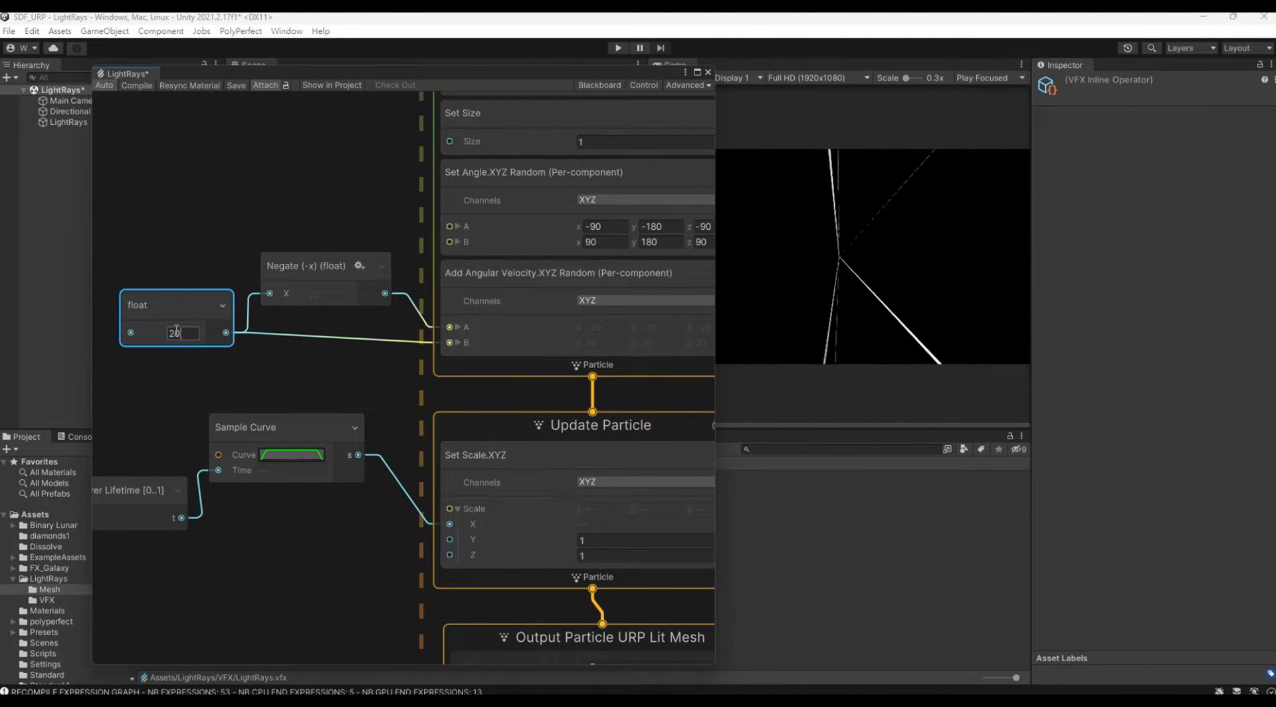
pyautogui.click(243, 242)
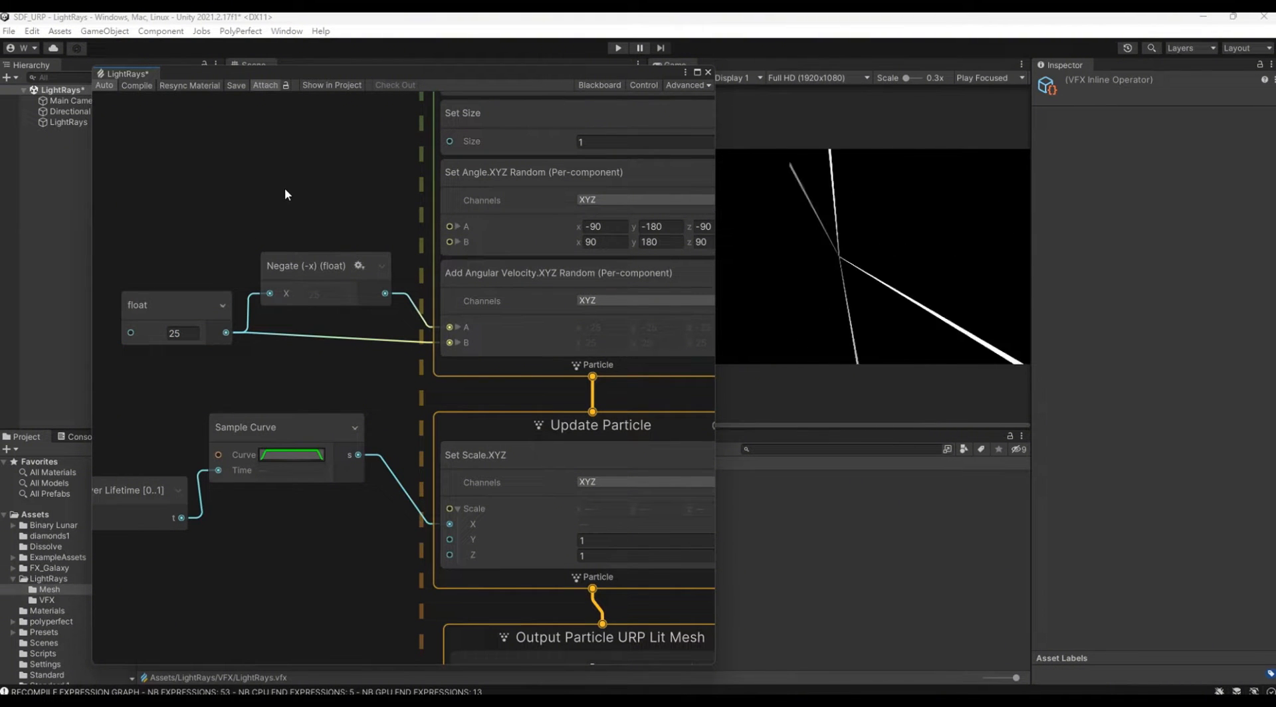
# Step: Create a new float property on the Blackboard of the LightRays graph
pyautogui.moveTo(284, 188); pyautogui.dragTo(198, 513, button='middle')
pyautogui.moveTo(269, 299); pyautogui.dragTo(340, 385, button='middle')
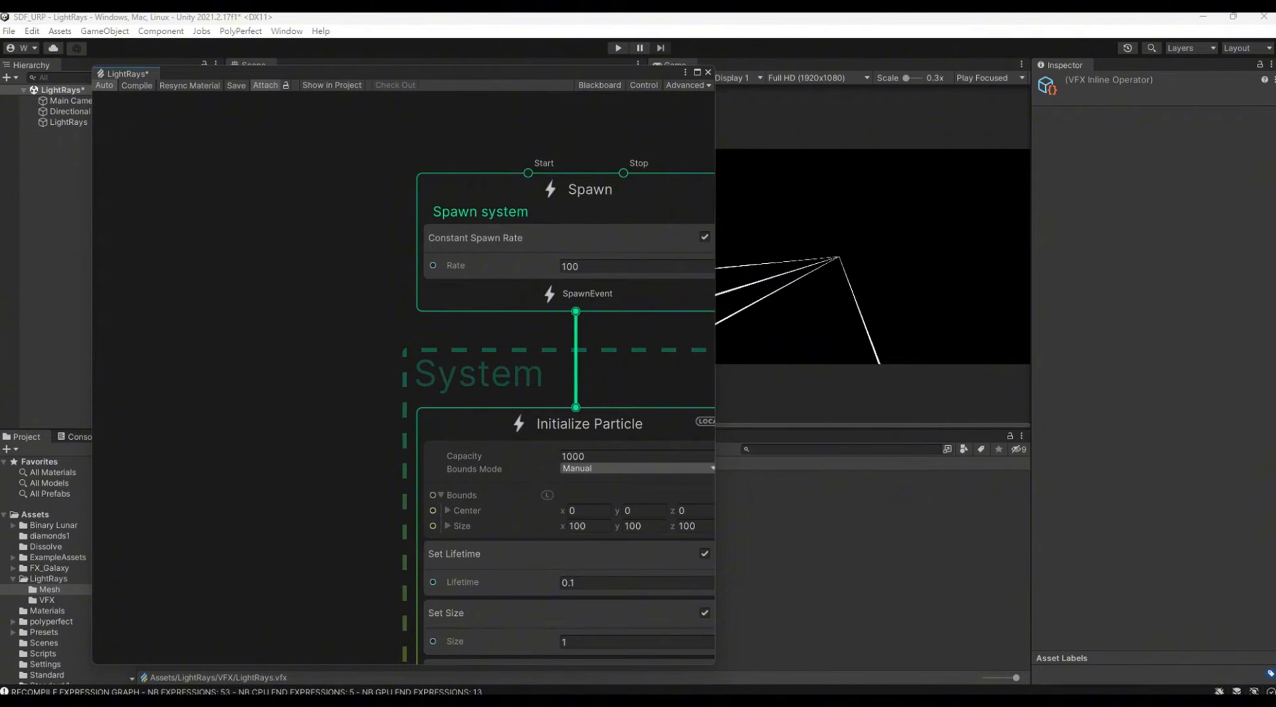
pyautogui.scroll(-1, 255, 339)
pyautogui.moveTo(257, 335); pyautogui.dragTo(346, 352, button='middle')
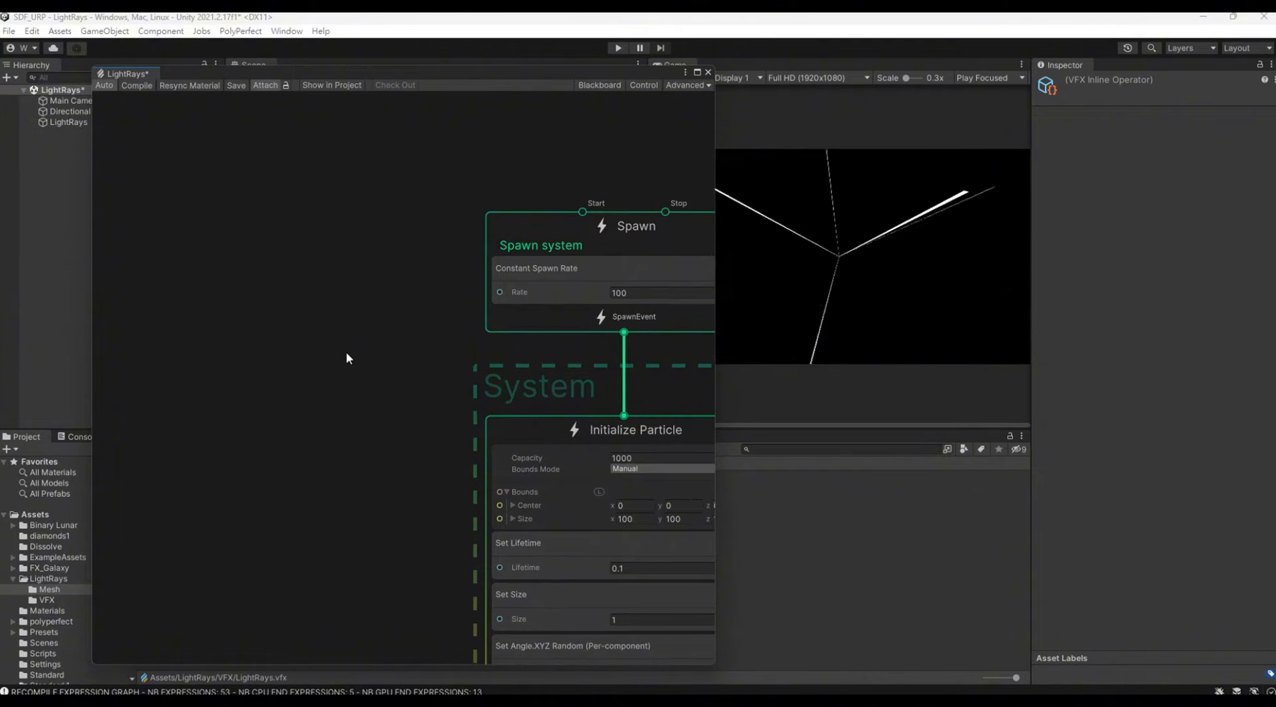
pyautogui.rightClick(182, 257)
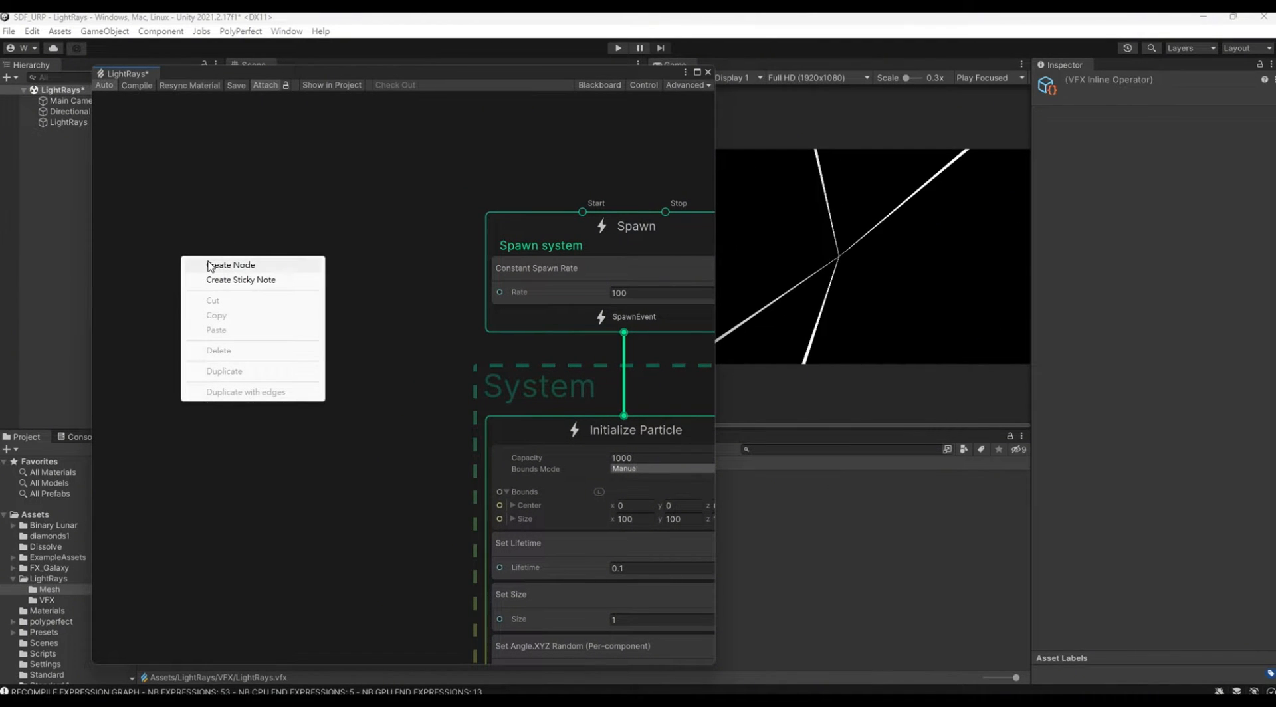
pyautogui.click(276, 214)
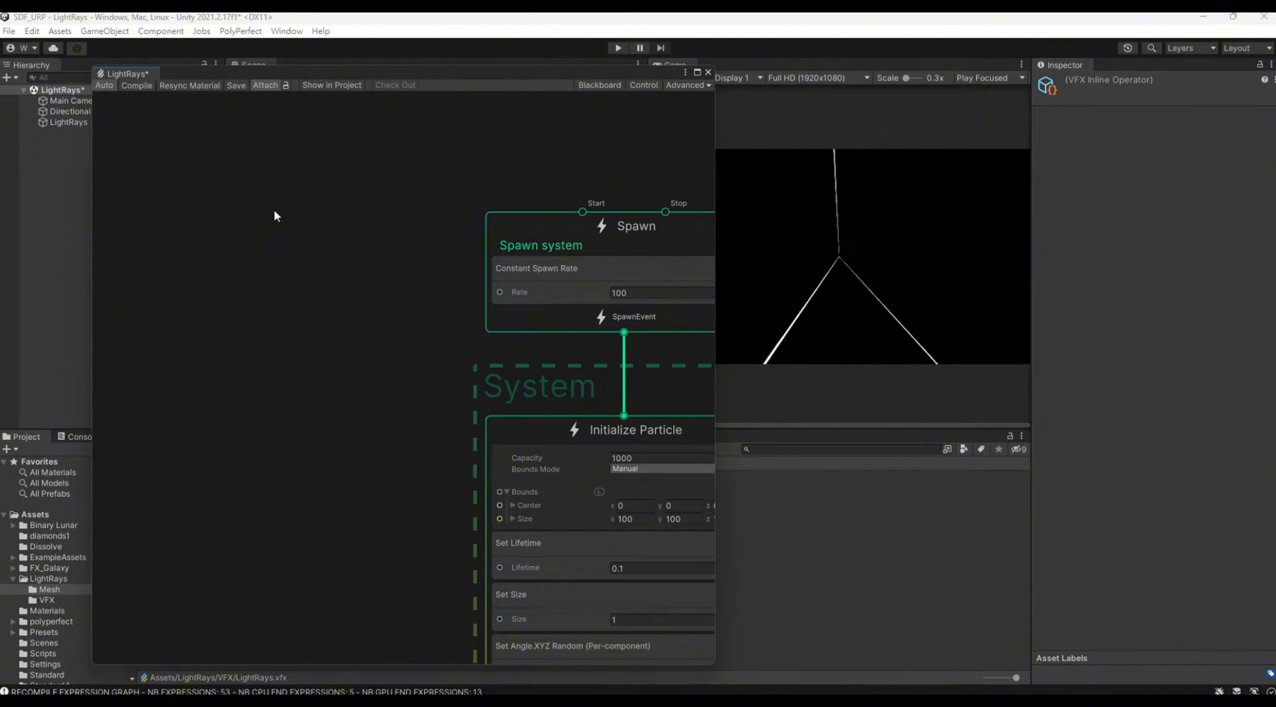
pyautogui.click(600, 85)
pyautogui.click(279, 124)
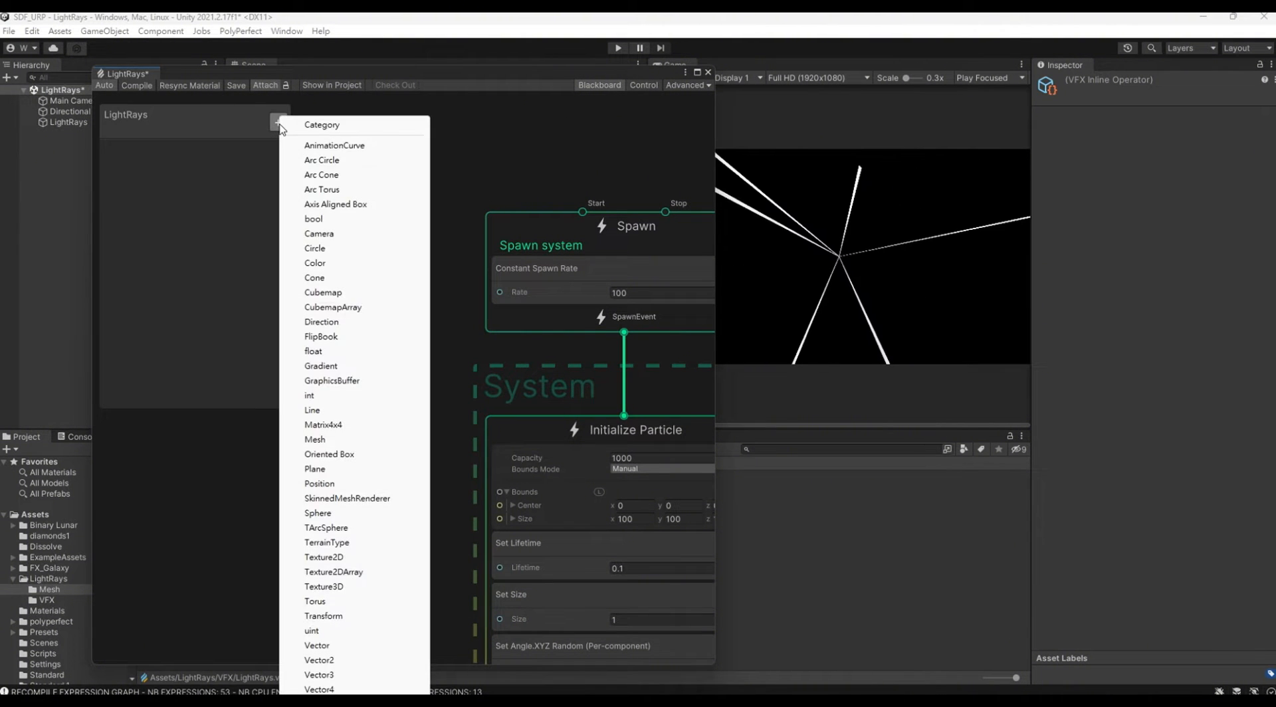
pyautogui.click(345, 354)
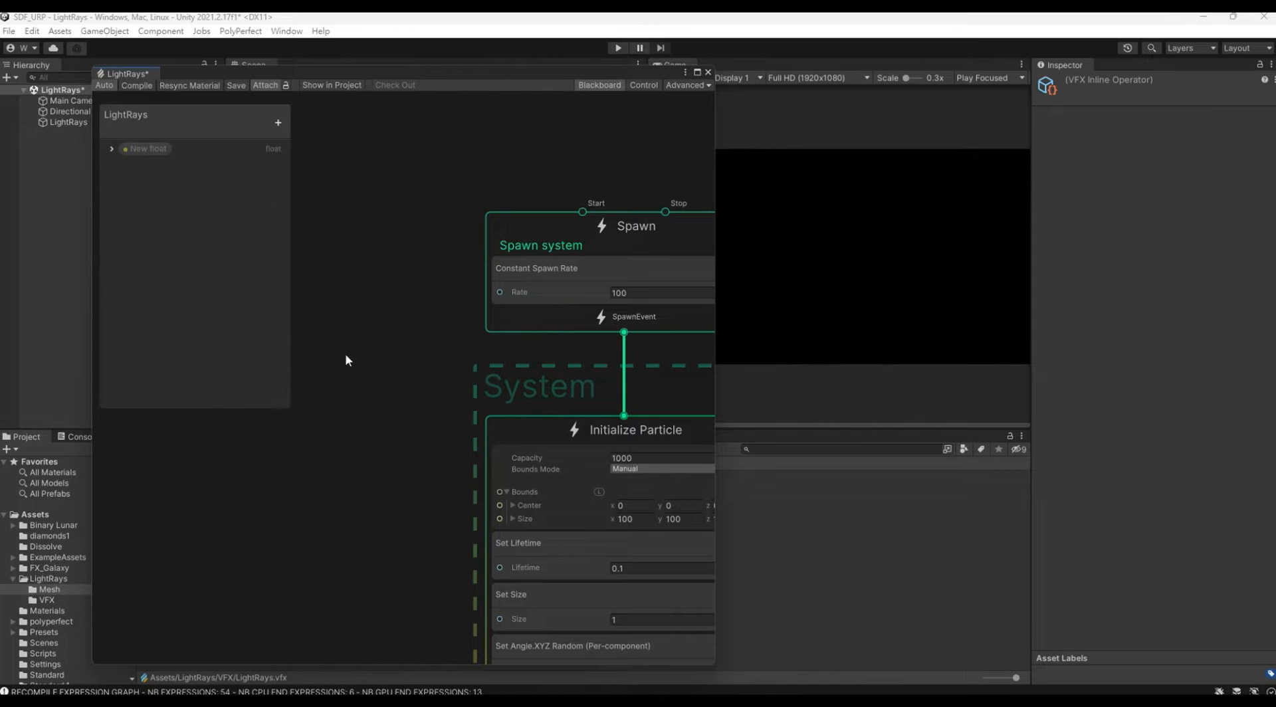
# Step: Rename the new float property as Rate and place its node in the graph beside the Spawn context
pyautogui.doubleClick(146, 149)
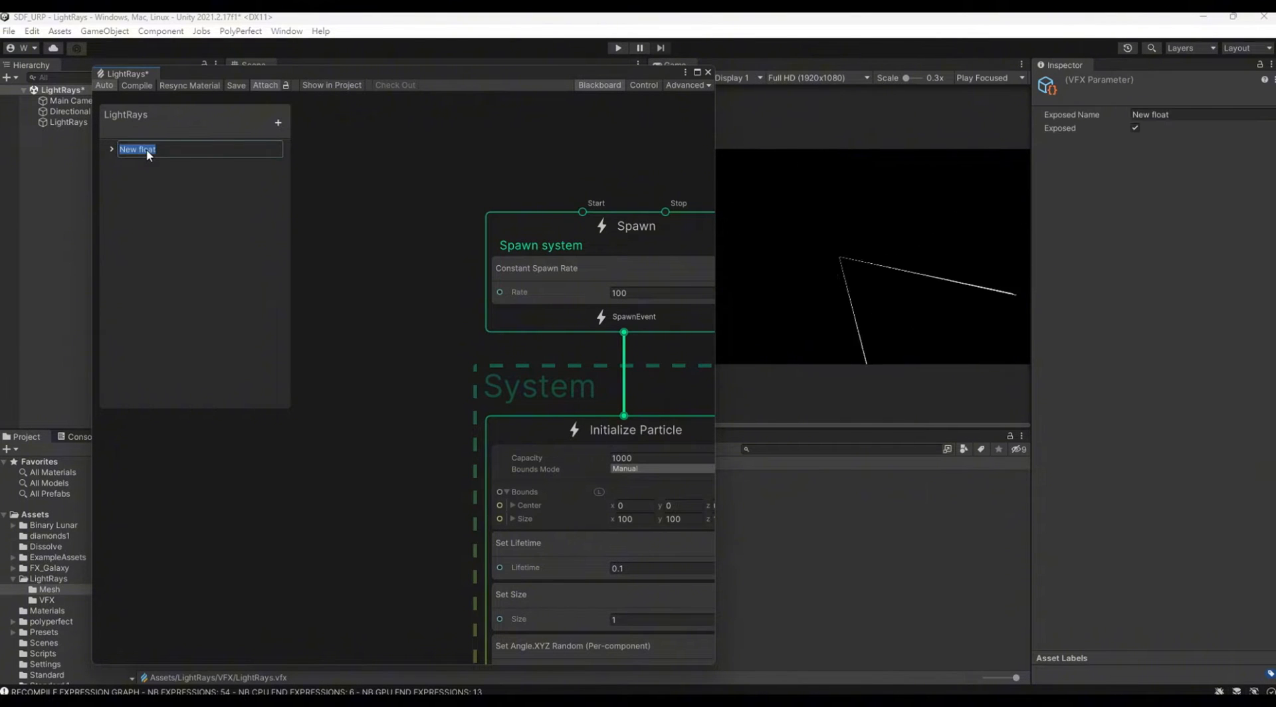
pyautogui.write('Rate')
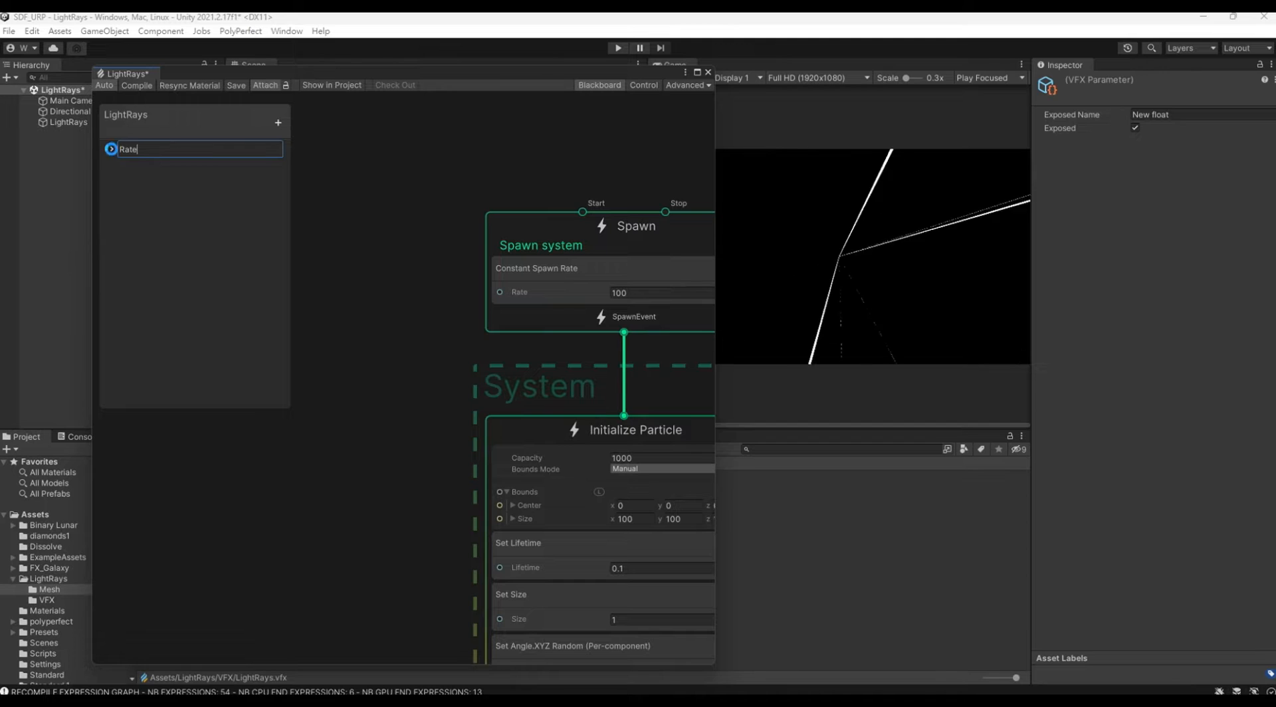
pyautogui.press('Return')
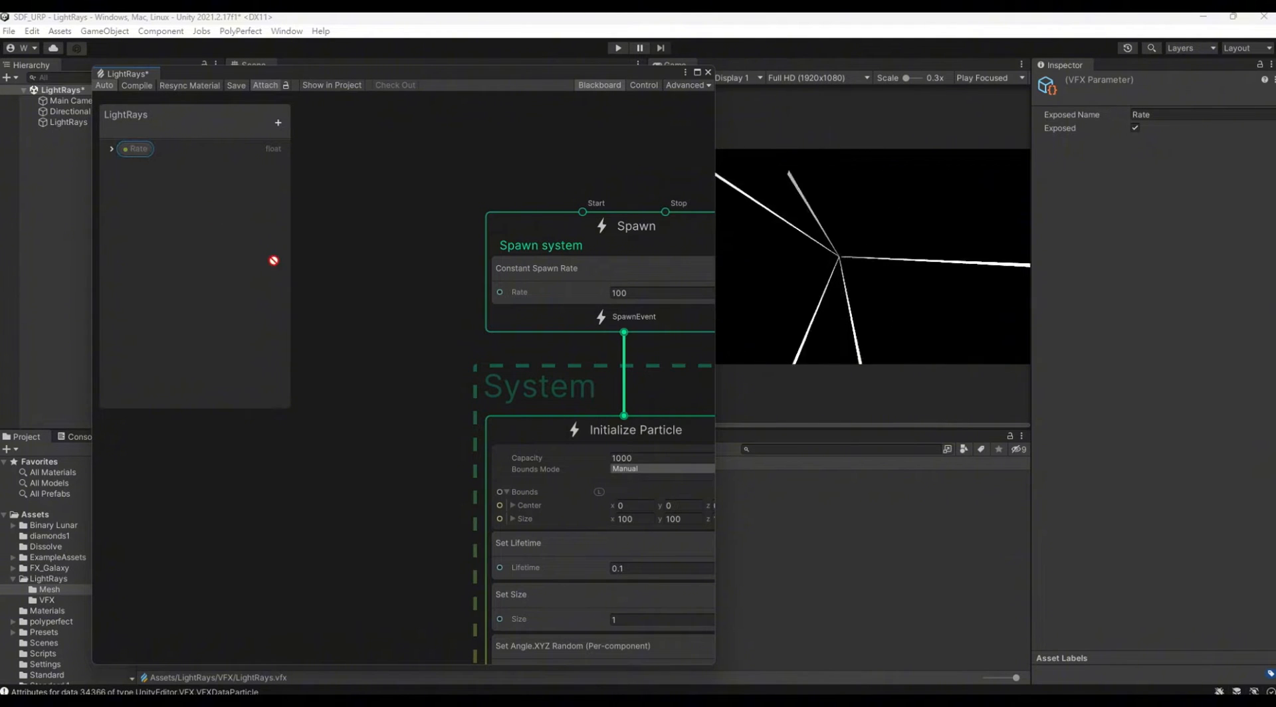
pyautogui.click(599, 85)
pyautogui.moveTo(325, 302); pyautogui.dragTo(260, 303)
# Step: Create a Sample Curve node and place it above the Rate node, beside the Spawn context
pyautogui.rightClick(324, 275)
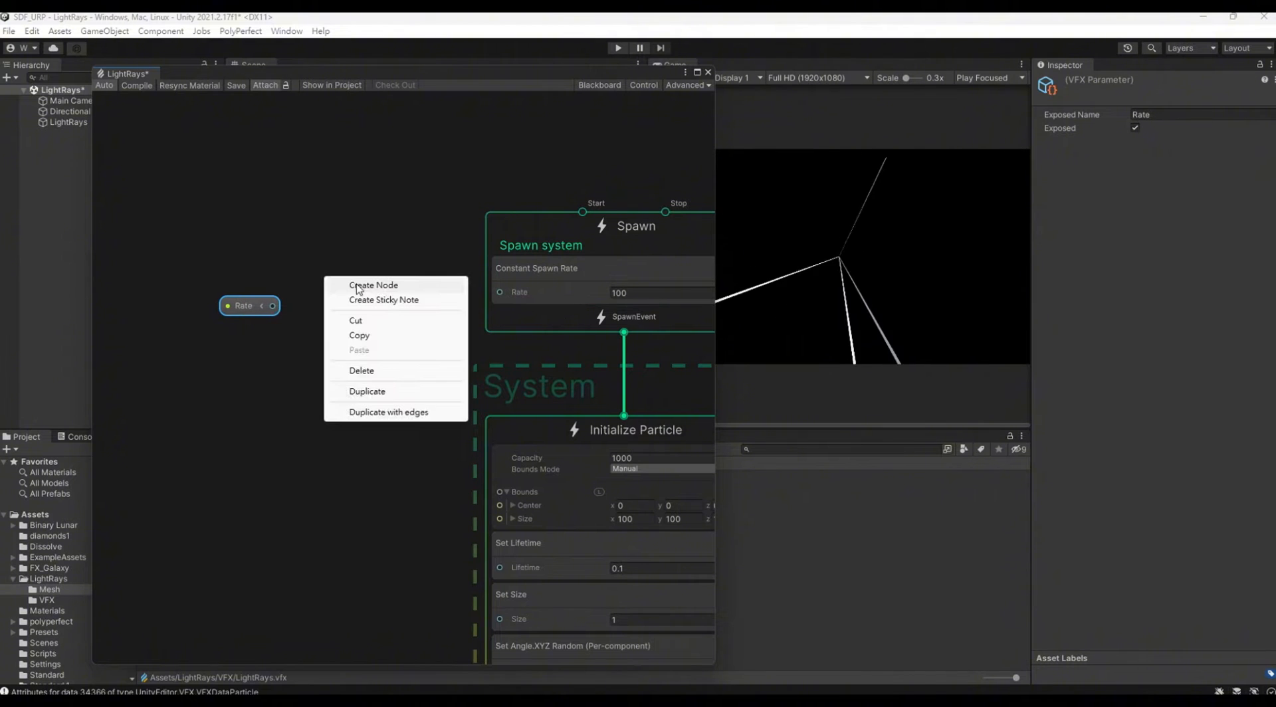
pyautogui.click(355, 282)
pyautogui.write('sam')
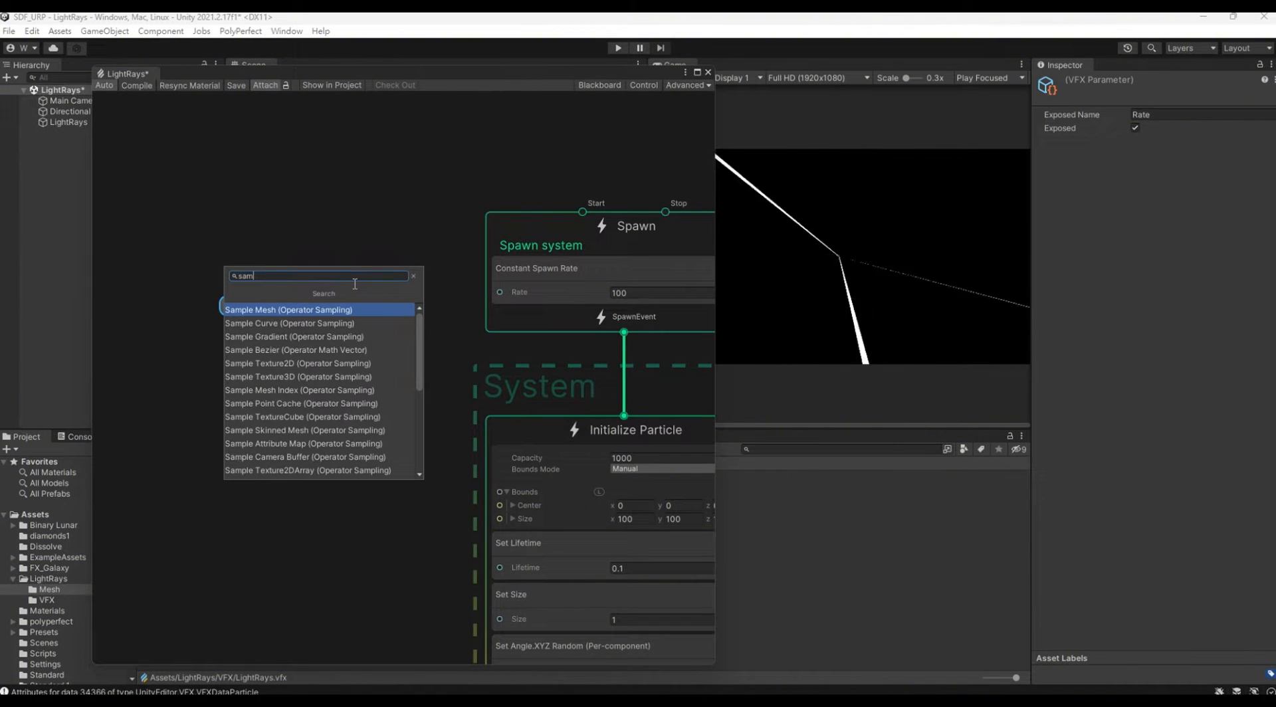
pyautogui.press('Down')
pyautogui.press('Return')
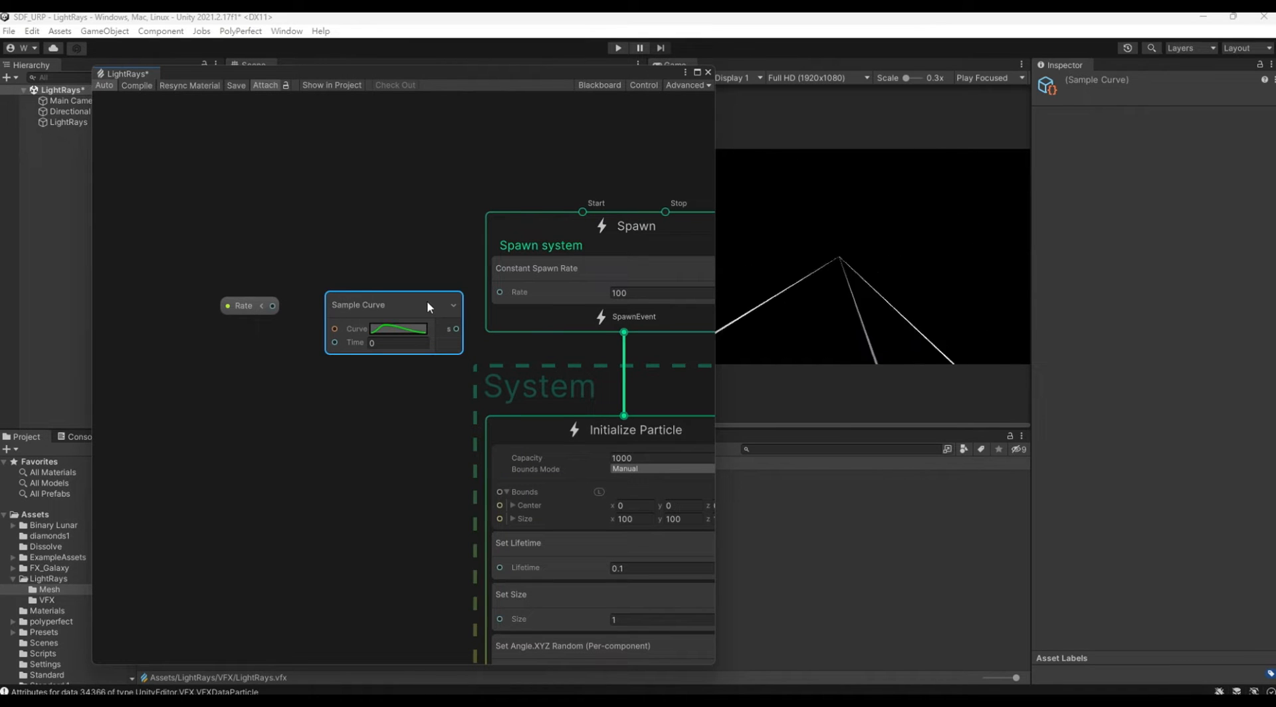
pyautogui.moveTo(423, 304); pyautogui.dragTo(389, 189)
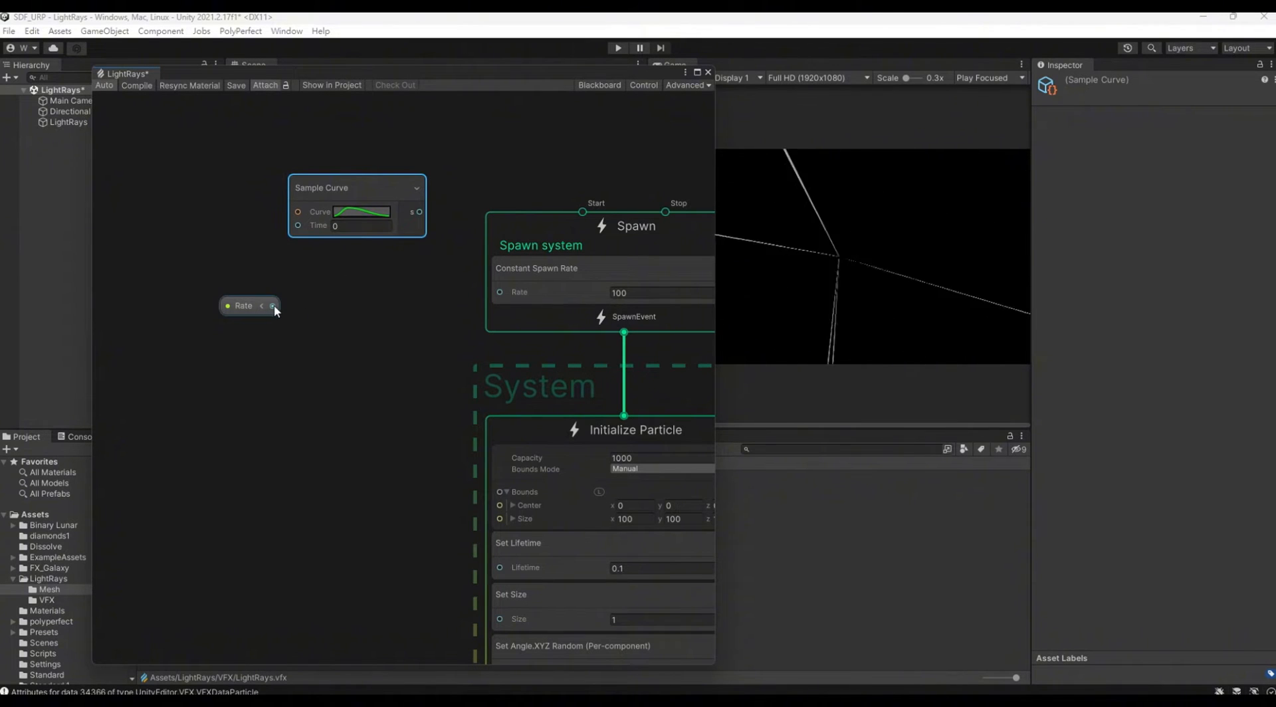
# Step: Add a Multiply node that multiplies the Rate property by 10000 and feed its output into the Constant Spawn Rate block
pyautogui.click(247, 308)
pyautogui.moveTo(247, 308); pyautogui.dragTo(212, 291)
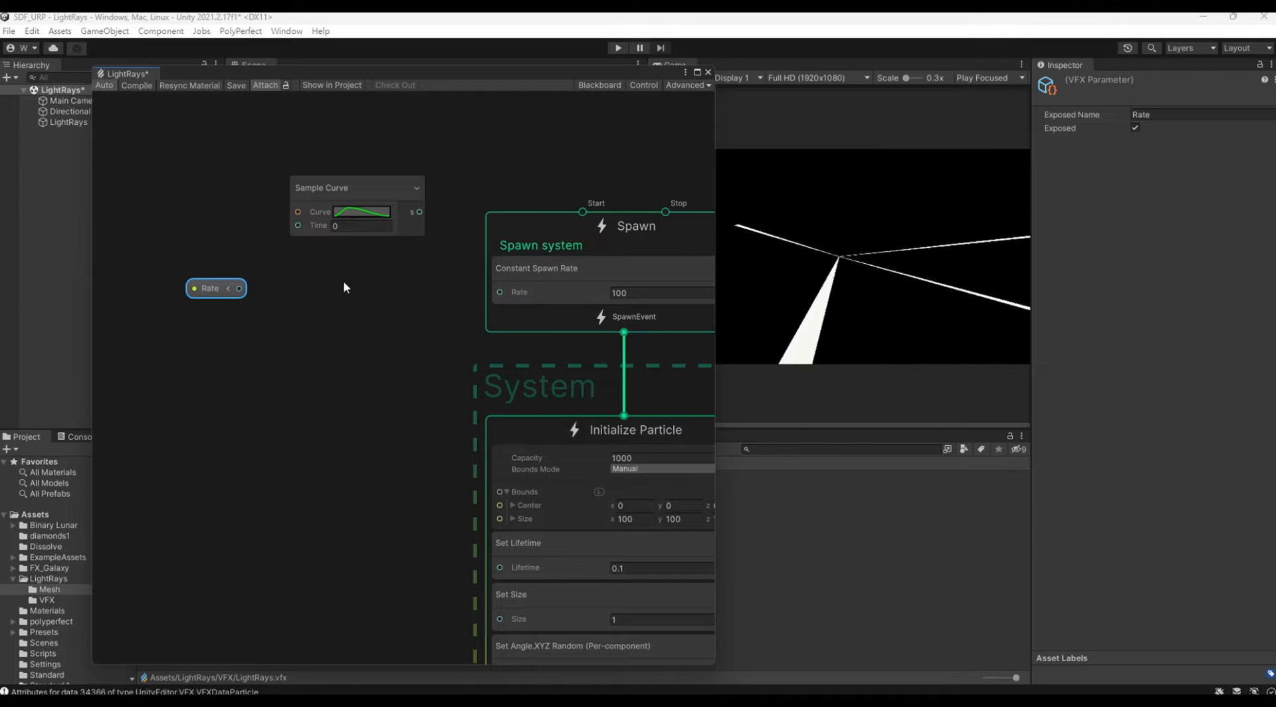
pyautogui.rightClick(343, 280)
pyautogui.click(364, 289)
pyautogui.write('mu')
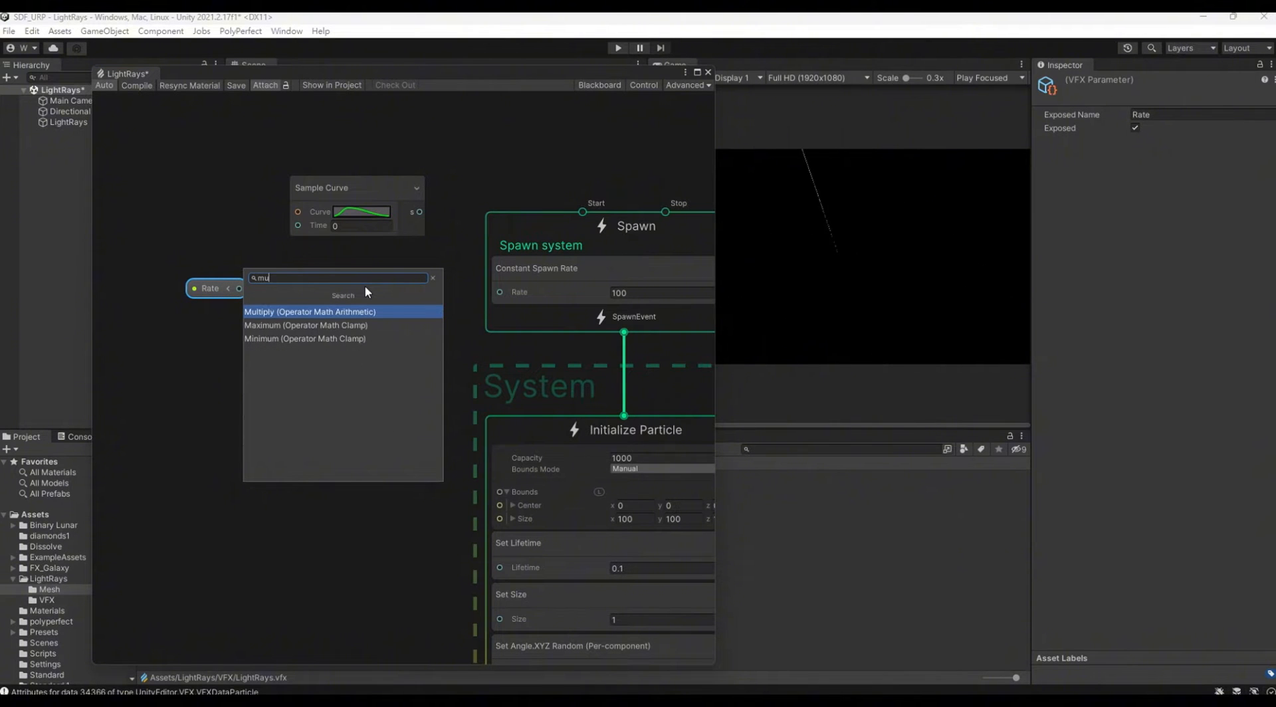
pyautogui.press('Return')
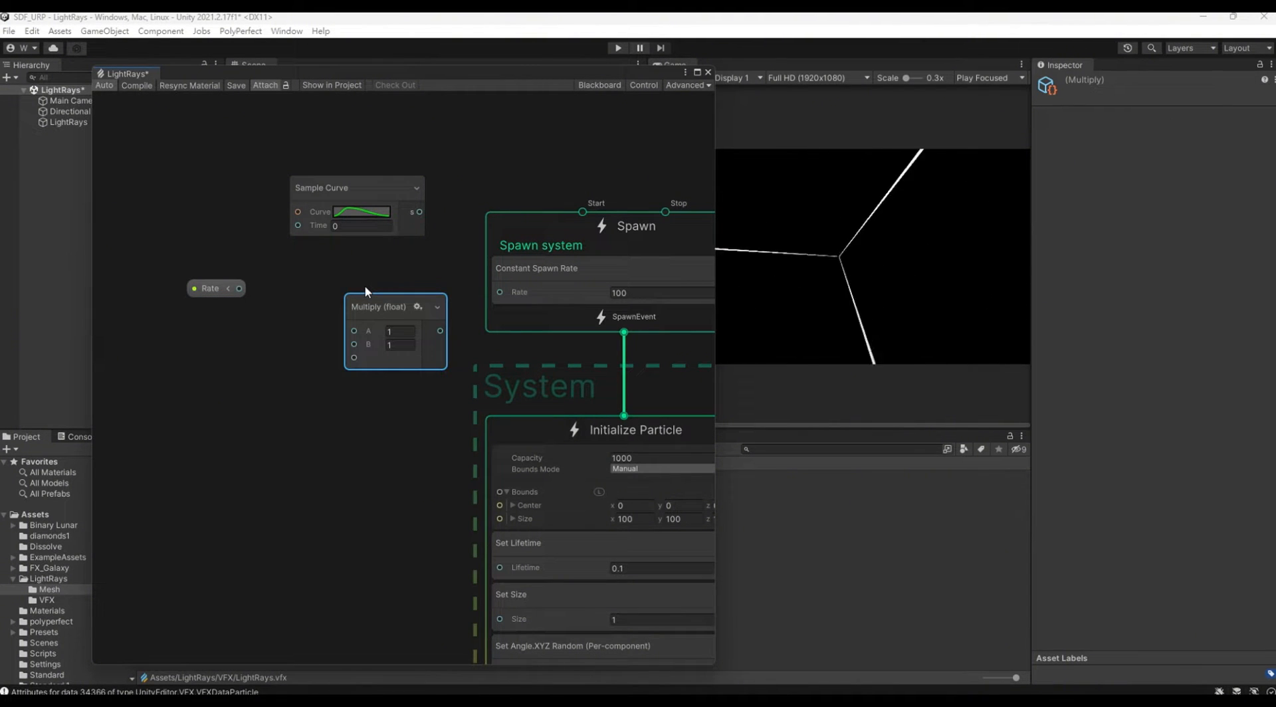
pyautogui.moveTo(239, 289); pyautogui.dragTo(354, 331)
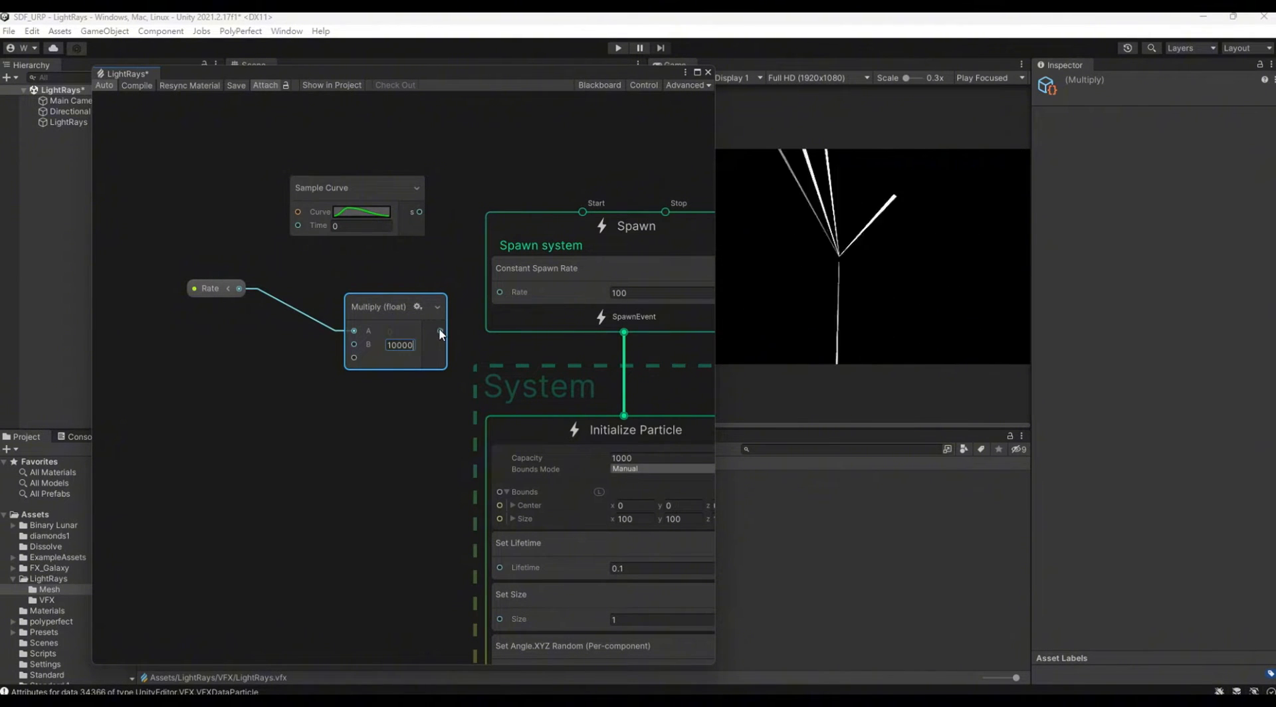
pyautogui.moveTo(441, 331); pyautogui.dragTo(500, 292)
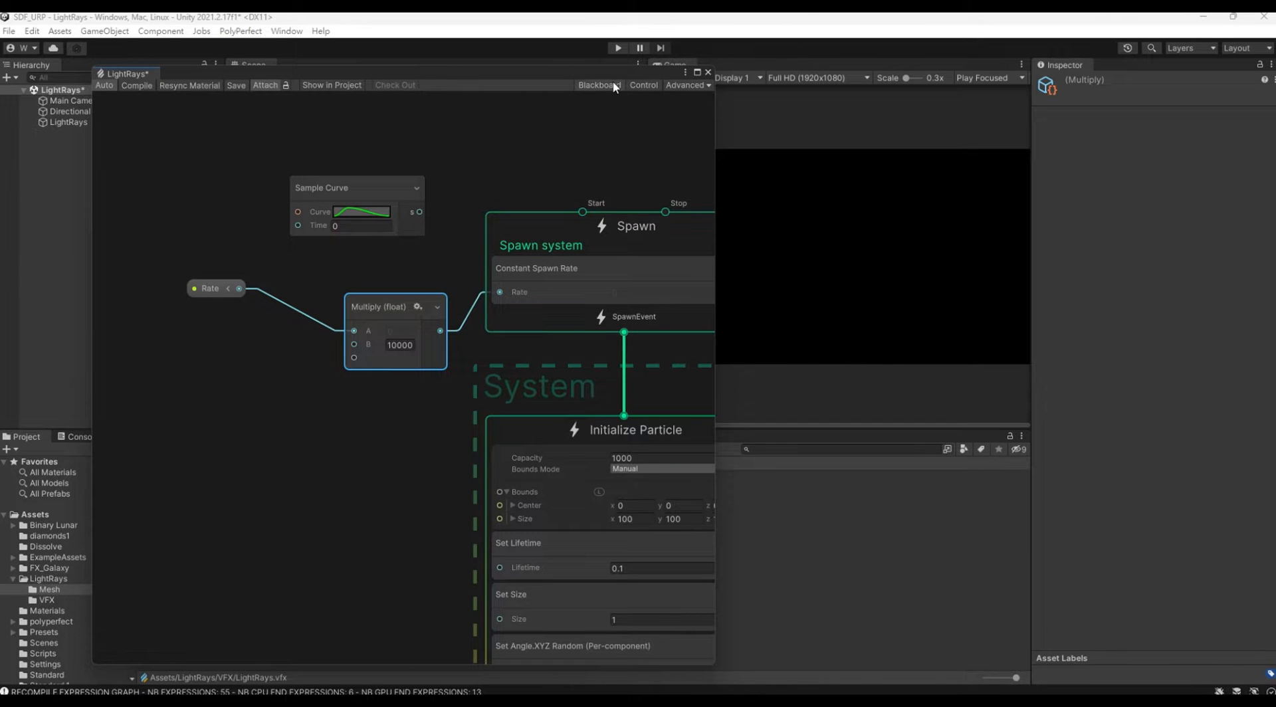
# Step: Test the exposed Rate property on the LightRays object in the scene and set its value to 0
pyautogui.moveTo(611, 71); pyautogui.dragTo(556, 279)
pyautogui.click(111, 123)
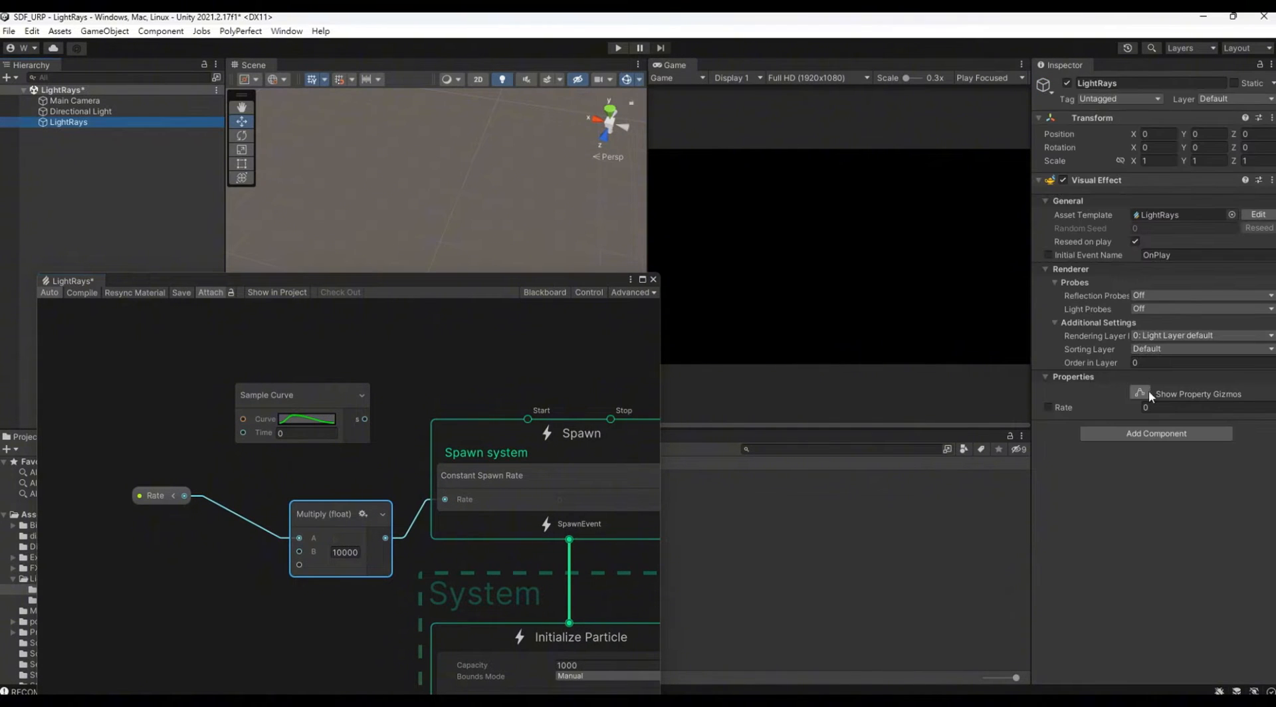
pyautogui.moveTo(1119, 407); pyautogui.dragTo(1130, 411)
pyautogui.moveTo(1132, 412); pyautogui.dragTo(1127, 408)
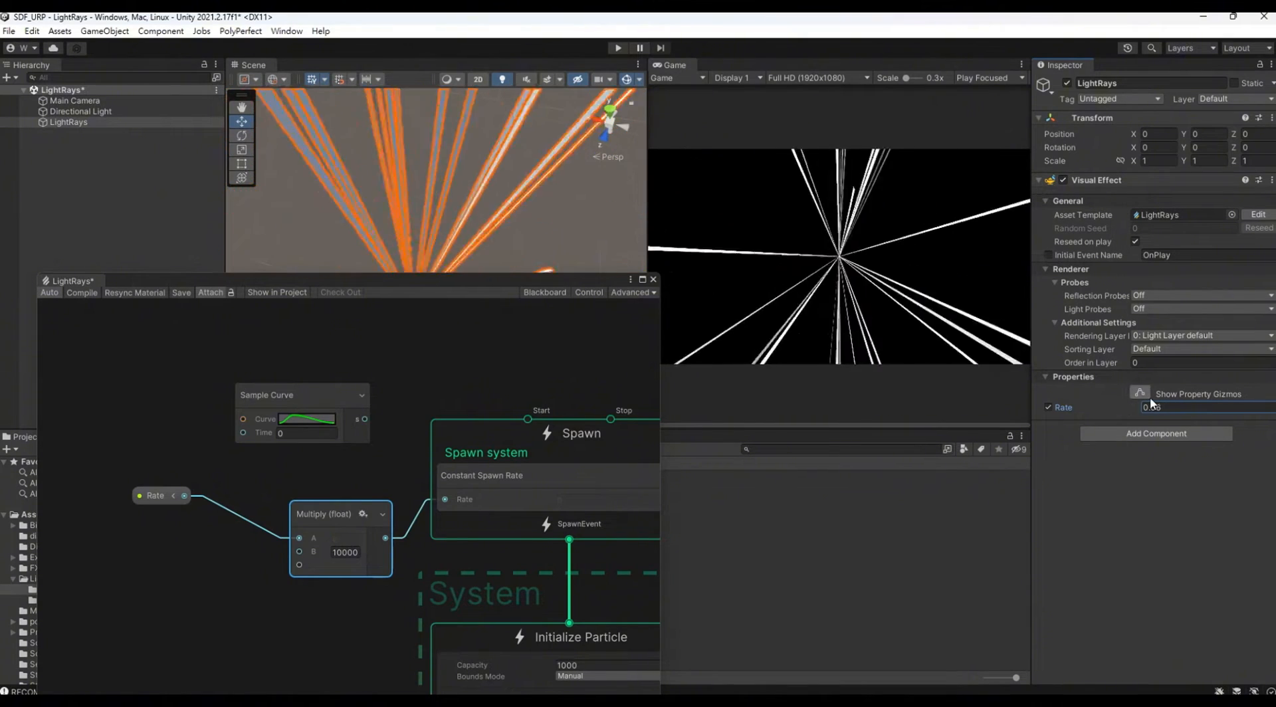
pyautogui.click(1159, 407)
pyautogui.write('0')
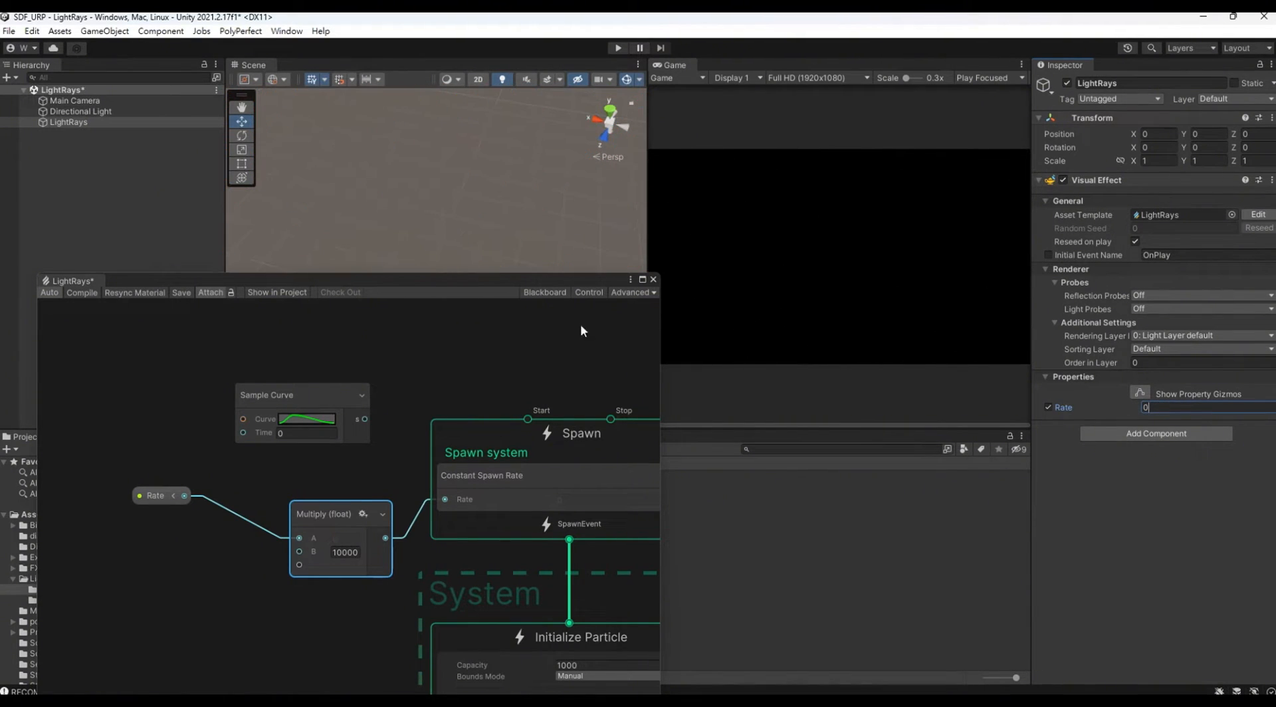
# Step: Switch the Rate property's mode to Range on the Blackboard and set Rate to 0.1 on the LightRays object
pyautogui.click(543, 293)
pyautogui.click(56, 356)
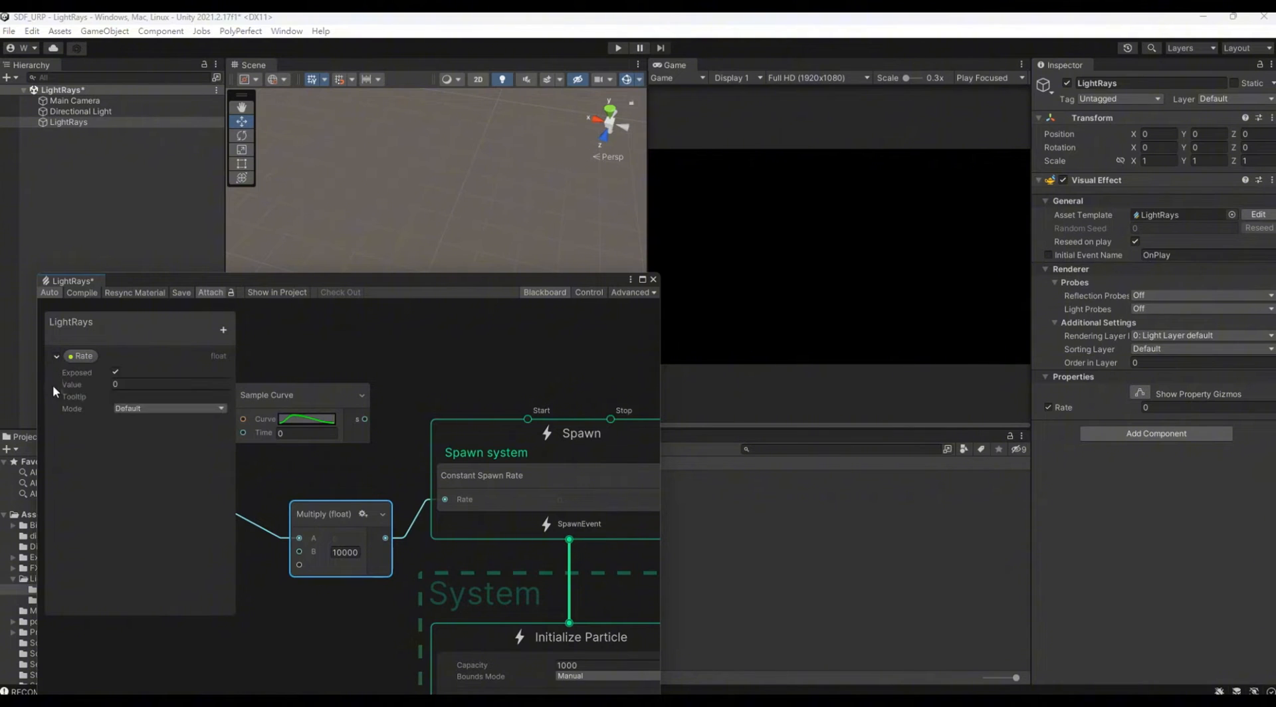
pyautogui.click(141, 410)
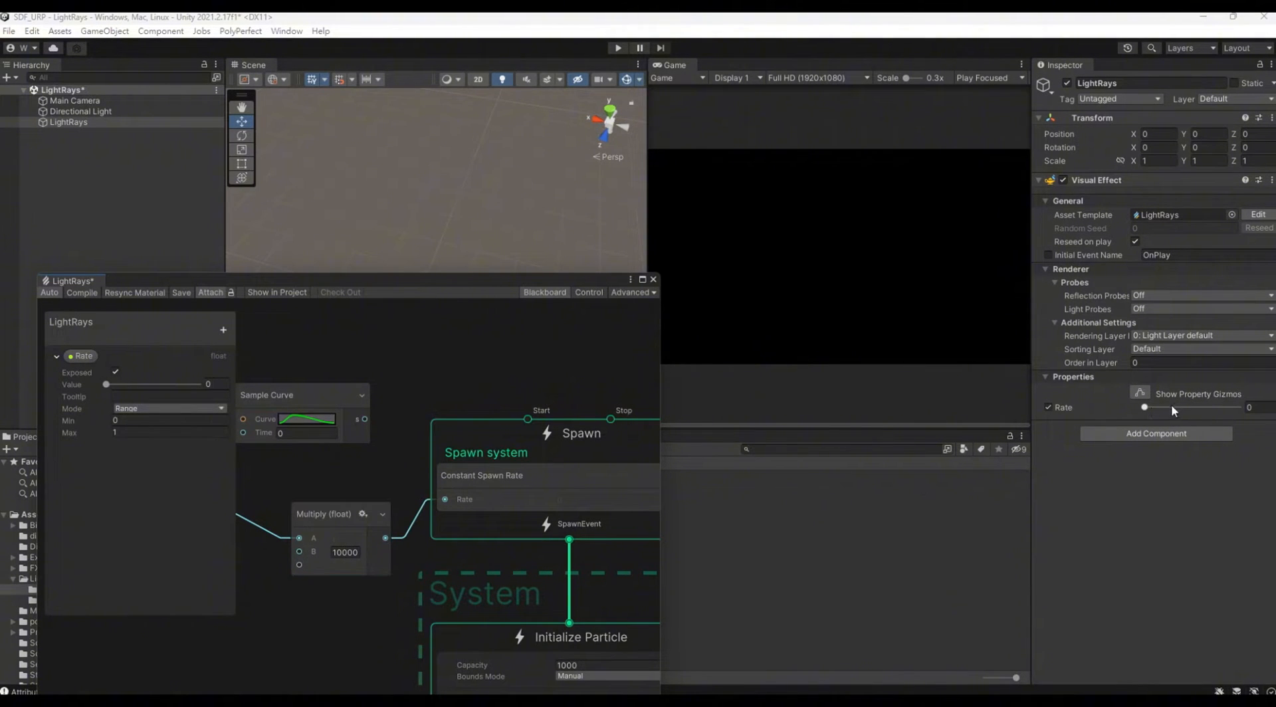
pyautogui.moveTo(1153, 412)
pyautogui.mouseDown()
pyautogui.moveTo(1236, 407)
pyautogui.moveTo(1142, 415)
pyautogui.moveTo(1154, 416)
pyautogui.mouseUp()
pyautogui.click(544, 292)
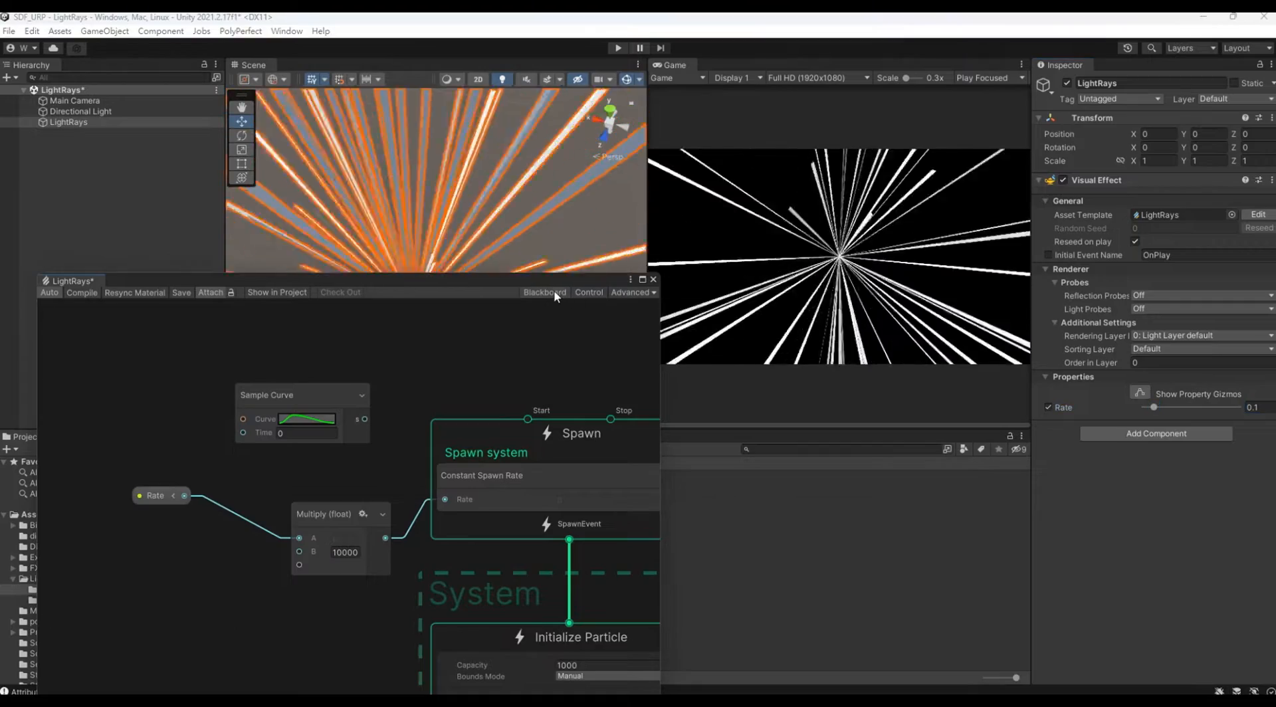
# Step: Apply the ease-in preset, slow at the start and steep at the end, to the Sample Curve node above Rate
pyautogui.moveTo(296, 362); pyautogui.dragTo(325, 353, button='middle')
pyautogui.click(321, 408)
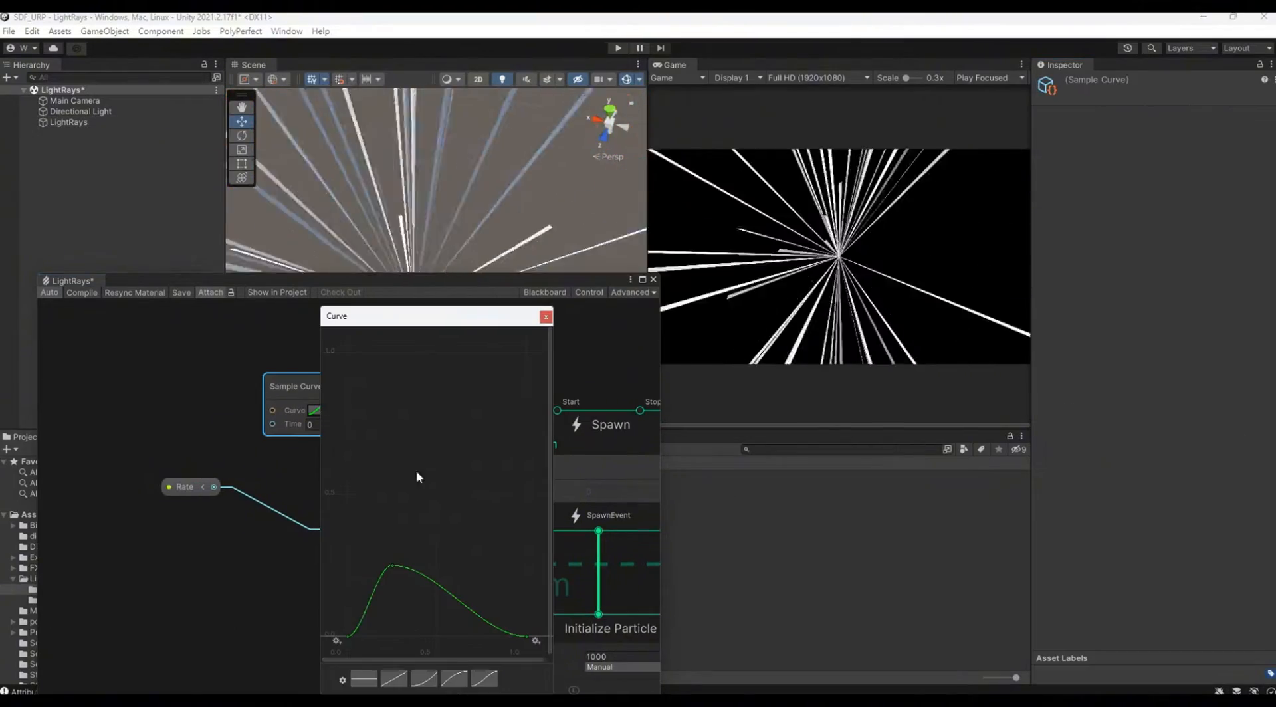
pyautogui.click(430, 683)
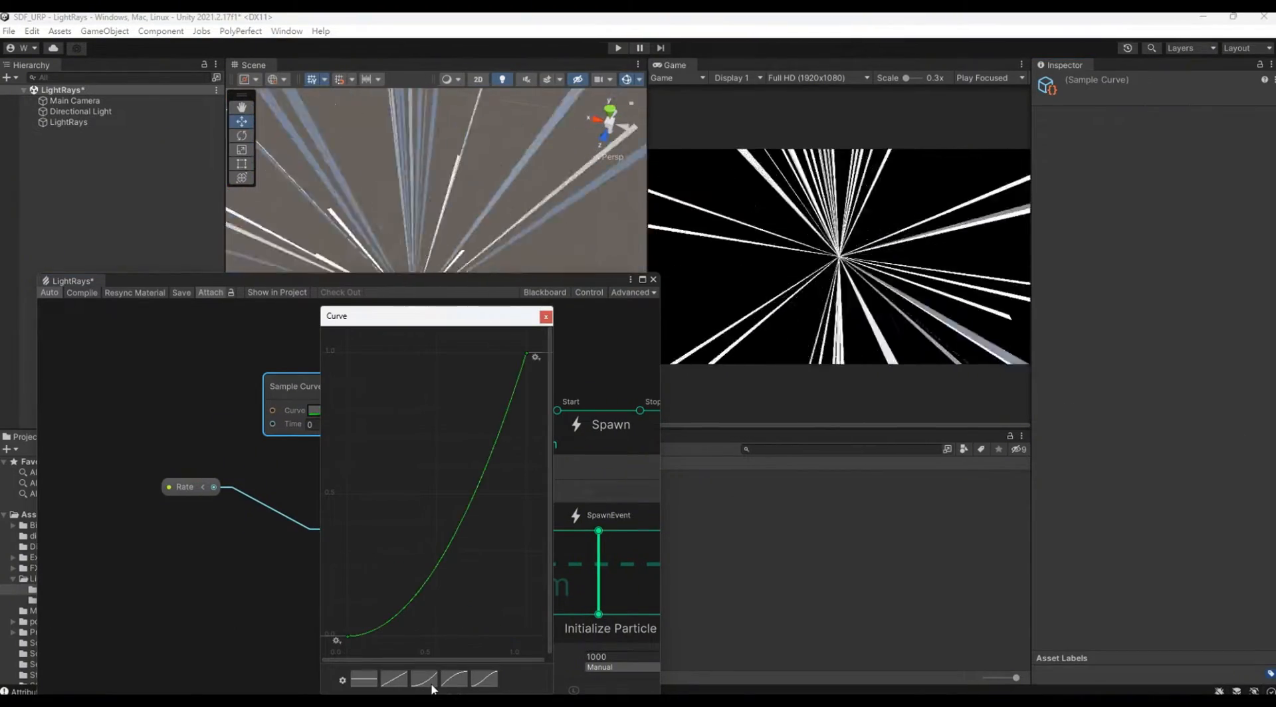
pyautogui.click(545, 317)
# Step: Route Rate through the Sample Curve's Time input into Multiply's A input, and set Rate to 0.141 on the LightRays object
pyautogui.moveTo(213, 487); pyautogui.dragTo(273, 424)
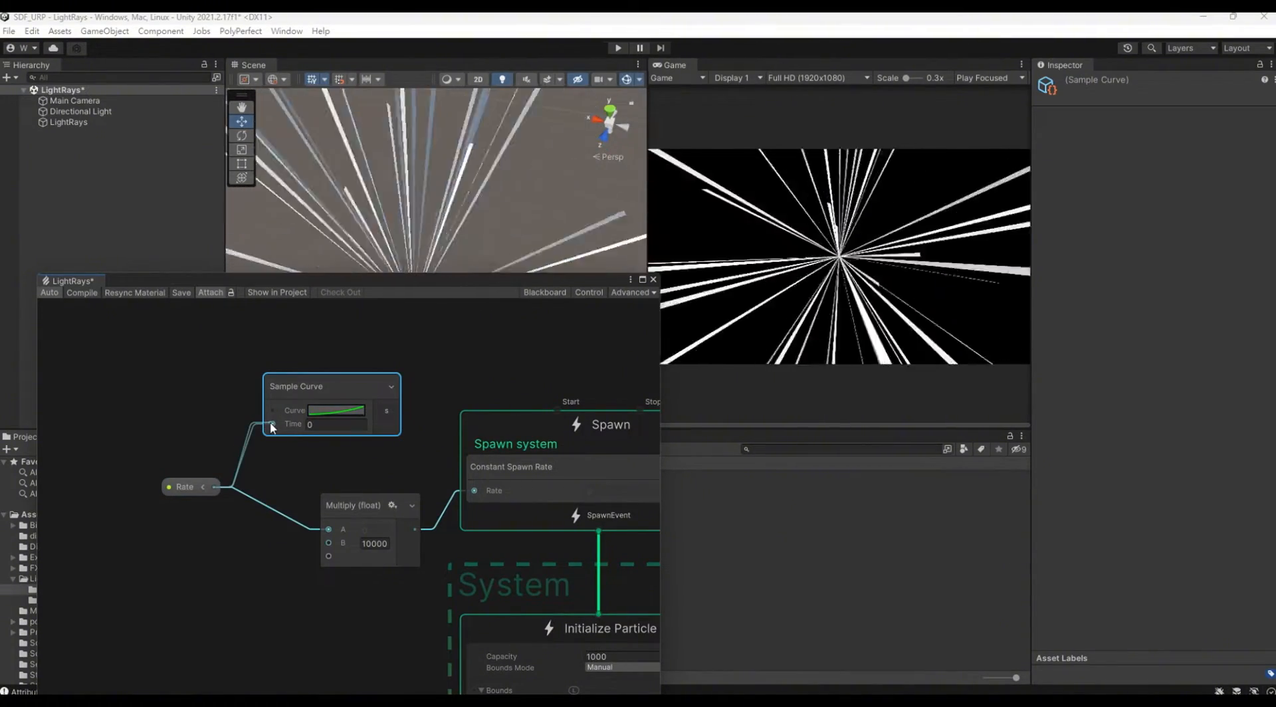
pyautogui.moveTo(392, 411); pyautogui.dragTo(327, 529)
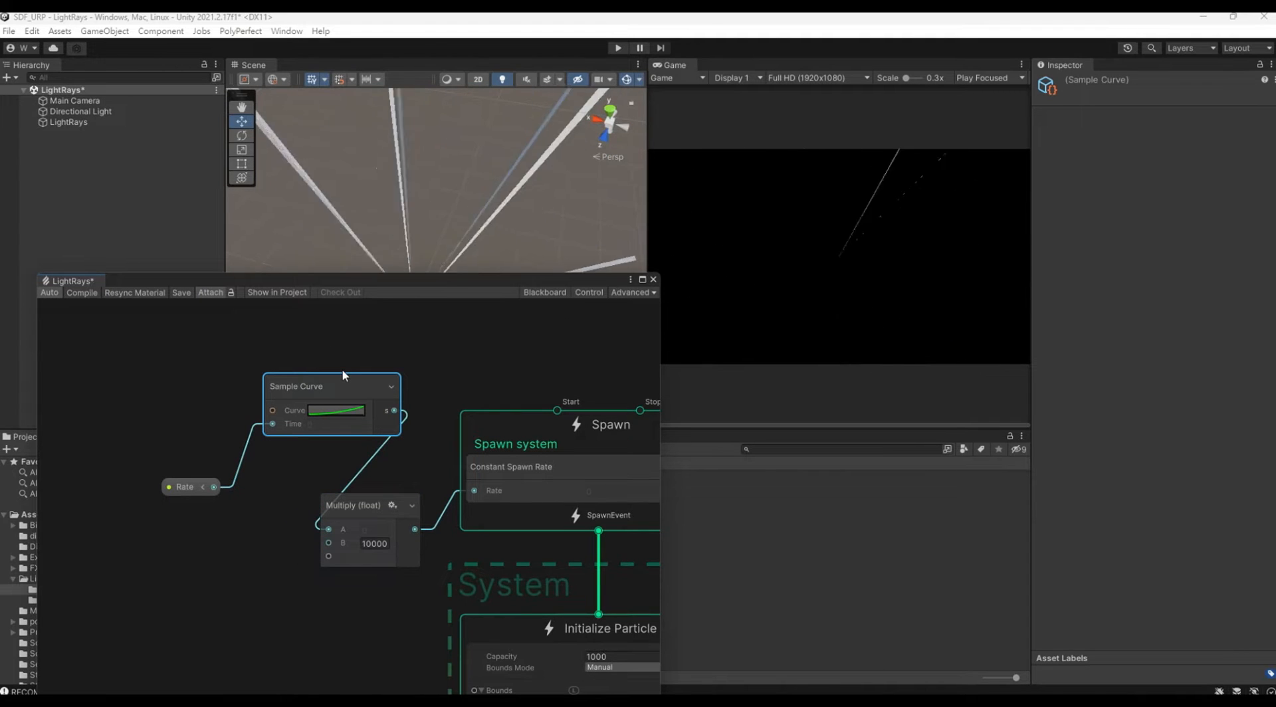
pyautogui.click(85, 121)
pyautogui.moveTo(1157, 407)
pyautogui.mouseDown()
pyautogui.moveTo(1140, 407)
pyautogui.moveTo(1219, 408)
pyautogui.moveTo(1158, 412)
pyautogui.mouseUp()
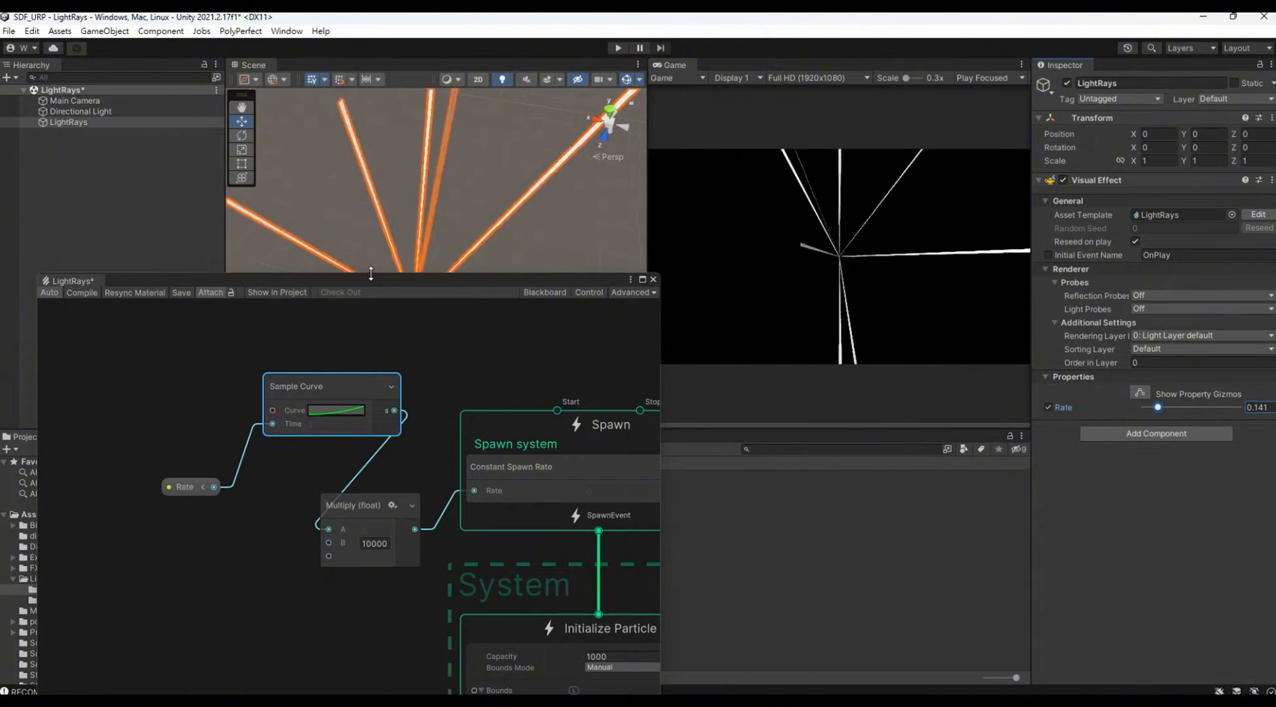
# Step: Set the blend mode of the Output Particle URP Lit Mesh context to Opaque
pyautogui.moveTo(377, 282); pyautogui.dragTo(358, 128)
pyautogui.scroll(-3, 258, 341)
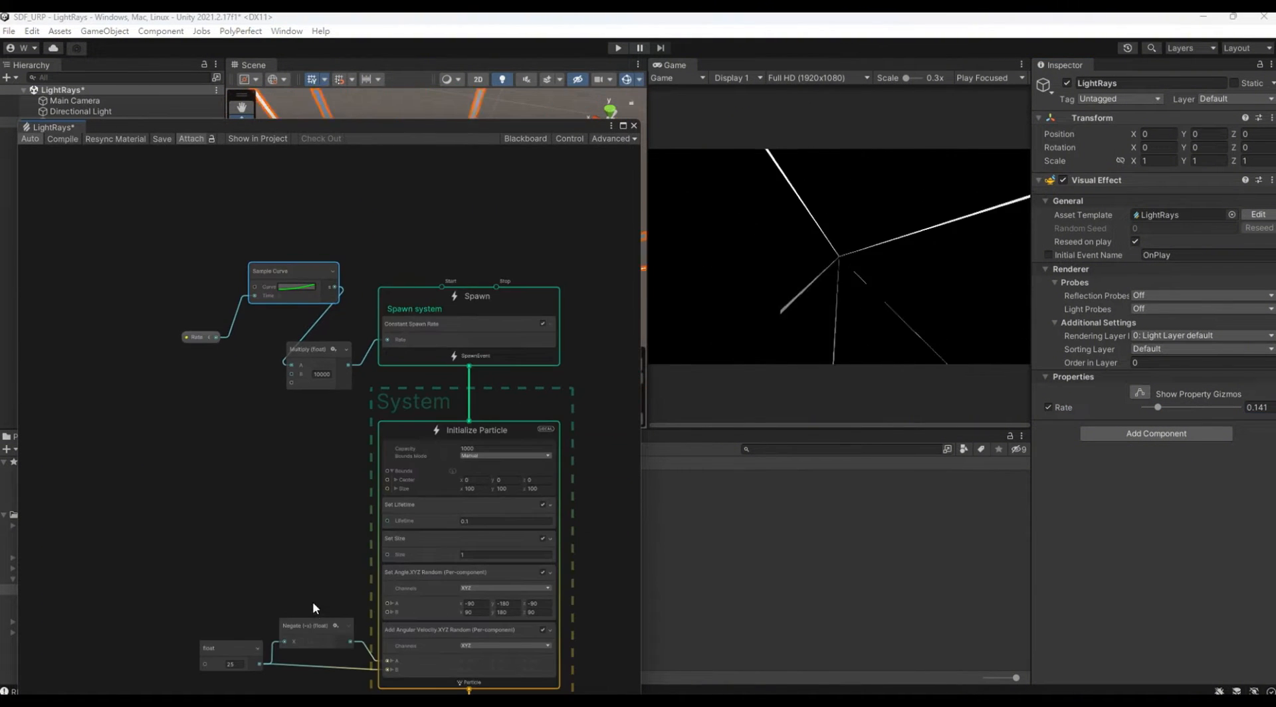
pyautogui.moveTo(312, 598); pyautogui.dragTo(284, 216, button='middle')
pyautogui.moveTo(298, 438); pyautogui.dragTo(285, 416, button='middle')
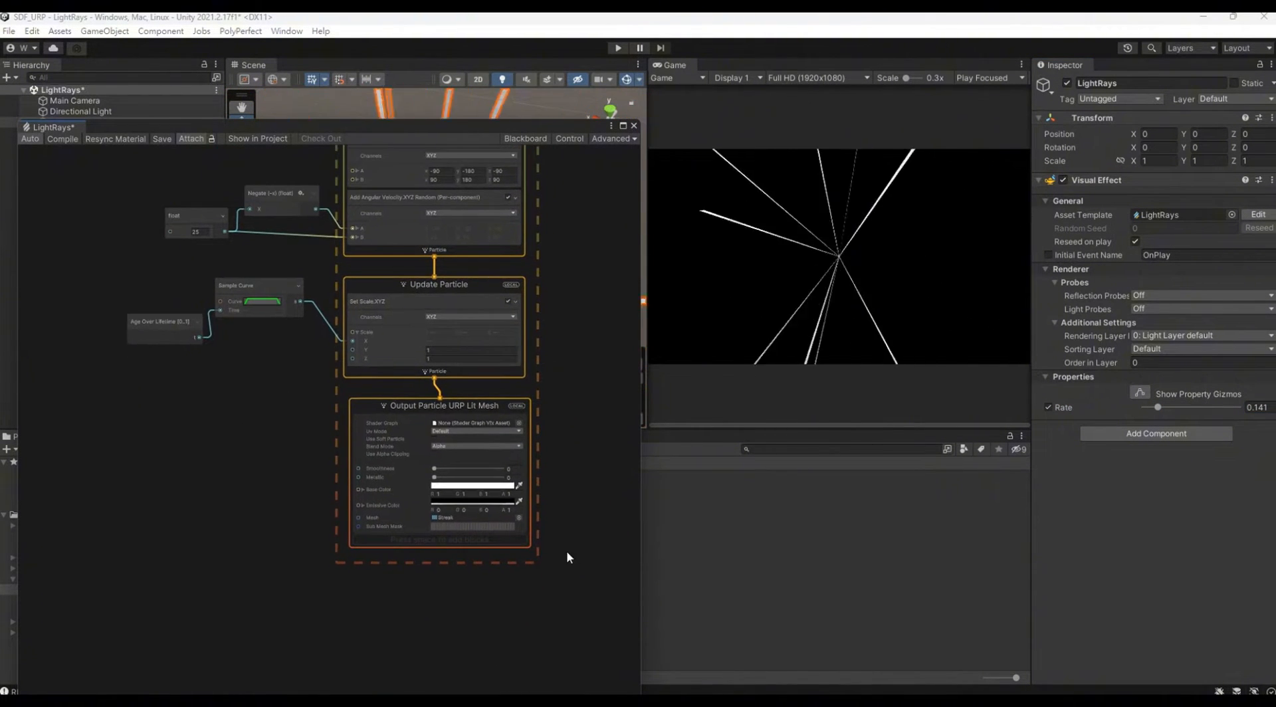
pyautogui.scroll(3, 566, 550)
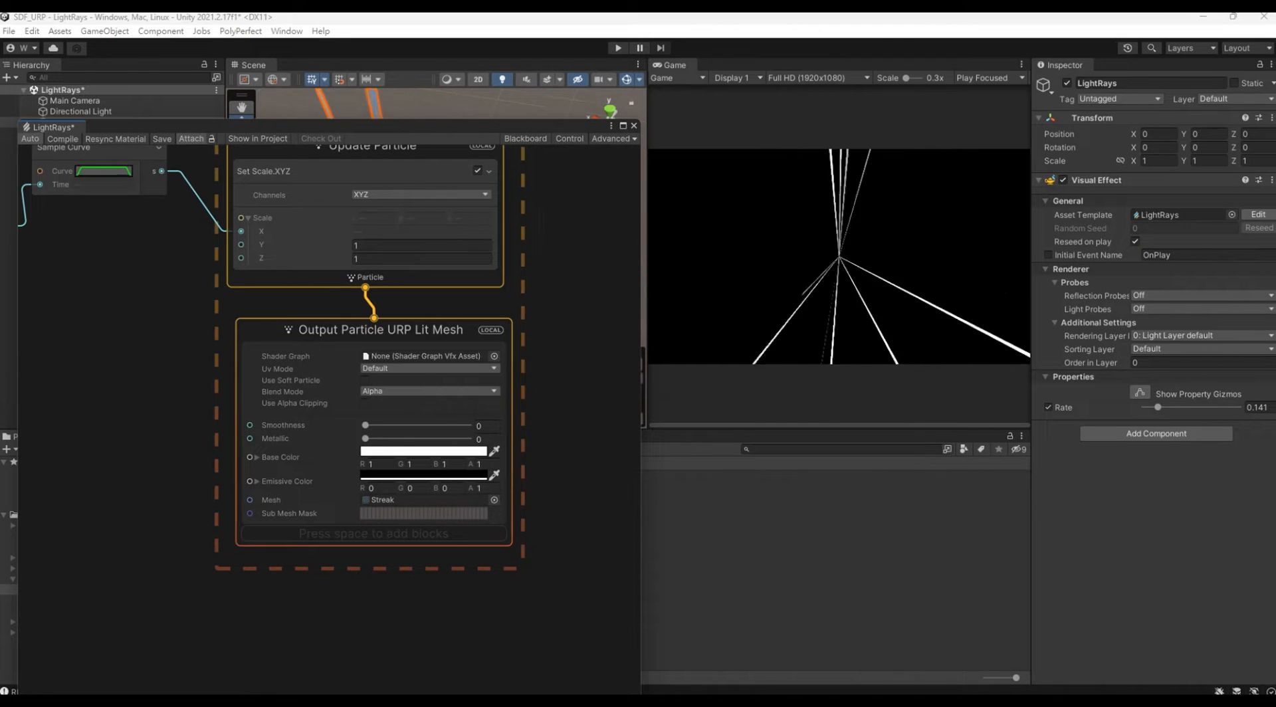
pyautogui.scroll(1, 383, 445)
pyautogui.click(386, 384)
pyautogui.click(392, 443)
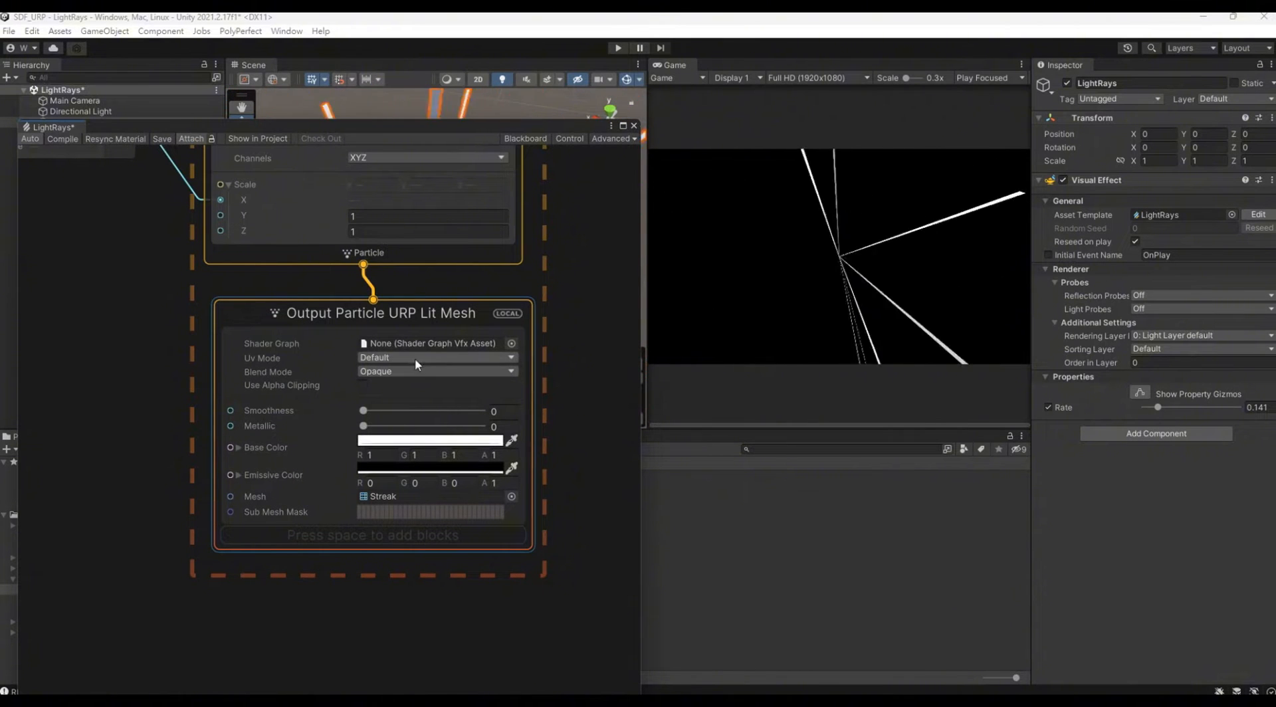
# Step: Make the output mesh's base color black and its emissive color white with an HDR intensity of 3.5
pyautogui.click(478, 441)
pyautogui.moveTo(536, 470); pyautogui.dragTo(513, 521)
pyautogui.click(386, 474)
pyautogui.moveTo(465, 445); pyautogui.dragTo(379, 376)
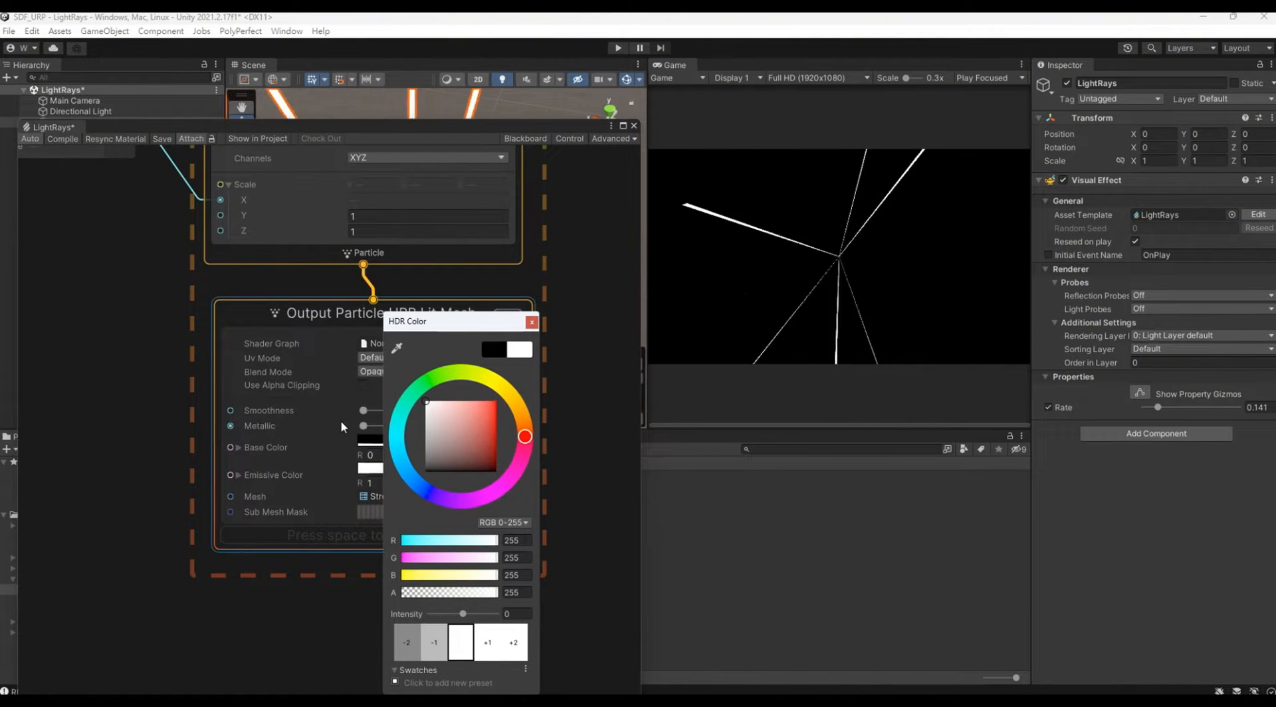
pyautogui.moveTo(464, 614); pyautogui.dragTo(476, 615)
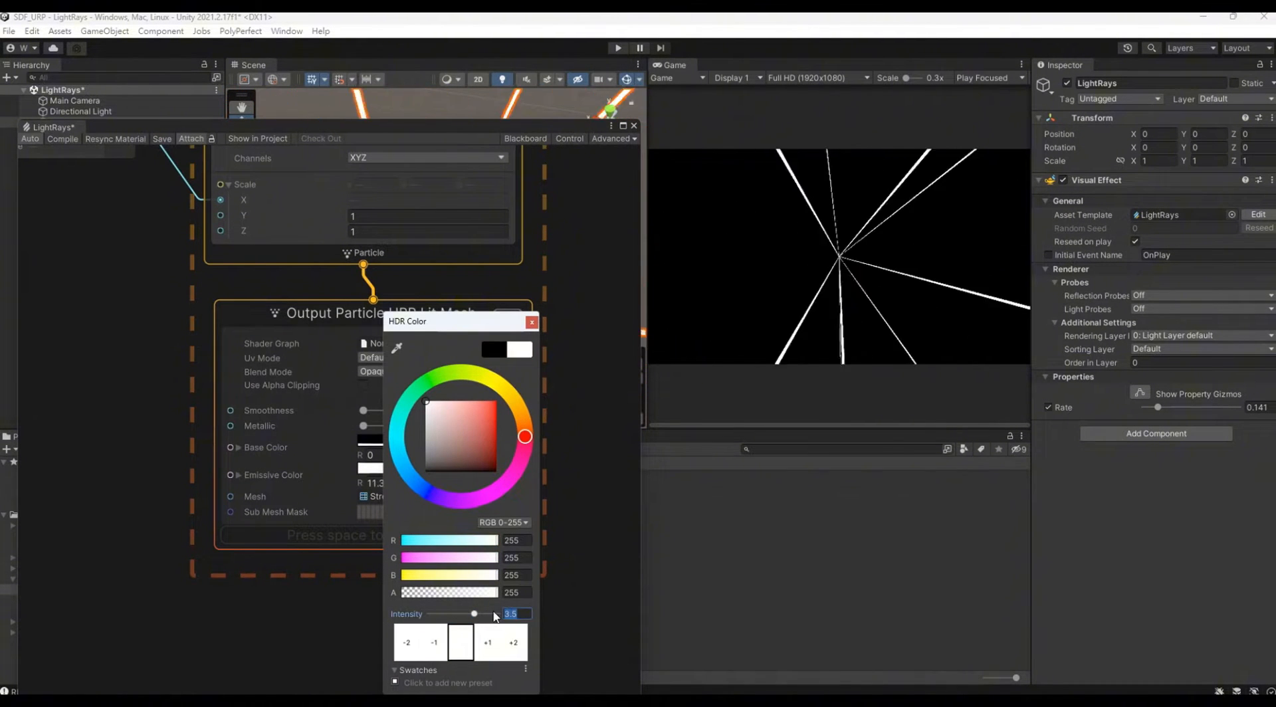
pyautogui.click(585, 460)
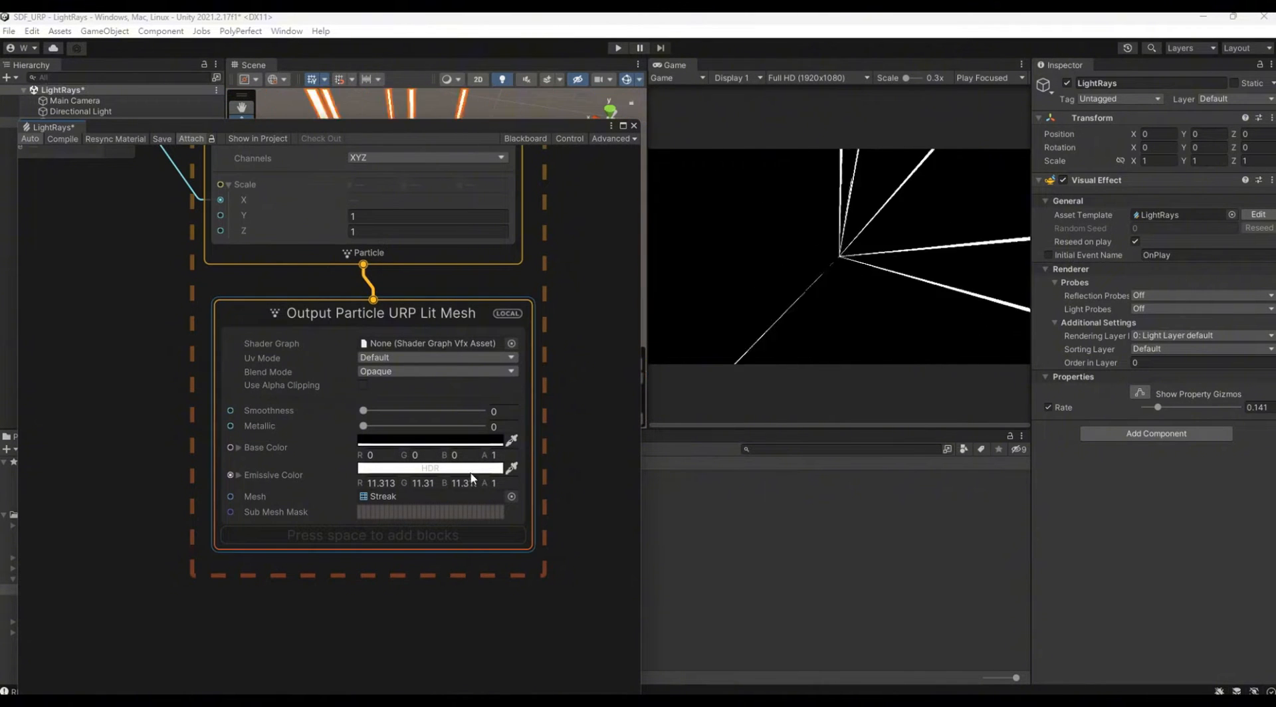
# Step: Add a Global Volume to the scene and create a new volume profile for it
pyautogui.moveTo(460, 122); pyautogui.dragTo(472, 418)
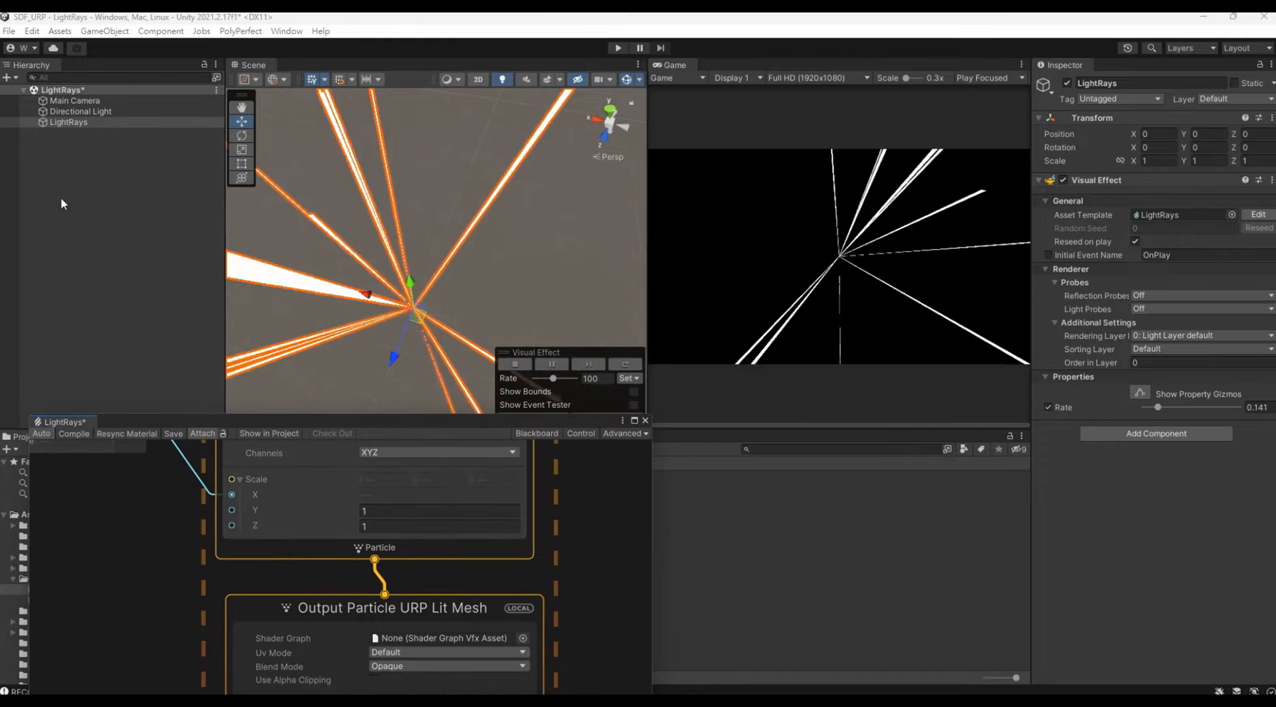
pyautogui.click(81, 145)
pyautogui.rightClick(83, 152)
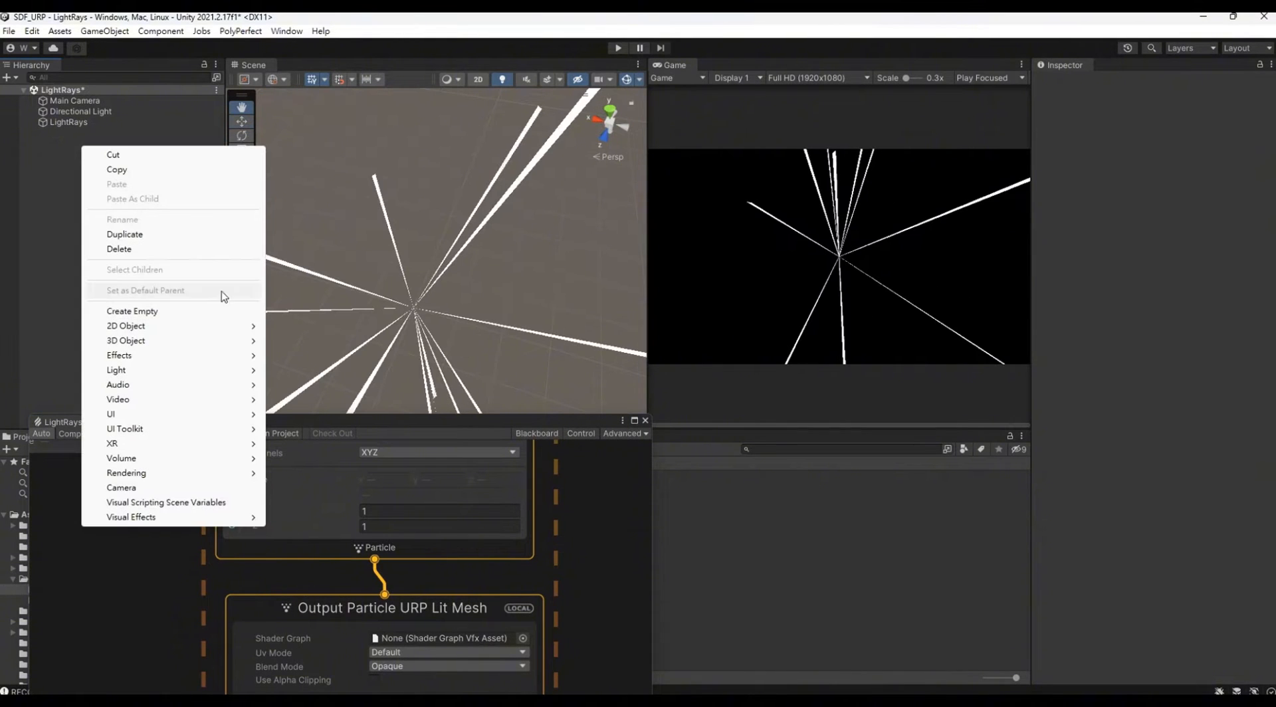
pyautogui.moveTo(237, 463)
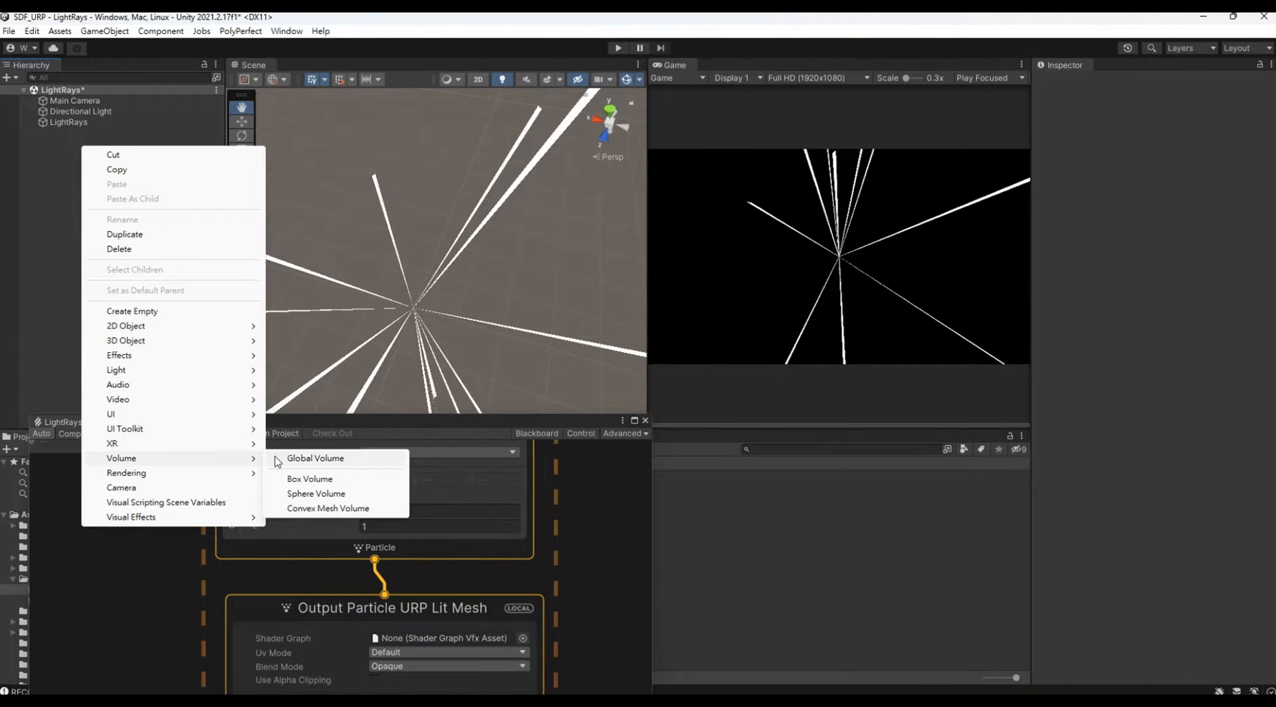
pyautogui.click(308, 458)
pyautogui.click(115, 130)
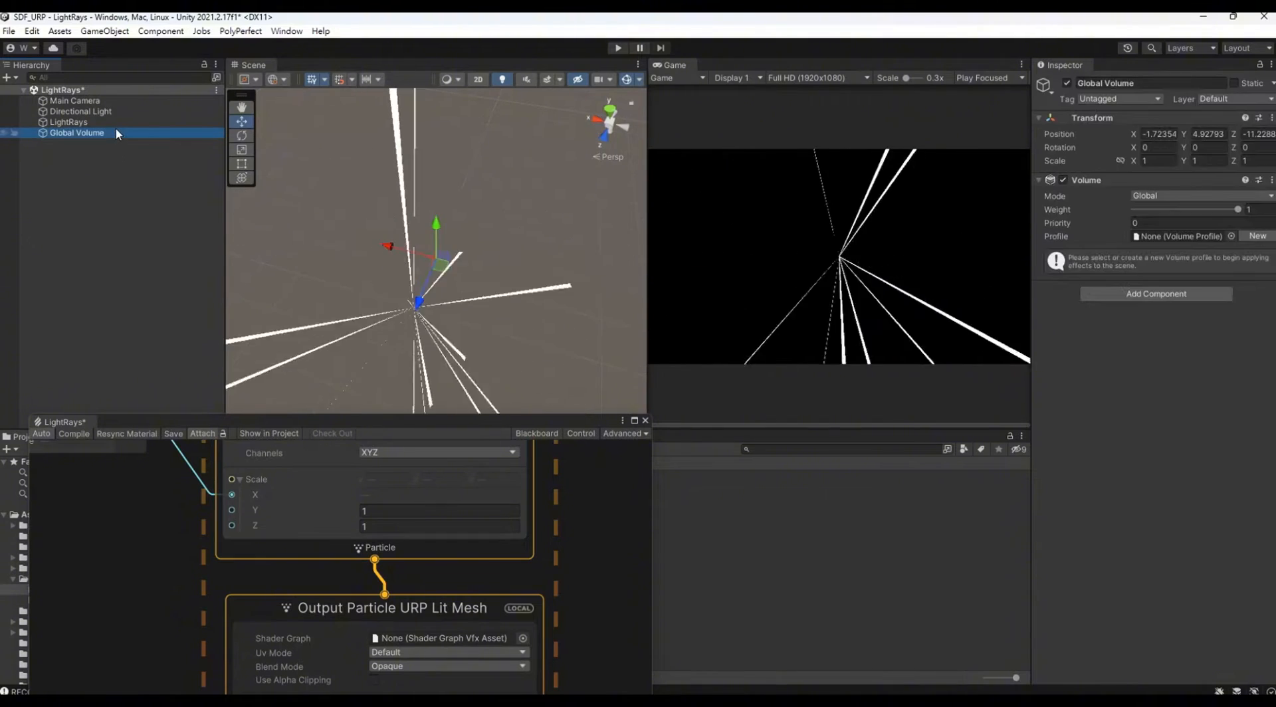
pyautogui.click(1257, 236)
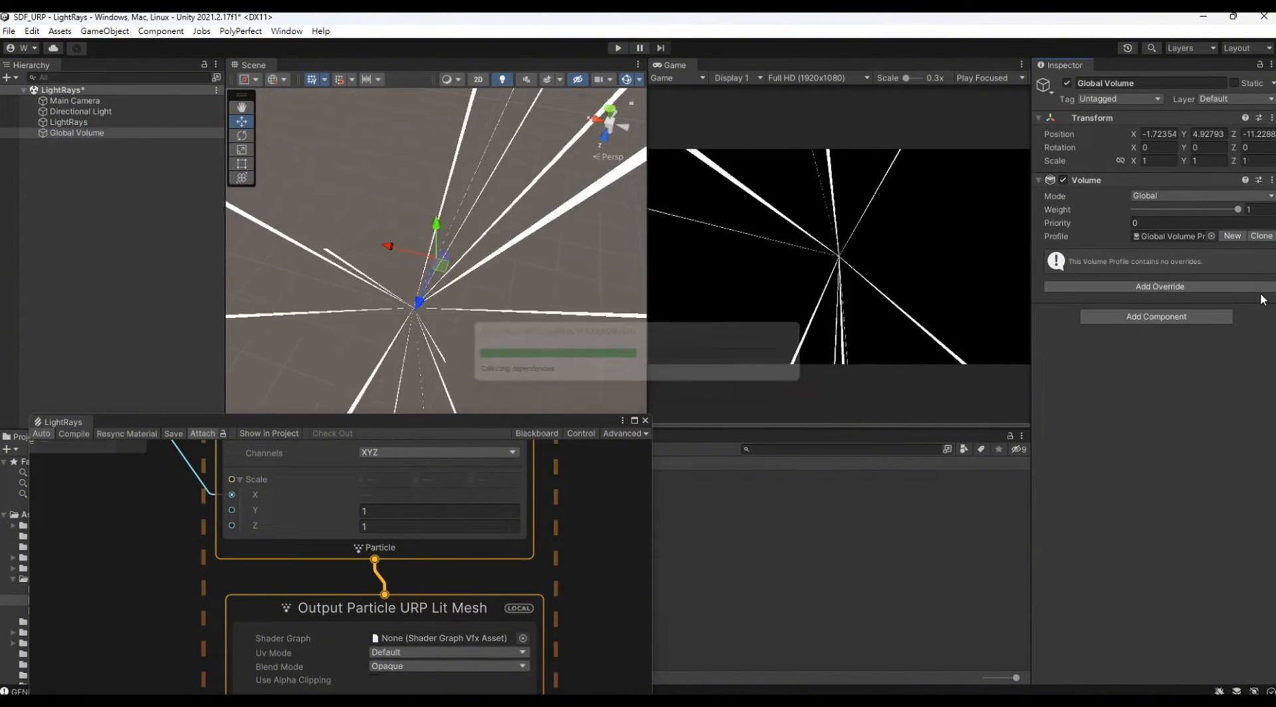
# Step: Add a Bloom override to the Global Volume, enable Threshold and Intensity, and raise the Intensity to about 2.7
pyautogui.click(1161, 288)
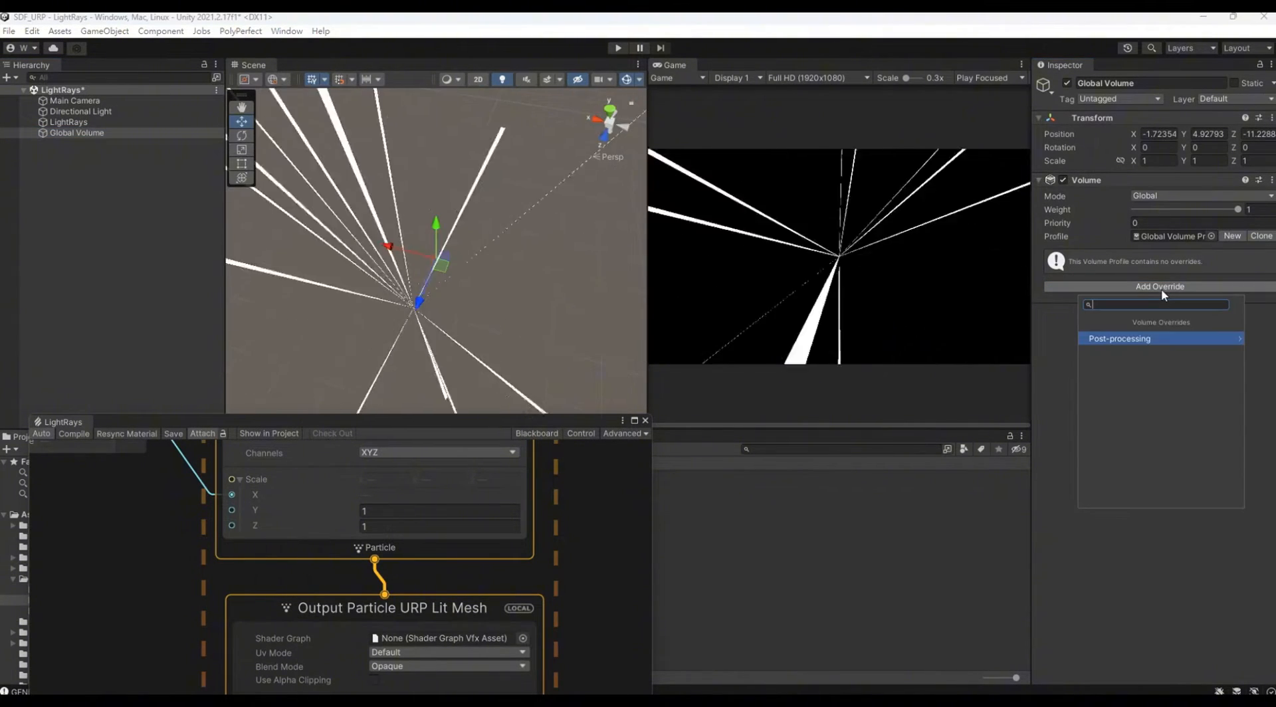
pyautogui.write('bl')
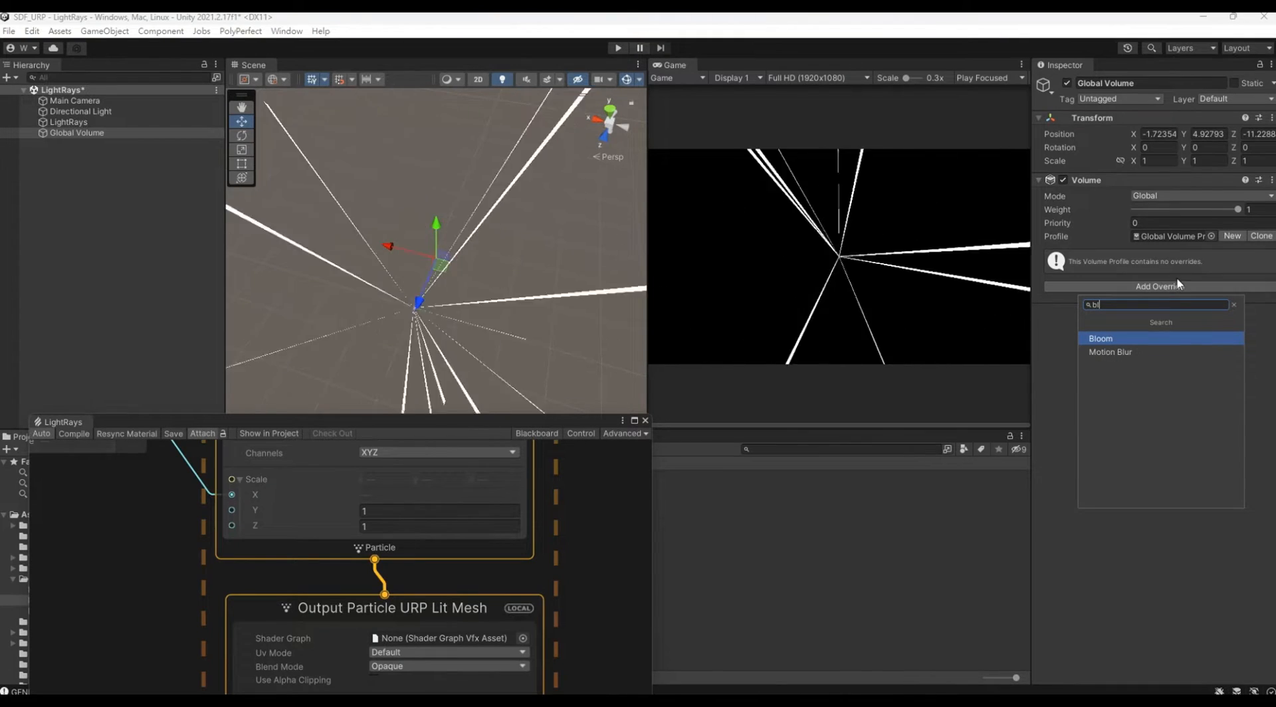
pyautogui.click(1163, 343)
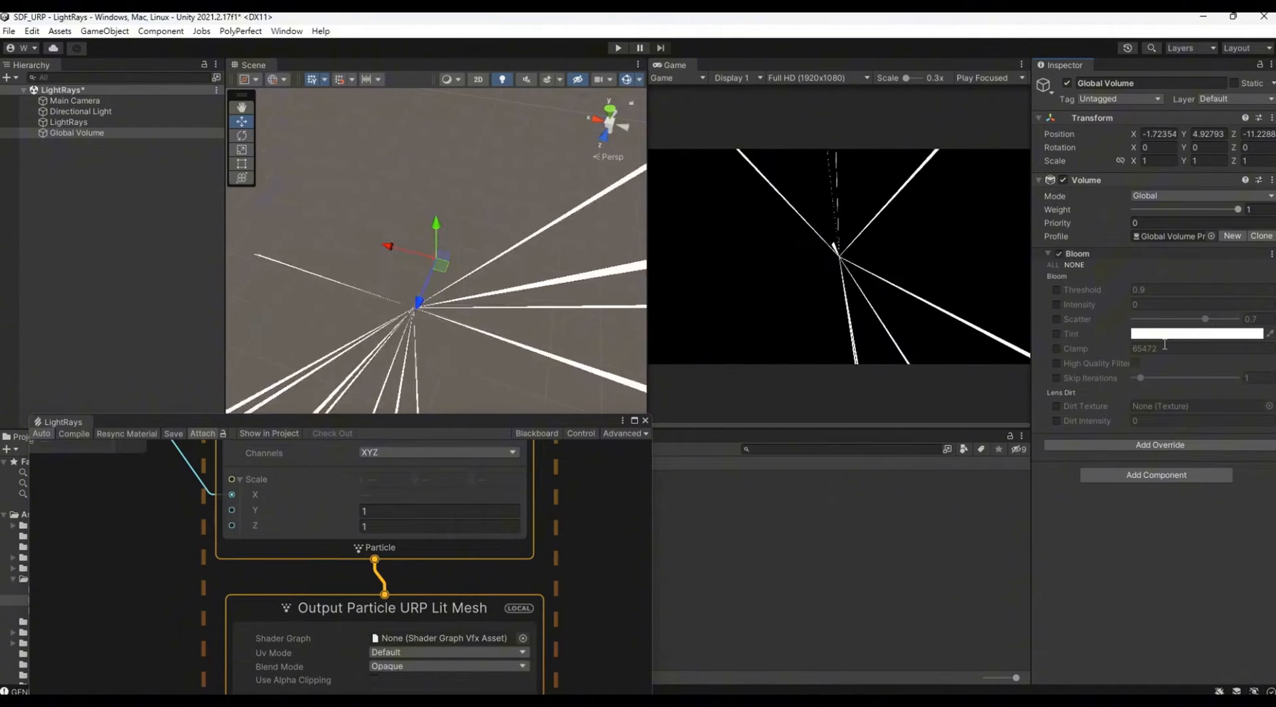
pyautogui.click(1057, 290)
pyautogui.click(1056, 304)
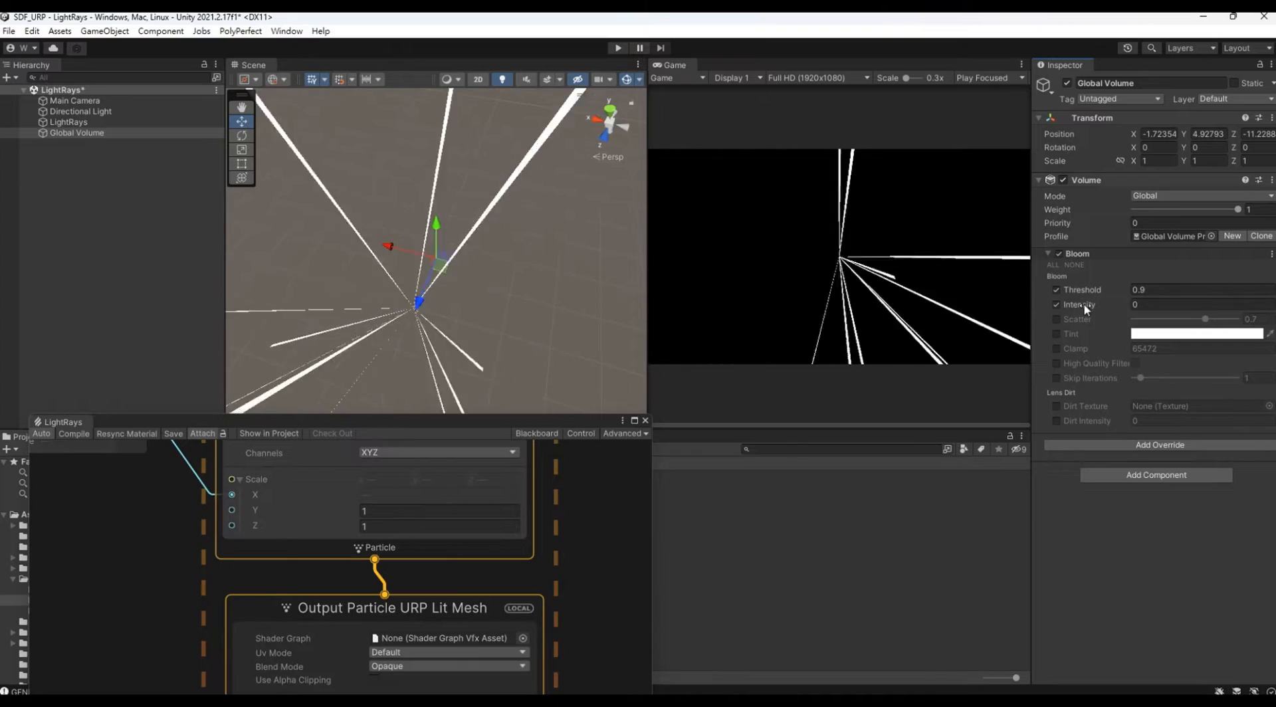
pyautogui.moveTo(1080, 305); pyautogui.dragTo(1144, 303)
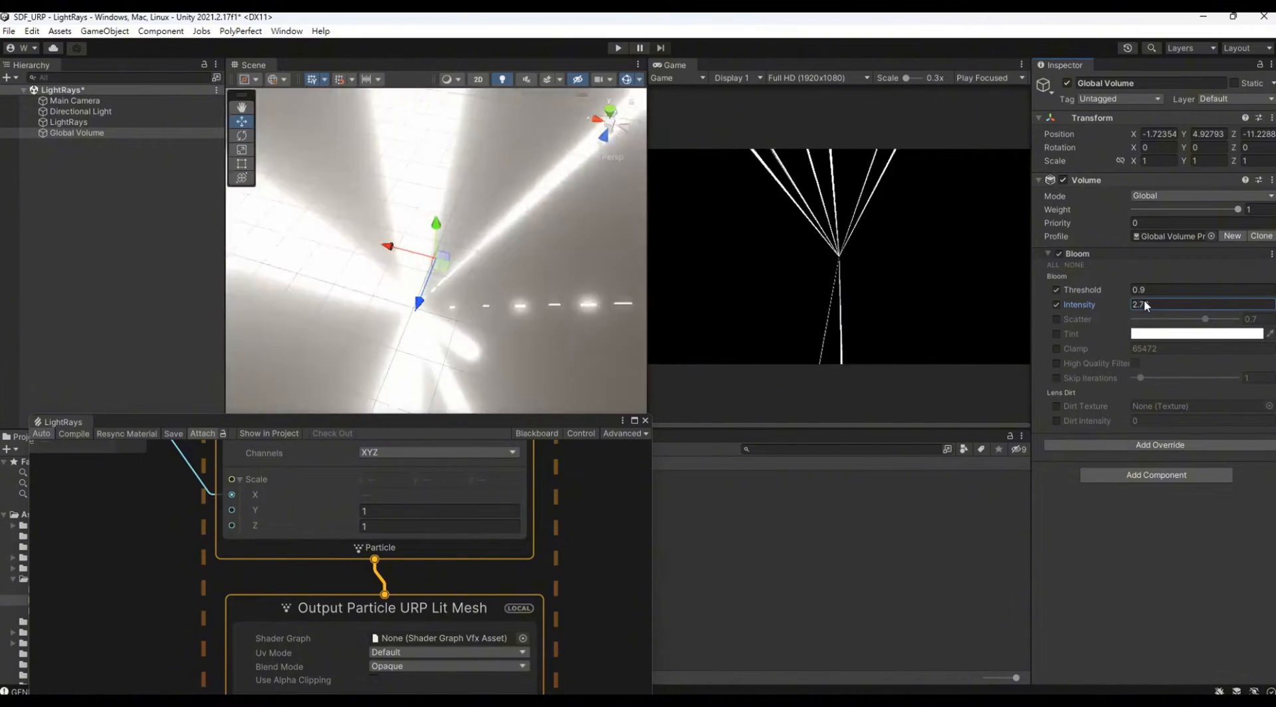
# Step: Enable Post Processing on the Main Camera
pyautogui.click(111, 97)
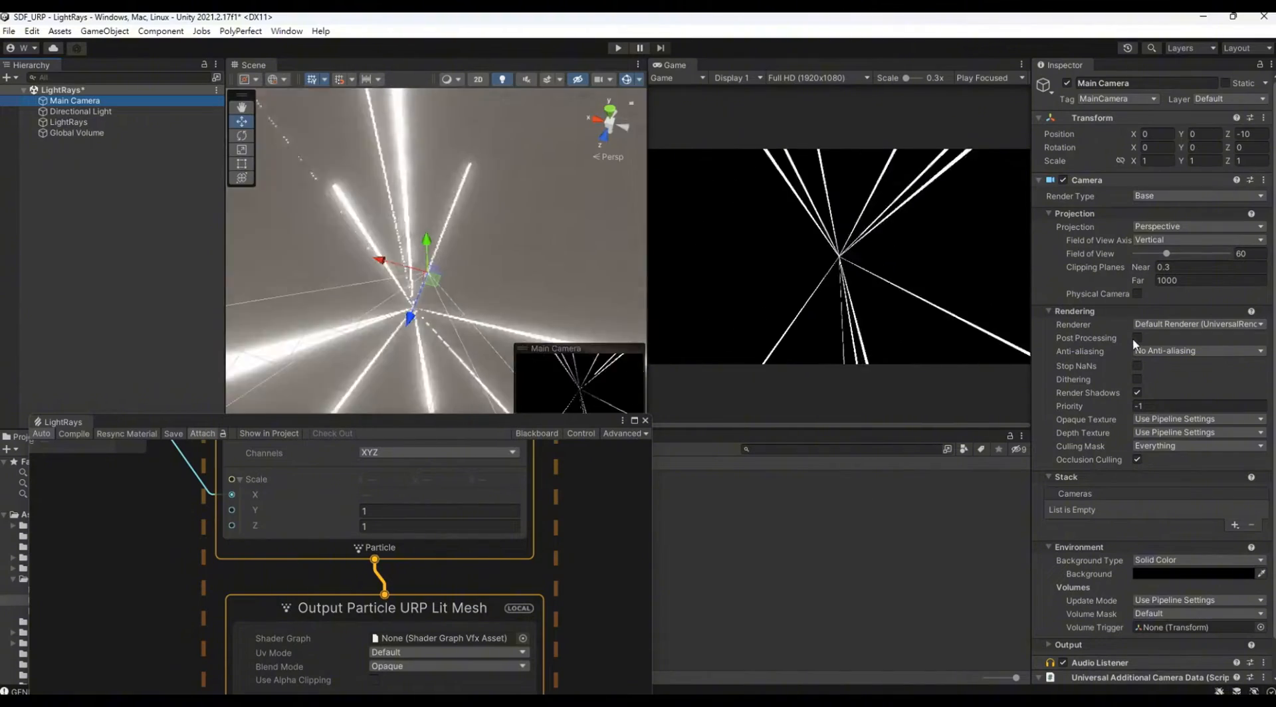
pyautogui.click(1137, 337)
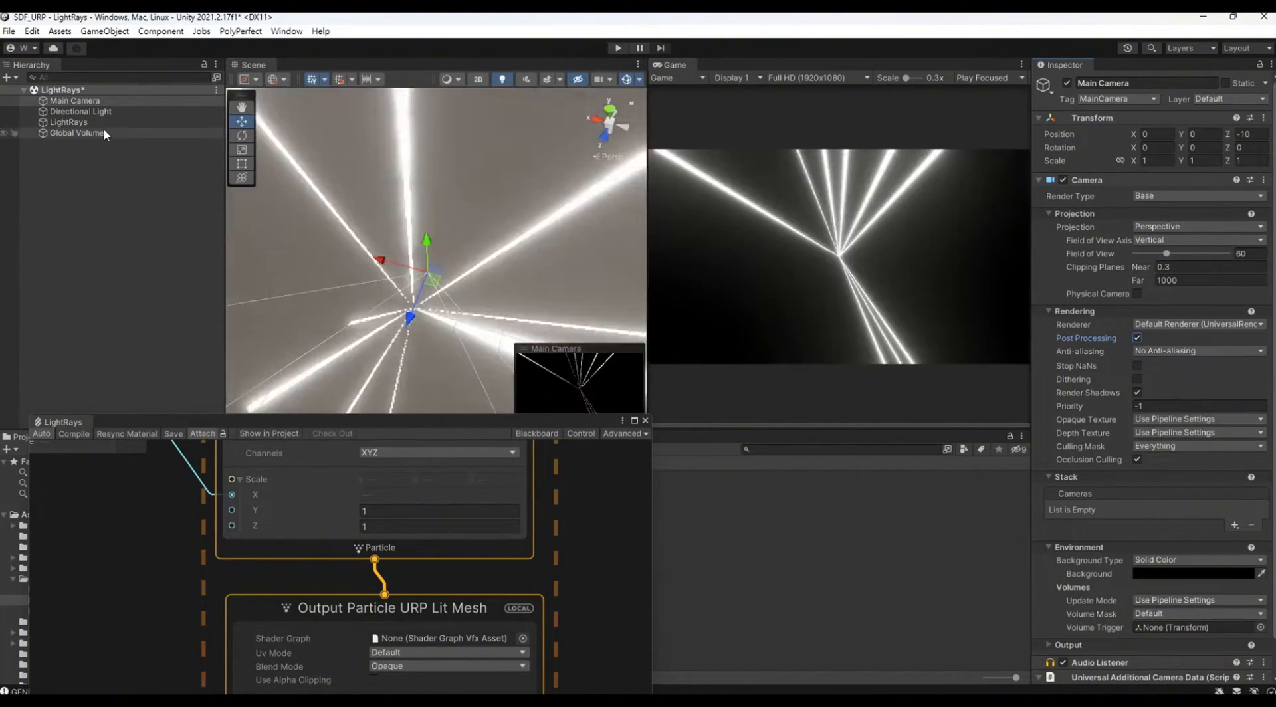
# Step: Set the Global Volume's Bloom Threshold to 2 and its Intensity to 0.2
pyautogui.click(105, 134)
pyautogui.moveTo(1108, 289)
pyautogui.mouseDown()
pyautogui.moveTo(1079, 286)
pyautogui.moveTo(1088, 292)
pyautogui.mouseUp()
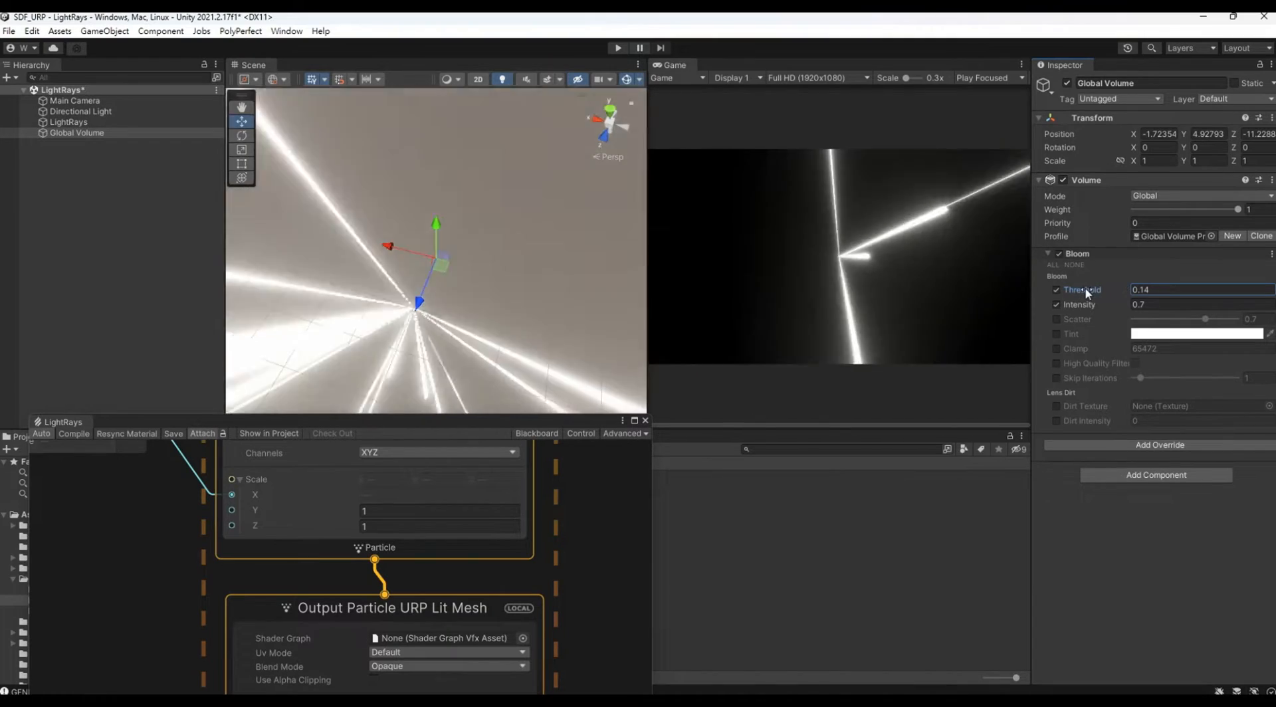
pyautogui.click(1140, 303)
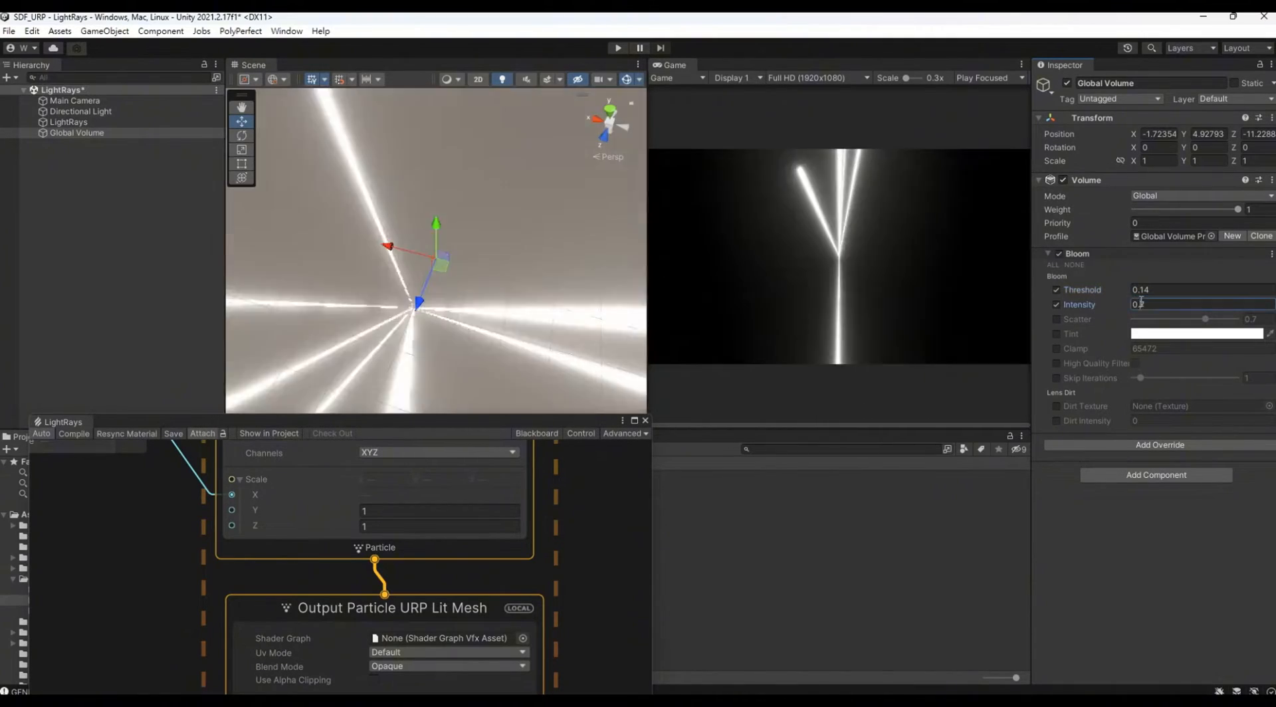
pyautogui.write('.3')
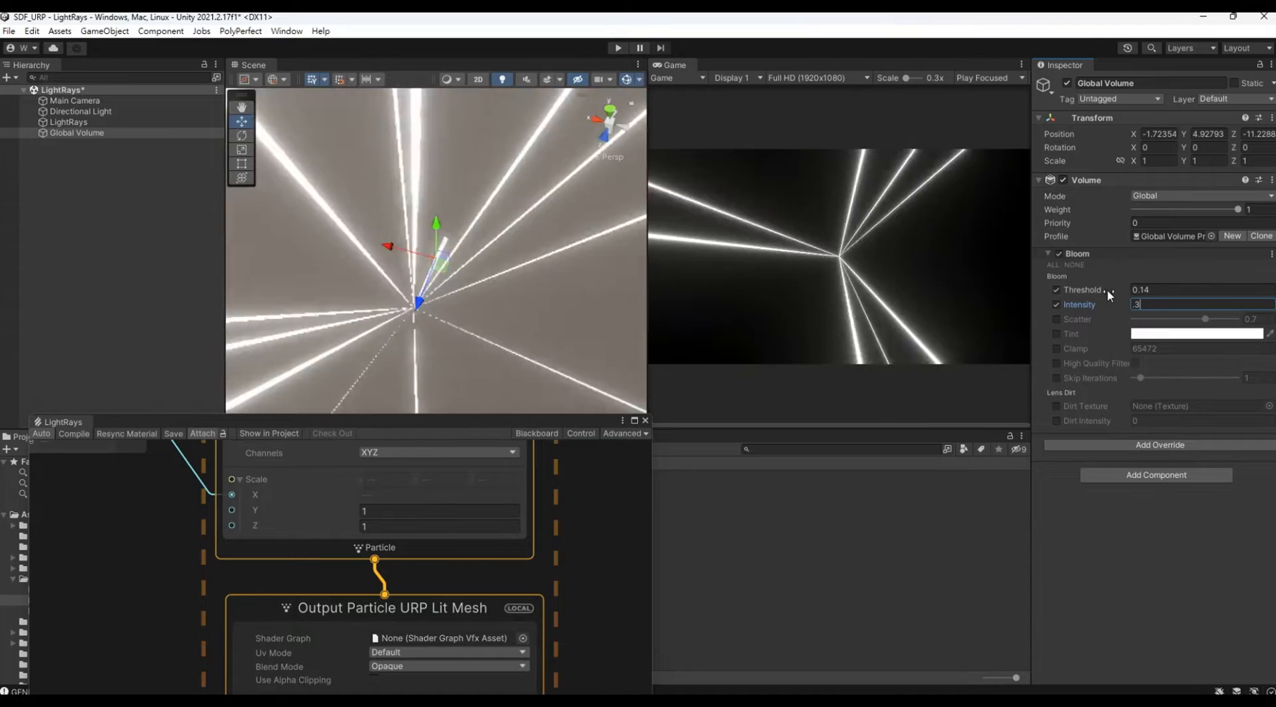
pyautogui.click(1130, 291)
pyautogui.write('3.1')
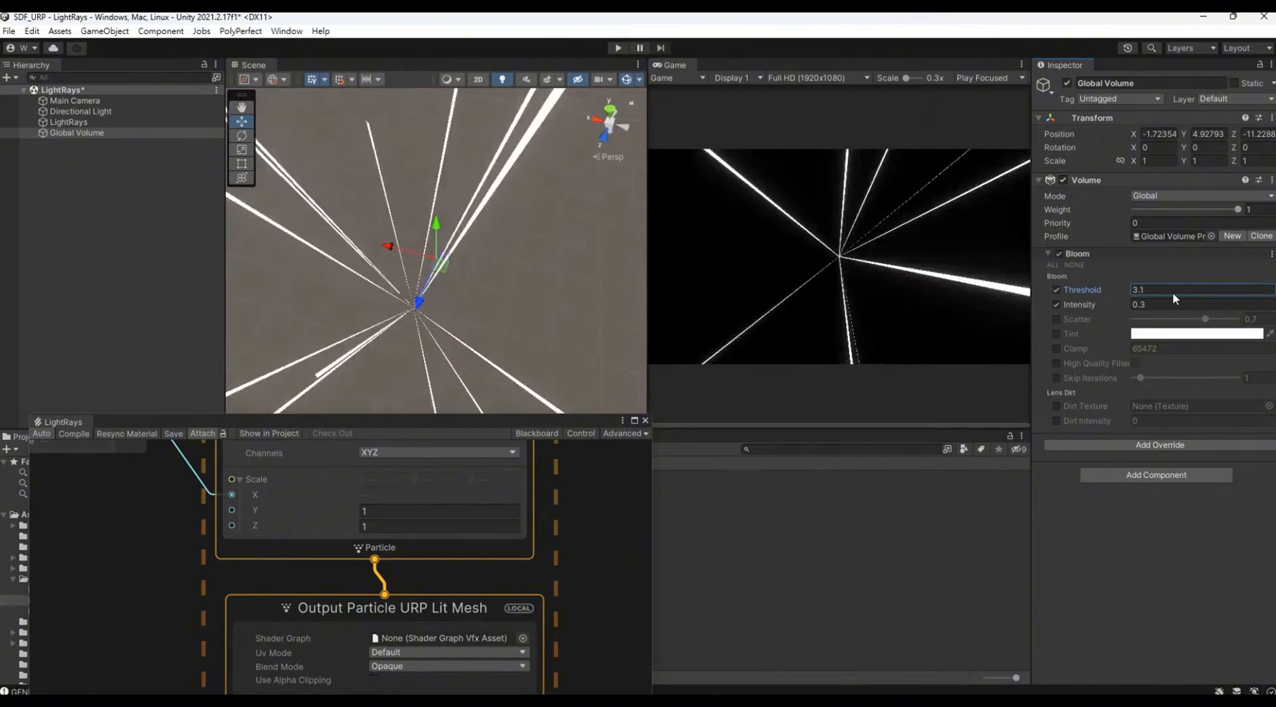
pyautogui.press('BackSpace')
pyautogui.press('BackSpace')
pyautogui.press('BackSpace')
pyautogui.write('2')
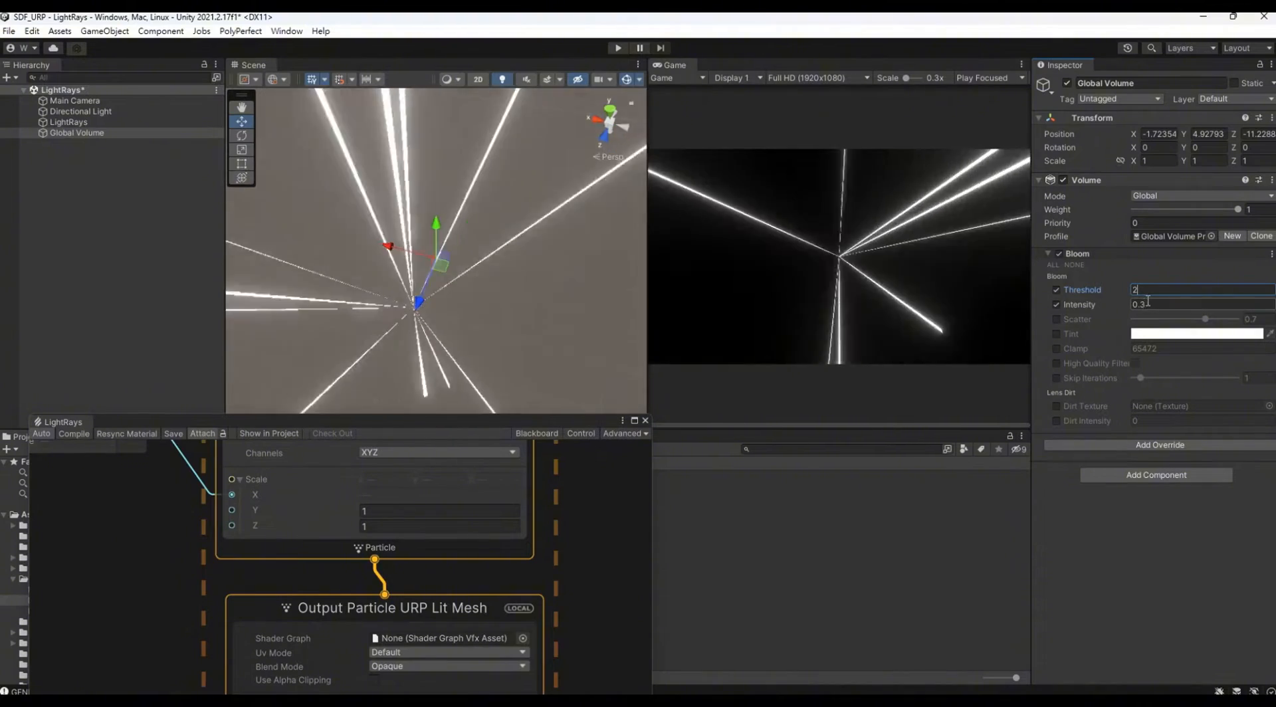
pyautogui.click(1149, 305)
pyautogui.write('0.2')
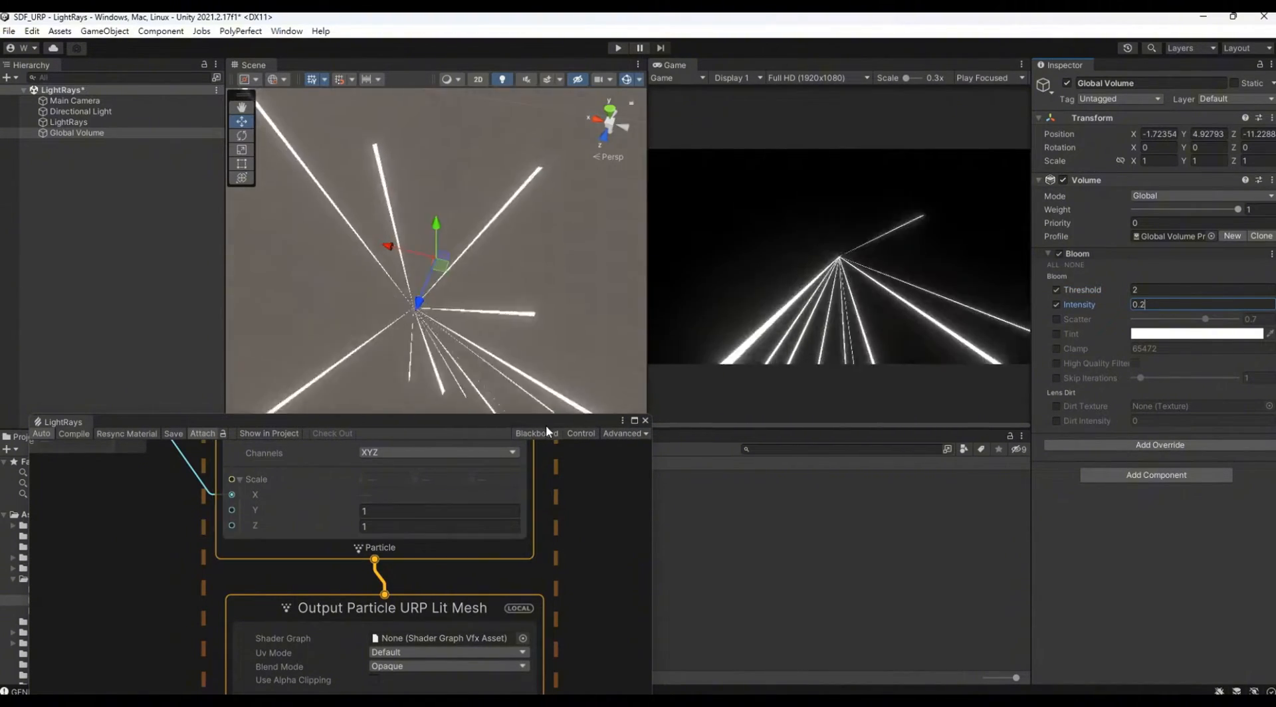
# Step: Set the HDR intensity of the output mesh's emissive color to 3.5
pyautogui.moveTo(545, 424); pyautogui.dragTo(585, 60)
pyautogui.click(472, 399)
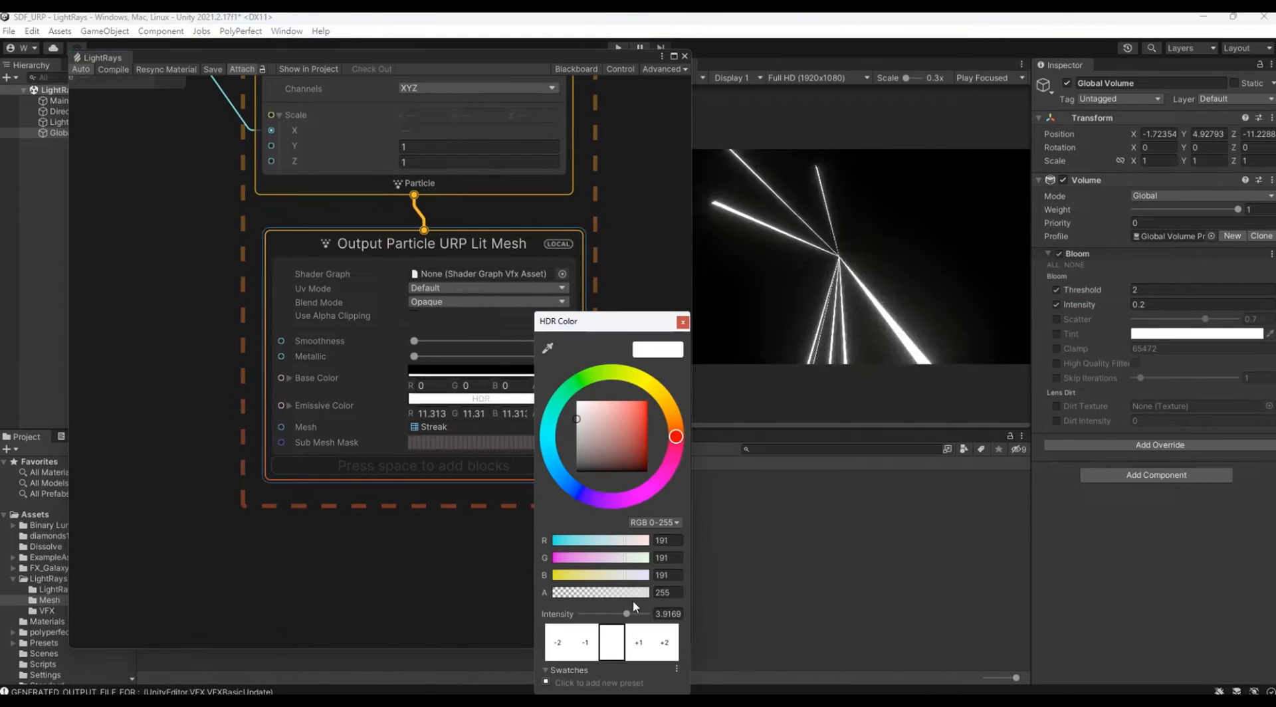
pyautogui.click(674, 616)
pyautogui.write('3.5')
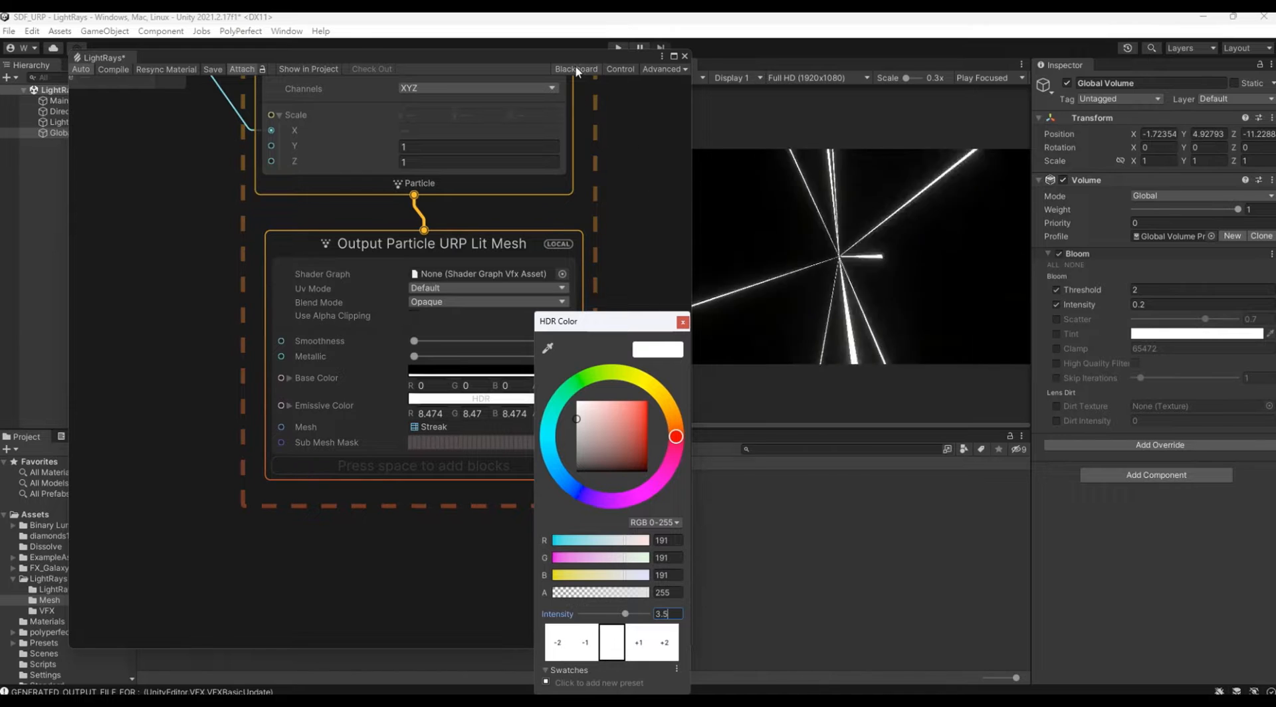
# Step: Try a golden-orange emissive color on the output mesh and return it to white
pyautogui.moveTo(668, 400); pyautogui.dragTo(654, 412)
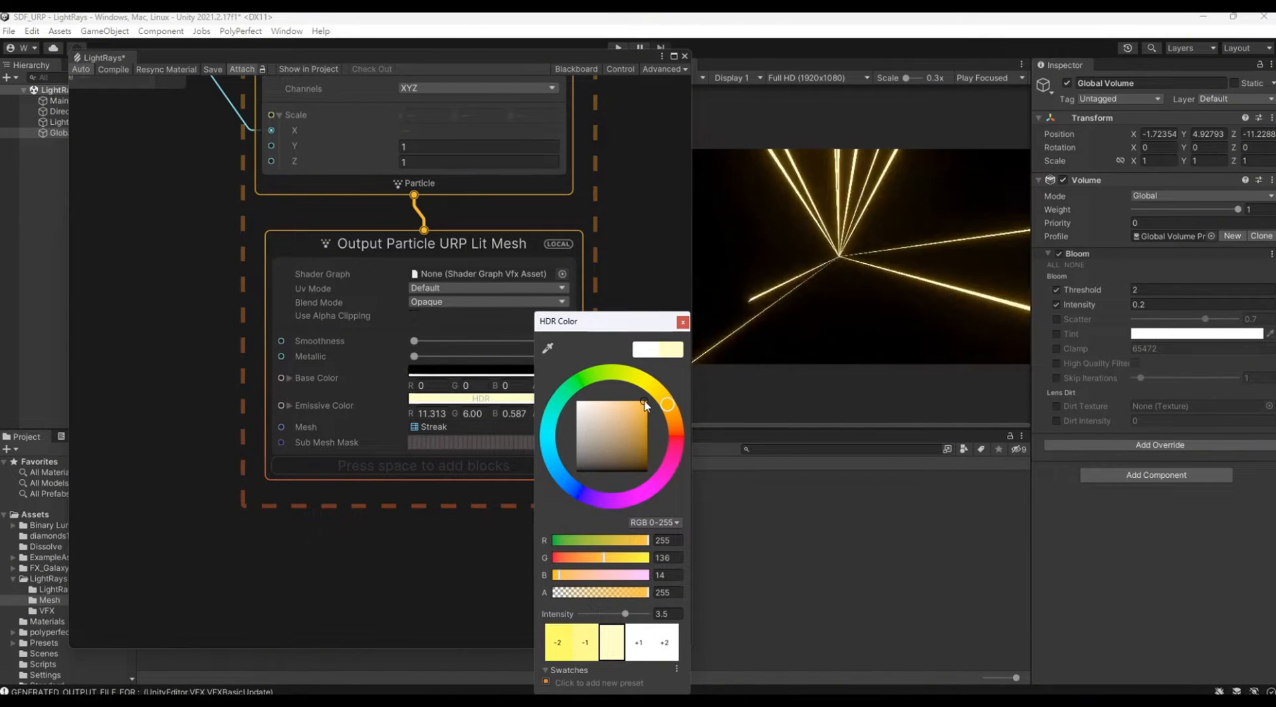
pyautogui.moveTo(622, 423); pyautogui.dragTo(584, 423)
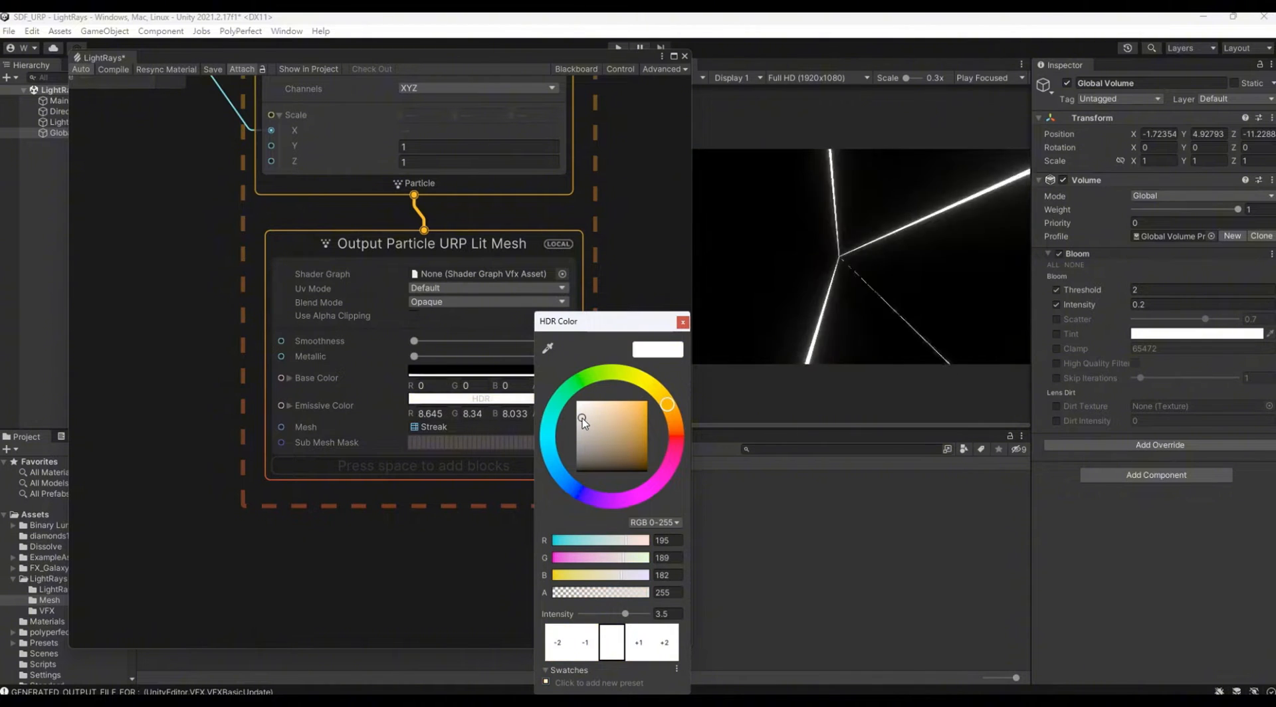
pyautogui.click(636, 226)
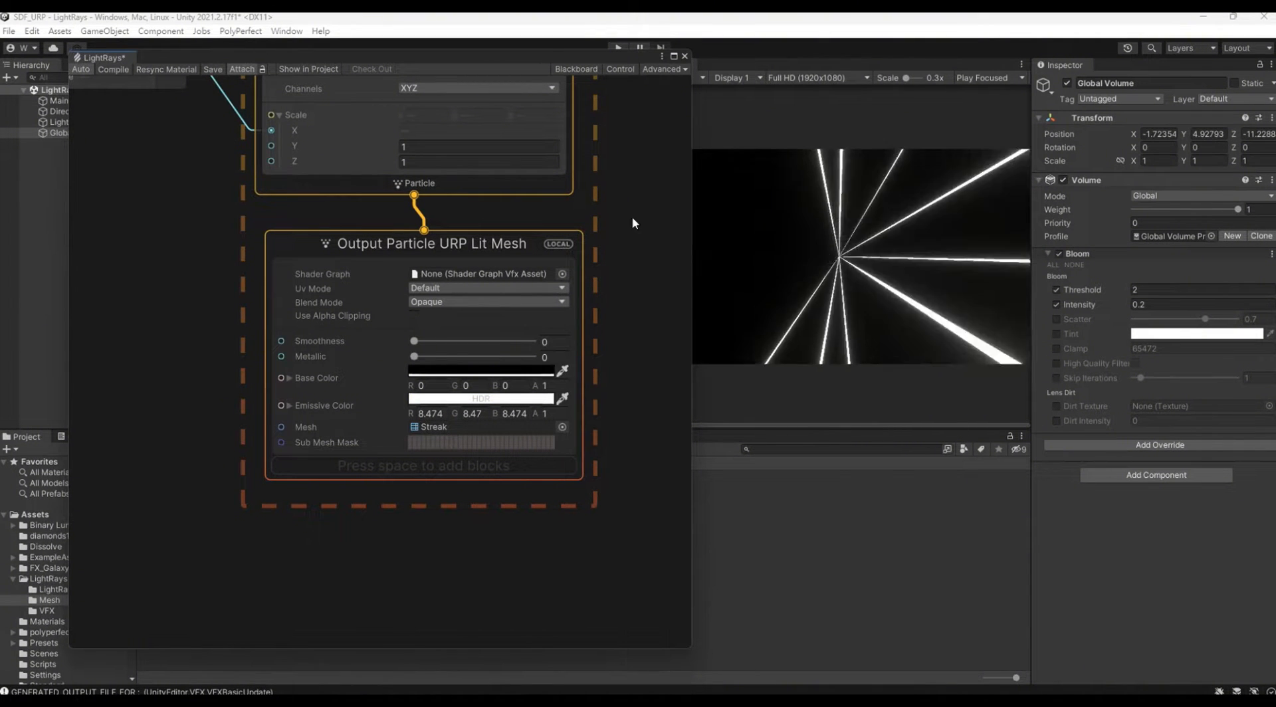
# Step: Add an exposed Color property named Color to the graph and connect it to the output mesh's Emissive Color
pyautogui.moveTo(550, 58); pyautogui.dragTo(565, 61)
pyautogui.click(585, 72)
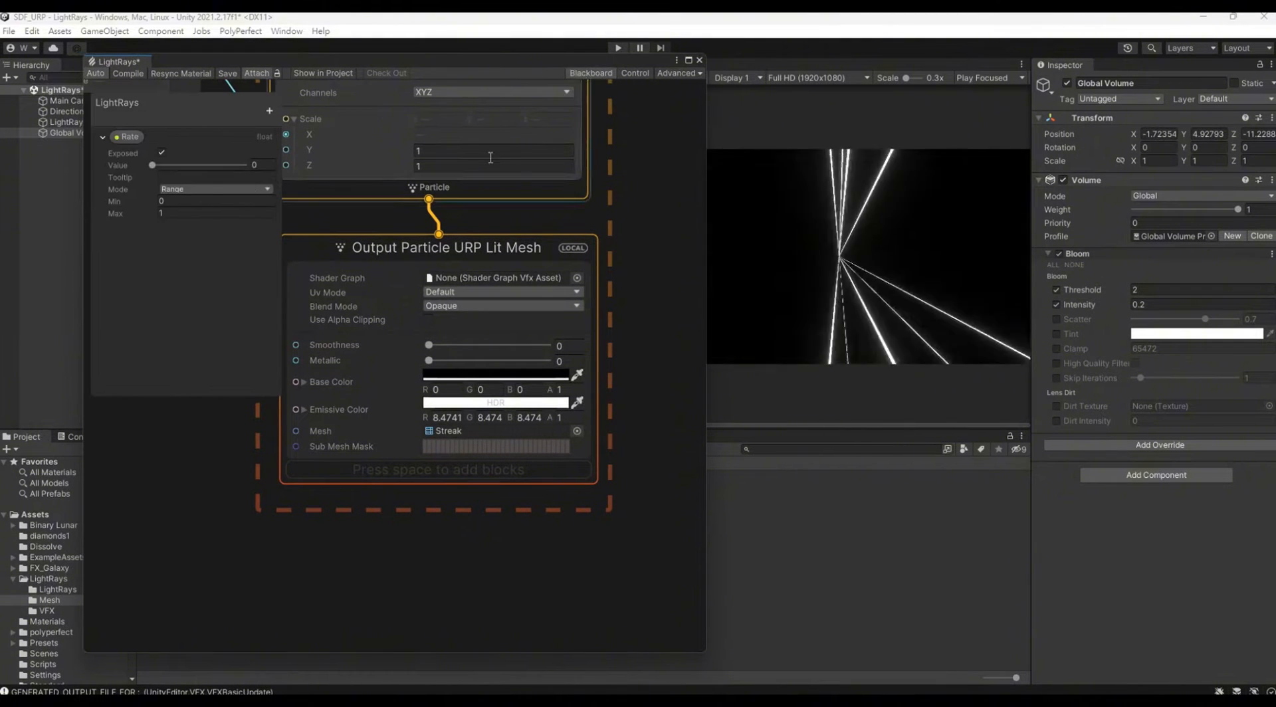
pyautogui.click(270, 111)
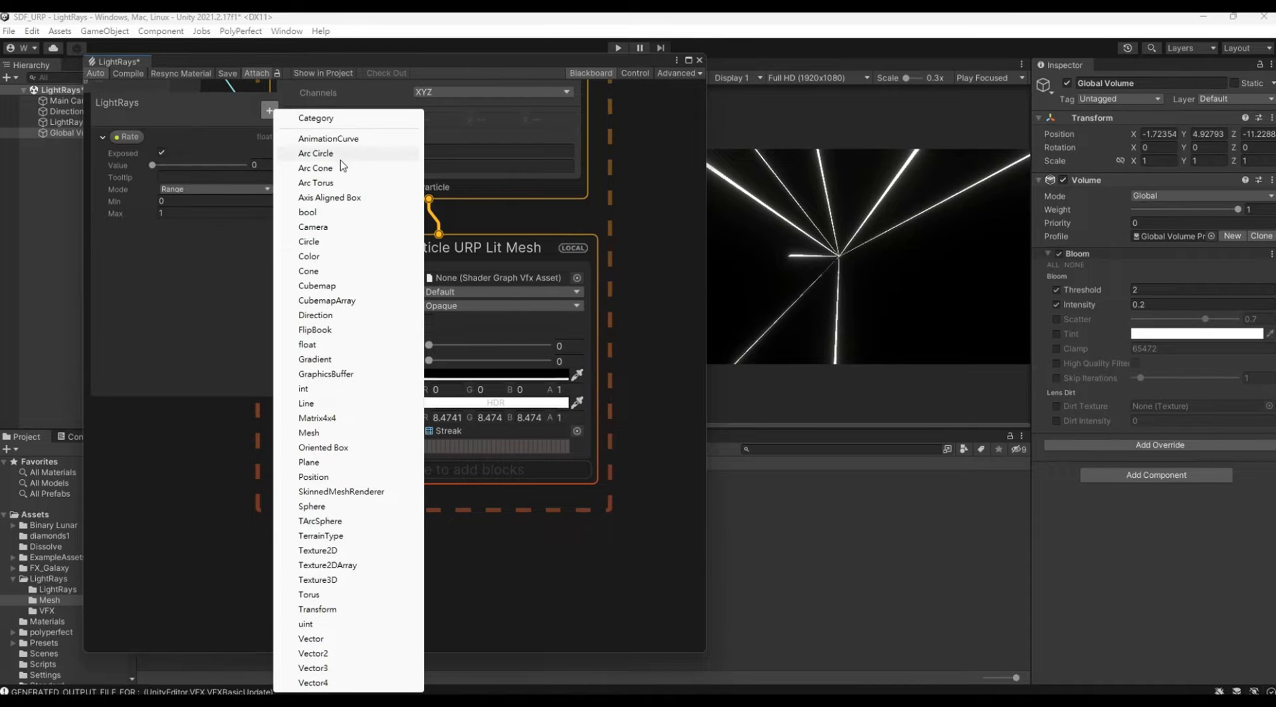
pyautogui.click(336, 256)
pyautogui.click(148, 232)
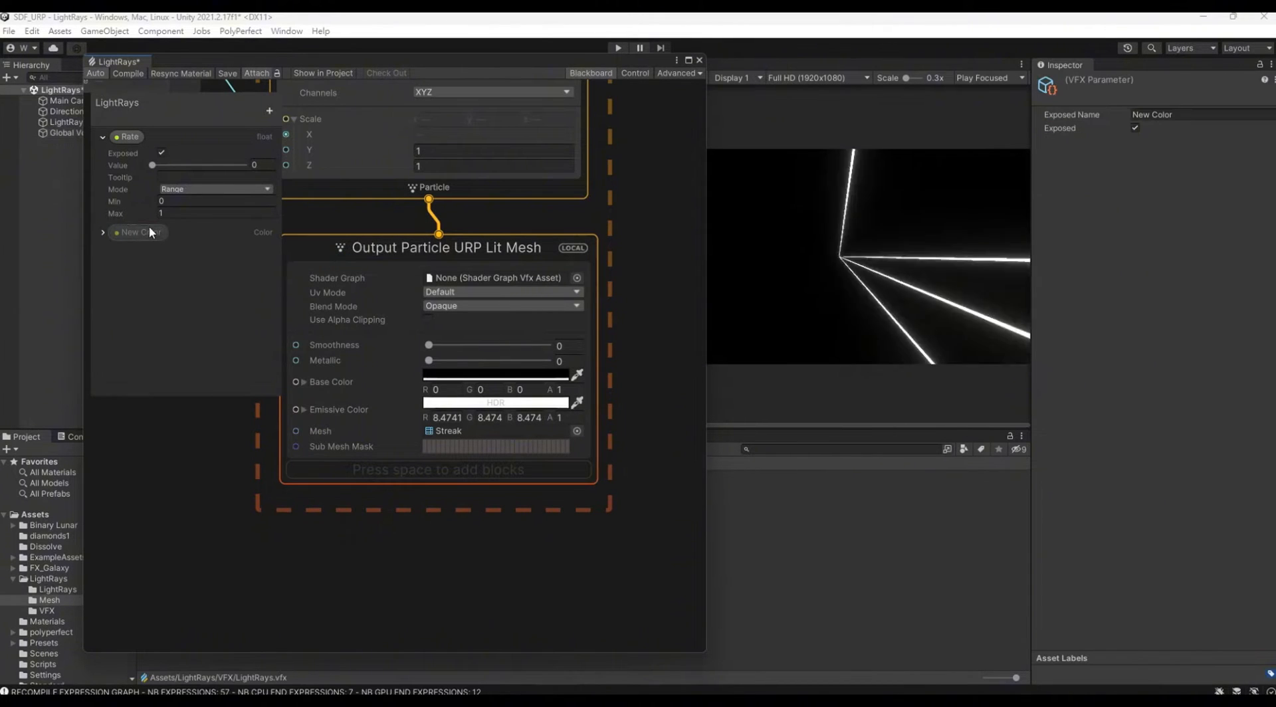
pyautogui.press('Return')
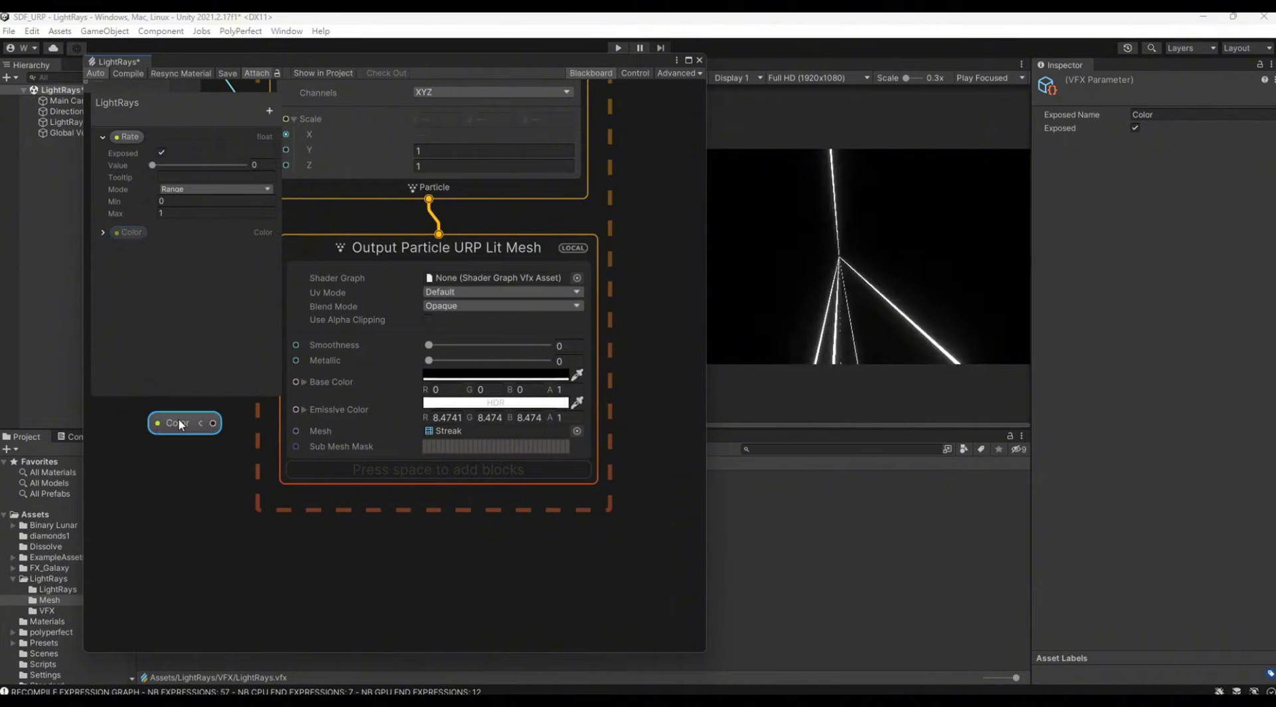
pyautogui.moveTo(281, 408); pyautogui.dragTo(293, 410)
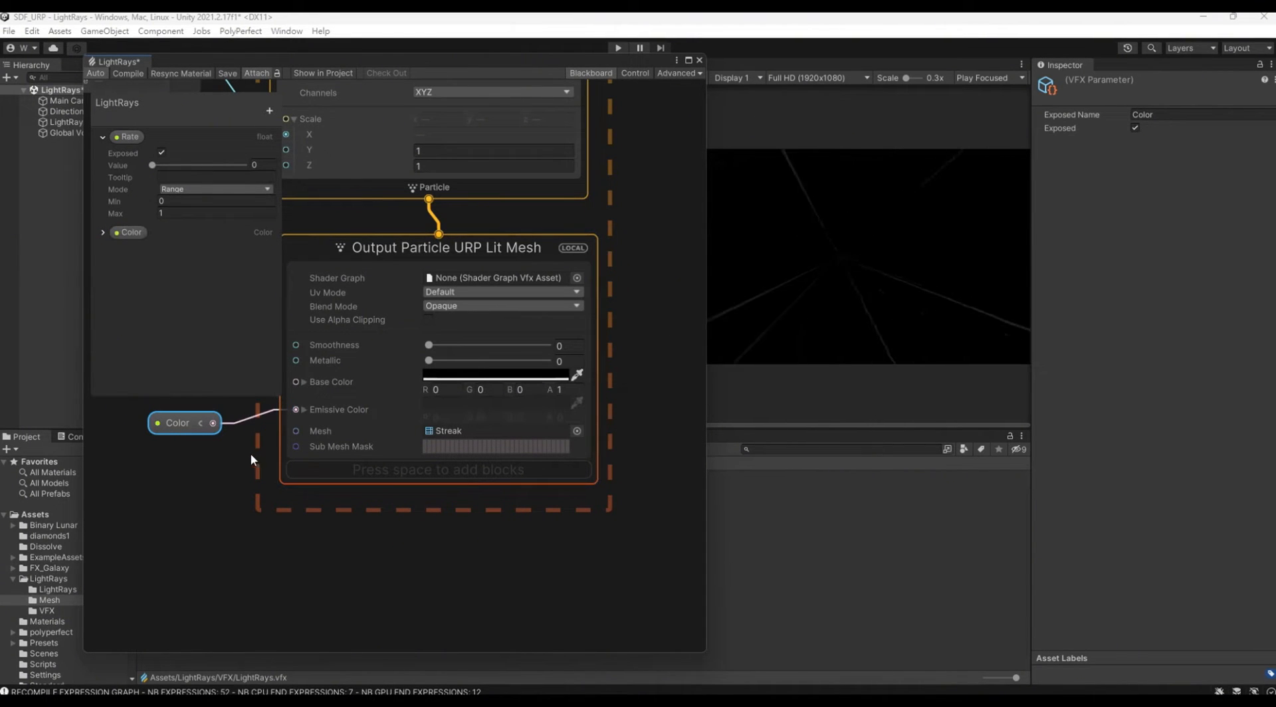
# Step: Set the LightRays object's Color property to a blue of RGB 43, 121, 246 with an HDR intensity of 4
pyautogui.moveTo(481, 59); pyautogui.dragTo(443, 323)
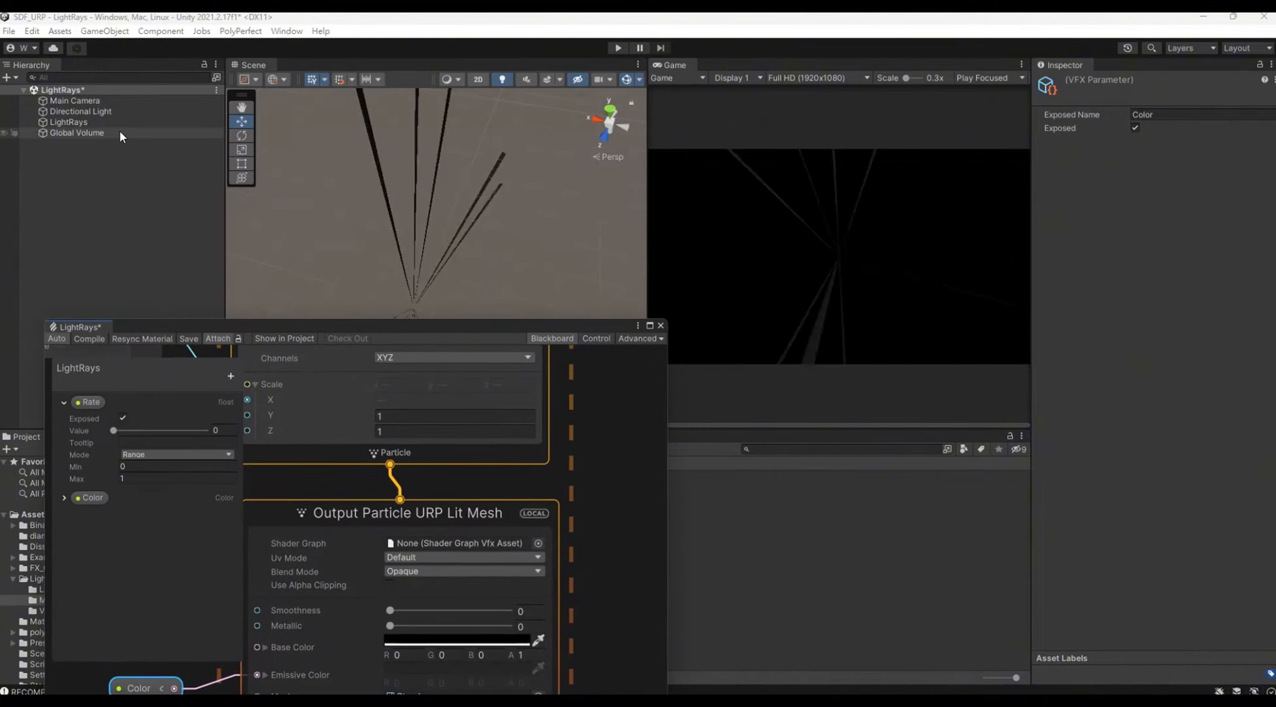
pyautogui.click(70, 123)
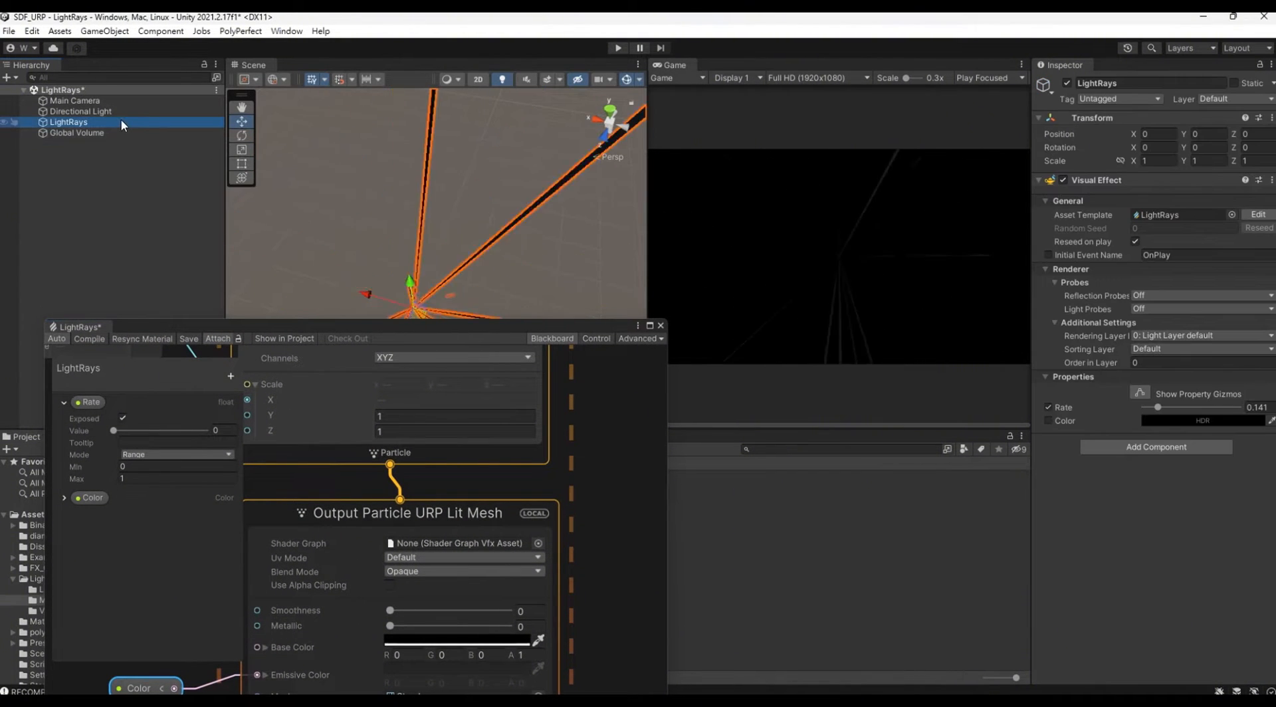
pyautogui.click(1152, 421)
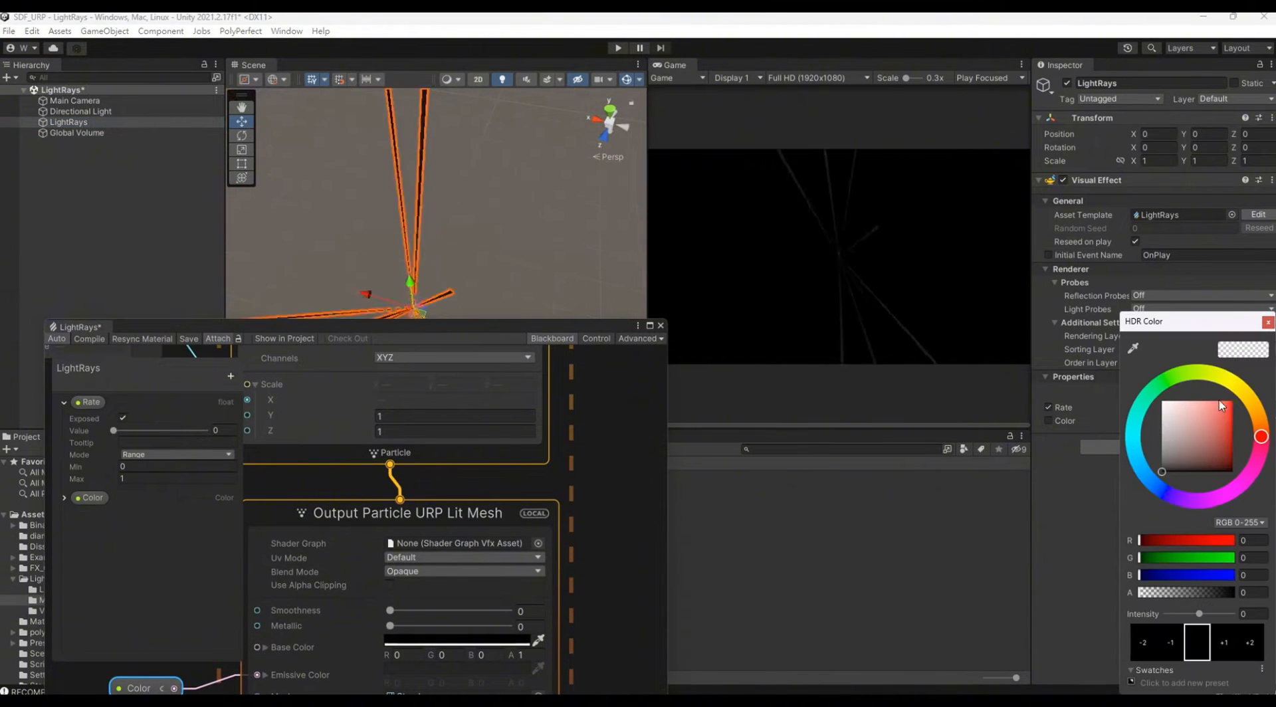
pyautogui.click(1146, 476)
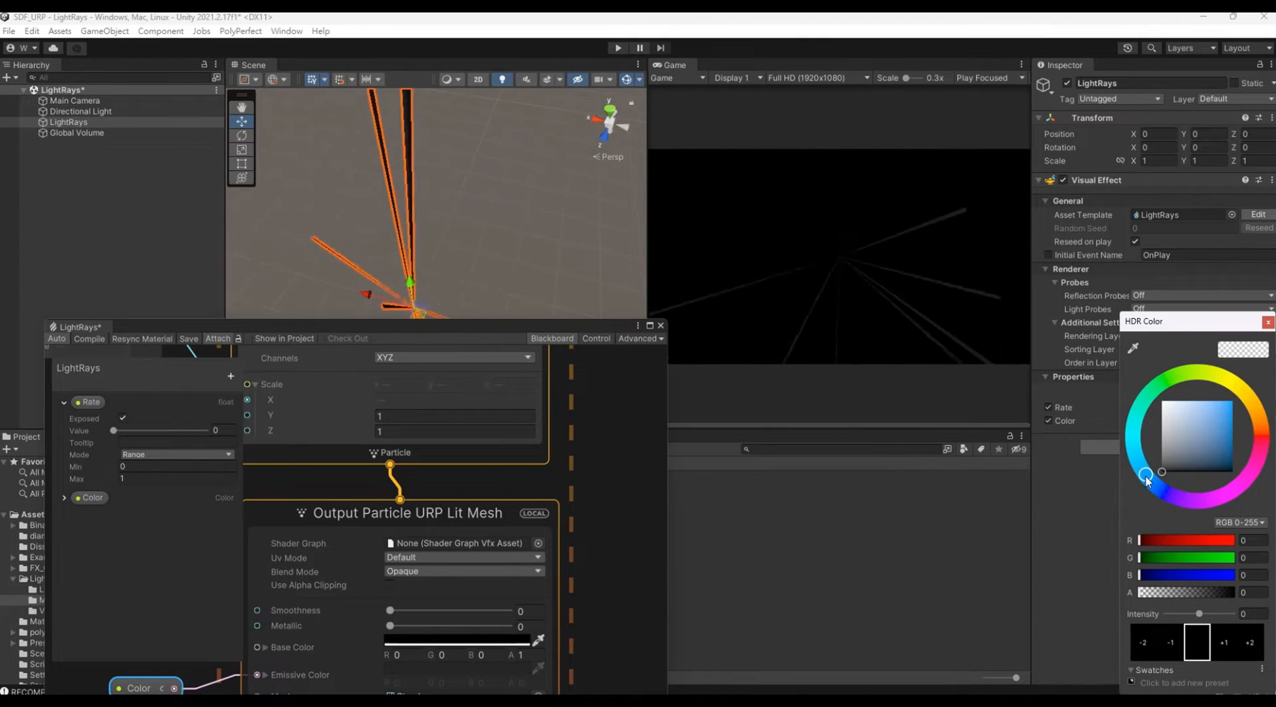
pyautogui.click(1207, 405)
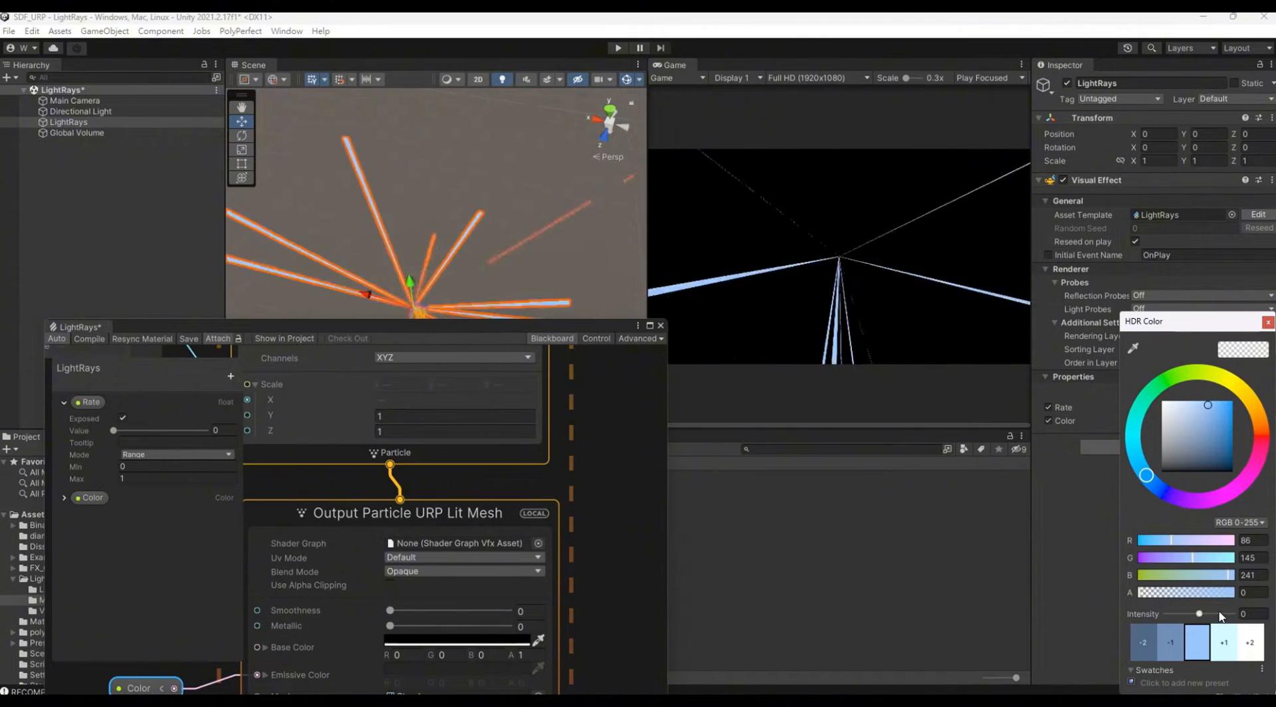
pyautogui.click(1252, 613)
pyautogui.write('4')
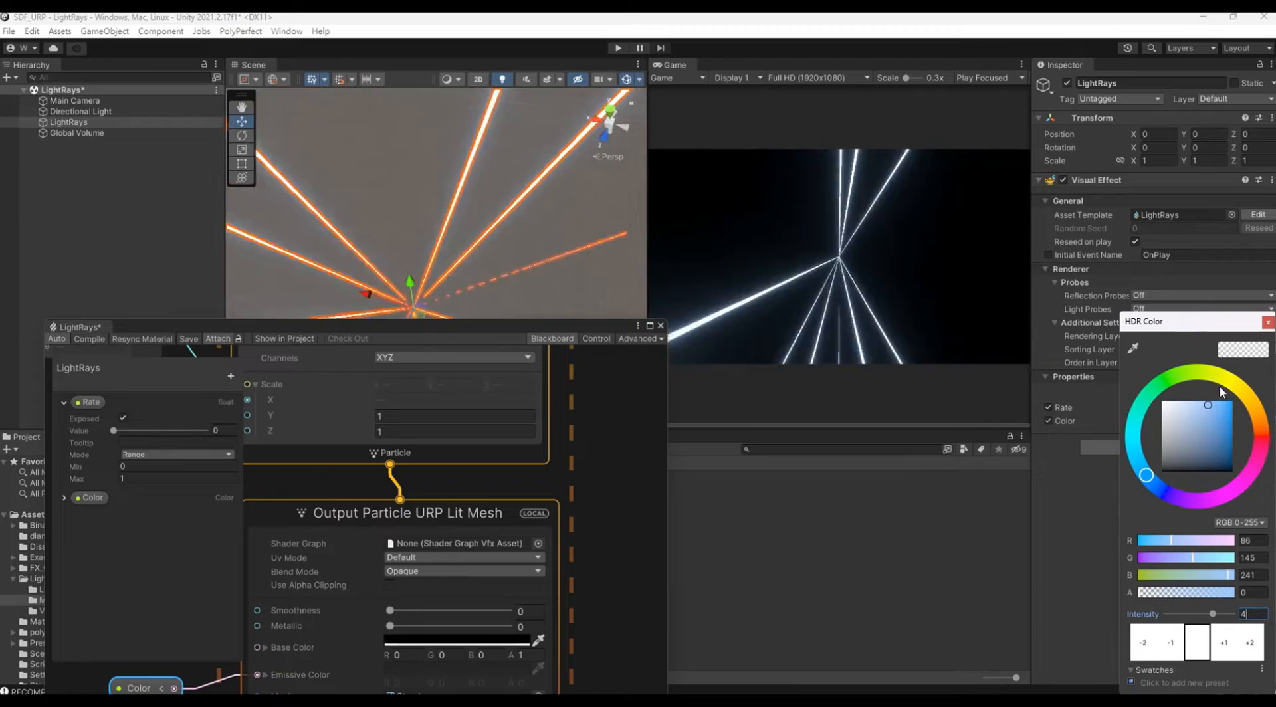
pyautogui.moveTo(1215, 406); pyautogui.dragTo(1220, 404)
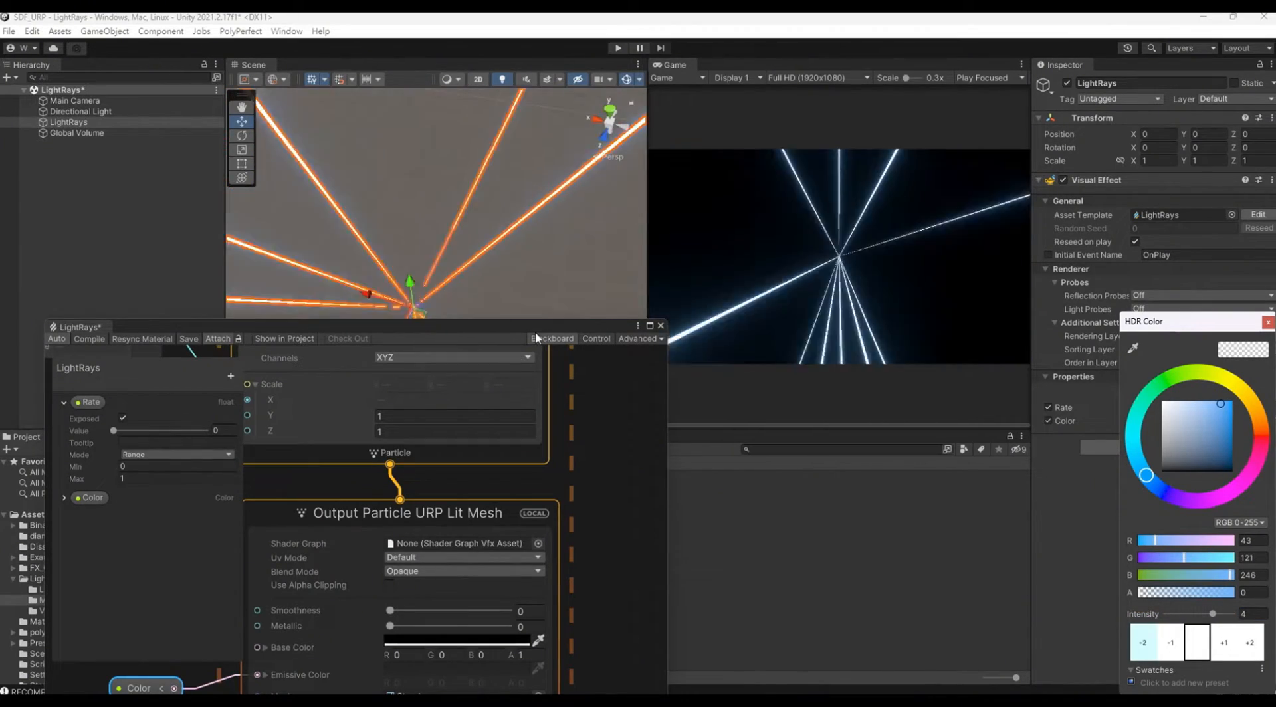
# Step: Enter 1 as the particle size in the Set Size block of the Initialize Particle context
pyautogui.moveTo(539, 329); pyautogui.dragTo(540, 67)
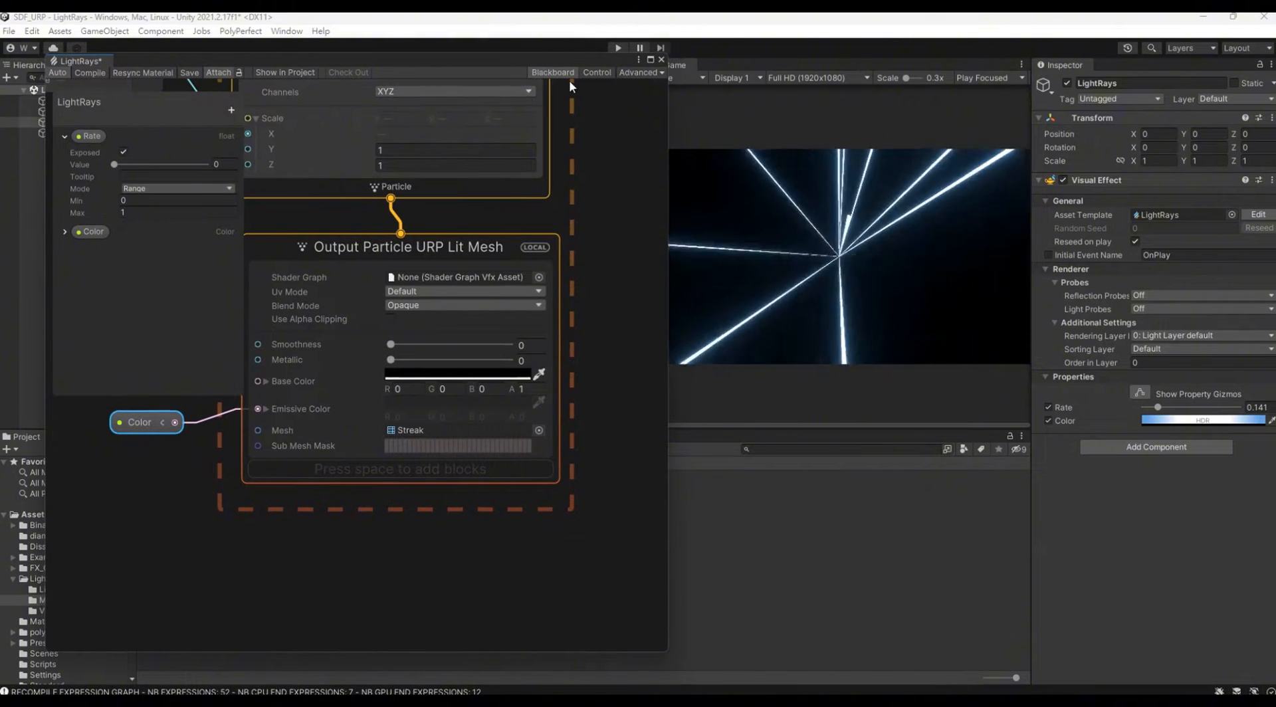
pyautogui.click(561, 74)
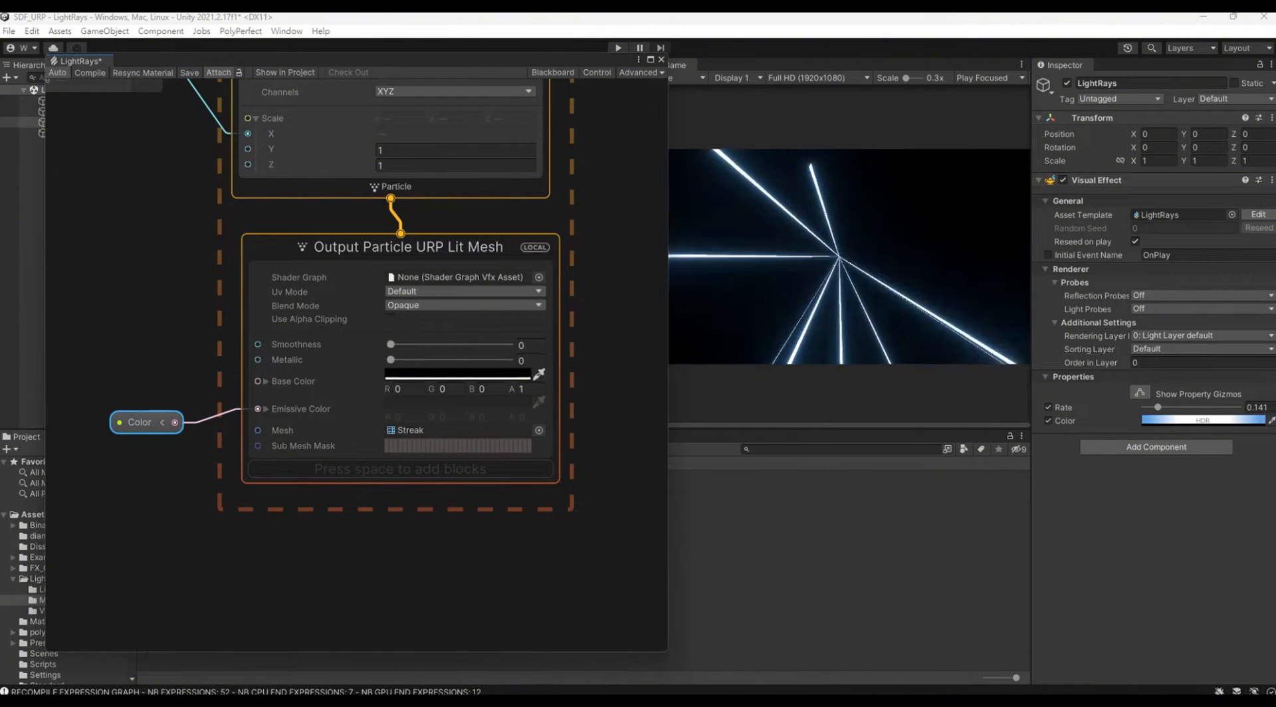
pyautogui.moveTo(173, 226); pyautogui.dragTo(192, 547, button='middle')
pyautogui.scroll(-4, 196, 515)
pyautogui.moveTo(452, 336); pyautogui.dragTo(607, 313, button='middle')
pyautogui.scroll(2, 572, 304)
pyautogui.scroll(2, 570, 300)
pyautogui.click(372, 259)
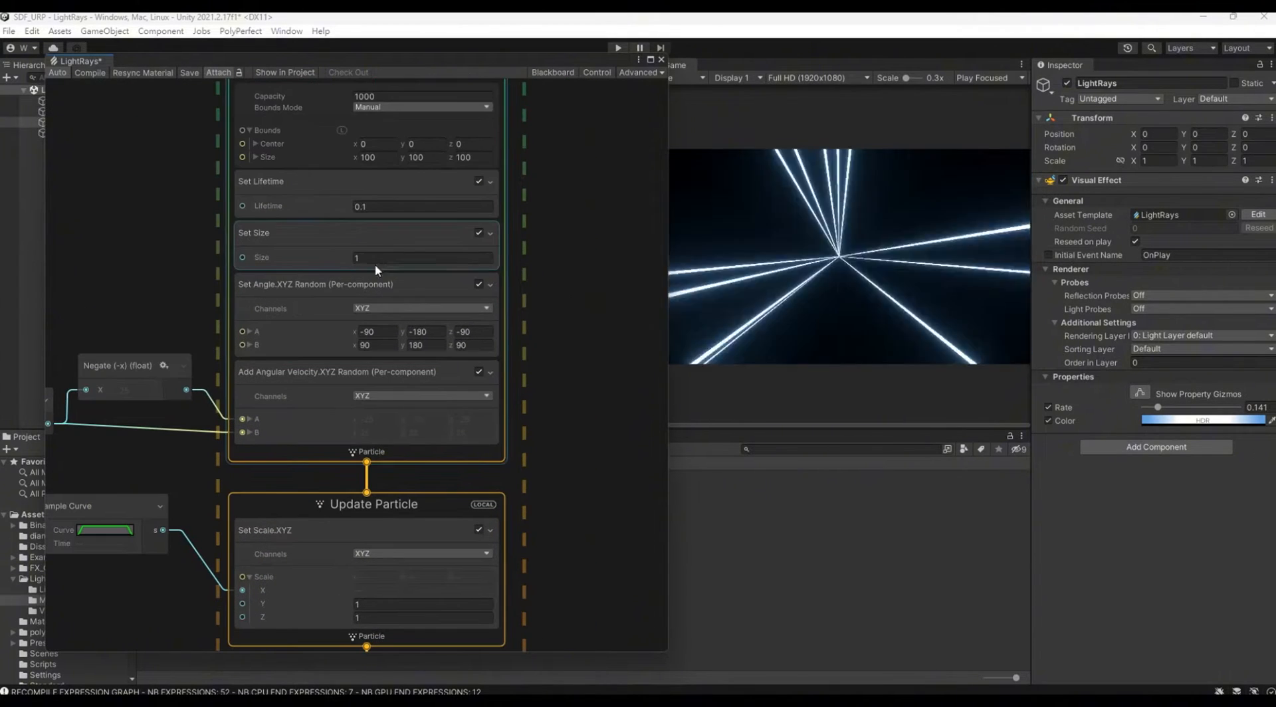
pyautogui.scroll(1, 465, 257)
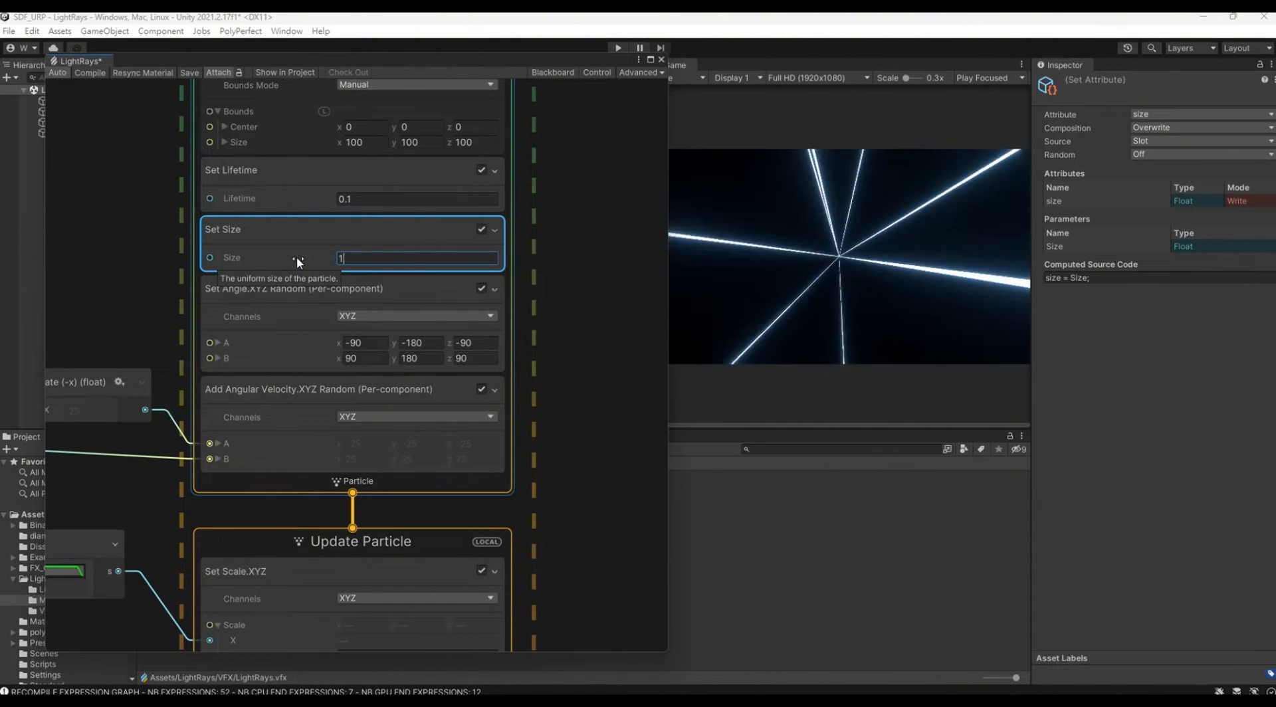
pyautogui.write('1')
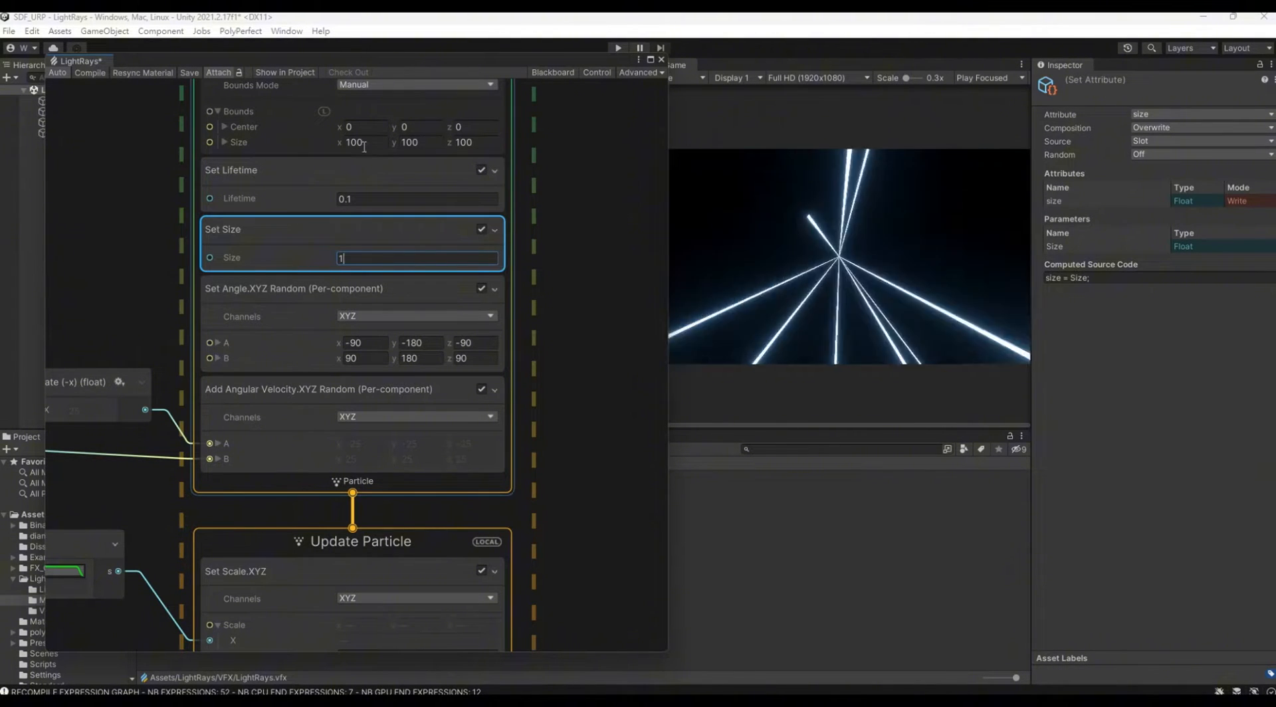
# Step: Add an exposed float property named Size and connect it to the Set Size block's Size input
pyautogui.click(545, 73)
pyautogui.click(232, 110)
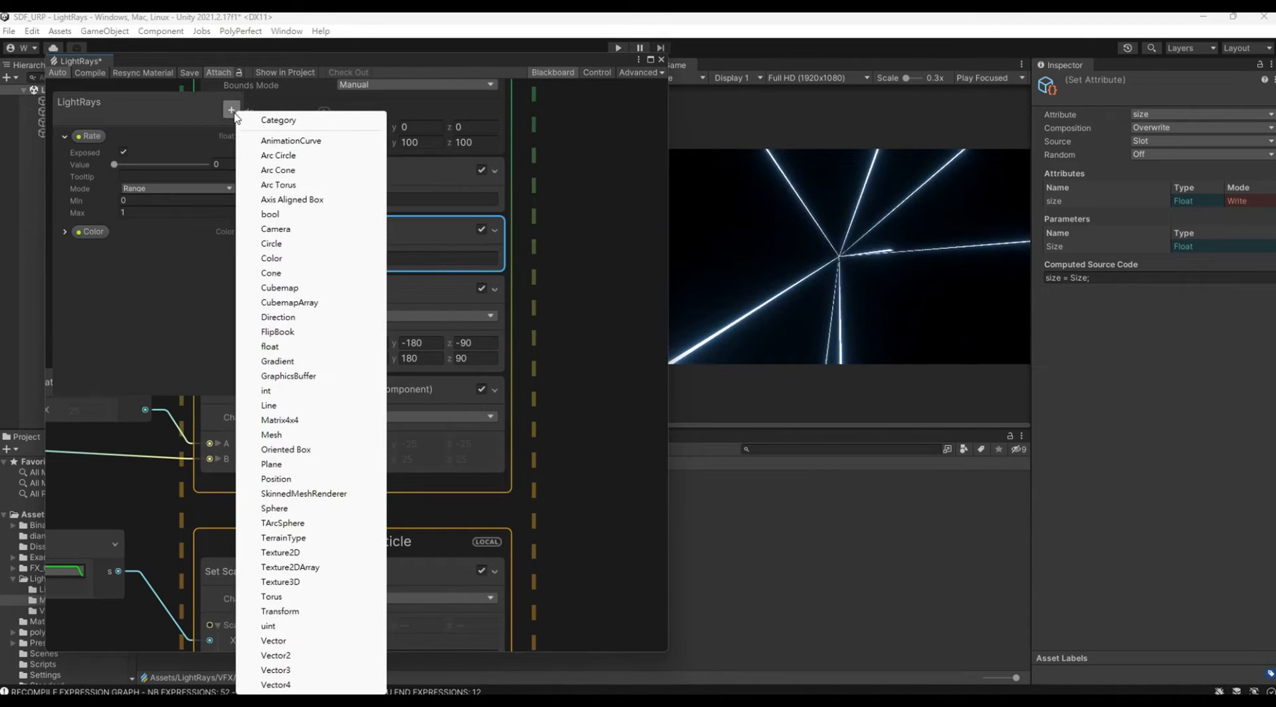
pyautogui.click(318, 347)
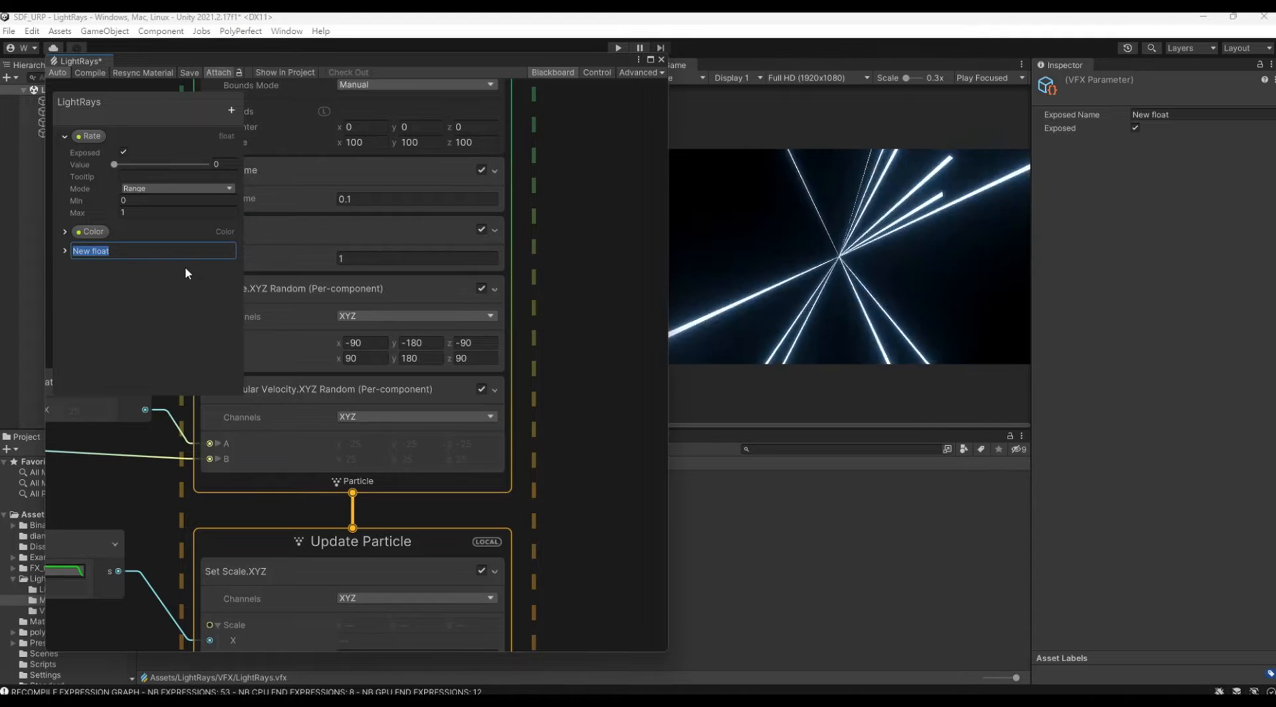
pyautogui.write('Size')
pyautogui.press('Return')
pyautogui.click(392, 209)
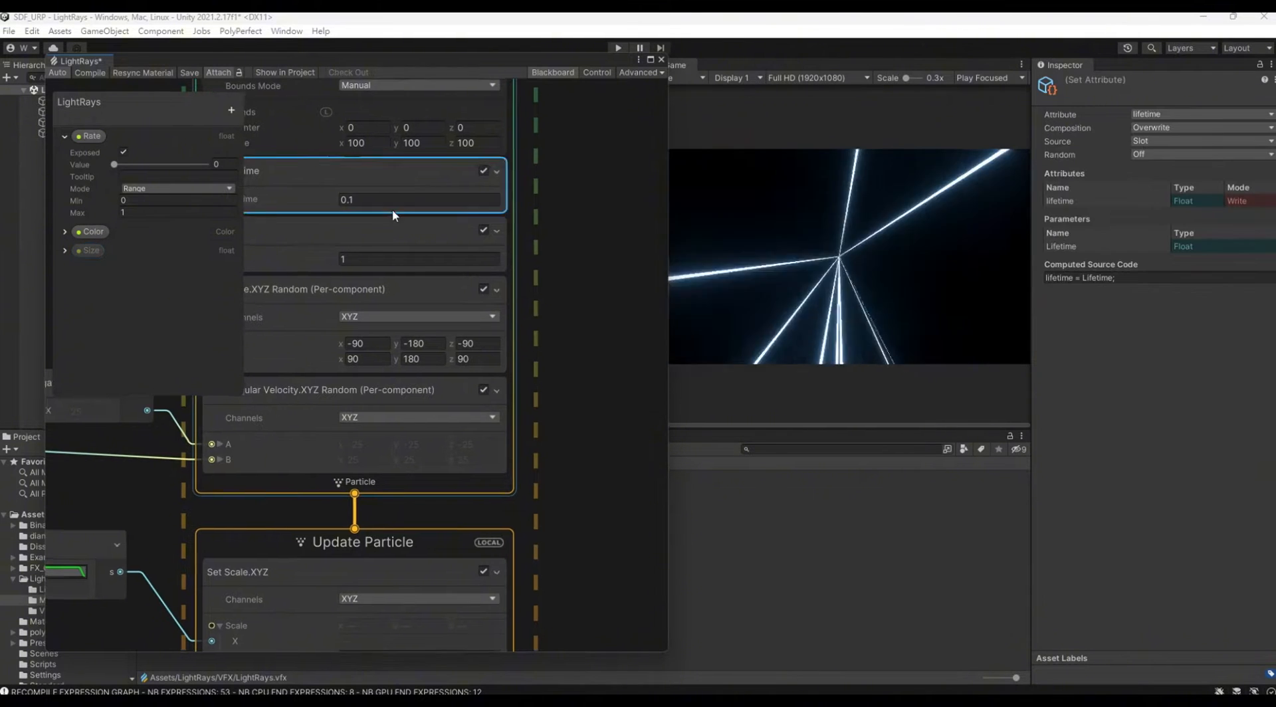
pyautogui.moveTo(392, 209); pyautogui.dragTo(632, 212, button='middle')
pyautogui.moveTo(78, 250); pyautogui.dragTo(459, 255)
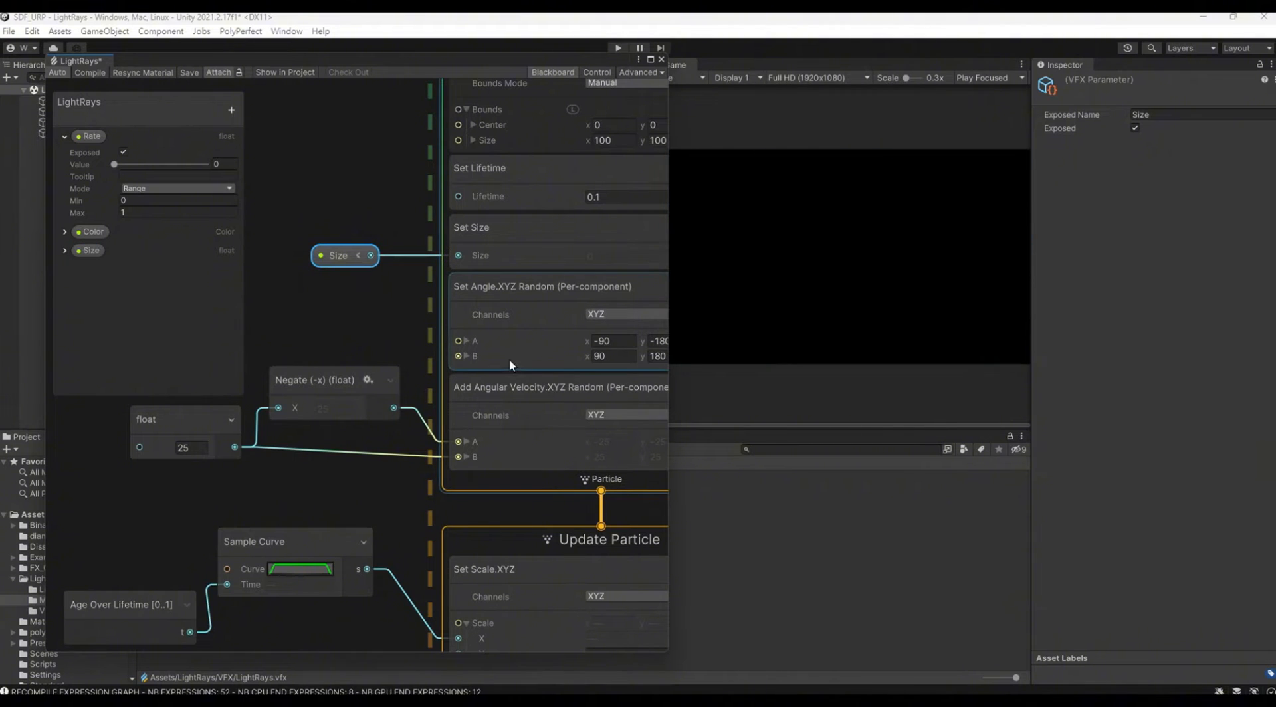
# Step: Set the LightRays object's Size property to 1
pyautogui.moveTo(244, 64); pyautogui.dragTo(209, 201)
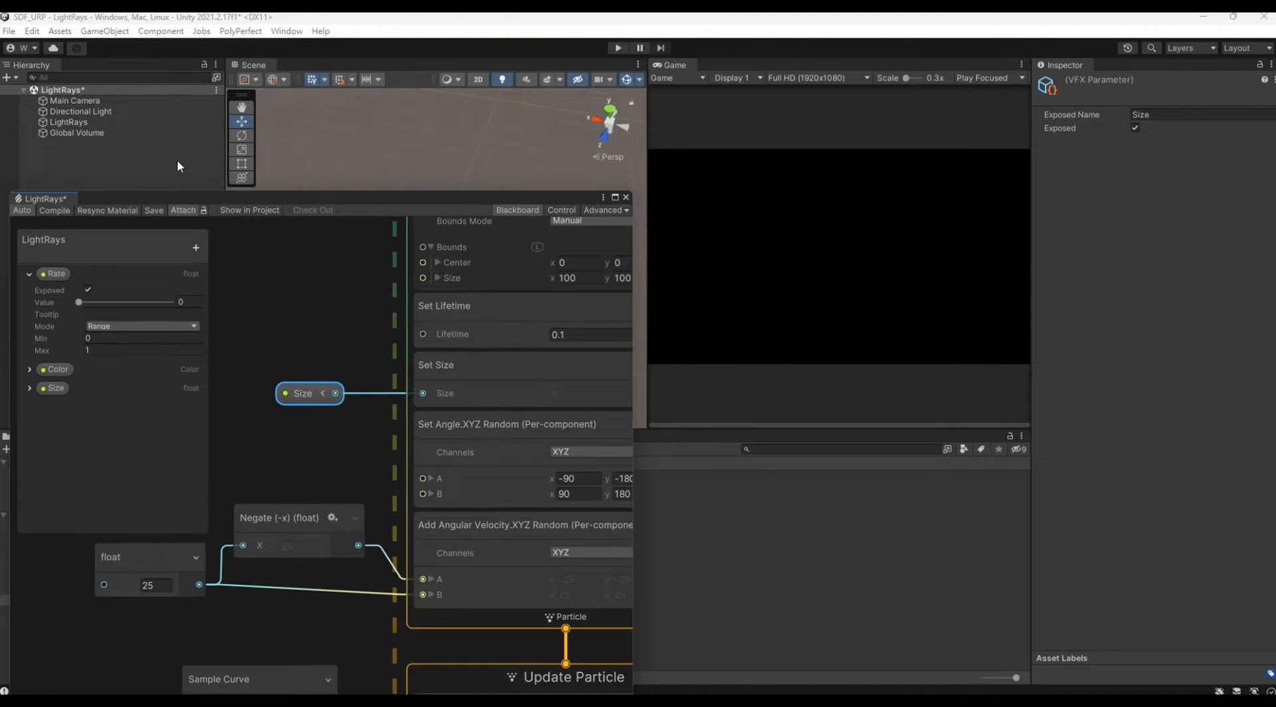
pyautogui.click(130, 123)
pyautogui.write('1')
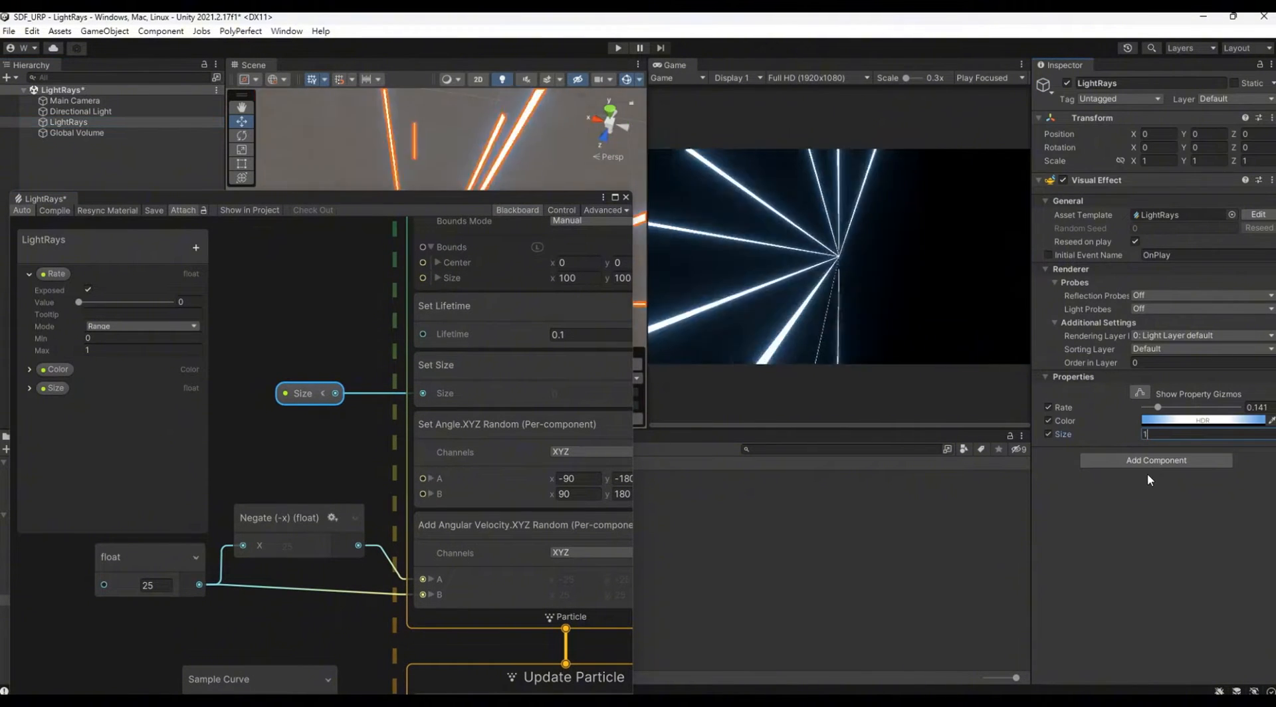
pyautogui.moveTo(555, 197); pyautogui.dragTo(568, 120)
pyautogui.scroll(-3, 505, 239)
pyautogui.moveTo(418, 211); pyautogui.dragTo(445, 484, button='middle')
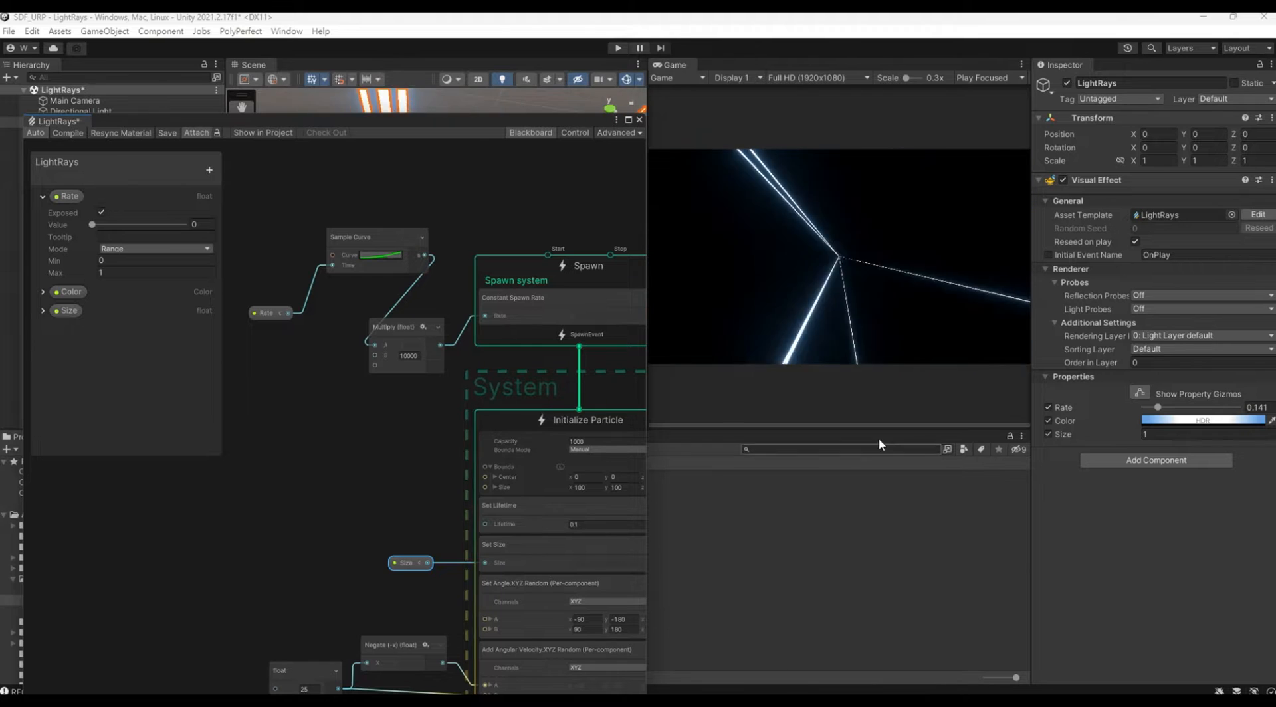
# Step: Hide the graph's Blackboard and set the LightRays object's Rate property to 0.205
pyautogui.moveTo(346, 477); pyautogui.dragTo(246, 258, button='middle')
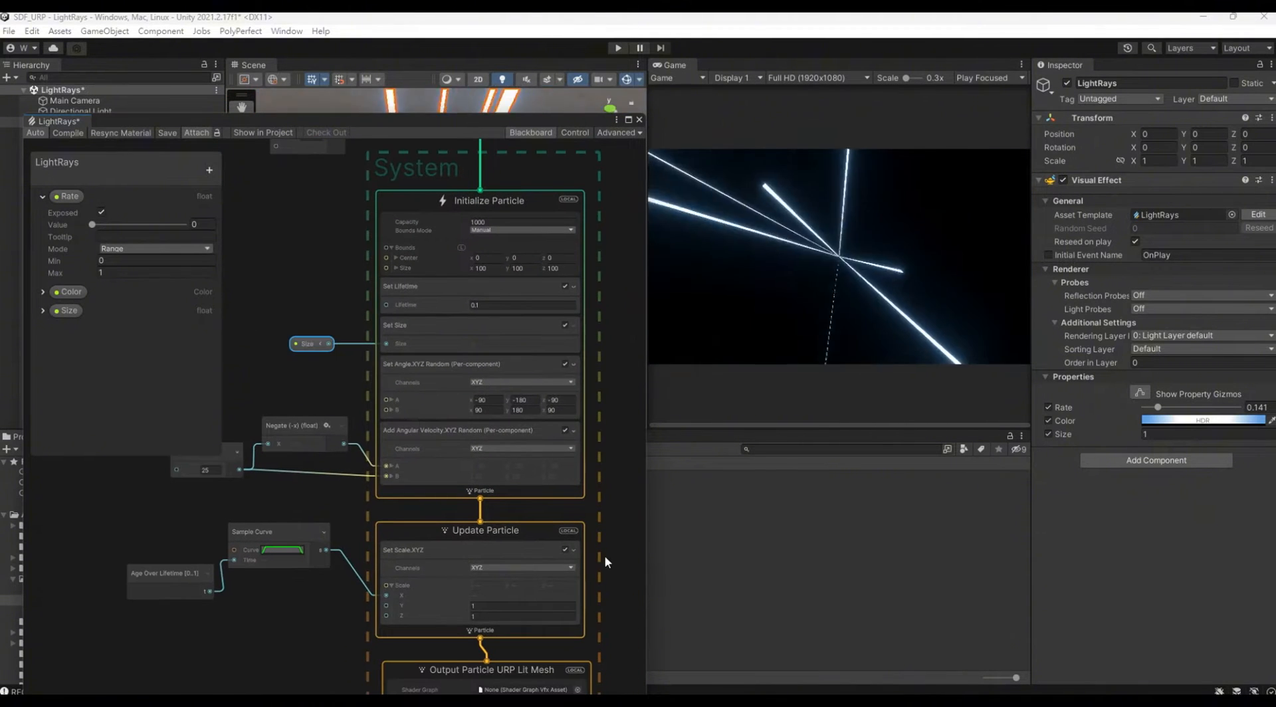
pyautogui.click(542, 134)
pyautogui.moveTo(197, 404); pyautogui.dragTo(200, 261, button='middle')
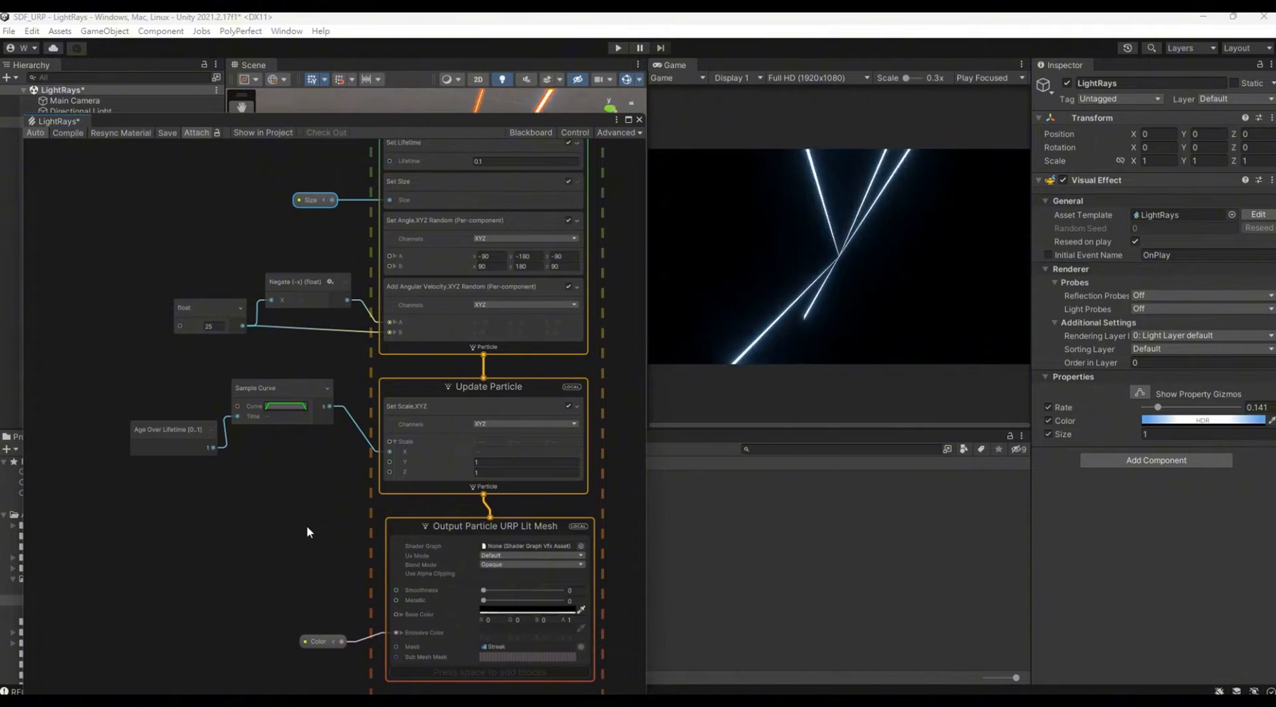
pyautogui.scroll(2, 305, 528)
pyautogui.moveTo(251, 525); pyautogui.dragTo(226, 380, button='middle')
pyautogui.moveTo(1180, 406)
pyautogui.mouseDown()
pyautogui.moveTo(1238, 406)
pyautogui.moveTo(1146, 408)
pyautogui.moveTo(1164, 407)
pyautogui.mouseUp()
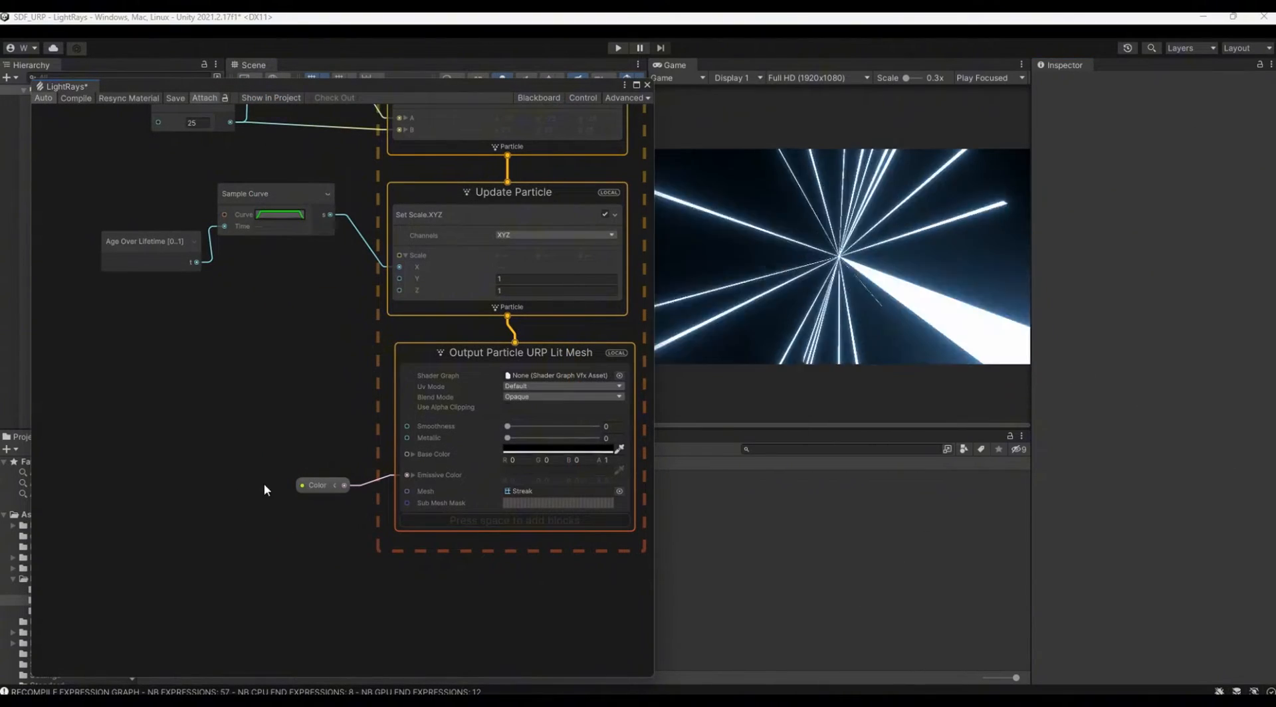
# Step: Disconnect the Color property node from the Emissive Color input of the Output Particle URP Lit Mesh context and move it aside
pyautogui.moveTo(290, 545); pyautogui.dragTo(265, 485, button='middle')
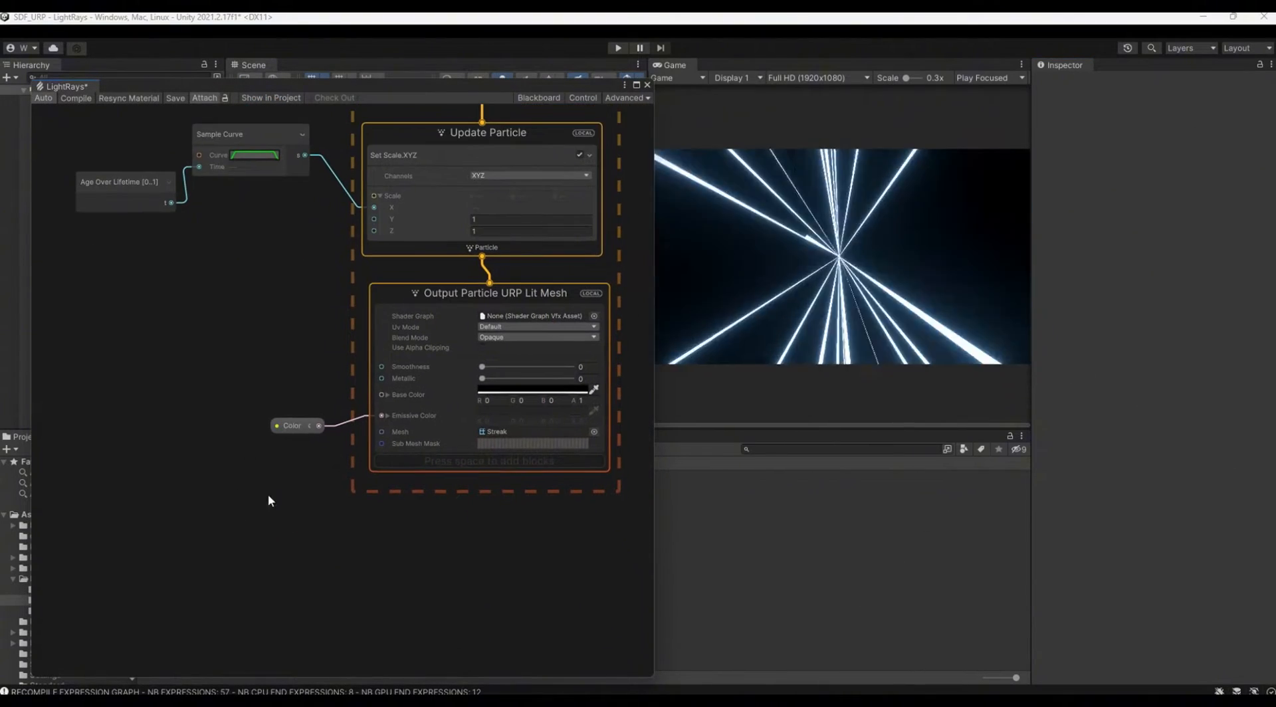
pyautogui.scroll(2, 309, 520)
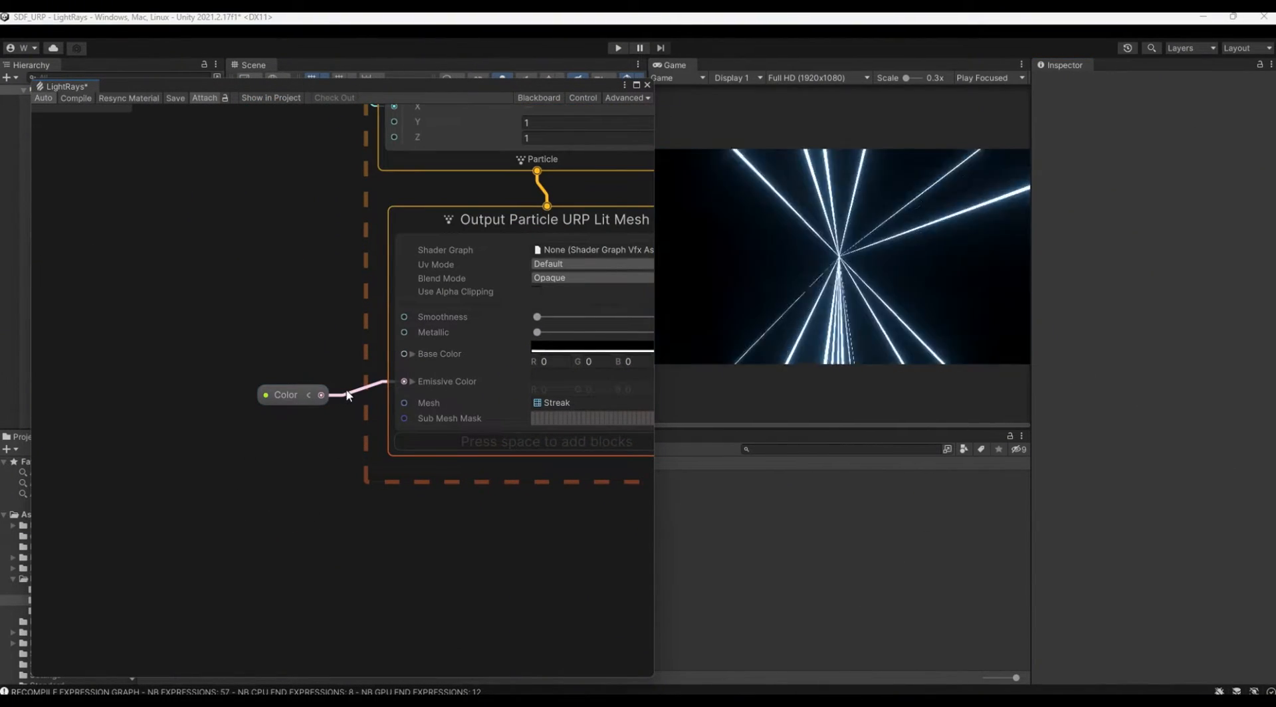
pyautogui.moveTo(286, 395); pyautogui.dragTo(273, 351)
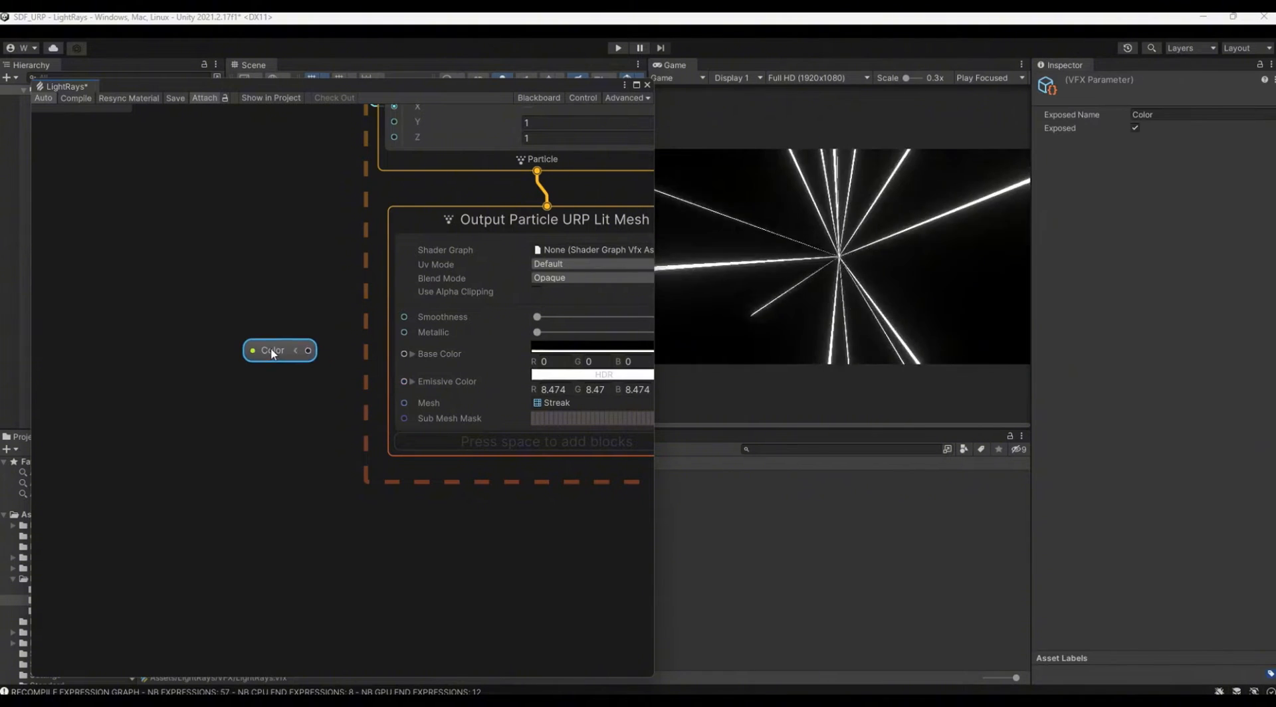
# Step: Add a Random Number node below the unlinked Color node and move it clear of the output context
pyautogui.rightClick(196, 370)
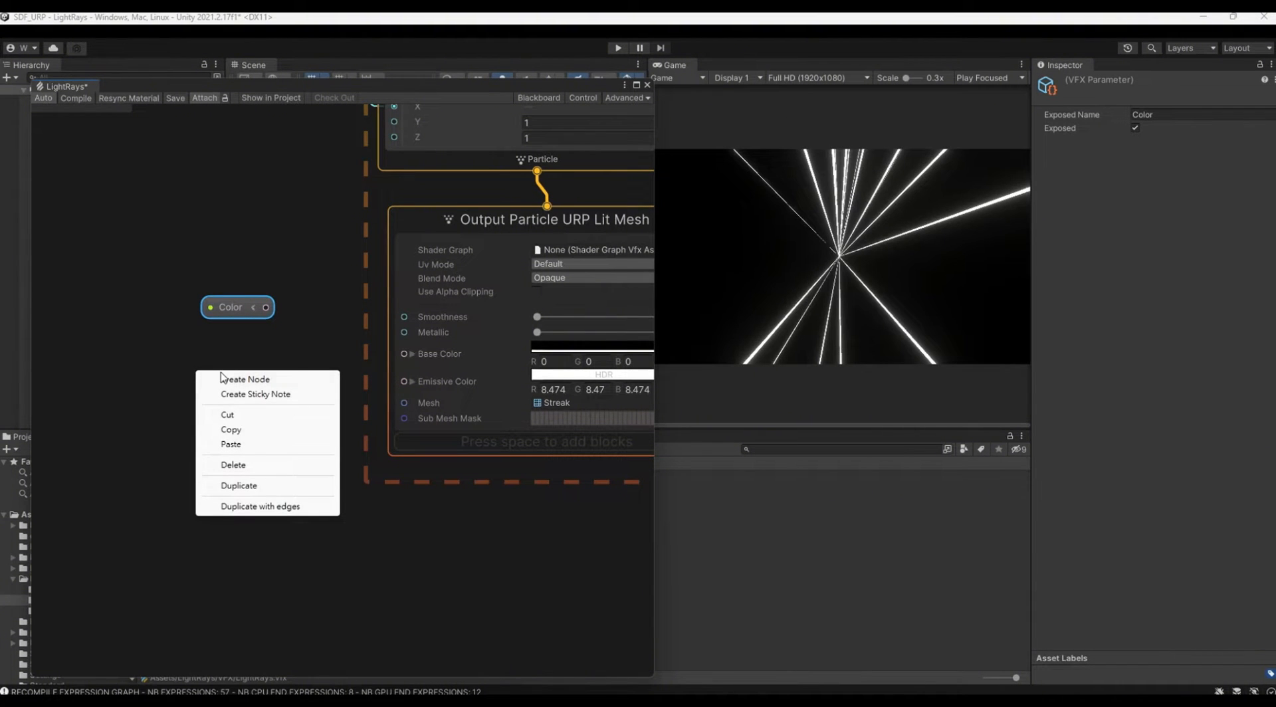
pyautogui.click(224, 380)
pyautogui.write('ran')
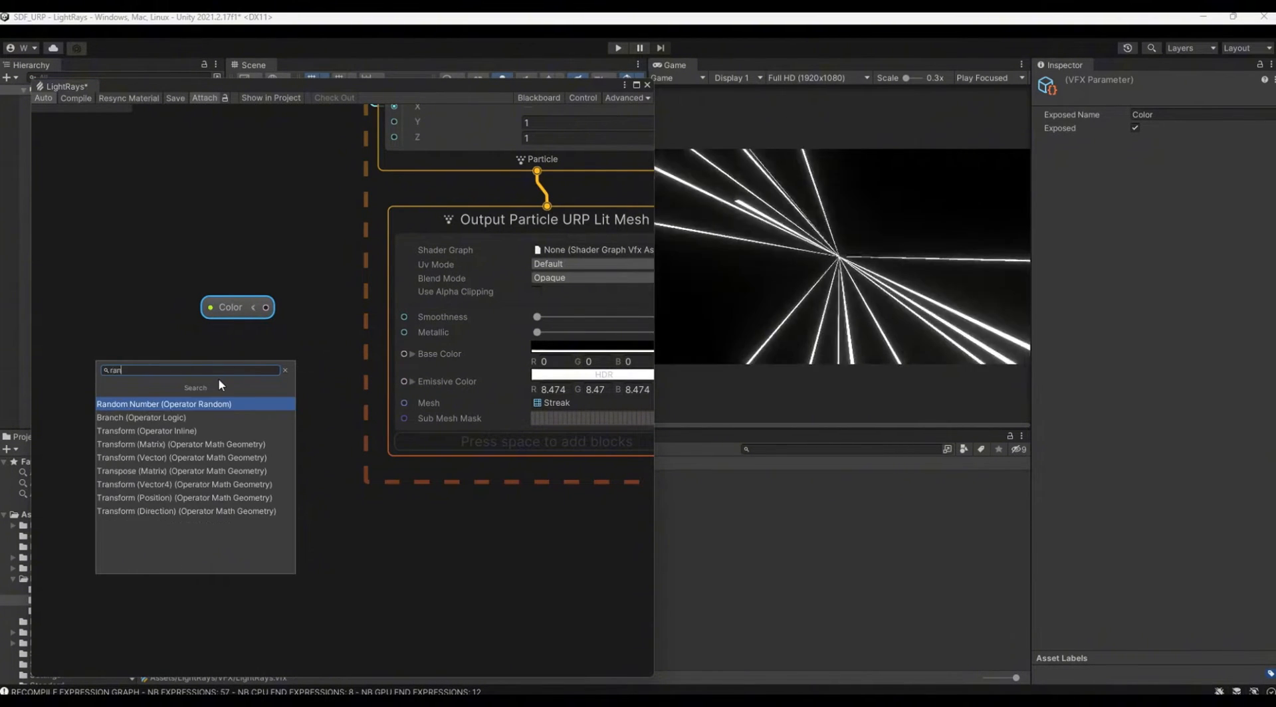
pyautogui.press('Return')
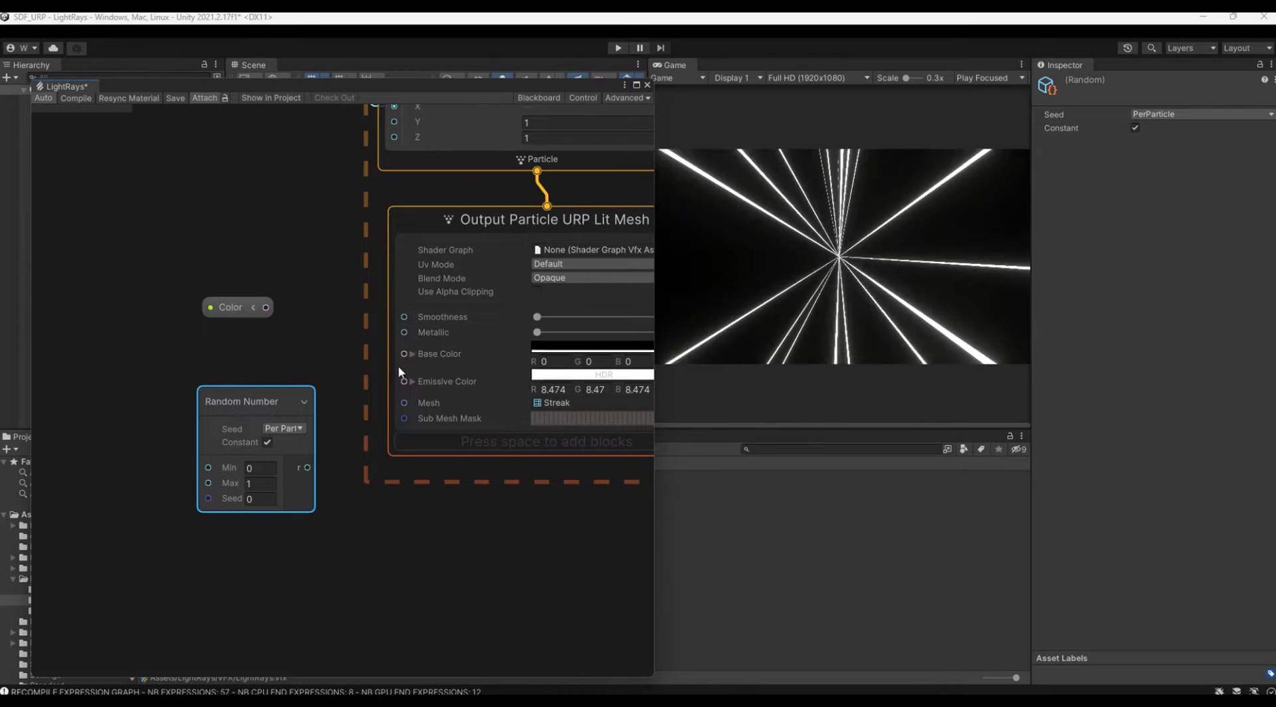
pyautogui.moveTo(256, 401); pyautogui.dragTo(141, 380)
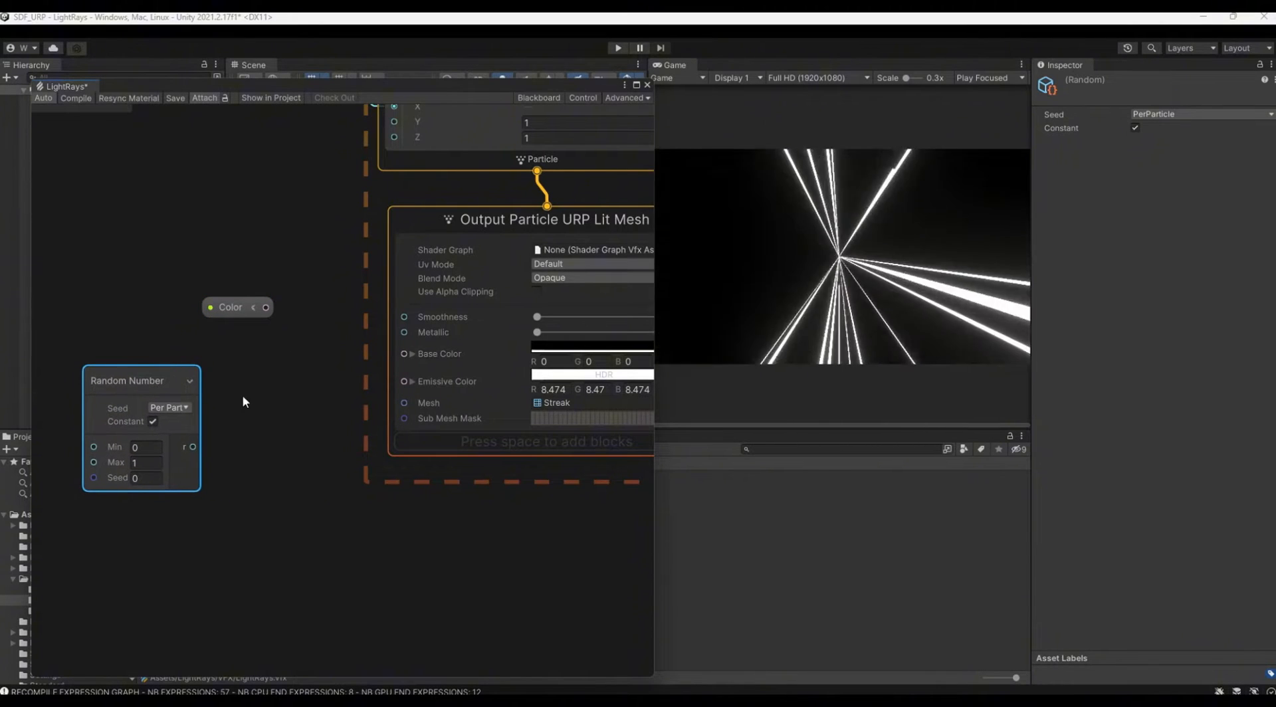
# Step: Add an HSV to RGB node and arrange it between the Random Number node and the output context
pyautogui.rightClick(245, 396)
pyautogui.click(292, 404)
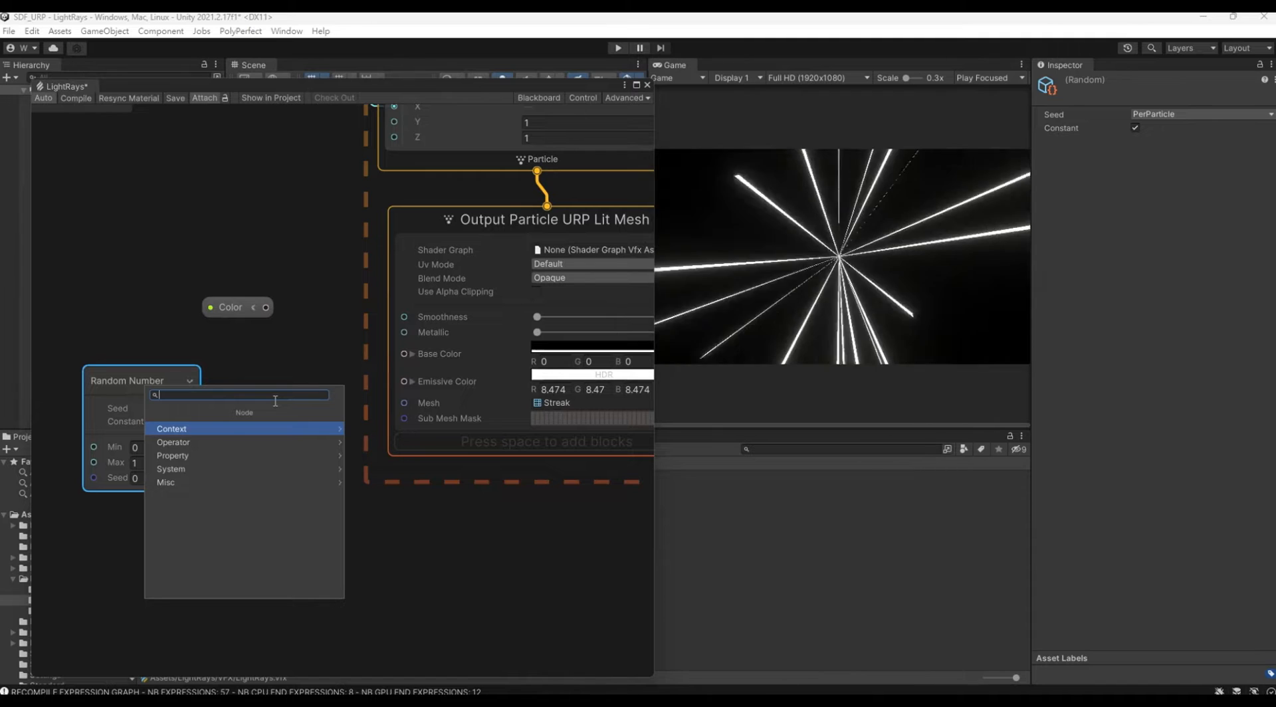
pyautogui.write('hsv')
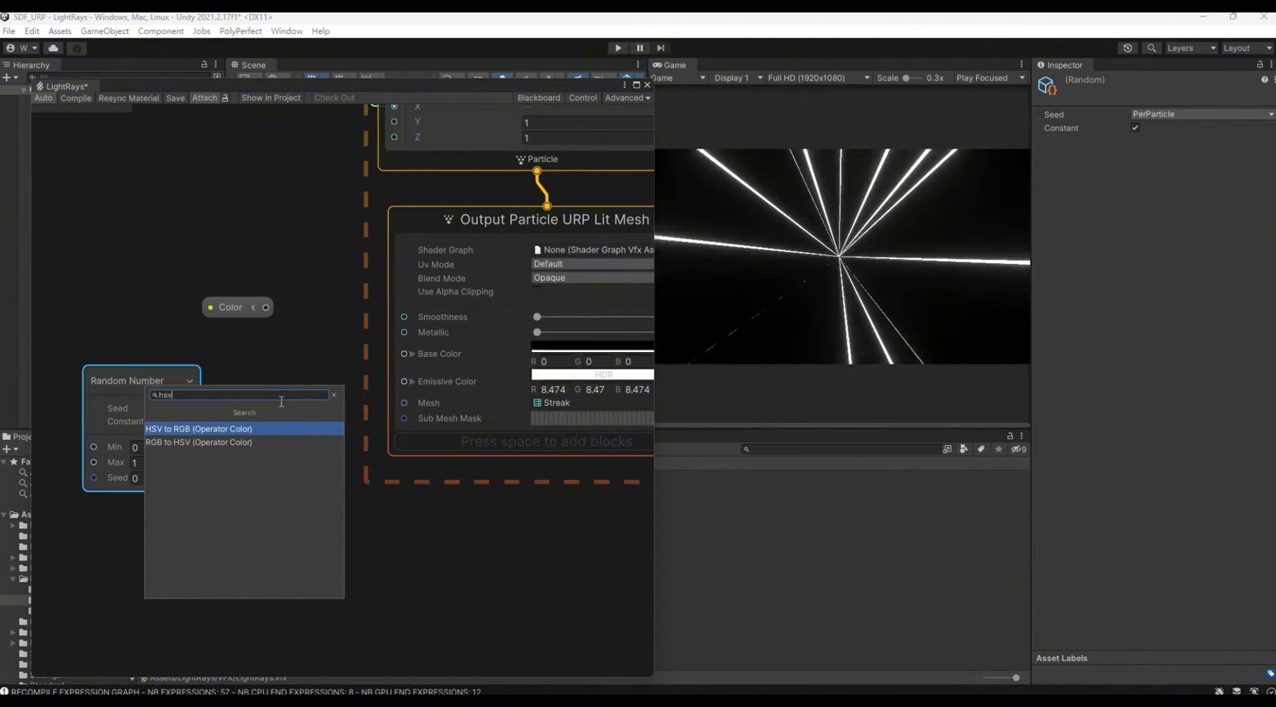
pyautogui.click(310, 431)
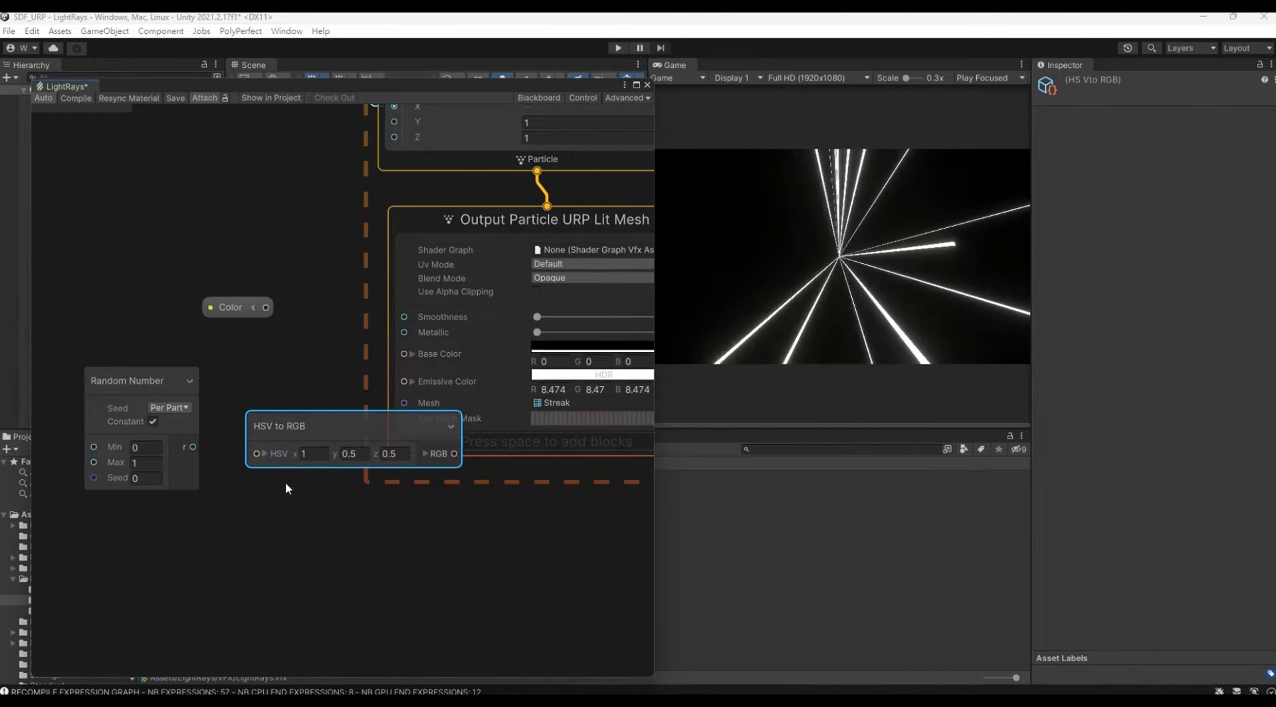
pyautogui.moveTo(285, 489); pyautogui.dragTo(576, 541, button='middle')
pyautogui.moveTo(433, 435); pyautogui.dragTo(330, 421)
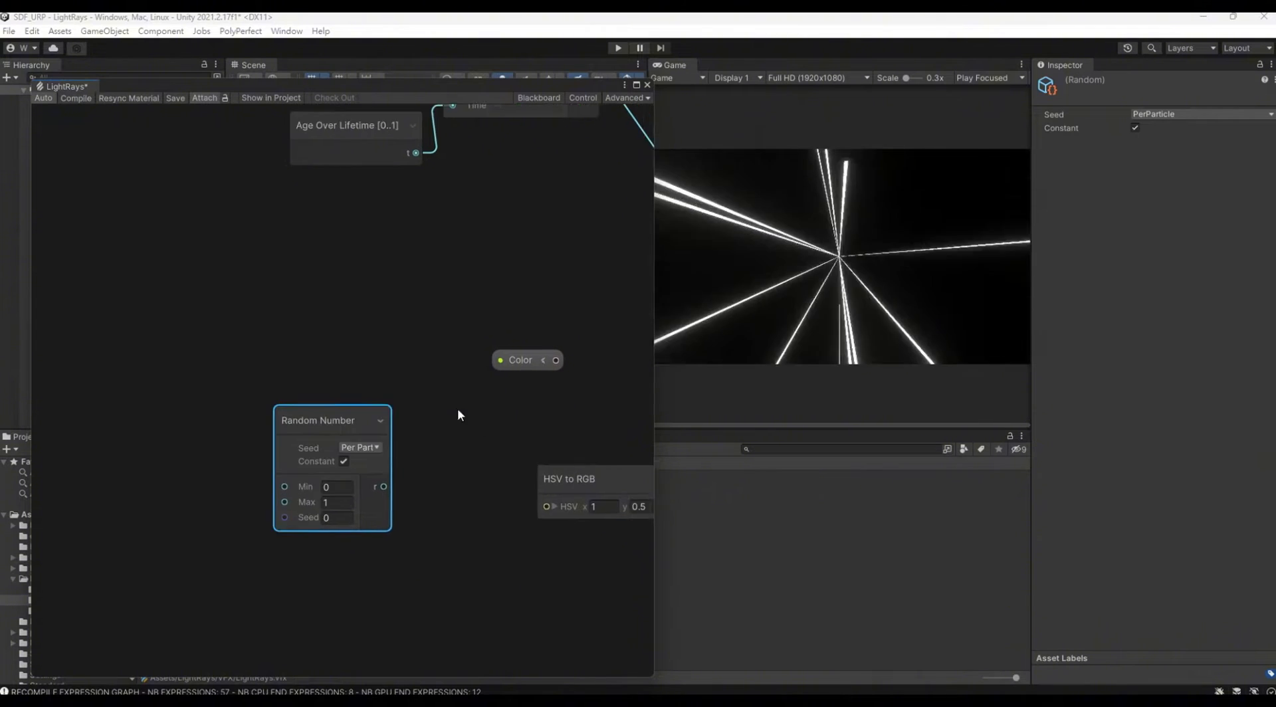
pyautogui.moveTo(457, 415); pyautogui.dragTo(391, 380, button='middle')
pyautogui.moveTo(554, 445); pyautogui.dragTo(437, 423)
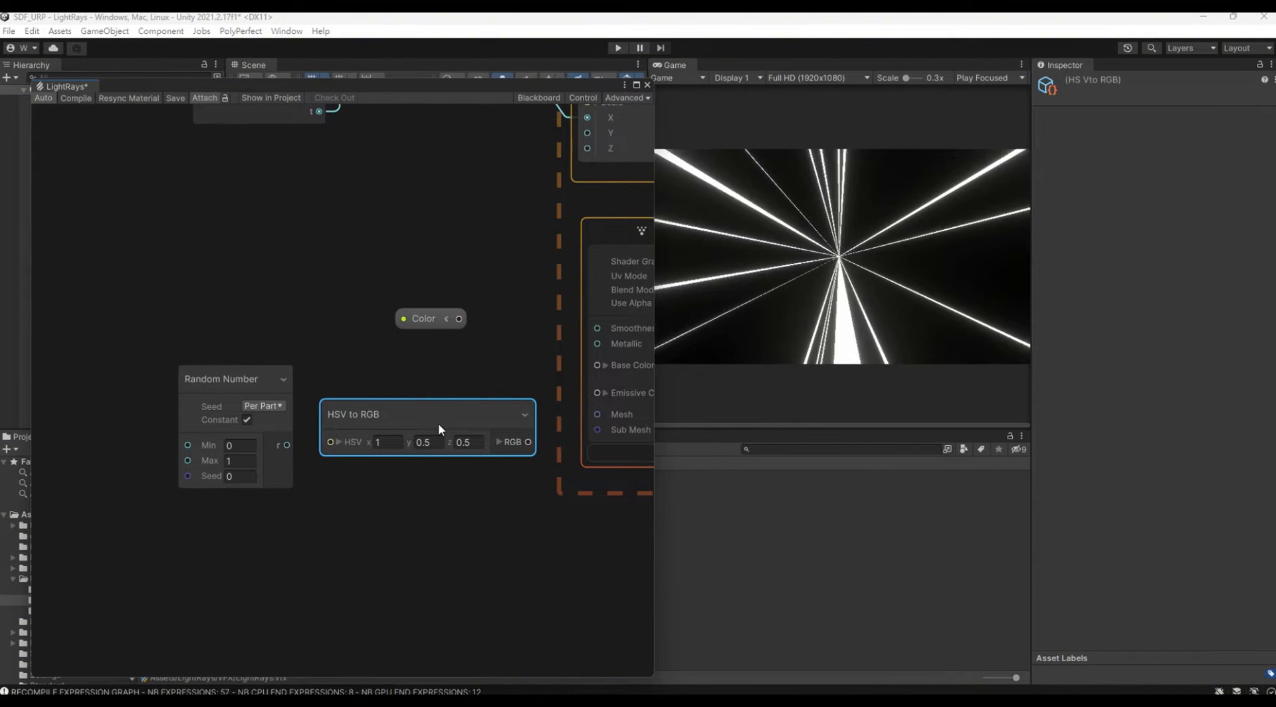
# Step: Connect the Random Number output to the HSV to RGB node's X input and its RGB output to Emissive Color
pyautogui.click(338, 442)
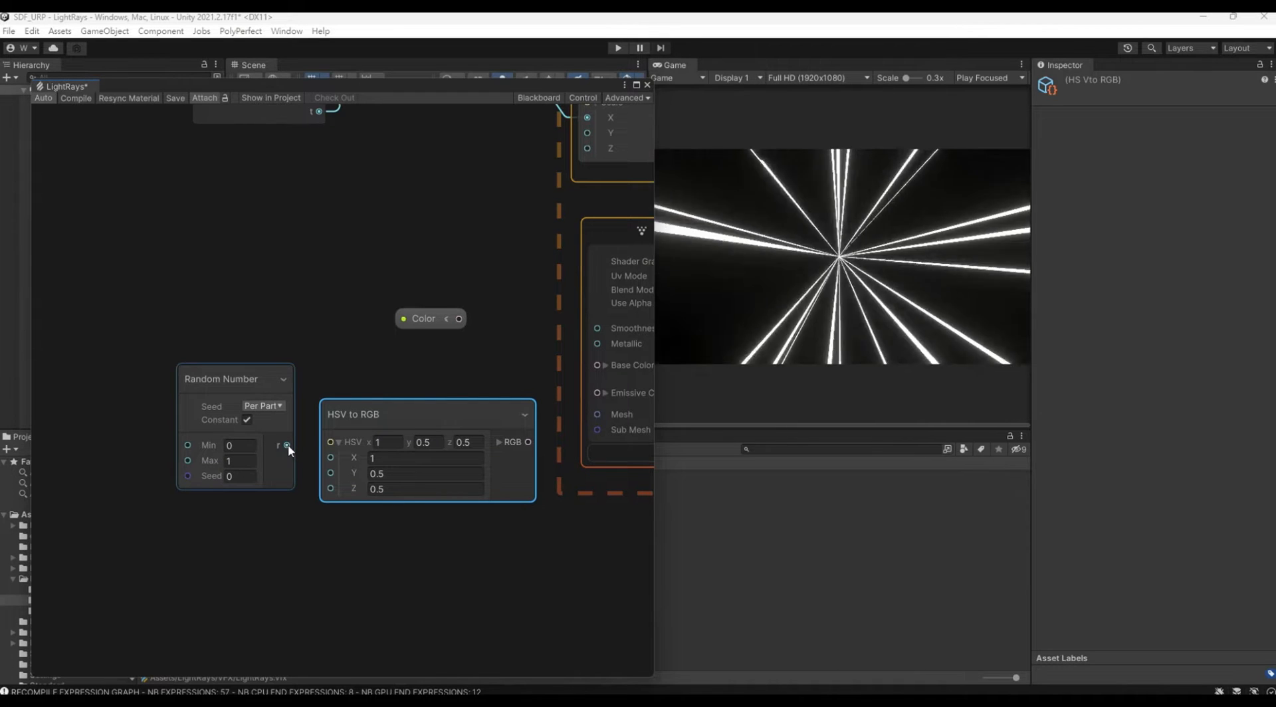
pyautogui.moveTo(288, 444); pyautogui.dragTo(330, 457)
pyautogui.moveTo(589, 520); pyautogui.dragTo(477, 577, button='middle')
pyautogui.moveTo(420, 492); pyautogui.dragTo(488, 448)
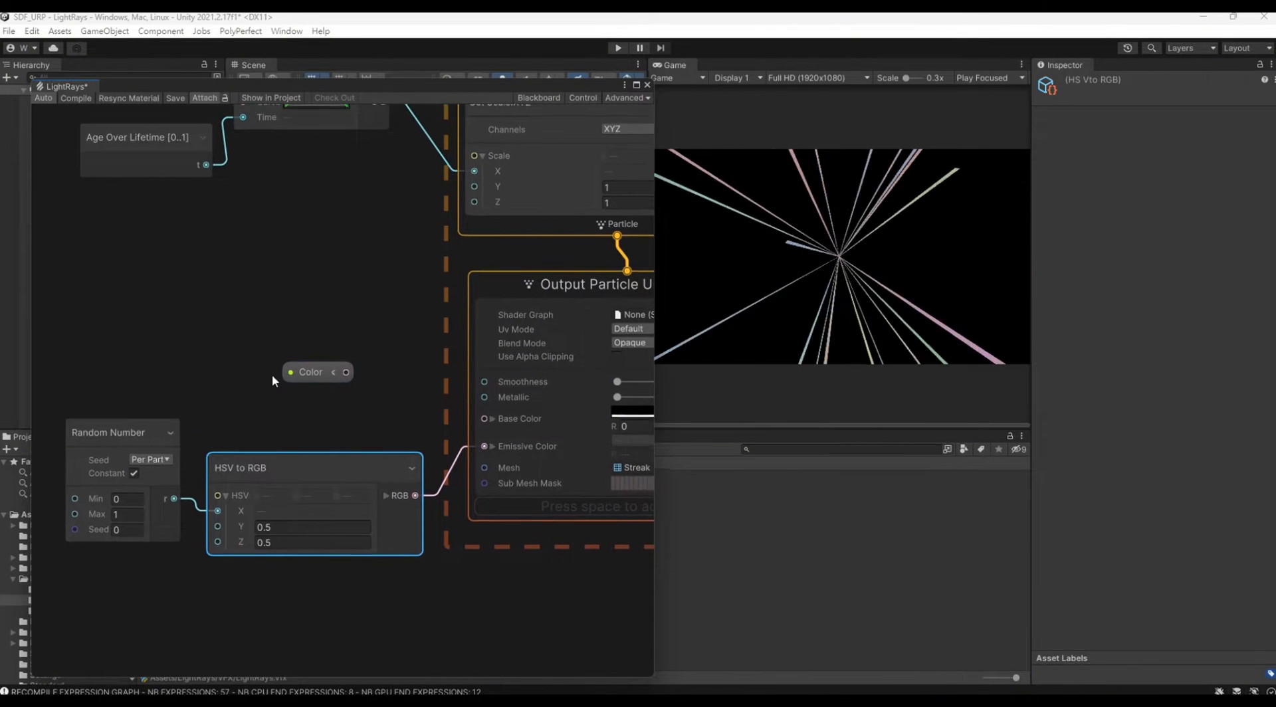
# Step: Set the Global Volume's Bloom threshold to 0.3 and its intensity to 1.5
pyautogui.moveTo(384, 92); pyautogui.dragTo(379, 298)
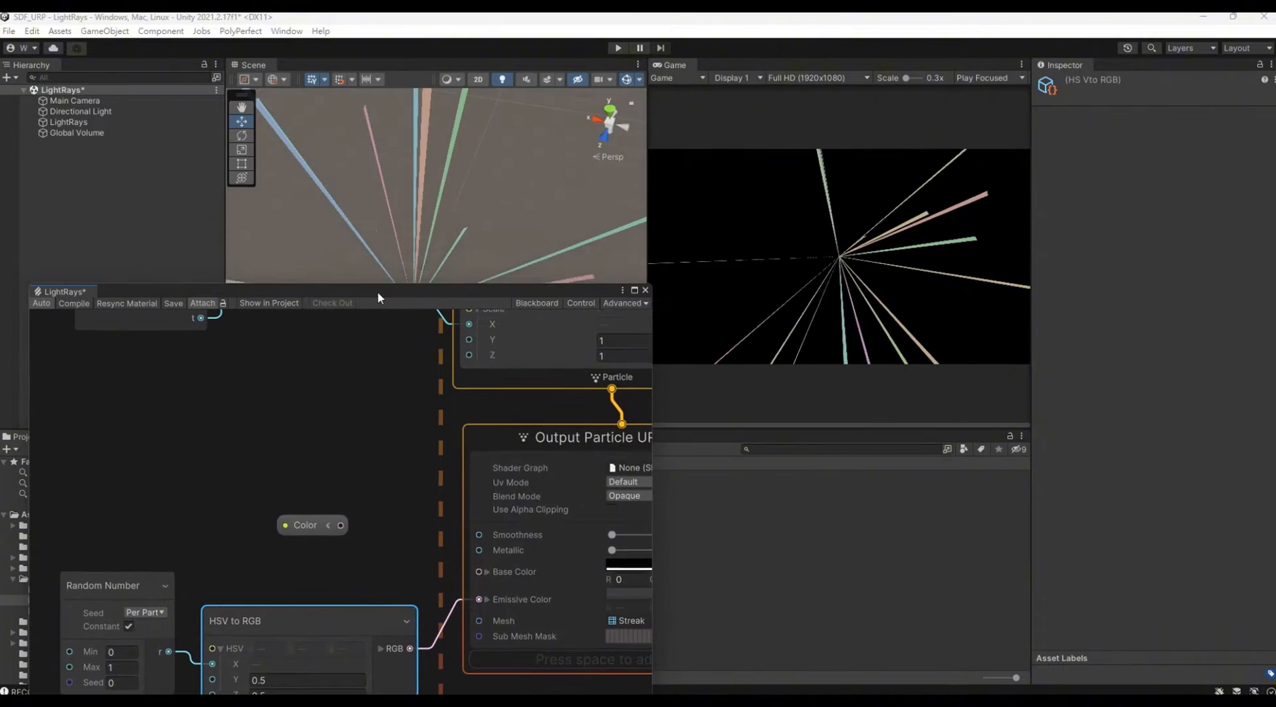
pyautogui.click(93, 134)
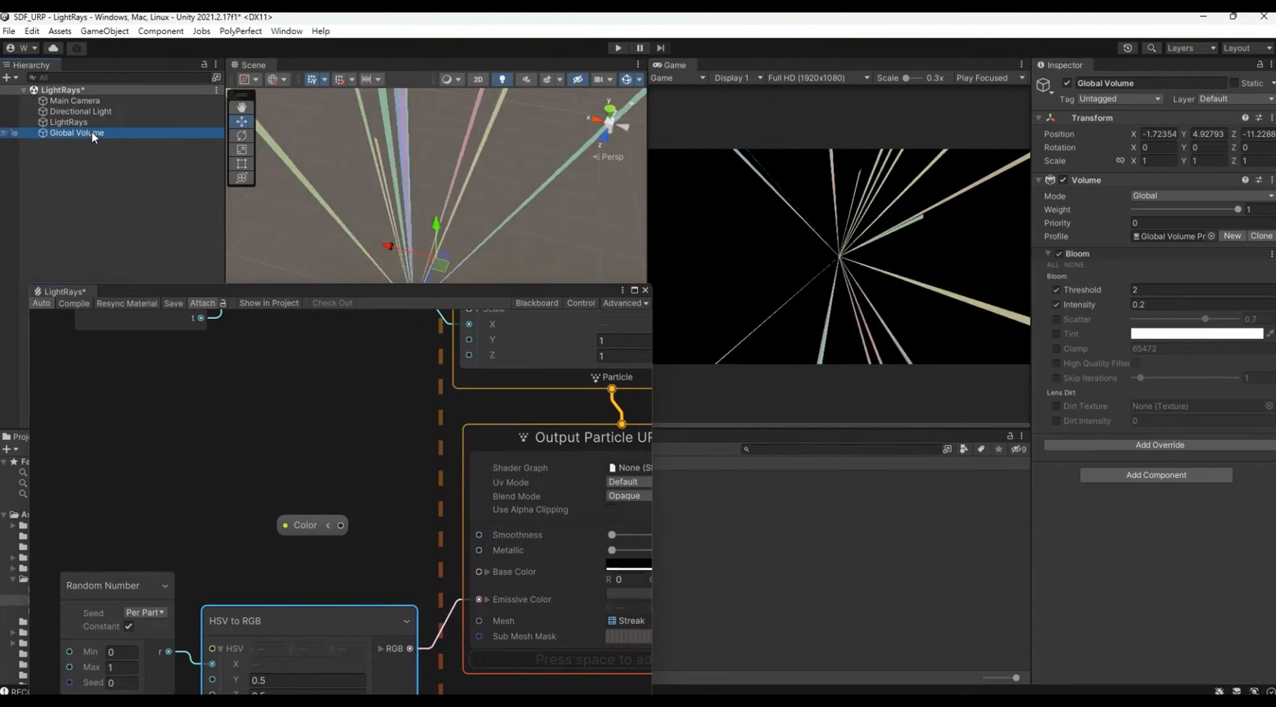
pyautogui.click(1154, 291)
pyautogui.write('0.5')
pyautogui.click(1159, 305)
pyautogui.write('1')
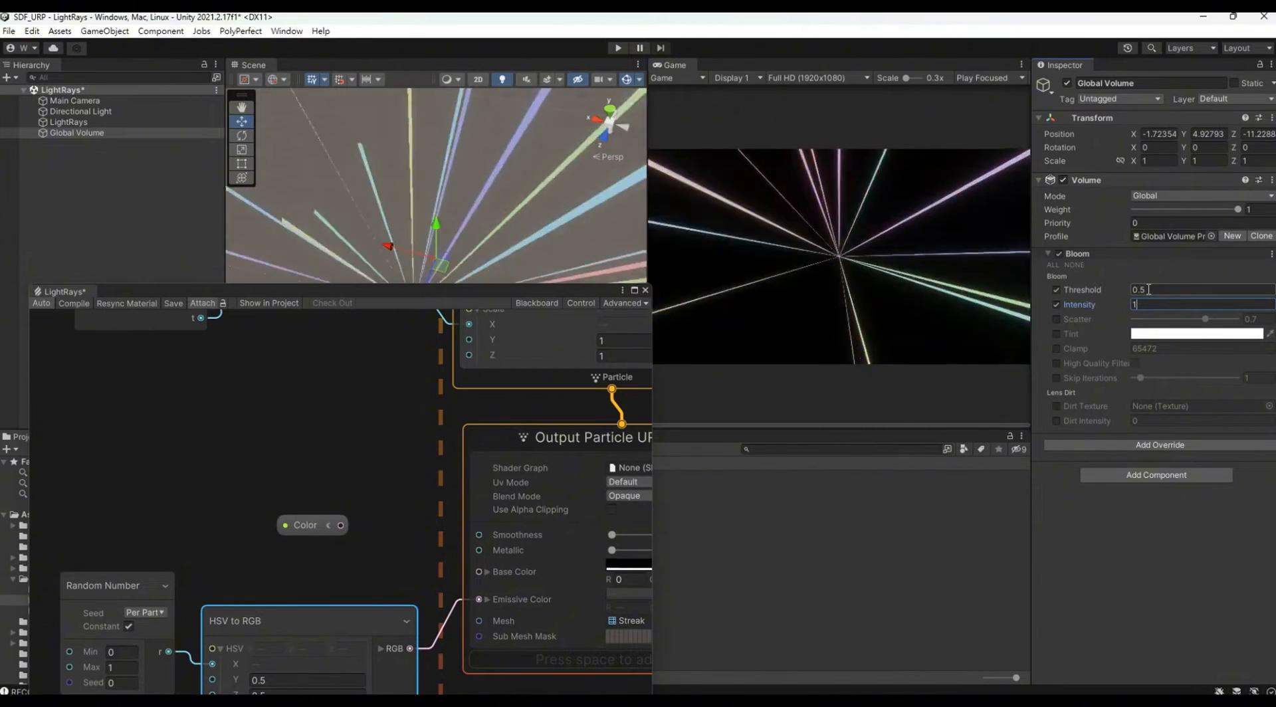
pyautogui.click(1148, 289)
pyautogui.write('0.3')
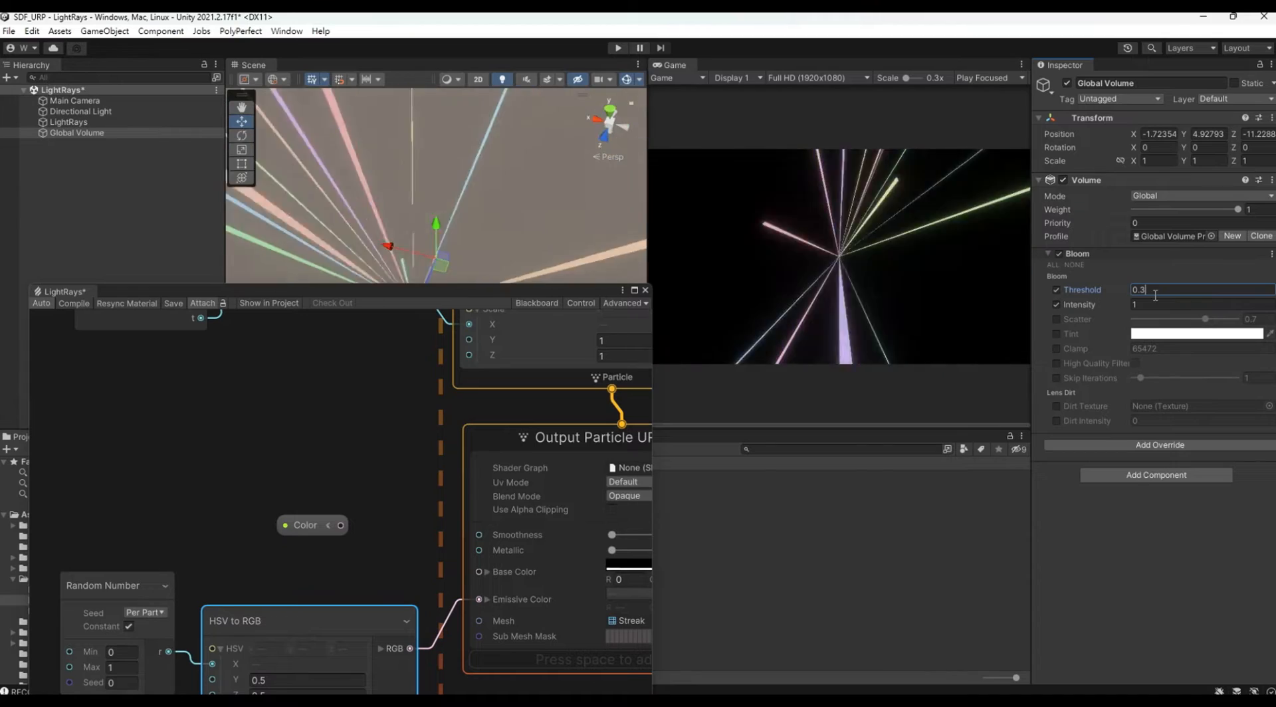
pyautogui.click(1153, 305)
pyautogui.write('1.5')
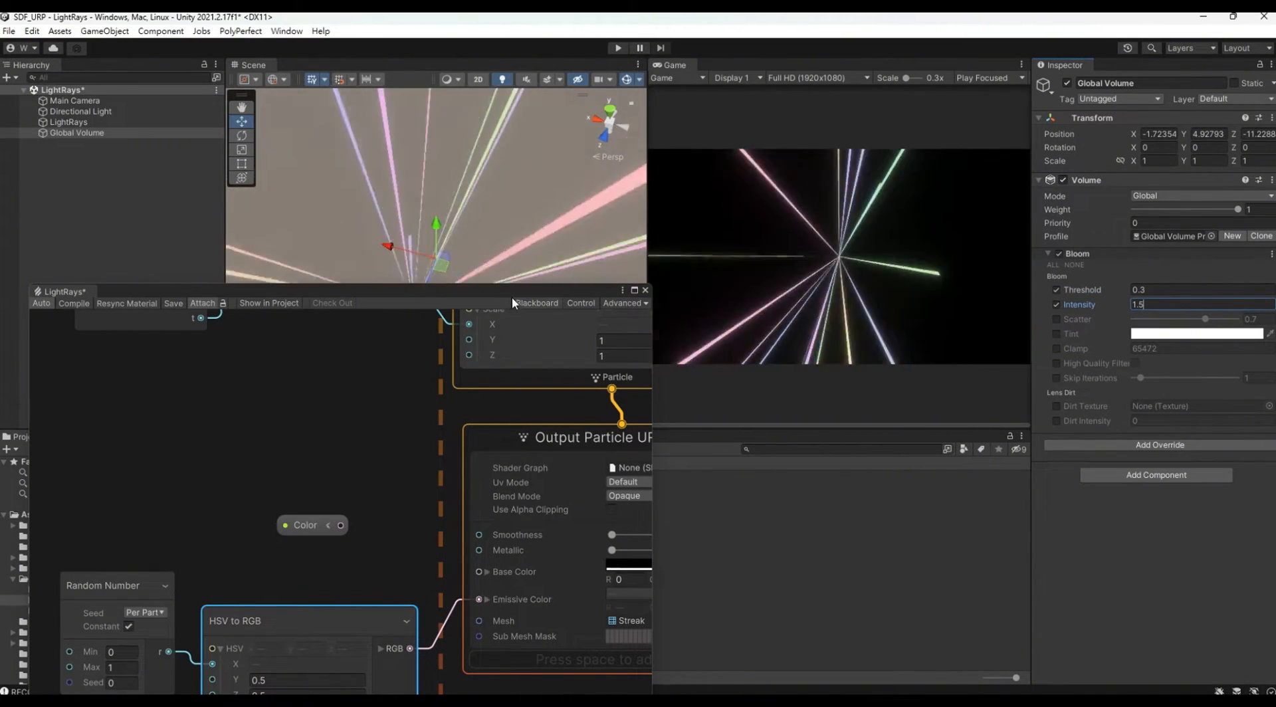
# Step: Set the HSV to RGB node's Y and Z values to 1
pyautogui.moveTo(517, 293); pyautogui.dragTo(527, 46)
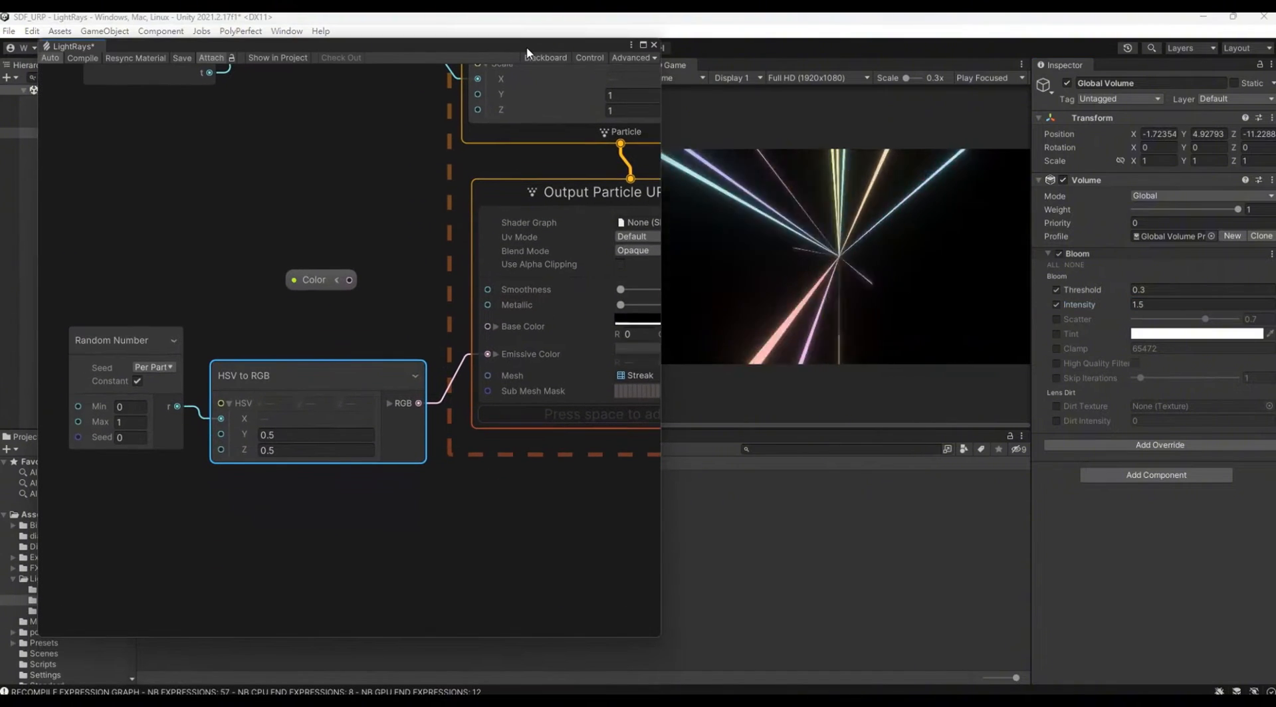
pyautogui.click(297, 435)
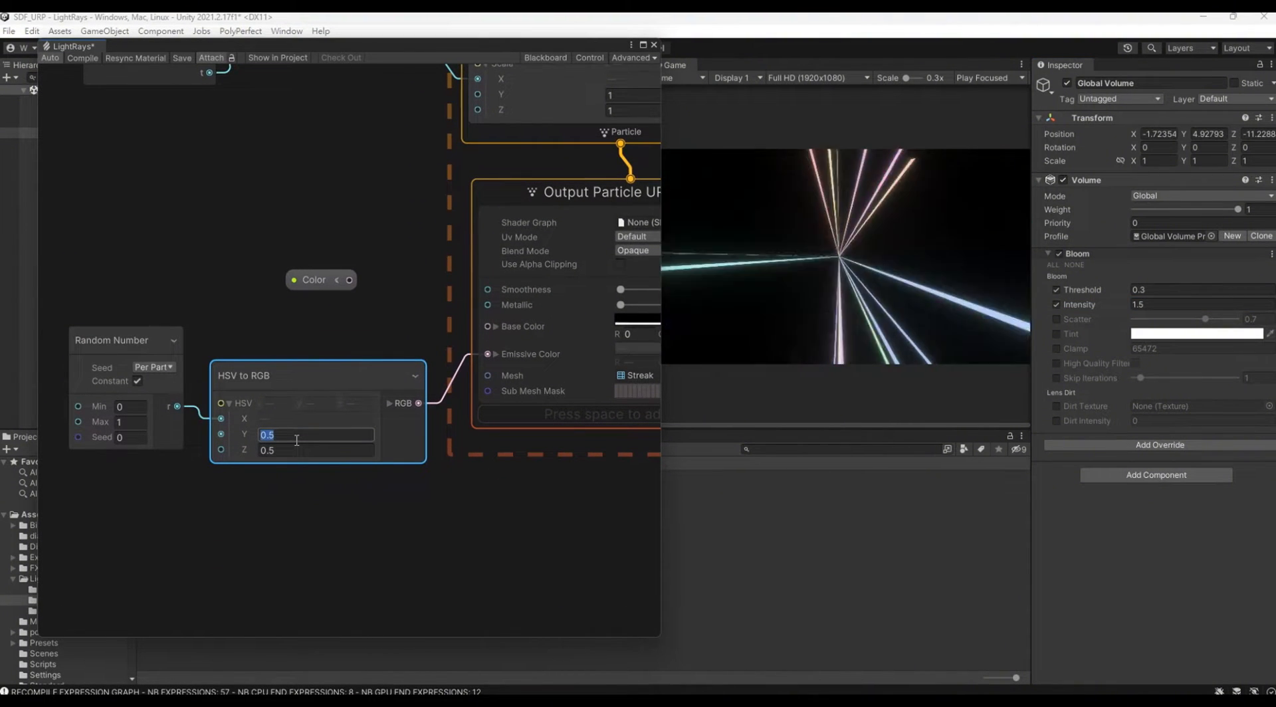
pyautogui.write('1')
pyautogui.click(297, 449)
pyautogui.write('1')
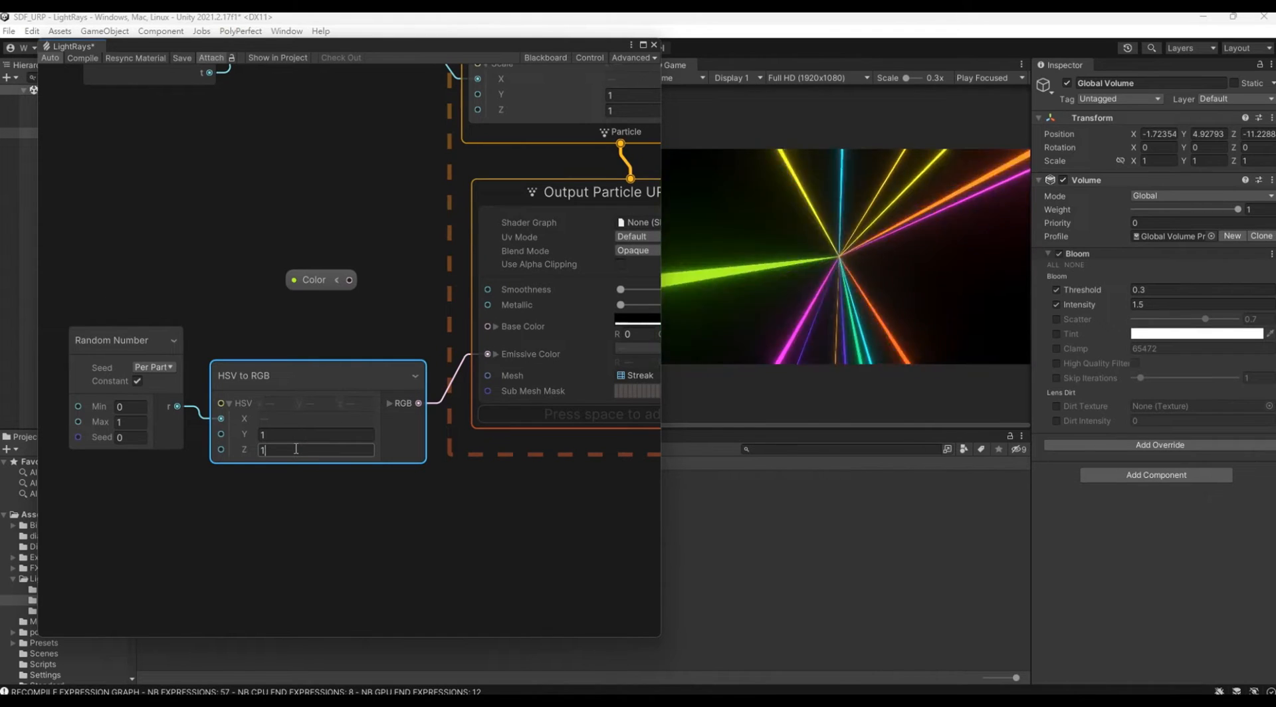
# Step: Set the HSV to RGB node's Y and Z values back to 0.5
pyautogui.click(276, 436)
pyautogui.write('.')
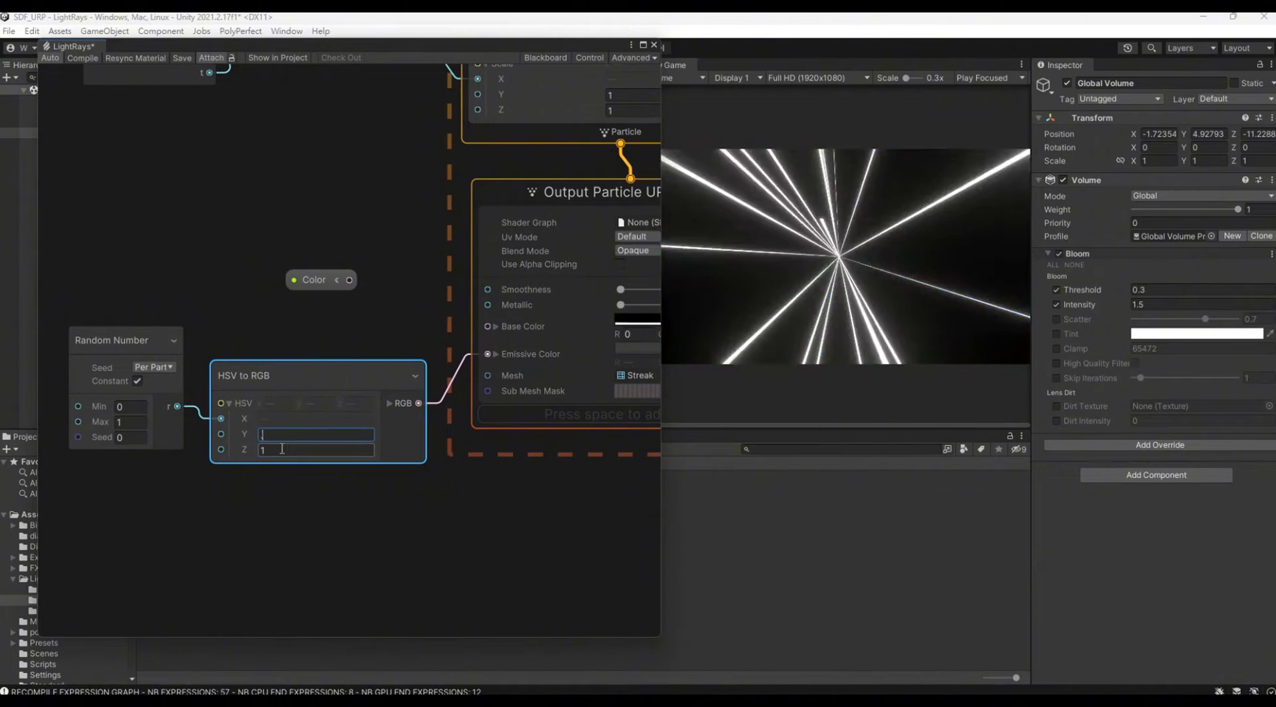
pyautogui.write('5')
pyautogui.click(282, 449)
pyautogui.write('.5')
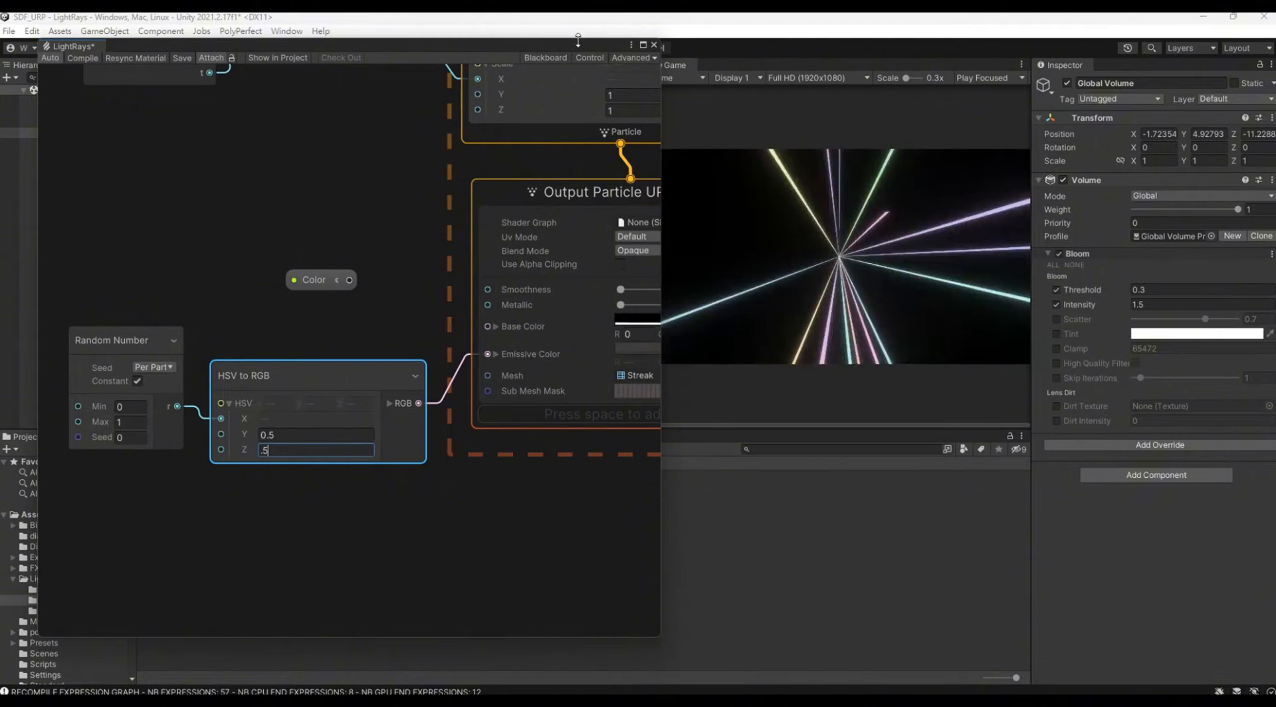
# Step: Select the LightRays object in the scene and adjust its Rate property
pyautogui.moveTo(541, 49); pyautogui.dragTo(508, 245)
pyautogui.click(104, 122)
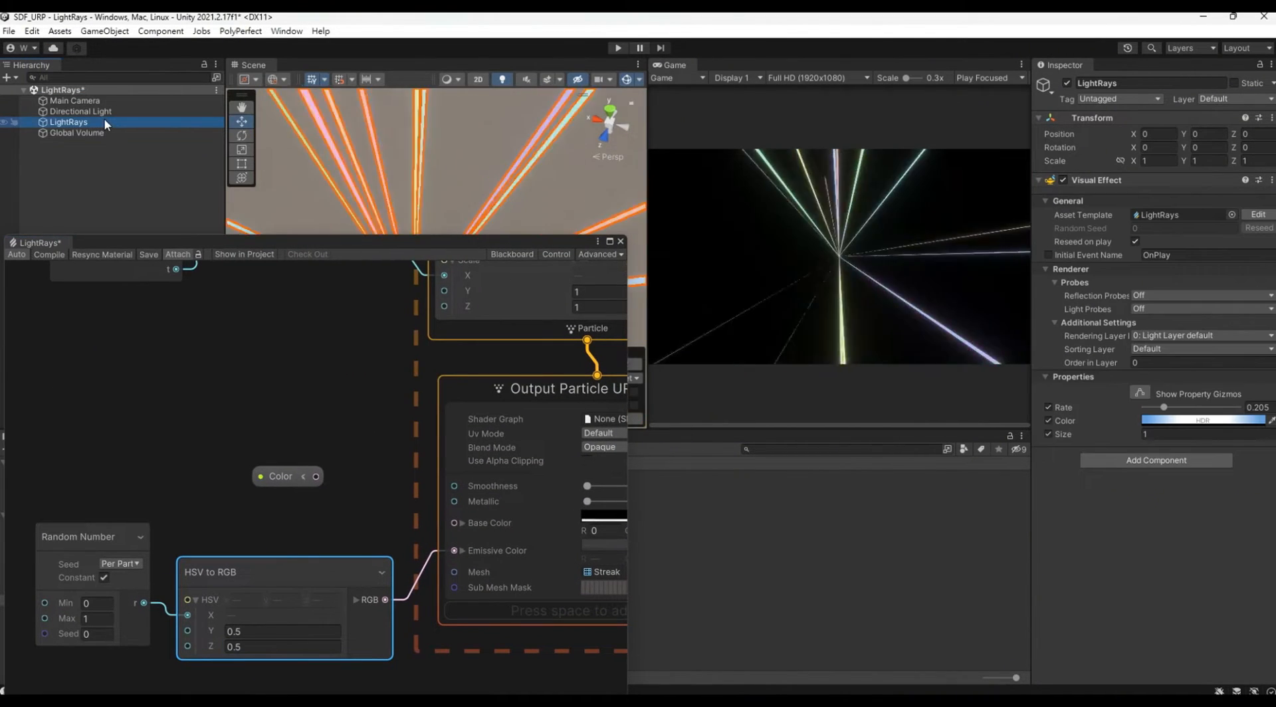
pyautogui.moveTo(1163, 407)
pyautogui.mouseDown()
pyautogui.moveTo(1235, 404)
pyautogui.moveTo(1144, 411)
pyautogui.moveTo(1166, 399)
pyautogui.mouseUp()
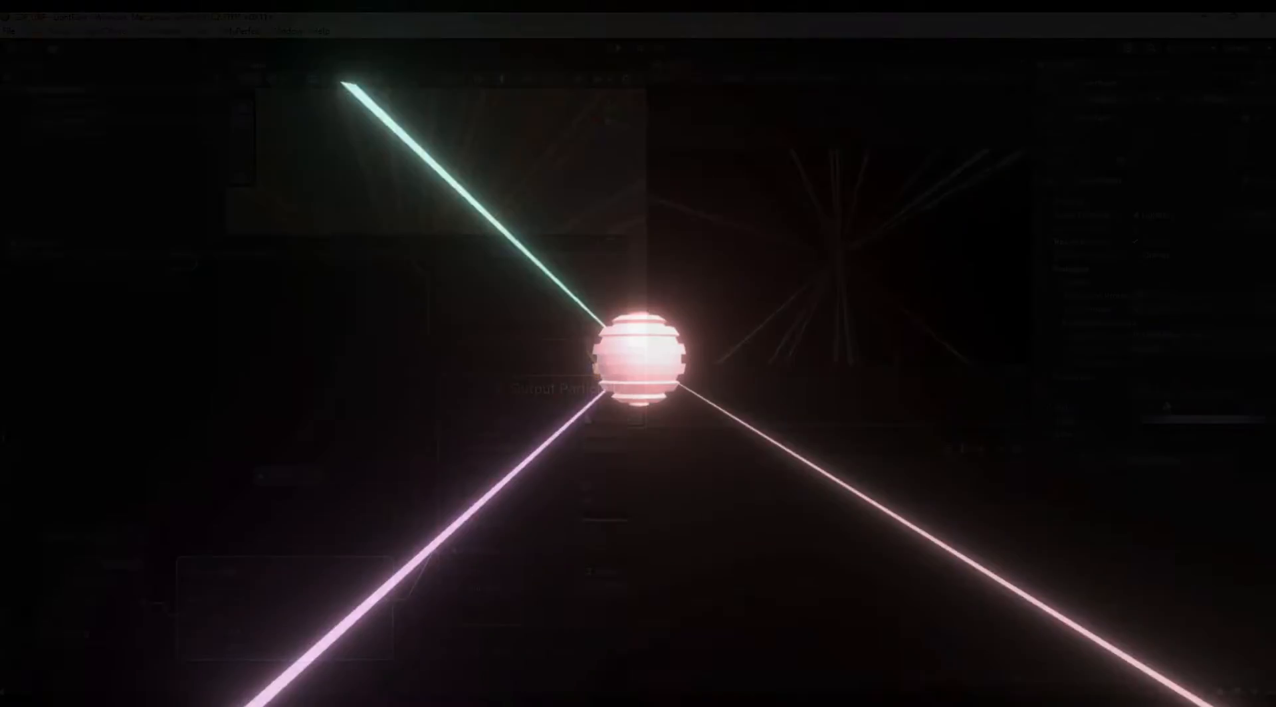
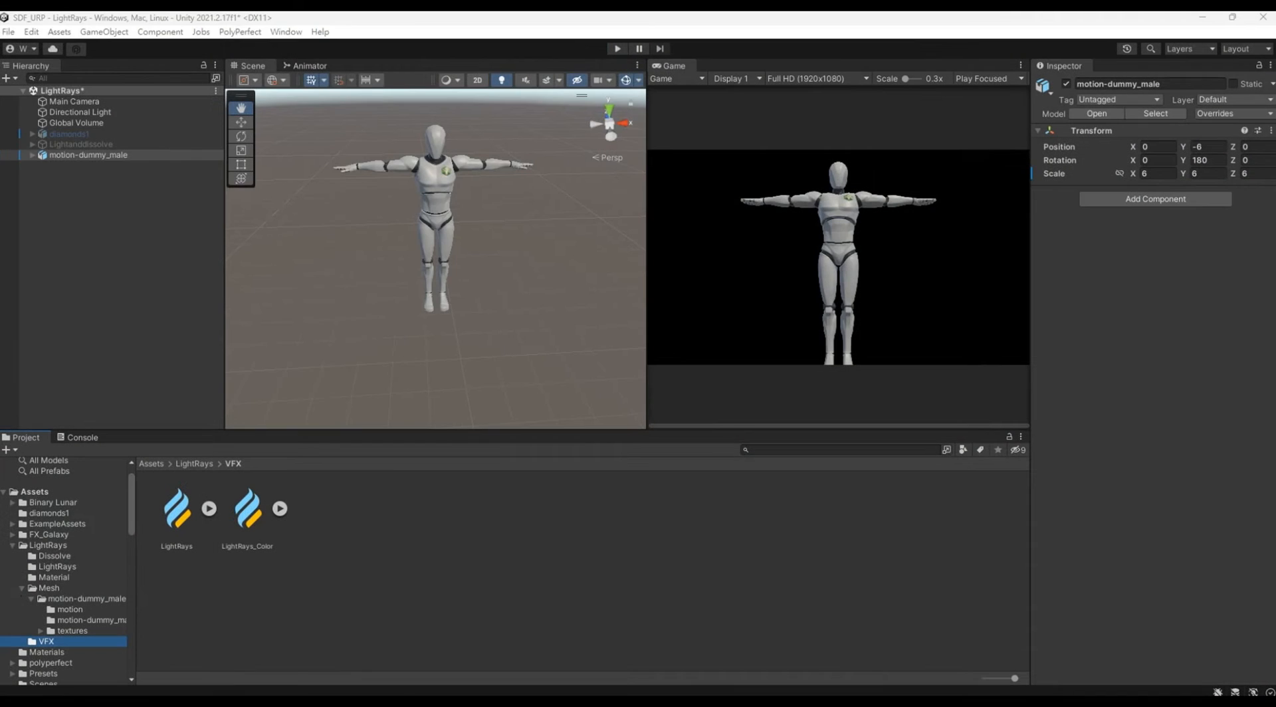
# Step: Create a blank shader graph named Dissolve in the LightRays VFX folder
pyautogui.click(436, 634)
pyautogui.rightClick(401, 584)
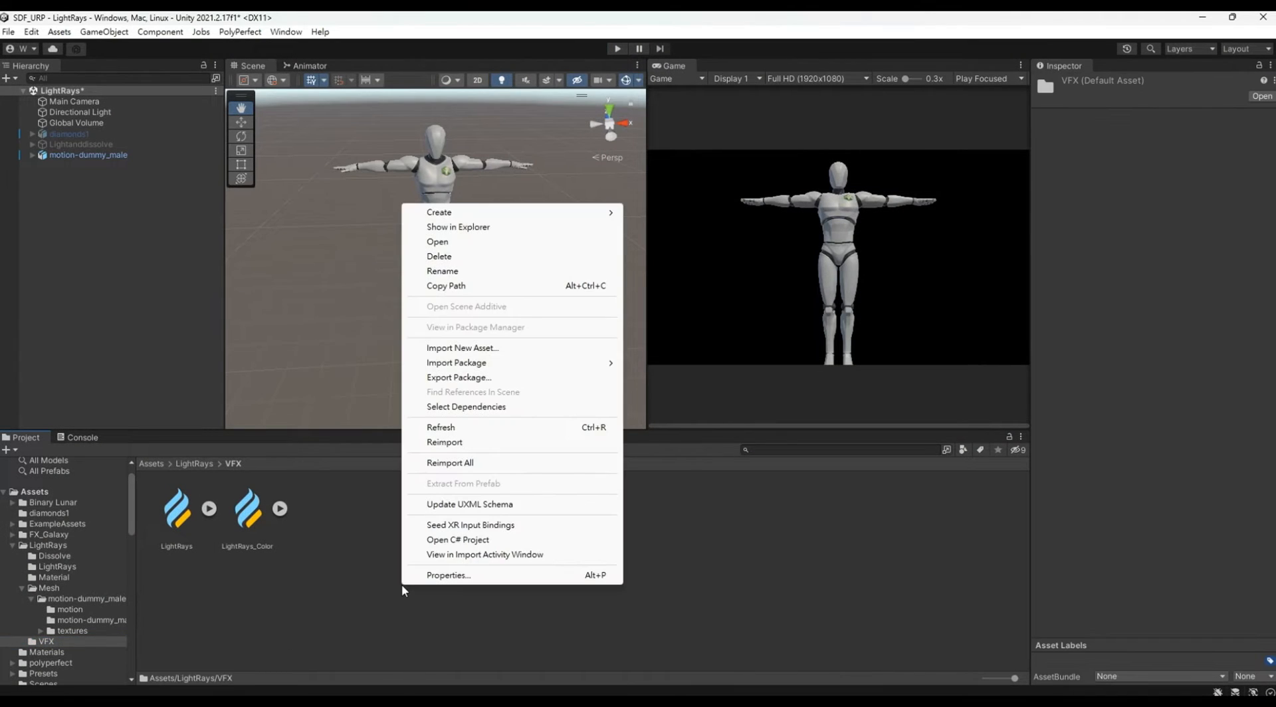
pyautogui.moveTo(614, 219)
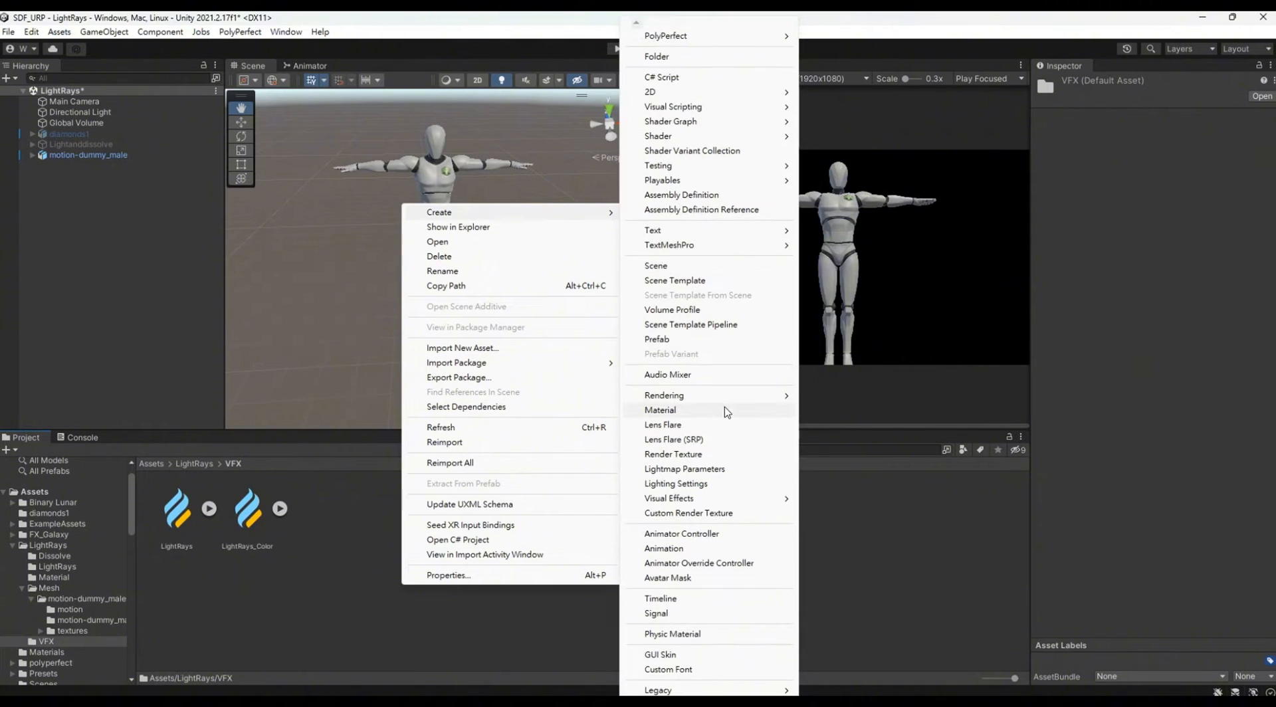
pyautogui.moveTo(737, 126)
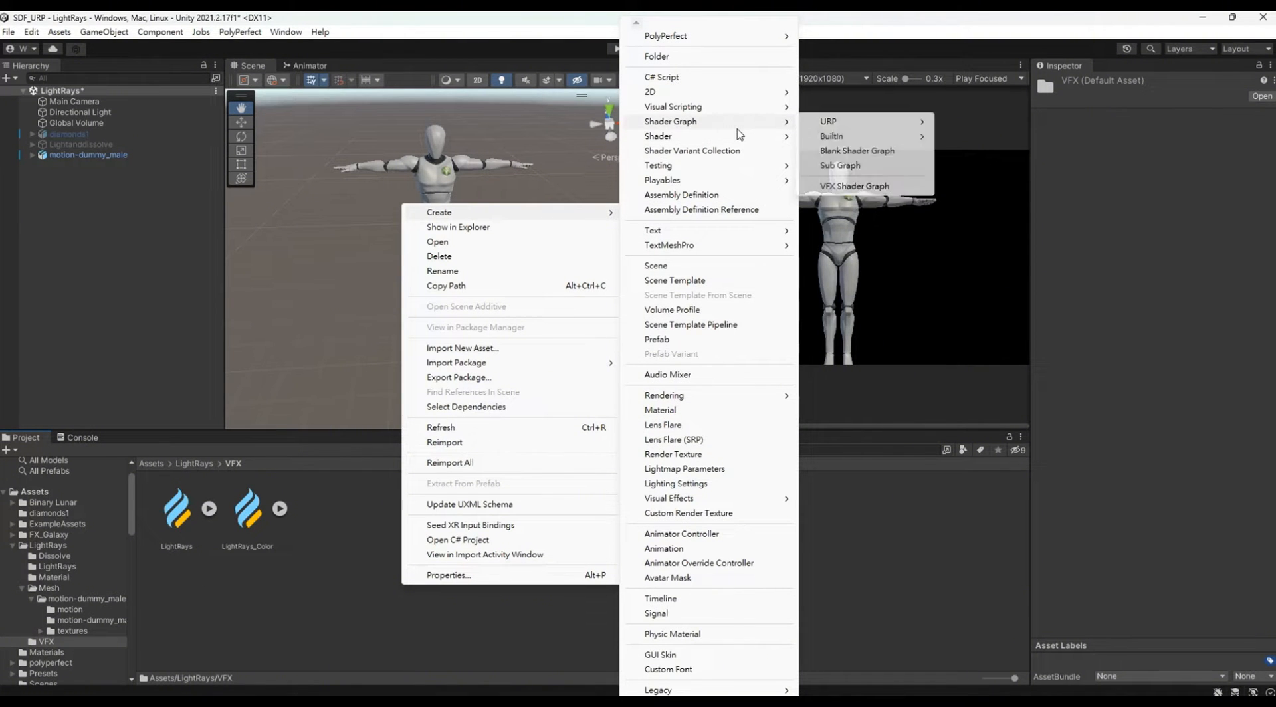
pyautogui.moveTo(826, 126)
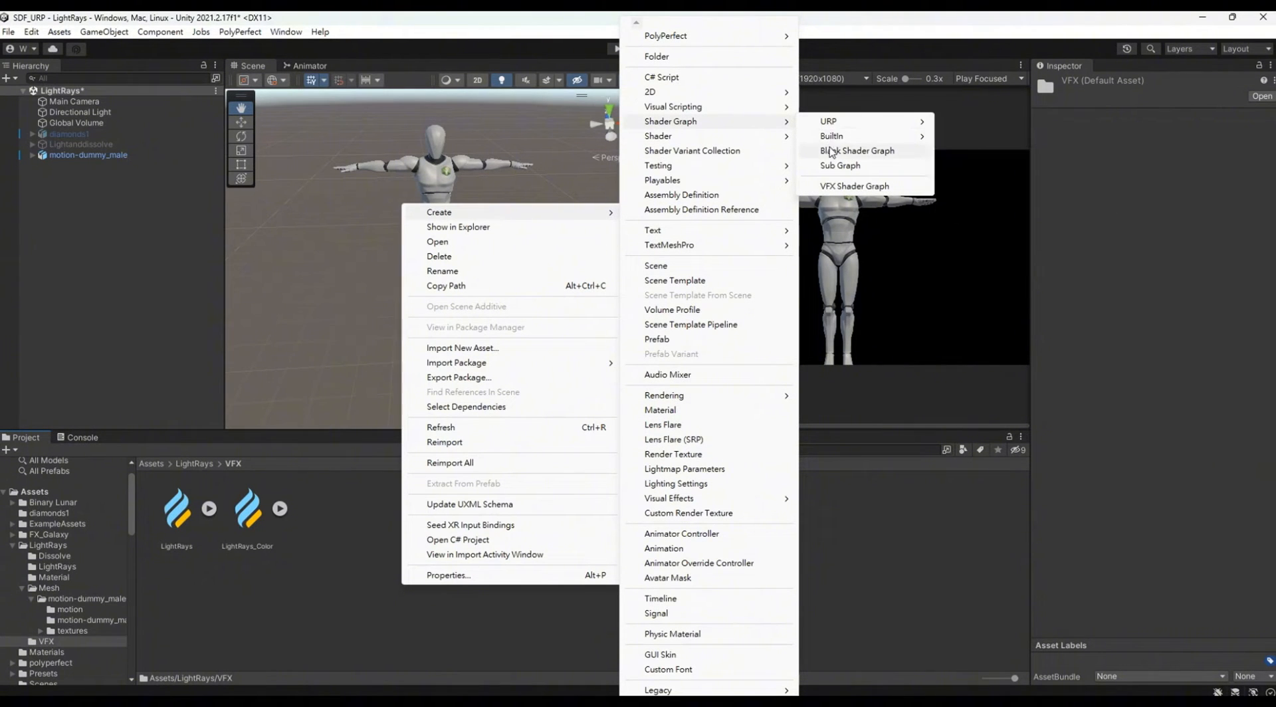
pyautogui.click(835, 152)
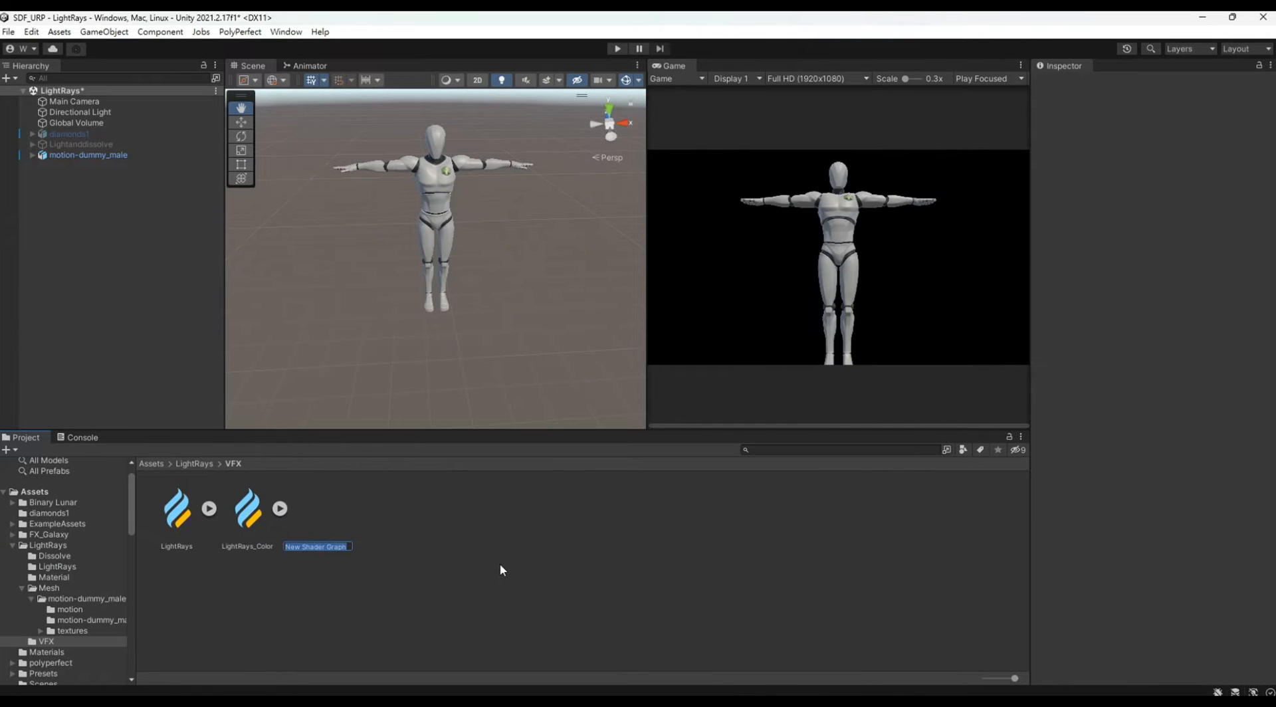
pyautogui.write('Dissolve')
pyautogui.press('Return')
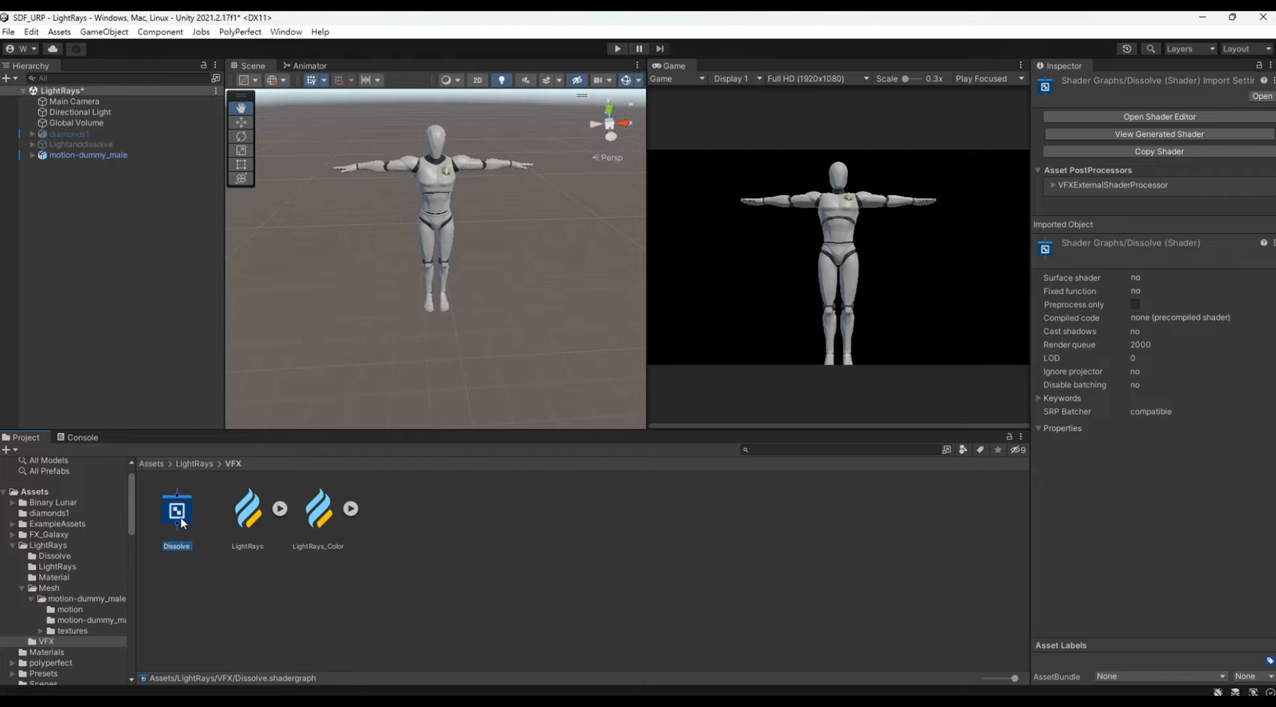
# Step: Open the Dissolve shader graph in its own enlarged floating window and move it clear of the project assets
pyautogui.click(1162, 119)
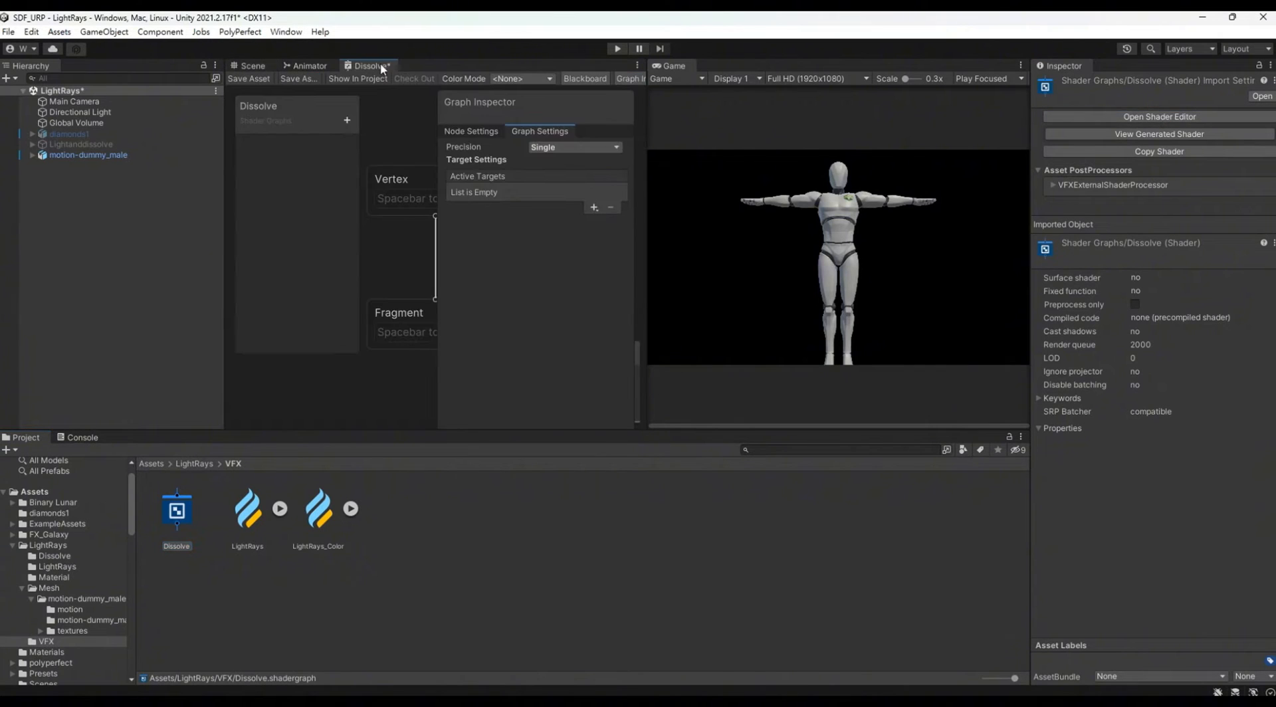
pyautogui.moveTo(380, 62); pyautogui.dragTo(459, 313)
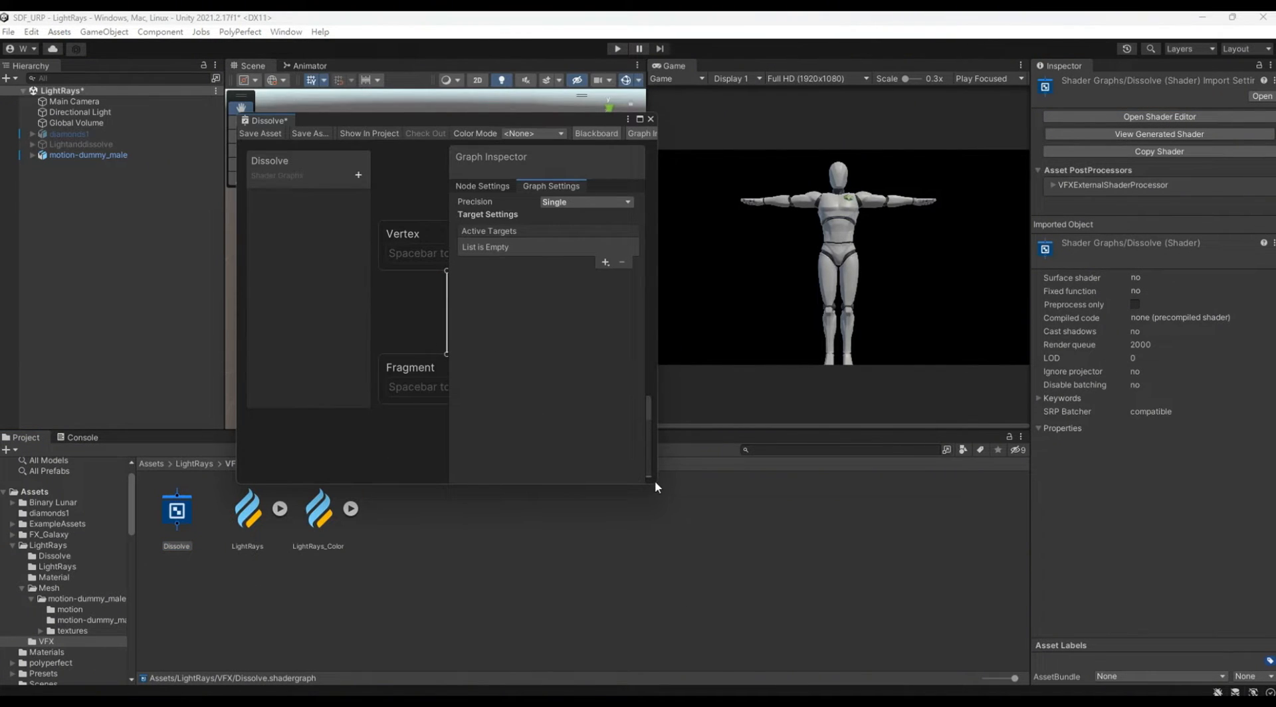
pyautogui.moveTo(656, 485); pyautogui.dragTo(984, 650)
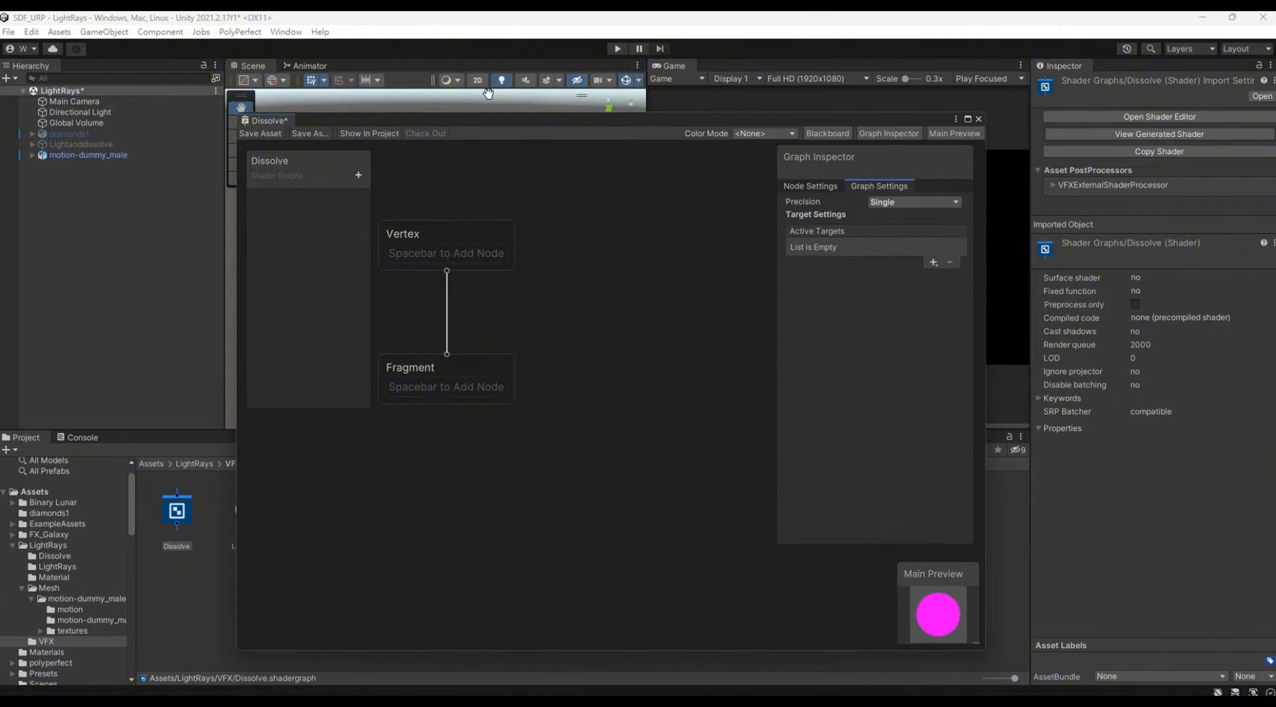
pyautogui.moveTo(470, 129); pyautogui.dragTo(699, 474)
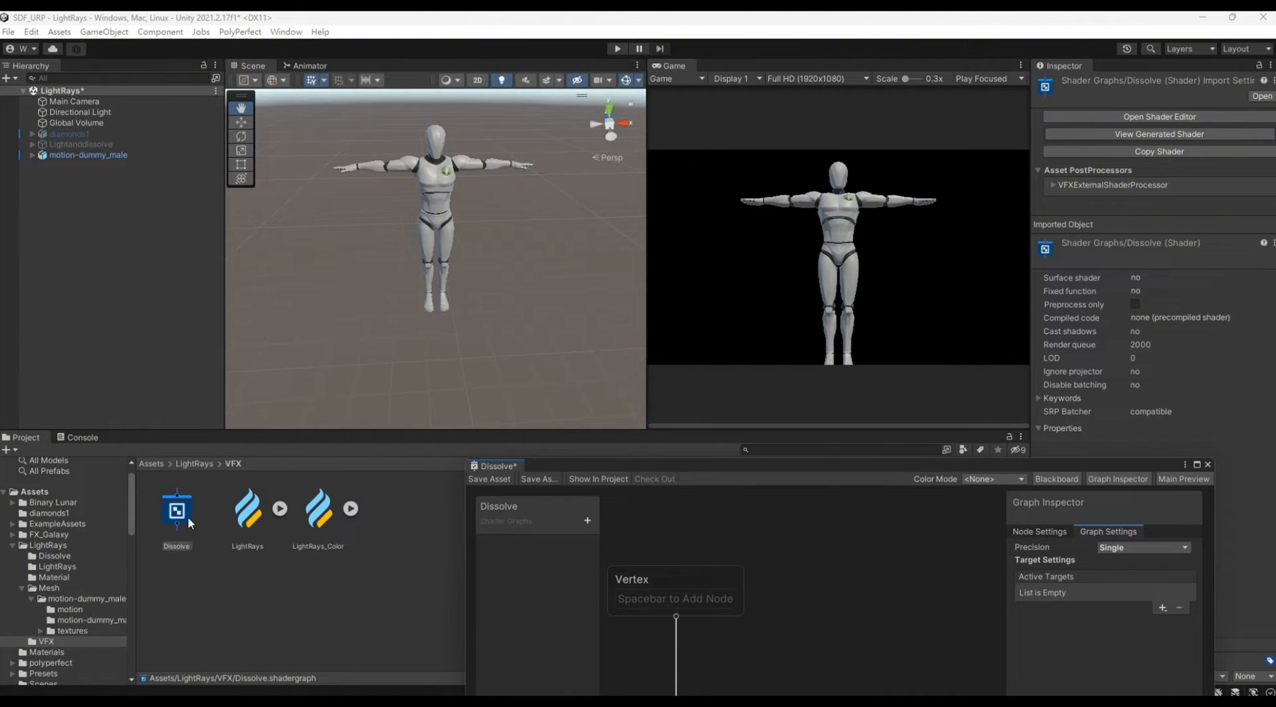
# Step: Create a material named Dissolve from the Dissolve shader graph
pyautogui.rightClick(186, 516)
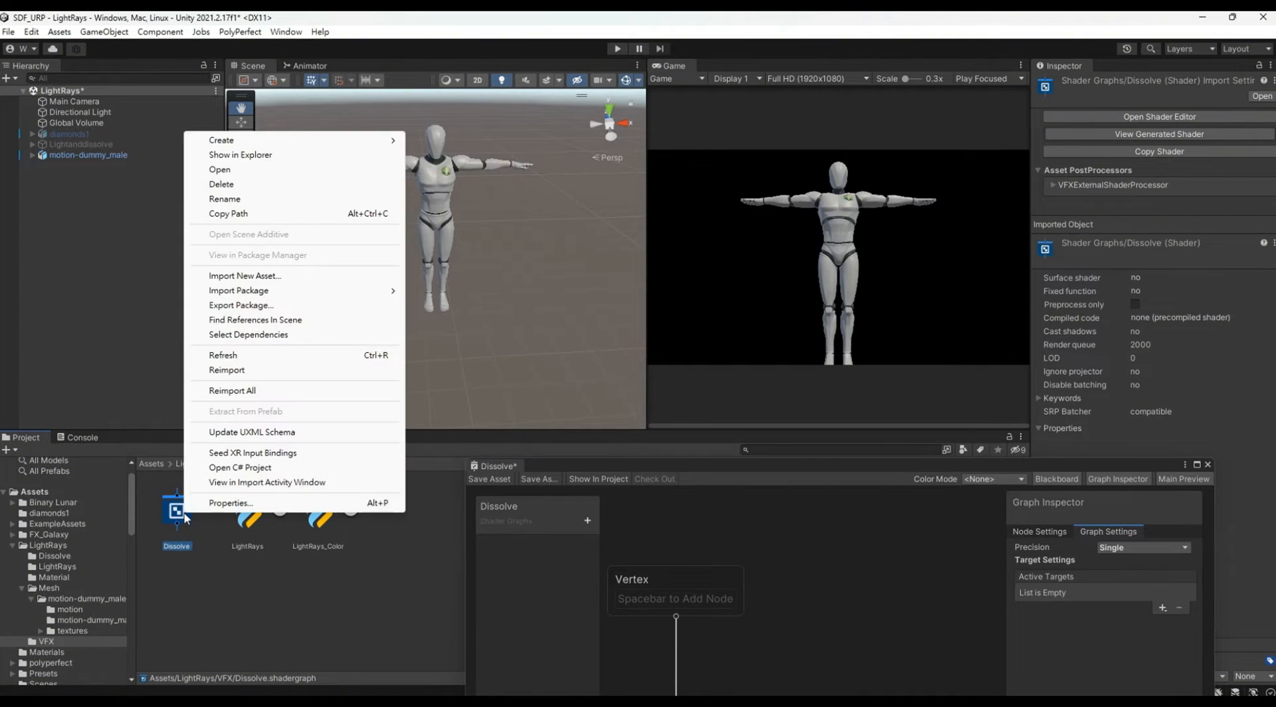
pyautogui.moveTo(312, 145)
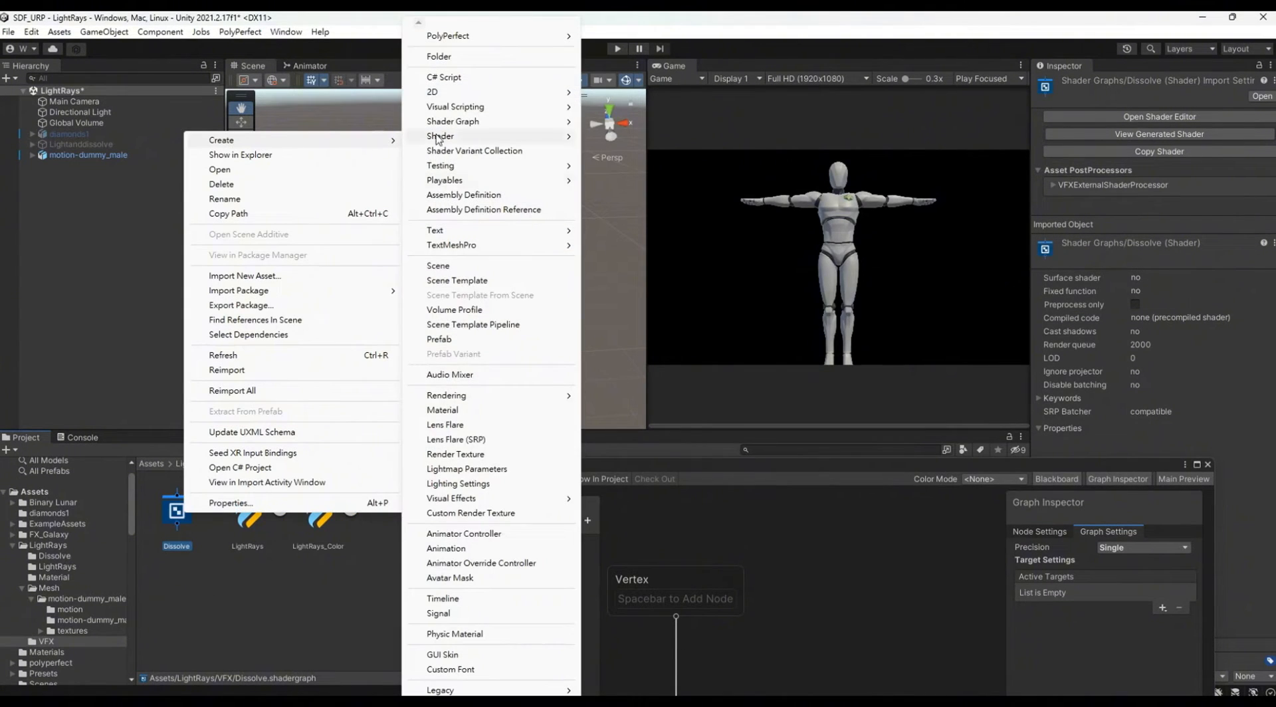
pyautogui.click(469, 410)
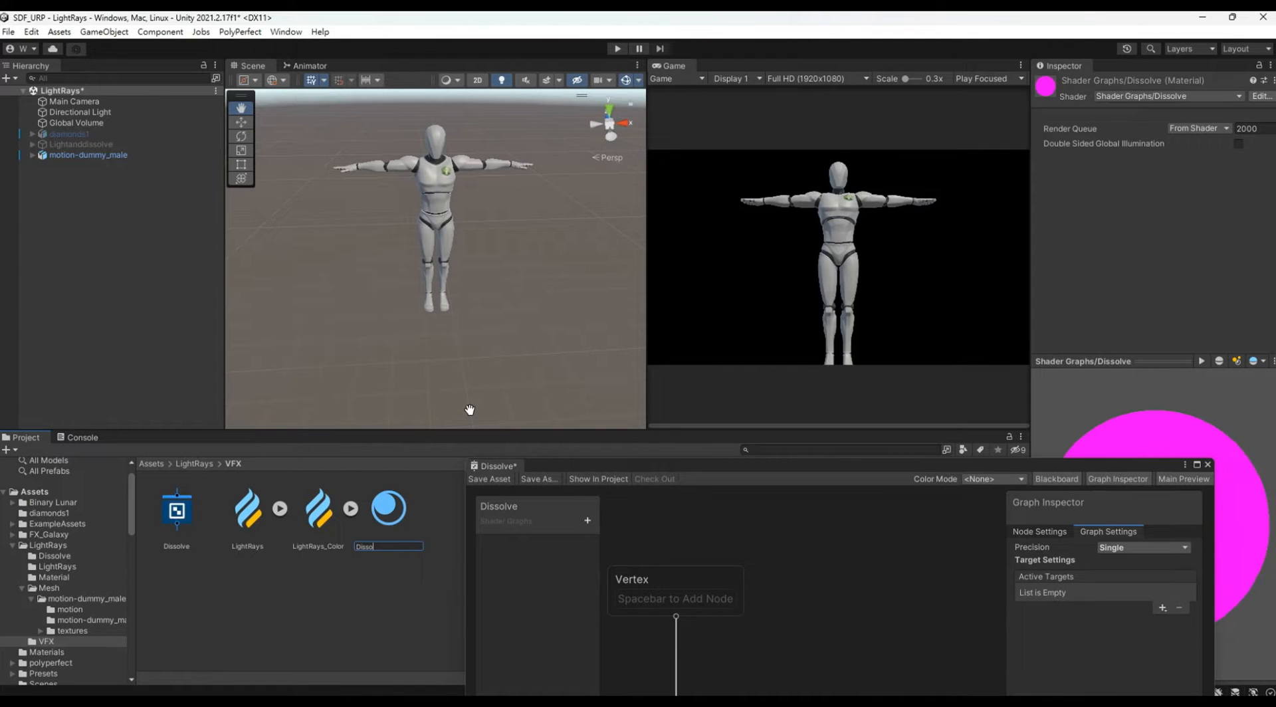
pyautogui.write('Dissolve')
pyautogui.press('Return')
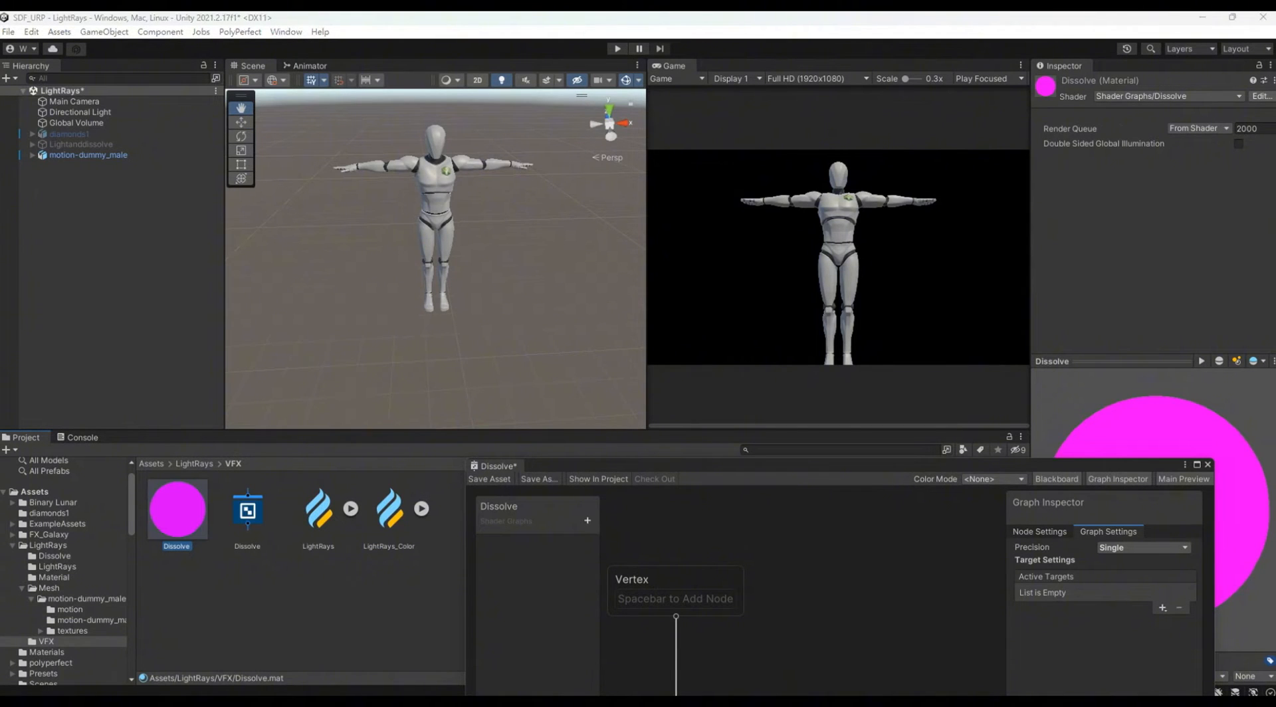
# Step: Assign the Dissolve material to Element 0 of the Motion_Dummy_Male mesh inside motion-dummy_male
pyautogui.click(75, 155)
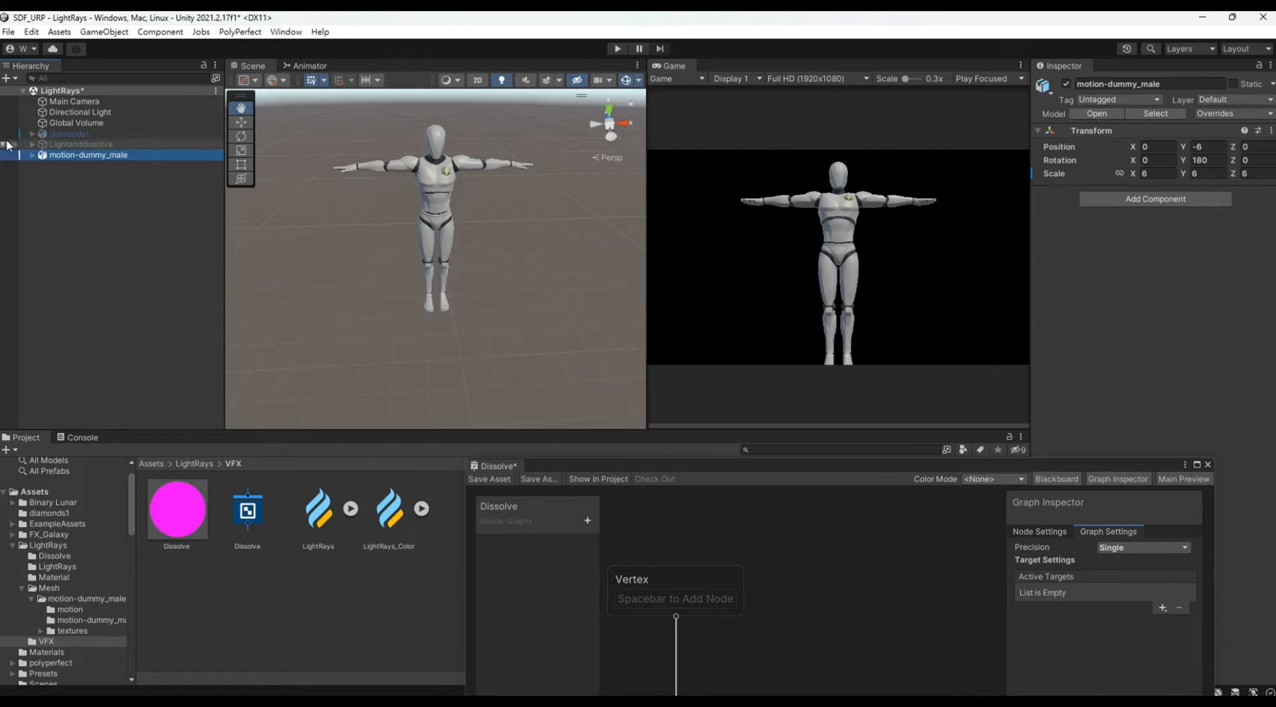
pyautogui.click(31, 154)
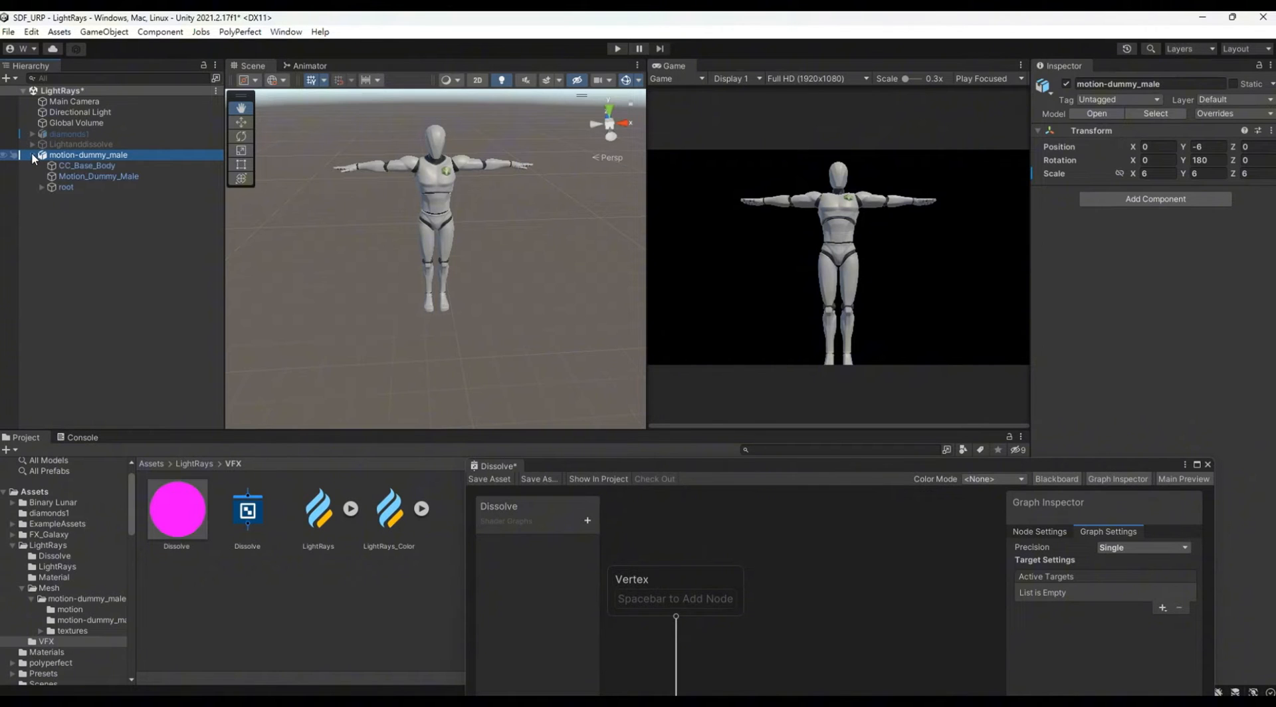
pyautogui.click(70, 175)
pyautogui.moveTo(1122, 472); pyautogui.dragTo(838, 594)
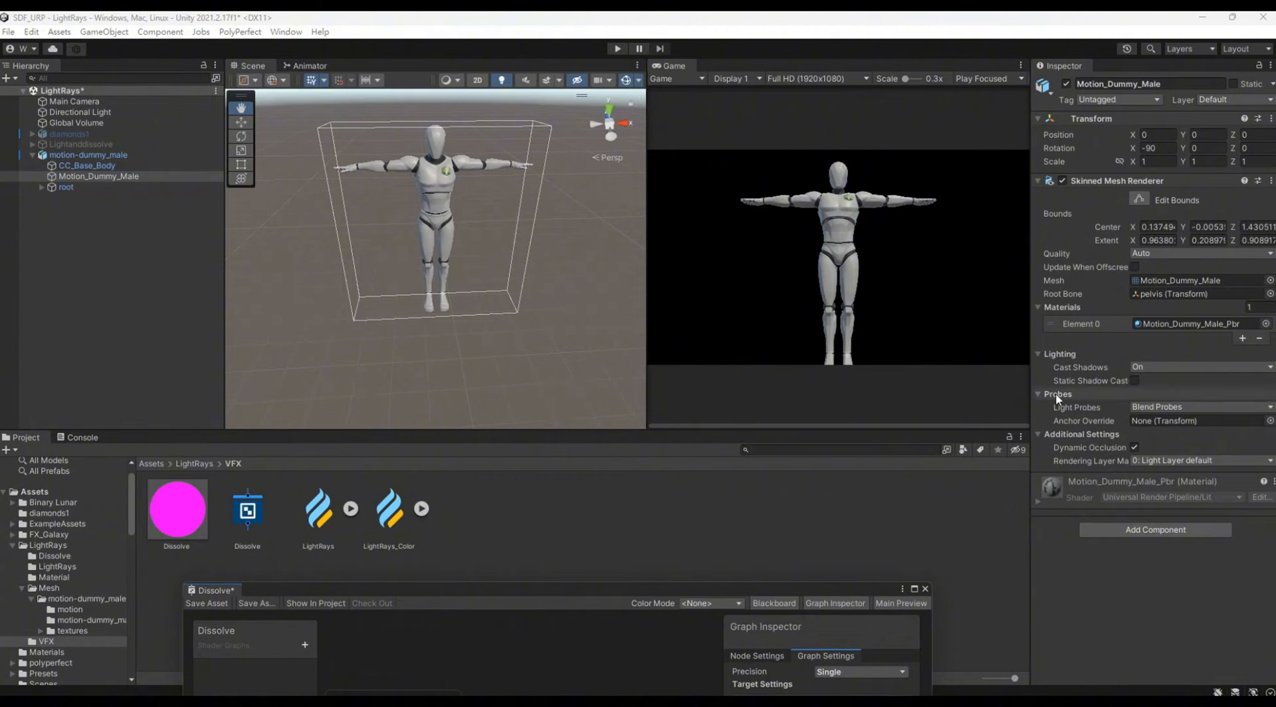
pyautogui.moveTo(177, 509); pyautogui.dragTo(571, 503)
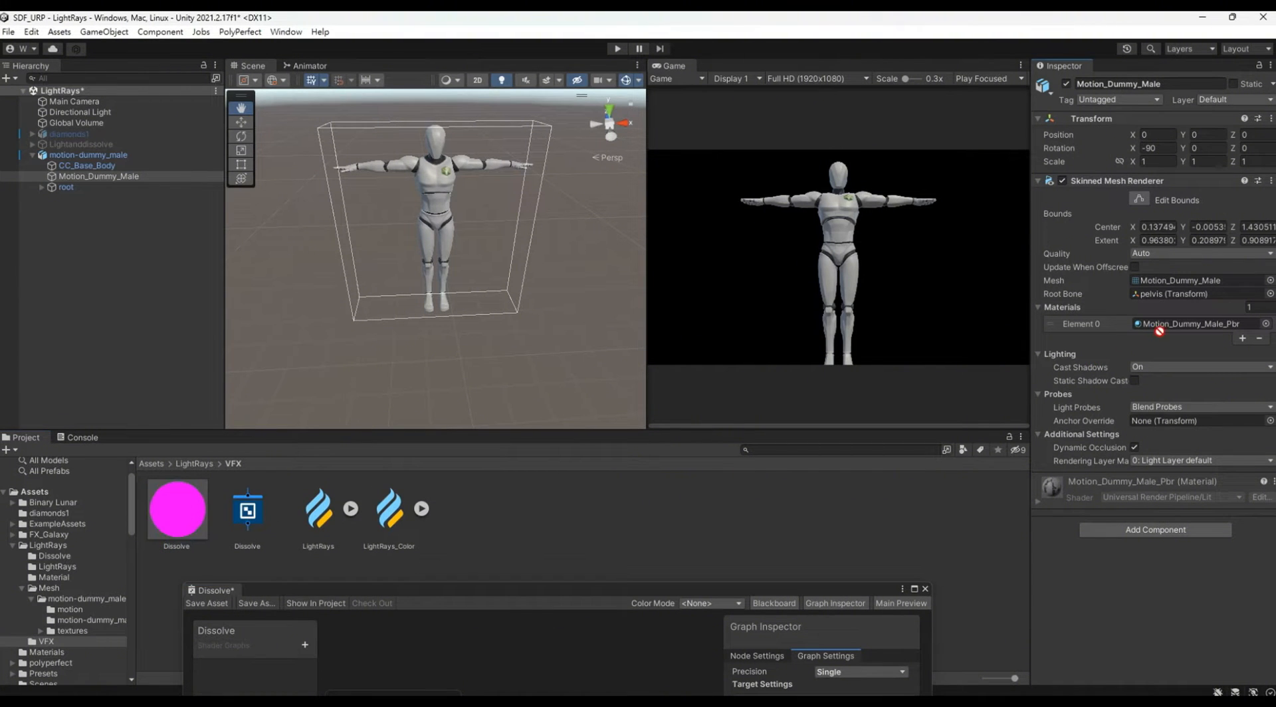
pyautogui.moveTo(1185, 331); pyautogui.dragTo(1196, 326)
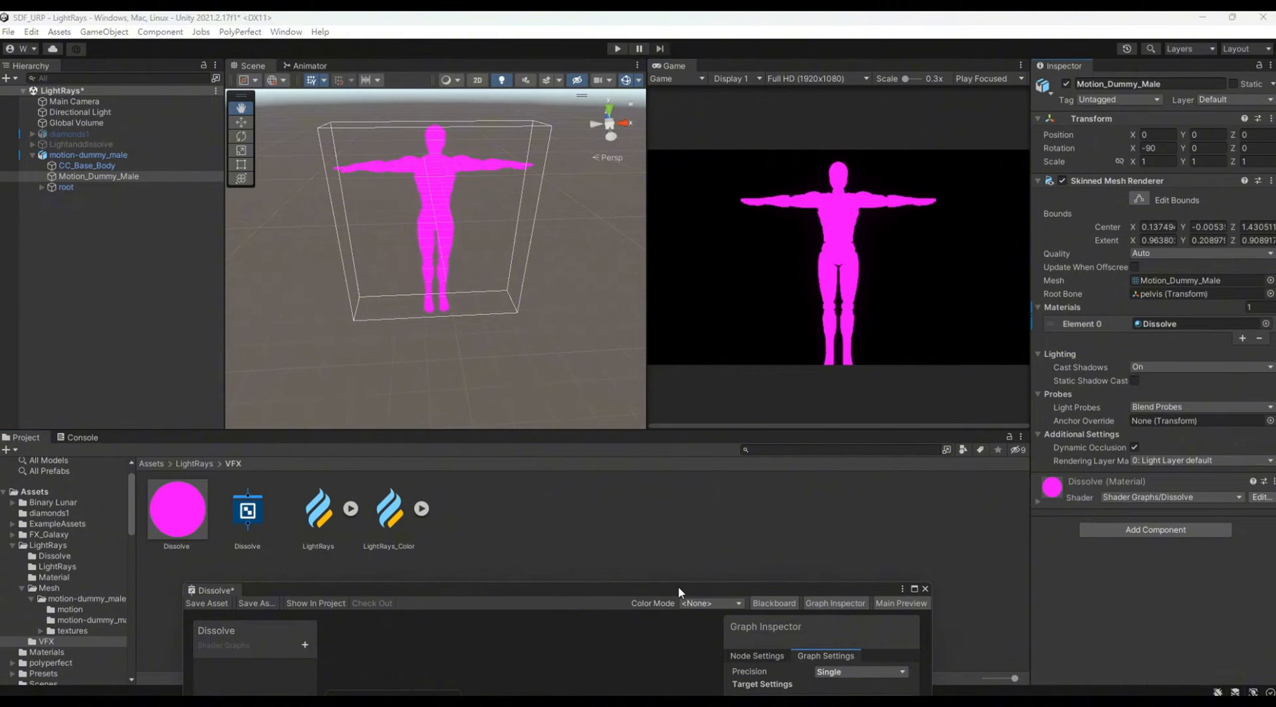
# Step: Enlarge and reposition the Dissolve graph window and add Universal as the graph's active target
pyautogui.moveTo(677, 587); pyautogui.dragTo(712, 53)
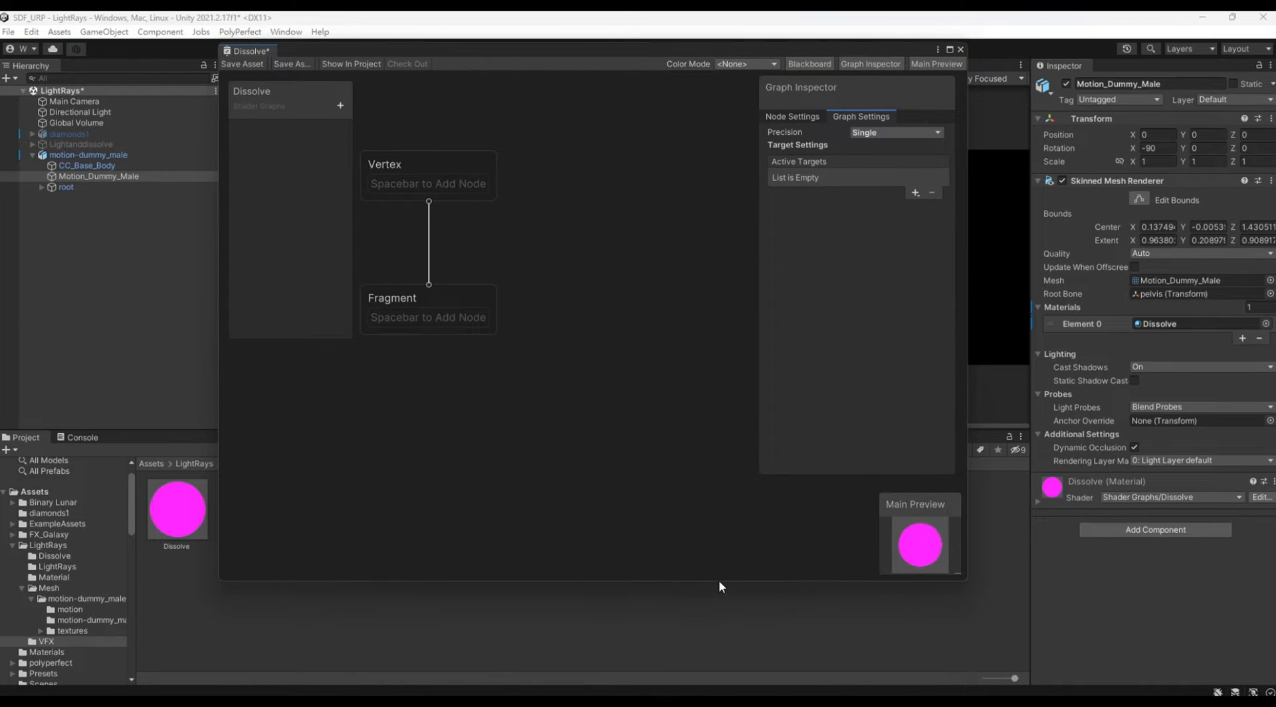
pyautogui.moveTo(719, 580); pyautogui.dragTo(713, 667)
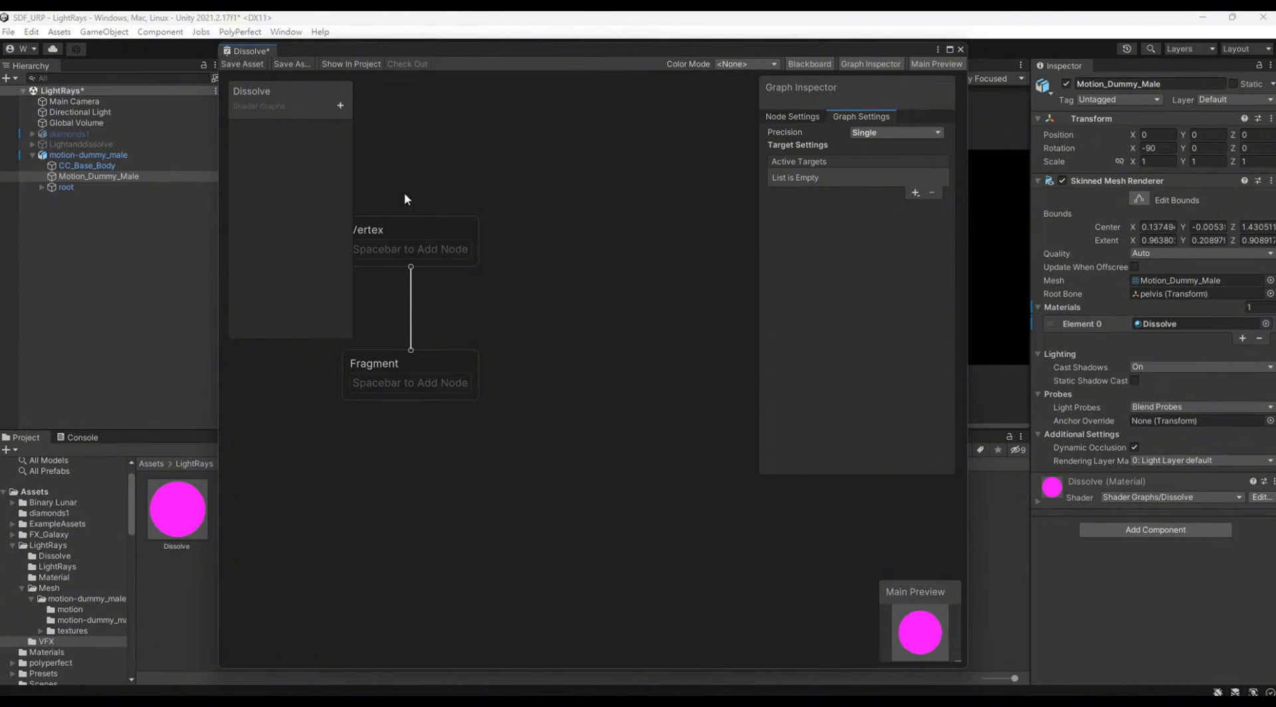
pyautogui.moveTo(216, 234); pyautogui.dragTo(195, 234)
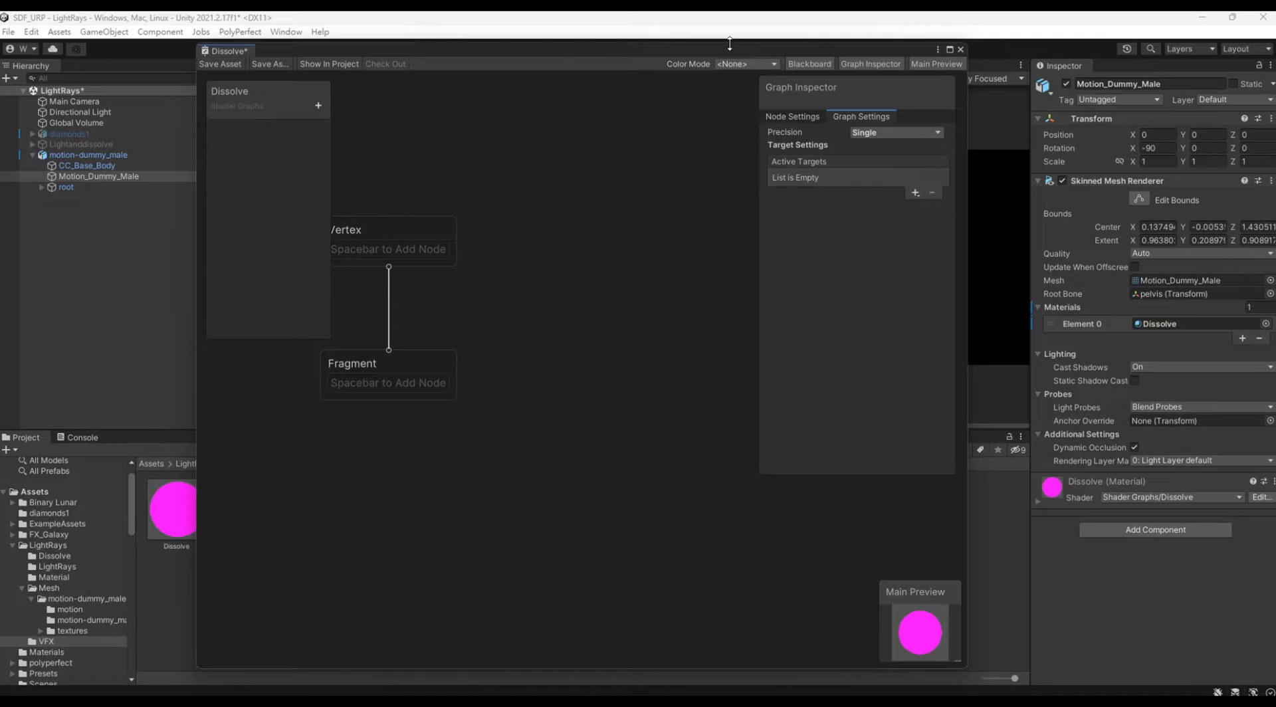
pyautogui.moveTo(729, 44); pyautogui.dragTo(525, 69)
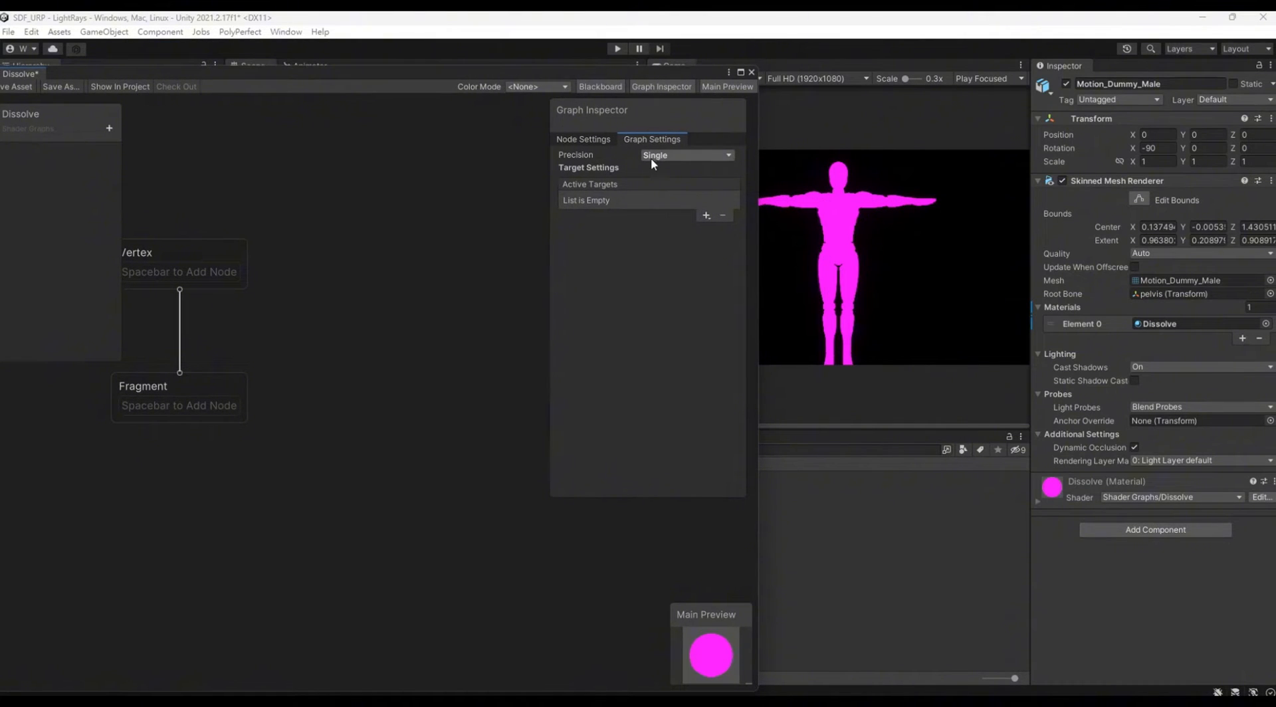
pyautogui.click(677, 156)
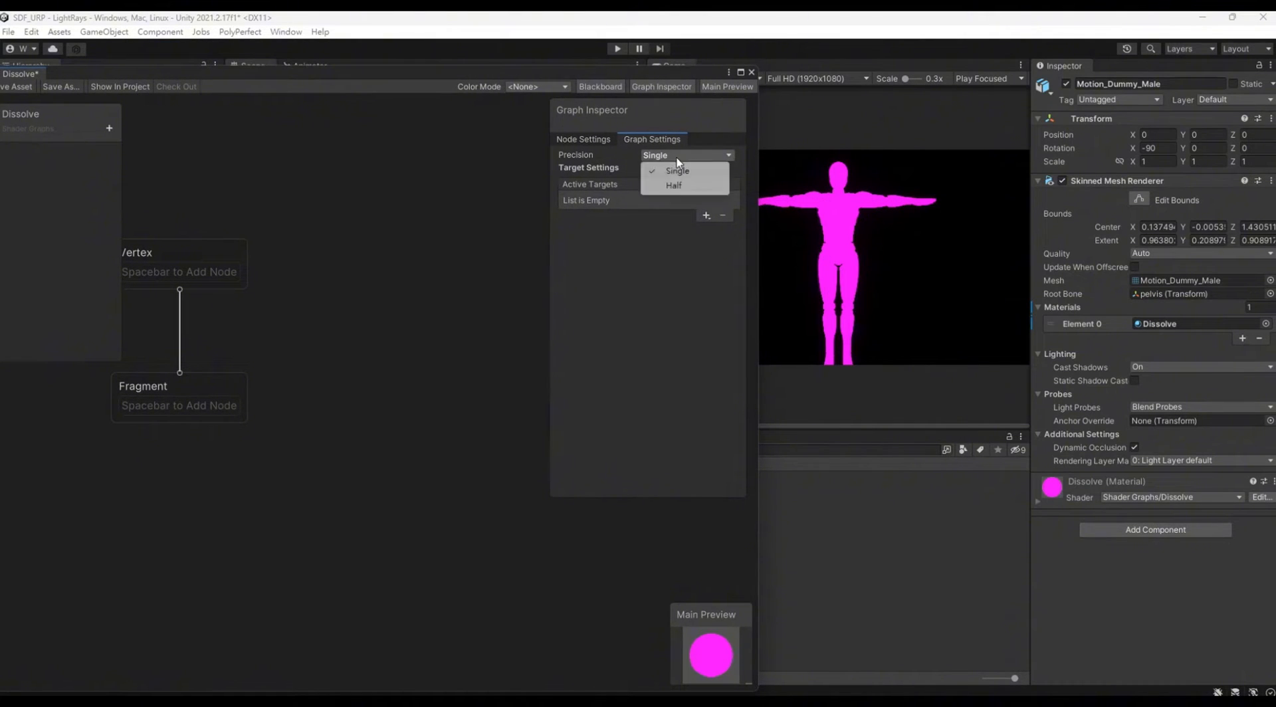
pyautogui.click(668, 295)
pyautogui.click(706, 216)
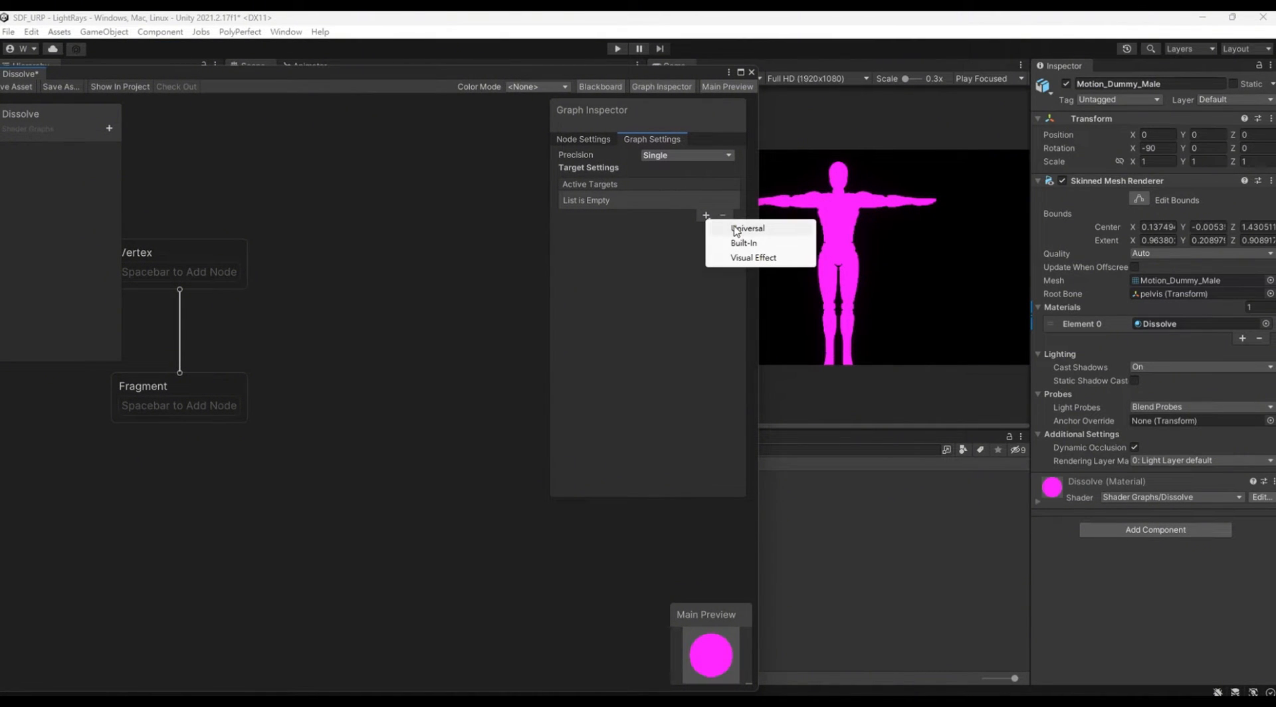
pyautogui.click(736, 230)
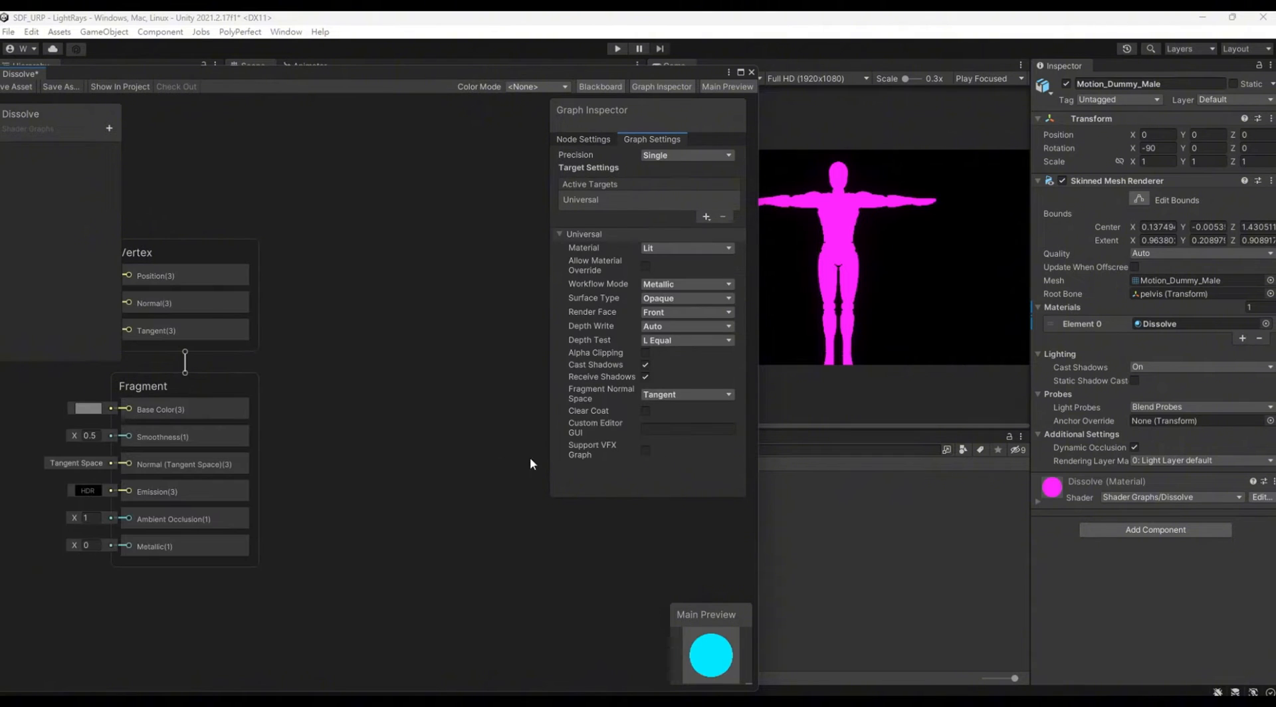
# Step: Enable Allow Material Override and Alpha Clipping in the Dissolve graph's Universal target settings
pyautogui.moveTo(355, 275); pyautogui.dragTo(462, 318, button='middle')
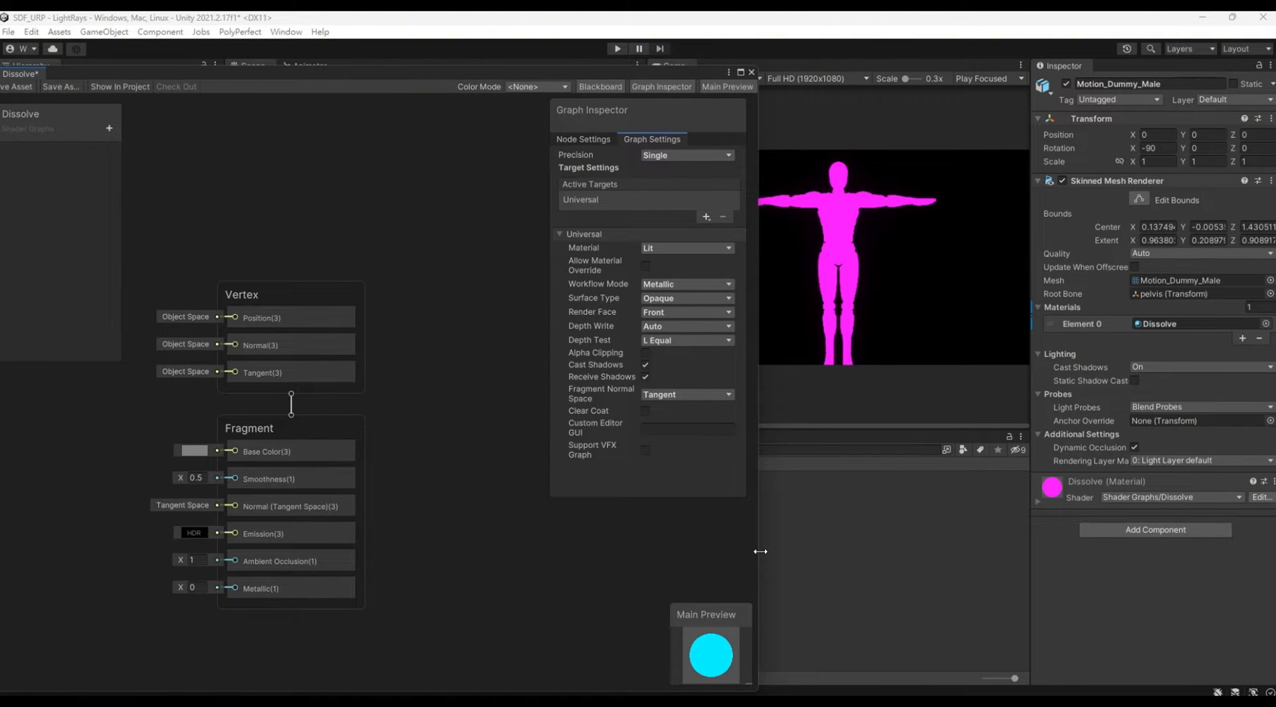
pyautogui.moveTo(760, 551); pyautogui.dragTo(785, 552)
pyautogui.moveTo(495, 397); pyautogui.dragTo(546, 340, button='middle')
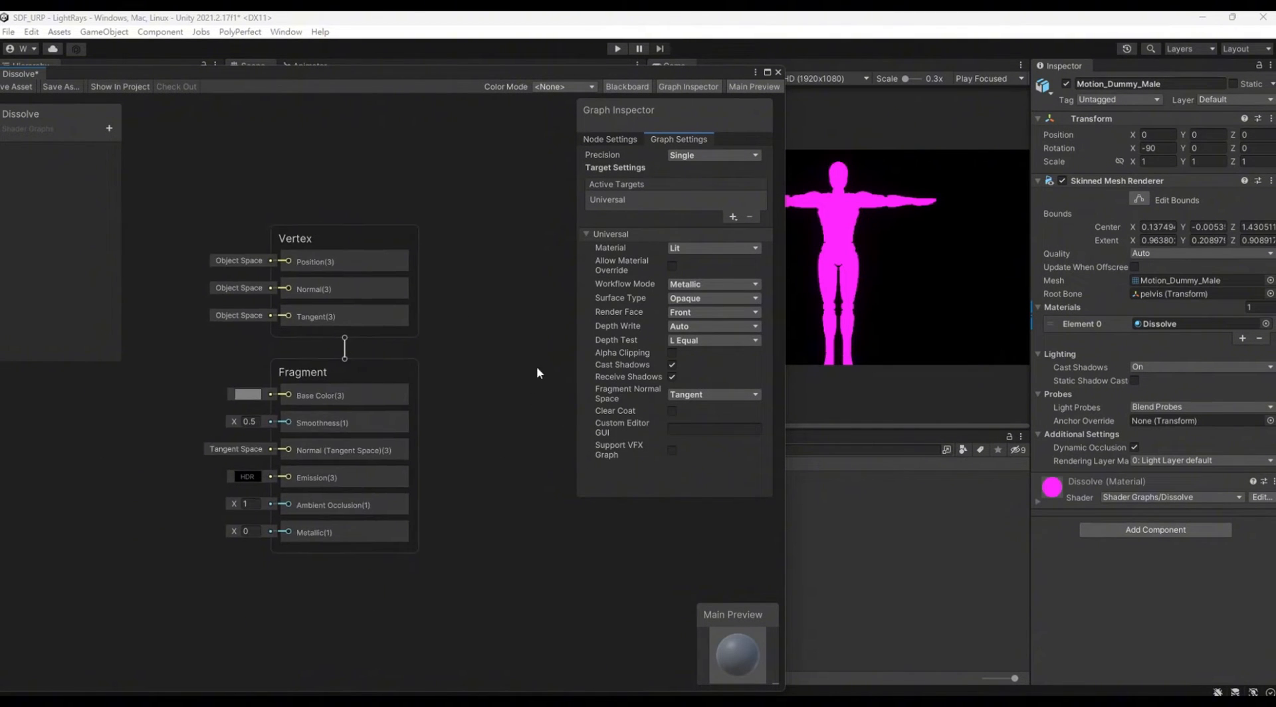
pyautogui.moveTo(506, 498); pyautogui.dragTo(562, 537, button='middle')
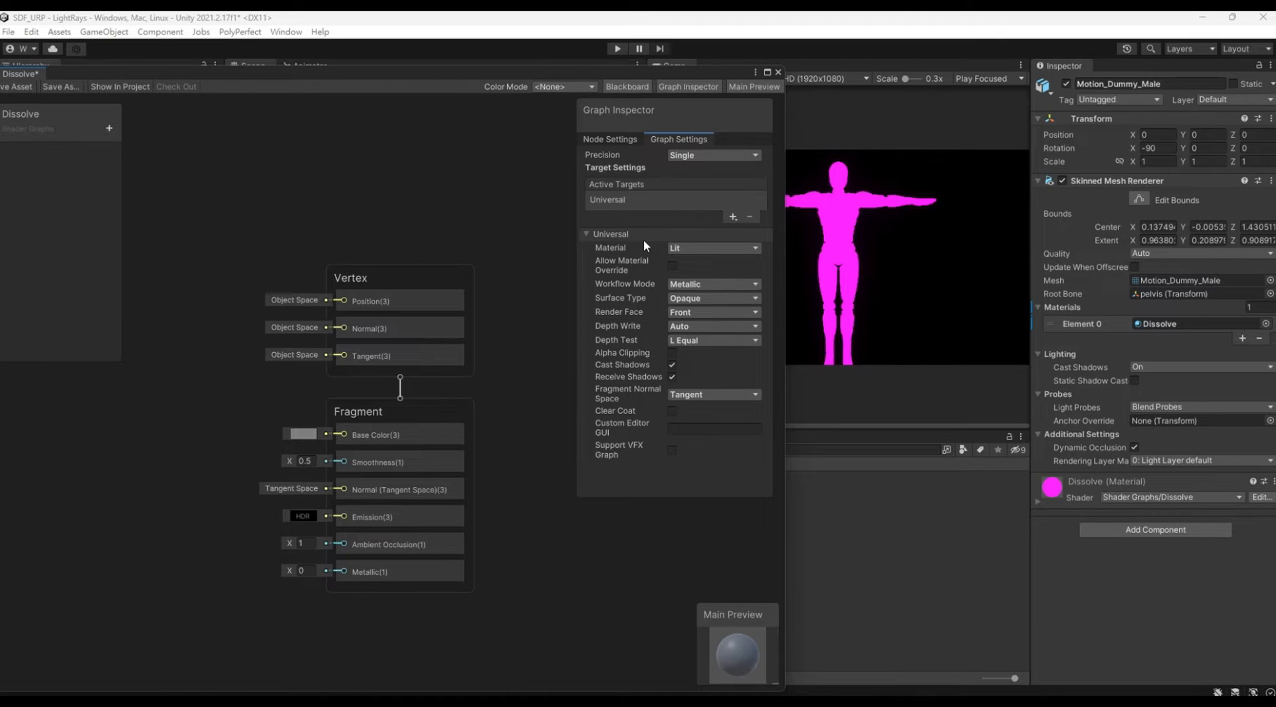
pyautogui.click(672, 266)
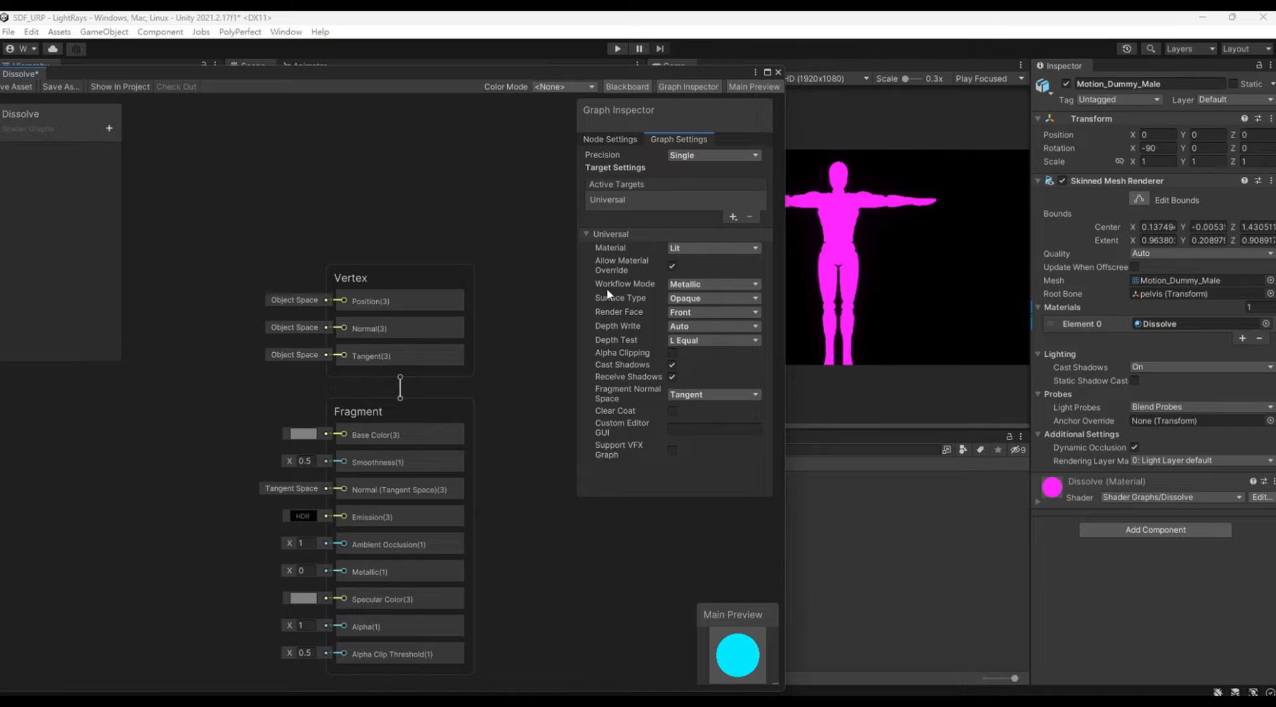
pyautogui.moveTo(436, 234); pyautogui.dragTo(454, 229, button='middle')
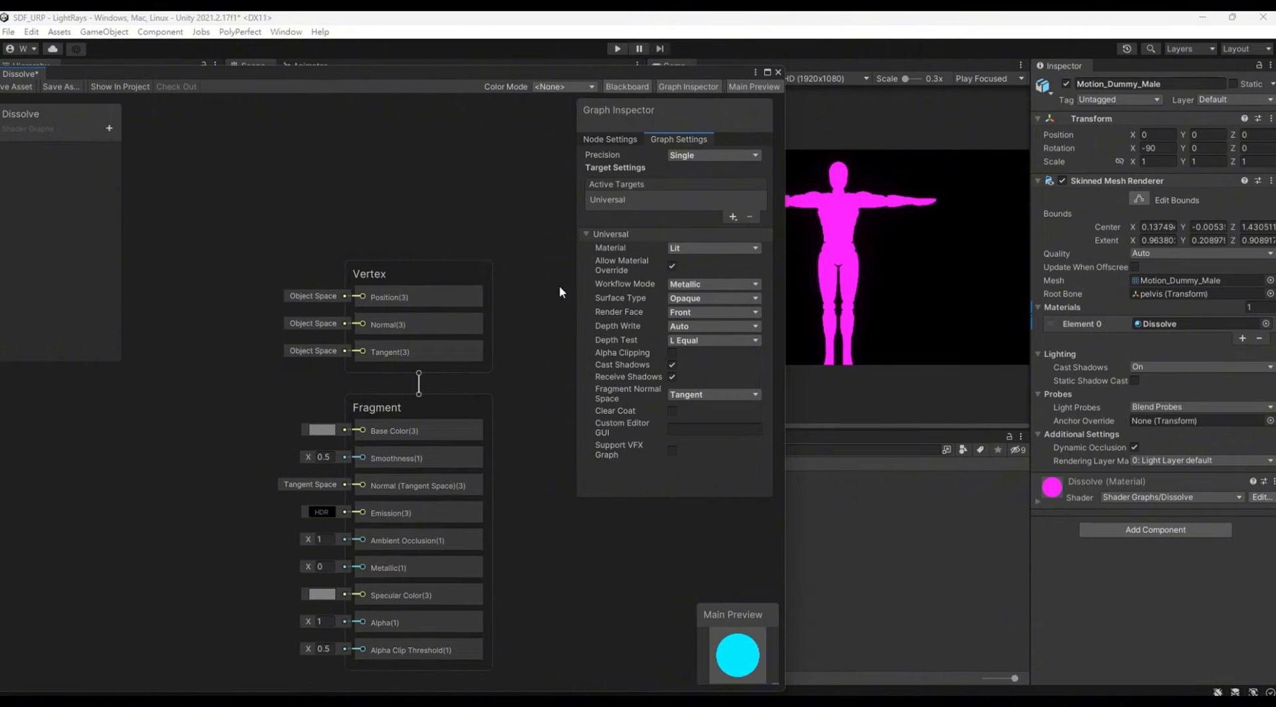
pyautogui.click(672, 353)
pyautogui.moveTo(200, 520); pyautogui.dragTo(305, 540, button='middle')
# Step: Add Color and Texture2D properties to the Dissolve graph and place the Color property as a node on the canvas
pyautogui.moveTo(305, 72); pyautogui.dragTo(367, 86)
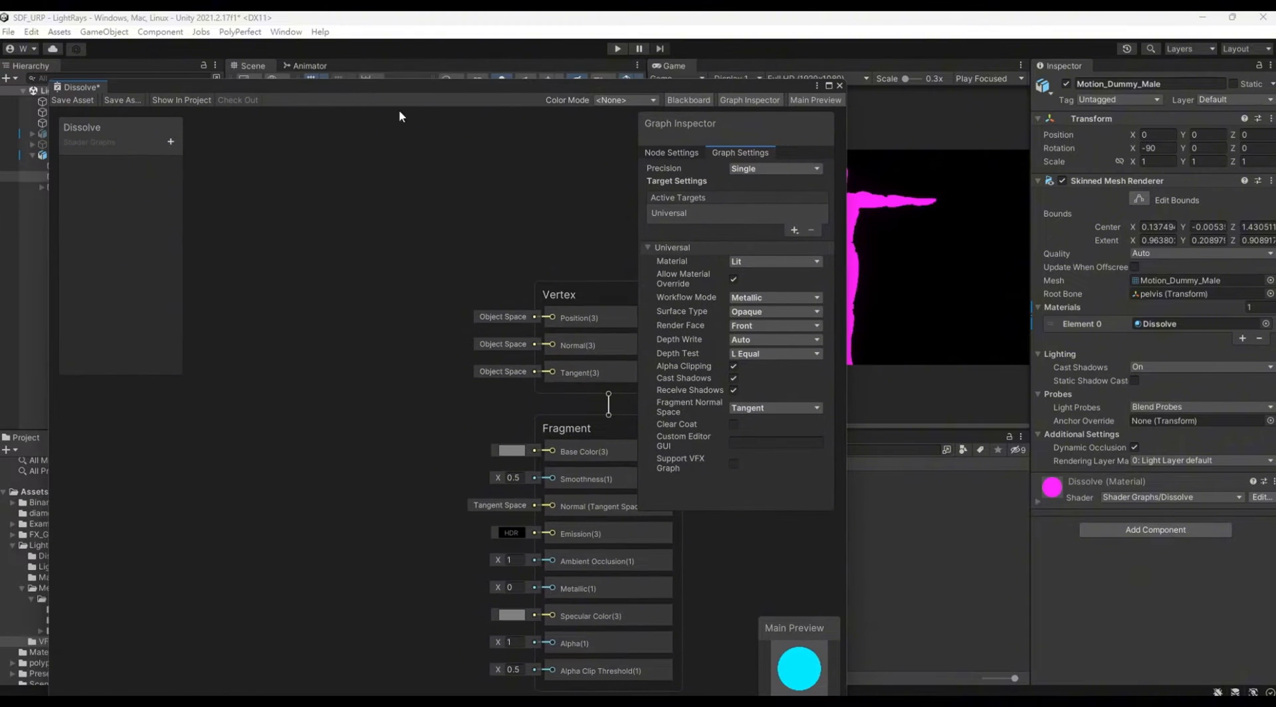
pyautogui.moveTo(846, 154); pyautogui.dragTo(757, 167)
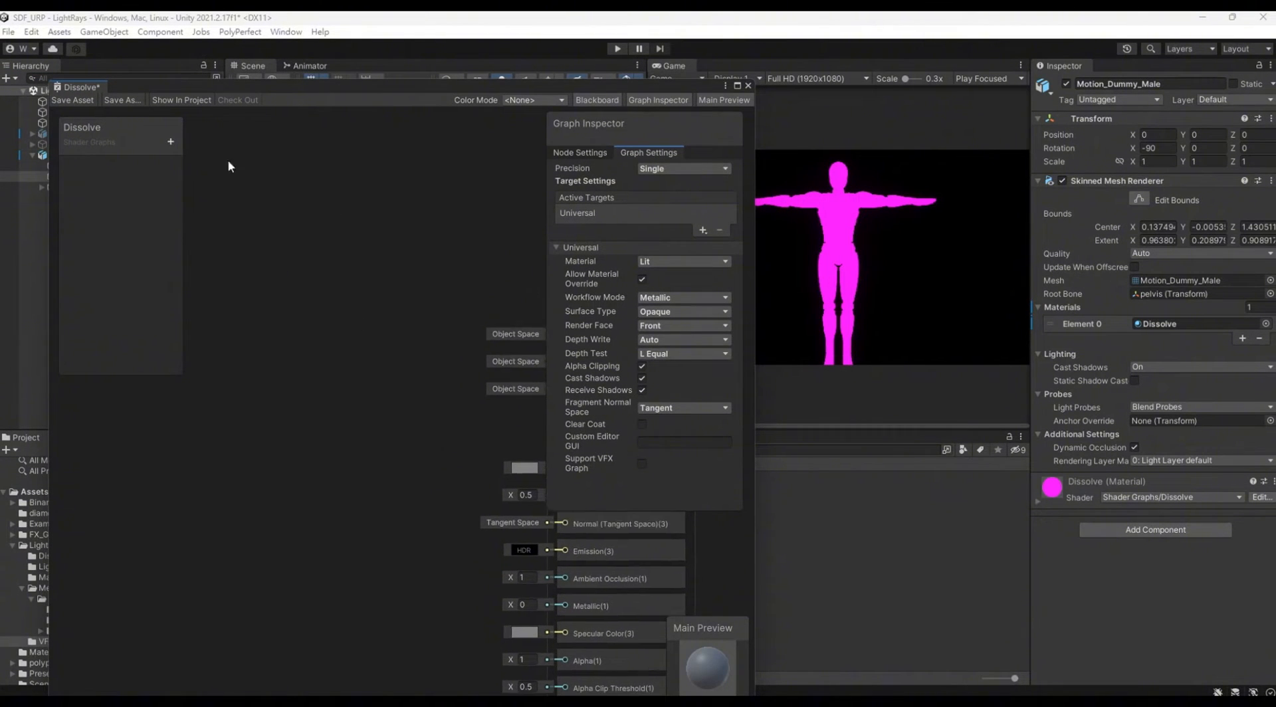
pyautogui.click(170, 142)
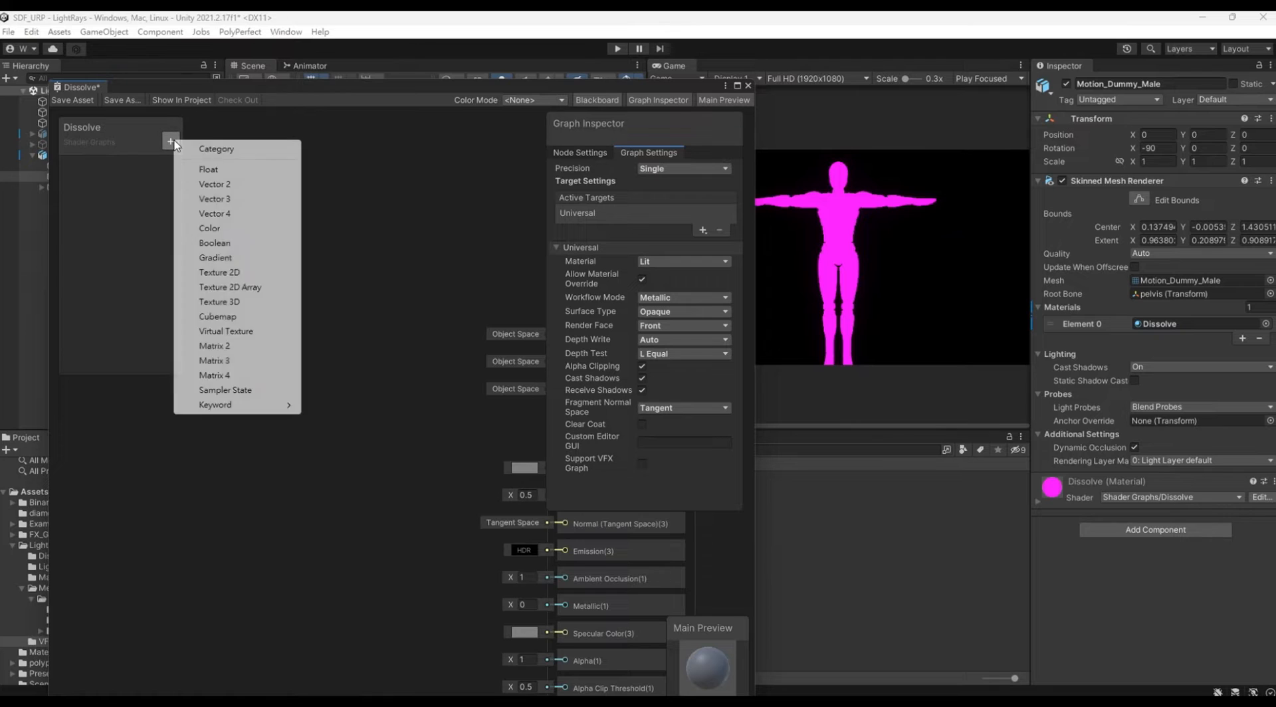
pyautogui.click(232, 231)
pyautogui.click(84, 169)
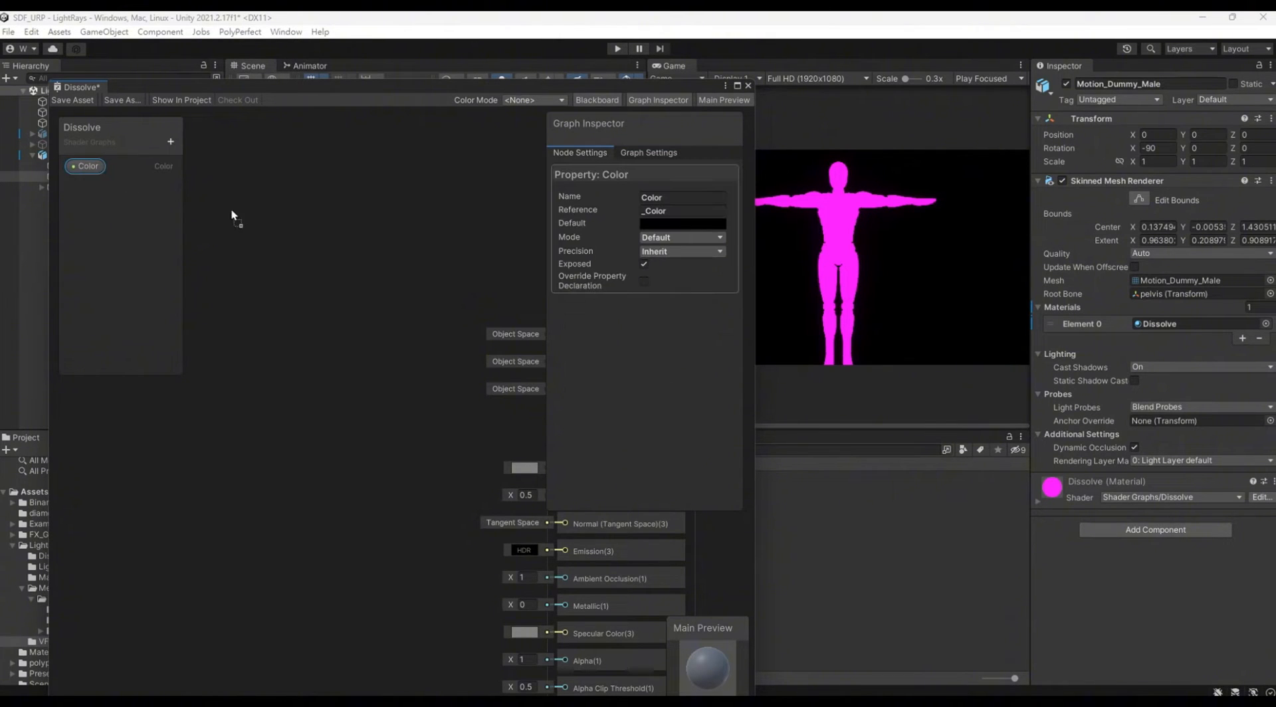
pyautogui.click(171, 141)
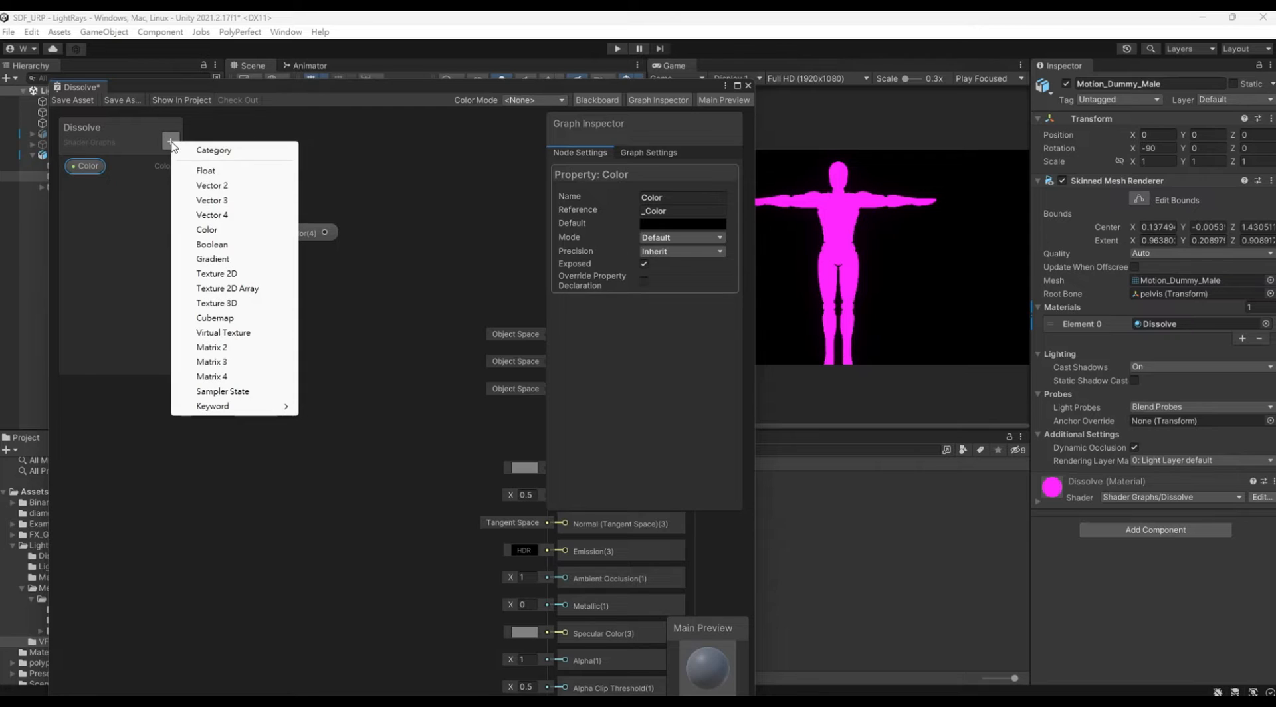
pyautogui.click(233, 274)
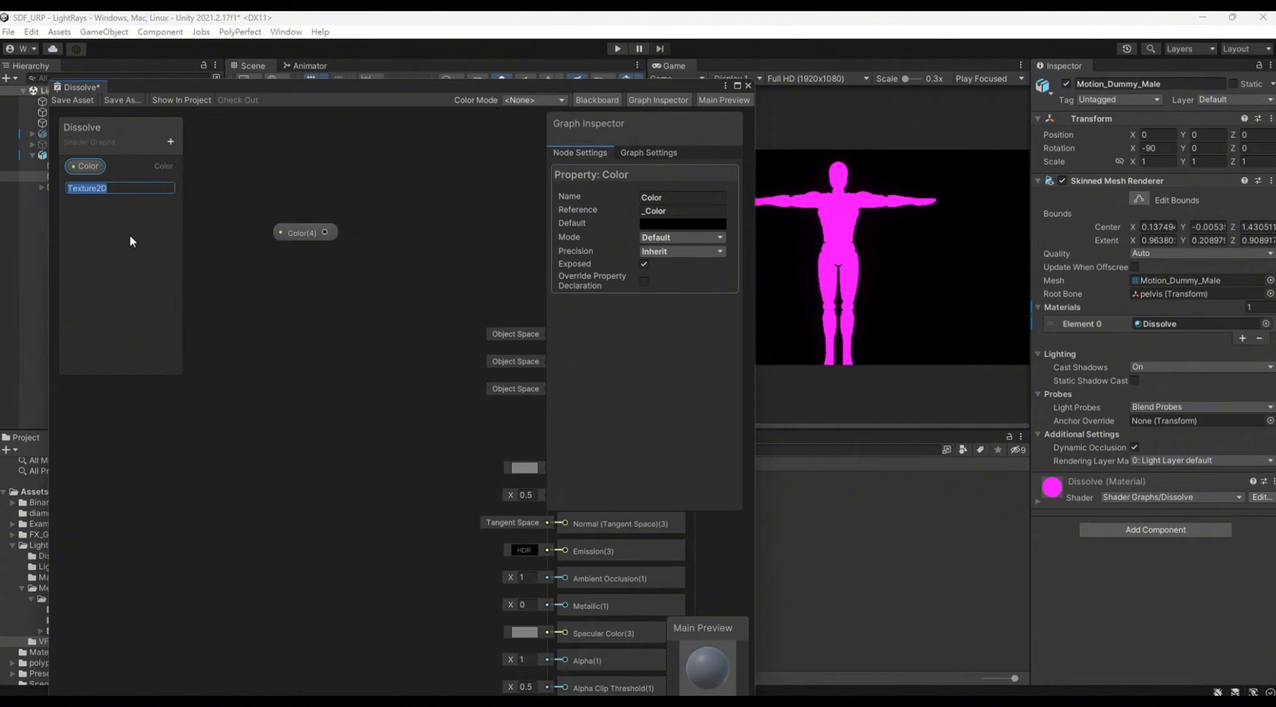
# Step: Place the Texture2D property on the canvas and feed it into the texture input of a new Sample Texture 2D node
pyautogui.click(80, 188)
pyautogui.moveTo(296, 237); pyautogui.dragTo(264, 256)
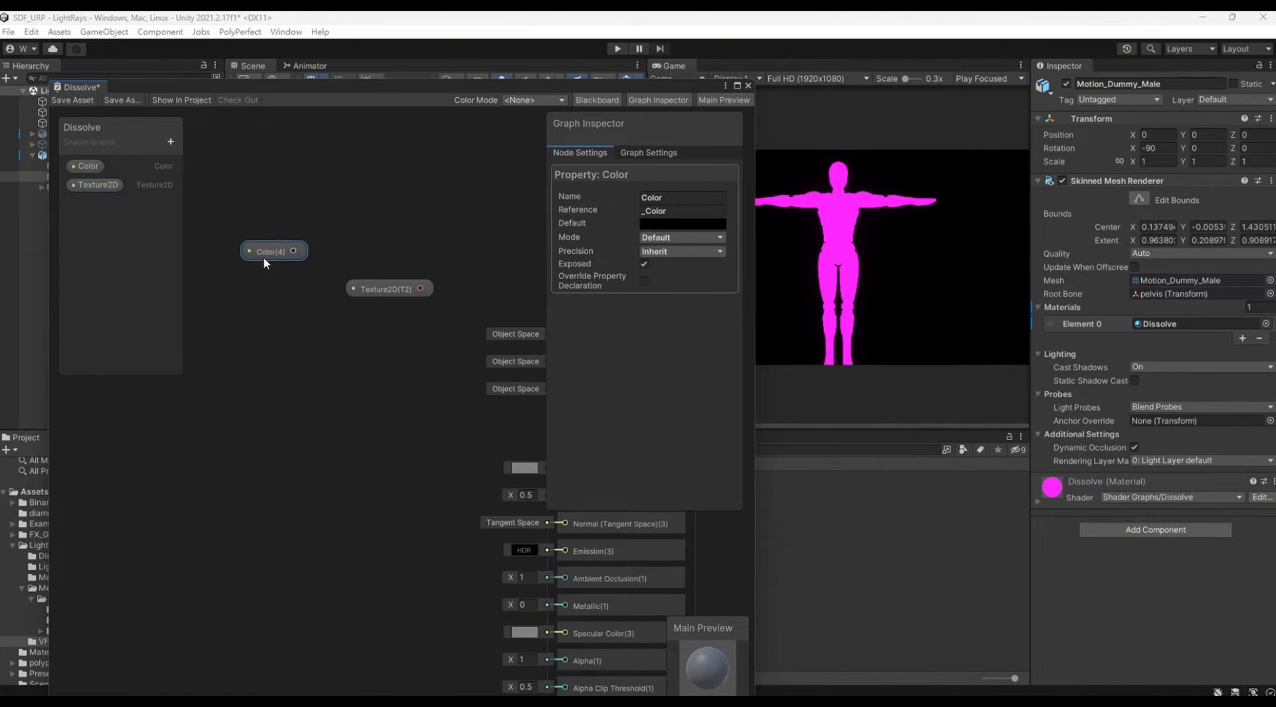
pyautogui.click(372, 295)
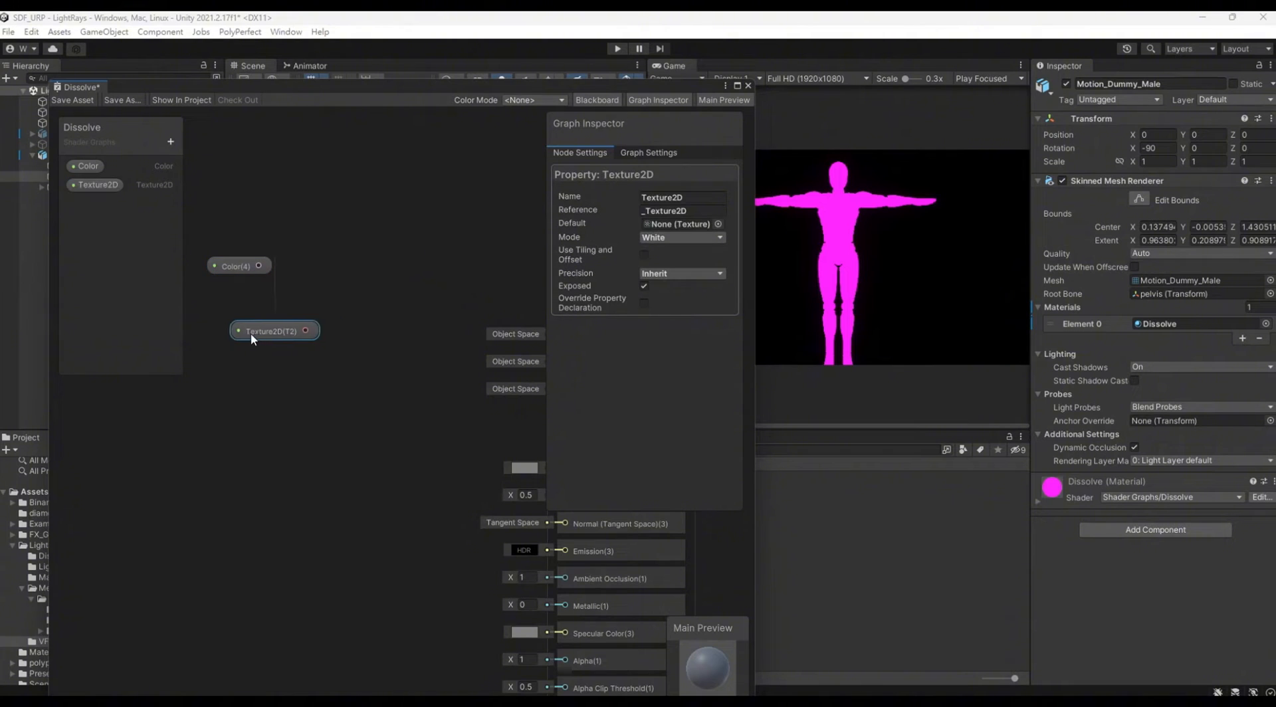
pyautogui.moveTo(361, 279); pyautogui.dragTo(361, 280)
pyautogui.write('sam')
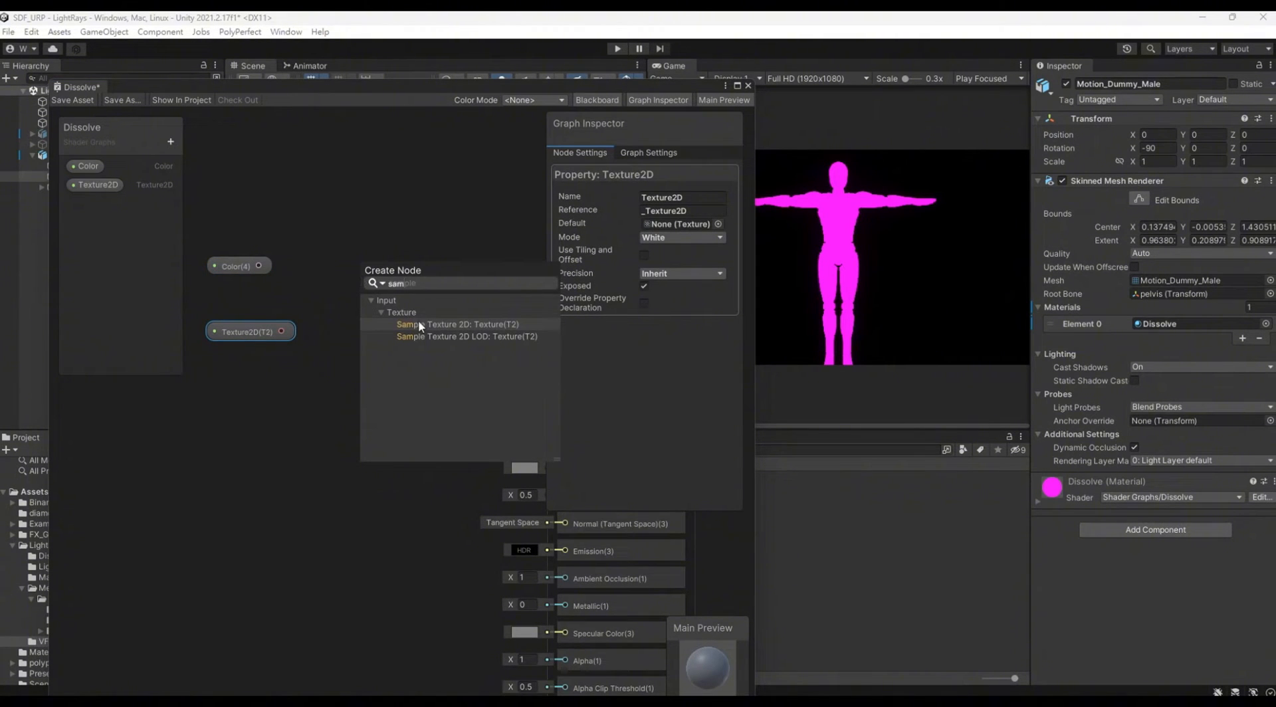
pyautogui.click(417, 322)
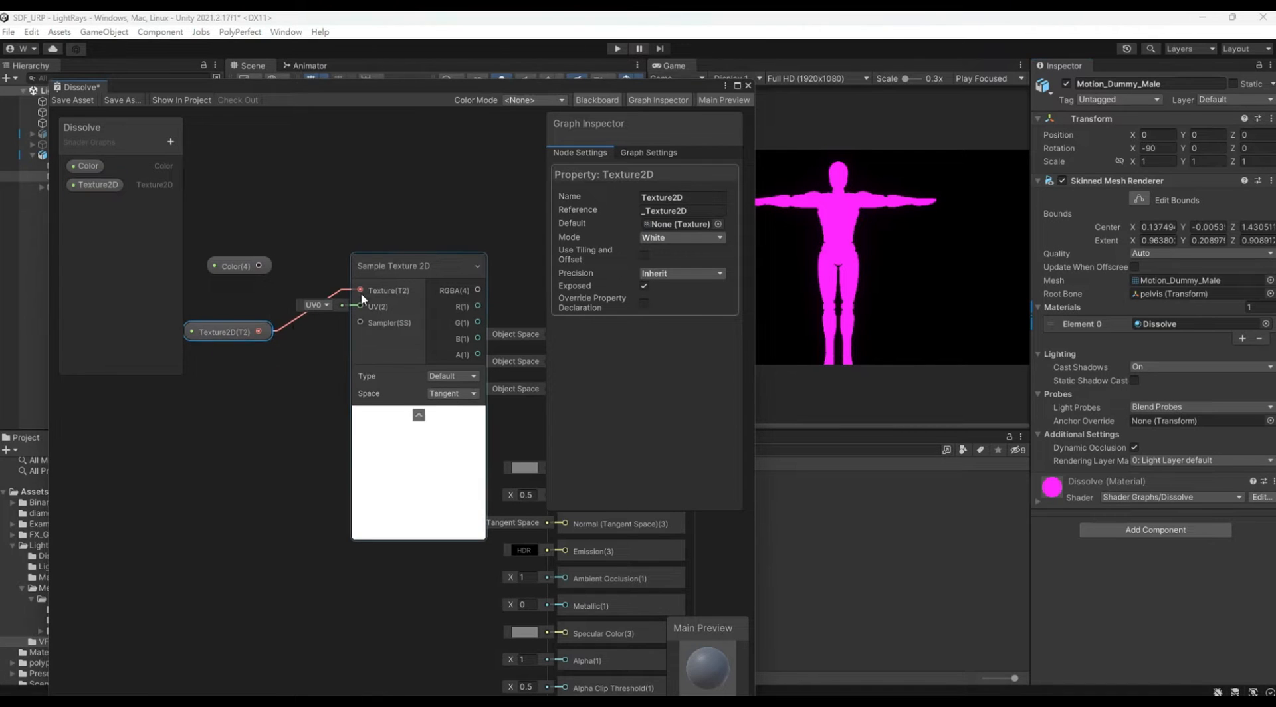
pyautogui.moveTo(406, 271); pyautogui.dragTo(354, 327)
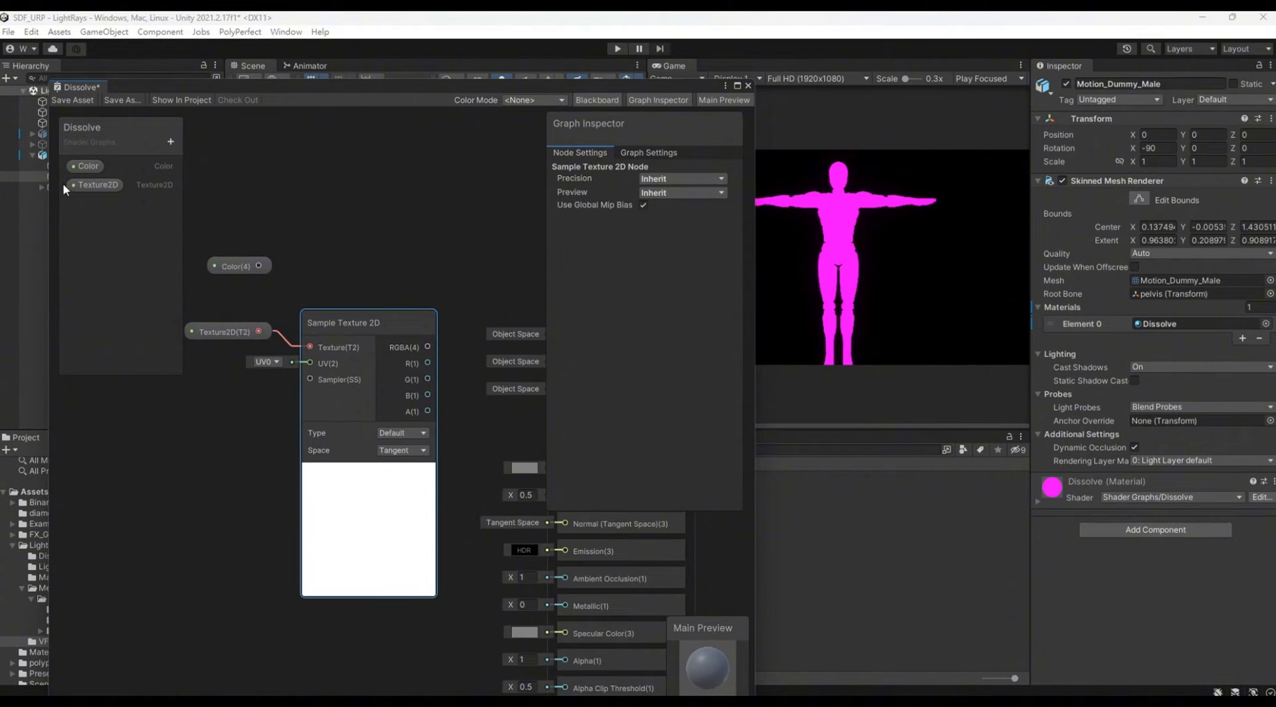
# Step: Set the Color property's default to white and its mode to HDR
pyautogui.click(80, 185)
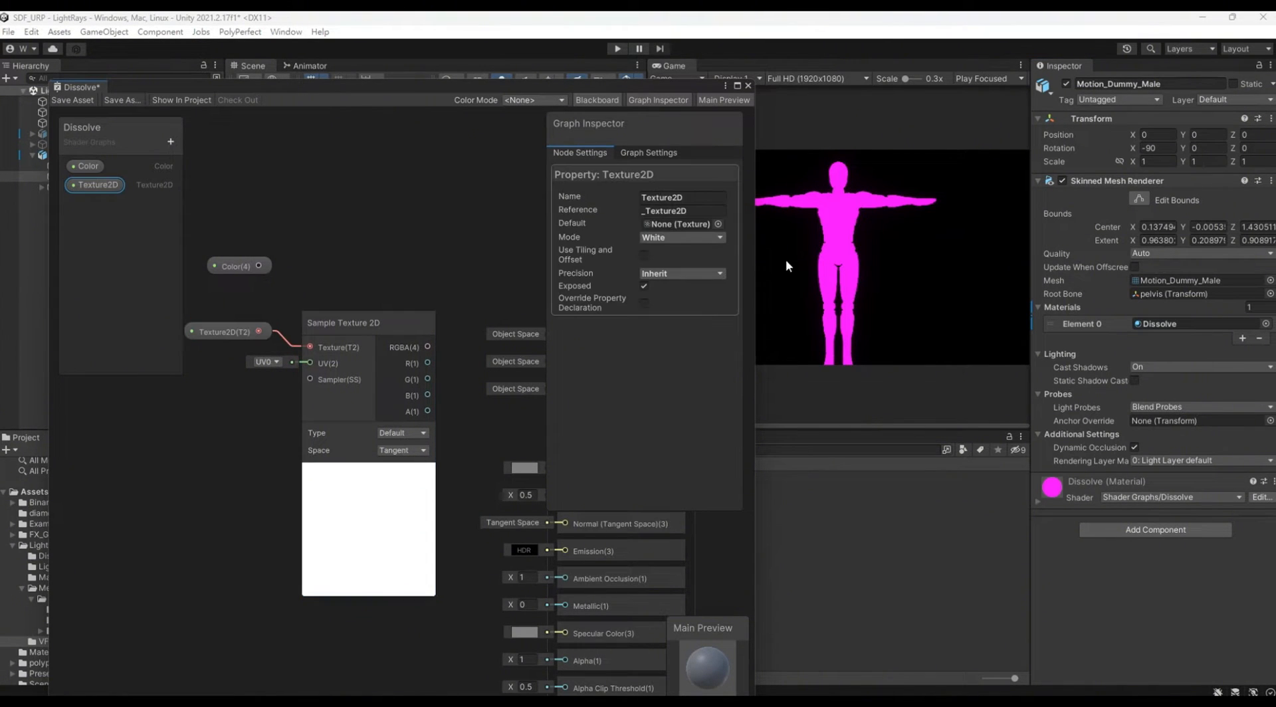
pyautogui.click(73, 165)
pyautogui.click(665, 223)
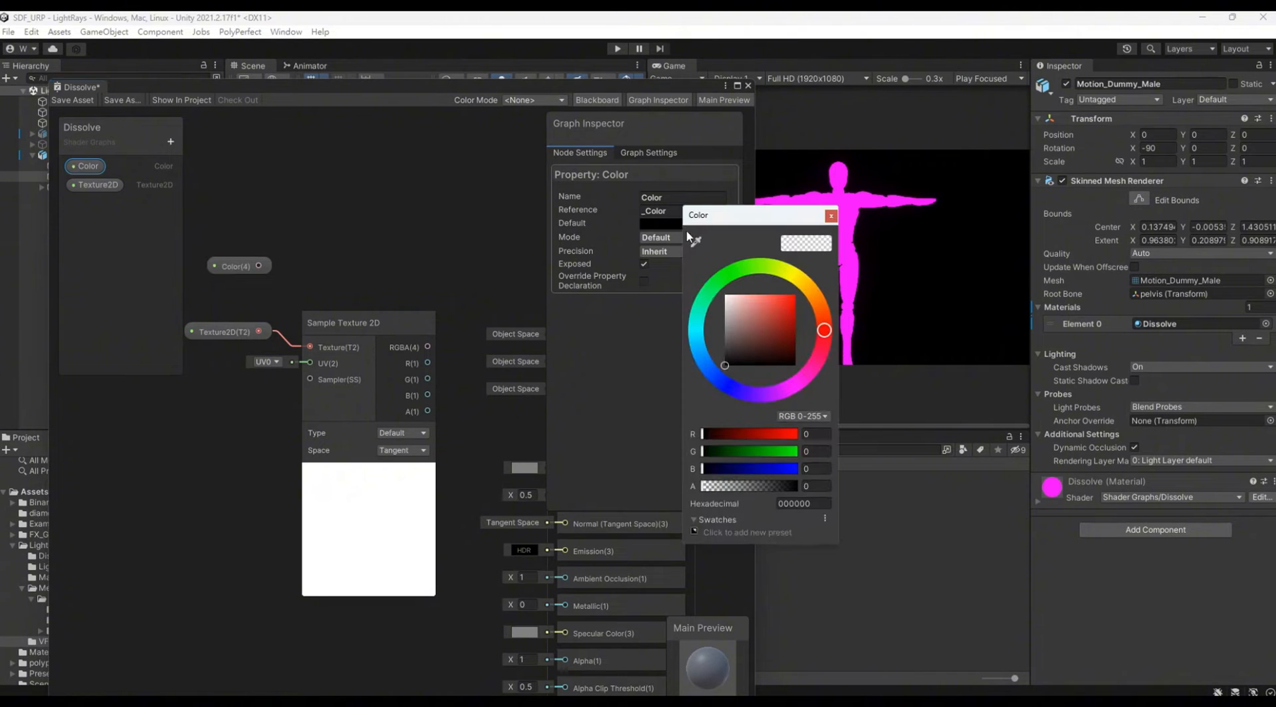
pyautogui.click(667, 238)
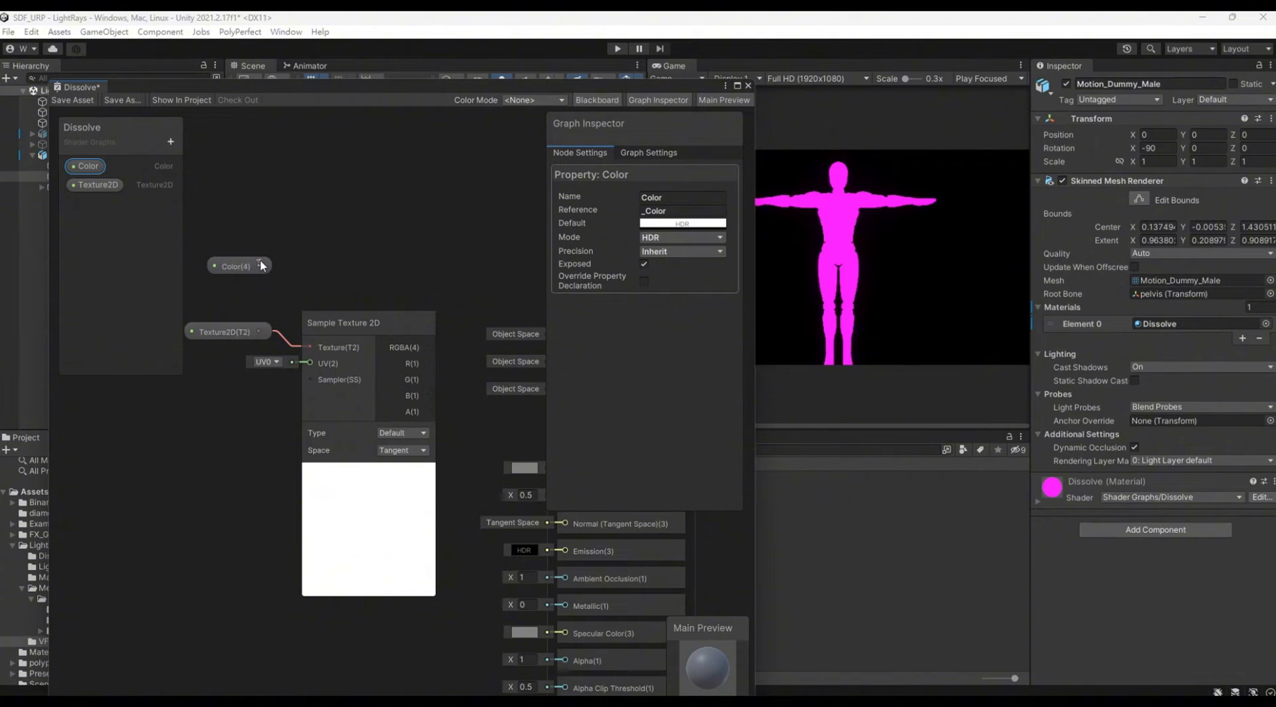
# Step: Shift the Sample Texture 2D node lower on the canvas and add a Multiply node beside it
pyautogui.moveTo(336, 317); pyautogui.dragTo(311, 401)
pyautogui.rightClick(409, 253)
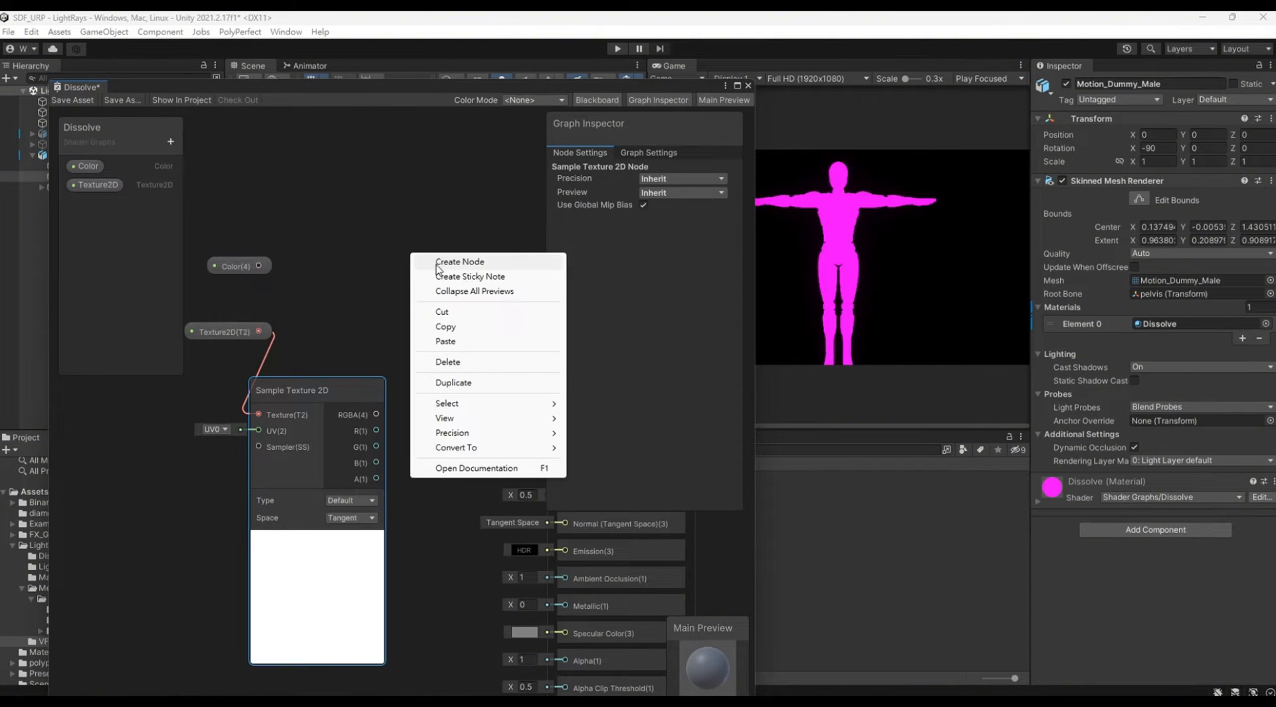
pyautogui.click(433, 260)
pyautogui.write('mul')
pyautogui.press('Return')
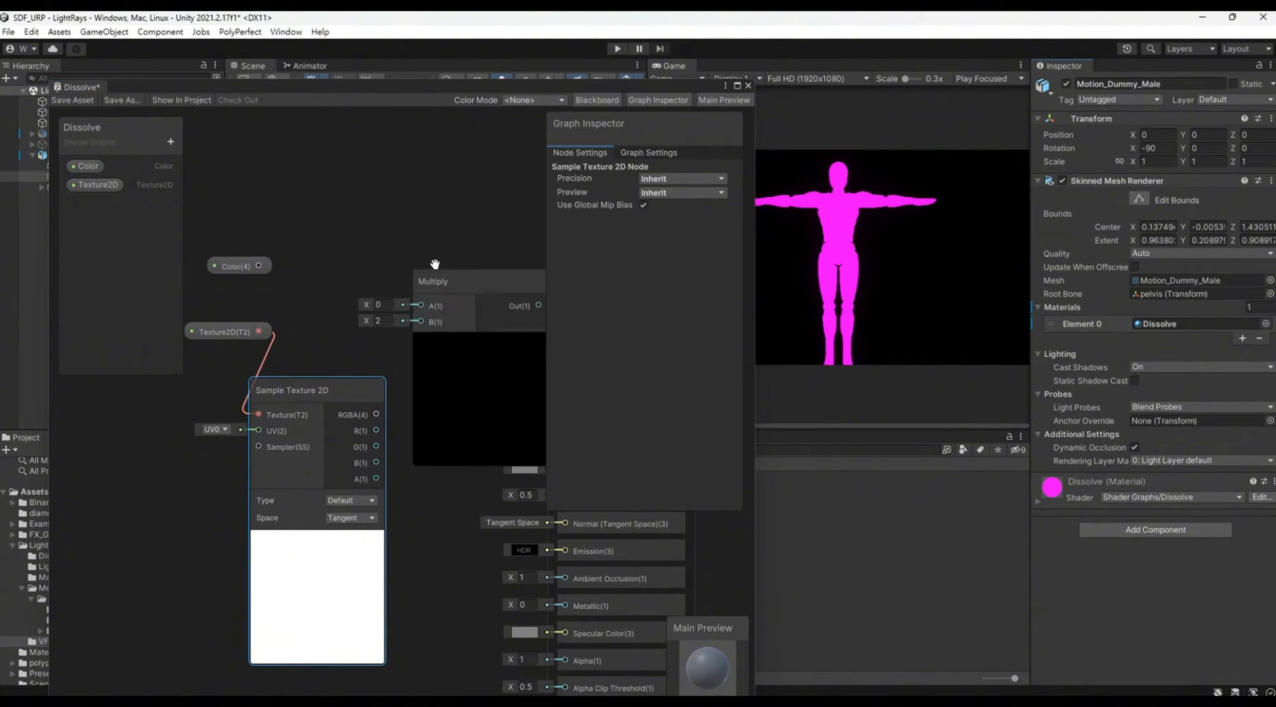
# Step: Widen the graph window and connect Color to Multiply's A input and the Sample Texture 2D RGBA output to B
pyautogui.moveTo(756, 226); pyautogui.dragTo(835, 223)
pyautogui.scroll(-3, 425, 244)
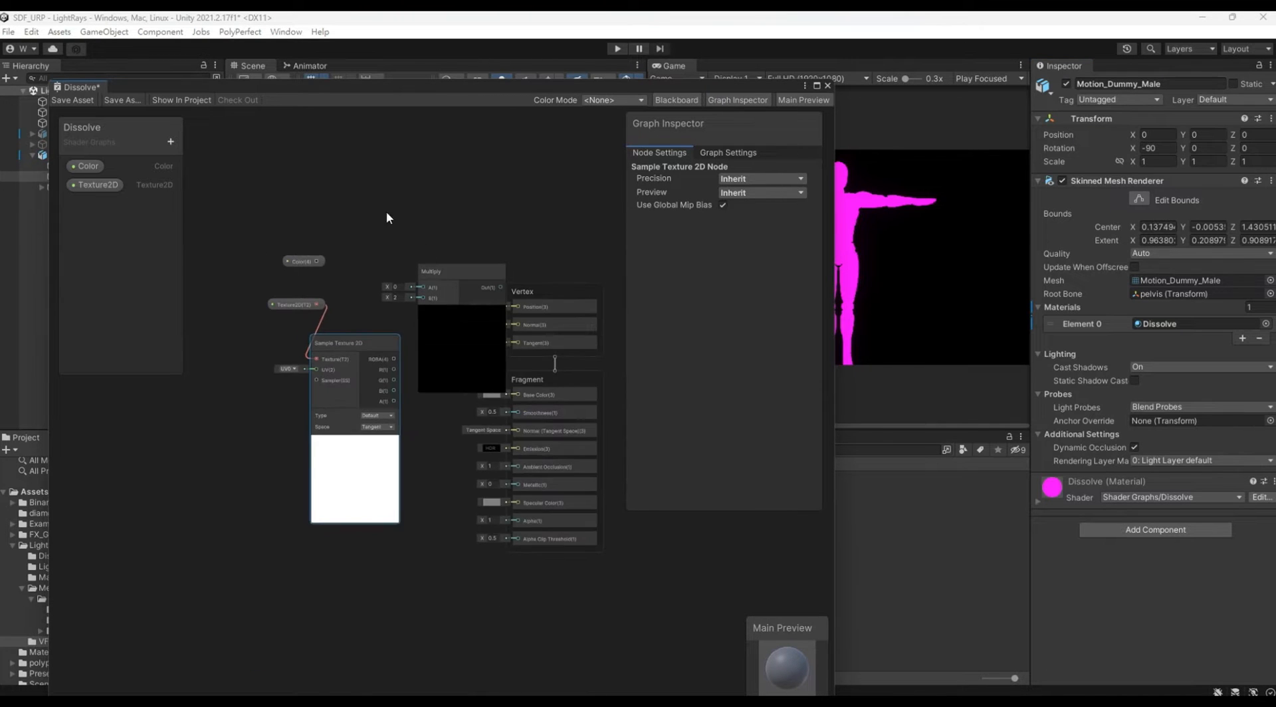
pyautogui.moveTo(385, 211); pyautogui.dragTo(480, 189, button='middle')
pyautogui.moveTo(328, 193); pyautogui.dragTo(389, 329)
pyautogui.moveTo(531, 248); pyautogui.dragTo(453, 233)
pyautogui.click(424, 273)
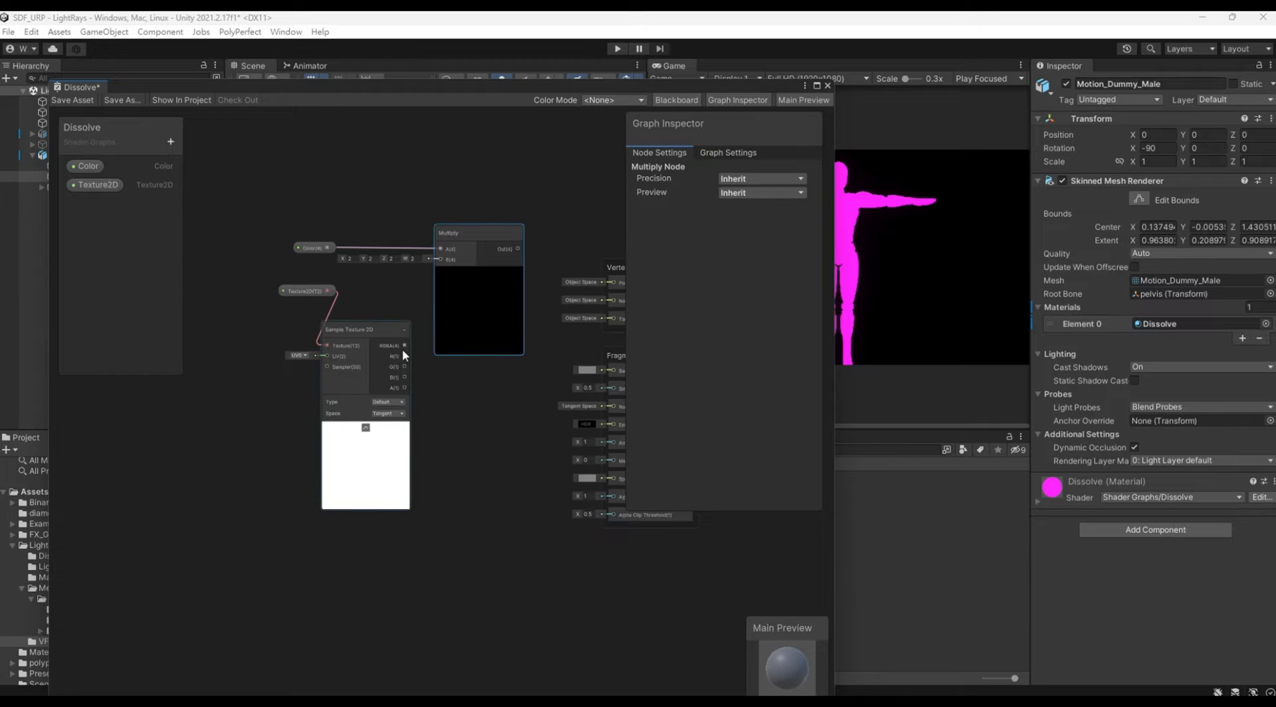
pyautogui.moveTo(403, 346); pyautogui.dragTo(428, 261)
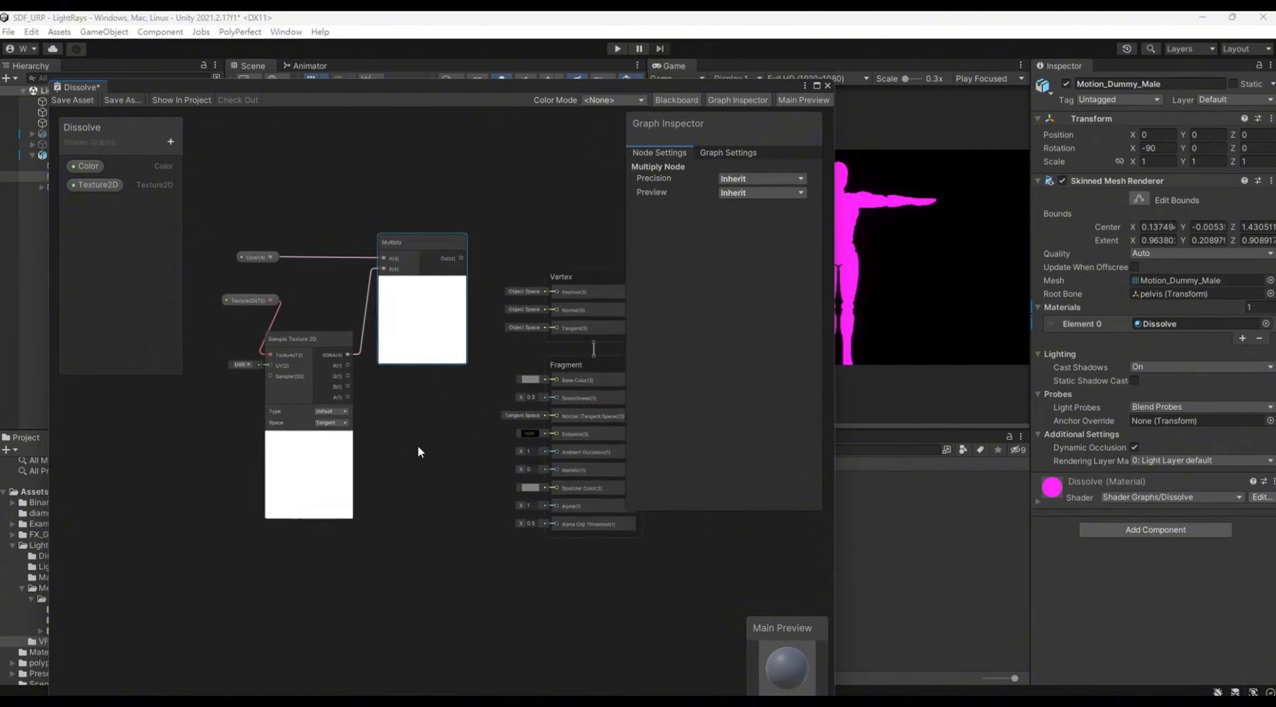
# Step: Connect the Multiply output to the fragment's Base Color and save the Dissolve graph asset
pyautogui.moveTo(418, 448); pyautogui.dragTo(353, 470, button='middle')
pyautogui.scroll(3, 496, 330)
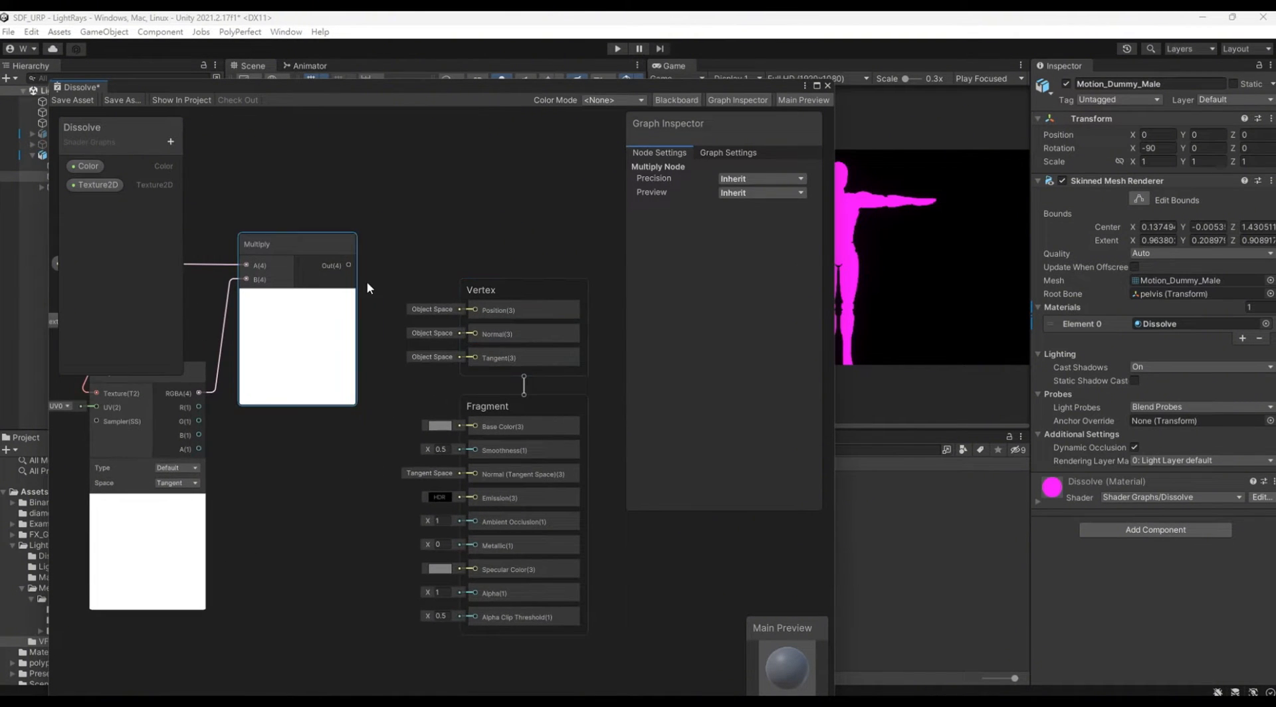
pyautogui.moveTo(348, 265); pyautogui.dragTo(474, 426)
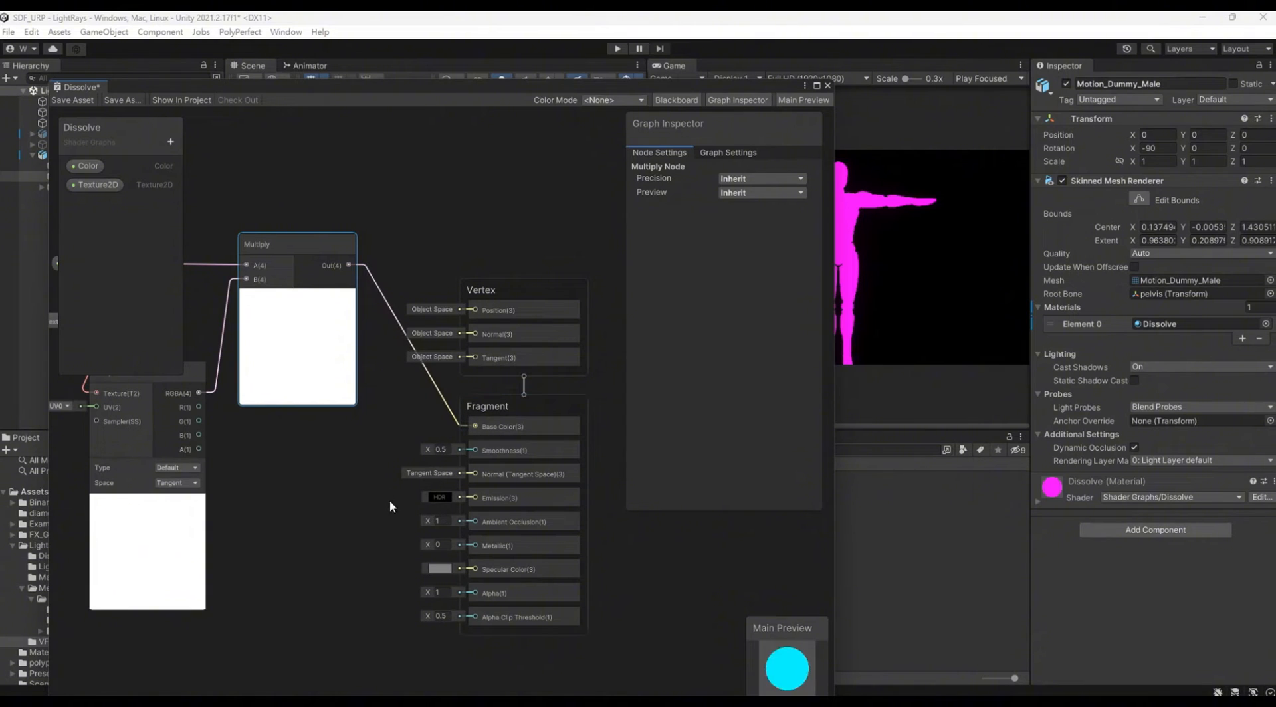
pyautogui.click(68, 101)
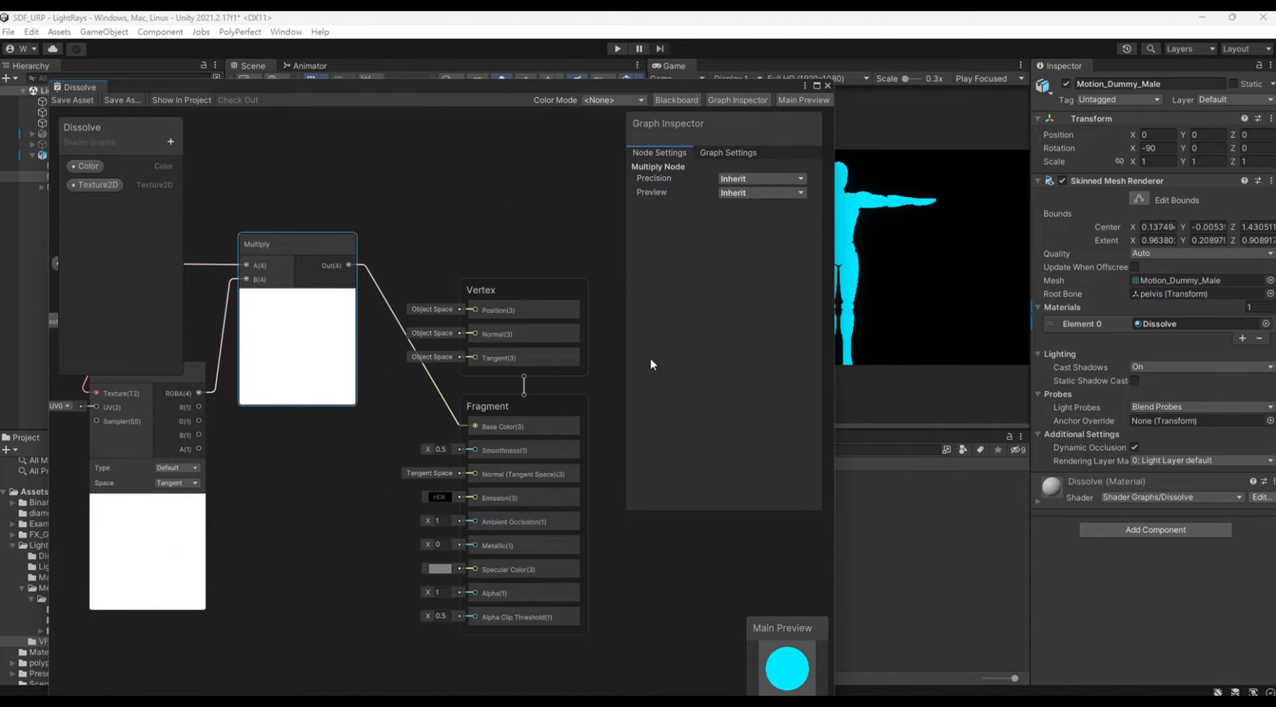
pyautogui.moveTo(707, 87); pyautogui.dragTo(736, 73)
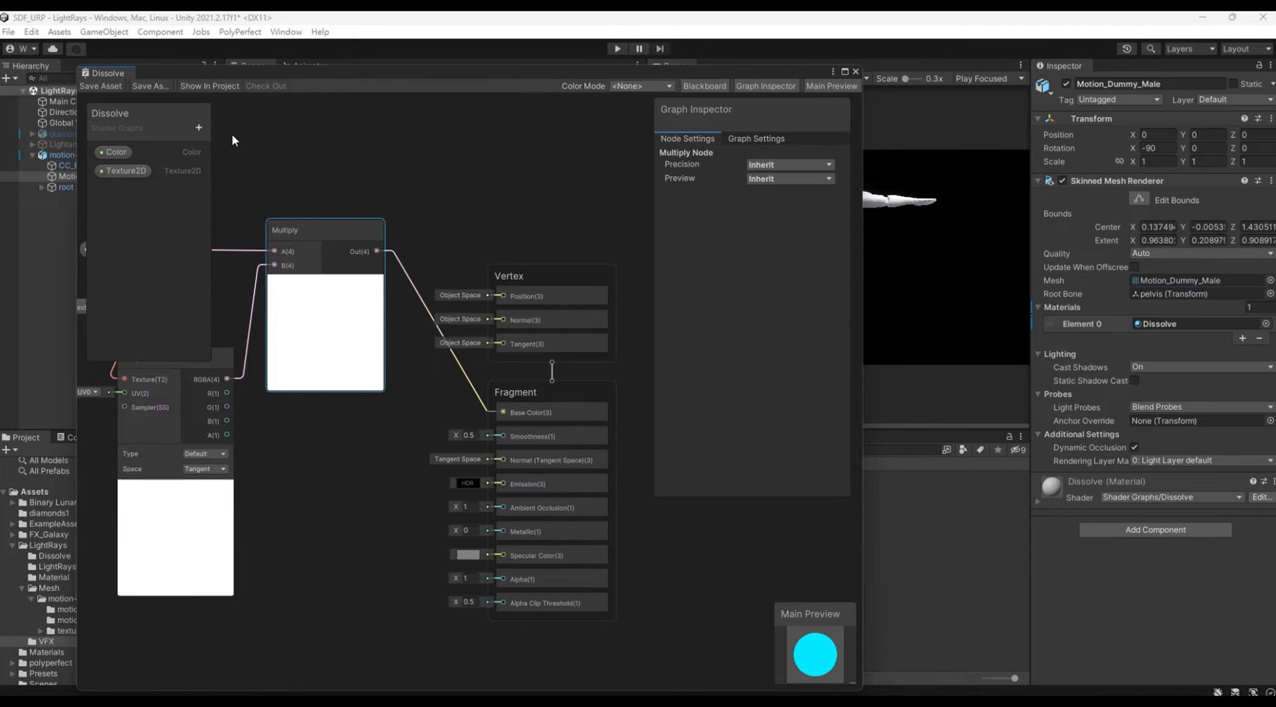
# Step: Add two Float properties named Metallic and Smoothness to the Dissolve graph
pyautogui.click(198, 127)
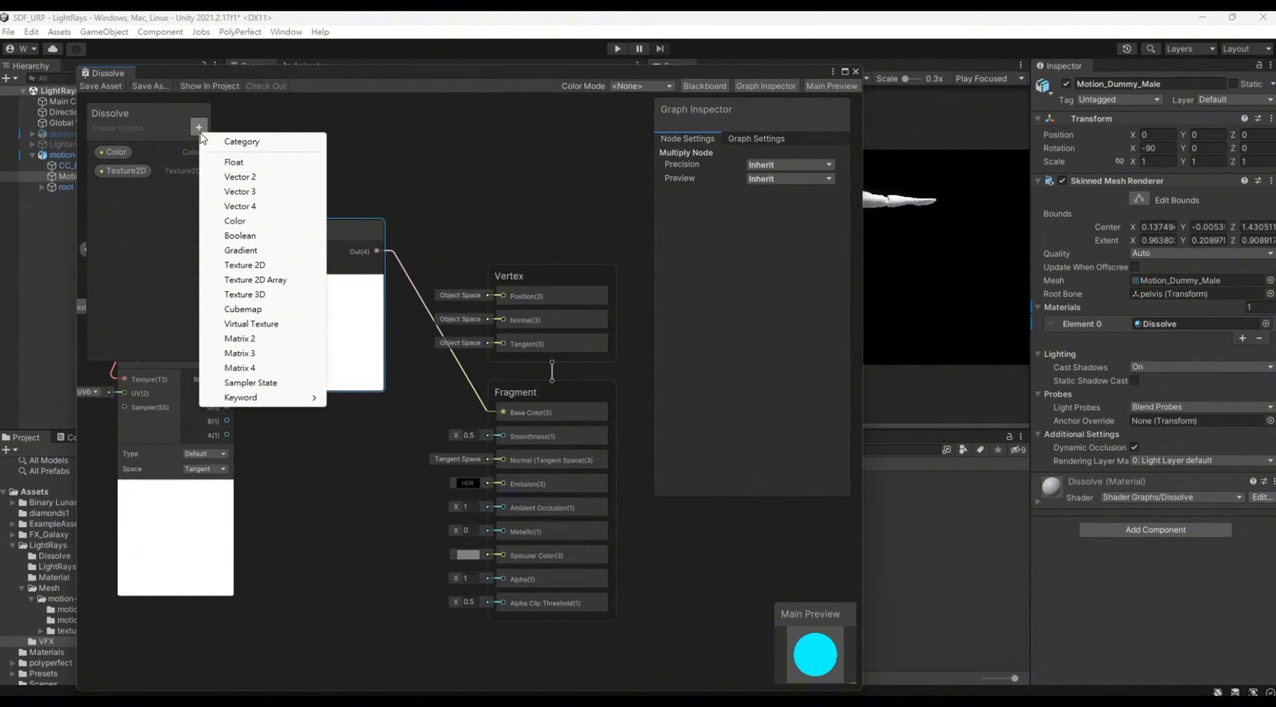
pyautogui.click(253, 169)
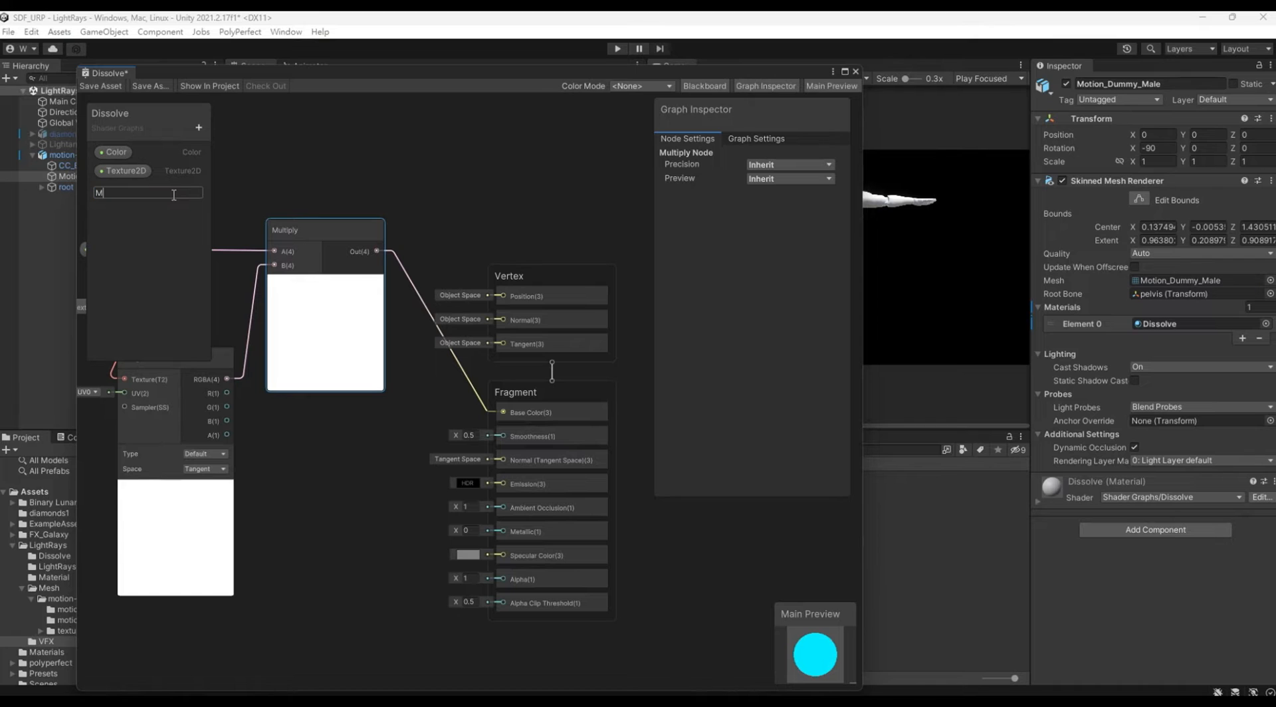
pyautogui.write('Metallic')
pyautogui.press('Return')
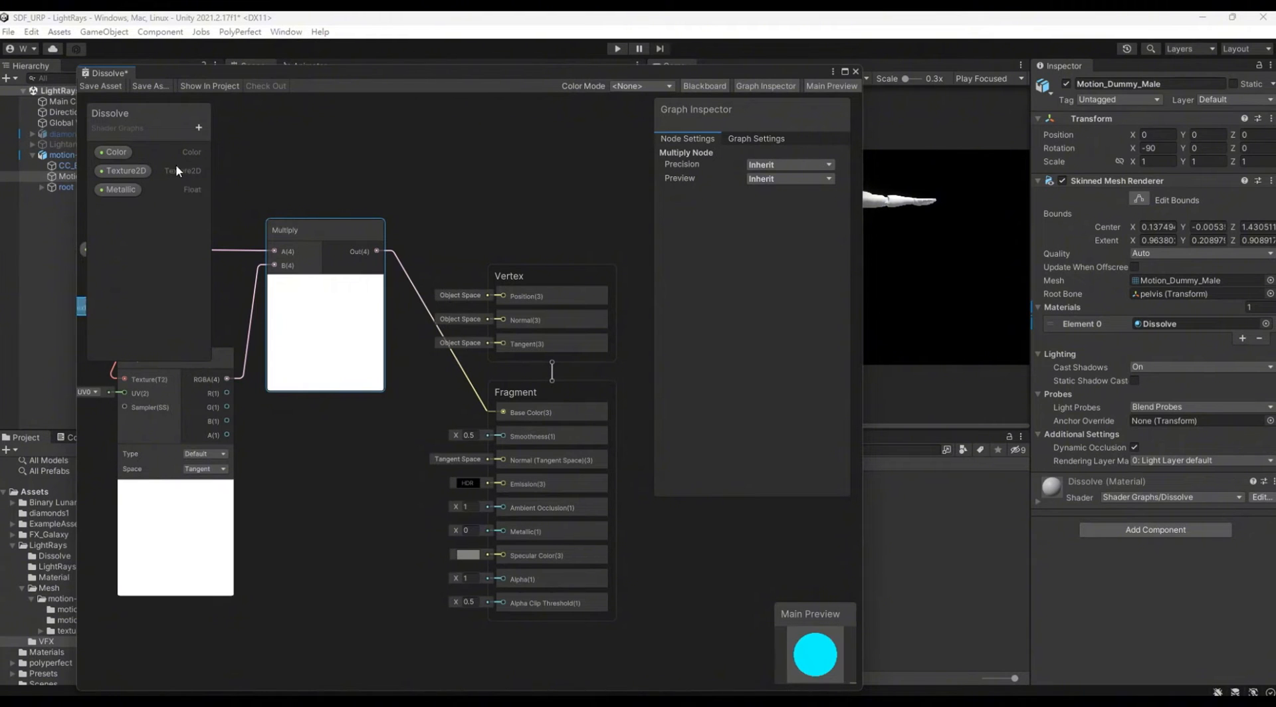
pyautogui.click(198, 127)
pyautogui.click(226, 160)
pyautogui.write('Smoothness')
pyautogui.press('Return')
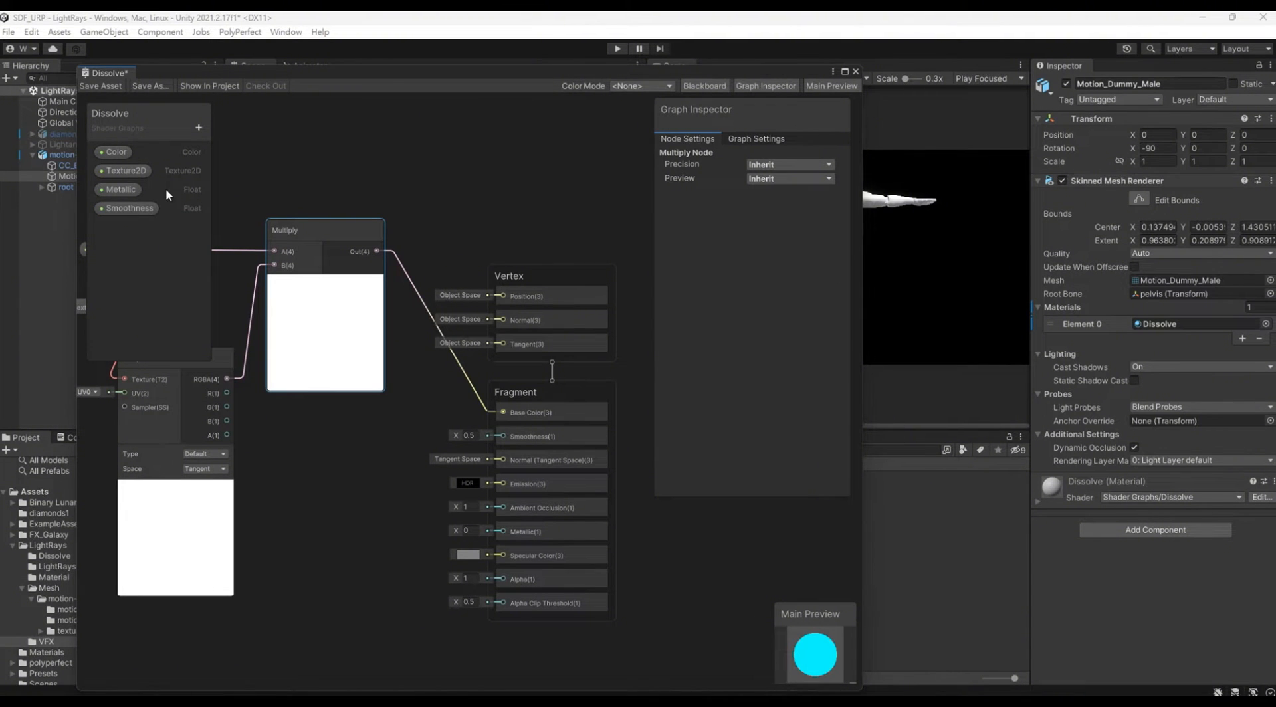
# Step: Place the Metallic and Smoothness properties as nodes and connect them to the matching fragment inputs
pyautogui.click(165, 190)
pyautogui.moveTo(380, 457); pyautogui.dragTo(383, 460)
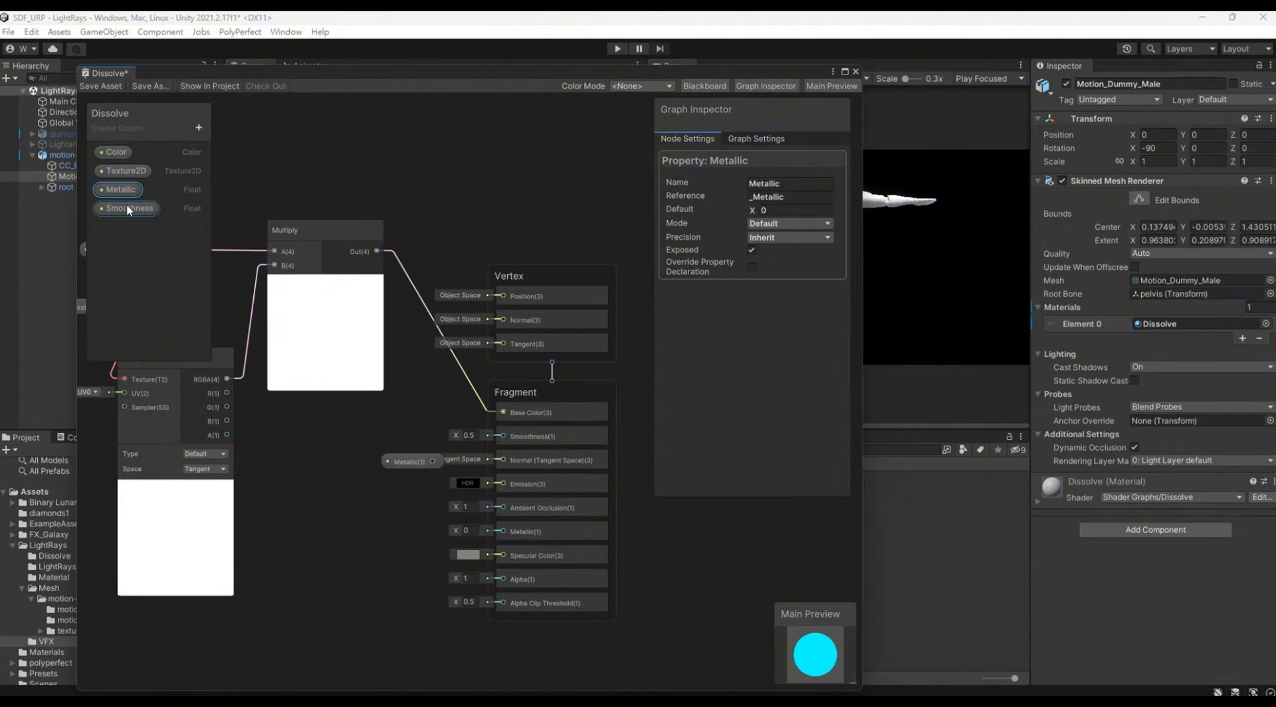
pyautogui.moveTo(128, 208); pyautogui.dragTo(348, 477)
pyautogui.moveTo(372, 433); pyautogui.dragTo(522, 426)
pyautogui.scroll(3, 459, 457)
pyautogui.moveTo(424, 471); pyautogui.dragTo(525, 569)
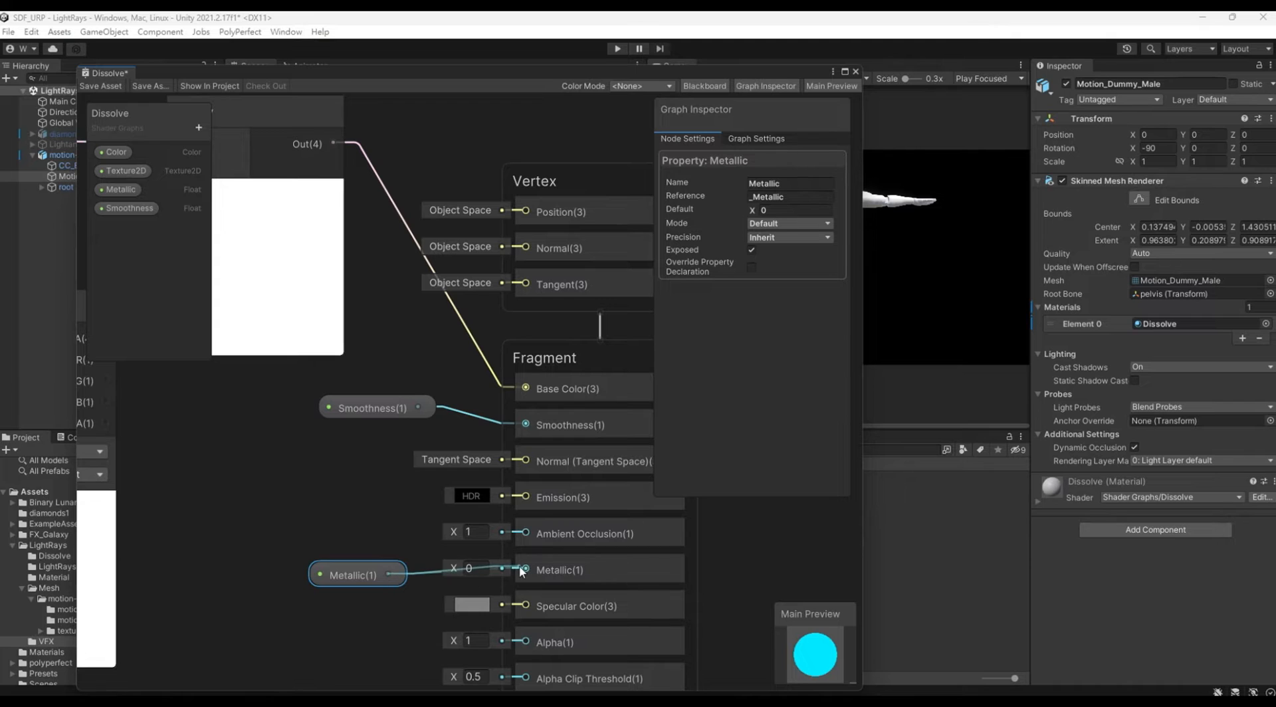
# Step: Add a Texture 2D property named Normals to the Dissolve graph
pyautogui.scroll(-5, 405, 561)
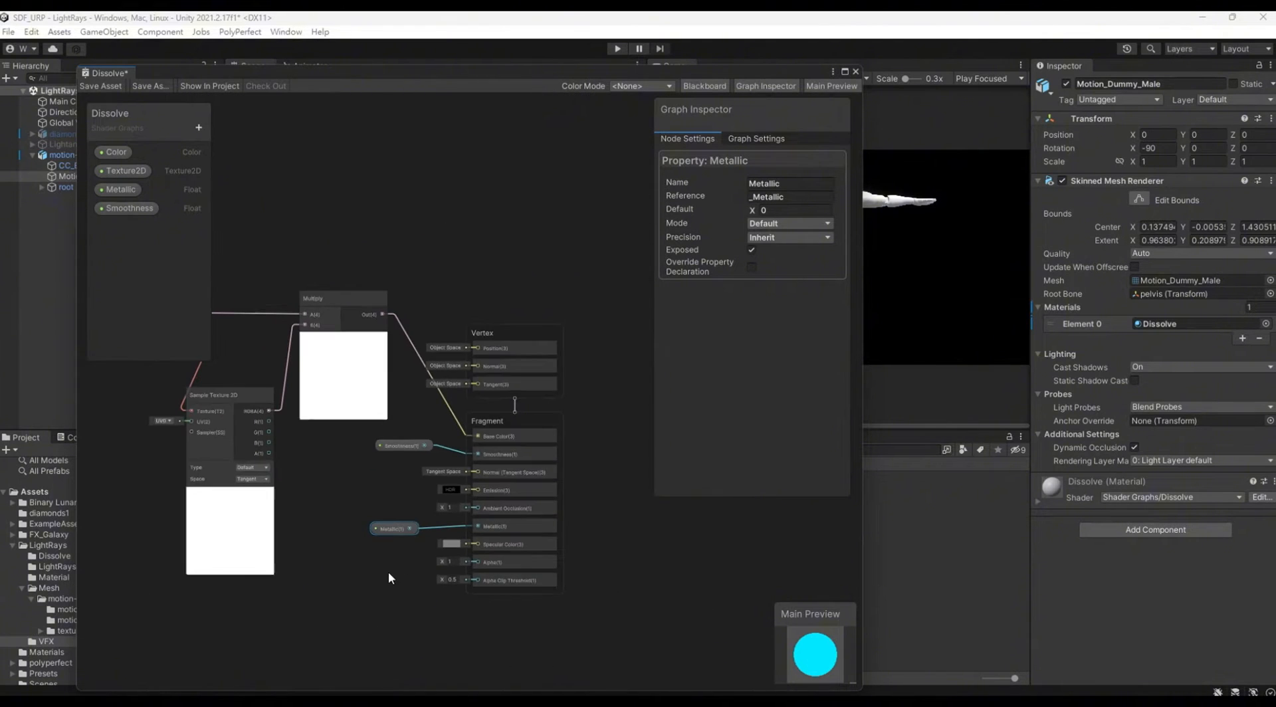
pyautogui.click(199, 127)
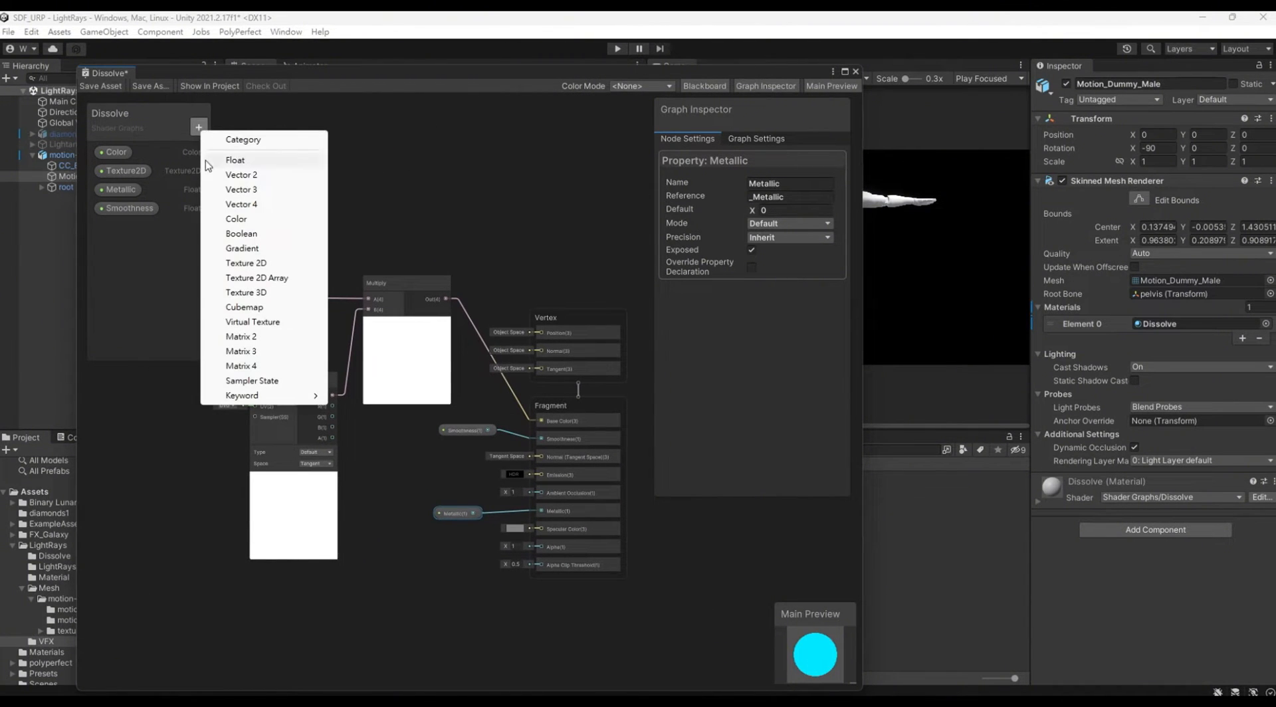
pyautogui.click(241, 264)
pyautogui.write('Normals')
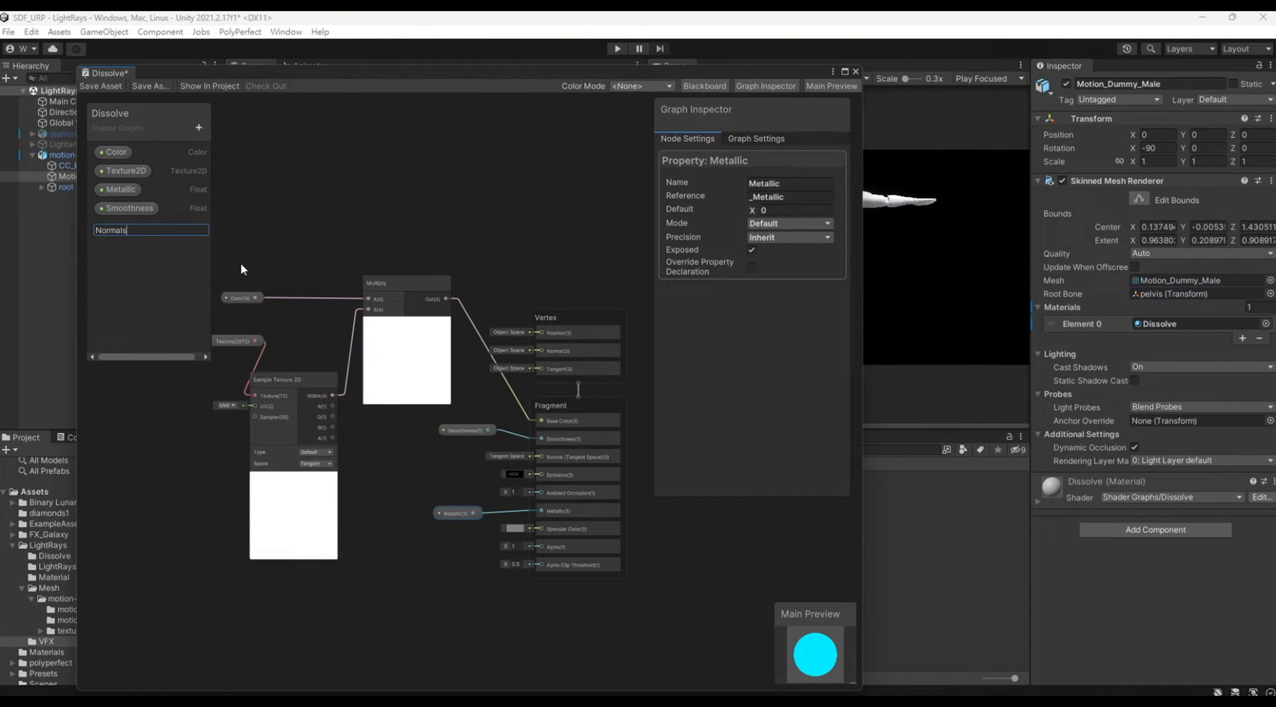
pyautogui.press('Return')
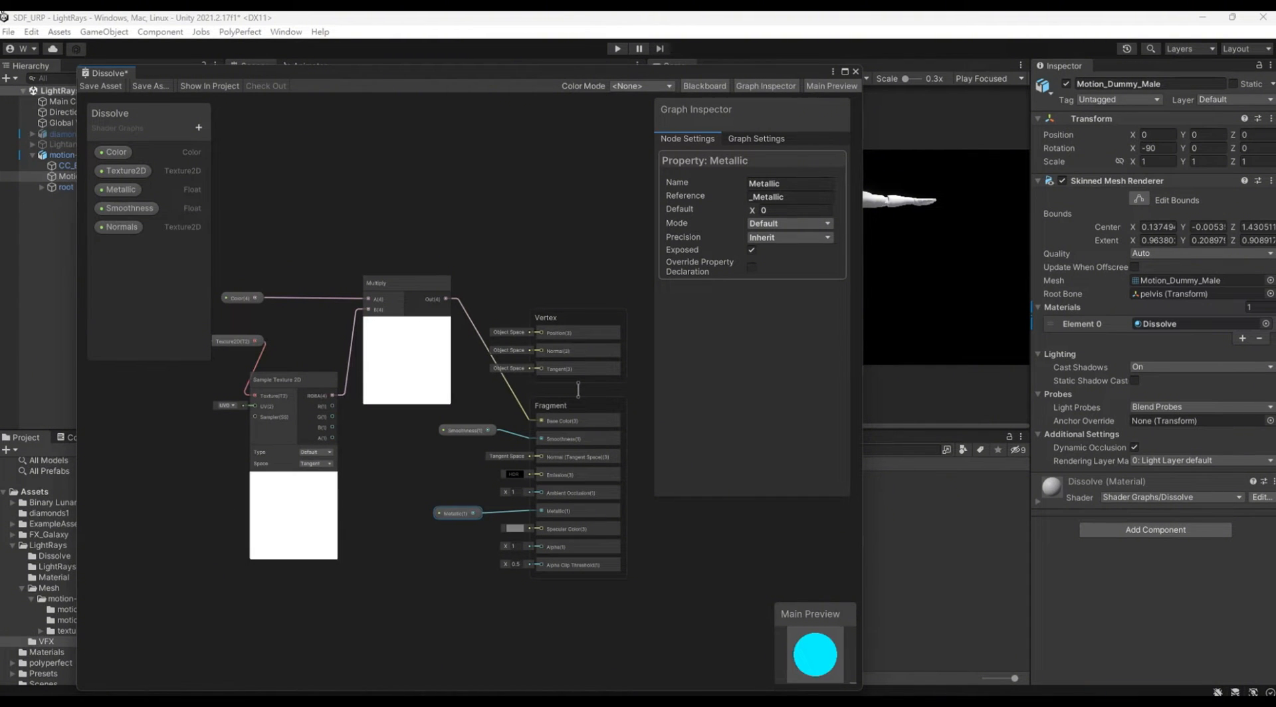
# Step: Place the Normals property below the existing nodes and feed it into a second Sample Texture 2D node
pyautogui.moveTo(276, 210); pyautogui.dragTo(314, 122, button='middle')
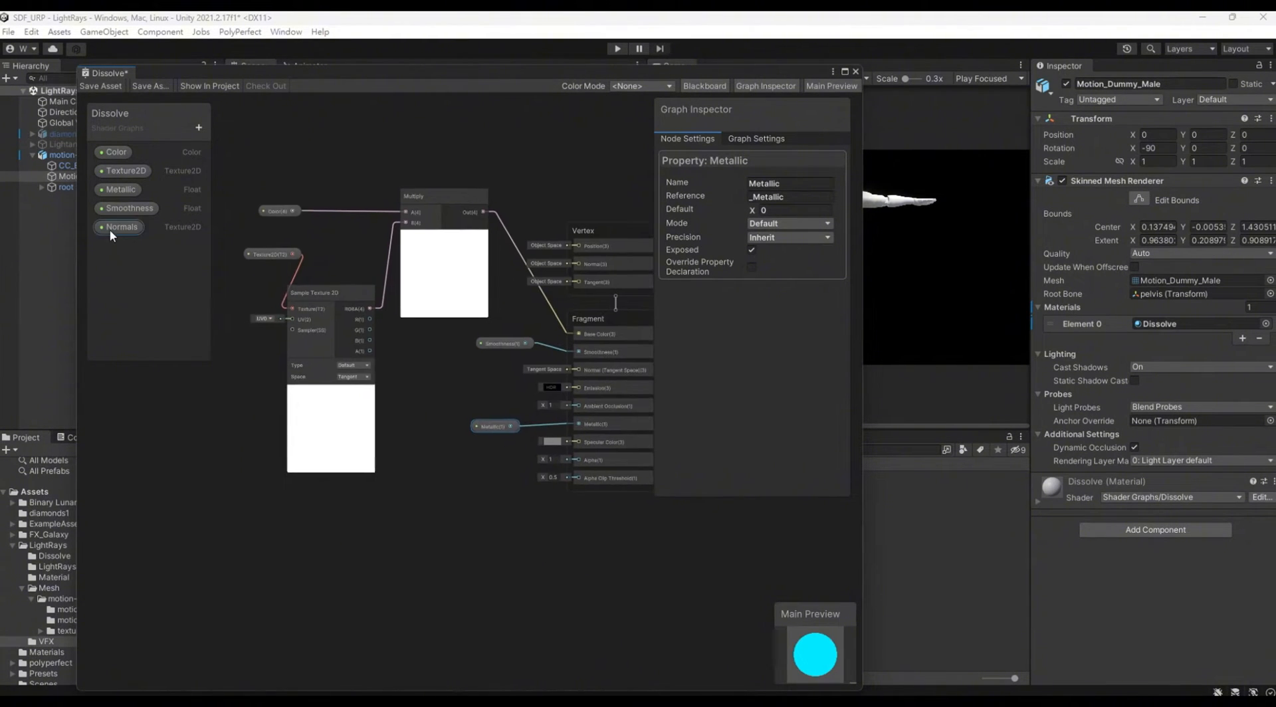
pyautogui.moveTo(111, 230); pyautogui.dragTo(290, 531)
pyautogui.write('sampl')
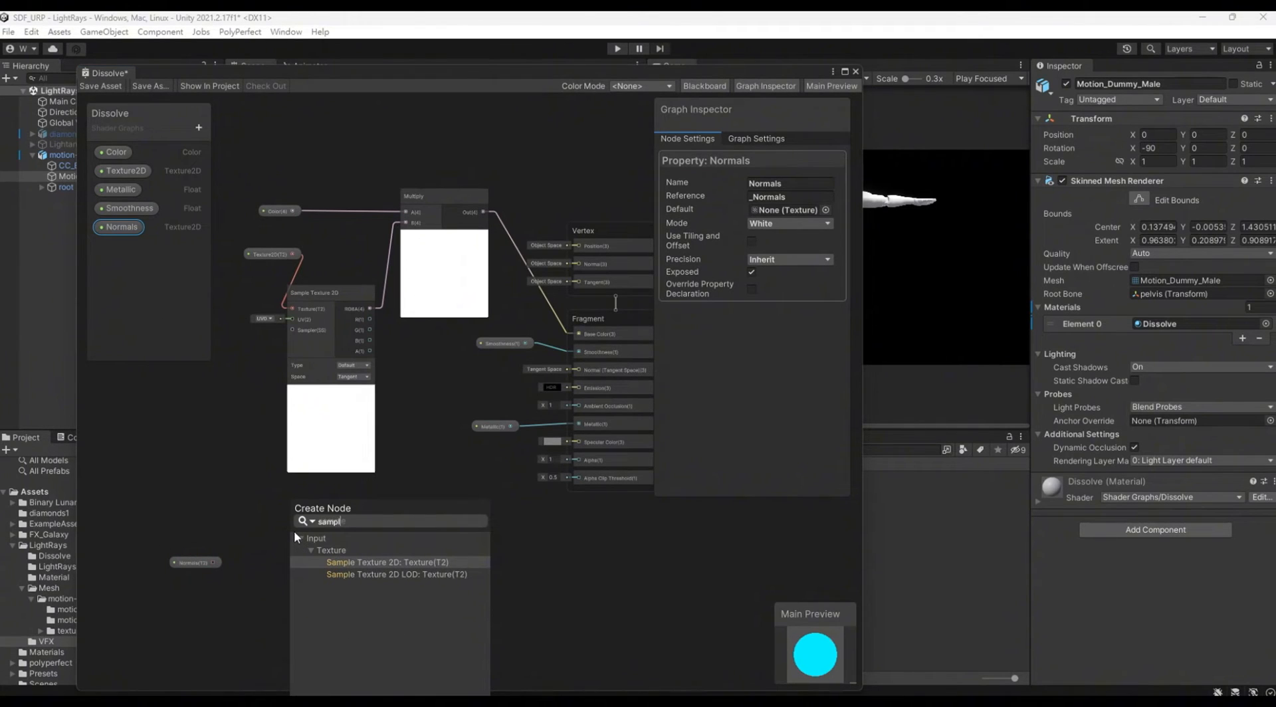
pyautogui.click(364, 562)
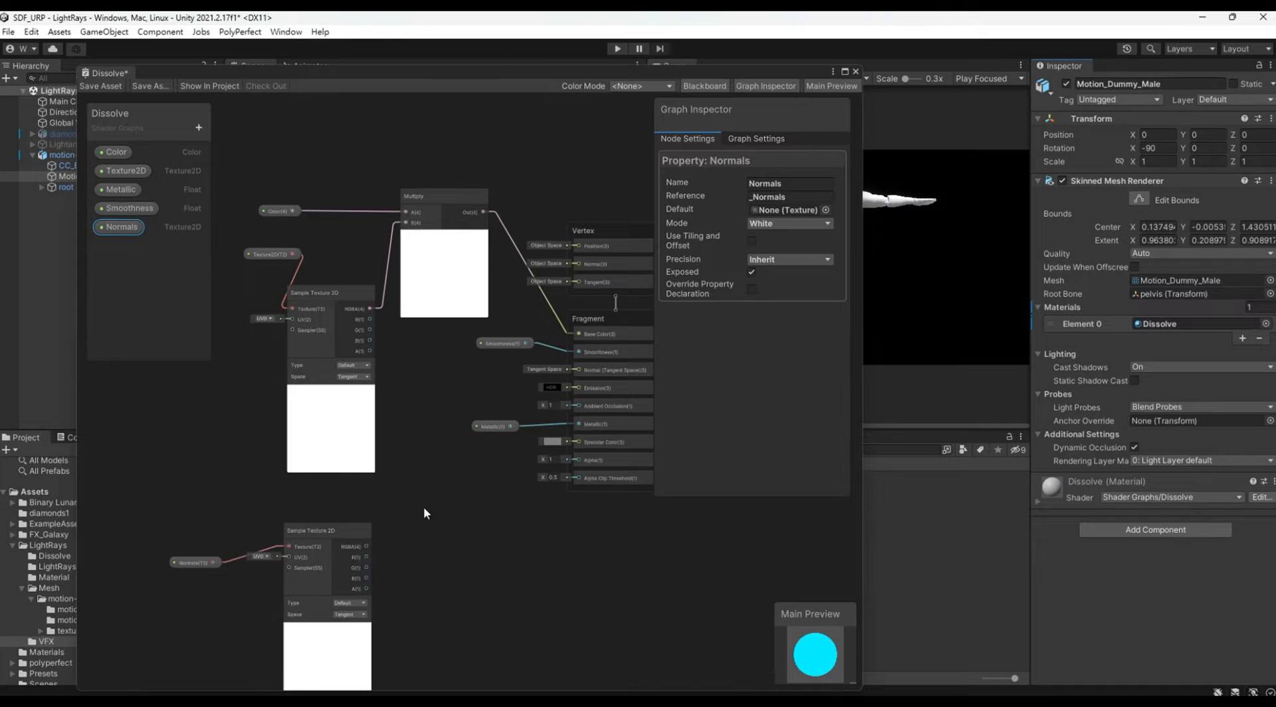
pyautogui.moveTo(402, 552); pyautogui.dragTo(458, 377, button='middle')
pyautogui.moveTo(251, 319); pyautogui.dragTo(420, 529)
pyautogui.moveTo(396, 344); pyautogui.dragTo(357, 378)
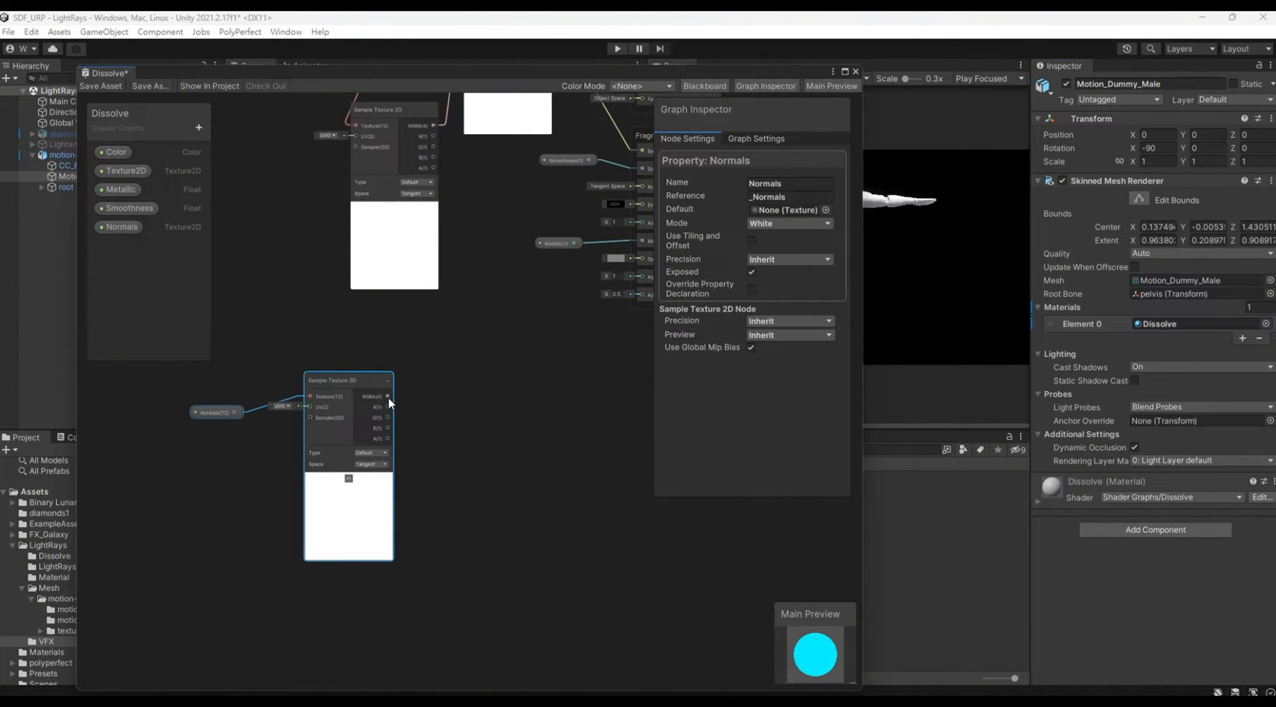
# Step: Add a Normal Strength node fed by the RGBA output of the Normals texture sampler
pyautogui.press('space')
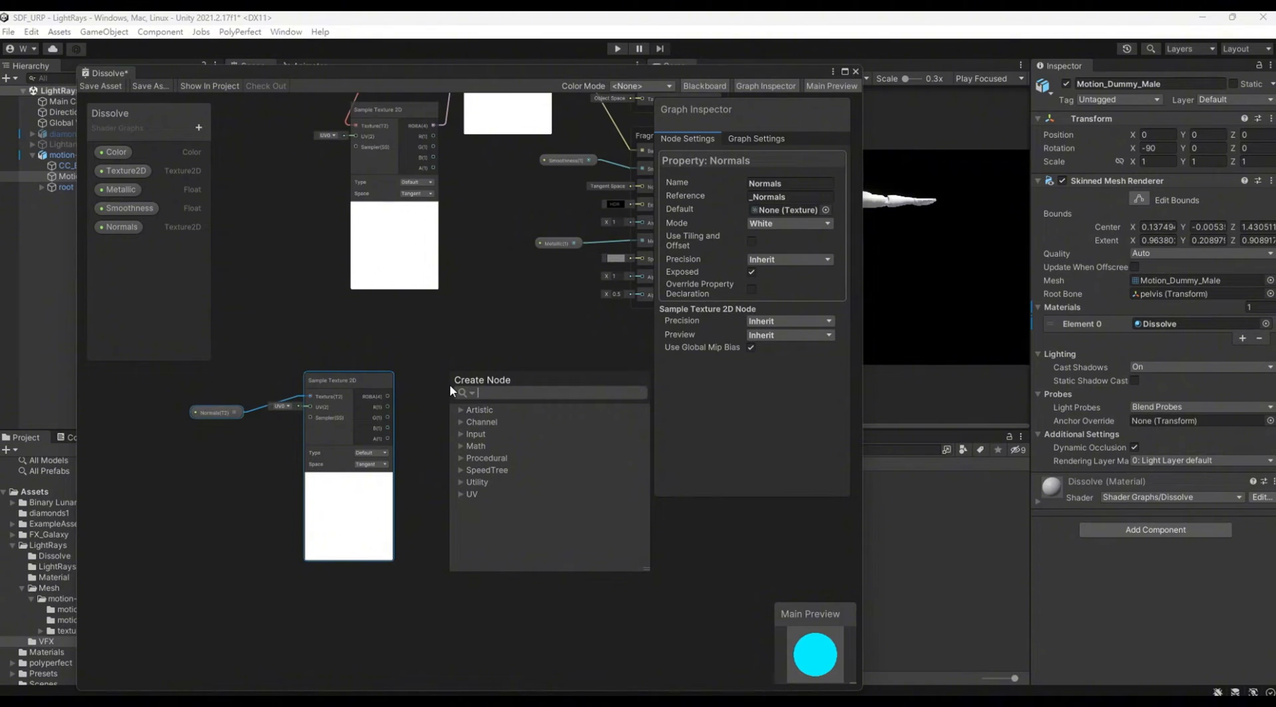
pyautogui.write('normal s')
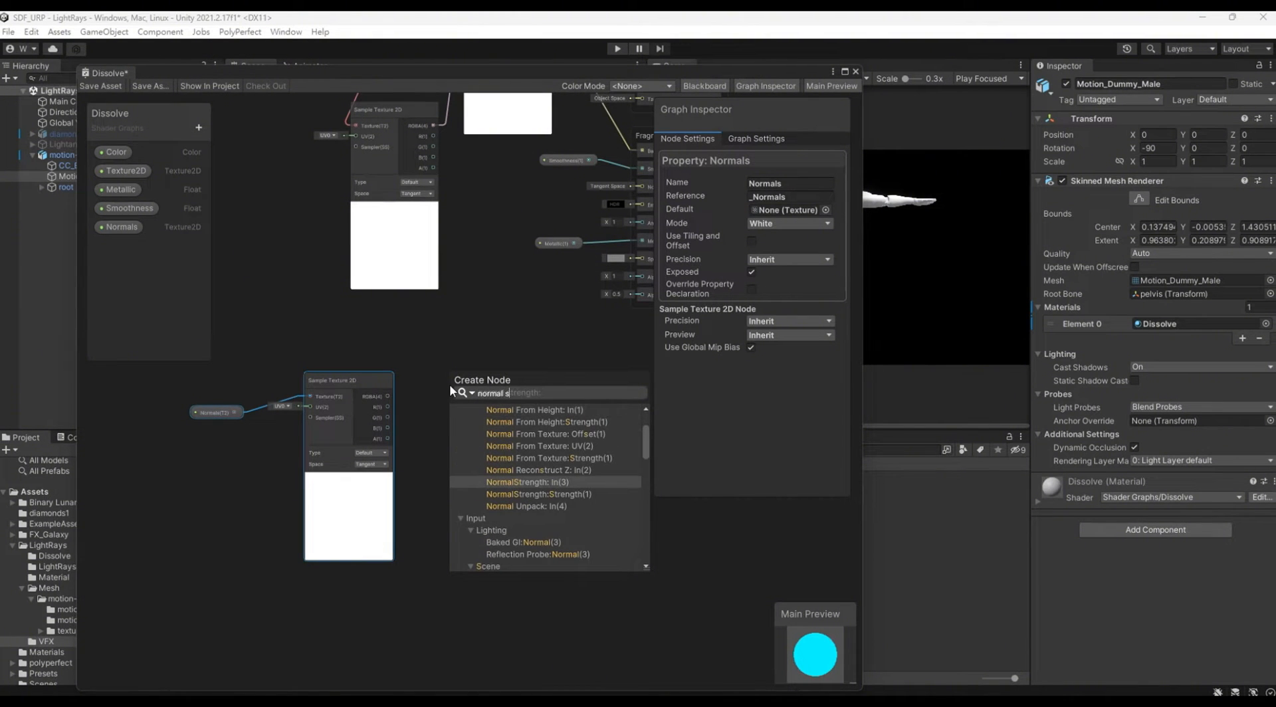
pyautogui.write('treng')
pyautogui.press('Return')
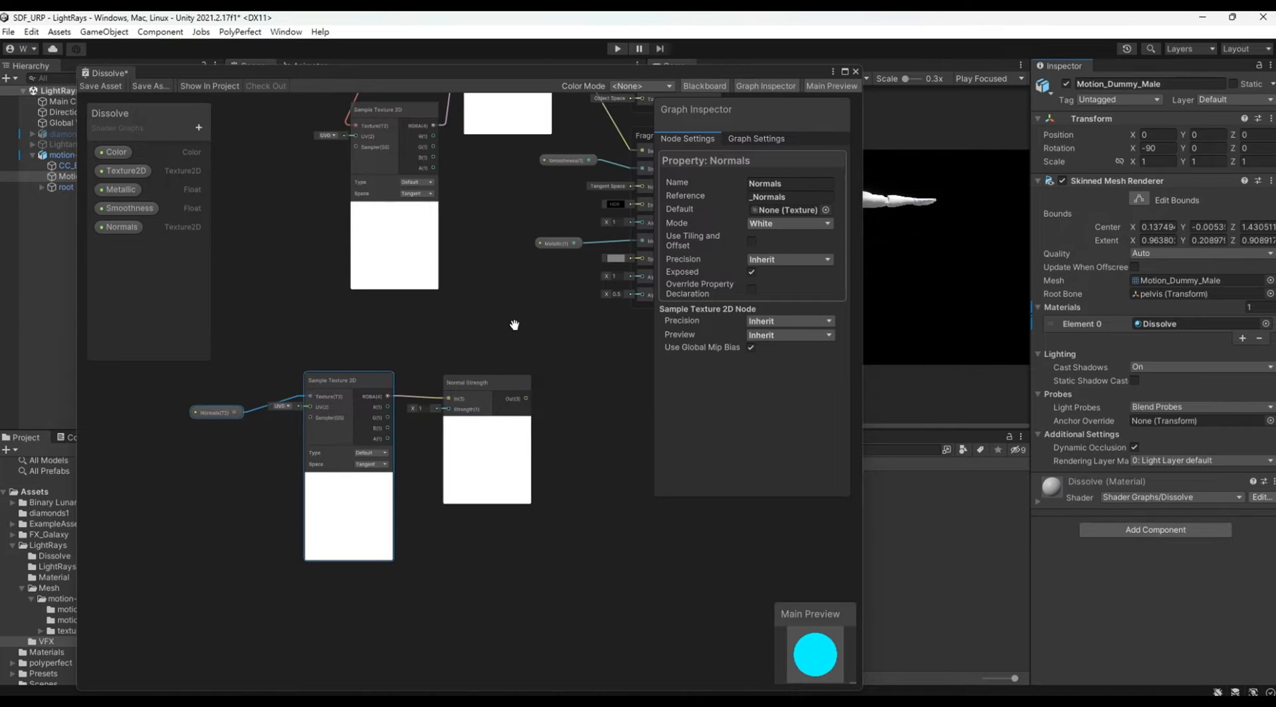
pyautogui.moveTo(519, 303); pyautogui.dragTo(440, 349, button='middle')
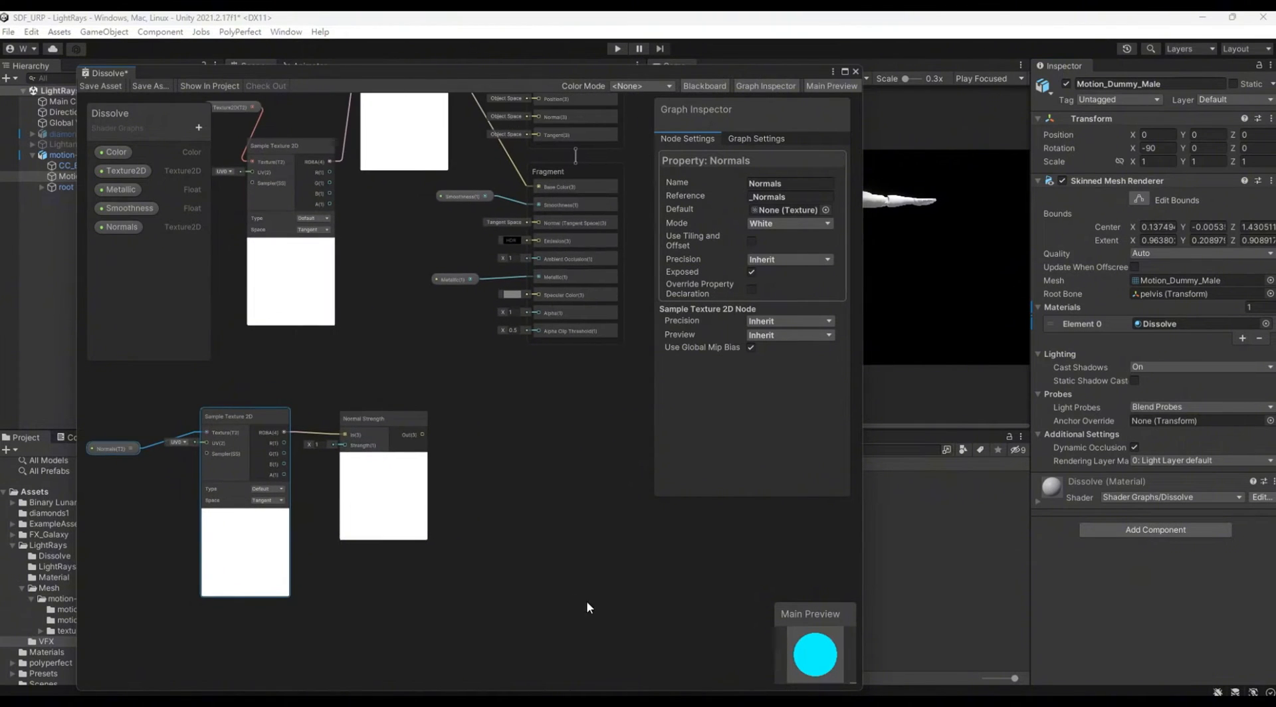
# Step: Connect the Normal Strength output to the fragment's Normal (Tangent Space) input
pyautogui.moveTo(561, 597); pyautogui.dragTo(557, 564, button='middle')
pyautogui.scroll(2, 350, 432)
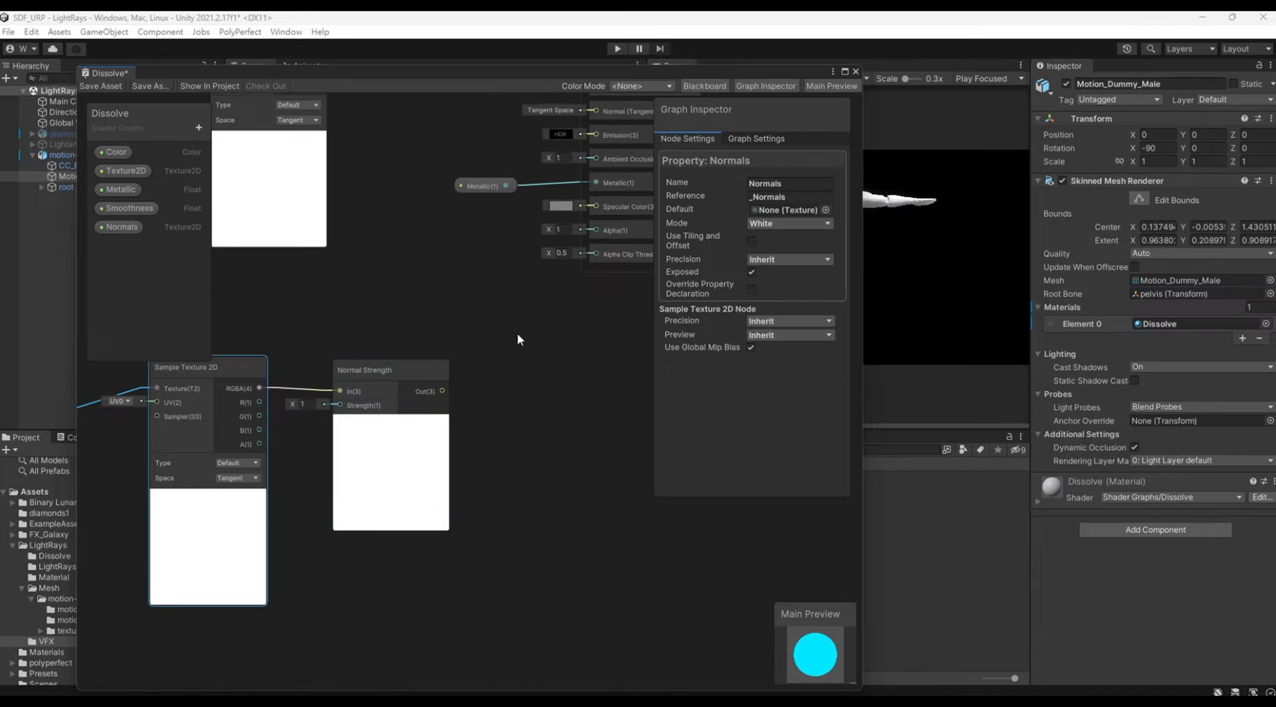
pyautogui.moveTo(517, 333); pyautogui.dragTo(439, 385, button='middle')
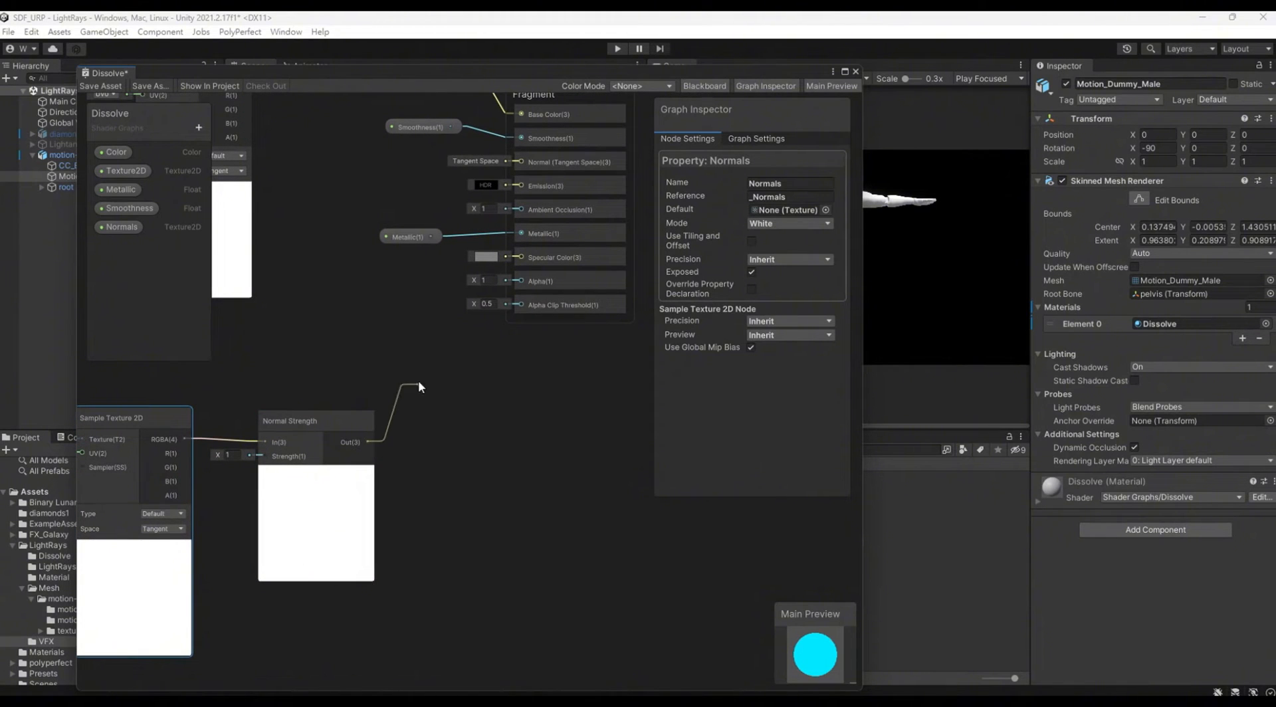
pyautogui.moveTo(419, 385); pyautogui.dragTo(524, 295)
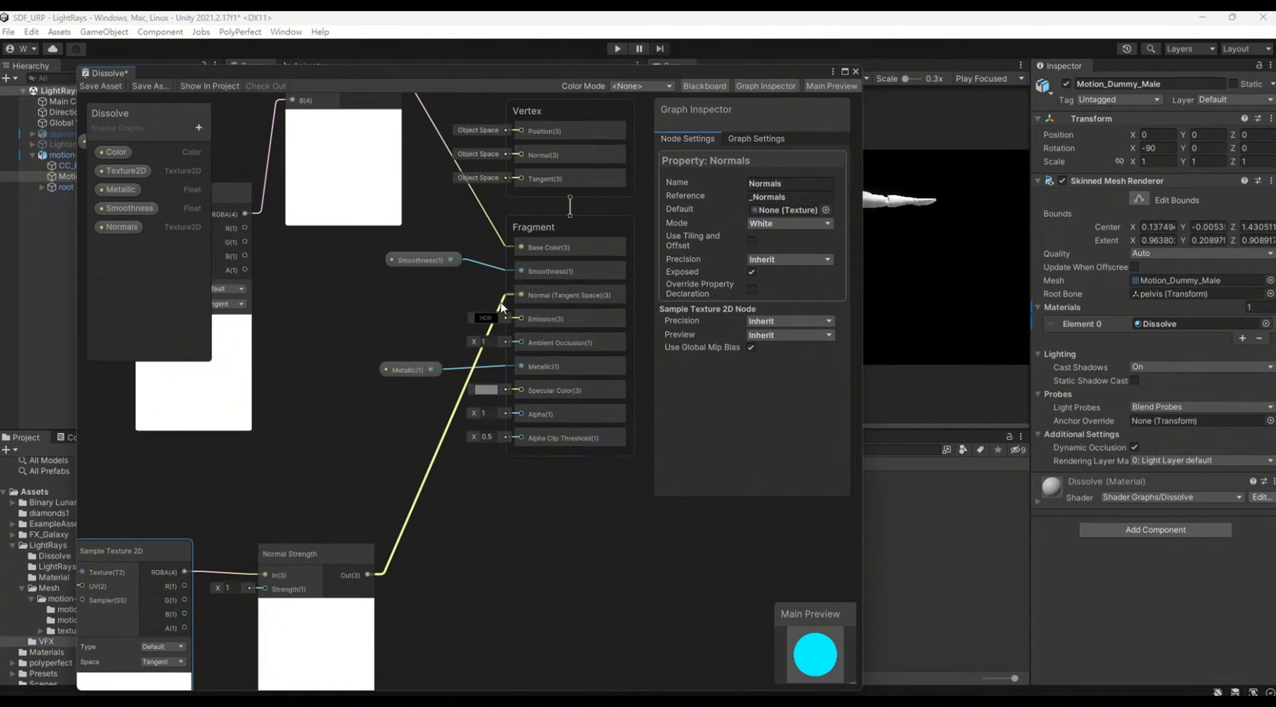
pyautogui.scroll(-5, 567, 603)
# Step: Select the Normals property, its texture sampler and the Normal Strength node together and shift them slightly up and left
pyautogui.click(250, 475)
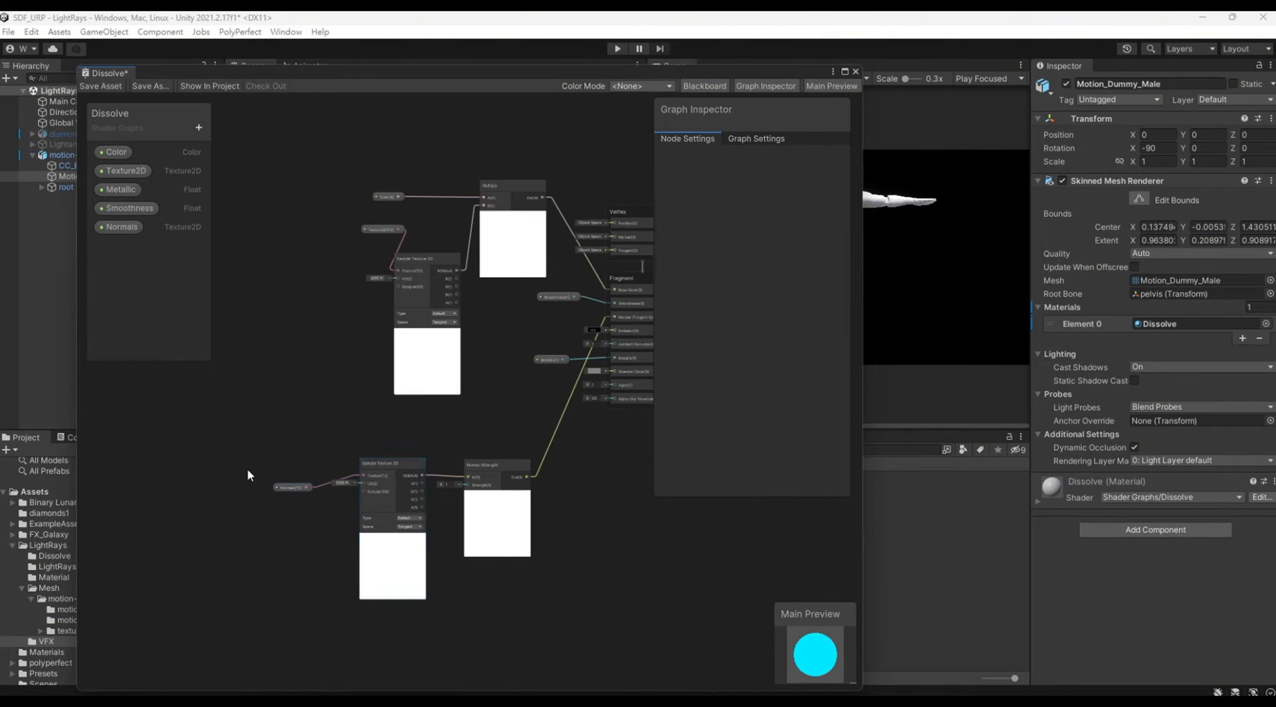
pyautogui.moveTo(248, 471); pyautogui.dragTo(452, 431)
pyautogui.moveTo(497, 494); pyautogui.dragTo(392, 536, button='middle')
# Step: Narrow the graph window to reveal the character and expand the Dissolve material's settings down to its surface inputs
pyautogui.moveTo(862, 173); pyautogui.dragTo(790, 174)
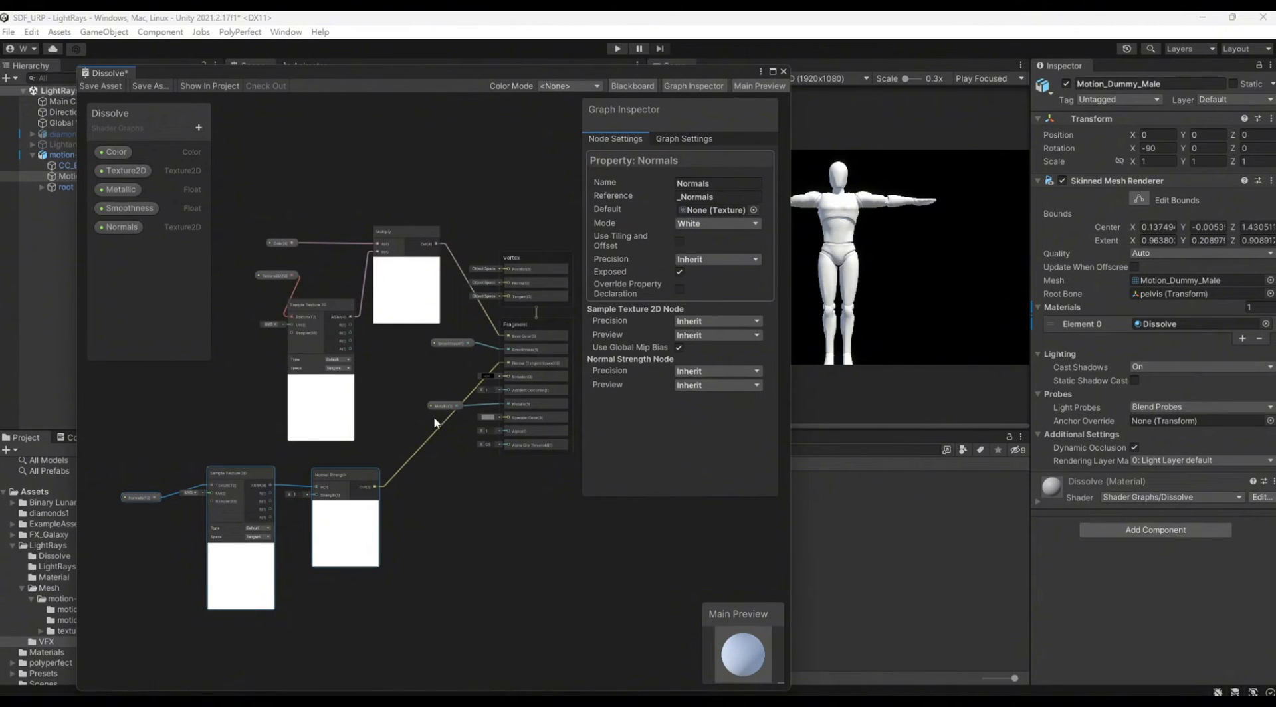
pyautogui.click(1038, 502)
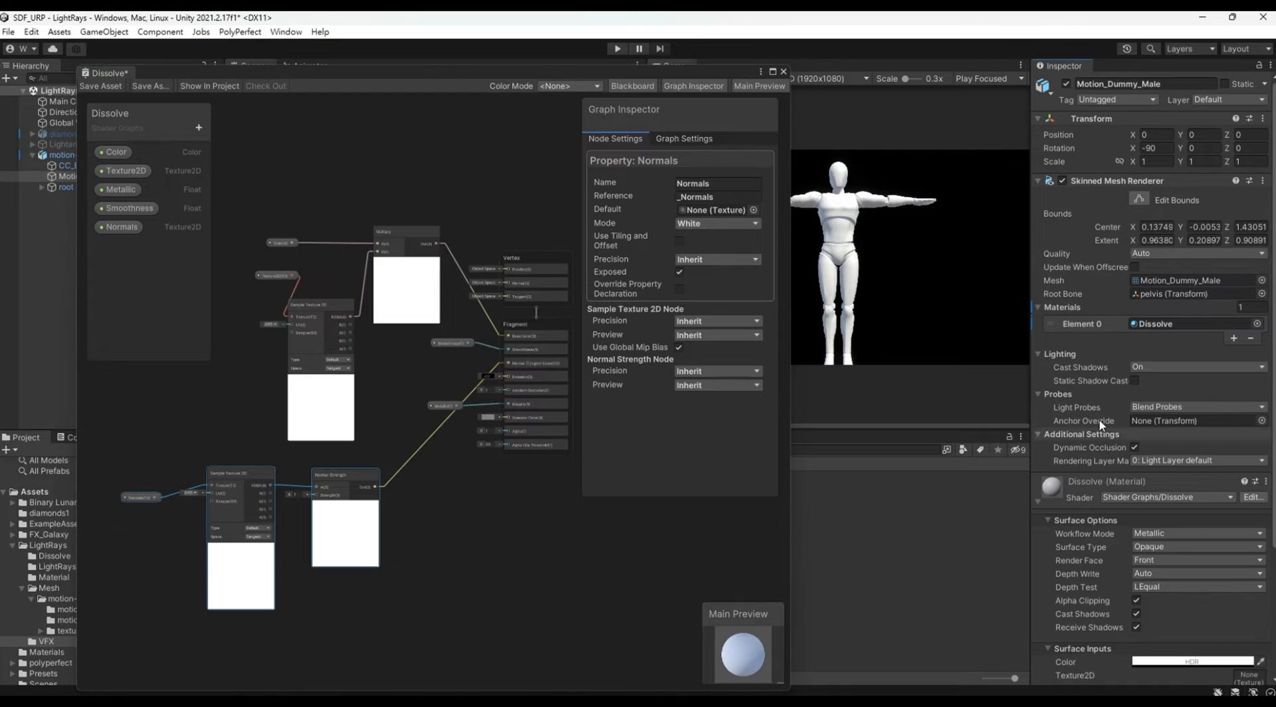
pyautogui.scroll(-5, 1122, 408)
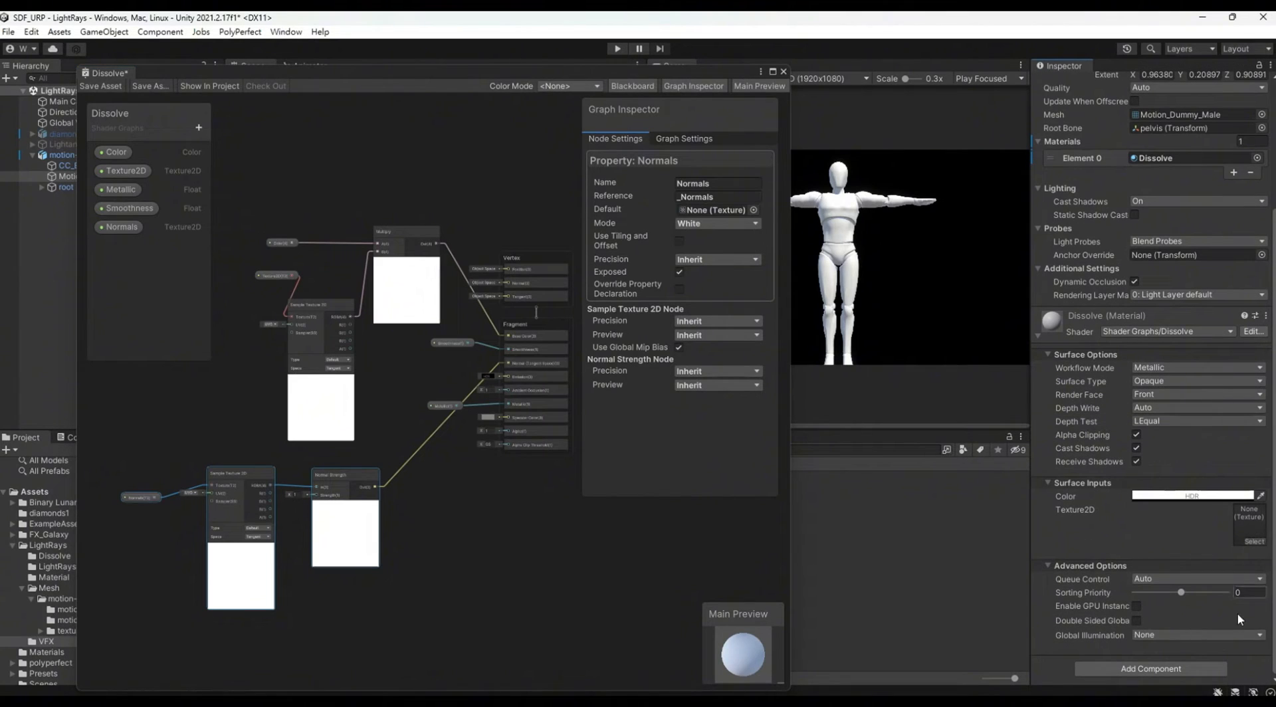
# Step: Add a Simple Noise node and place it below the Normals texture sampler
pyautogui.moveTo(483, 553); pyautogui.dragTo(492, 413, button='middle')
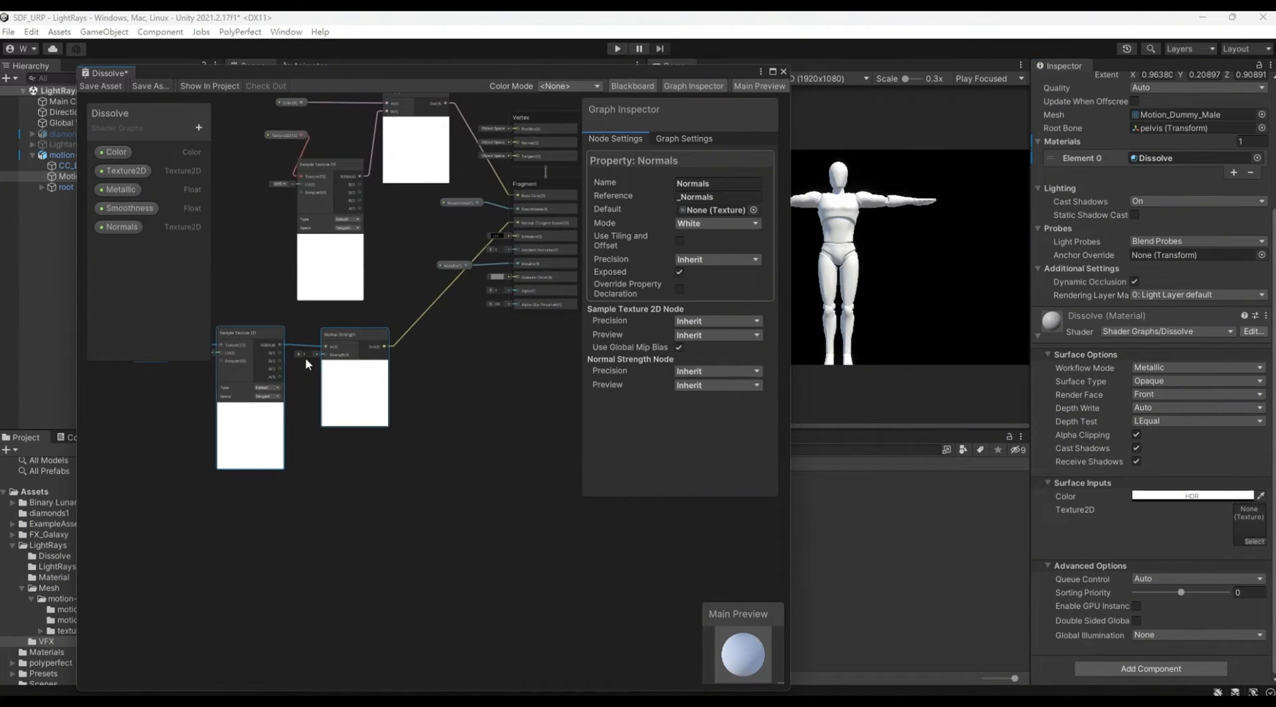
pyautogui.click(198, 127)
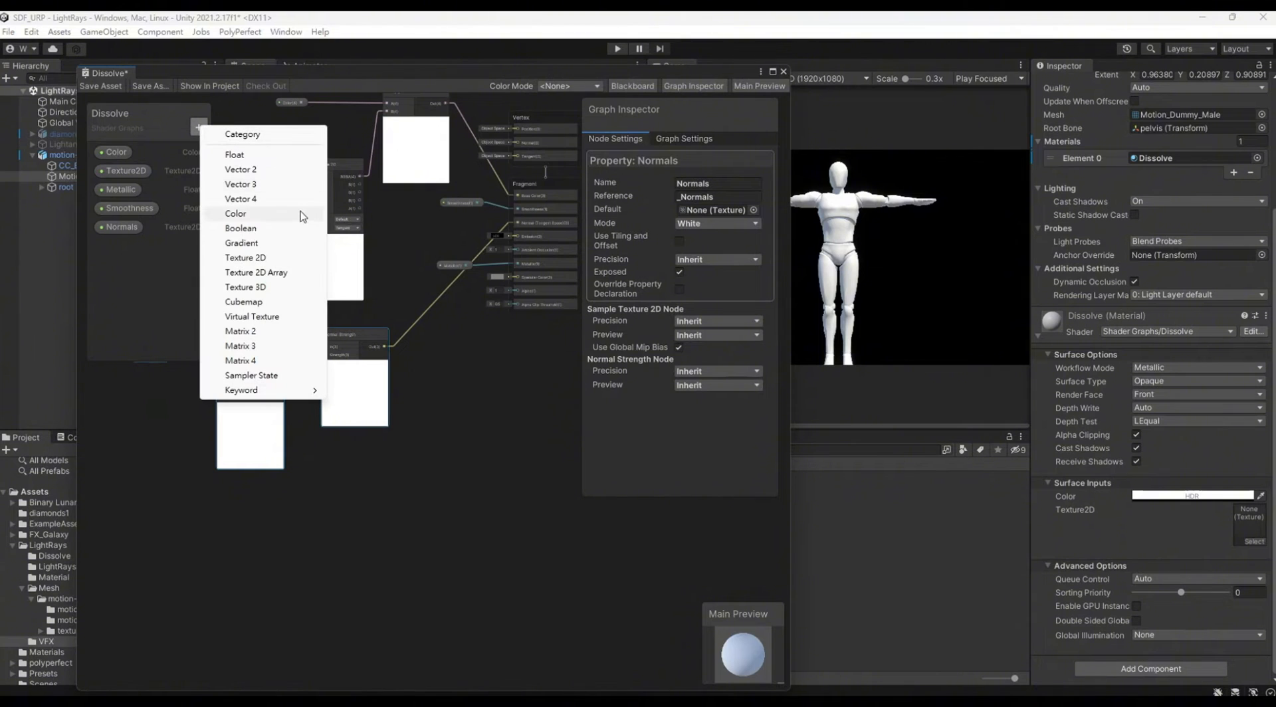
pyautogui.click(398, 522)
pyautogui.rightClick(255, 497)
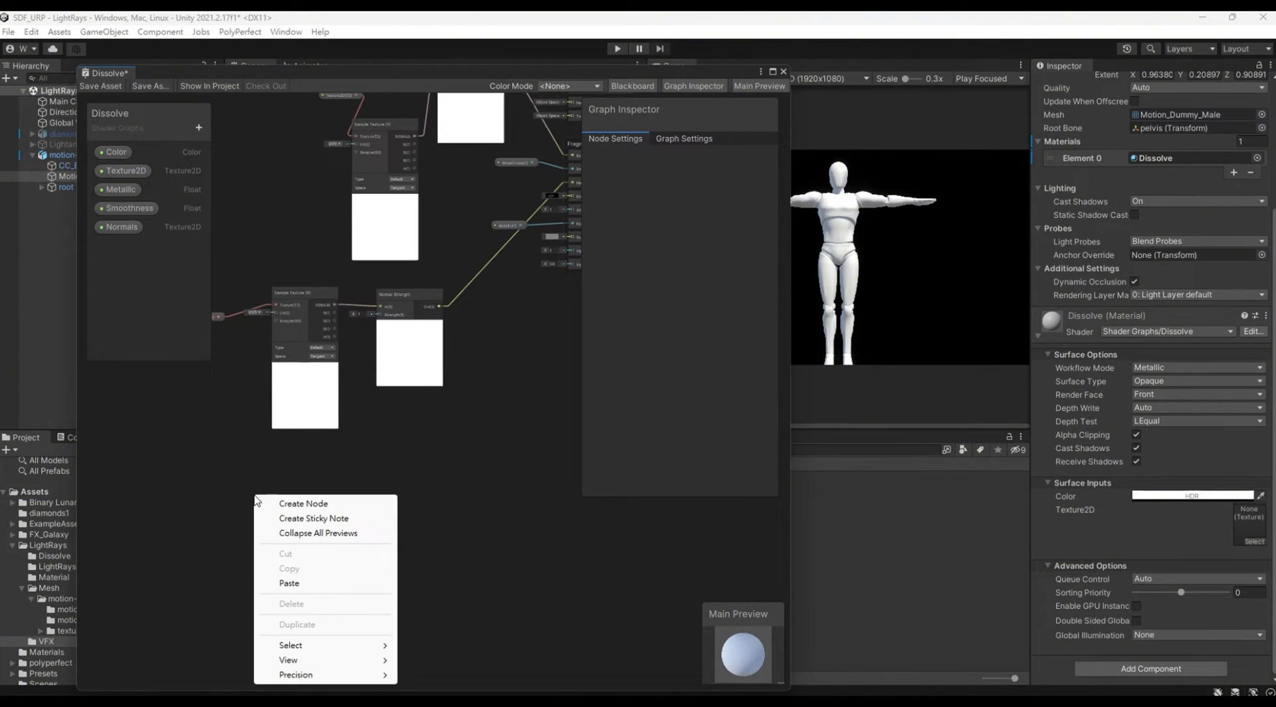
pyautogui.click(286, 507)
pyautogui.write('noise')
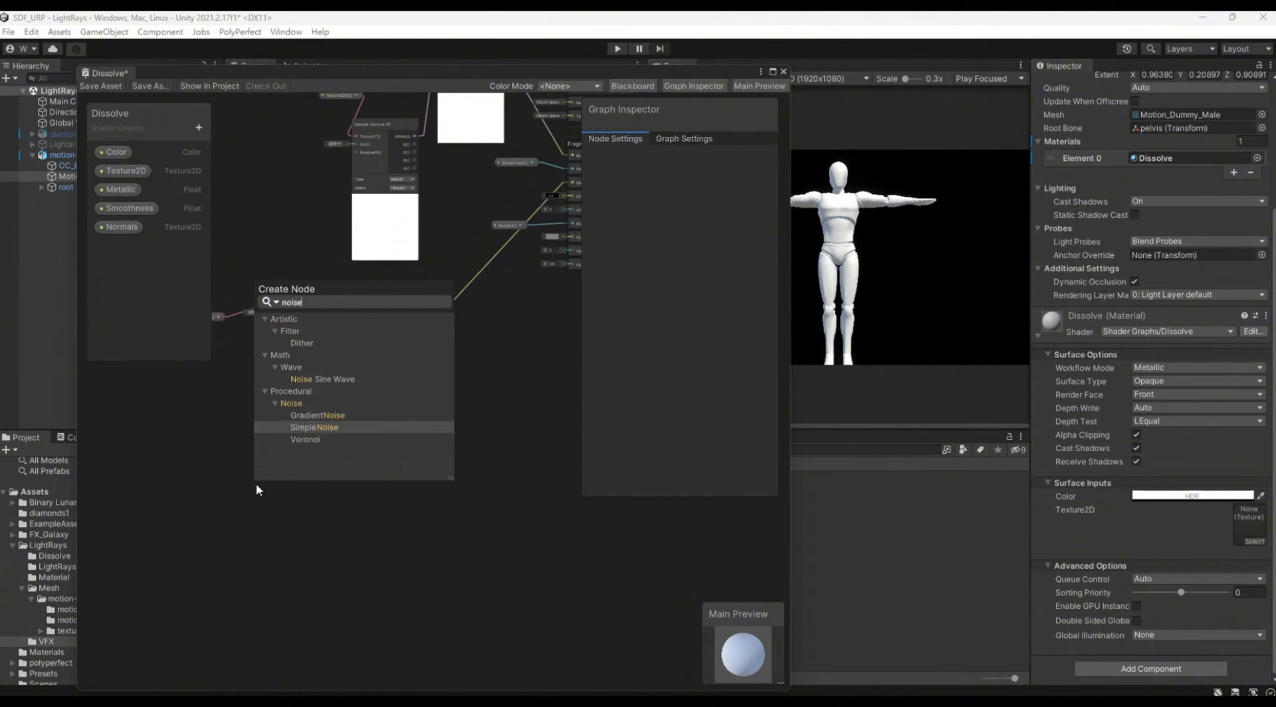
pyautogui.press('Return')
pyautogui.scroll(1, 309, 553)
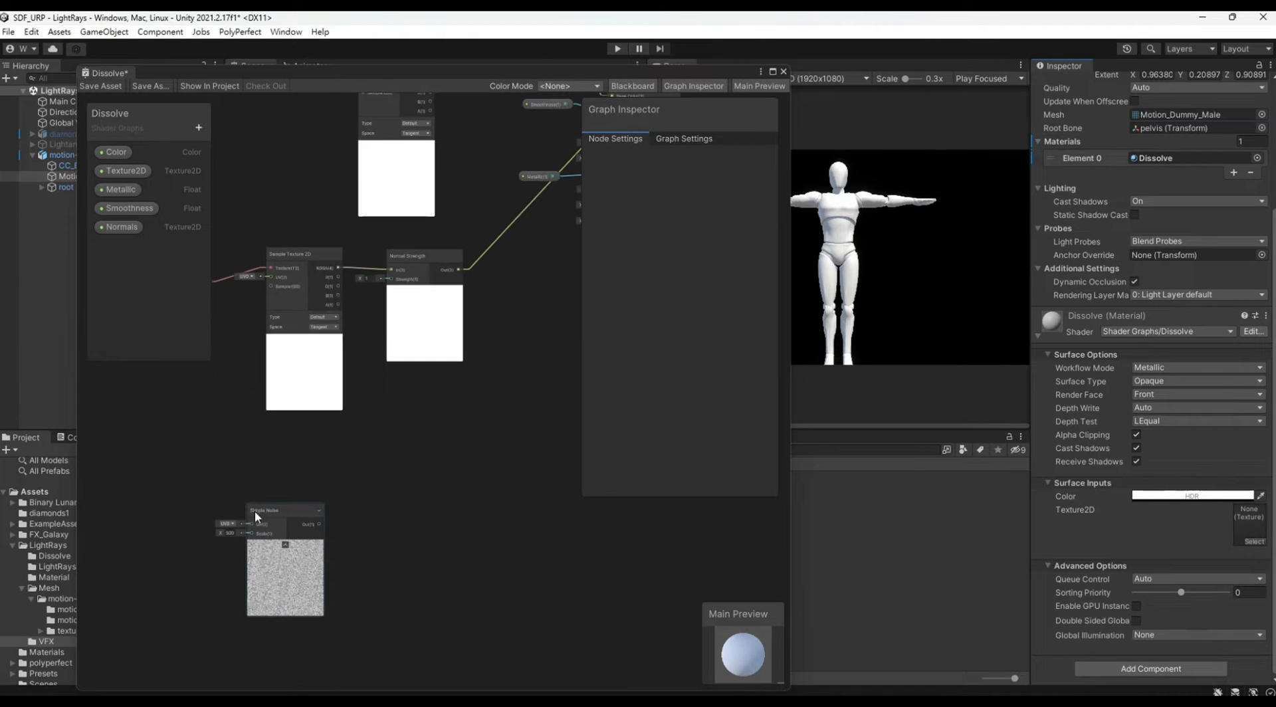
pyautogui.click(293, 524)
pyautogui.moveTo(282, 513); pyautogui.dragTo(314, 453)
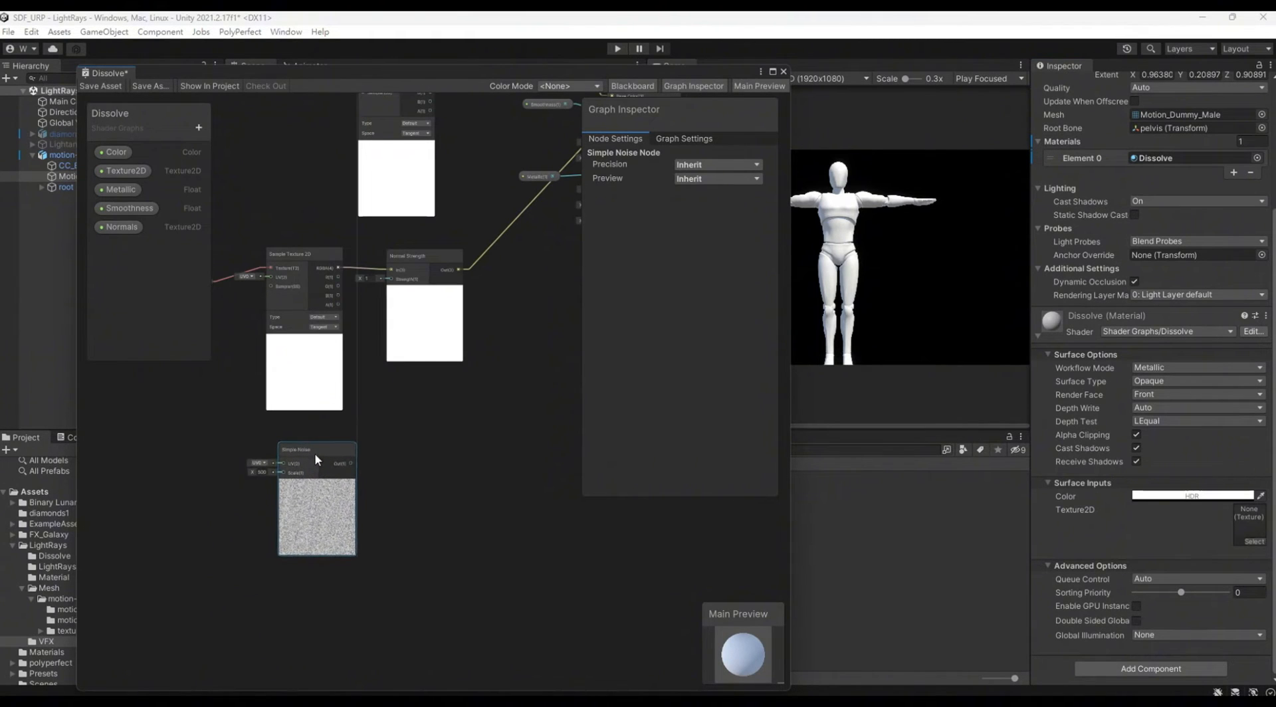
# Step: Add a Float property named DissolveScale to the Dissolve graph
pyautogui.click(198, 127)
pyautogui.click(224, 150)
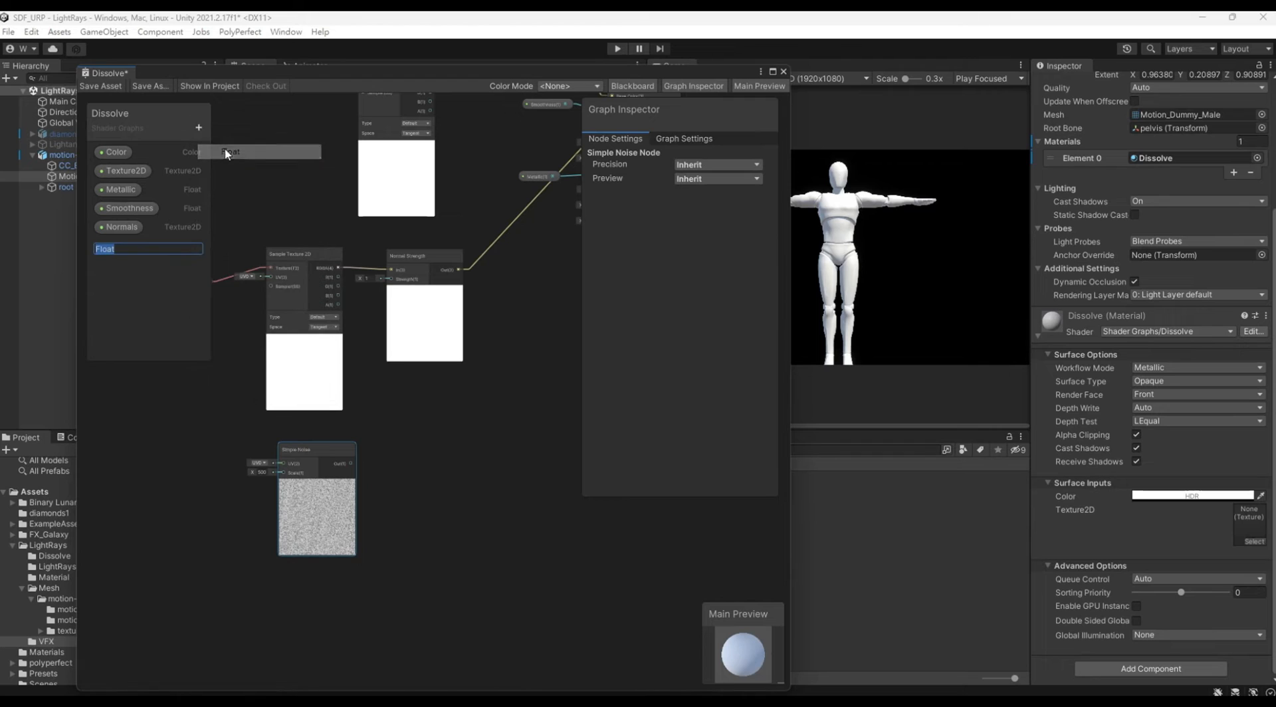
pyautogui.write('DissolveS')
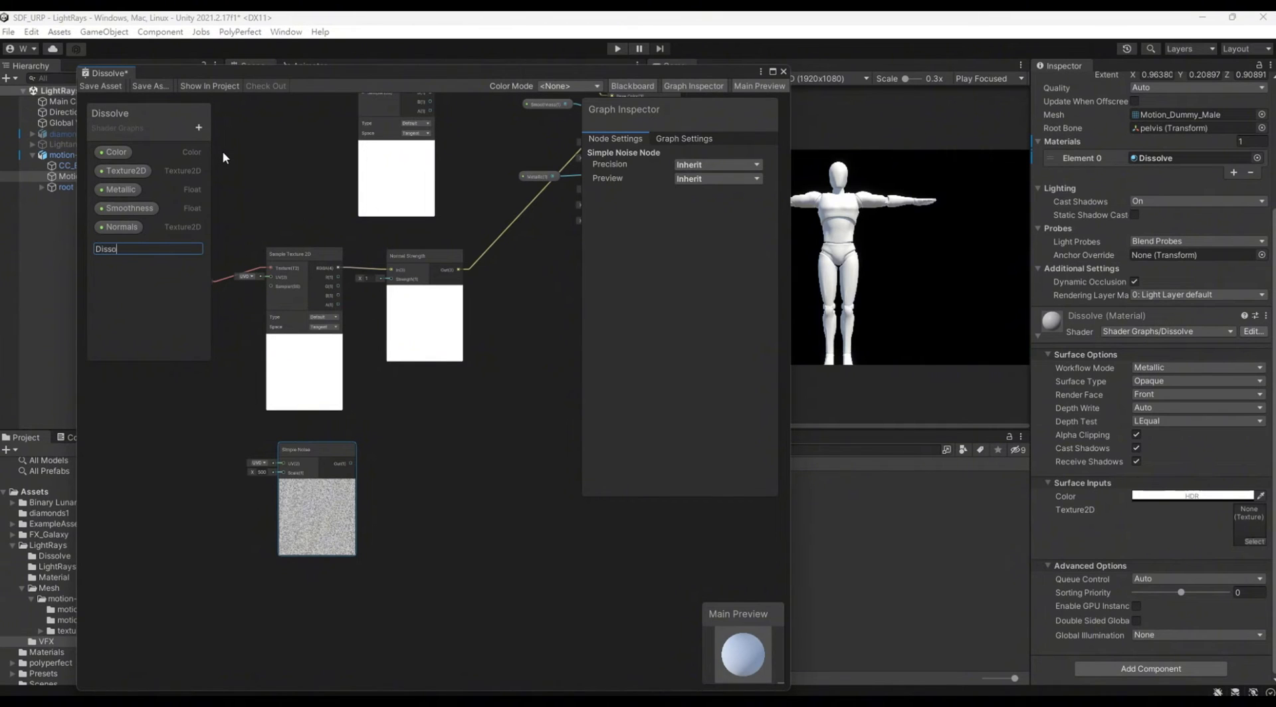
pyautogui.write('cale')
pyautogui.press('Return')
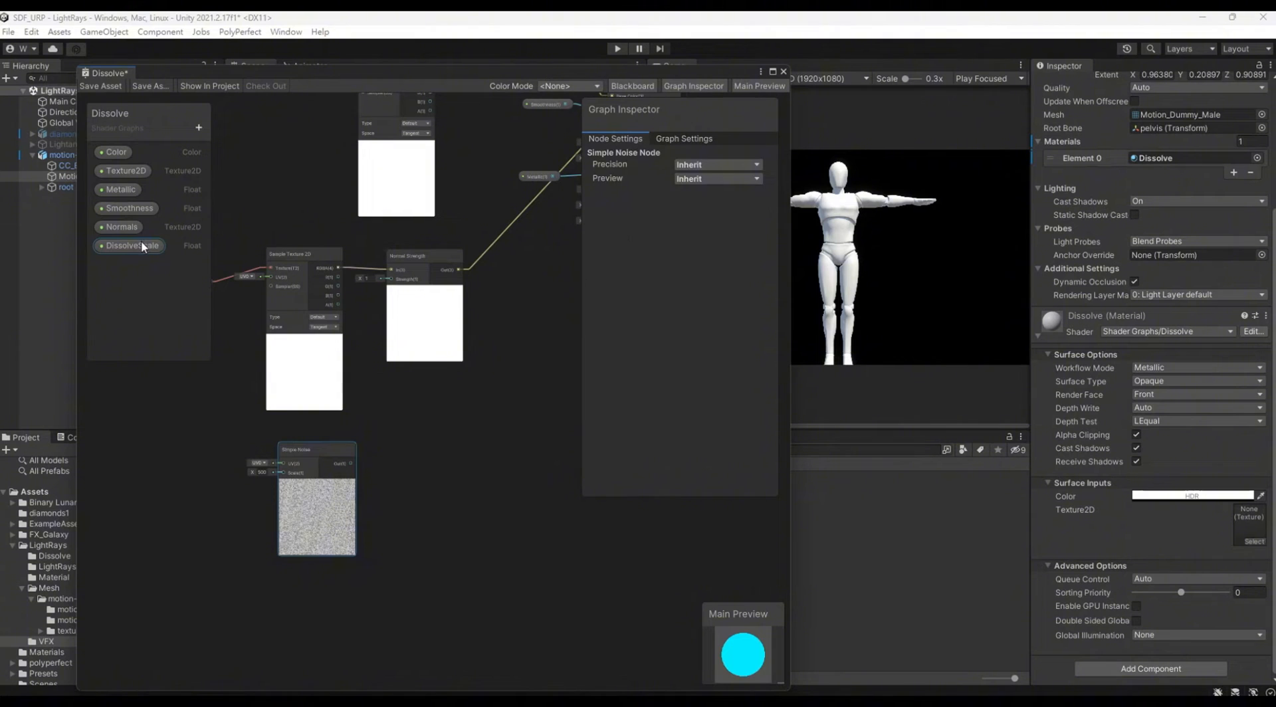
# Step: Place the DissolveScale property as a node and connect it to the Simple Noise node's Scale input
pyautogui.click(140, 246)
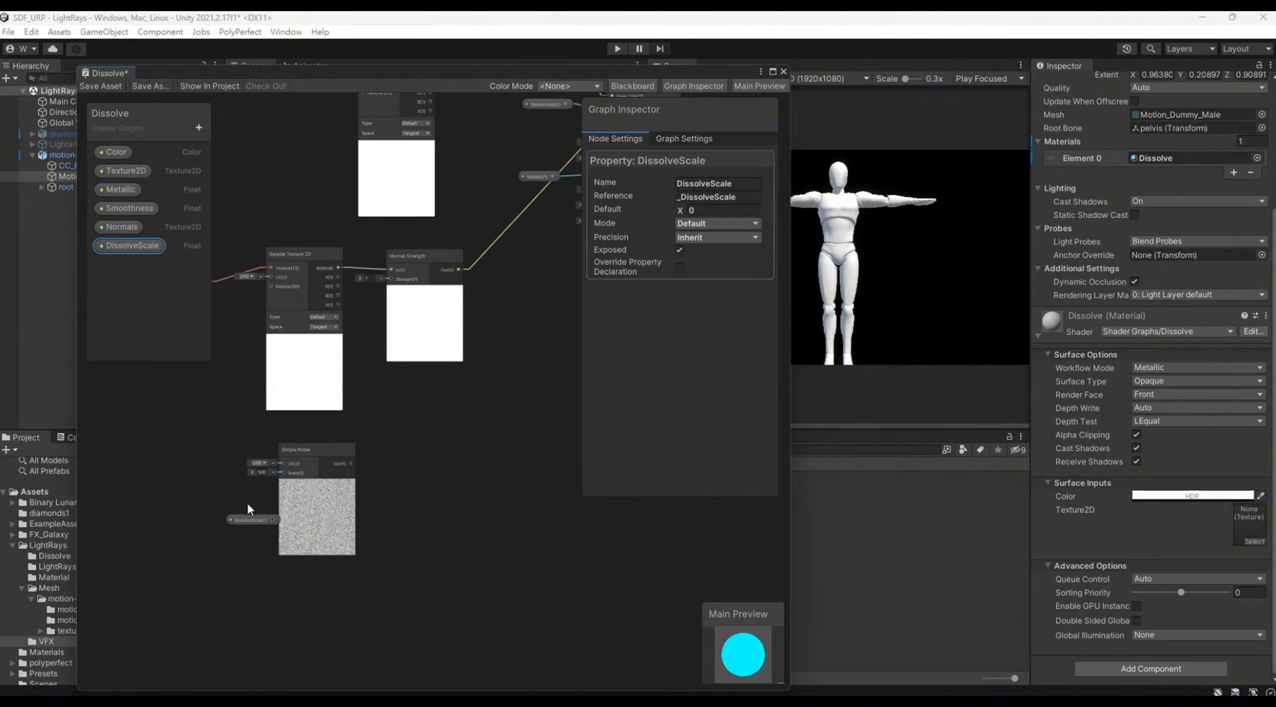
pyautogui.scroll(3, 249, 509)
pyautogui.moveTo(253, 524); pyautogui.dragTo(312, 450)
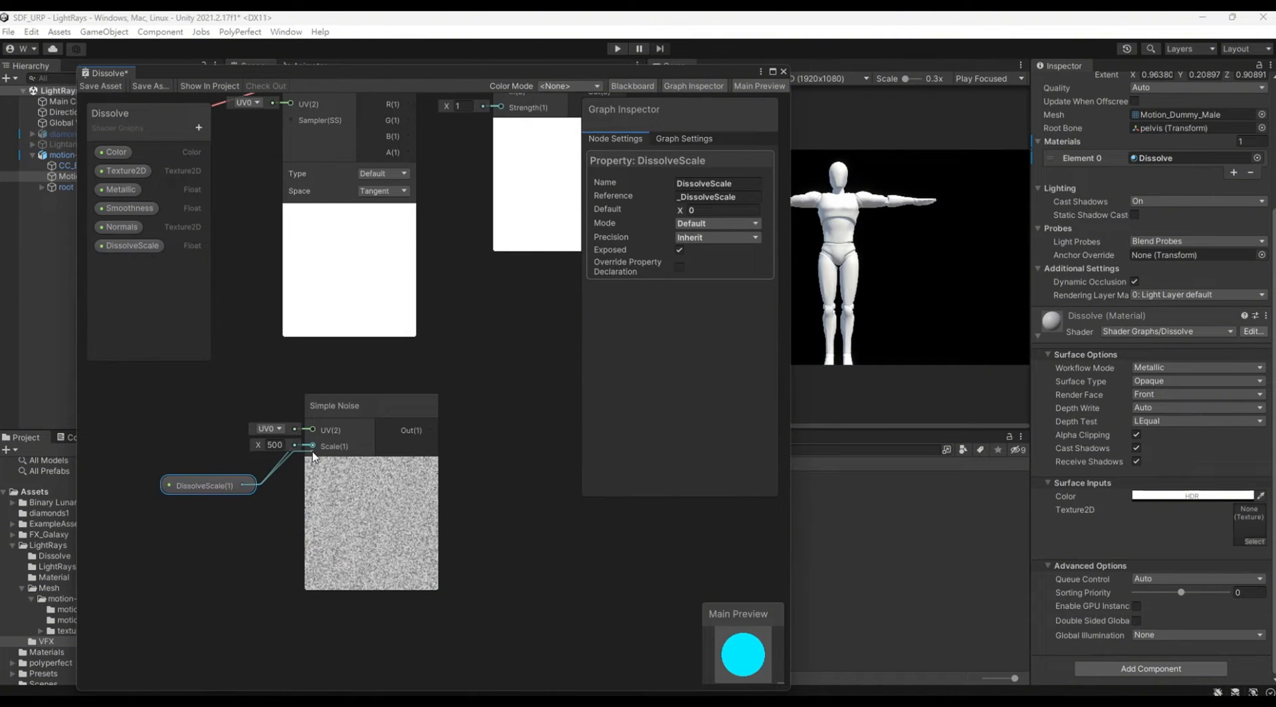
# Step: Connect the Simple Noise output to the fragment's Alpha input
pyautogui.moveTo(473, 402); pyautogui.dragTo(189, 616, button='middle')
pyautogui.scroll(-2, 201, 648)
pyautogui.moveTo(125, 677); pyautogui.dragTo(474, 315)
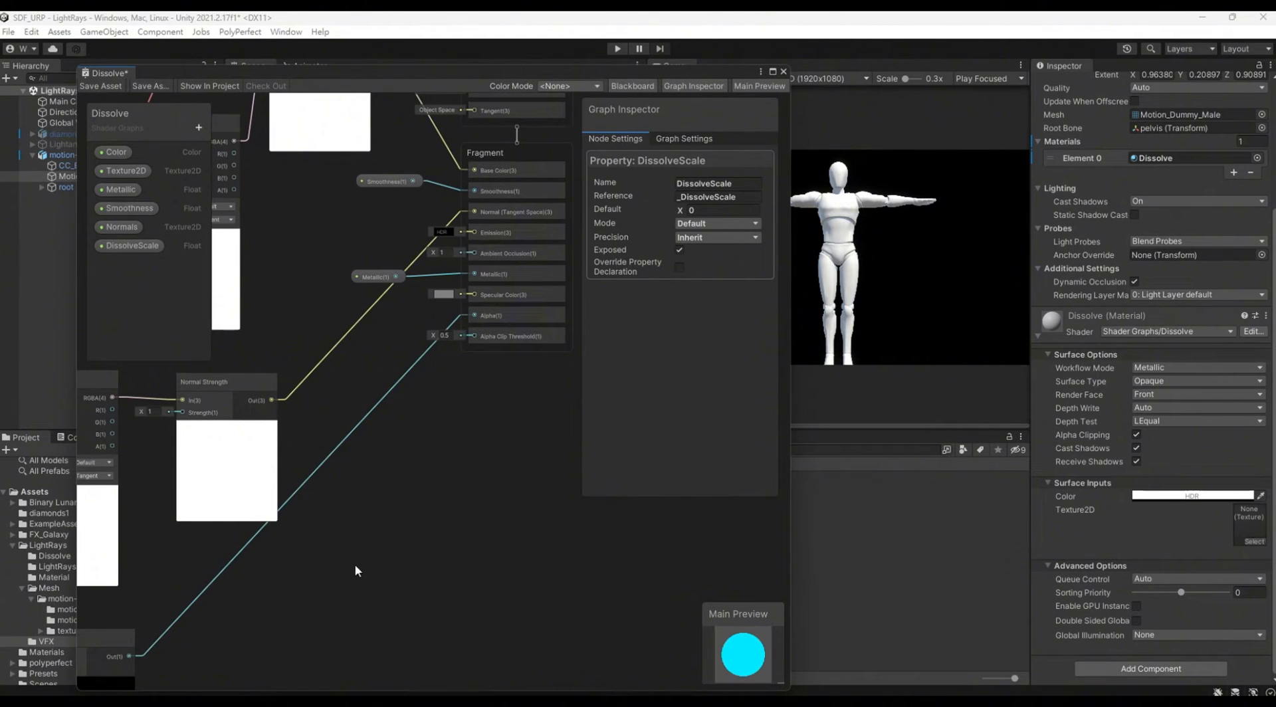
# Step: Add a Float property named DissolveAmount to the Dissolve graph
pyautogui.moveTo(360, 558); pyautogui.dragTo(341, 563, button='middle')
pyautogui.scroll(-1, 368, 495)
pyautogui.moveTo(369, 495); pyautogui.dragTo(379, 387, button='middle')
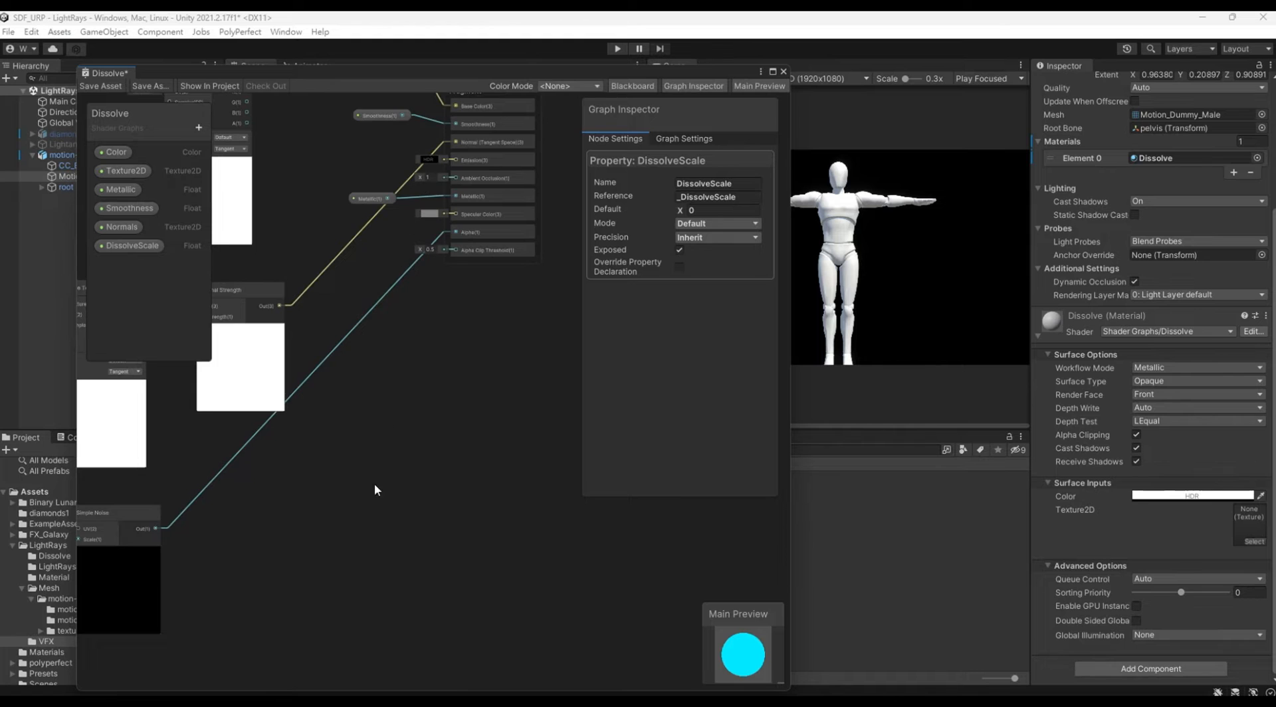
pyautogui.moveTo(375, 489); pyautogui.dragTo(335, 510, button='middle')
pyautogui.scroll(-1, 552, 410)
pyautogui.click(199, 127)
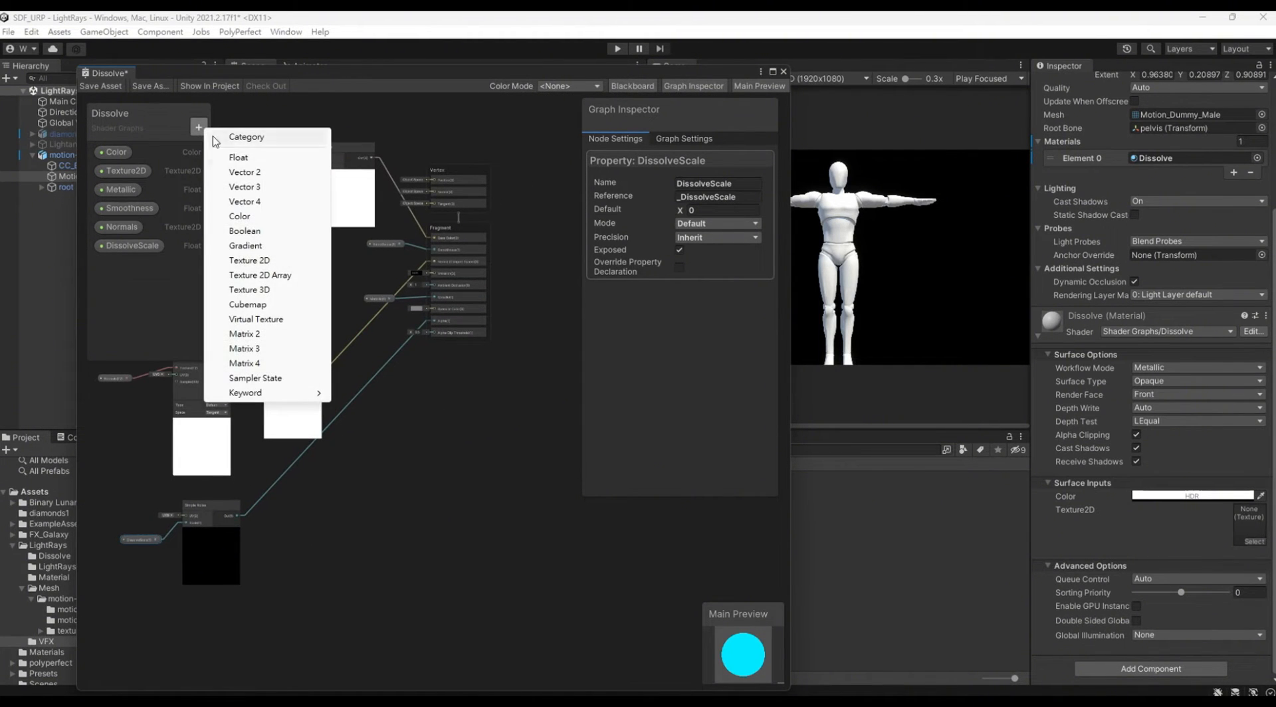
pyautogui.click(233, 157)
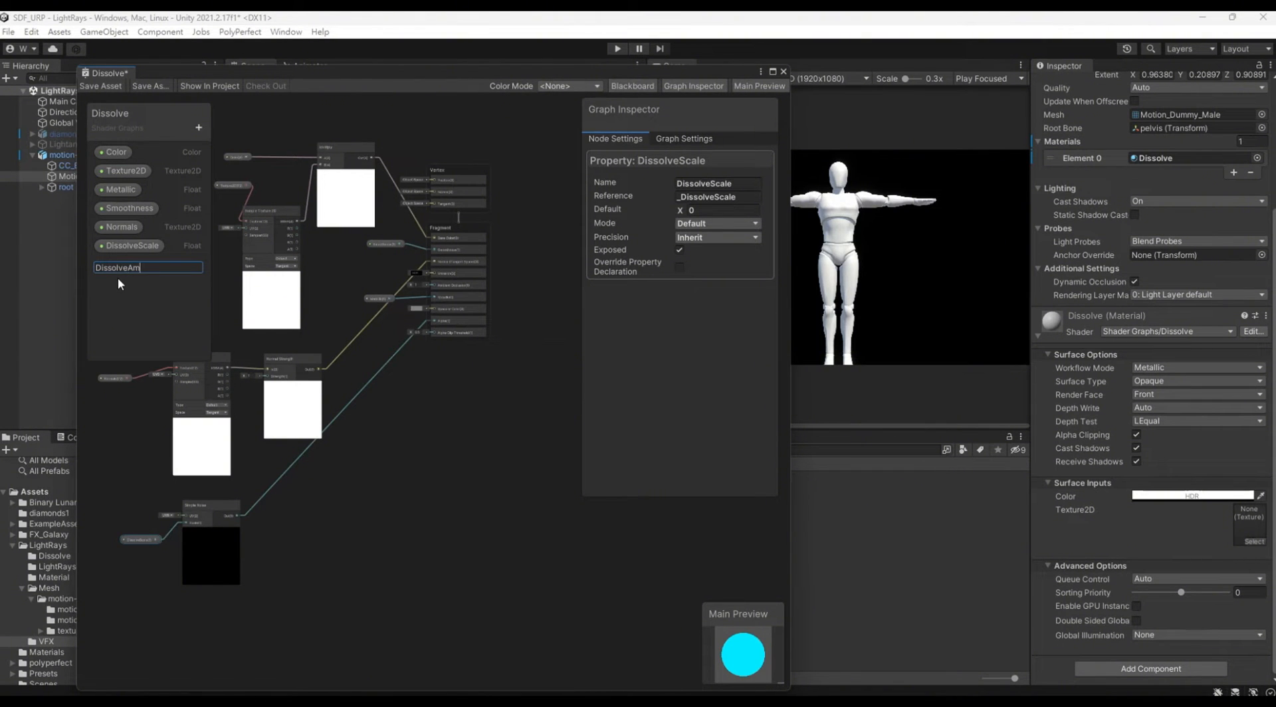
pyautogui.write('DissolveAmount')
pyautogui.press('Return')
# Step: Place the DissolveAmount property below the fragment block and connect it to Alpha Clip Threshold
pyautogui.moveTo(150, 265); pyautogui.dragTo(424, 300)
pyautogui.click(432, 402)
pyautogui.scroll(3, 437, 396)
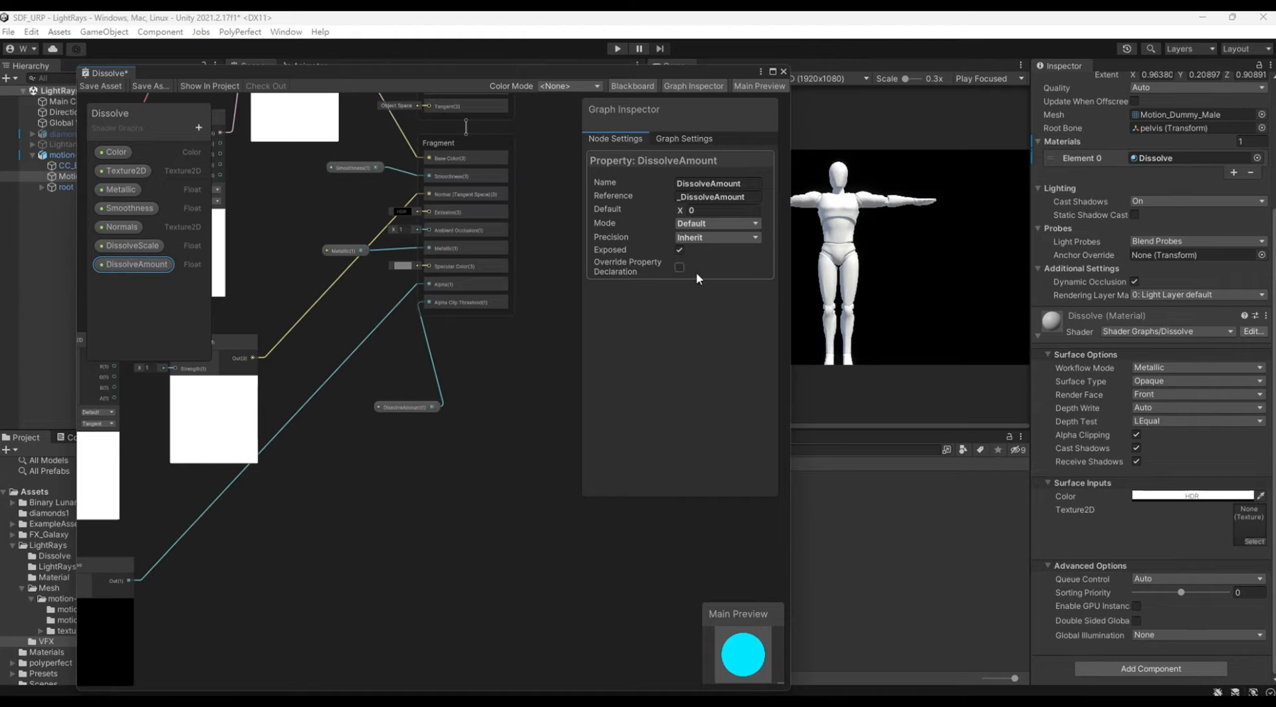
# Step: Set the DissolveAmount default to 0.05 and move its node slightly down and left
pyautogui.click(711, 211)
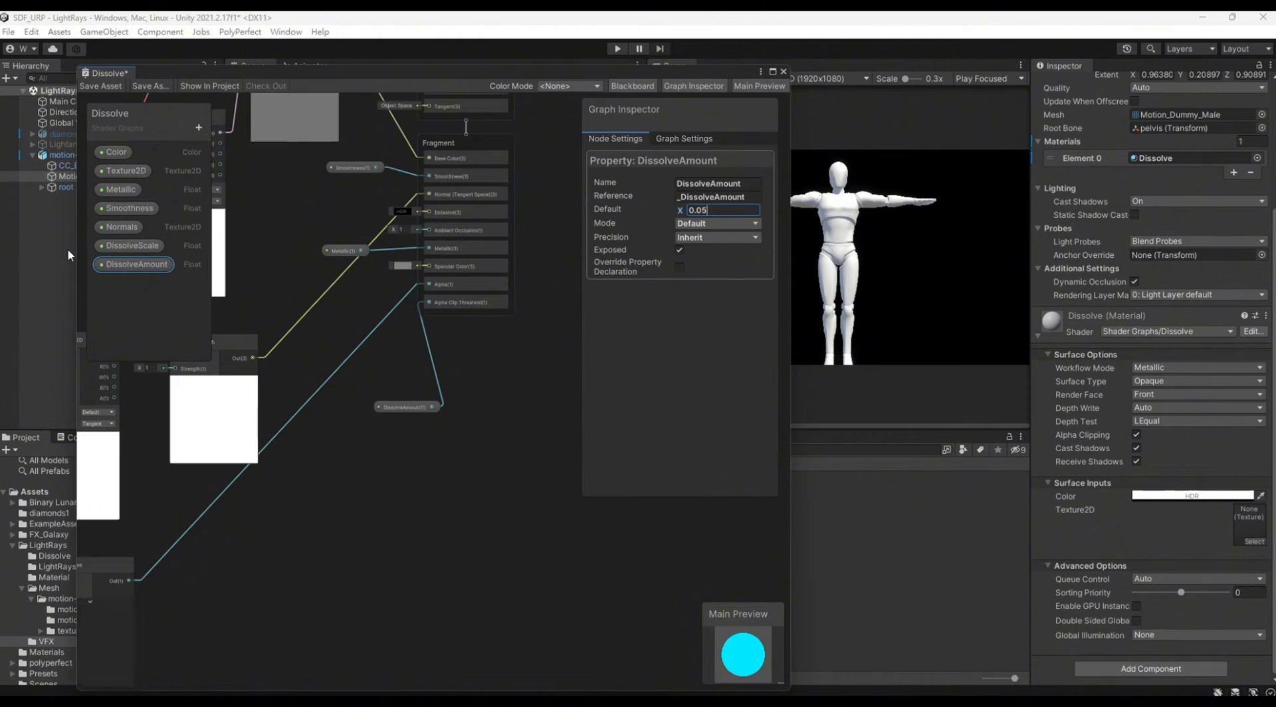
pyautogui.click(462, 508)
pyautogui.moveTo(420, 409); pyautogui.dragTo(385, 435)
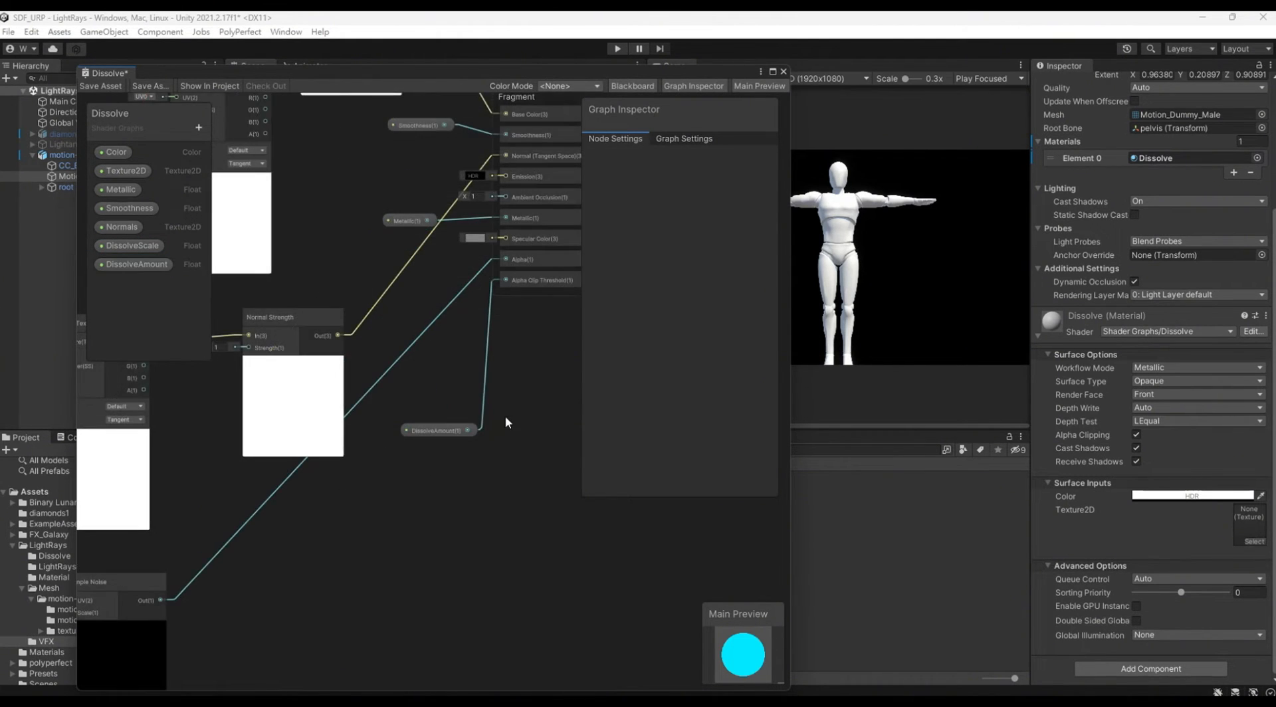
# Step: Set the default value of the DissolveScale property to 40
pyautogui.moveTo(505, 416); pyautogui.dragTo(507, 367, button='middle')
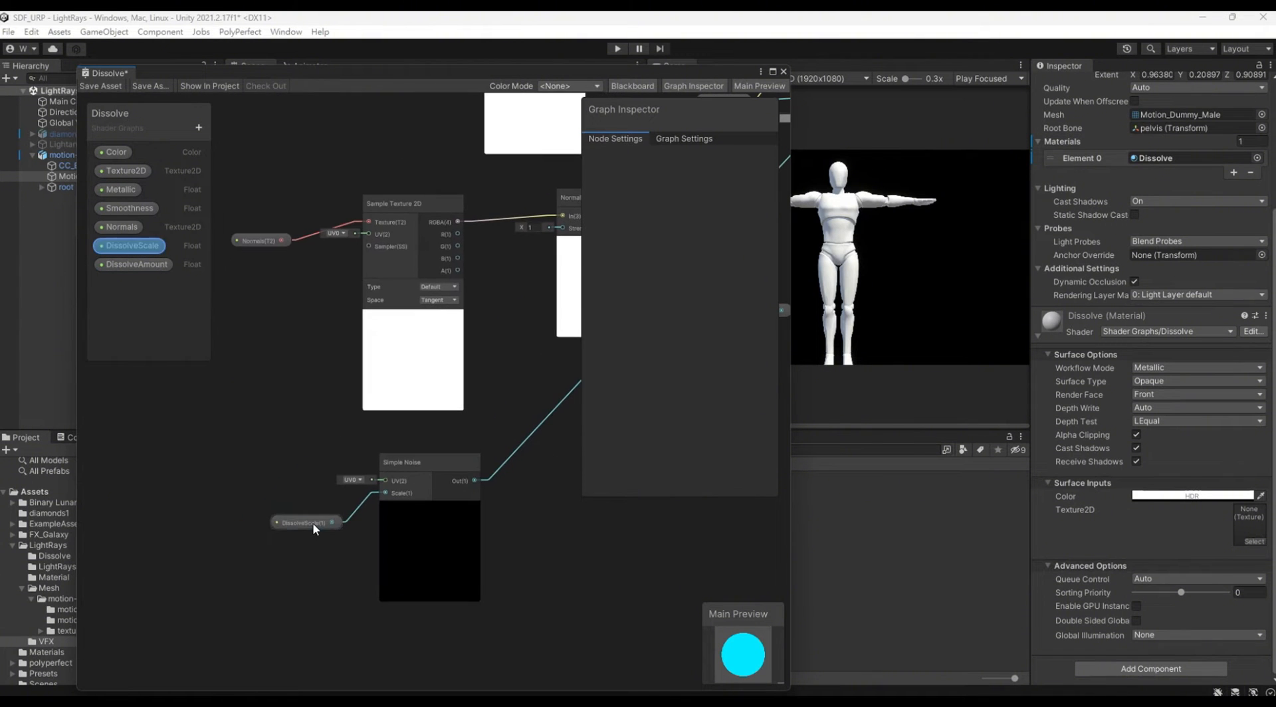
pyautogui.click(309, 523)
pyautogui.click(700, 211)
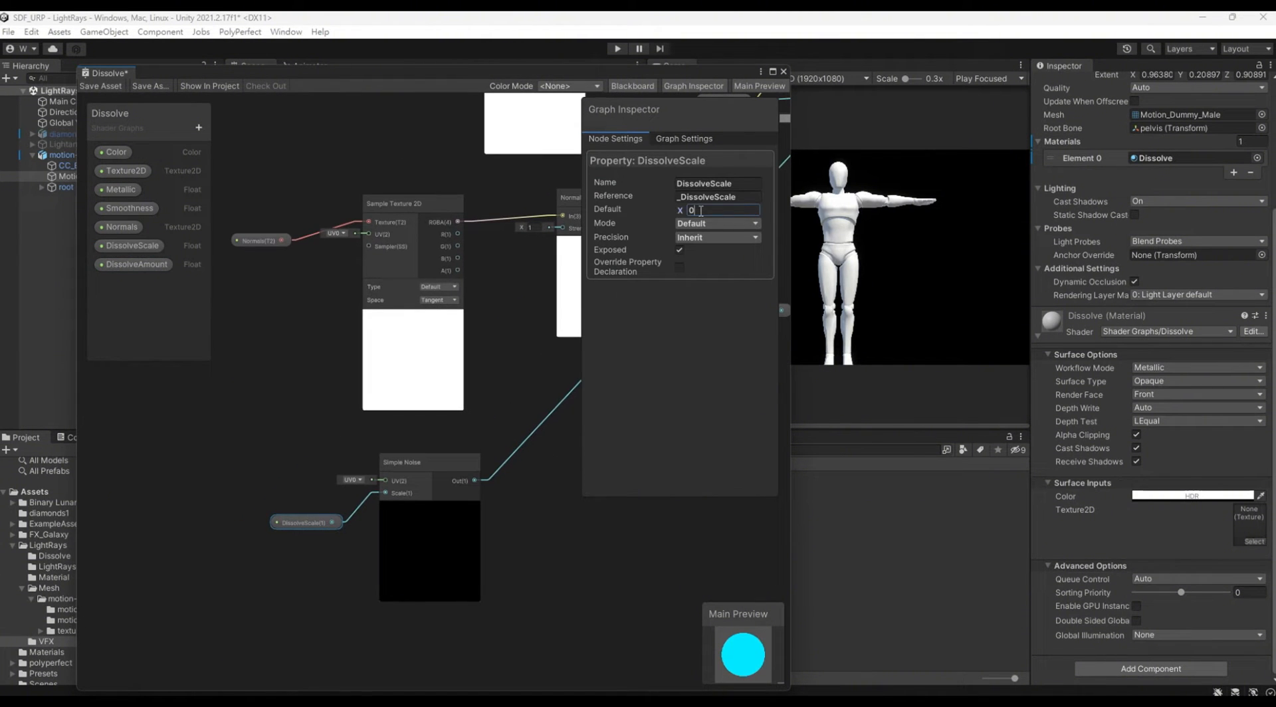
pyautogui.write('40')
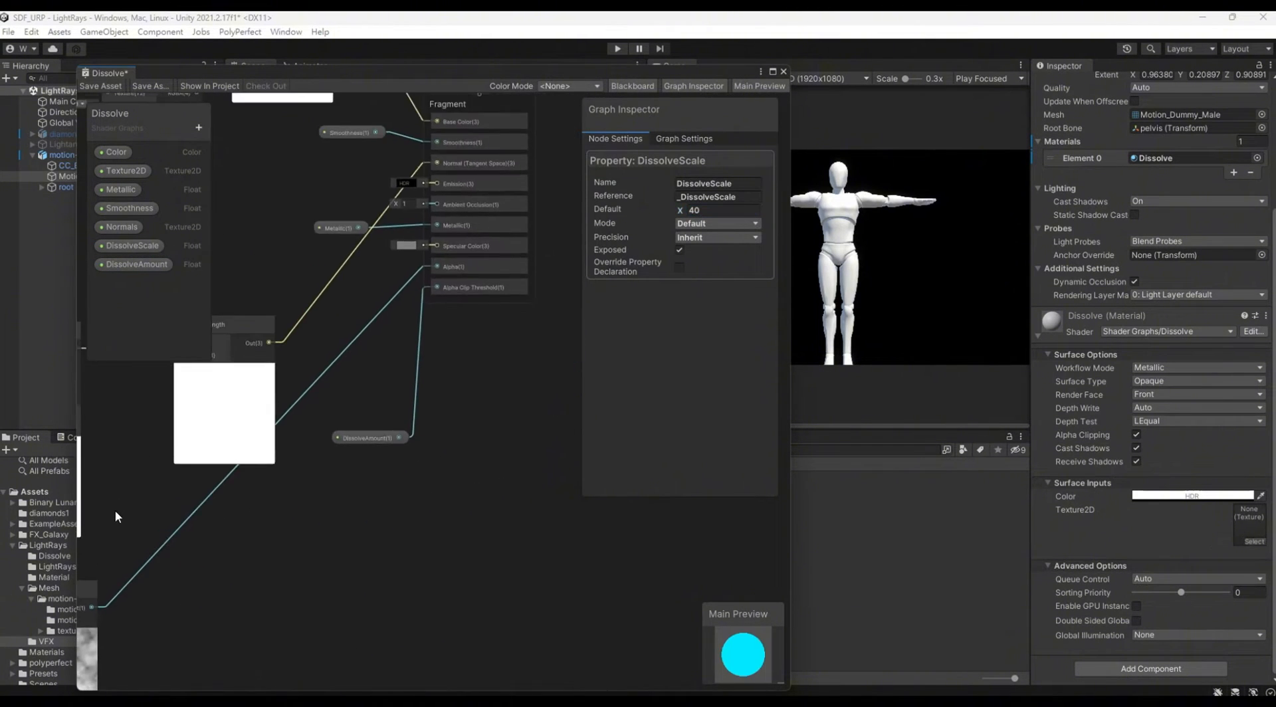
# Step: Set the DissolveAmount default to 0.35 and move its node up closer to the fragment block
pyautogui.click(373, 439)
pyautogui.click(726, 210)
pyautogui.write('.35')
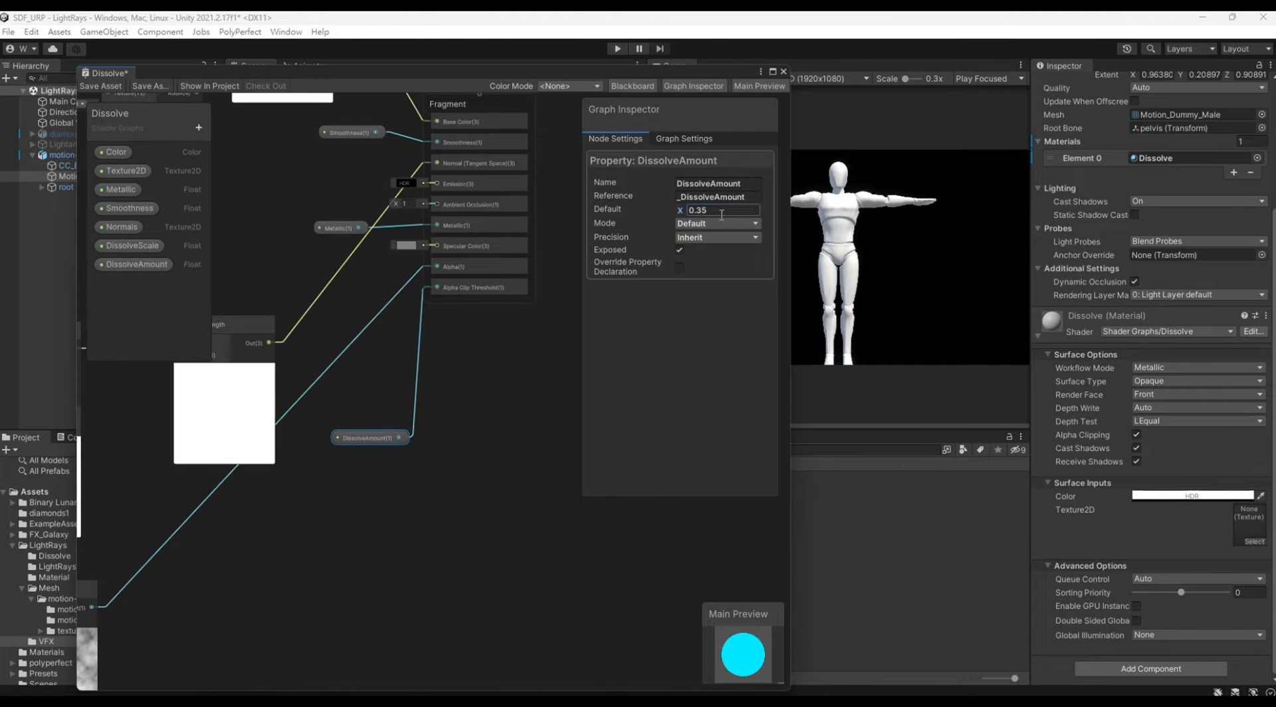
pyautogui.press('Return')
pyautogui.moveTo(499, 554); pyautogui.dragTo(511, 528, button='middle')
pyautogui.moveTo(390, 416); pyautogui.dragTo(390, 349)
# Step: Add a Step node with its Edge input fed by the Simple Noise output and place it beside the noise node
pyautogui.moveTo(427, 506); pyautogui.dragTo(502, 439, button='middle')
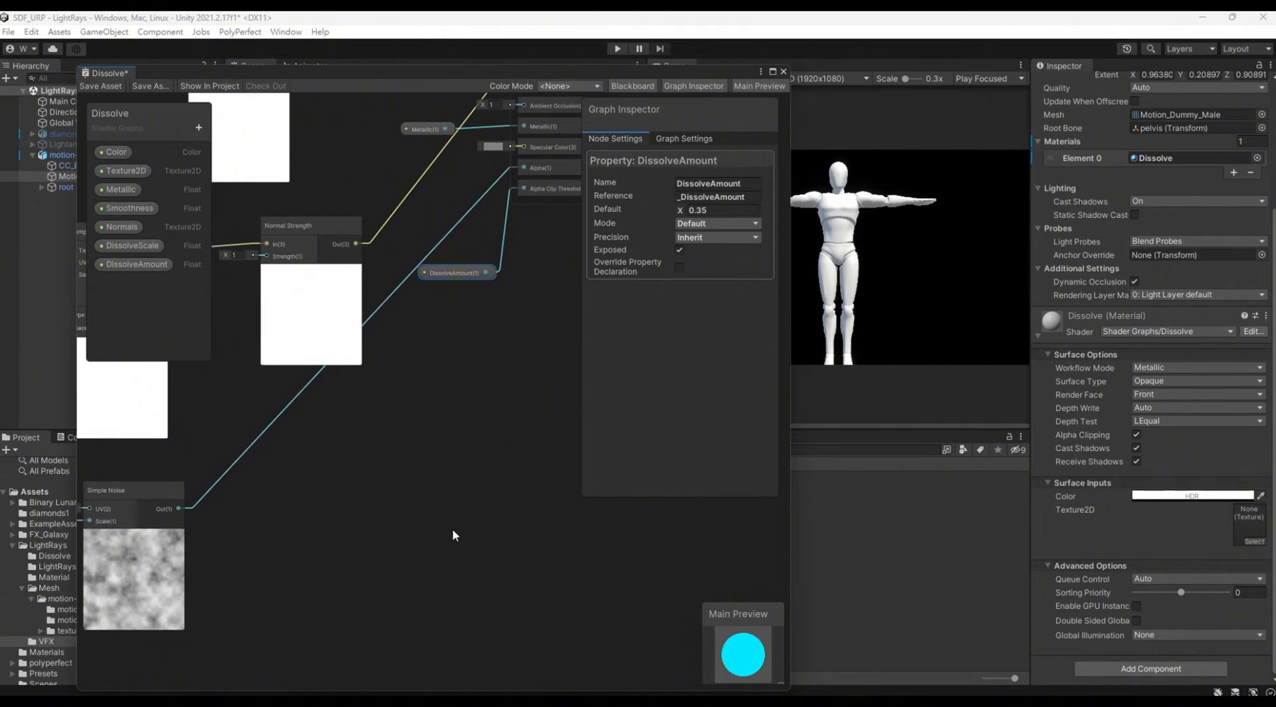
pyautogui.moveTo(452, 530); pyautogui.dragTo(365, 513, button='middle')
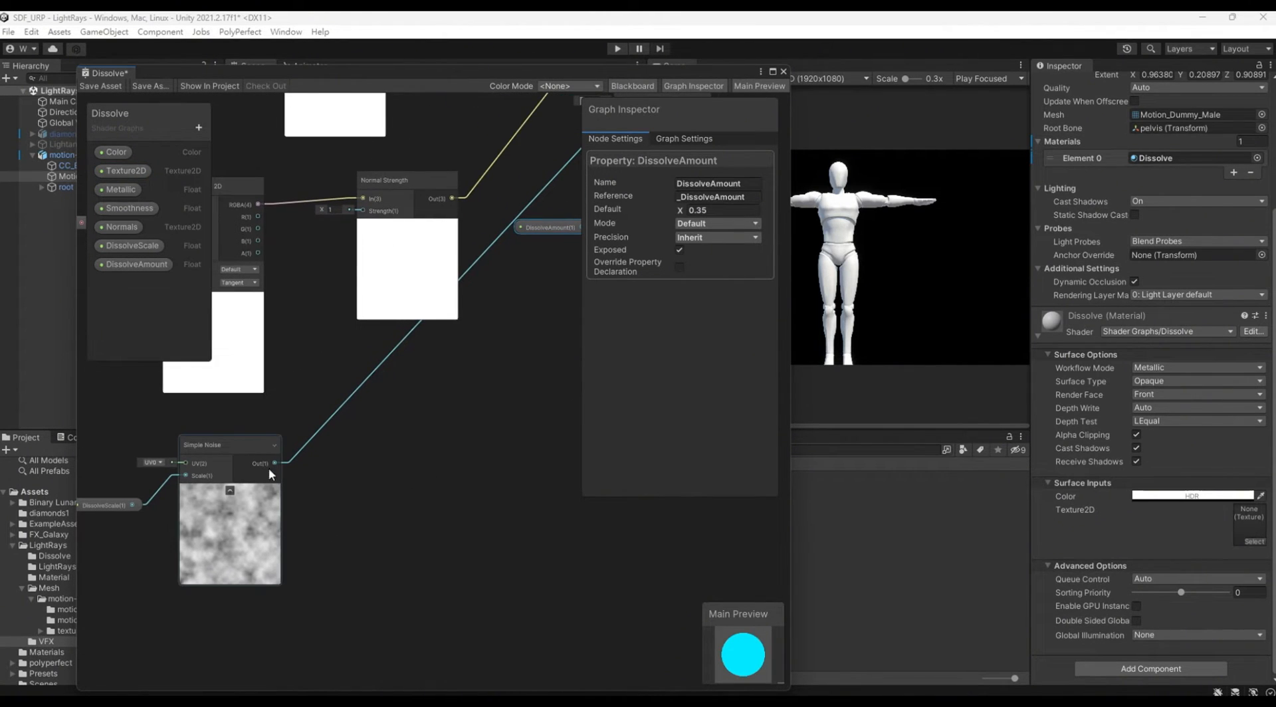
pyautogui.moveTo(273, 463); pyautogui.dragTo(374, 462)
pyautogui.write('ste')
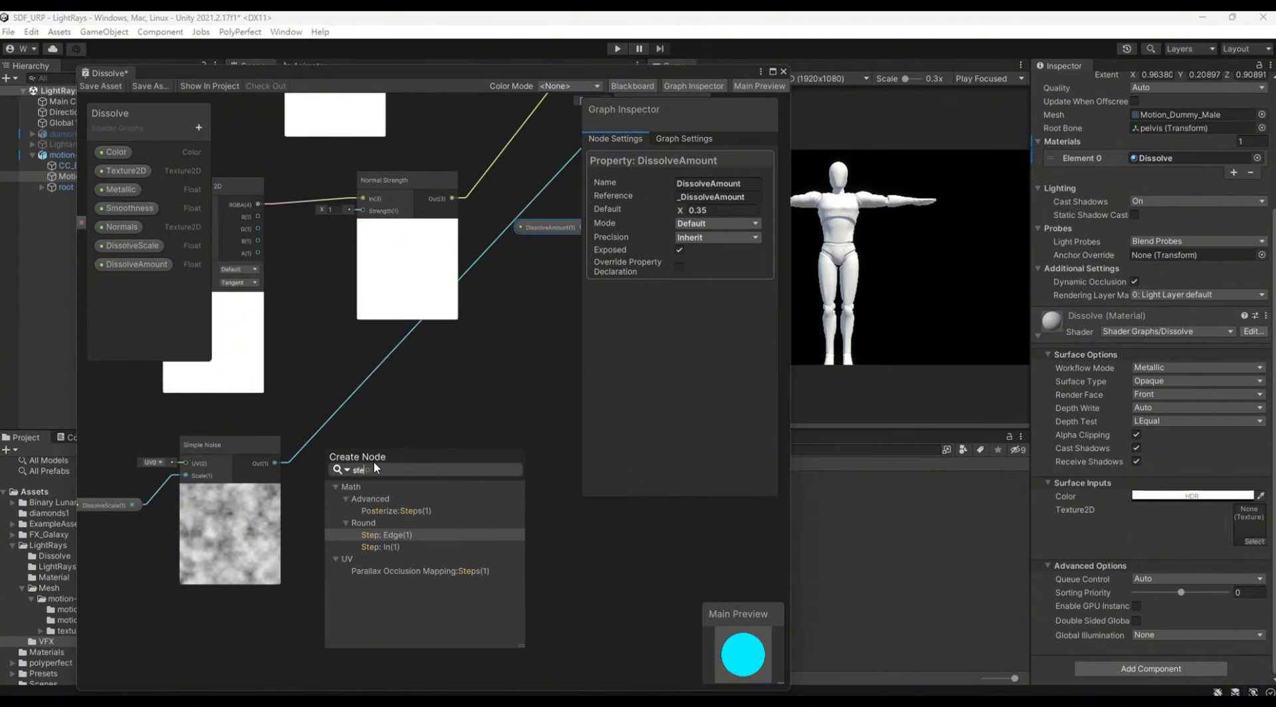
pyautogui.write('p')
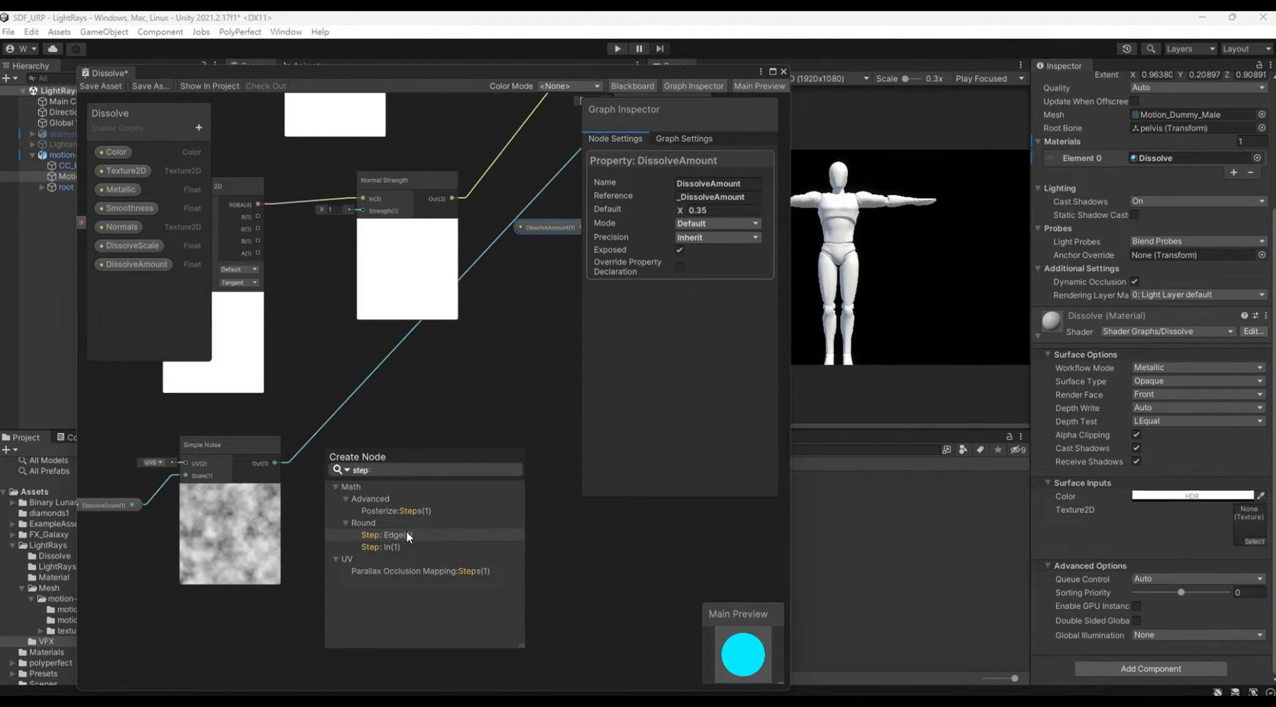
pyautogui.click(407, 533)
pyautogui.moveTo(386, 461); pyautogui.dragTo(448, 448)
# Step: Set the Step node's In value to 0.33
pyautogui.click(356, 475)
pyautogui.write('.33')
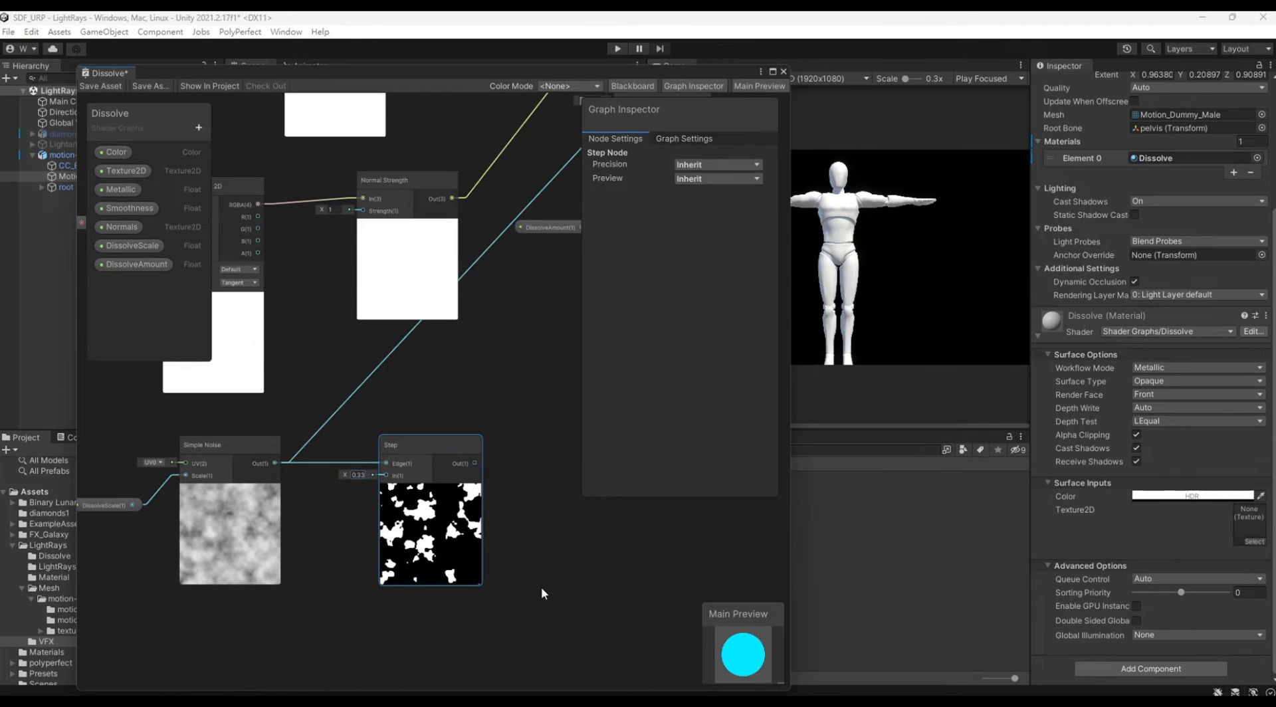
pyautogui.moveTo(541, 587); pyautogui.dragTo(504, 472, button='middle')
pyautogui.scroll(-2, 503, 471)
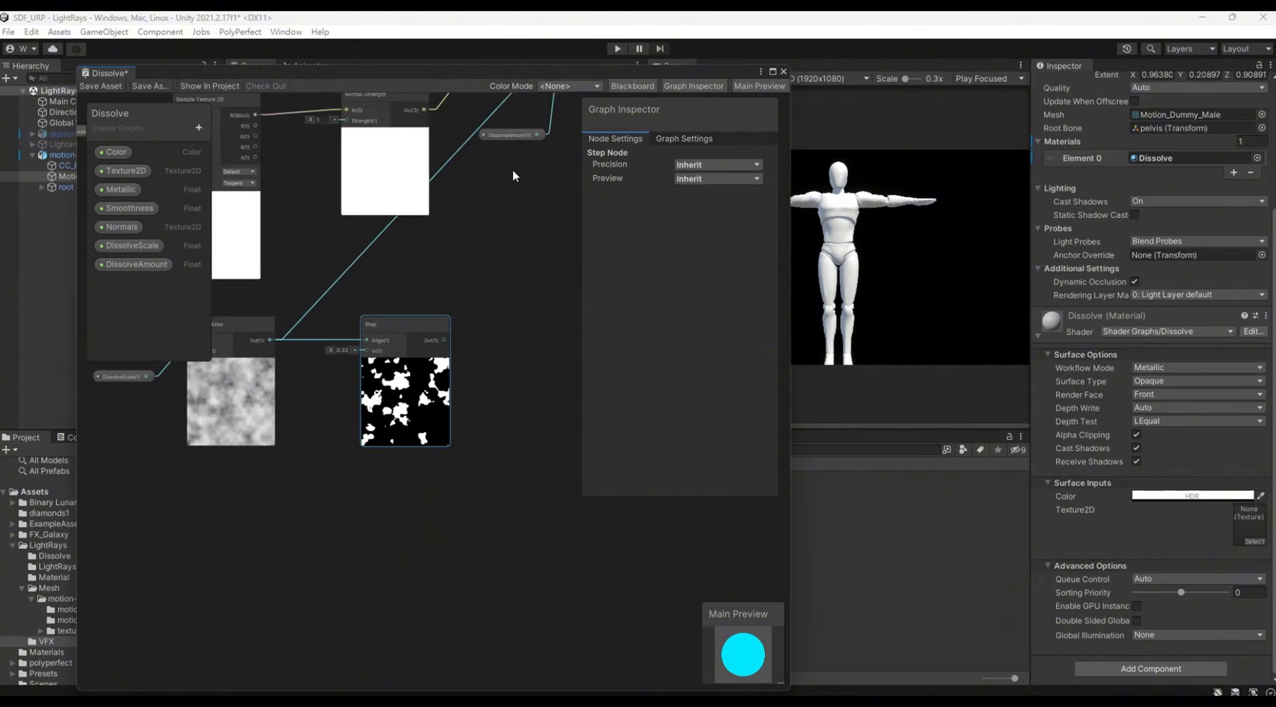
# Step: Move the DissolveAmount node below the Step node and route it through a new Add node into the Step's In input
pyautogui.moveTo(512, 139); pyautogui.dragTo(242, 570)
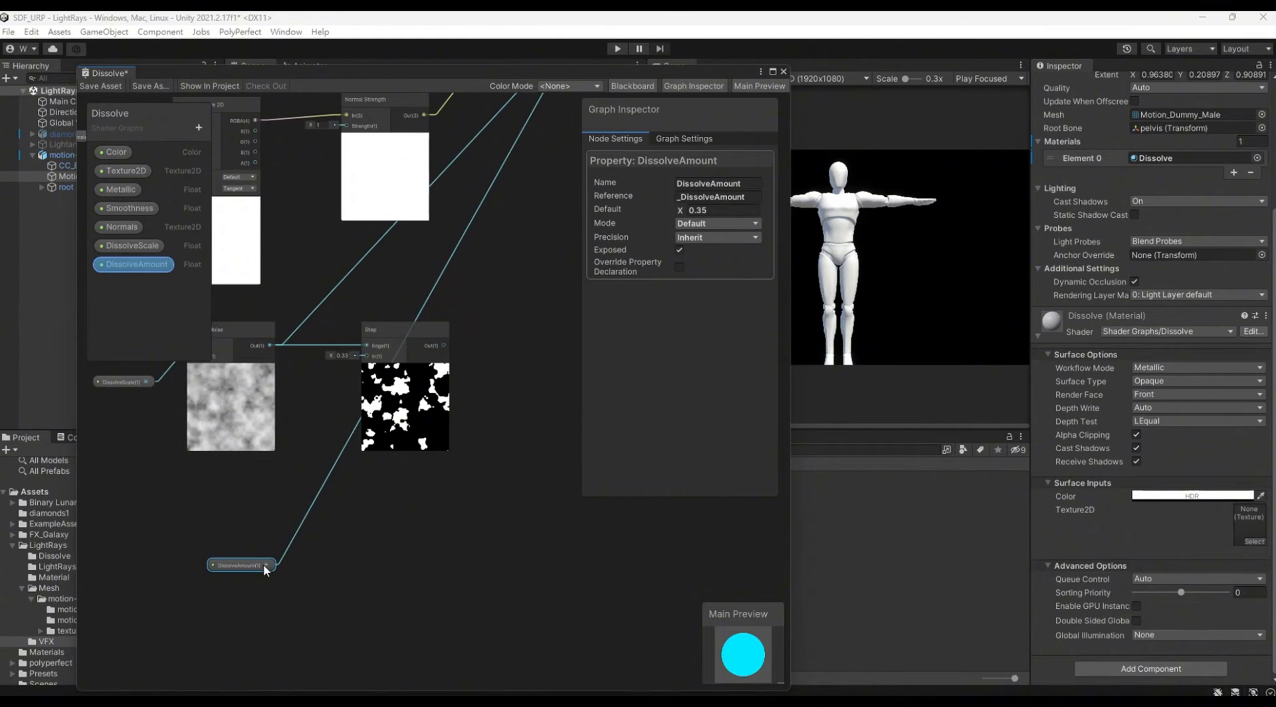
pyautogui.moveTo(264, 565); pyautogui.dragTo(366, 357)
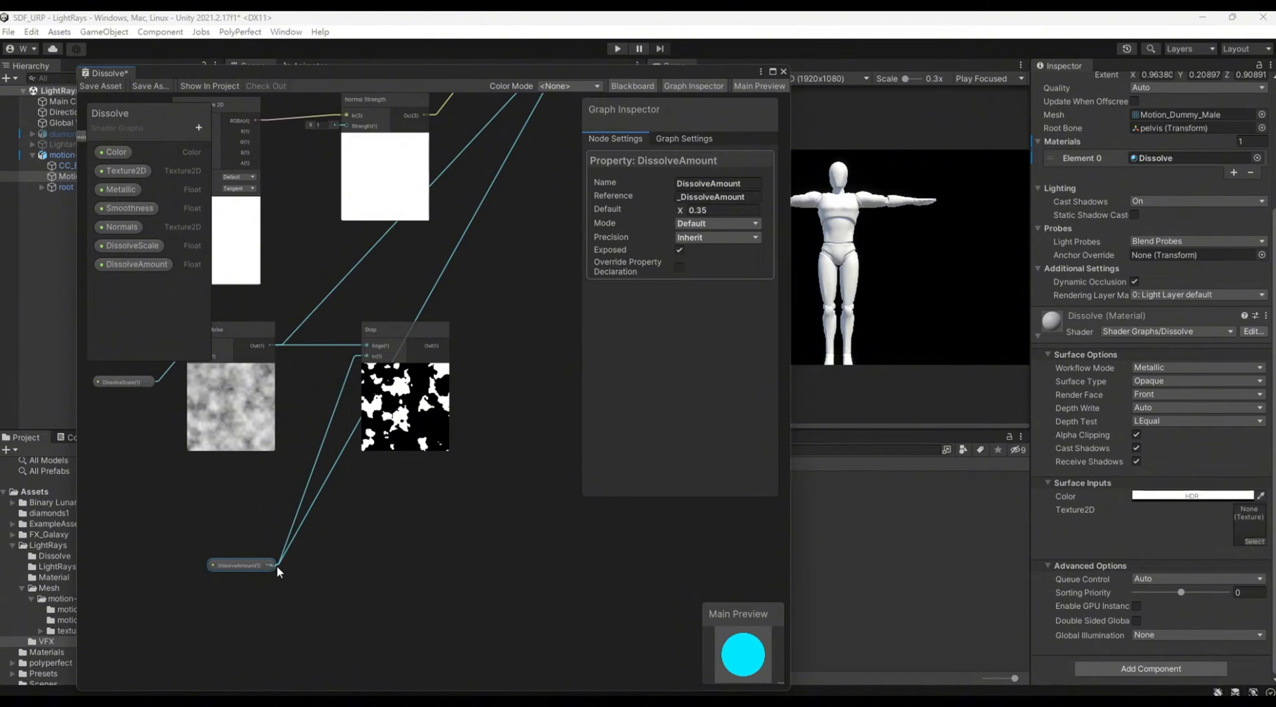
pyautogui.moveTo(267, 564); pyautogui.dragTo(324, 507)
pyautogui.write('add')
pyautogui.doubleClick(360, 565)
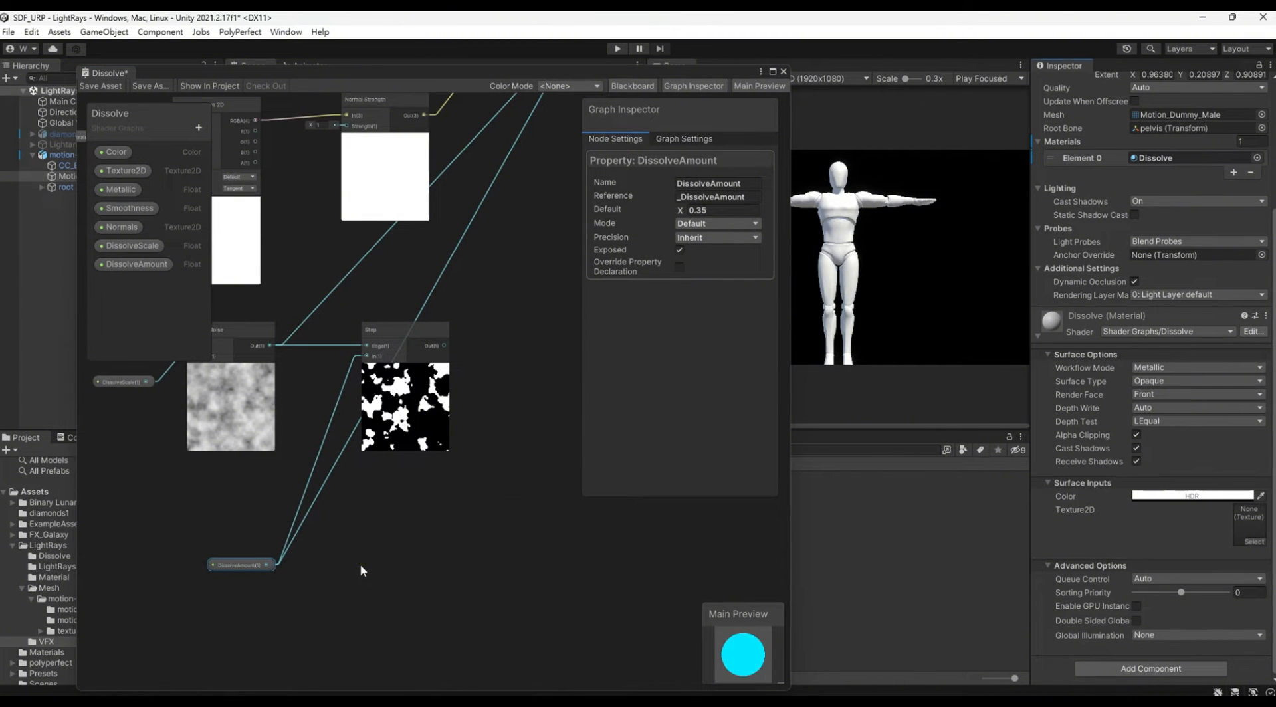
pyautogui.moveTo(489, 578); pyautogui.dragTo(499, 466, button='middle')
pyautogui.moveTo(390, 458); pyautogui.dragTo(363, 207)
pyautogui.scroll(1, 432, 522)
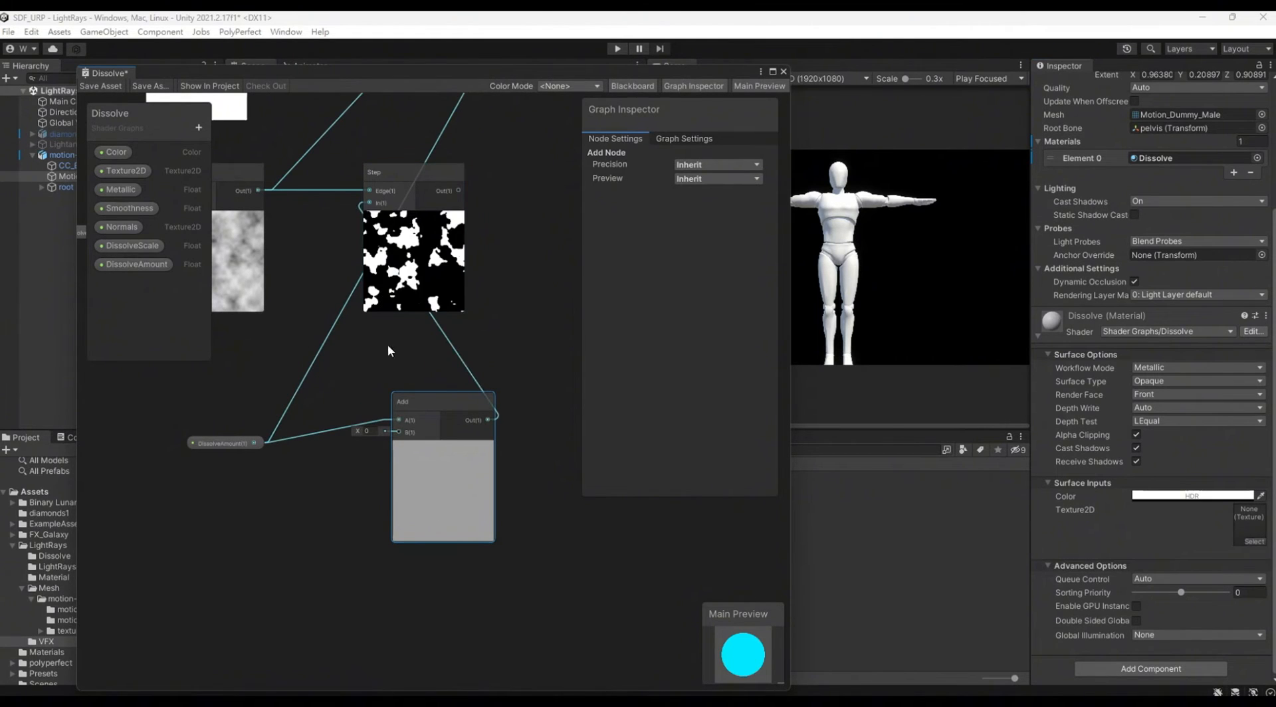
# Step: Set the Add node's B value to 0.09 and connect the Step output to the fragment's Alpha Clip Threshold
pyautogui.moveTo(358, 431); pyautogui.dragTo(364, 432)
pyautogui.moveTo(473, 253); pyautogui.dragTo(368, 467, button='middle')
pyautogui.moveTo(396, 422); pyautogui.dragTo(333, 604, button='middle')
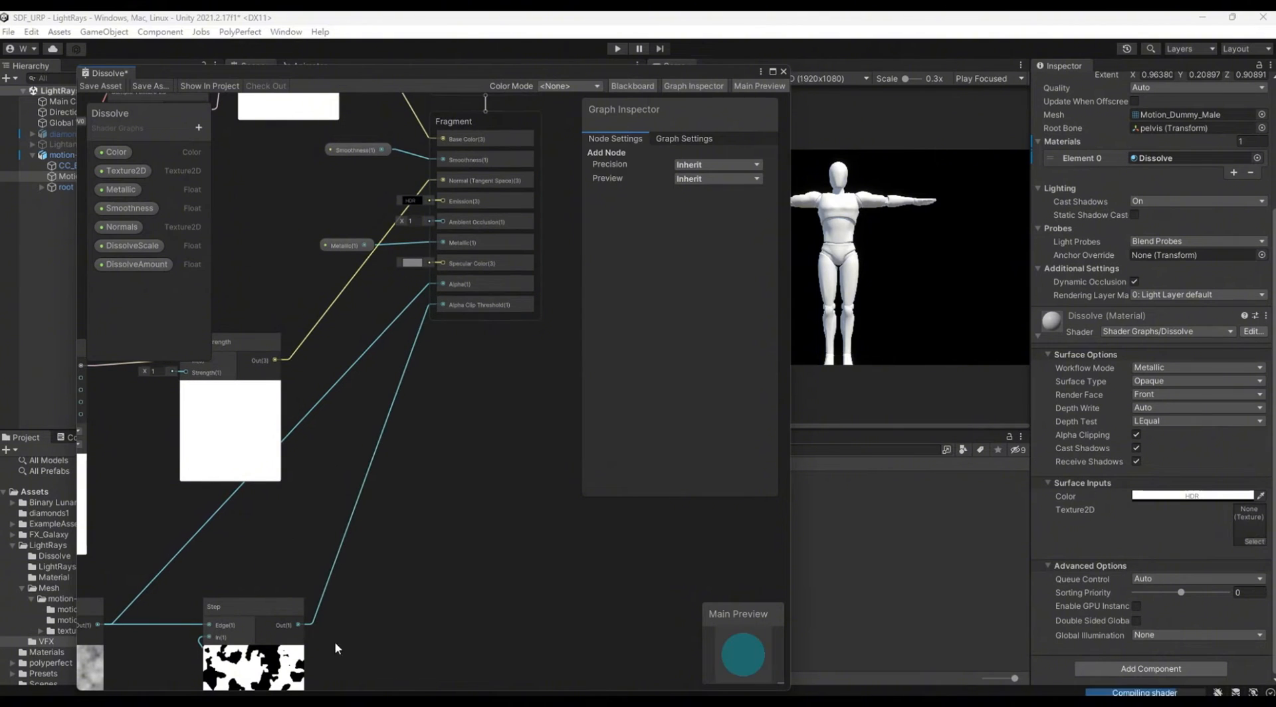
pyautogui.moveTo(408, 619); pyautogui.dragTo(506, 270, button='middle')
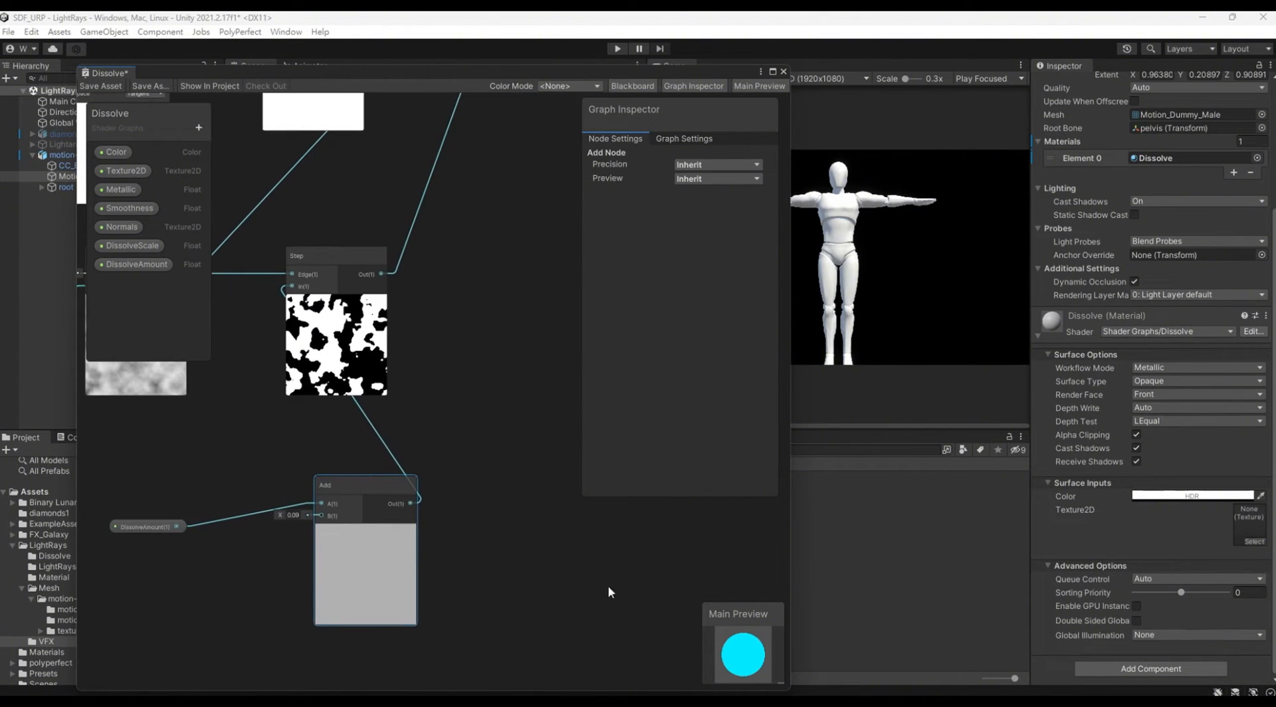
pyautogui.moveTo(484, 559); pyautogui.dragTo(570, 466, button='middle')
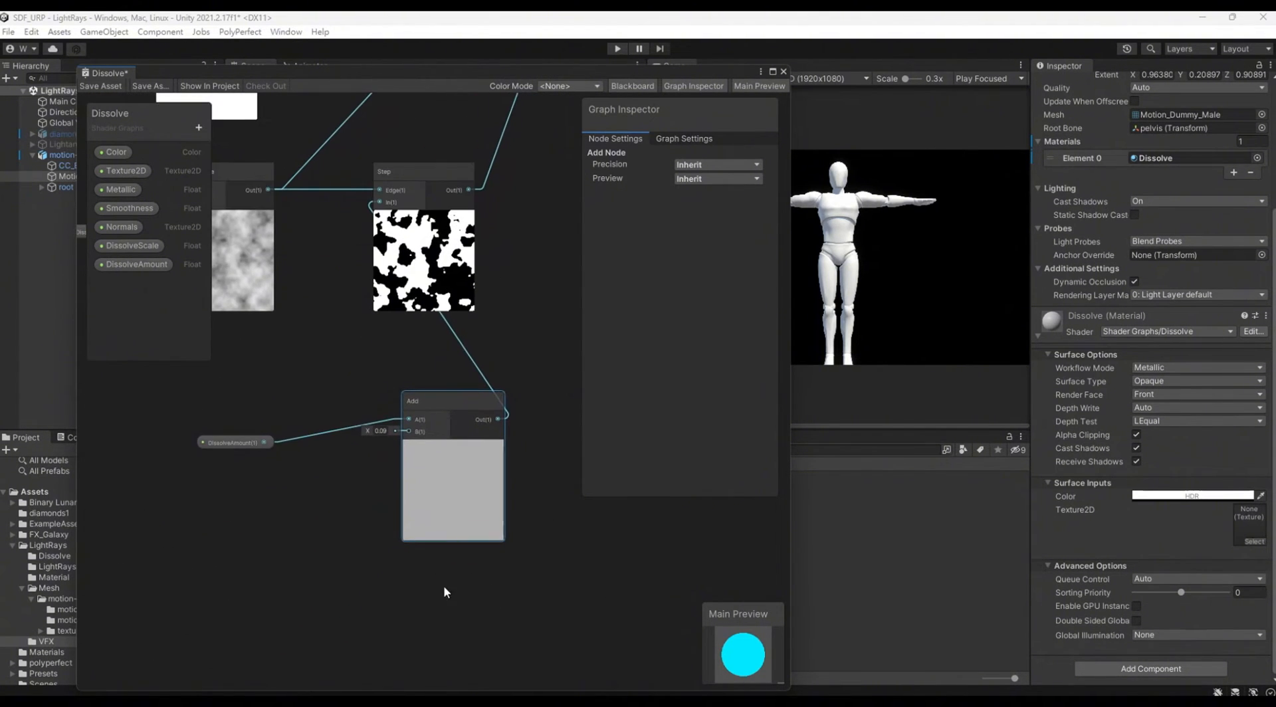
# Step: Move the Add node closer to the DissolveAmount node and set its B value to 0.05
pyautogui.moveTo(362, 563); pyautogui.dragTo(332, 530, button='middle')
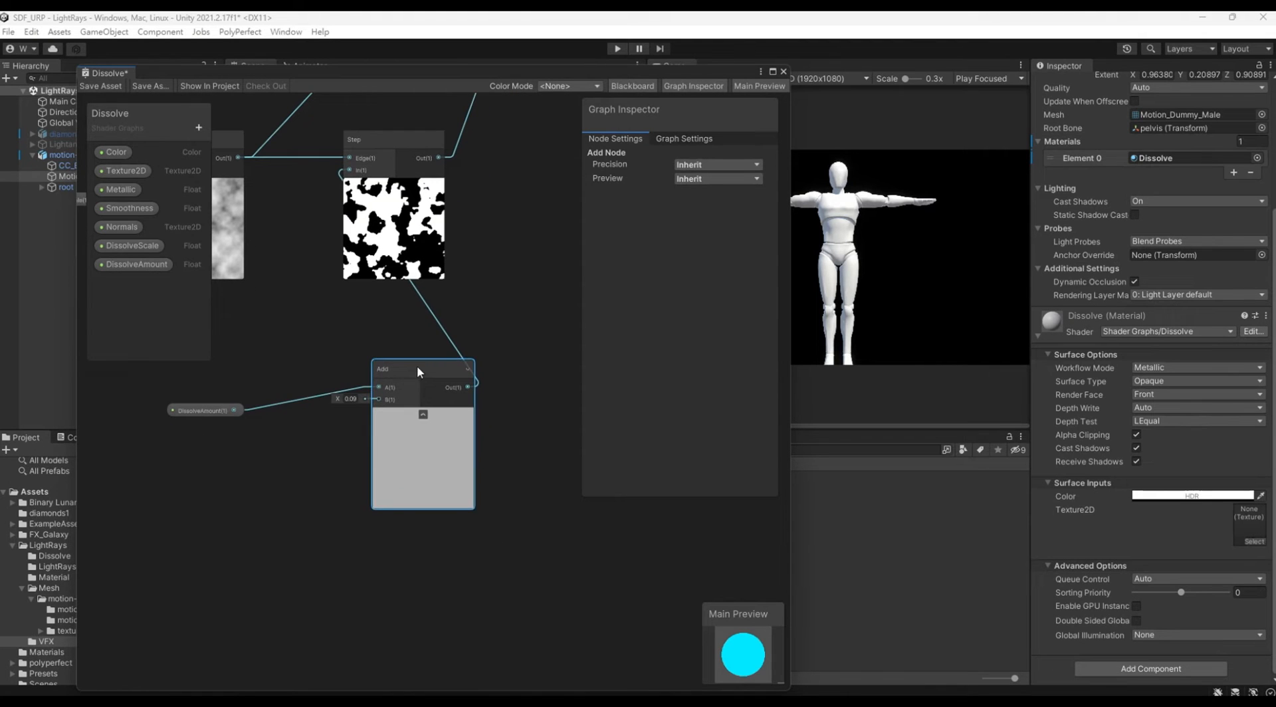
pyautogui.moveTo(416, 366); pyautogui.dragTo(355, 352)
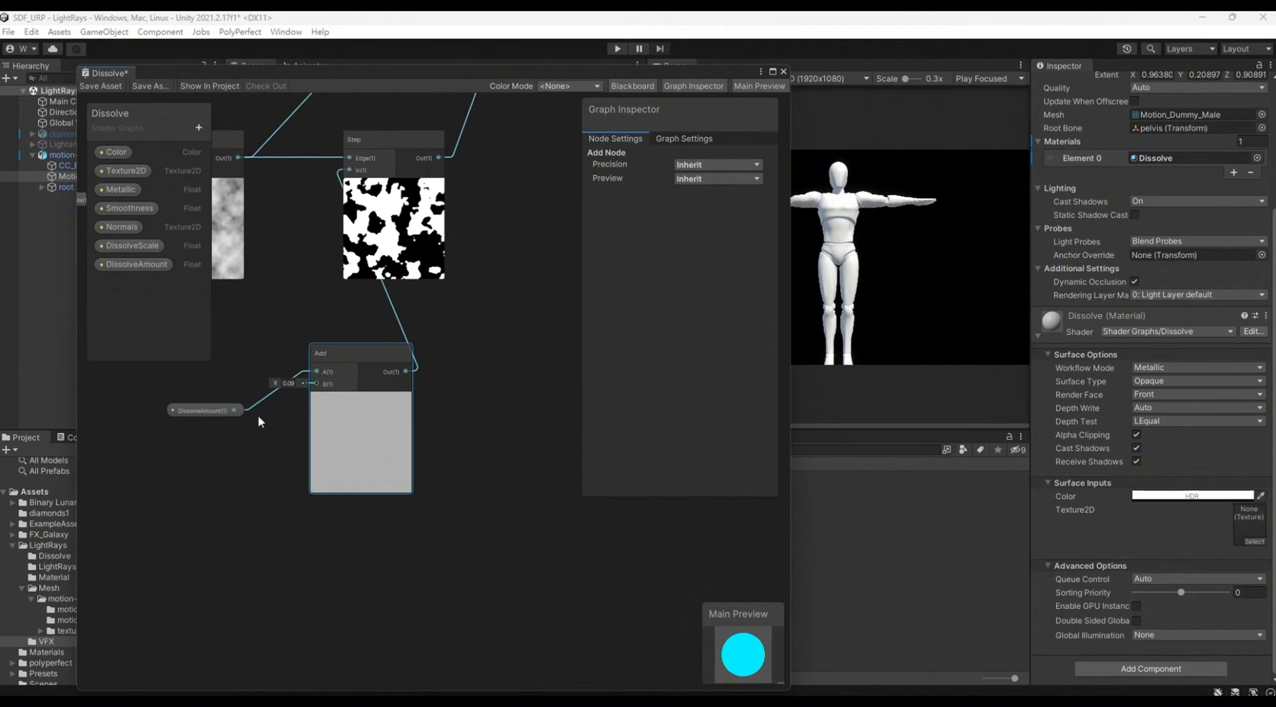
pyautogui.click(286, 383)
pyautogui.write('0.0')
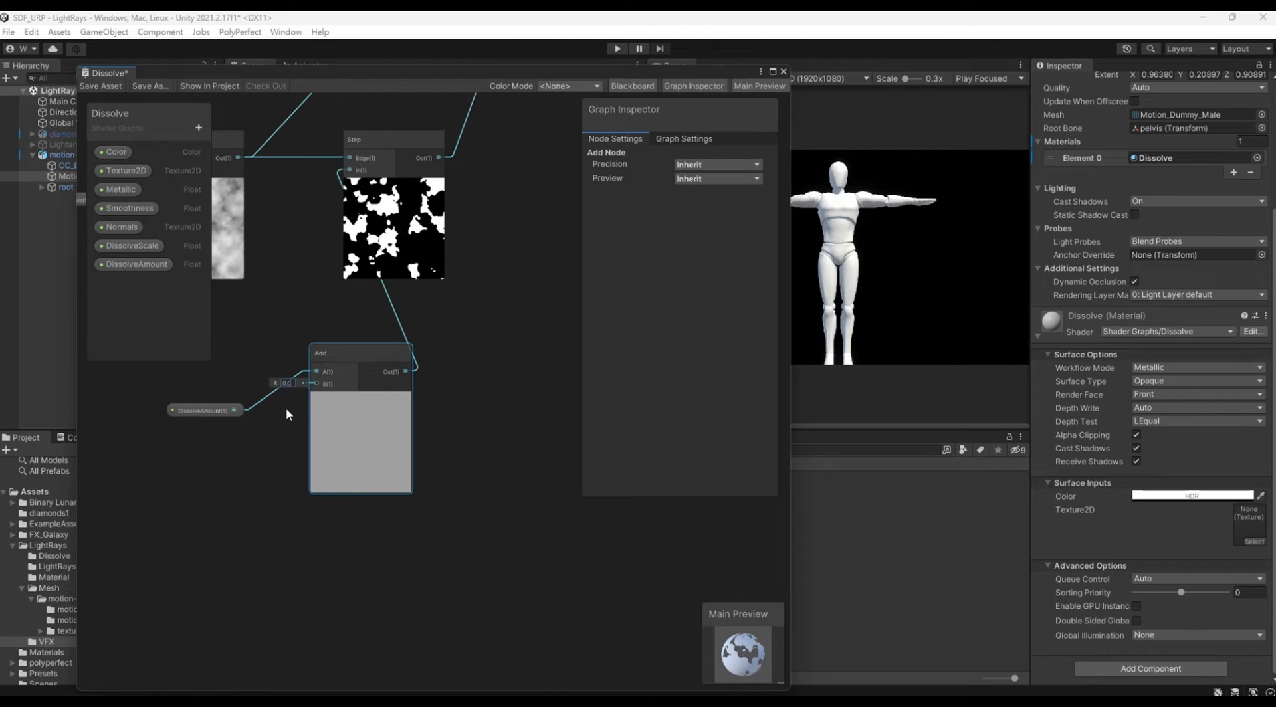
pyautogui.write('5')
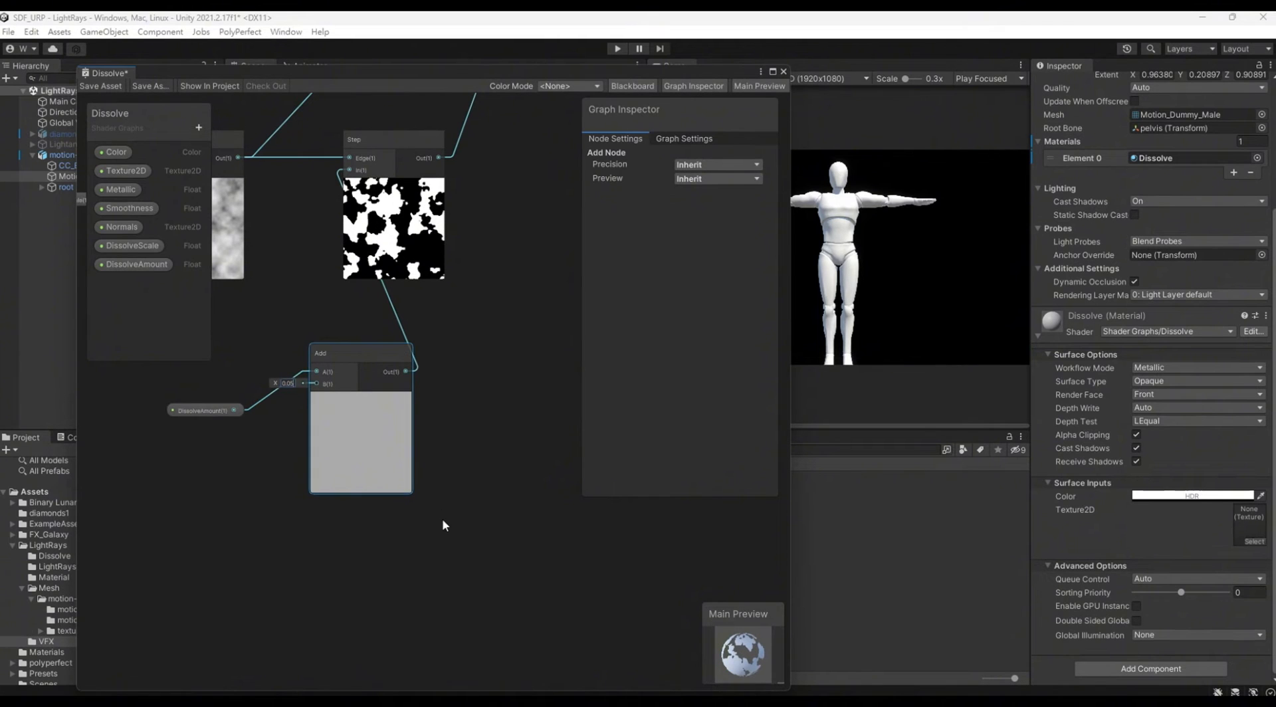
pyautogui.press('Return')
# Step: Add a Float property named DissolveWidth to the Dissolve graph
pyautogui.click(197, 129)
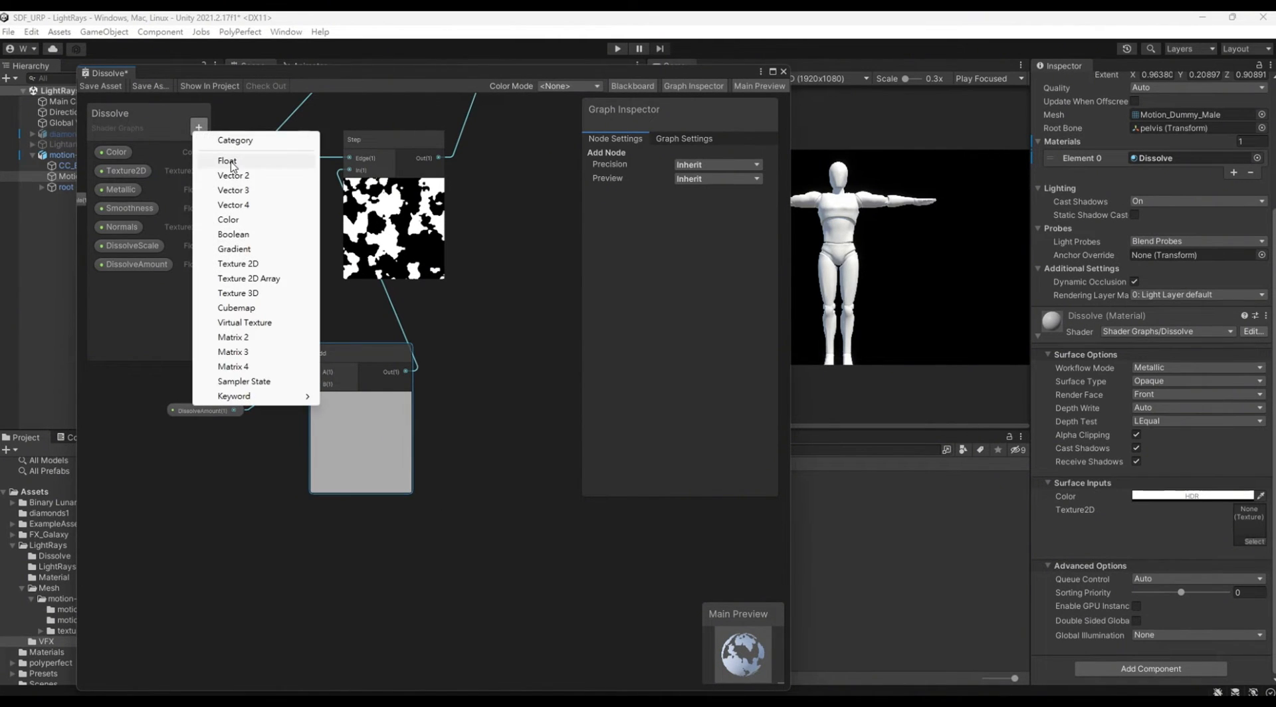
pyautogui.click(229, 163)
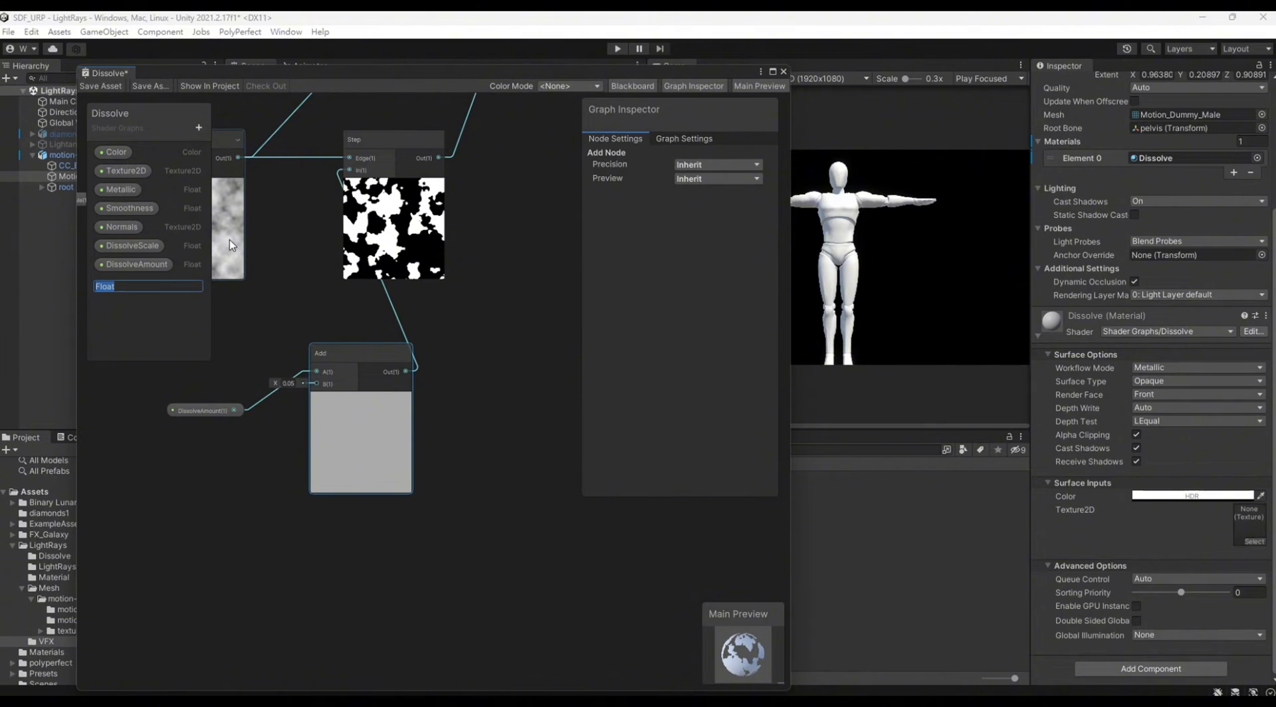
pyautogui.write('Dissol')
pyautogui.write('veWidth')
pyautogui.press('Return')
# Step: Set the DissolveWidth default to 0.03, place its node in the graph and connect it to the Add node's B input
pyautogui.click(126, 285)
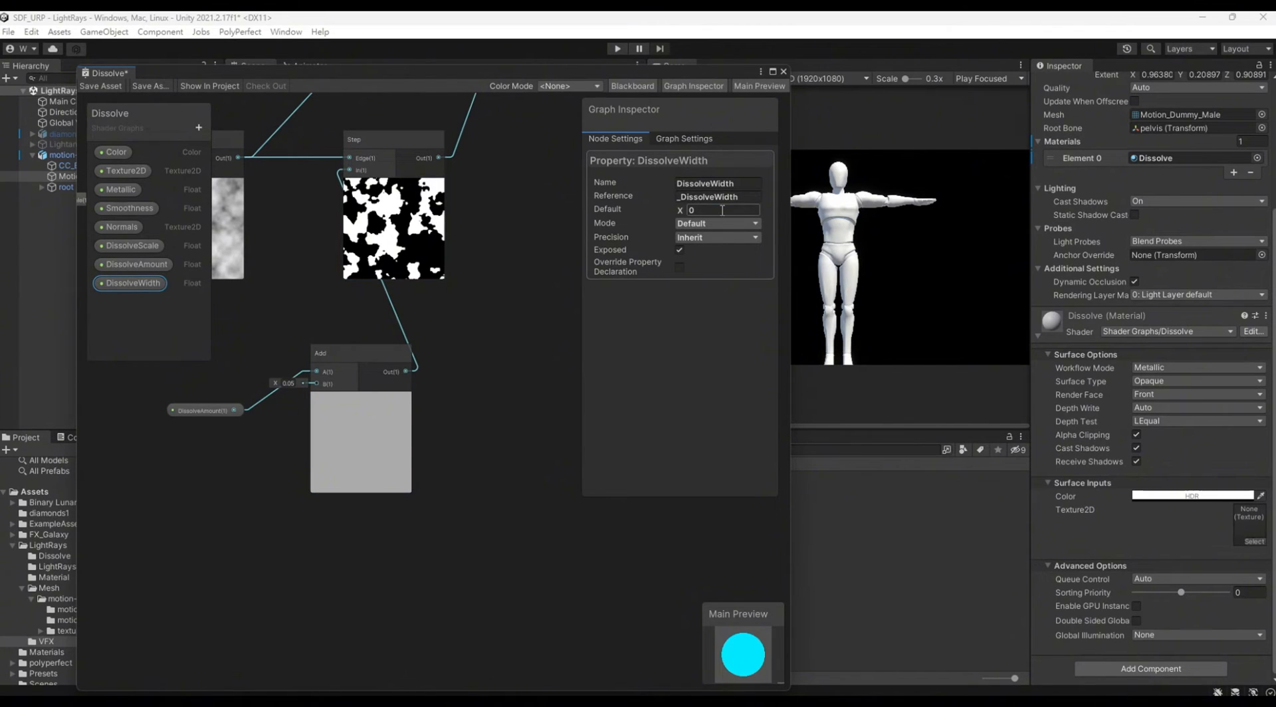
pyautogui.click(134, 283)
pyautogui.moveTo(245, 461); pyautogui.dragTo(317, 384)
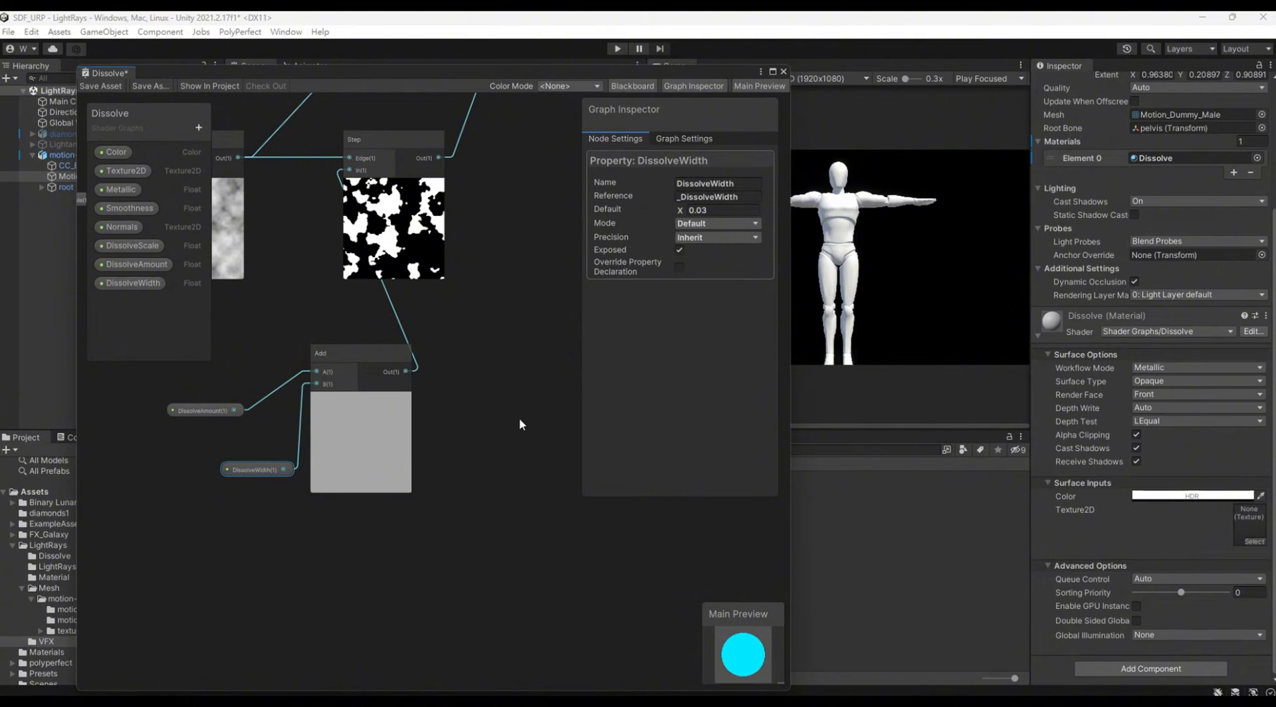
pyautogui.moveTo(520, 418); pyautogui.dragTo(526, 491, button='middle')
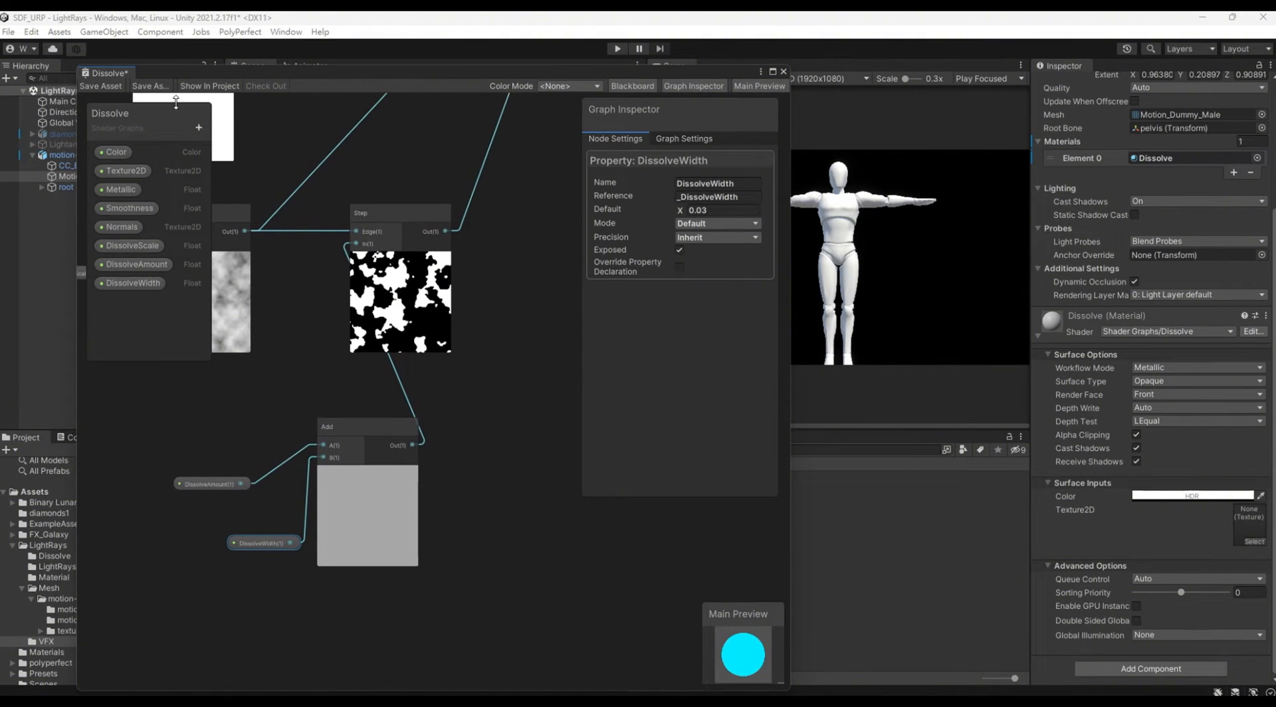
pyautogui.click(199, 127)
pyautogui.click(232, 152)
pyautogui.write('DissolveColor')
pyautogui.press('Return')
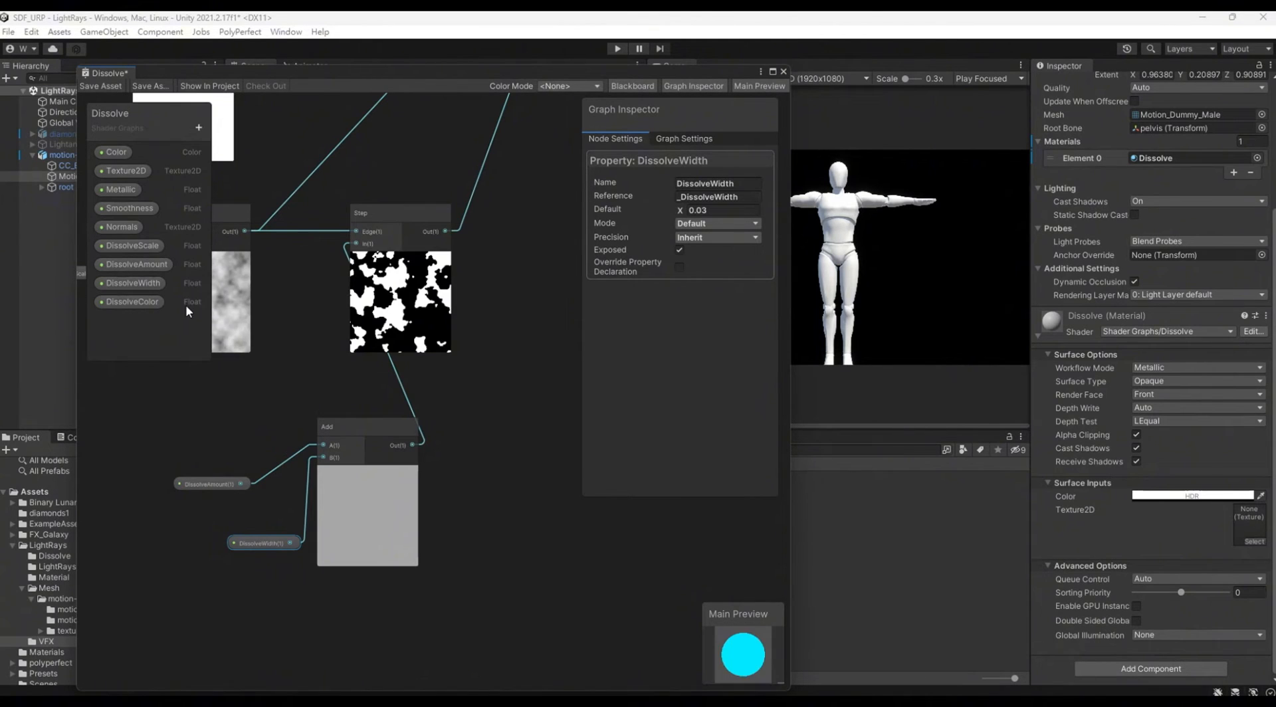
pyautogui.click(129, 301)
pyautogui.click(691, 210)
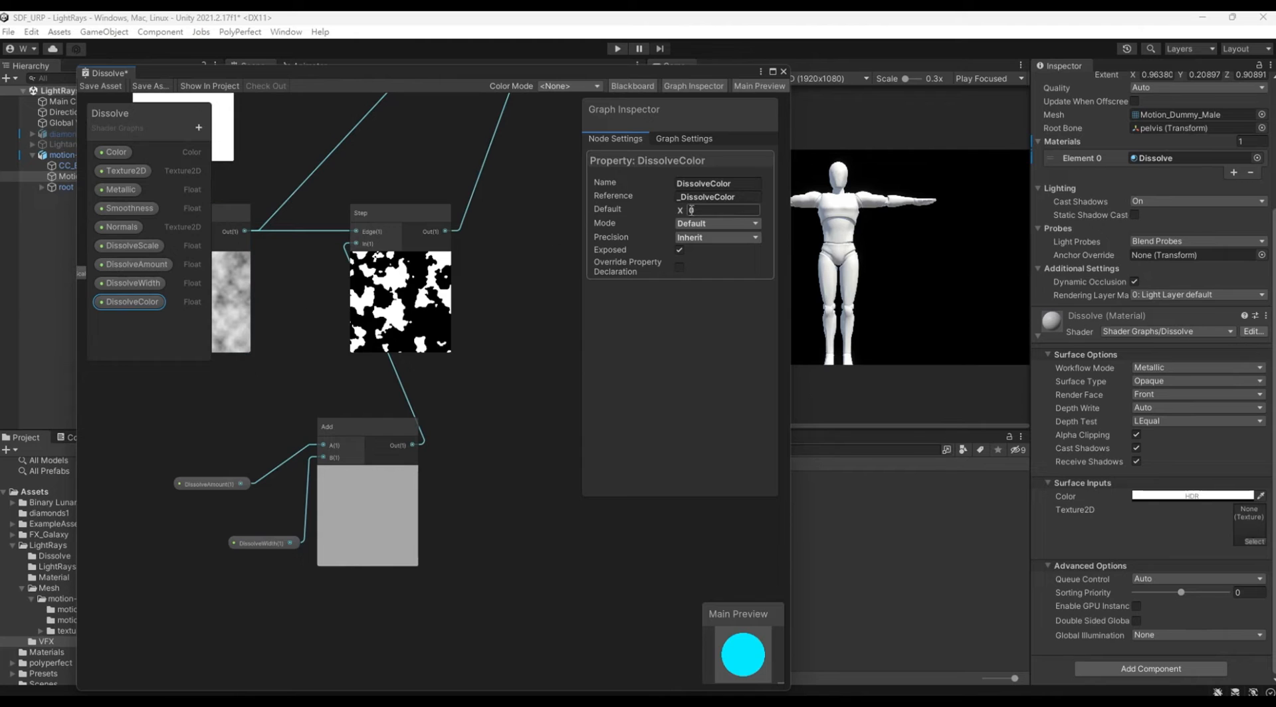
pyautogui.press('Delete')
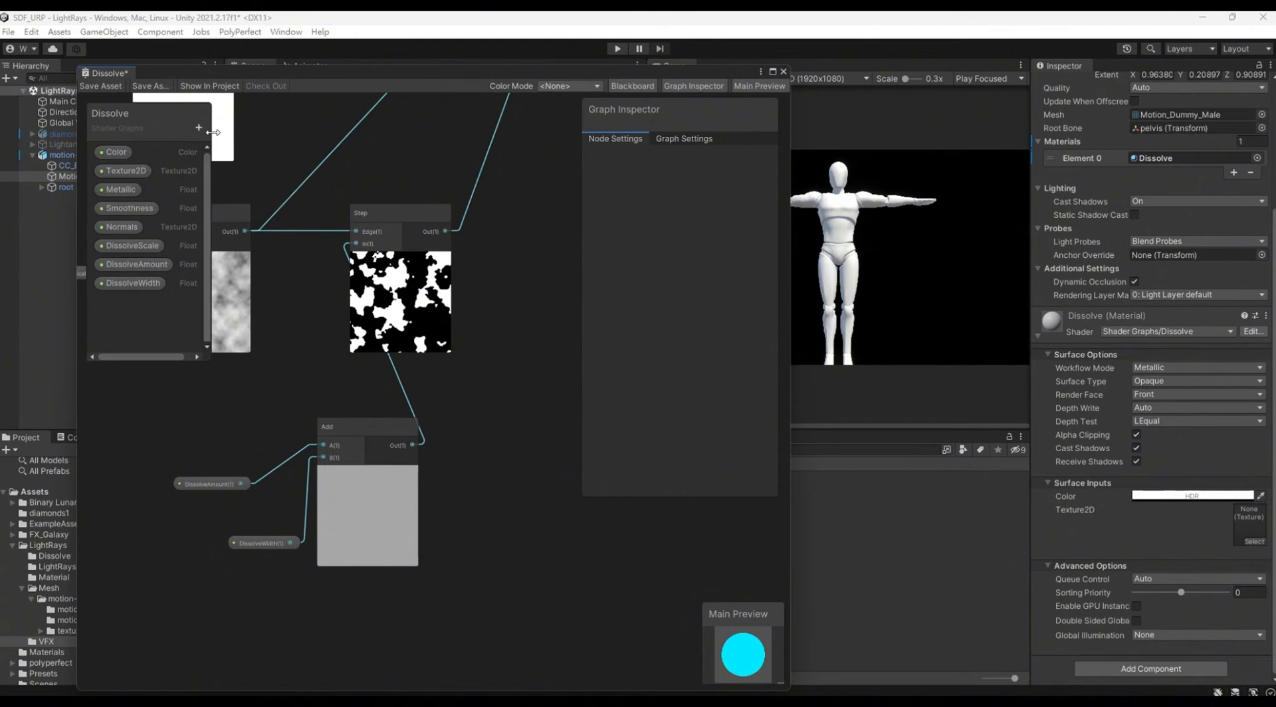
# Step: Add a Color property named DissolveColor to the Dissolve graph
pyautogui.click(199, 127)
pyautogui.click(237, 212)
pyautogui.press('Return')
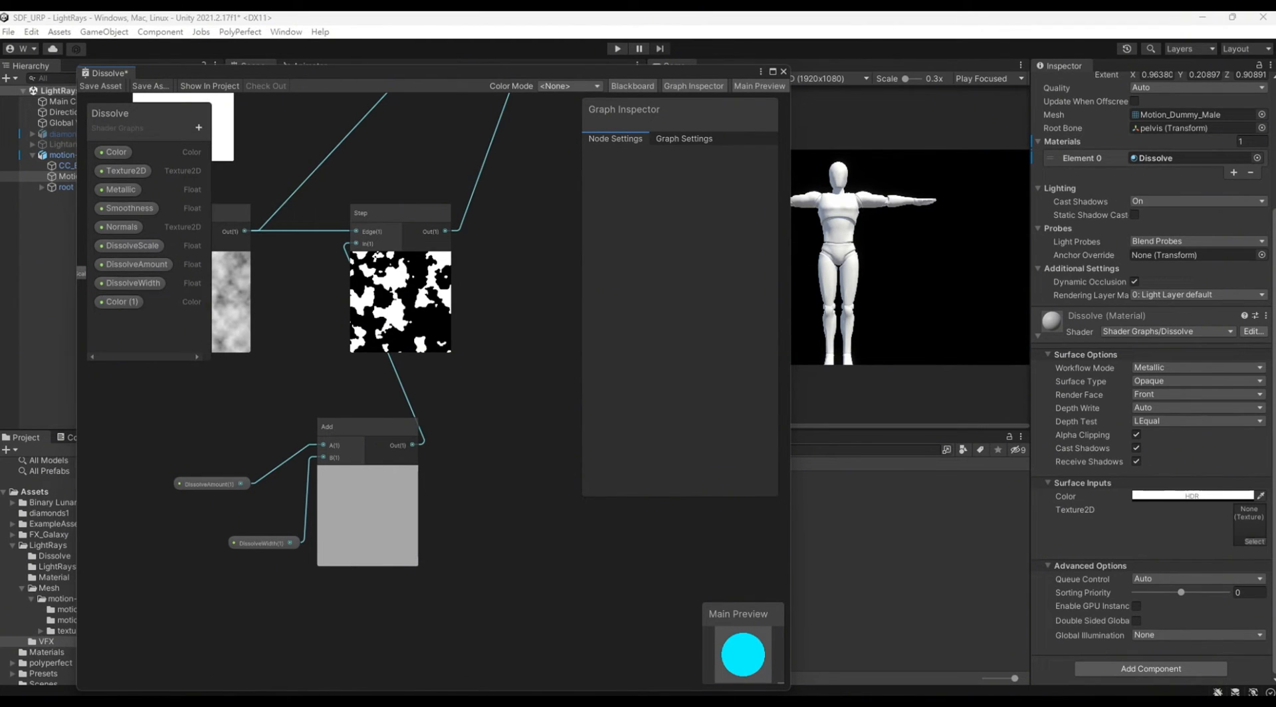
pyautogui.doubleClick(150, 303)
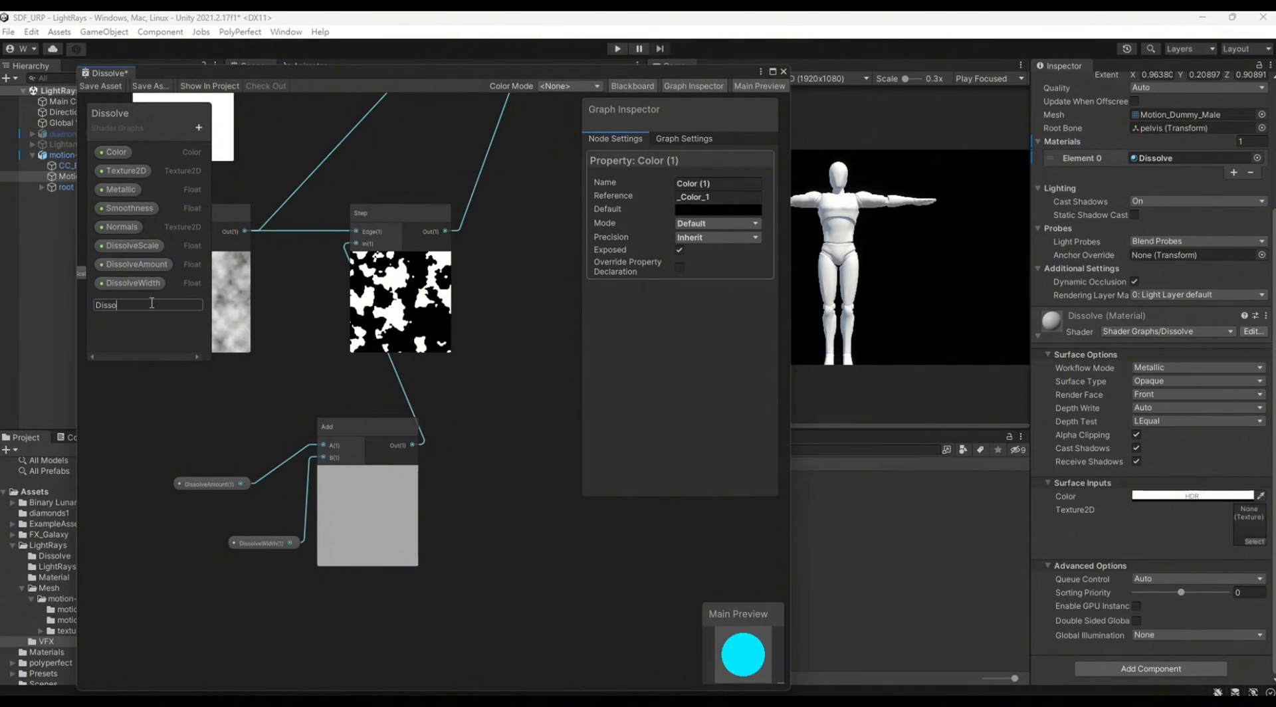
pyautogui.write('DissolveColor')
pyautogui.press('Return')
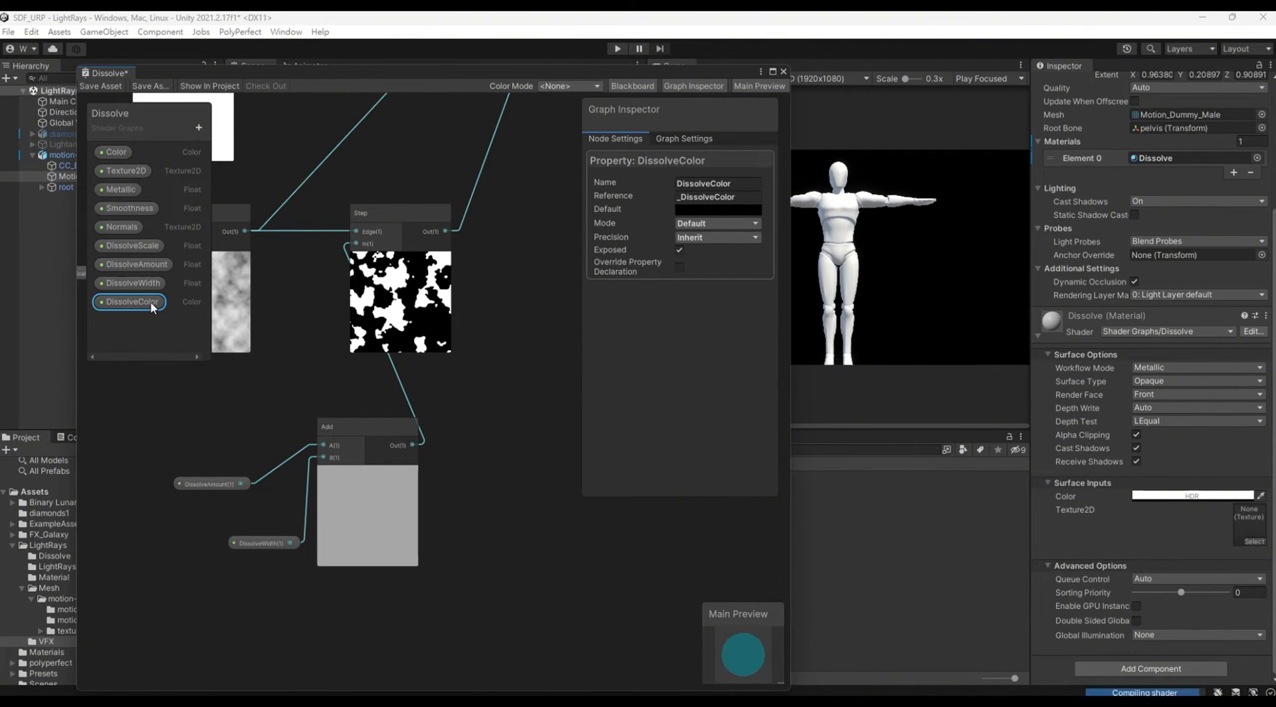
# Step: Set the DissolveColor default to white and its mode to HDR
pyautogui.click(690, 211)
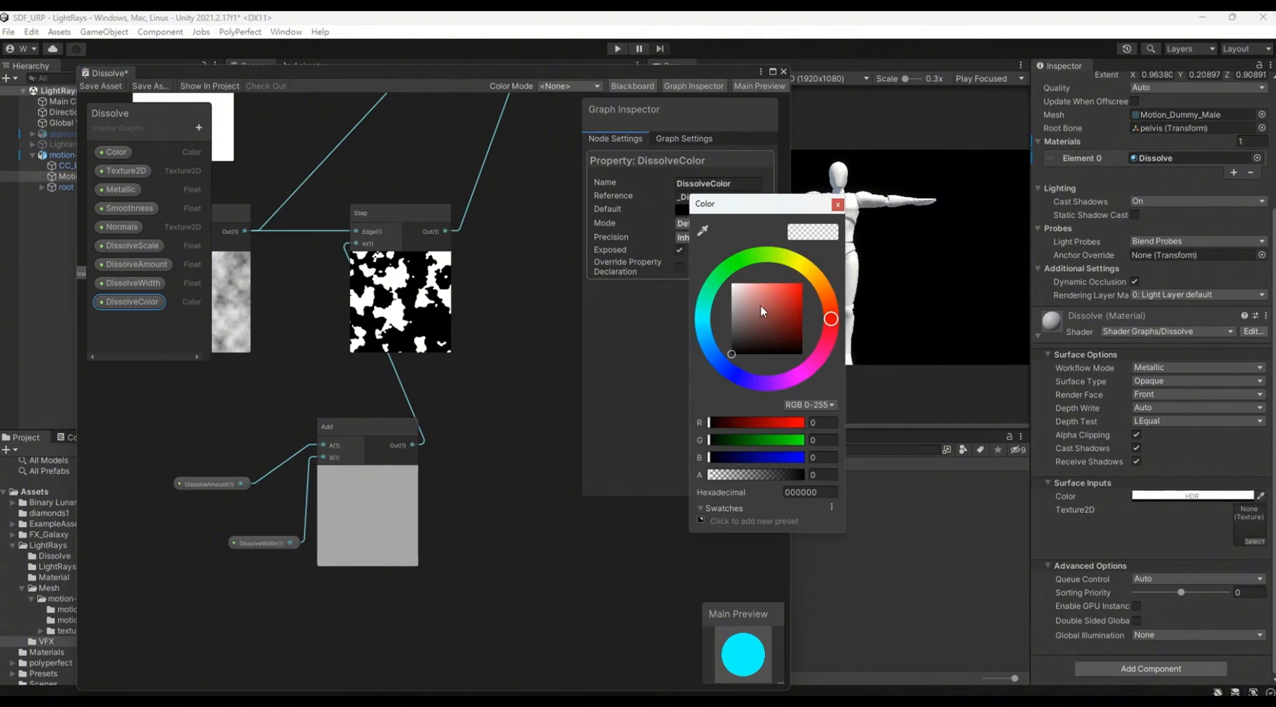
pyautogui.moveTo(761, 307); pyautogui.dragTo(687, 240)
pyautogui.click(635, 359)
pyautogui.click(702, 226)
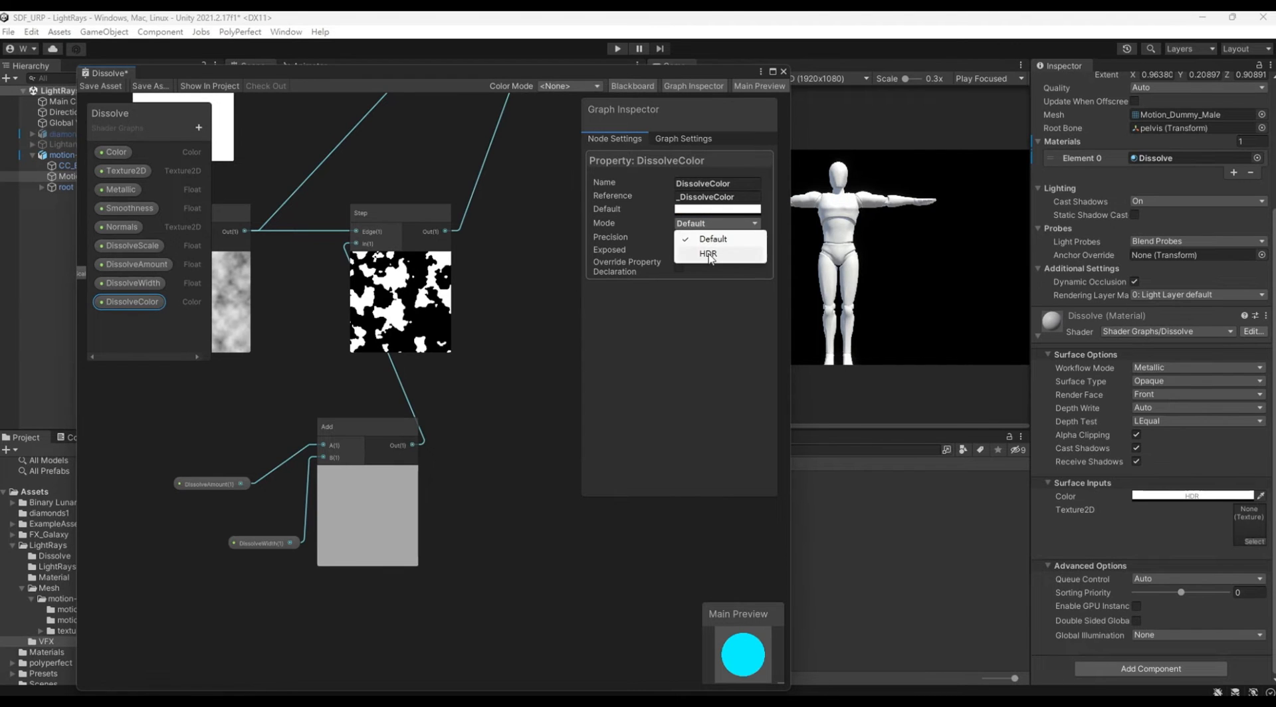
pyautogui.click(698, 253)
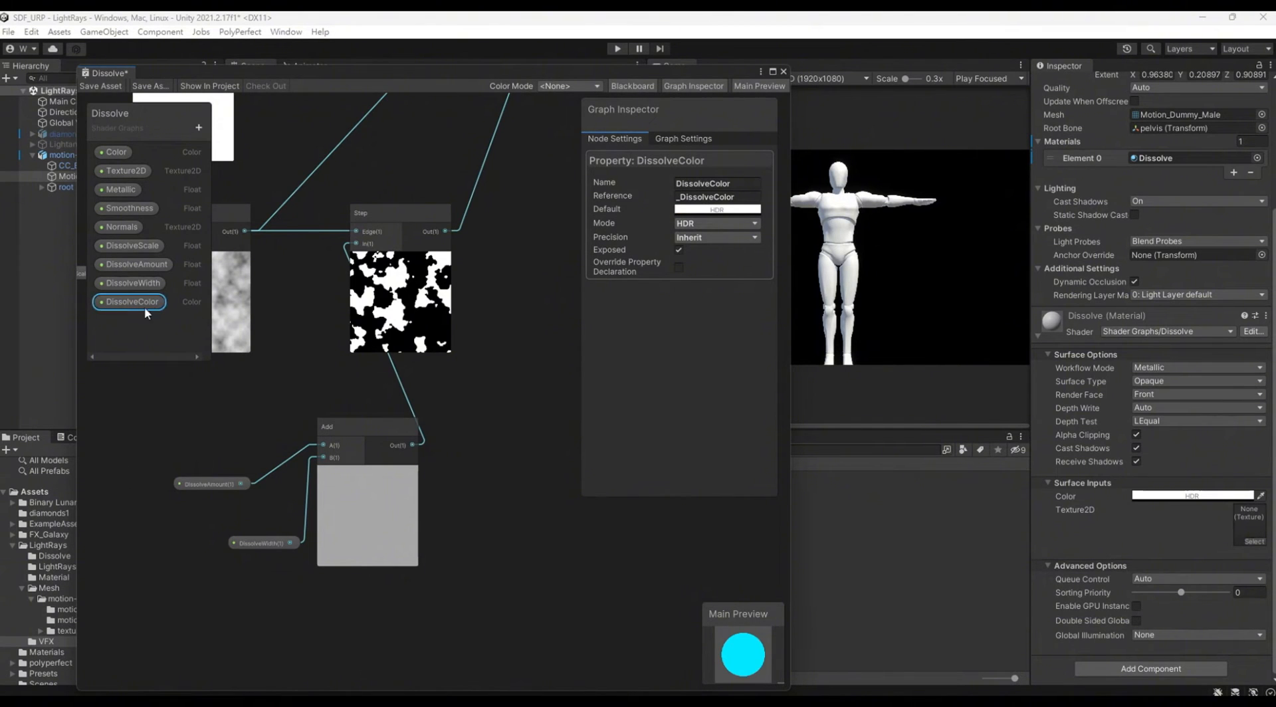
# Step: Place a DissolveColor node in the graph and add a Multiply node with its A input fed by the Step output
pyautogui.moveTo(132, 302); pyautogui.dragTo(528, 242)
pyautogui.moveTo(506, 180); pyautogui.dragTo(507, 181)
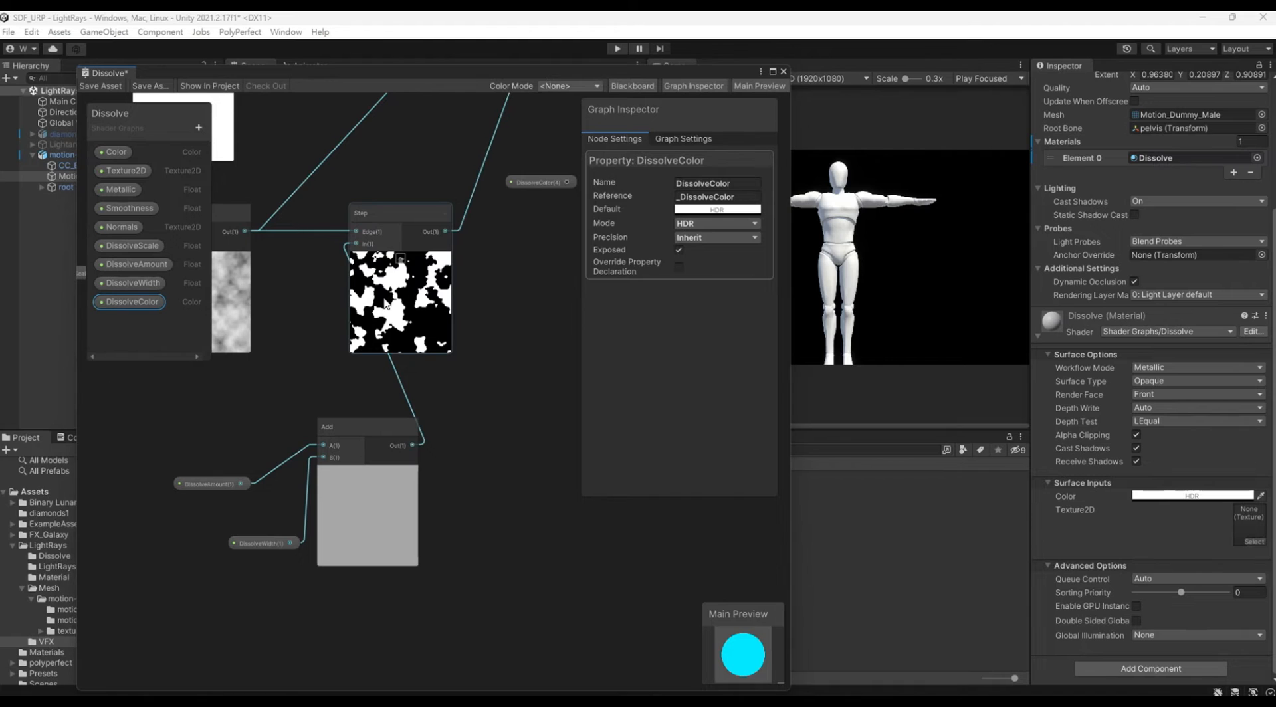
pyautogui.moveTo(449, 294); pyautogui.dragTo(255, 477, button='middle')
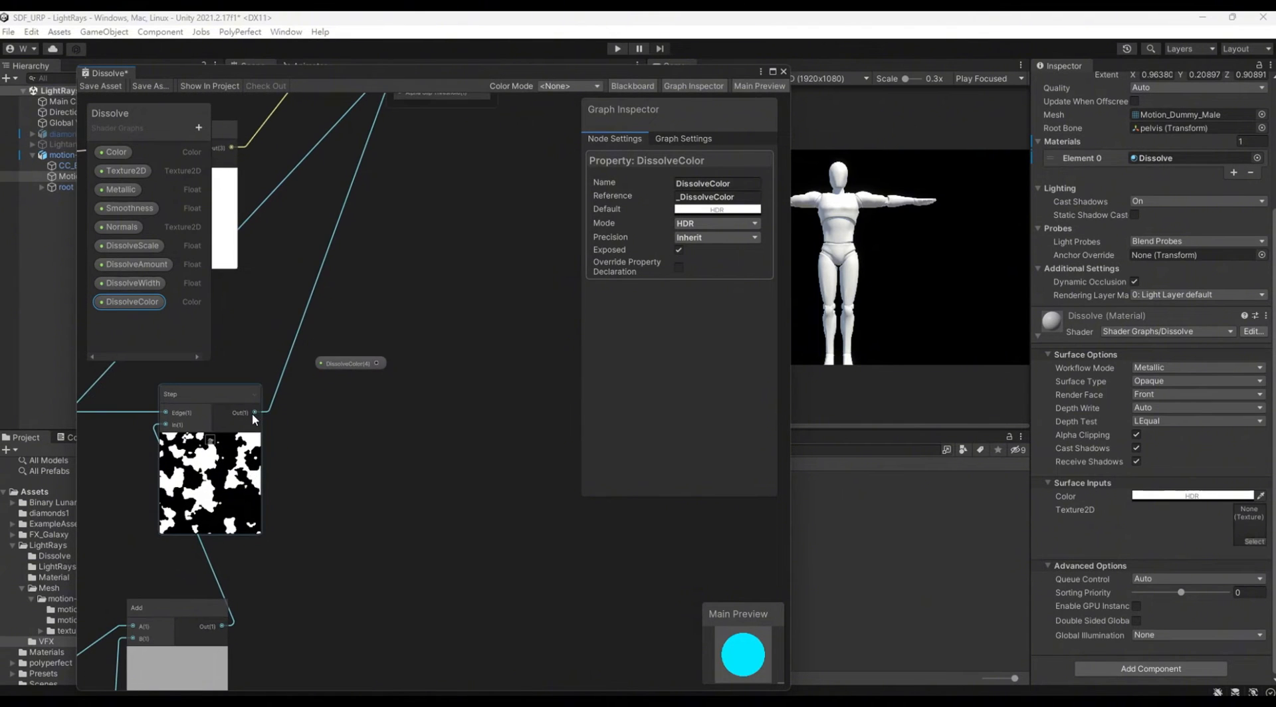
pyautogui.moveTo(254, 413); pyautogui.dragTo(384, 450)
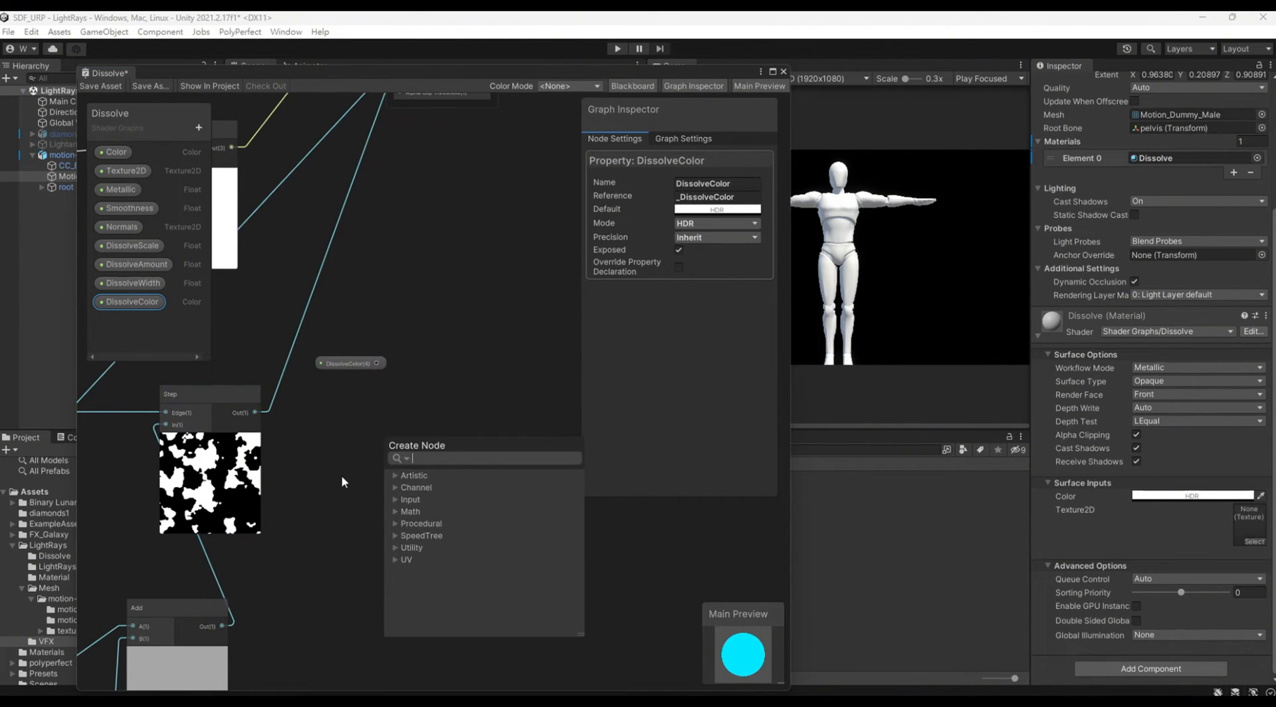
pyautogui.write('mul')
pyautogui.press('Return')
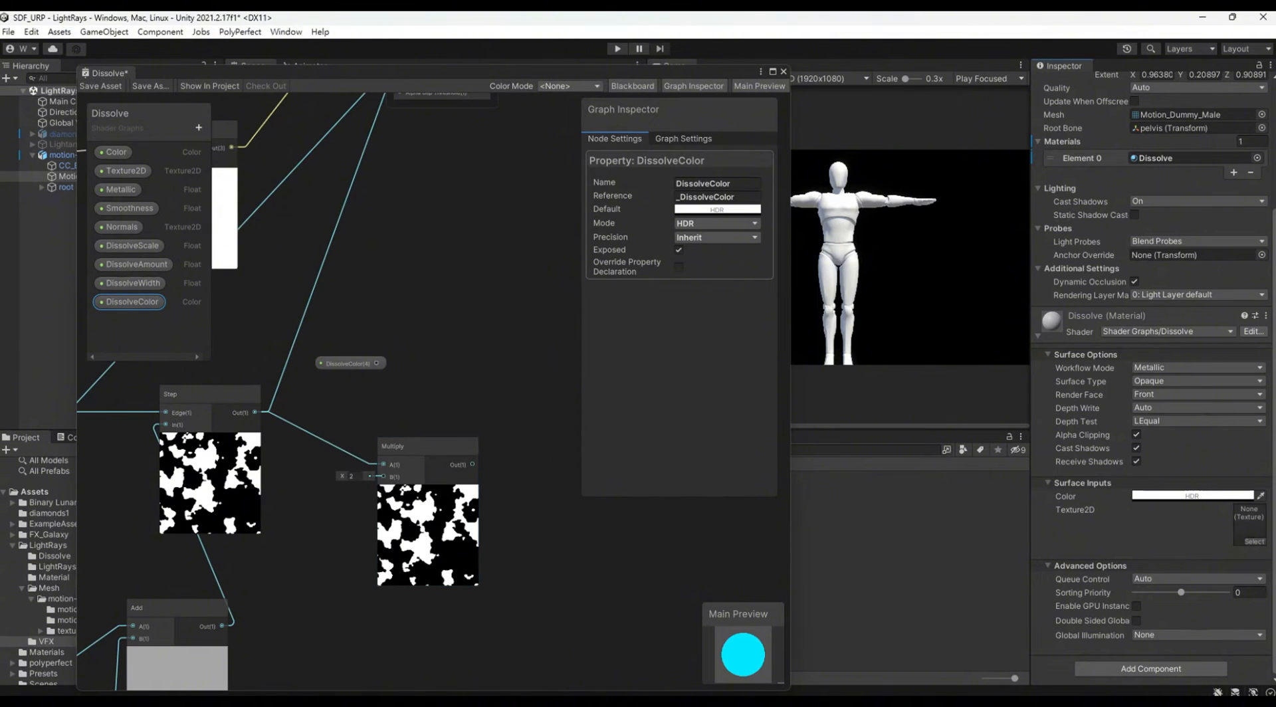
# Step: Move the DissolveColor node below the Multiply node and connect it to the Multiply's B input
pyautogui.moveTo(508, 358); pyautogui.dragTo(517, 275, button='middle')
pyautogui.click(359, 283)
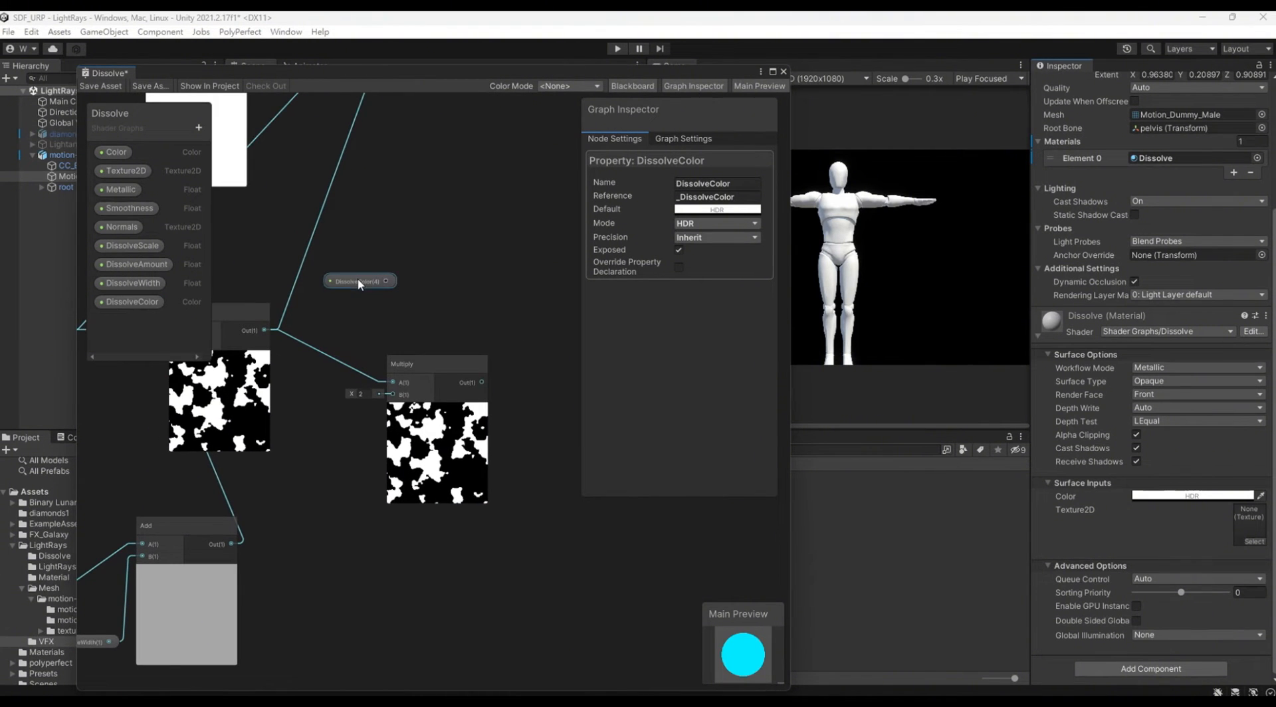
pyautogui.moveTo(359, 282); pyautogui.dragTo(404, 397)
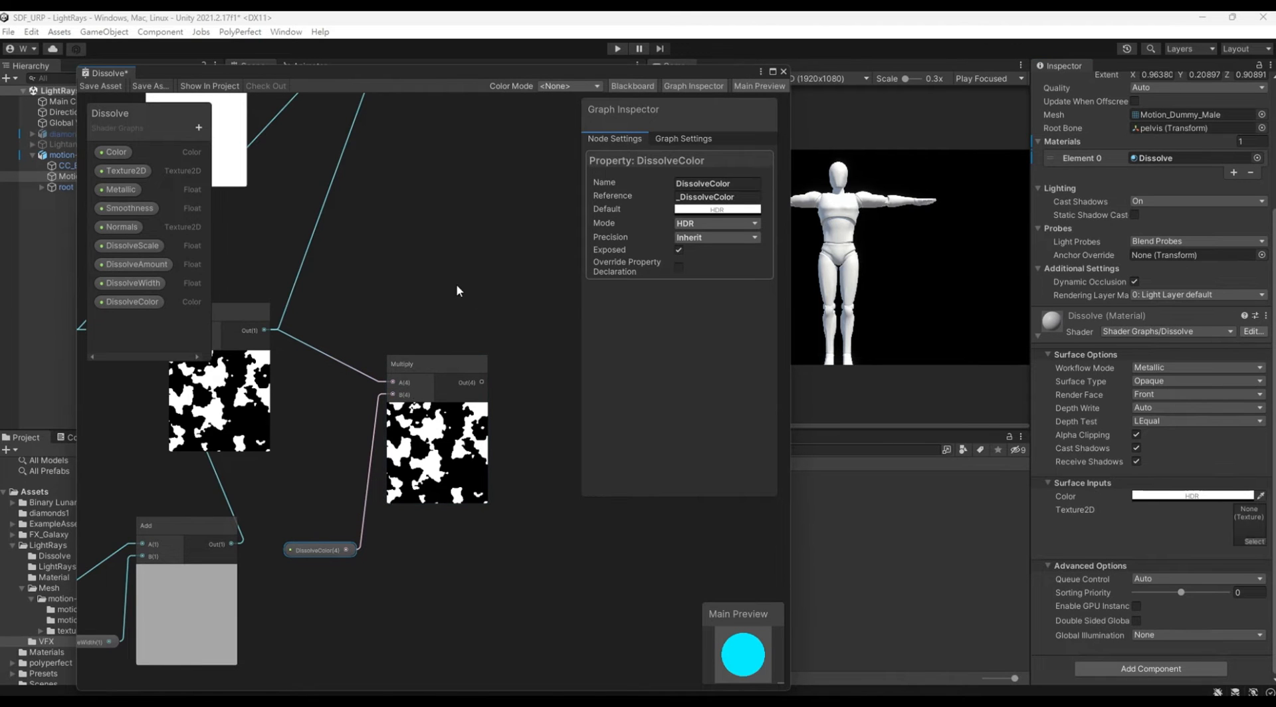
# Step: Connect the Multiply output to the fragment's Emission input and move the Multiply node level with the Step node
pyautogui.moveTo(464, 254); pyautogui.dragTo(373, 532, button='middle')
pyautogui.moveTo(400, 638); pyautogui.dragTo(325, 304)
pyautogui.moveTo(436, 562); pyautogui.dragTo(559, 334, button='middle')
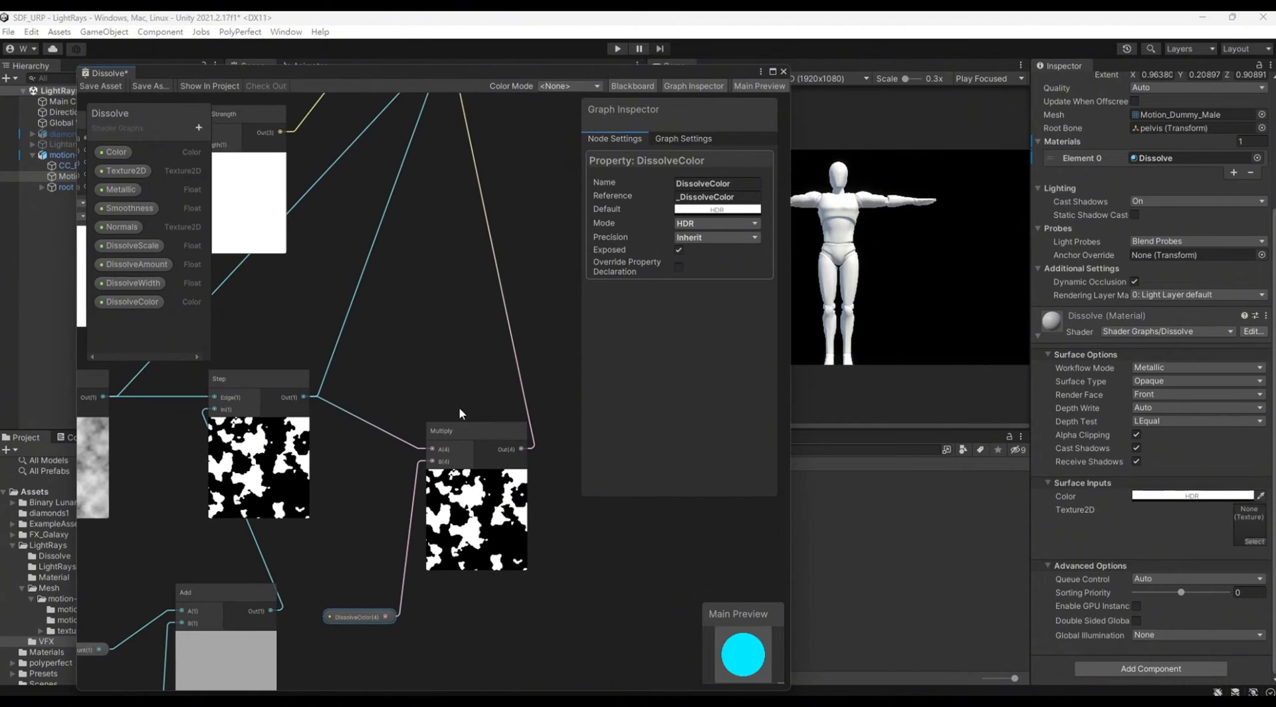
pyautogui.moveTo(455, 432); pyautogui.dragTo(428, 365)
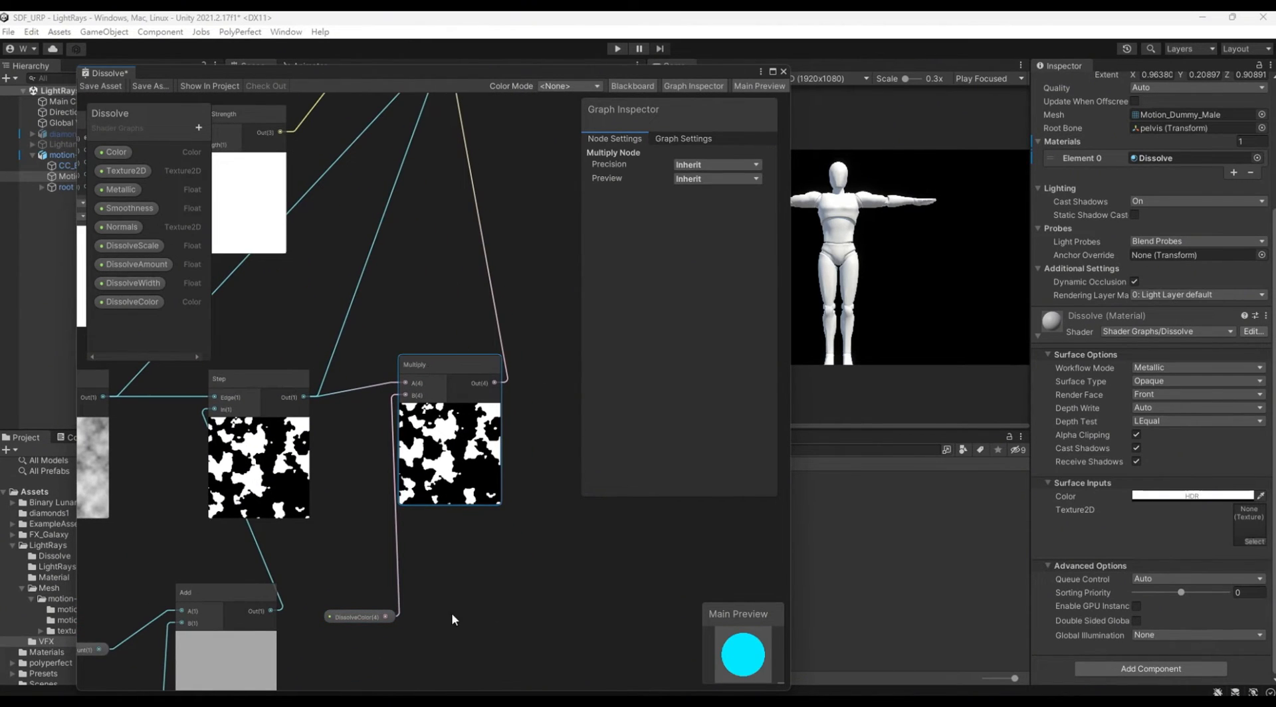
pyautogui.moveTo(488, 598); pyautogui.dragTo(564, 569, button='middle')
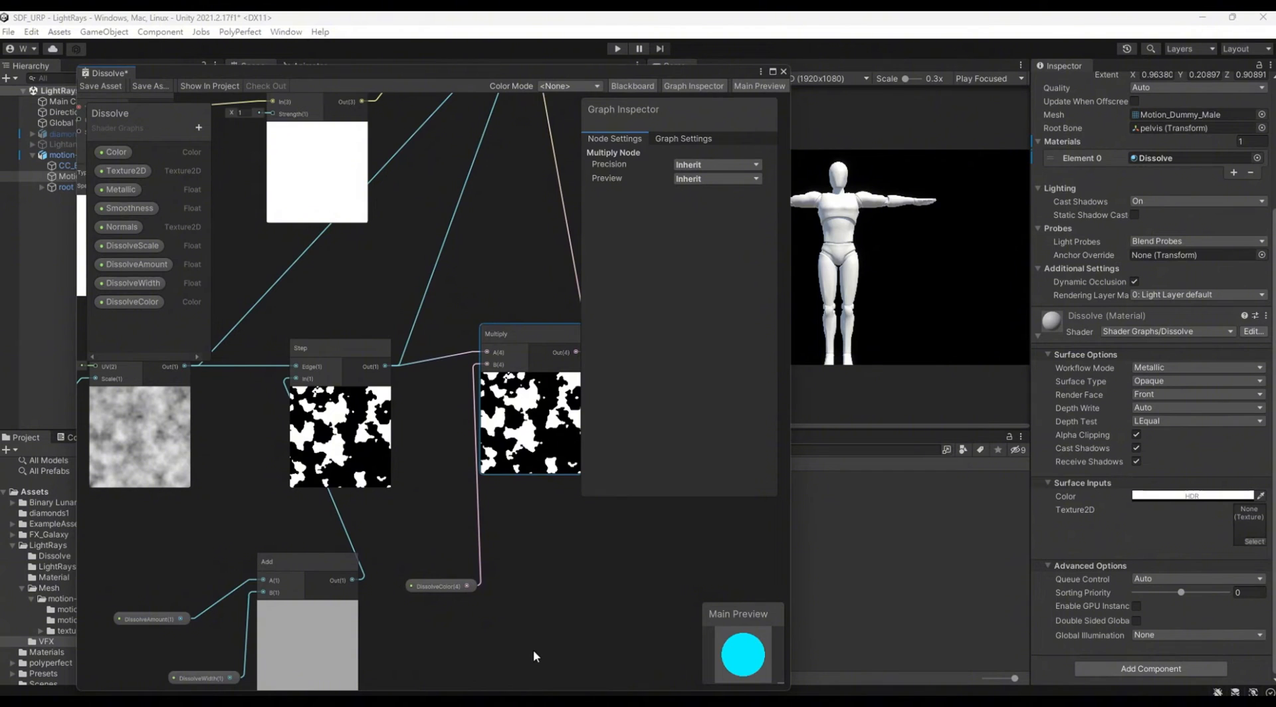
pyautogui.moveTo(501, 616); pyautogui.dragTo(528, 570, button='middle')
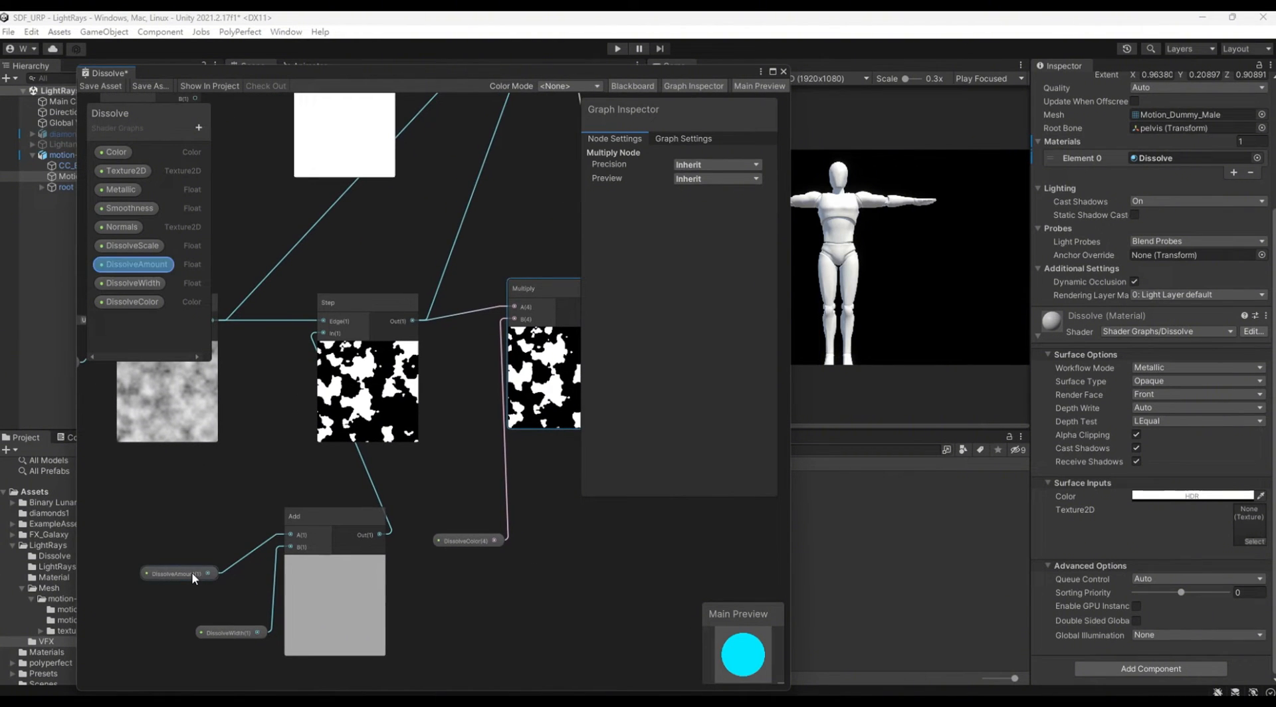
# Step: Move the DissolveAmount node up above DissolveWidth and connect it to the fragment's Alpha Clip Threshold input
pyautogui.moveTo(194, 578); pyautogui.dragTo(201, 540)
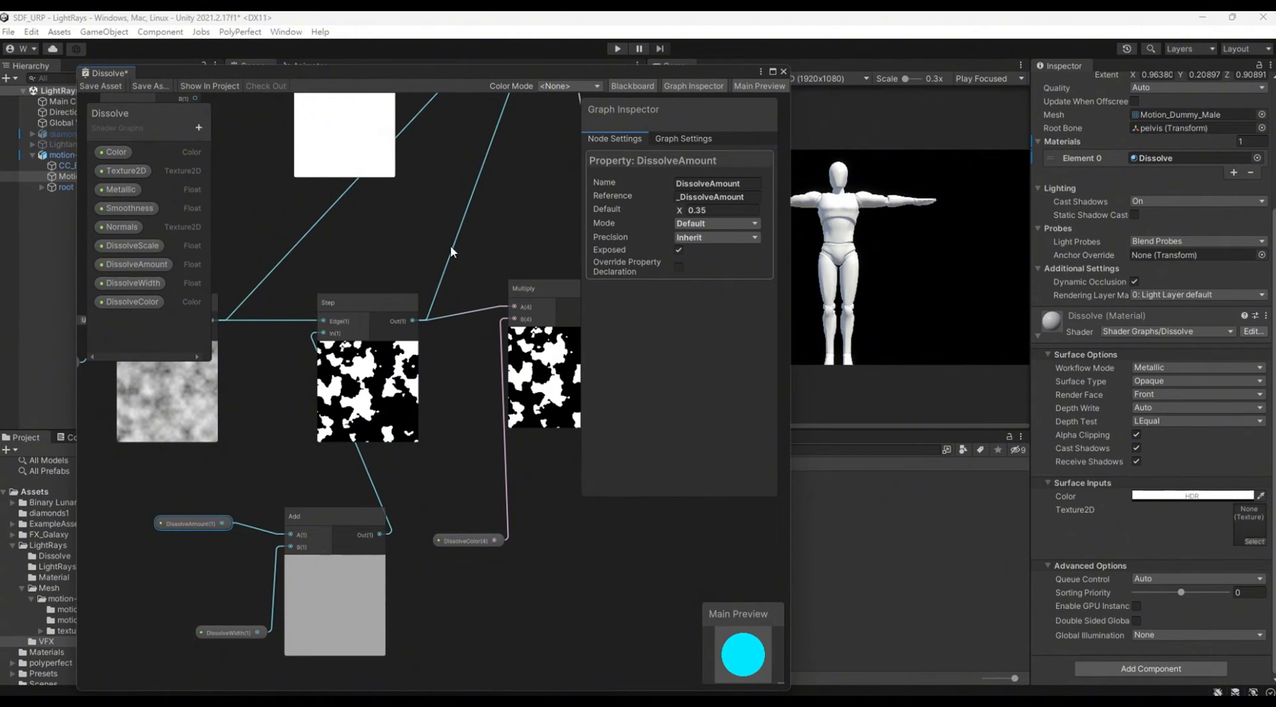
pyautogui.moveTo(501, 207); pyautogui.dragTo(401, 381, button='middle')
pyautogui.scroll(-2, 402, 382)
pyautogui.moveTo(191, 620); pyautogui.dragTo(448, 226)
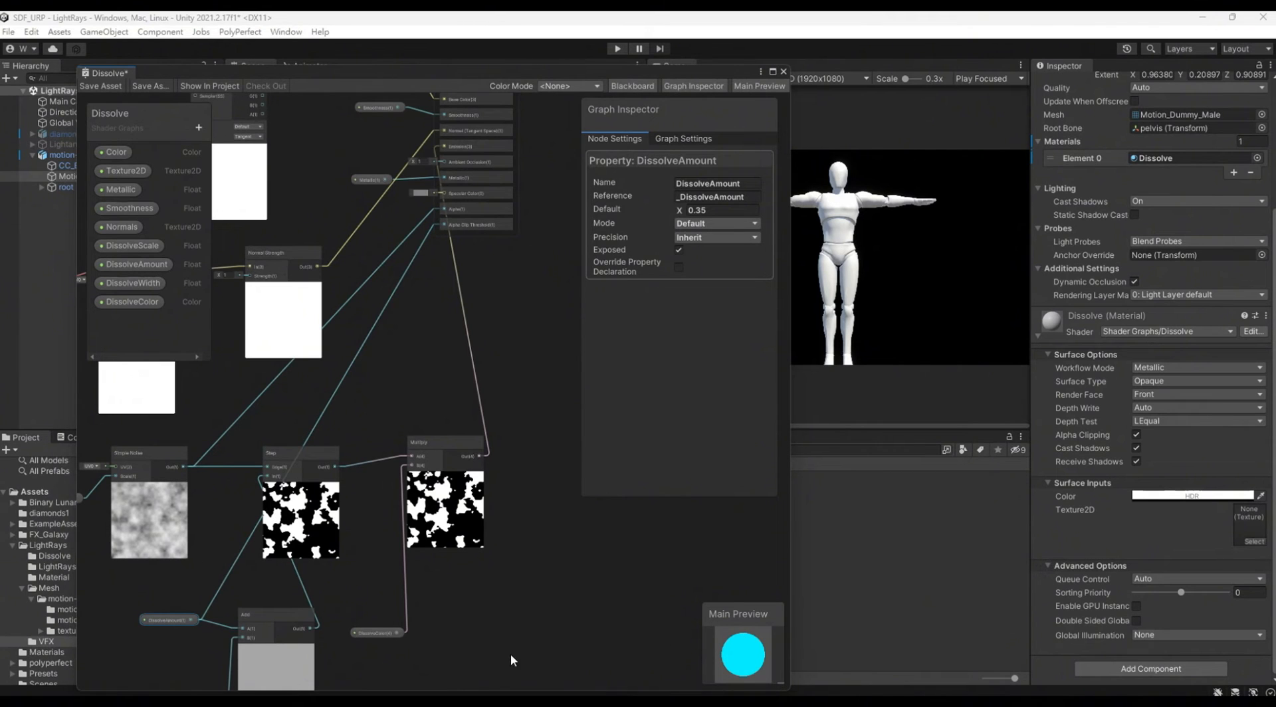
# Step: Move the Add, DissolveAmount and DissolveWidth nodes together away from the DissolveColor node and save the Dissolve graph
pyautogui.moveTo(472, 657); pyautogui.dragTo(544, 581, button='middle')
pyautogui.scroll(-1, 543, 580)
pyautogui.moveTo(180, 529); pyautogui.dragTo(371, 640)
pyautogui.moveTo(382, 542); pyautogui.dragTo(325, 539)
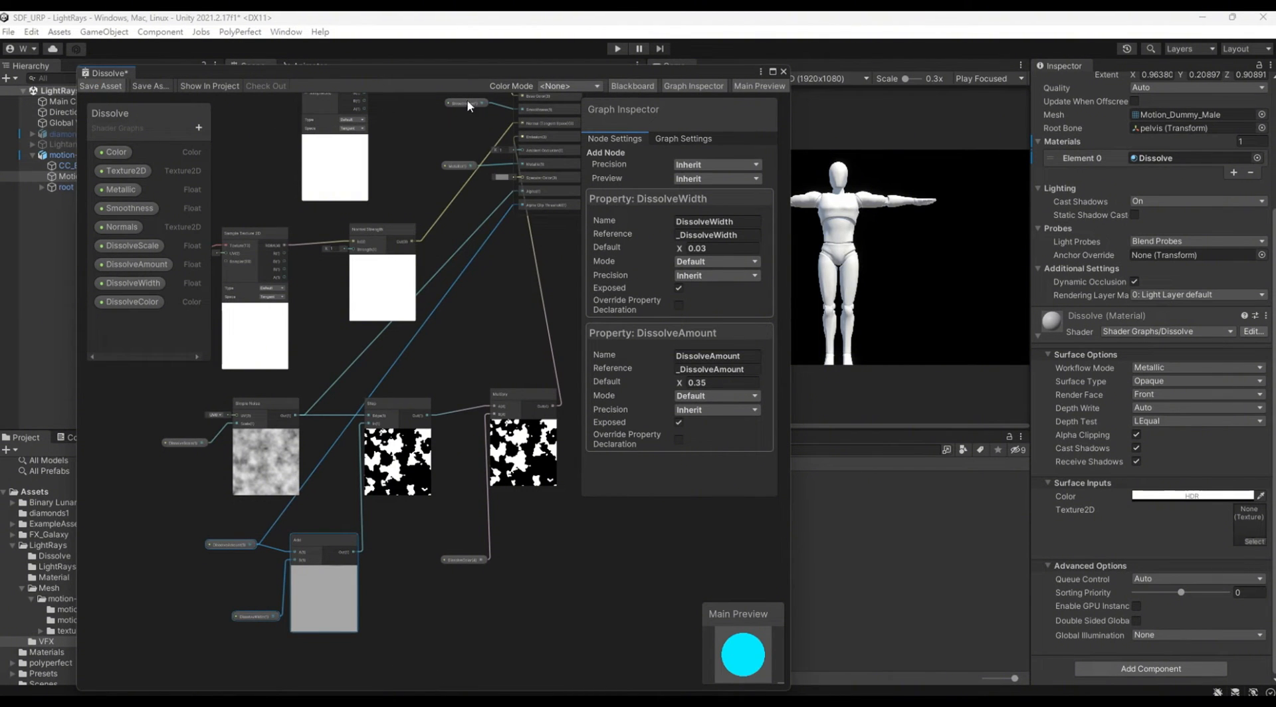
pyautogui.hotkey('ctrl', 's')
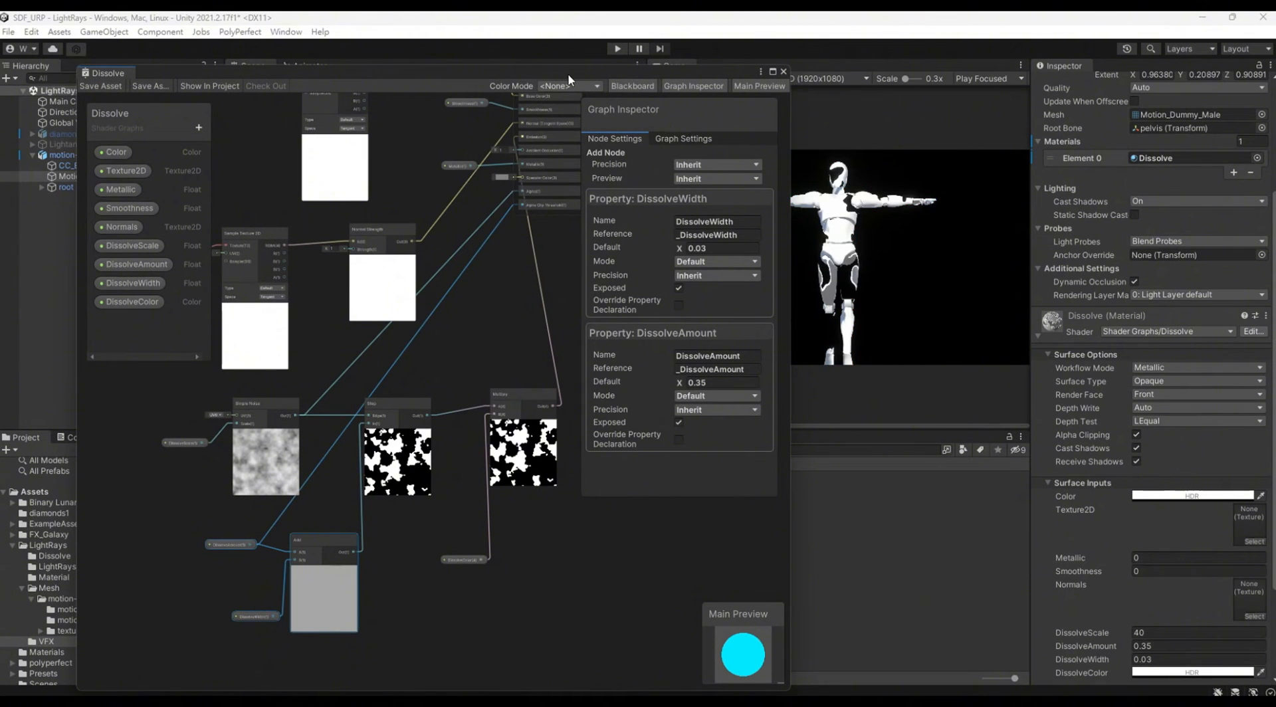
# Step: Move the graph window clear of the Scene and Game views and examine the Dissolve material's surface options and inputs
pyautogui.moveTo(568, 73); pyautogui.dragTo(541, 165)
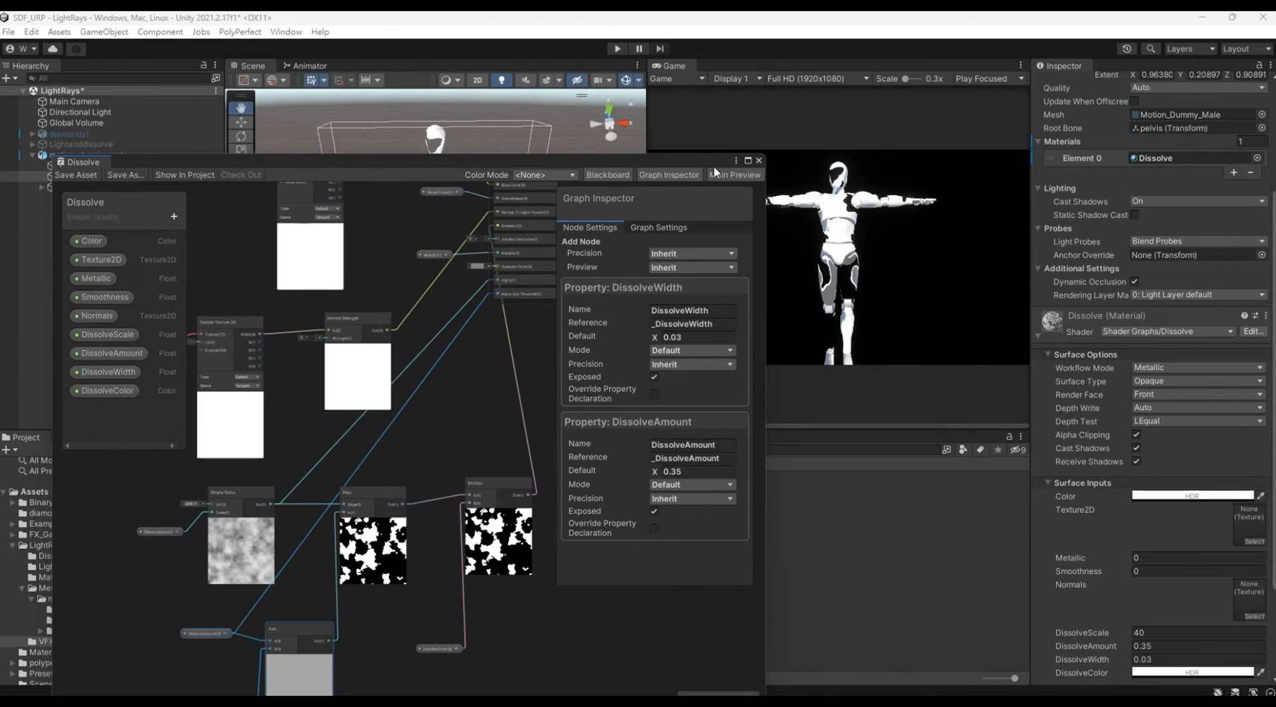
pyautogui.moveTo(715, 169); pyautogui.dragTo(697, 578)
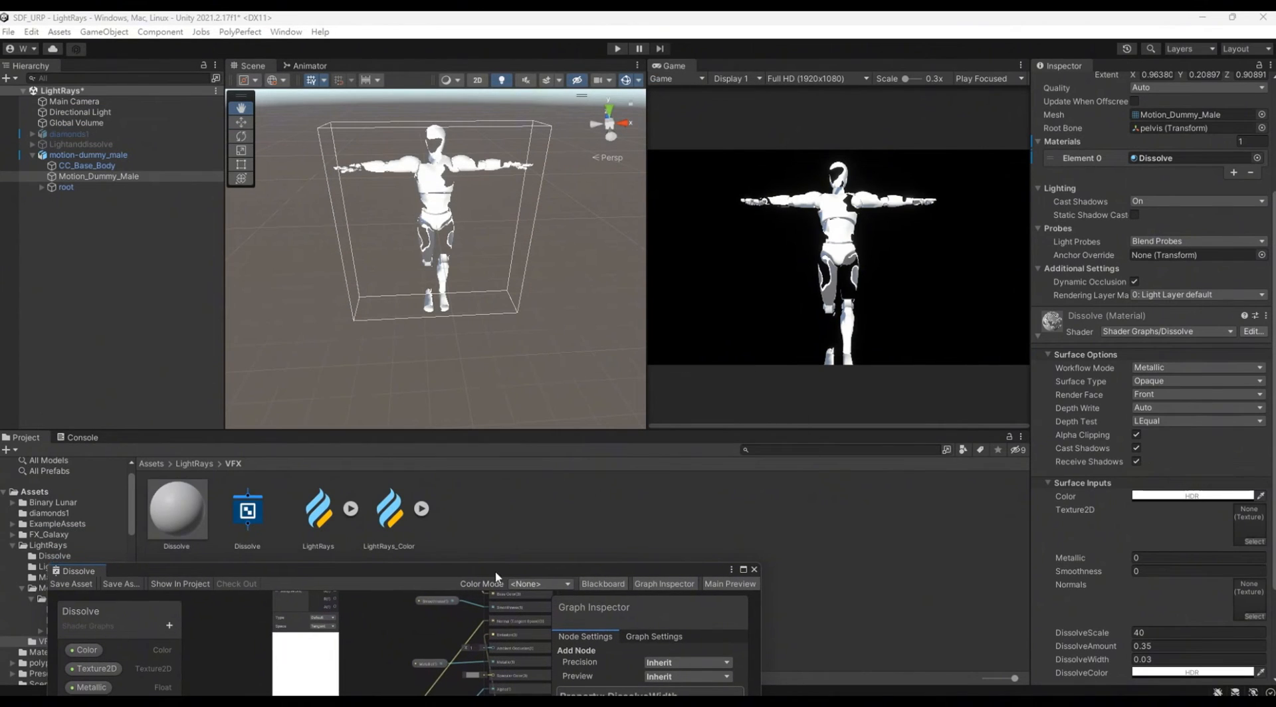
pyautogui.click(184, 515)
pyautogui.scroll(-2, 1204, 228)
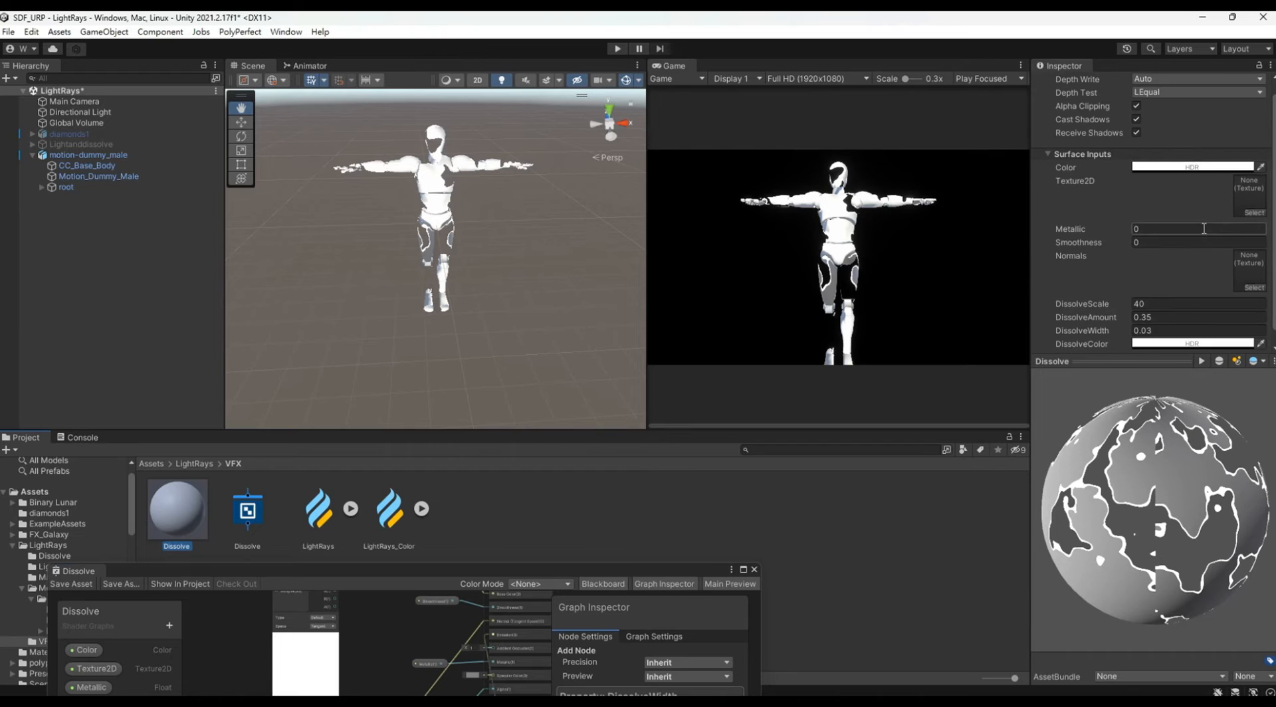
pyautogui.scroll(3, 1204, 228)
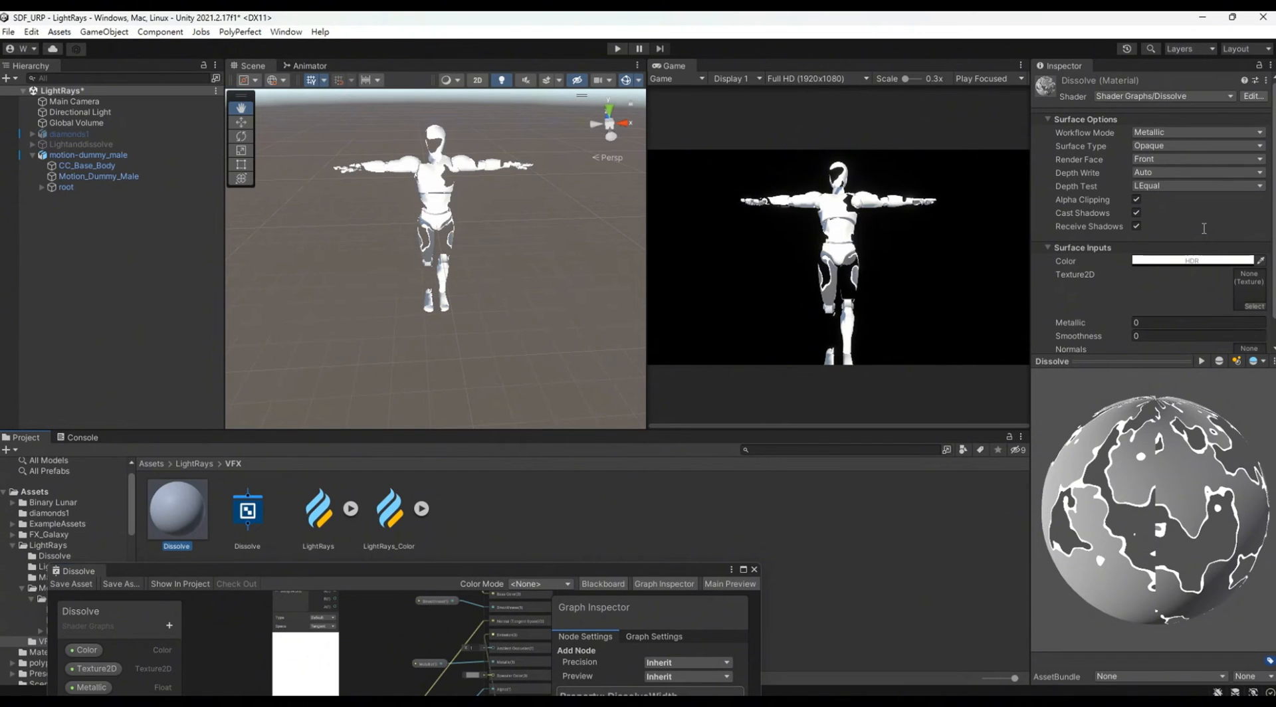
pyautogui.scroll(-5, 1203, 228)
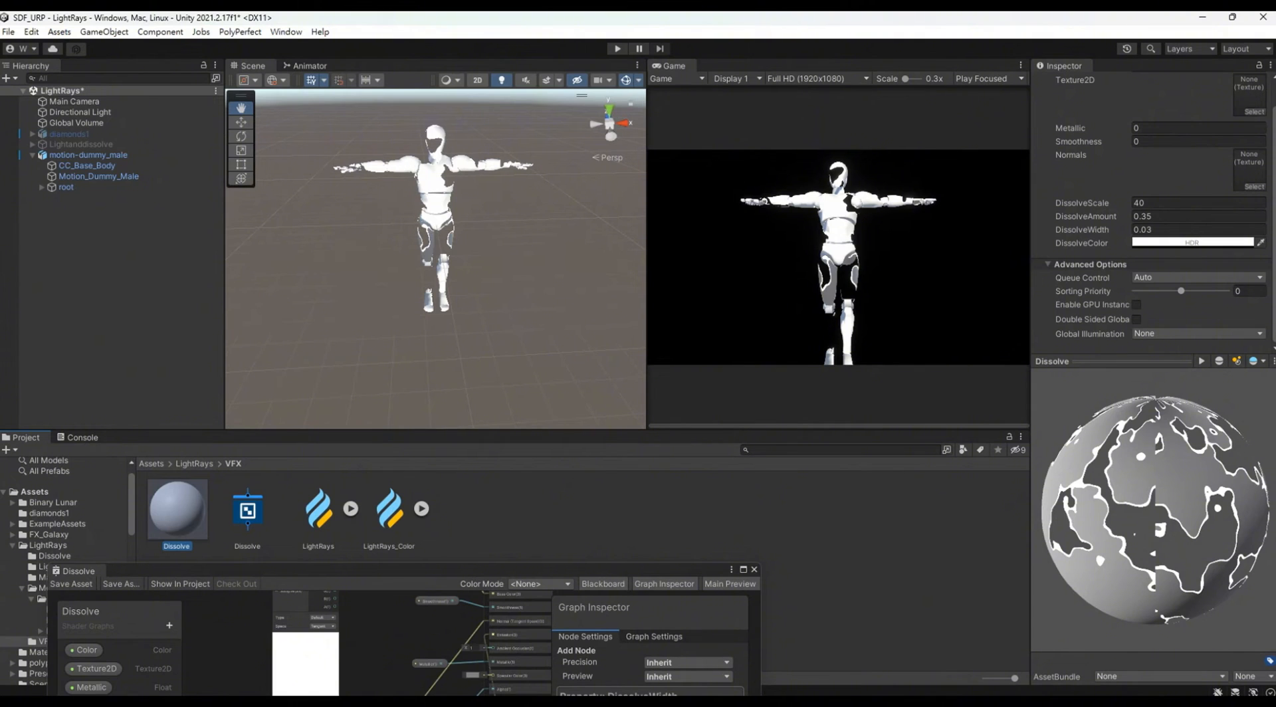
# Step: On Motion_Dummy_Male's Dissolve material, set DissolveColor to a blue near RGB 24, 100, 234 with intensity about 5.1 and DissolveAmount to 0.32
pyautogui.click(99, 176)
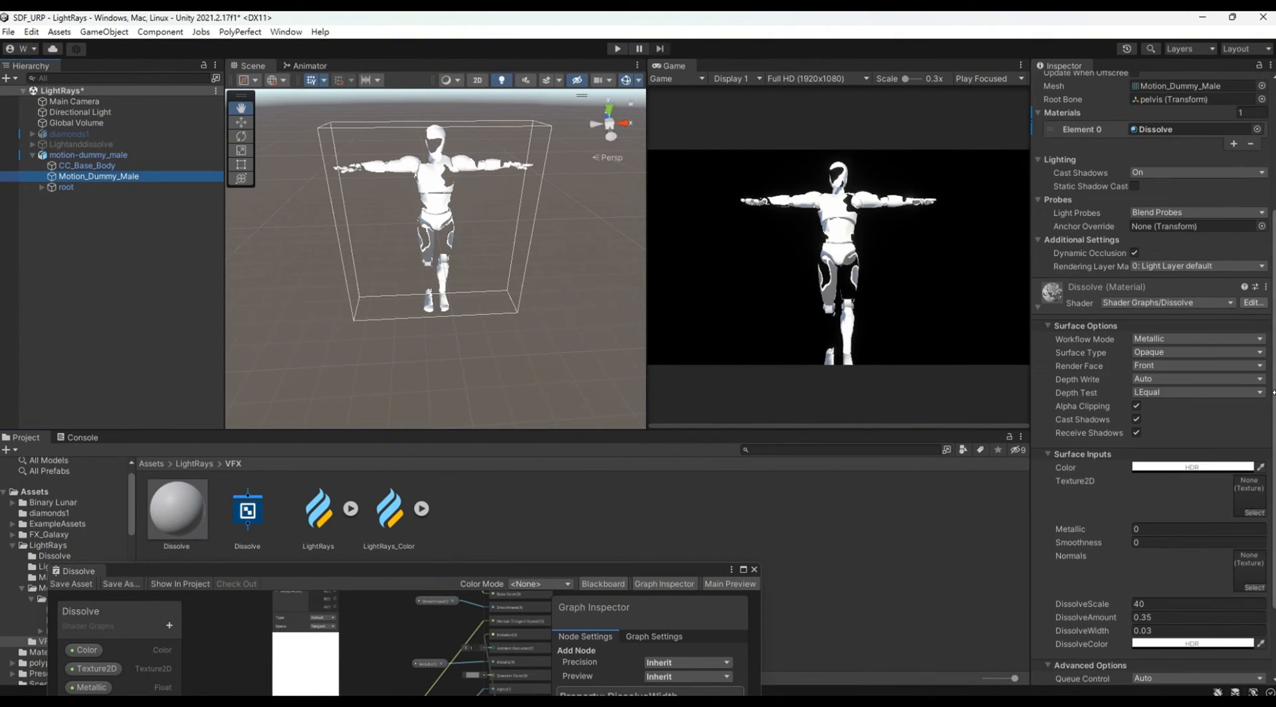
pyautogui.scroll(-3, 1196, 466)
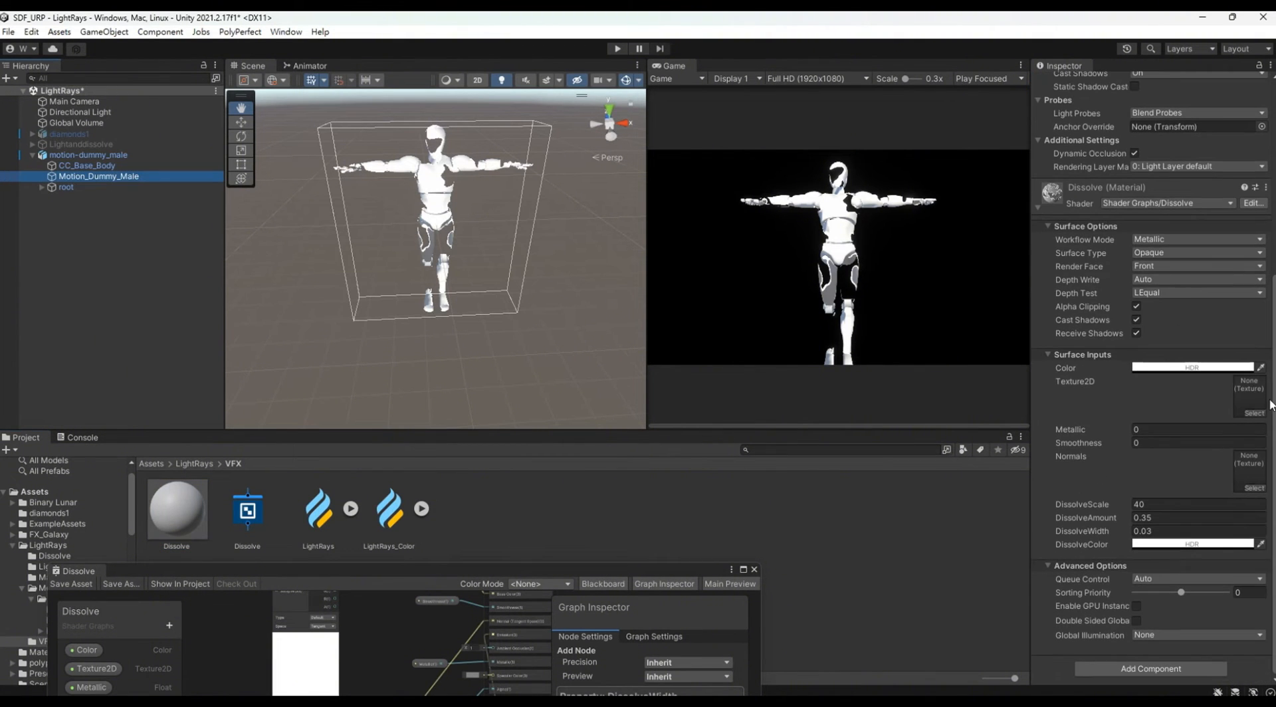
pyautogui.click(1189, 544)
pyautogui.click(1143, 526)
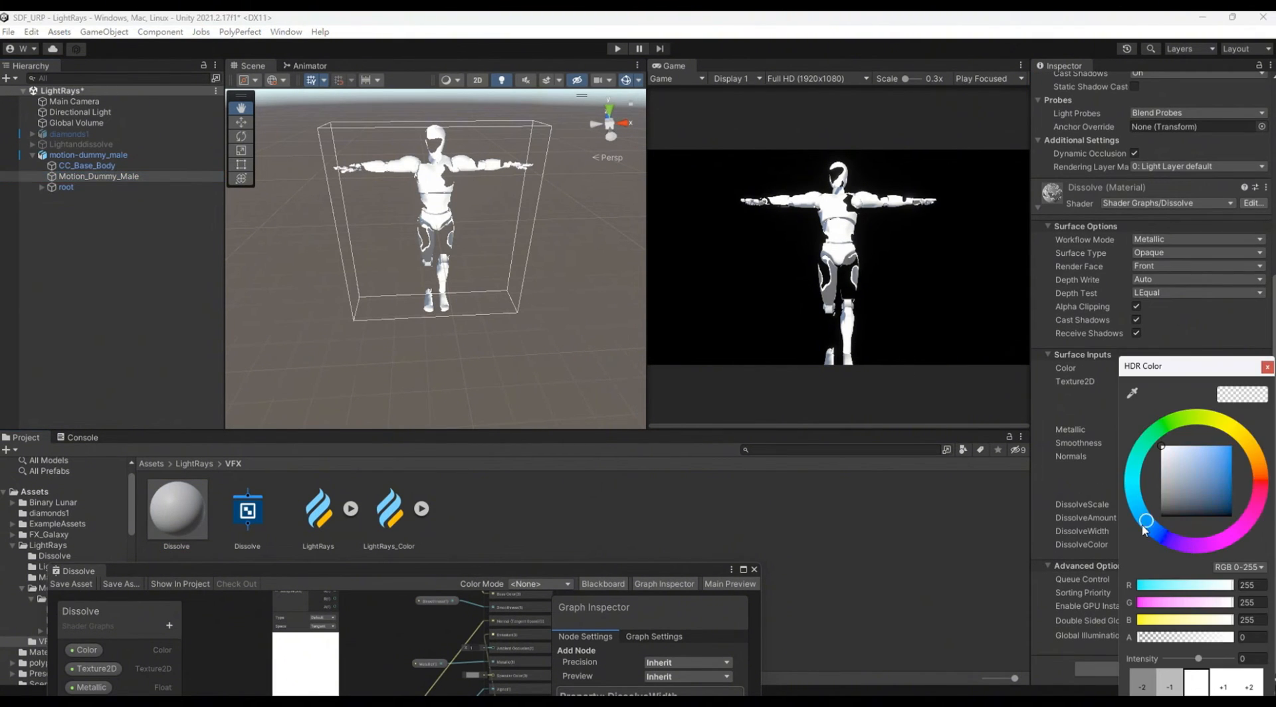
pyautogui.click(1210, 447)
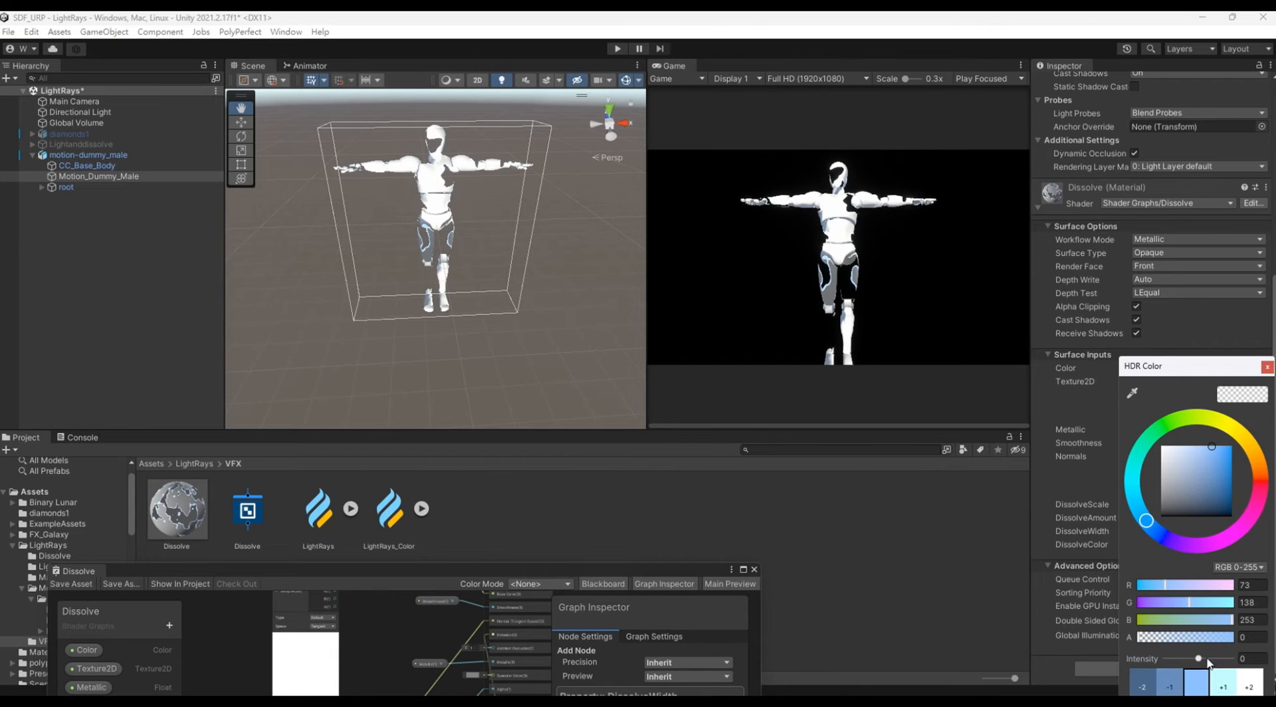
pyautogui.moveTo(1207, 660); pyautogui.dragTo(1217, 658)
pyautogui.click(1226, 454)
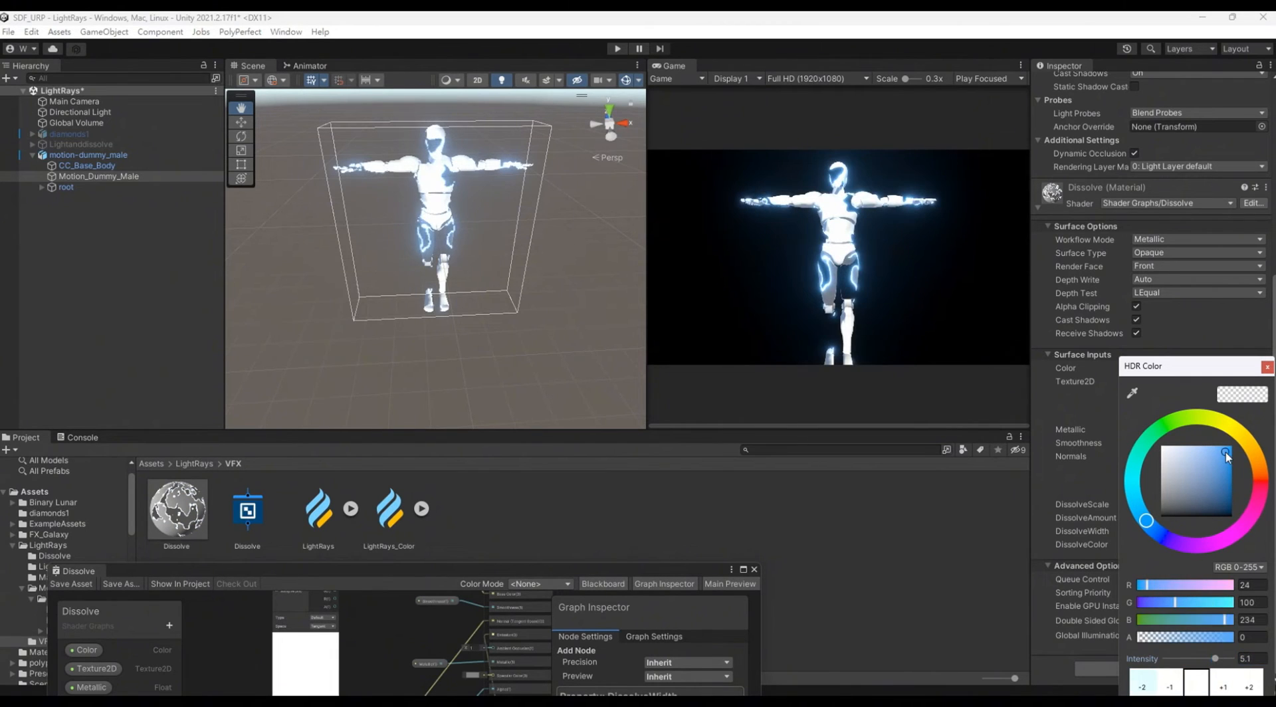
pyautogui.click(1267, 367)
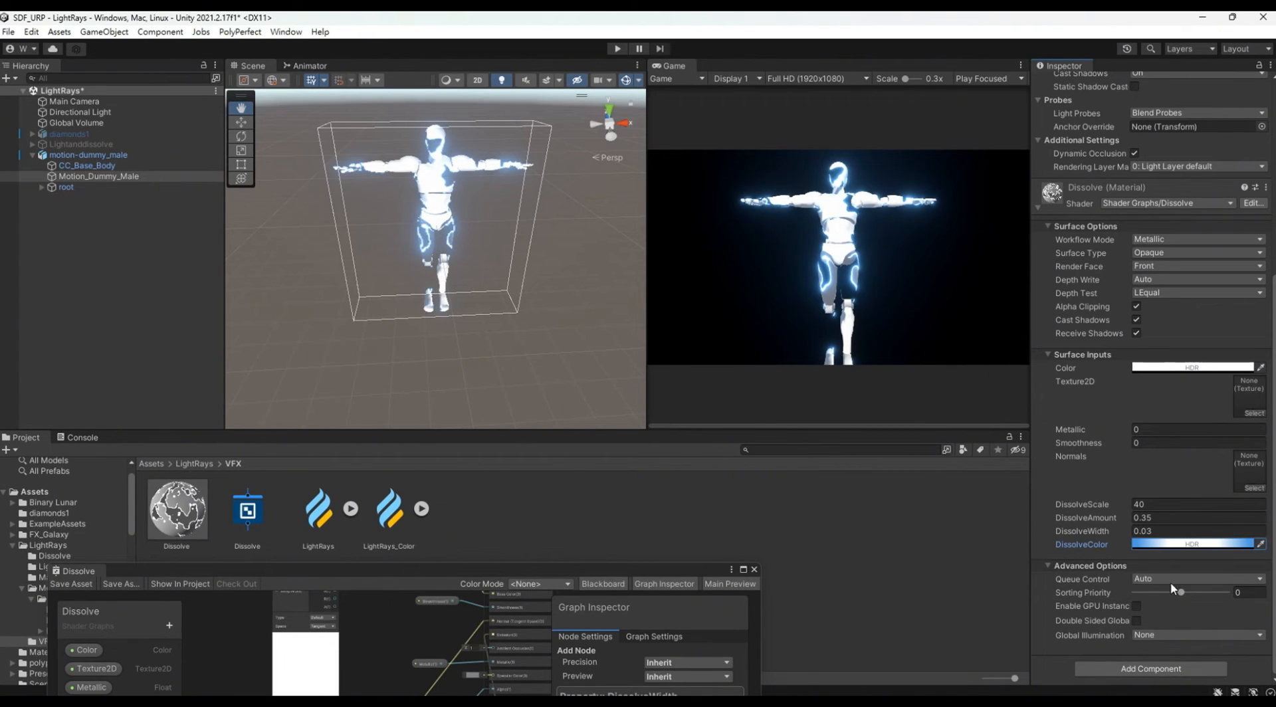
pyautogui.scroll(3, 1173, 588)
pyautogui.moveTo(1110, 550)
pyautogui.mouseDown()
pyautogui.moveTo(1130, 553)
pyautogui.moveTo(1096, 554)
pyautogui.mouseUp()
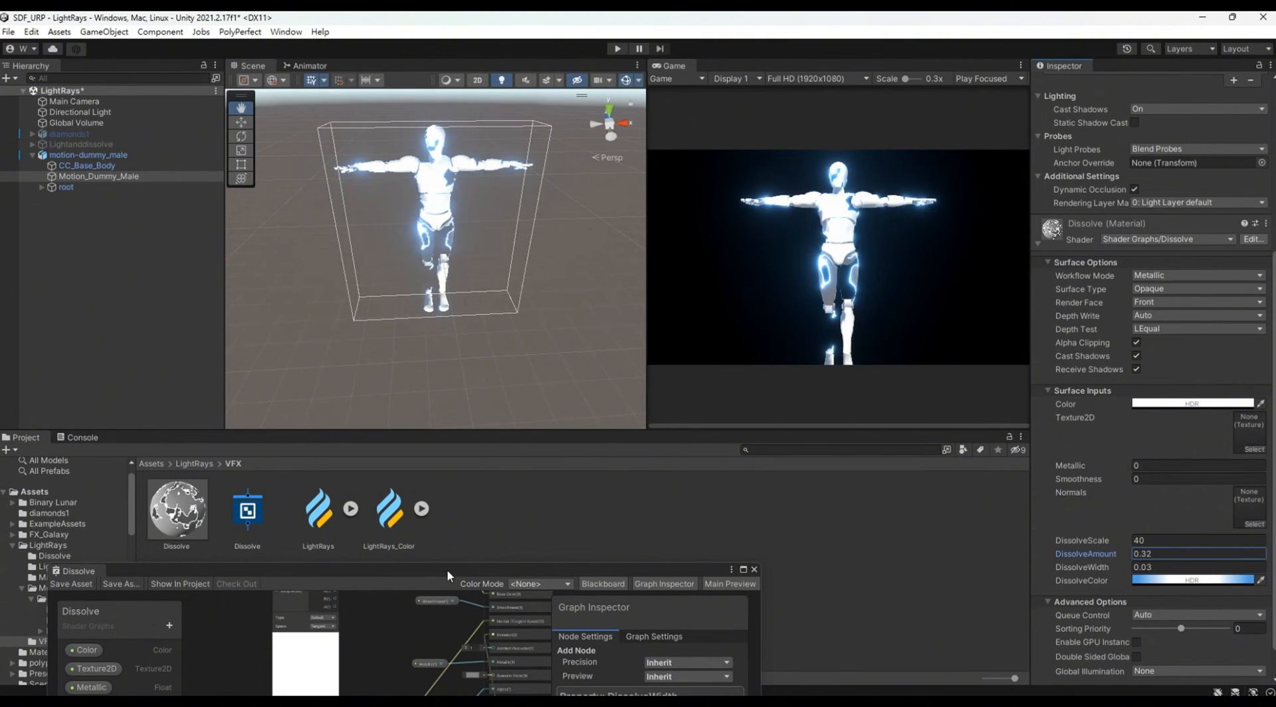
# Step: Bring back the Dissolve graph, set the DissolveAmount property's mode to Slider, and save the asset
pyautogui.moveTo(448, 575); pyautogui.dragTo(483, 118)
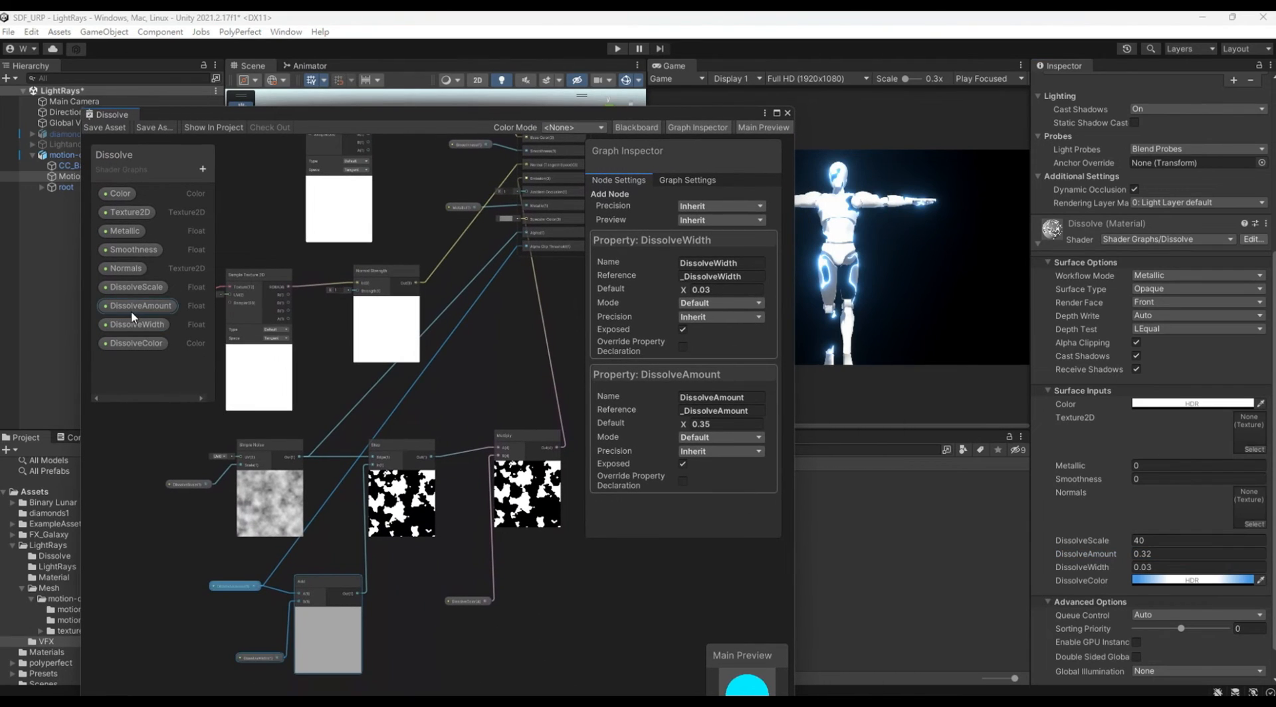
pyautogui.click(133, 309)
pyautogui.click(755, 267)
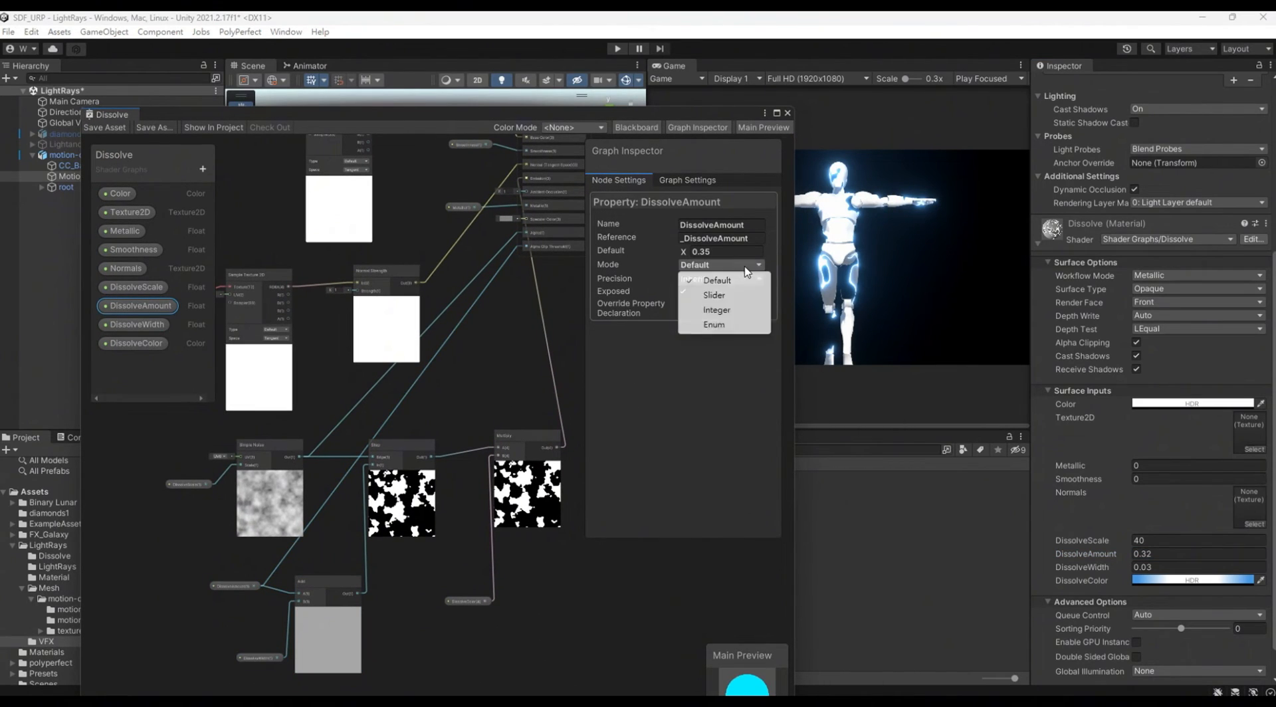
pyautogui.click(715, 295)
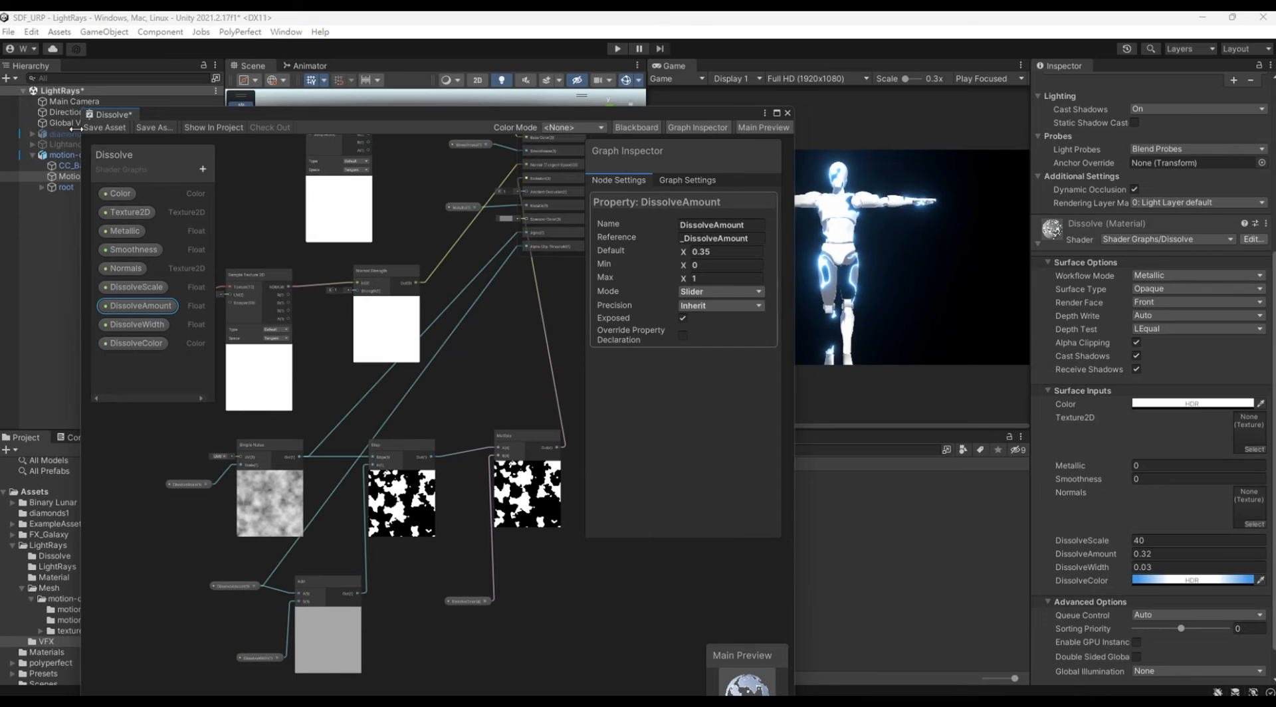
pyautogui.click(100, 128)
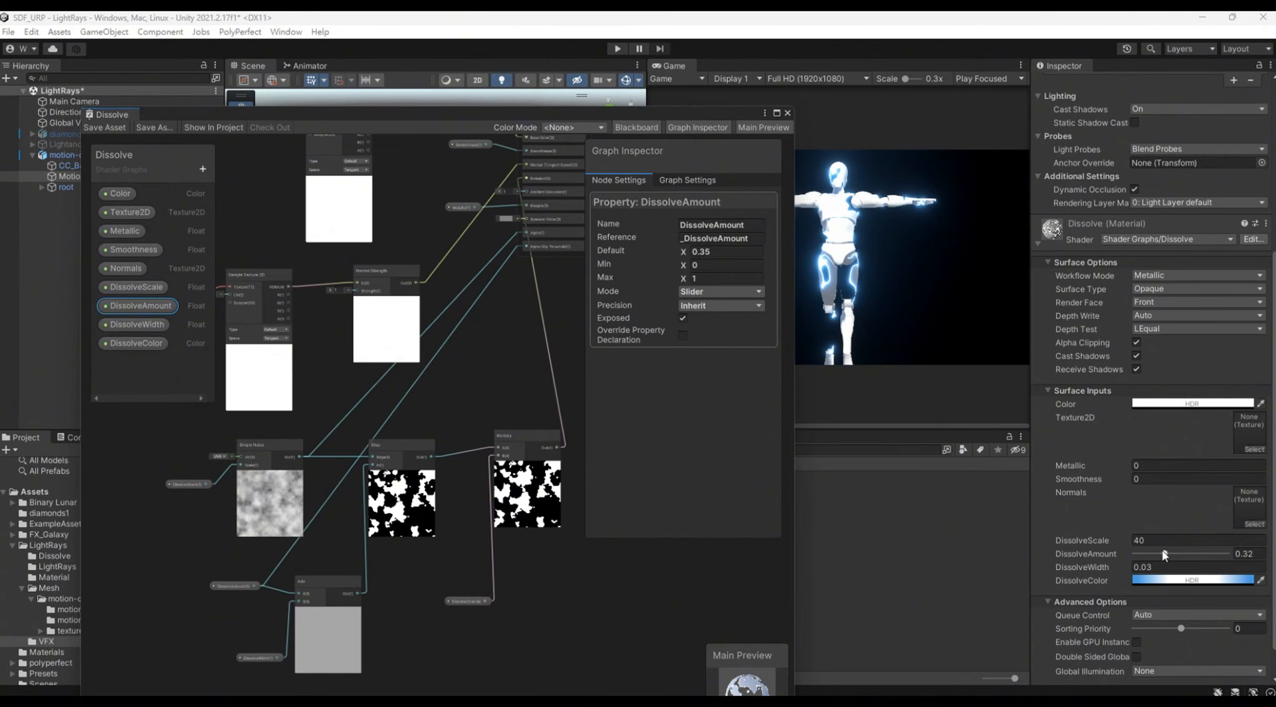
# Step: Try different dissolve values on the material, leaving DissolveAmount at about 0.232 and setting DissolveWidth to 0.03
pyautogui.moveTo(1165, 555); pyautogui.dragTo(1095, 565)
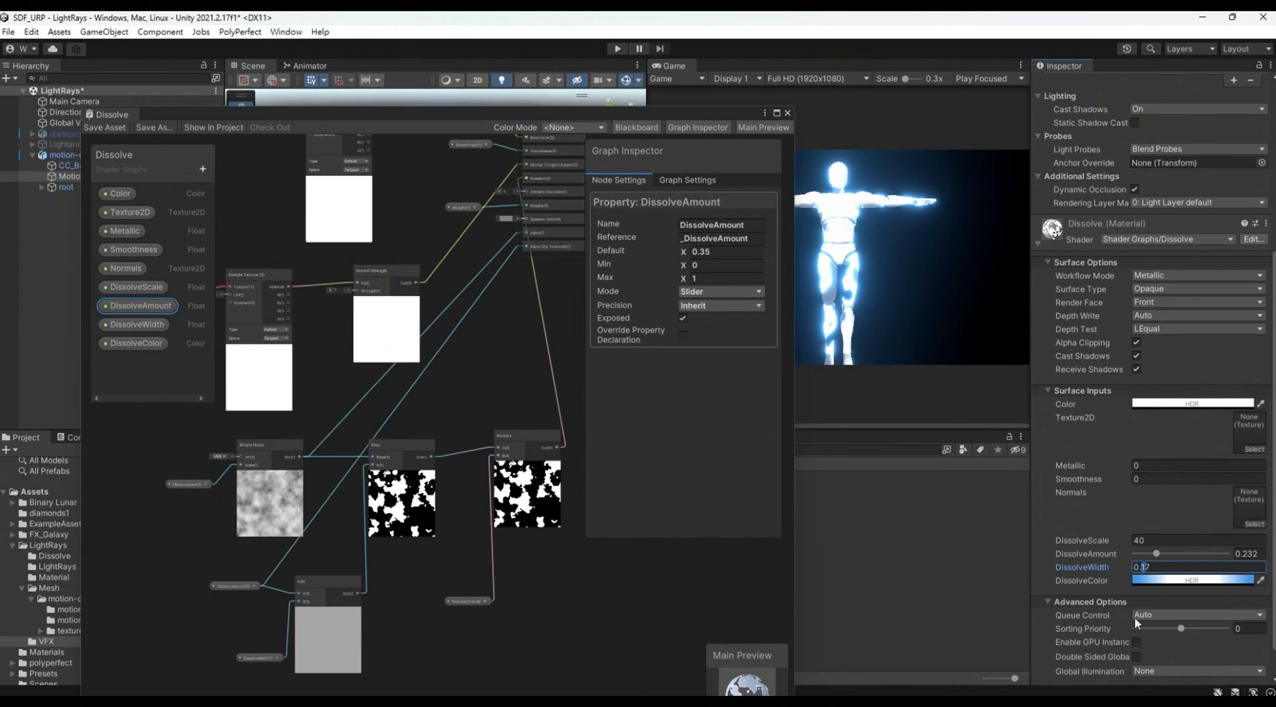
pyautogui.press('BackSpace')
pyautogui.write('0')
pyautogui.press('BackSpace')
pyautogui.press('Delete')
pyautogui.write('03')
# Step: Adjust the material's DissolveAmount to about 0.253, try another DissolveScale, and undo the scale change
pyautogui.moveTo(1156, 553)
pyautogui.mouseDown()
pyautogui.moveTo(1175, 558)
pyautogui.moveTo(1166, 566)
pyautogui.mouseUp()
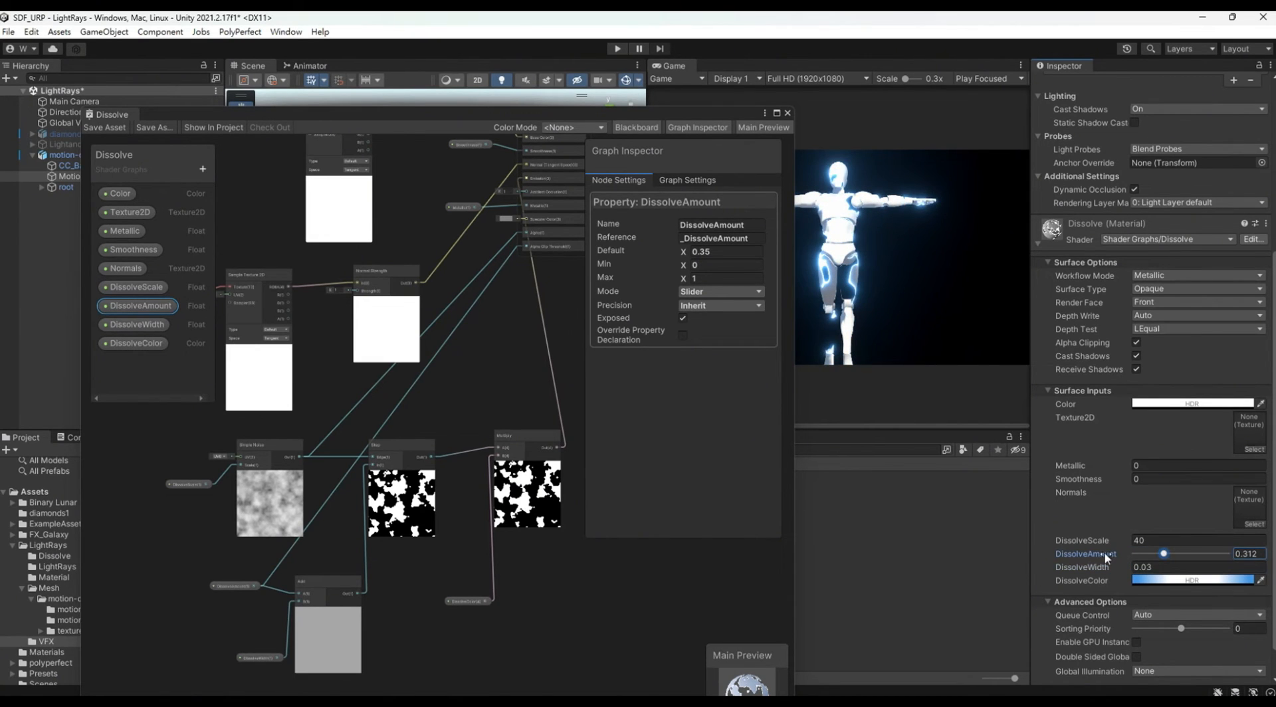
pyautogui.moveTo(1083, 540); pyautogui.dragTo(1160, 577)
pyautogui.hotkey('ctrl', 'z')
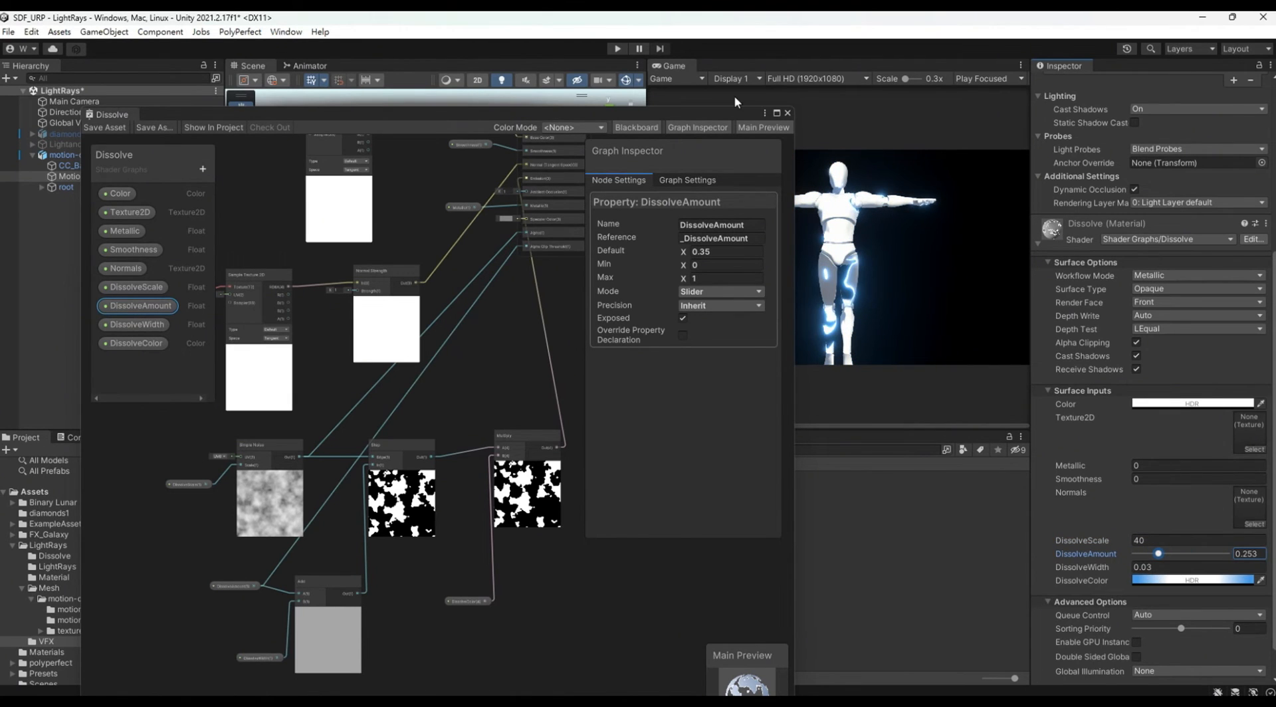
# Step: Move the graph window off the views and change the material's DissolveColor to orange, RGB 191, 66, 20
pyautogui.moveTo(731, 114); pyautogui.dragTo(783, 560)
pyautogui.click(1149, 581)
pyautogui.click(1260, 420)
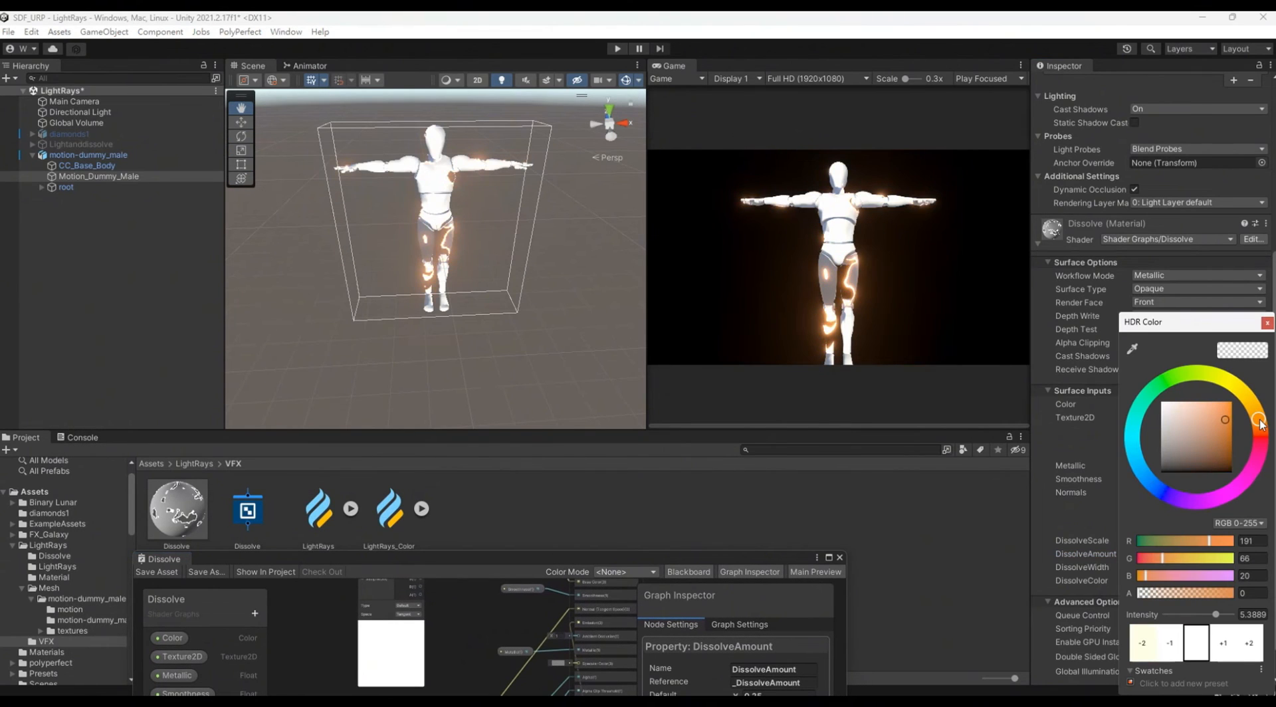
pyautogui.click(1267, 323)
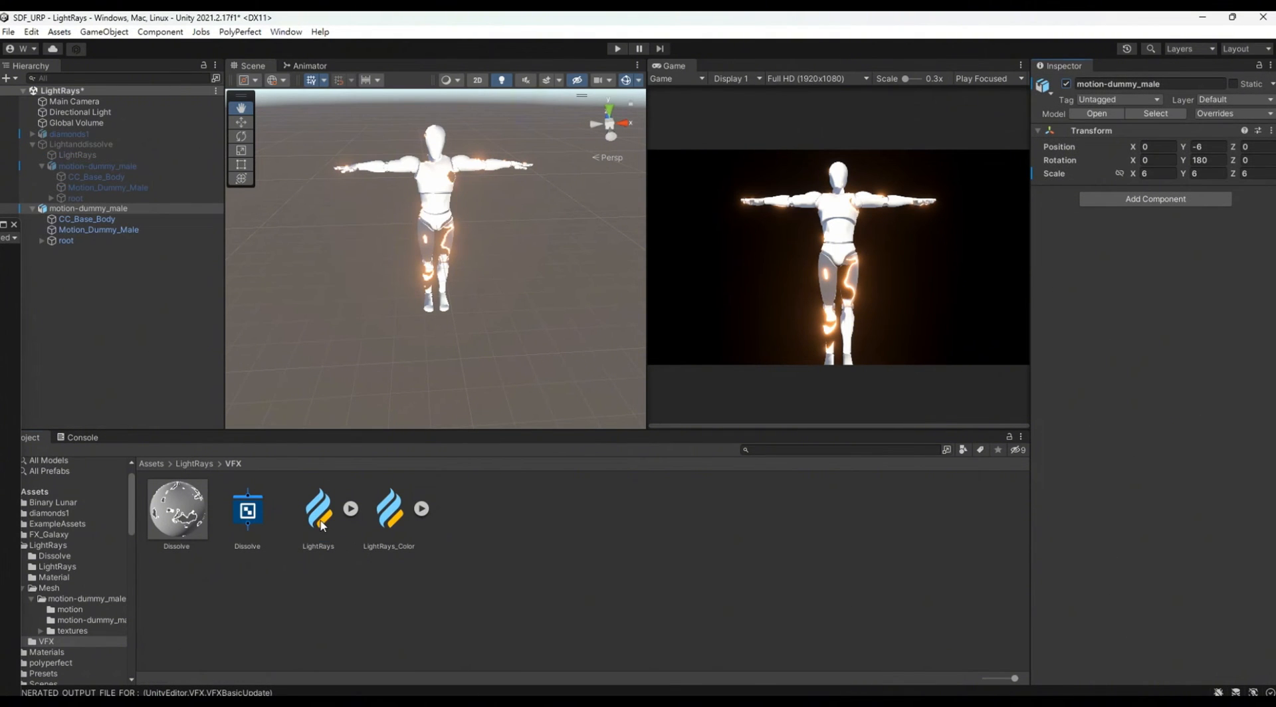
# Step: Add the LightRays visual effect from the VFX folder to the scene and enable its Size override
pyautogui.click(323, 525)
pyautogui.moveTo(167, 329); pyautogui.dragTo(166, 326)
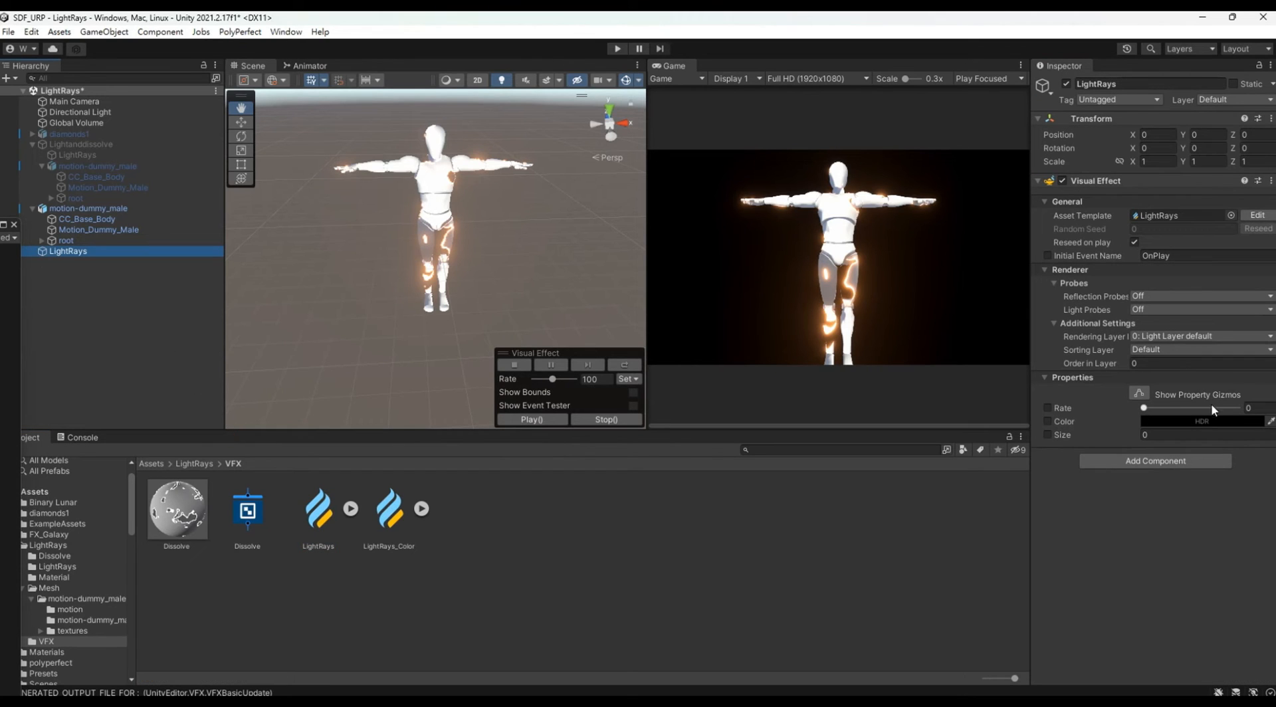
pyautogui.click(1048, 435)
# Step: Set the LightRays effect's Color to orange near RGB 186, 84, 8 with intensity 3, and its Rate to about 0.134
pyautogui.click(1190, 421)
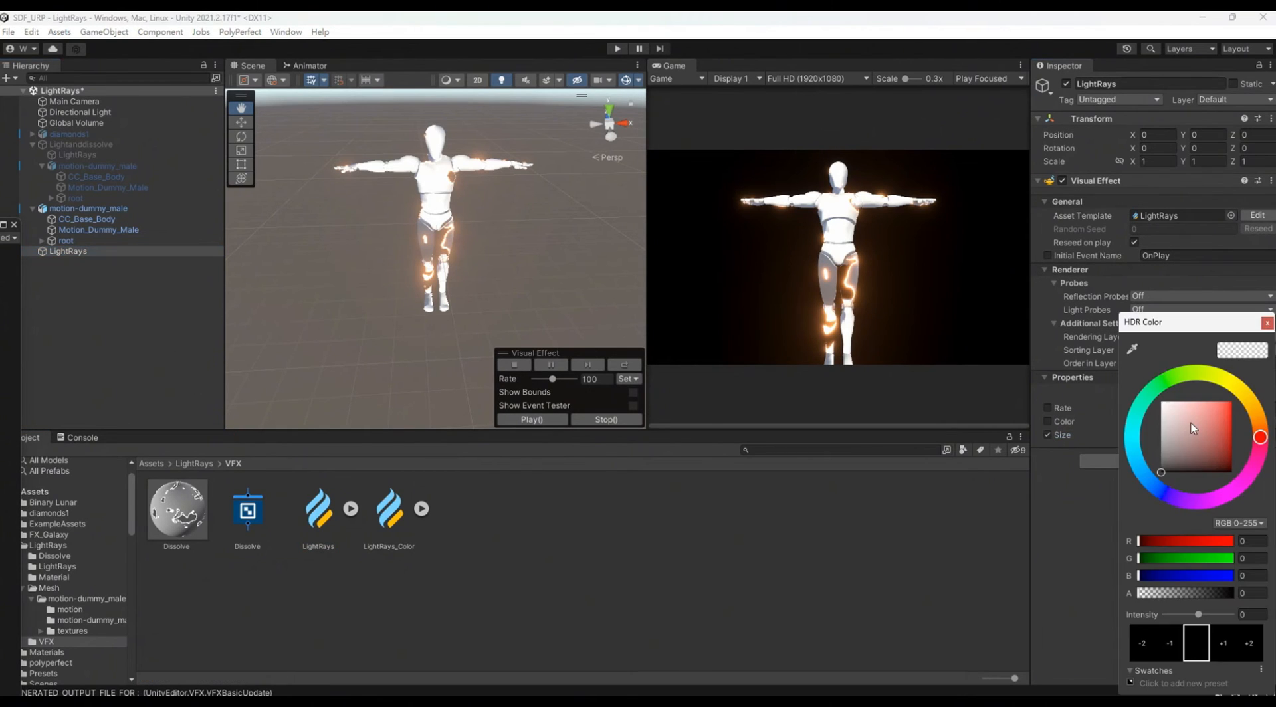
pyautogui.click(1261, 409)
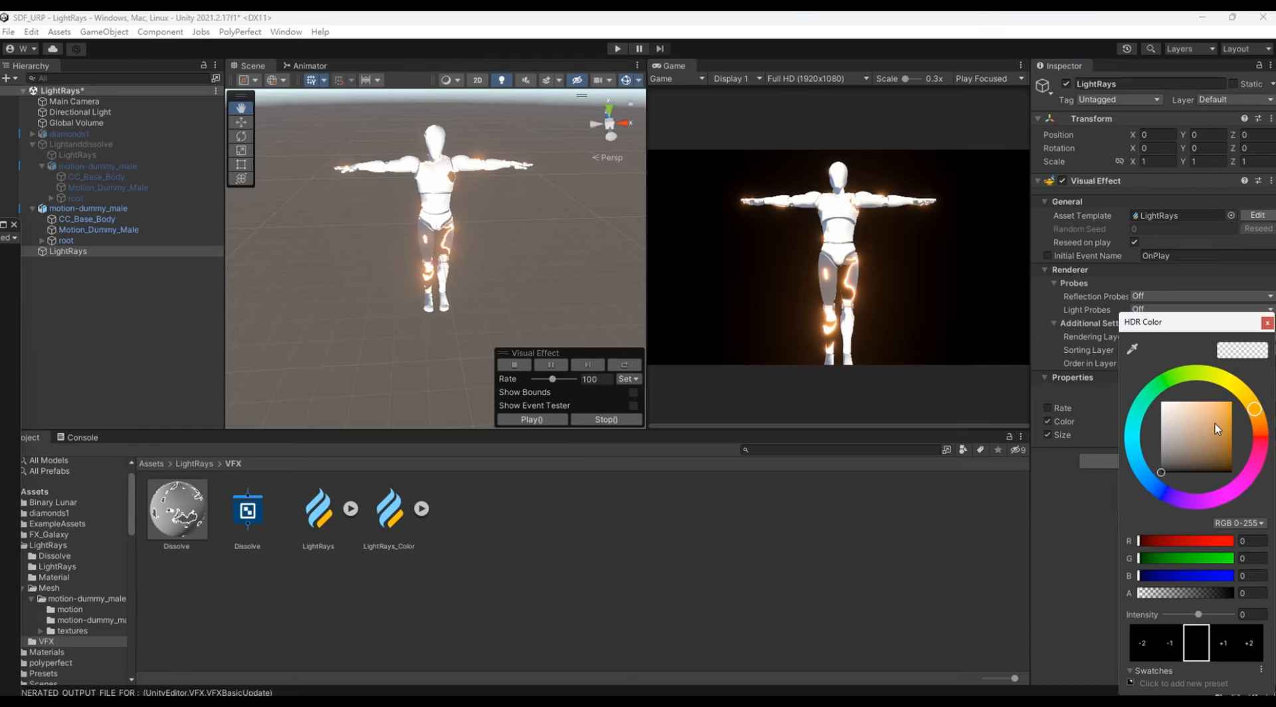
pyautogui.click(1229, 422)
pyautogui.write('3')
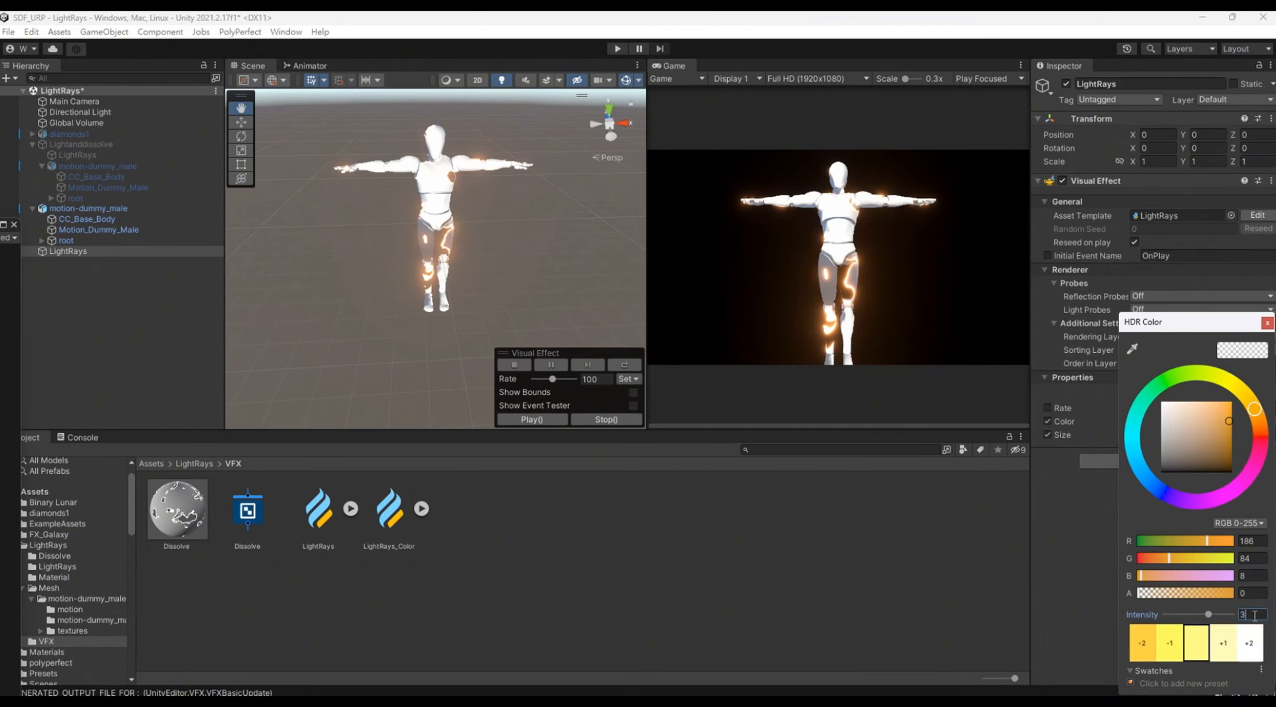
pyautogui.click(1104, 528)
pyautogui.moveTo(1146, 409); pyautogui.dragTo(1157, 408)
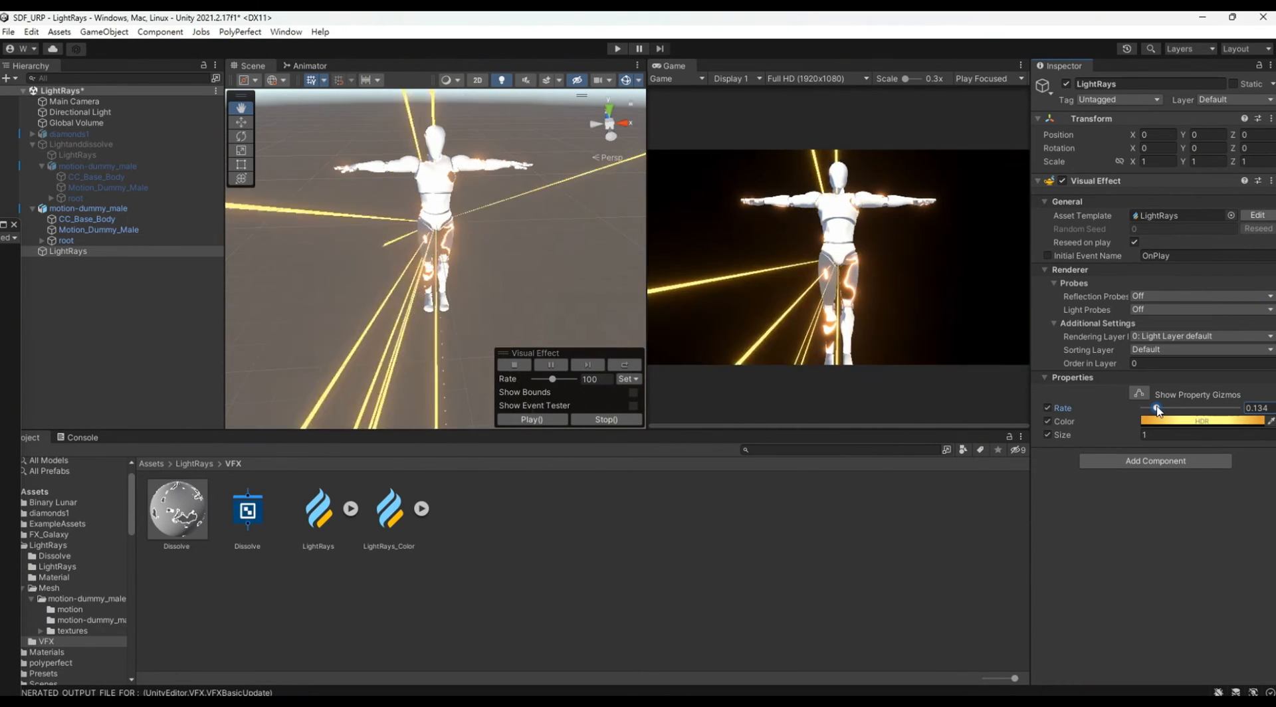
# Step: Lighten the LightRays Color to RGB 229, 127, 51 and set its intensity to 3
pyautogui.click(1183, 421)
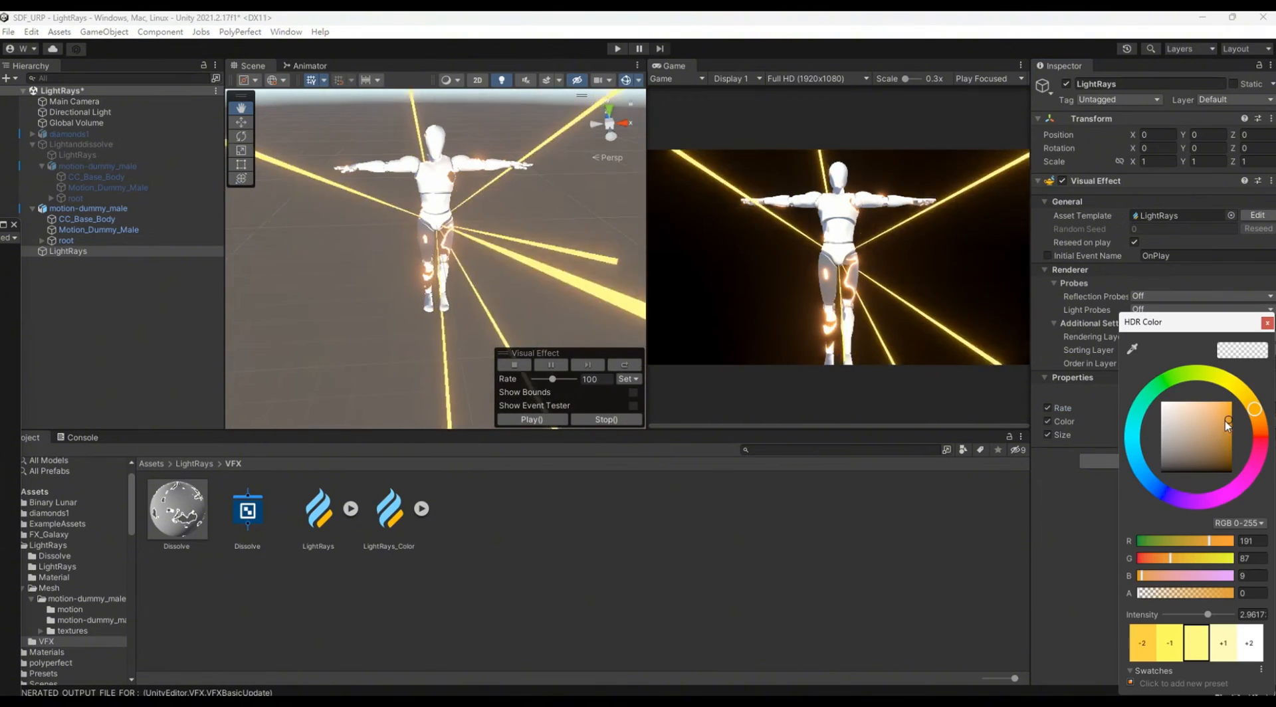
pyautogui.moveTo(1227, 422); pyautogui.dragTo(1216, 408)
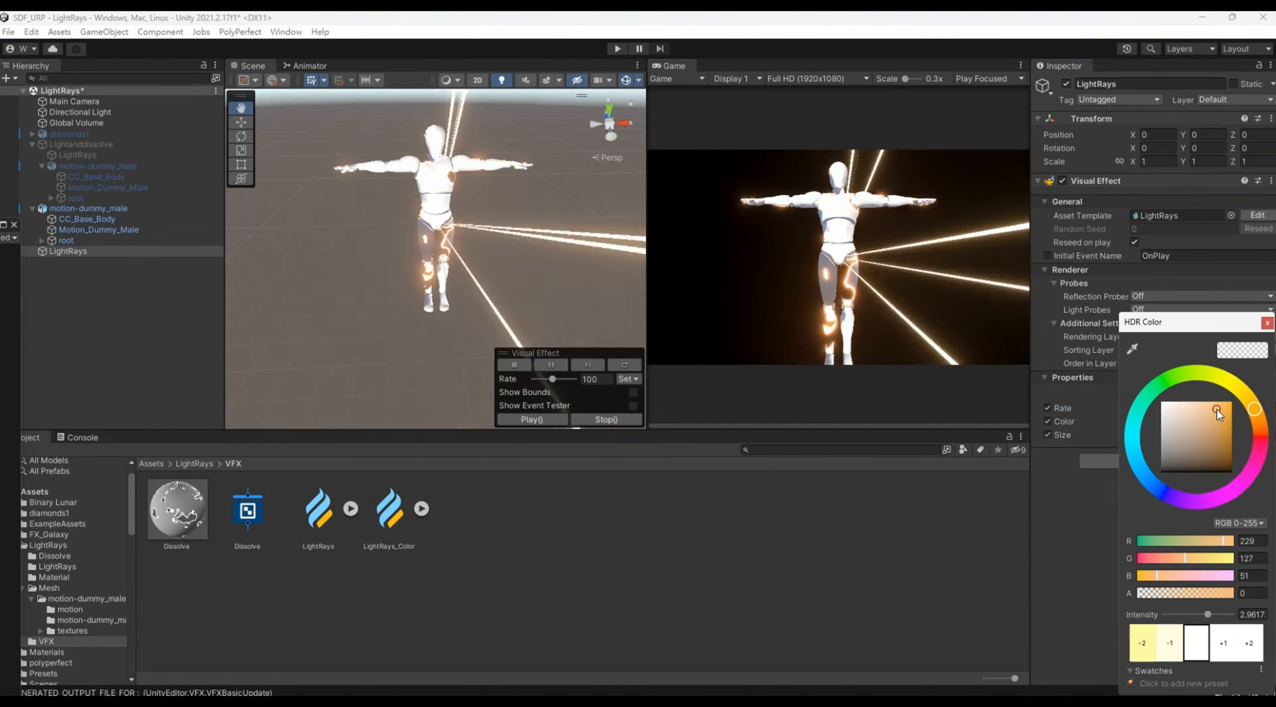
pyautogui.click(1257, 614)
pyautogui.write('3')
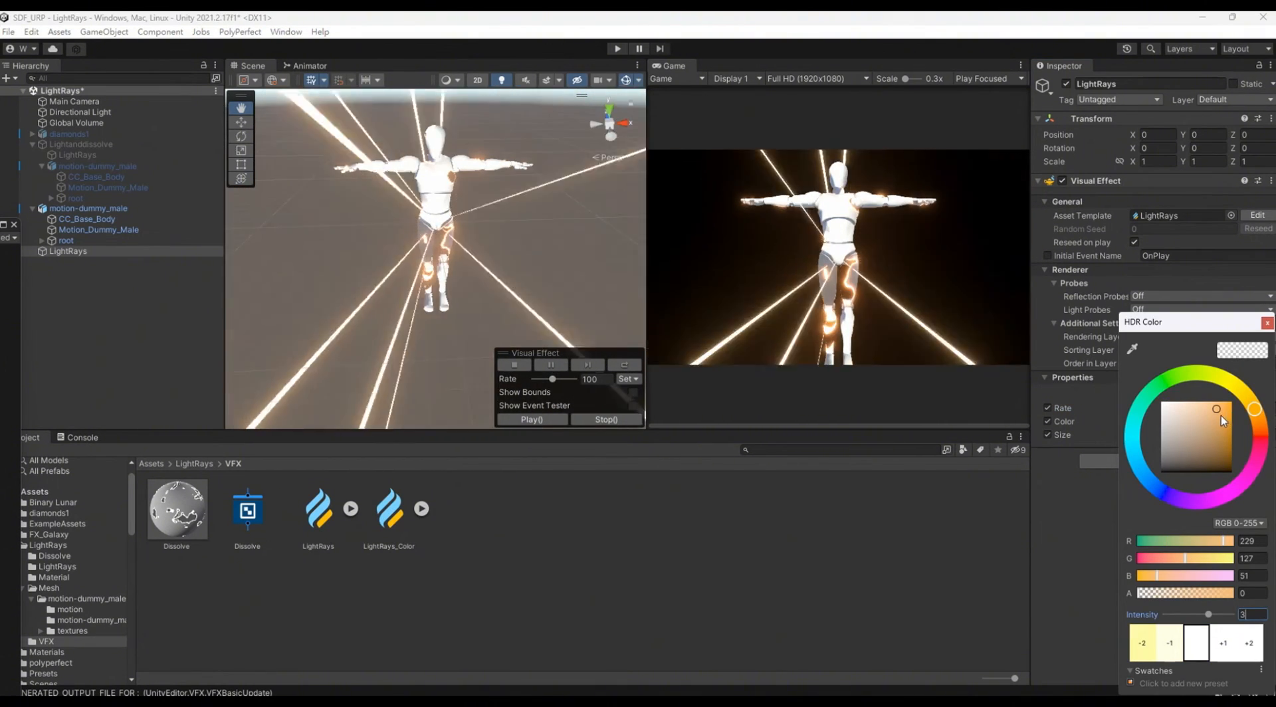
pyautogui.click(1005, 19)
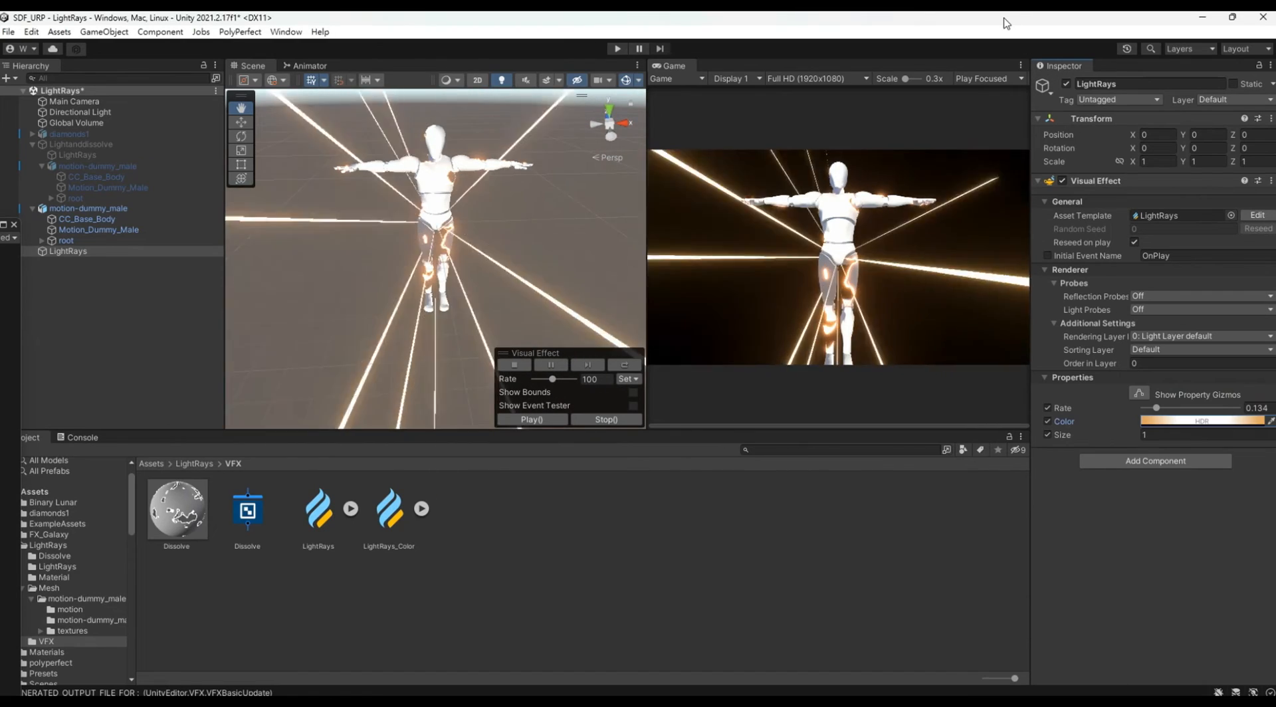
# Step: Set the LightRays object's Y position to 1 and shift its Color to a redder orange, RGB 191, 62, 32
pyautogui.click(1203, 135)
pyautogui.write('1')
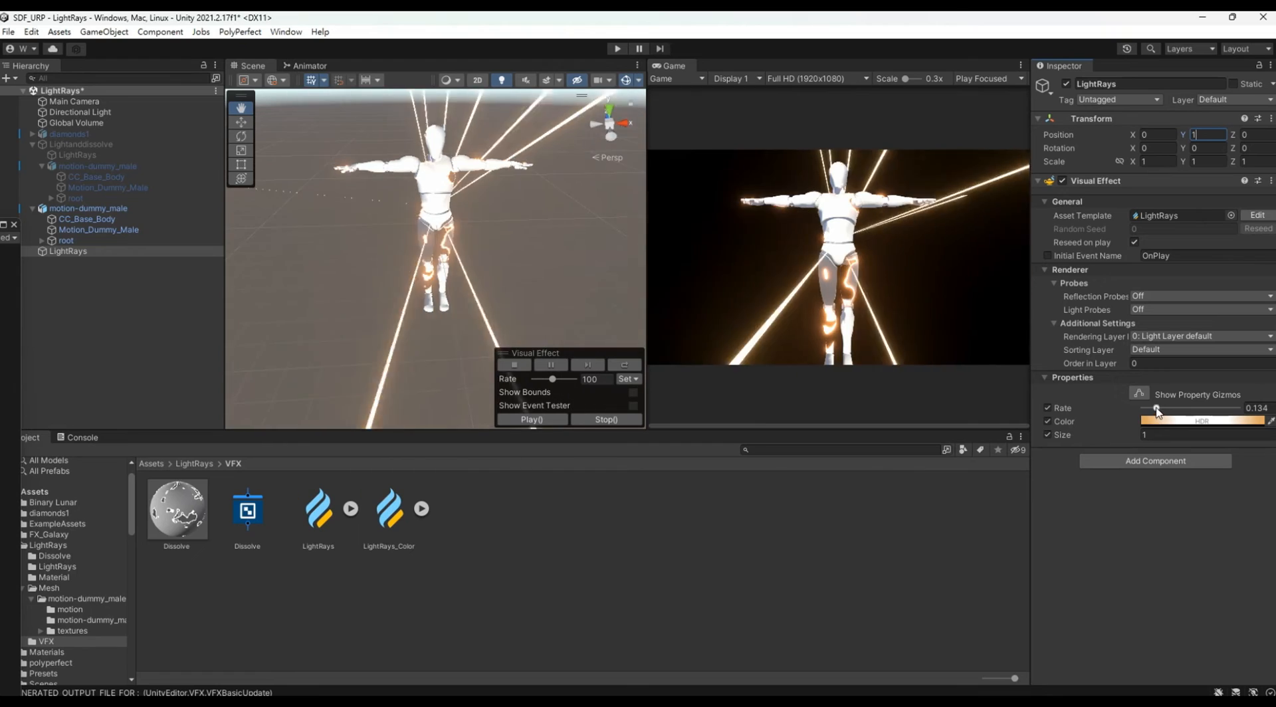
pyautogui.click(1235, 421)
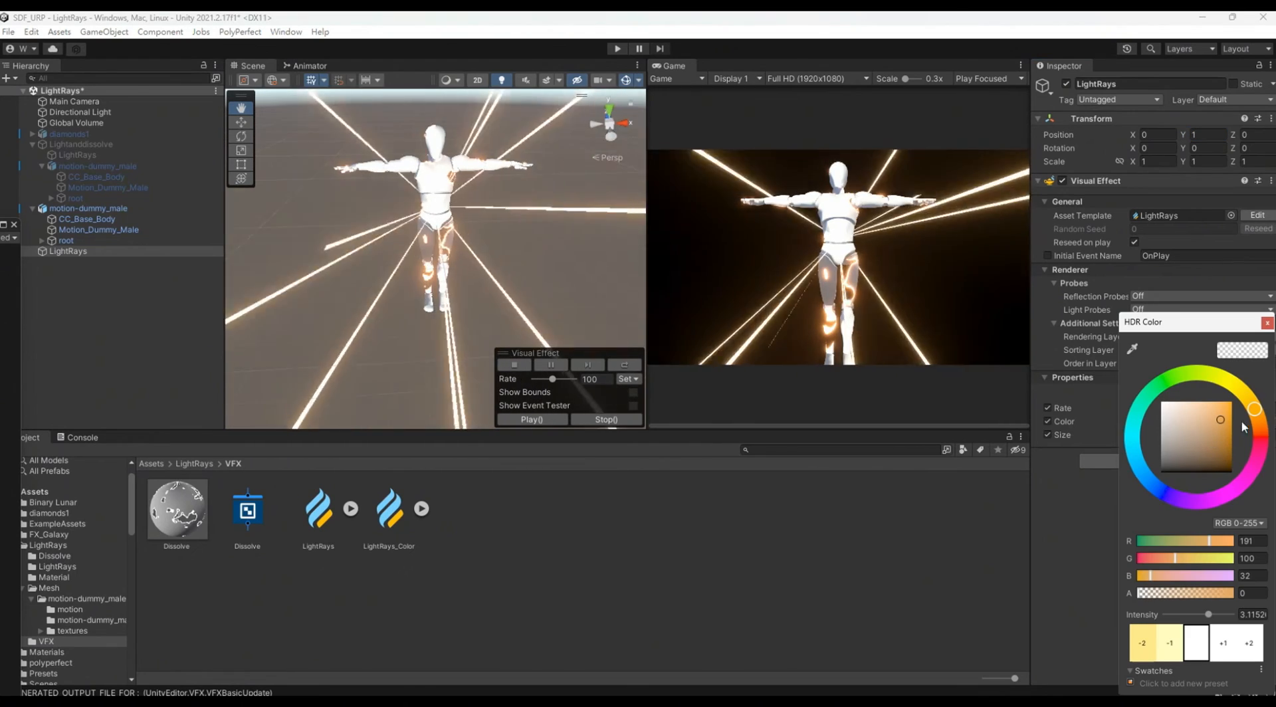
pyautogui.click(1244, 427)
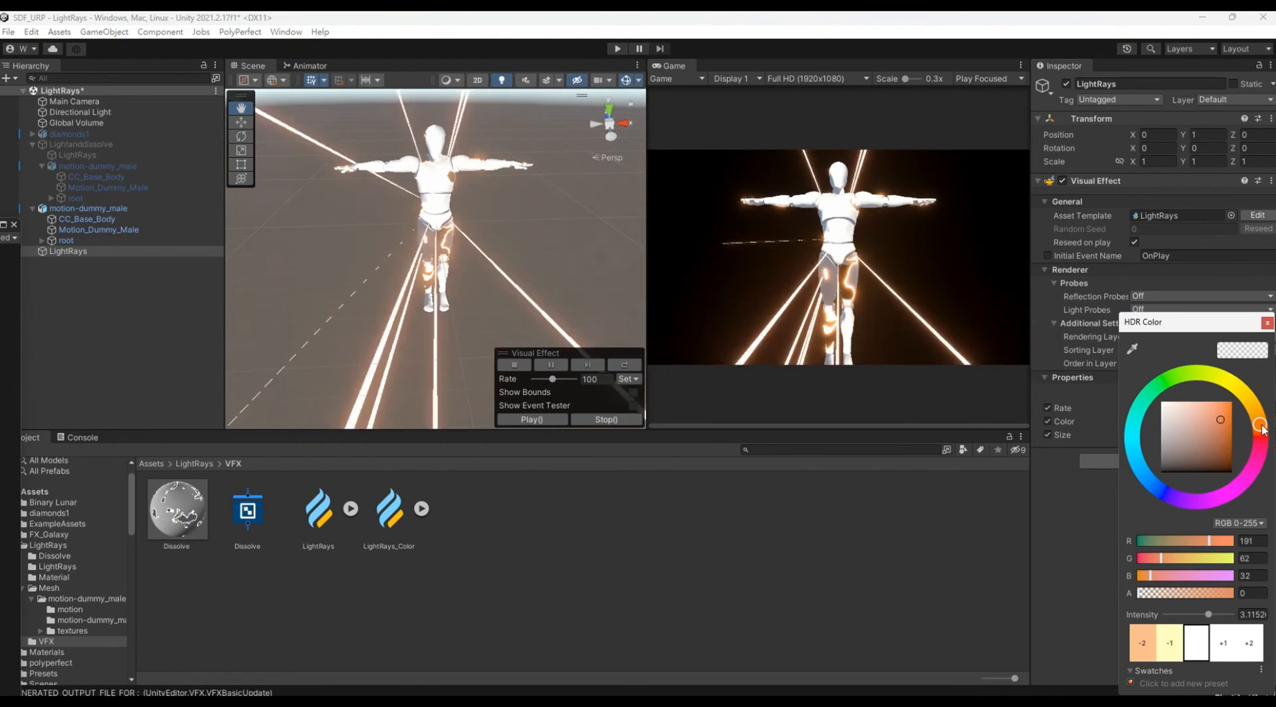
# Step: Raise the LightRays effect's Rate to about 0.163 and deactivate the motion-dummy_male object
pyautogui.click(1023, 26)
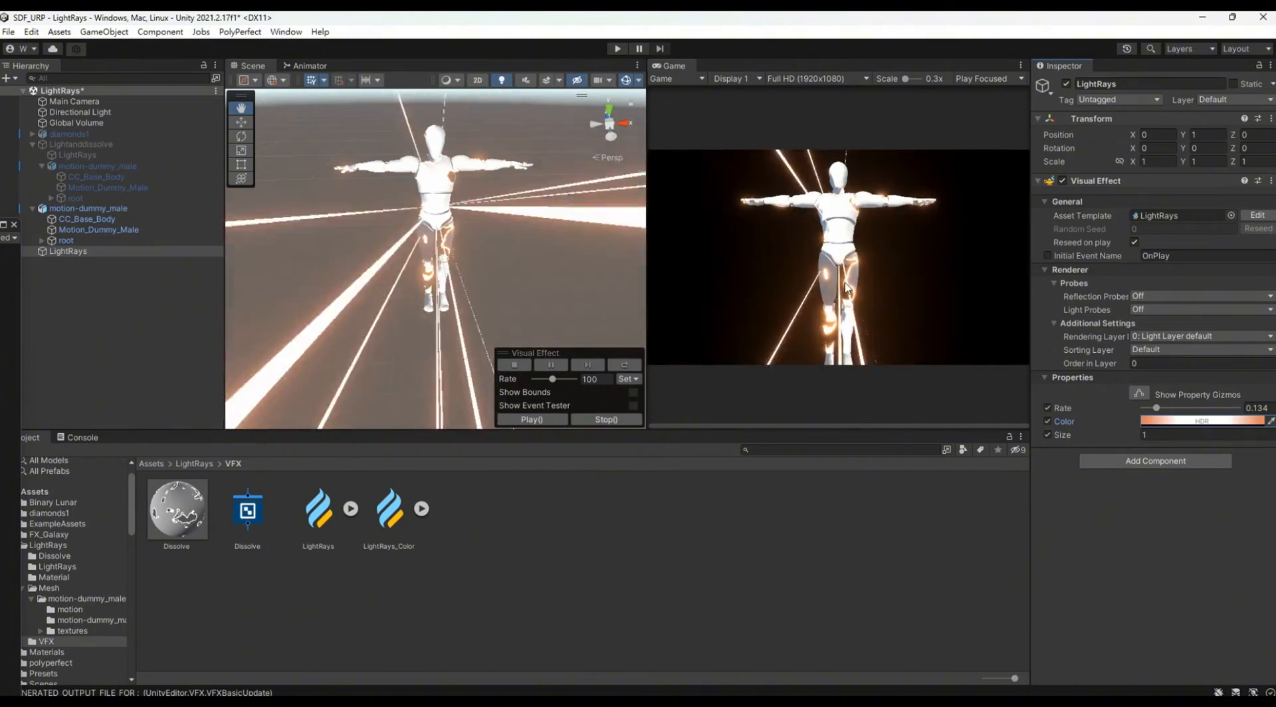
pyautogui.moveTo(1156, 408)
pyautogui.mouseDown()
pyautogui.moveTo(1213, 417)
pyautogui.moveTo(1153, 431)
pyautogui.mouseUp()
pyautogui.click(88, 209)
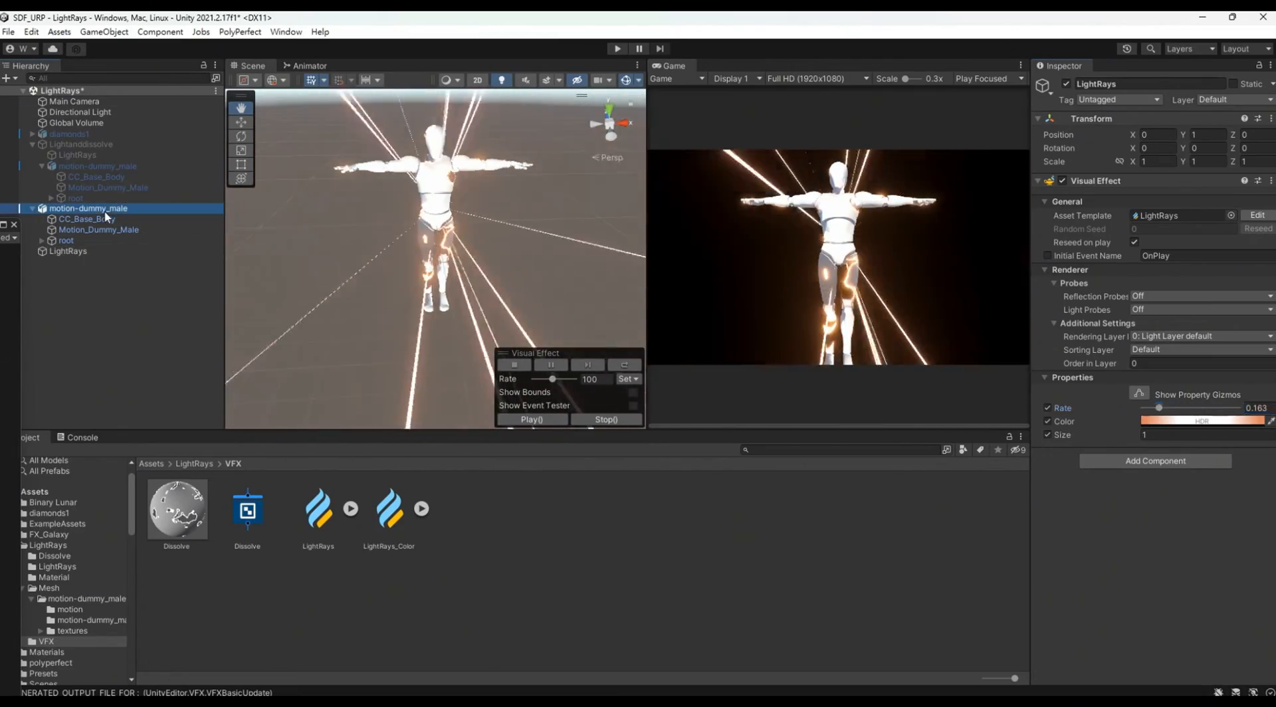
pyautogui.click(1066, 85)
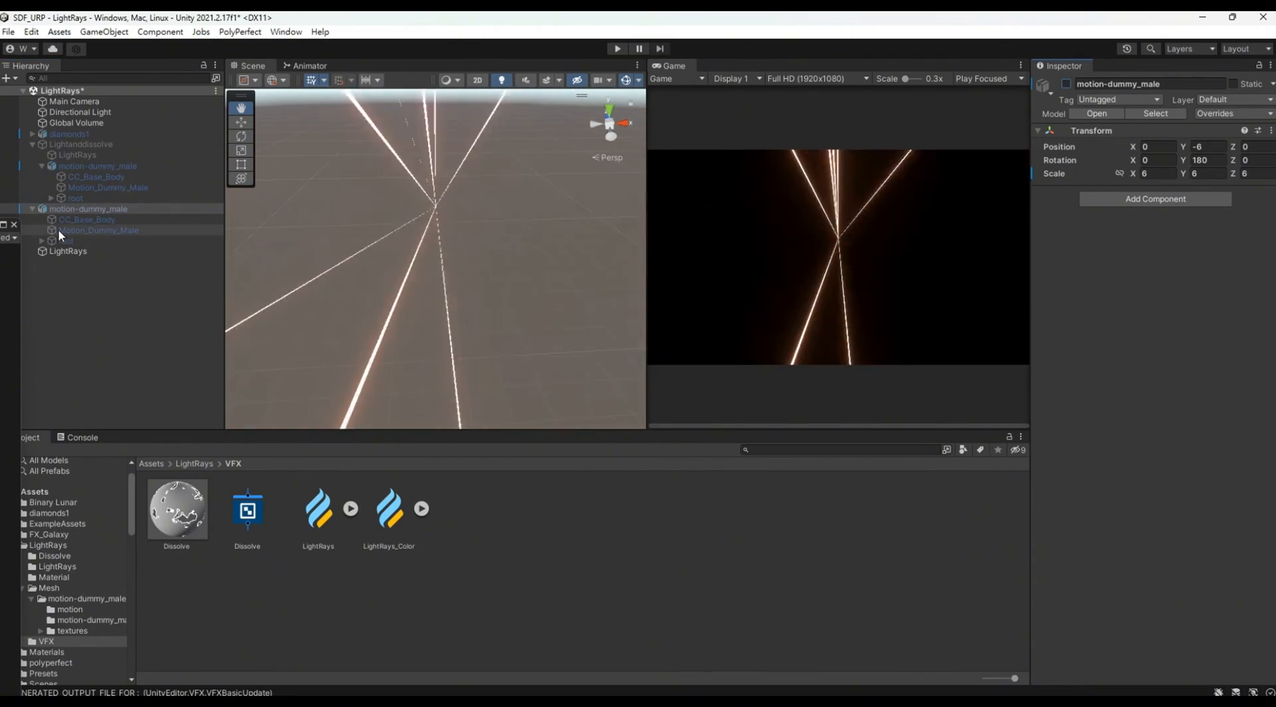
# Step: In the LightRays graph's Initialize Particle context, add a Set Position Random (Per-component) block with A 1, 2, 1 and B -1, -2, -1
pyautogui.click(68, 252)
pyautogui.click(1257, 216)
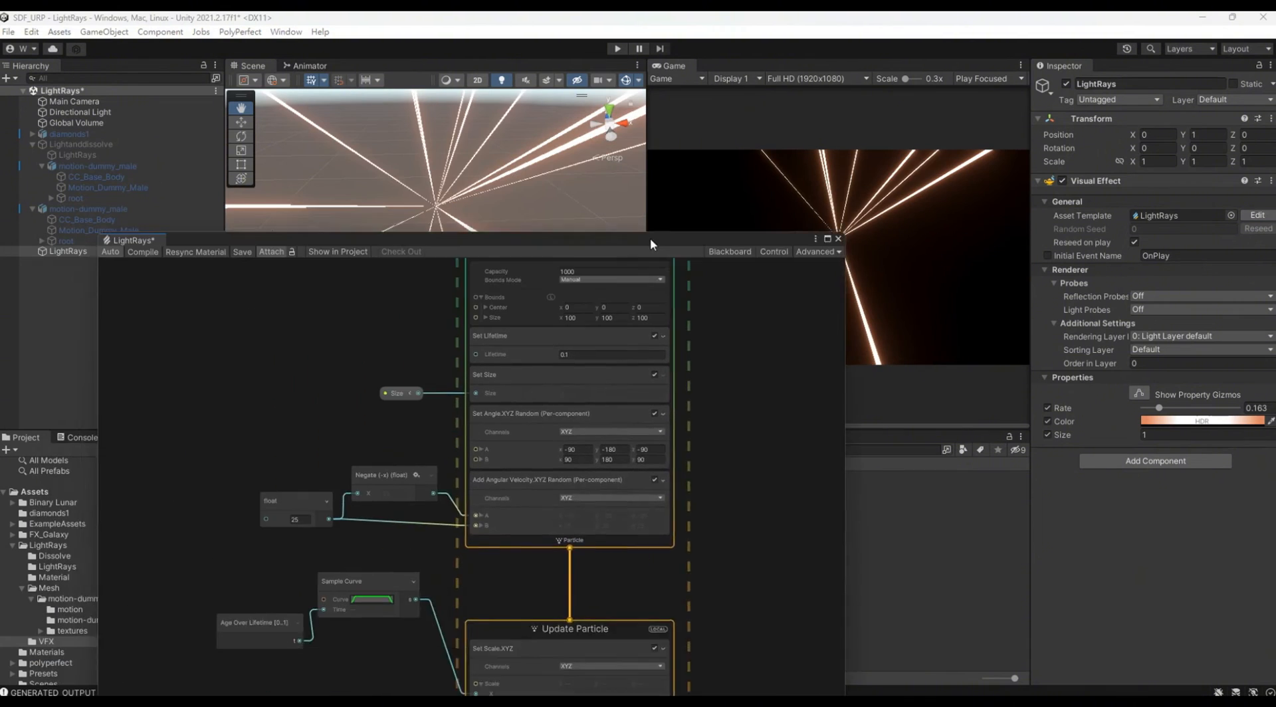
pyautogui.moveTo(649, 238); pyautogui.dragTo(583, 151)
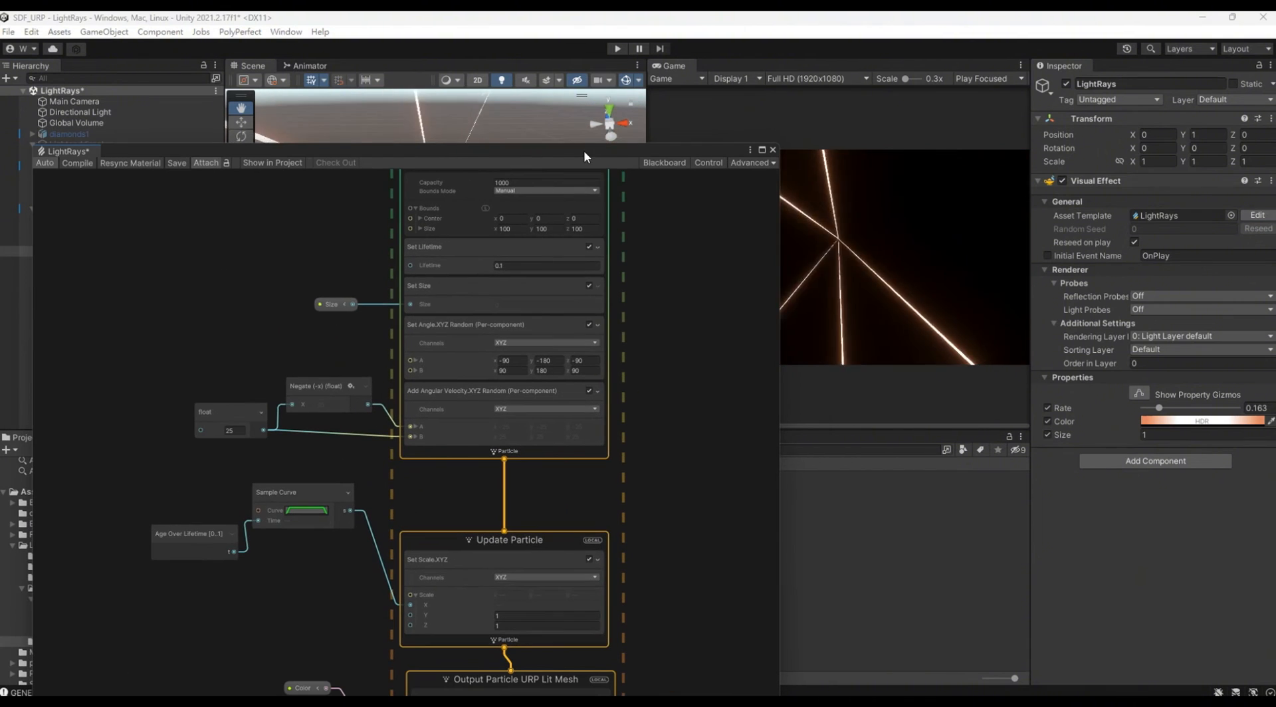
pyautogui.moveTo(641, 234); pyautogui.dragTo(651, 298, button='middle')
pyautogui.scroll(2, 541, 525)
pyautogui.rightClick(543, 496)
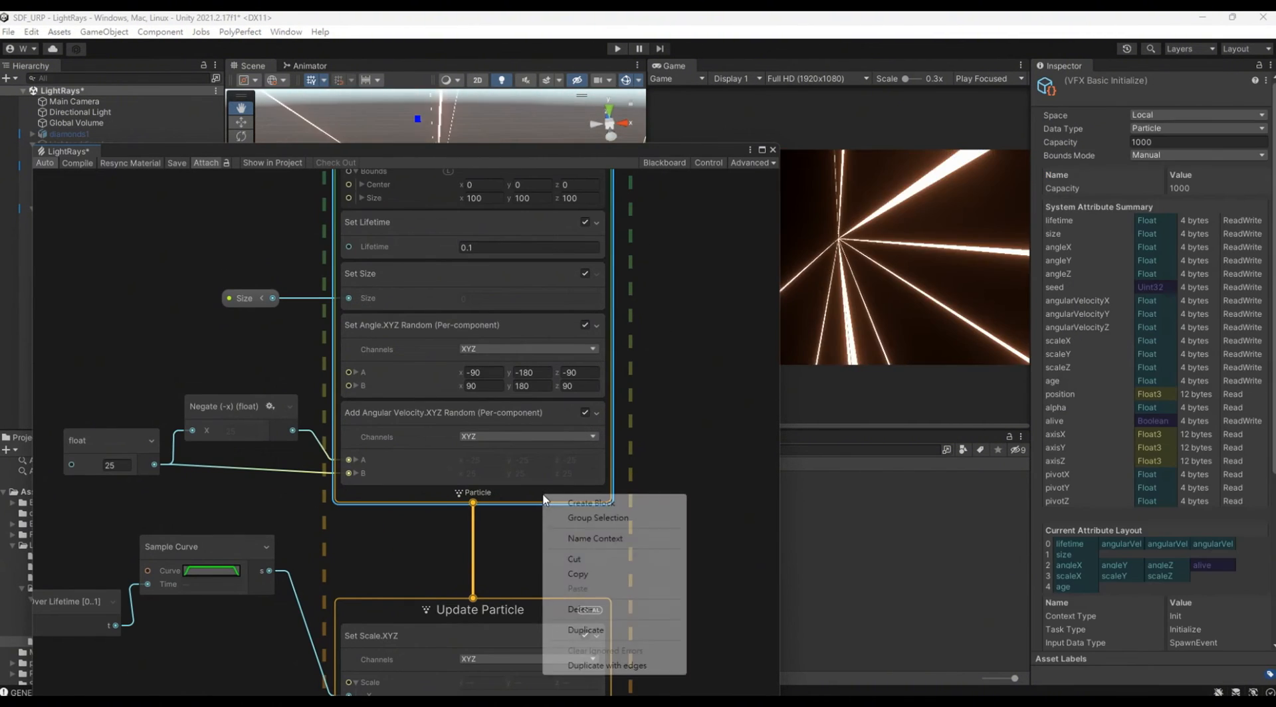
pyautogui.click(594, 505)
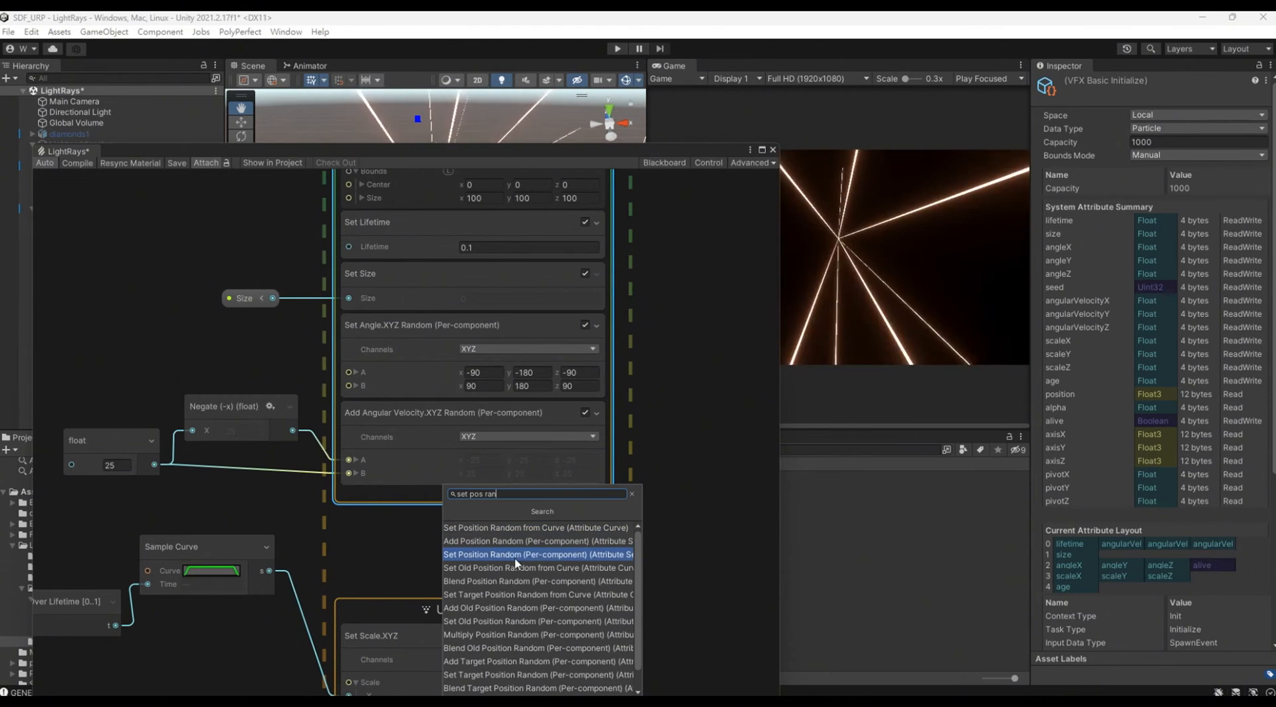
pyautogui.click(534, 559)
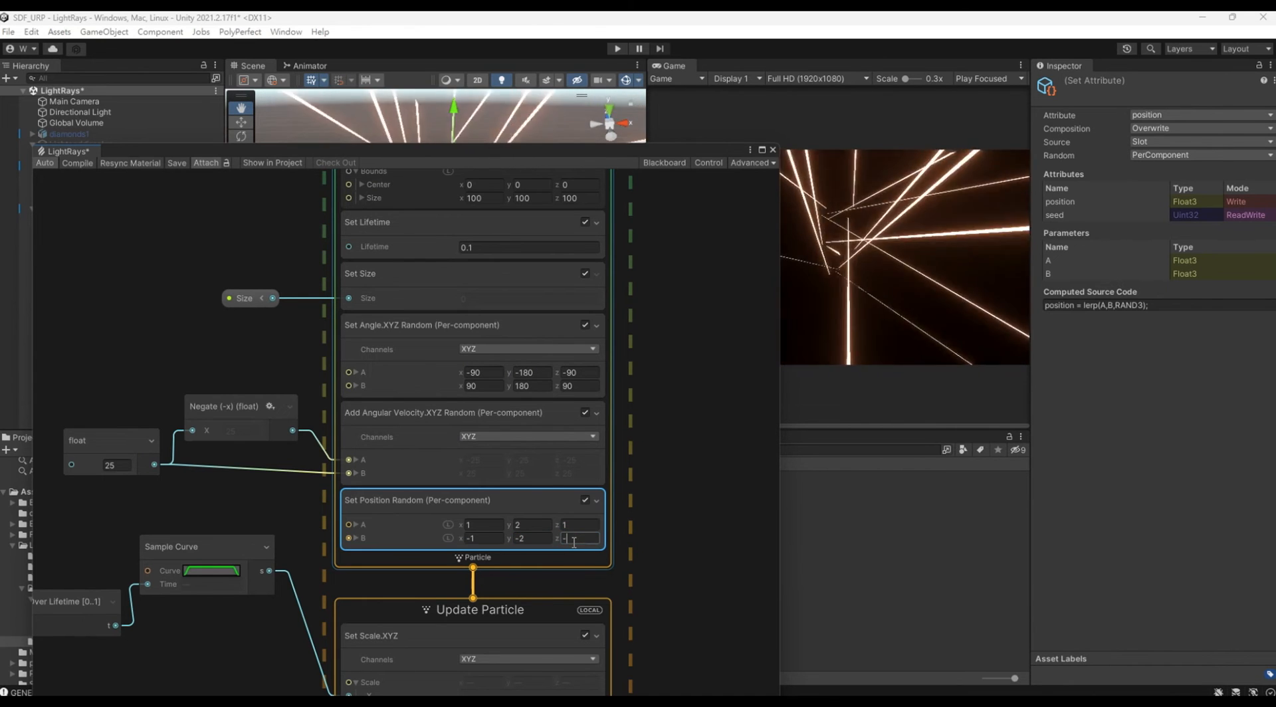
# Step: Reactivate motion-dummy_male and set the random position block's Y values to 1.5 for A and -1.5 for B
pyautogui.moveTo(667, 157); pyautogui.dragTo(17, 213)
pyautogui.doubleClick(74, 210)
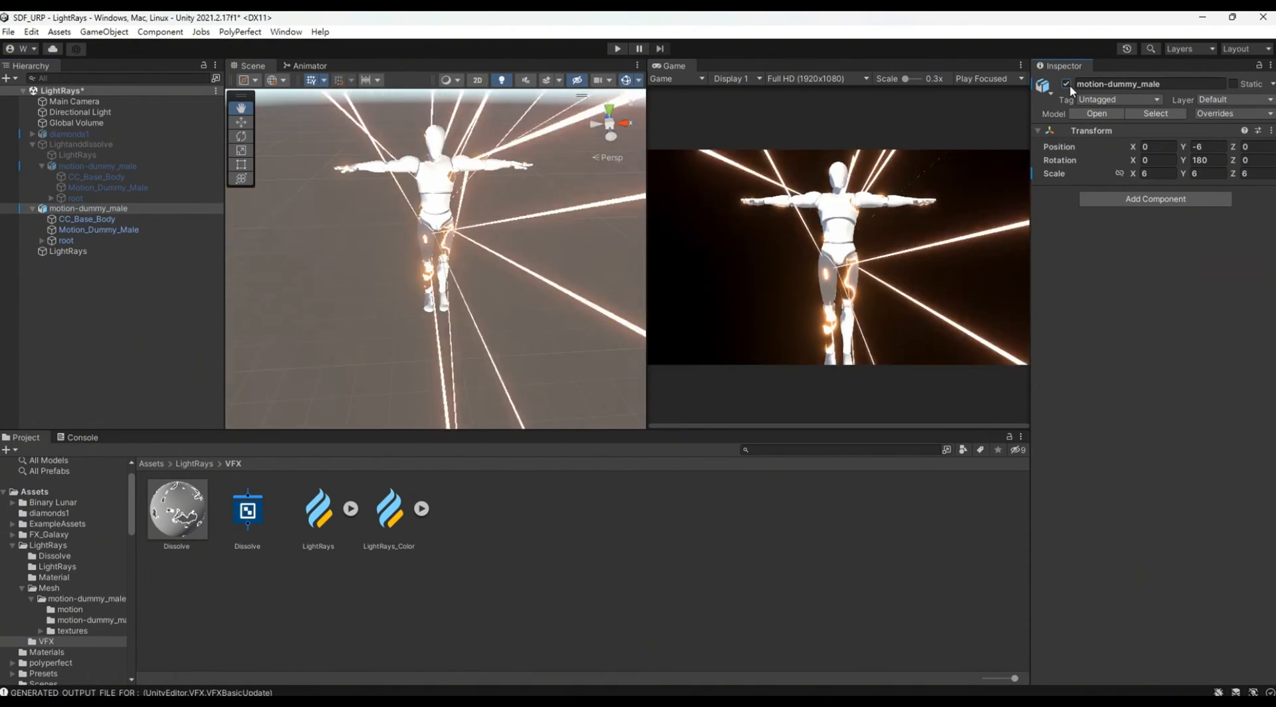
pyautogui.hotkey('alt', 'Tab')
pyautogui.moveTo(7, 224); pyautogui.dragTo(392, 145)
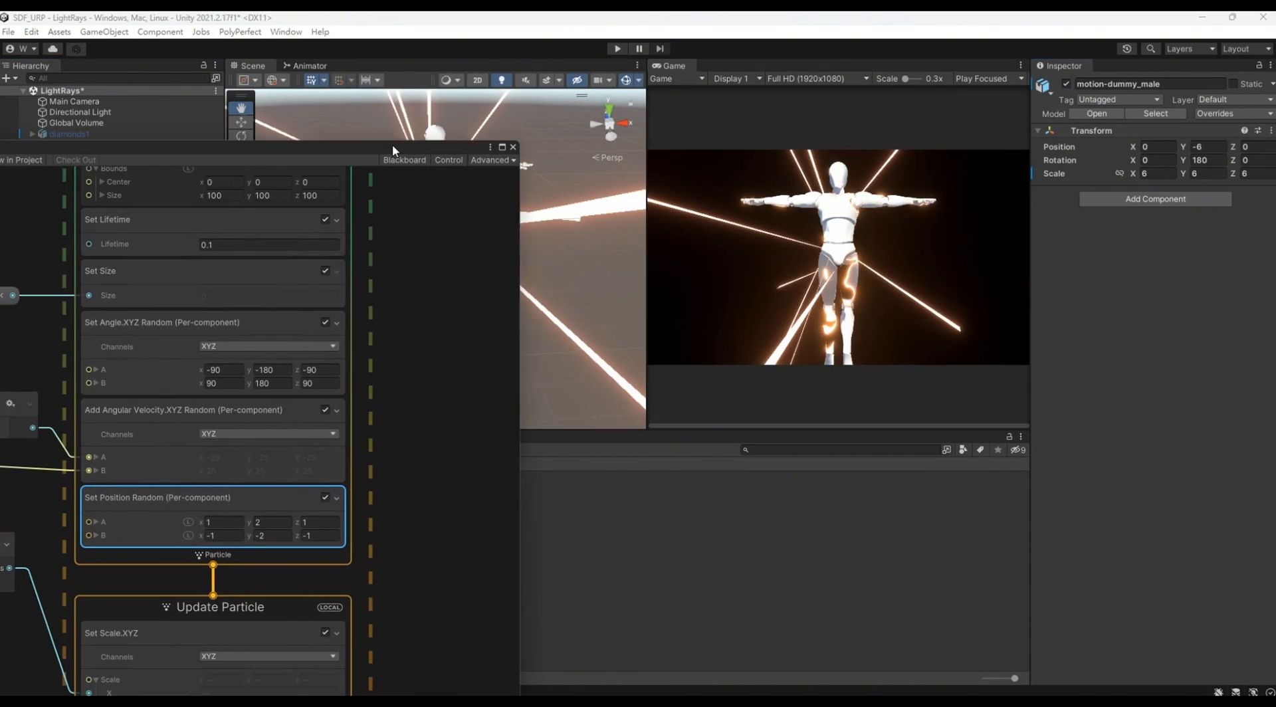
pyautogui.click(262, 522)
pyautogui.write('1.5')
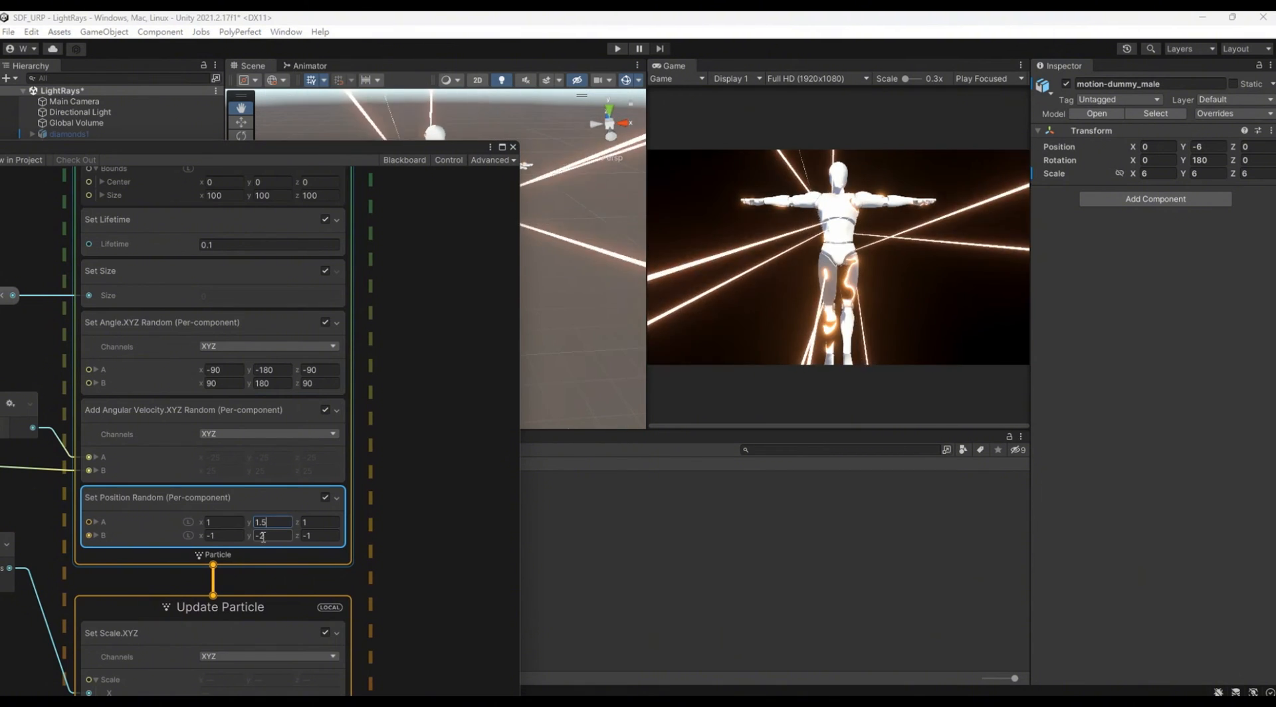
pyautogui.click(282, 538)
pyautogui.write('-1.5')
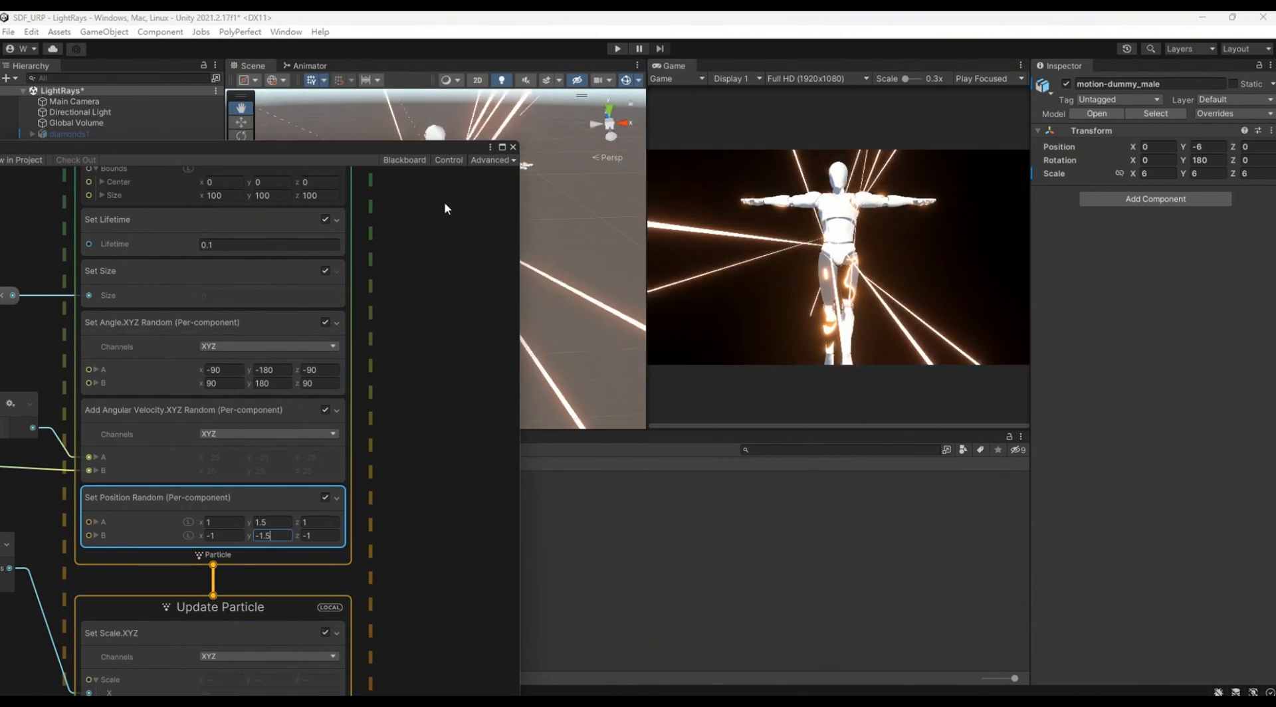
pyautogui.moveTo(423, 150); pyautogui.dragTo(0, 220)
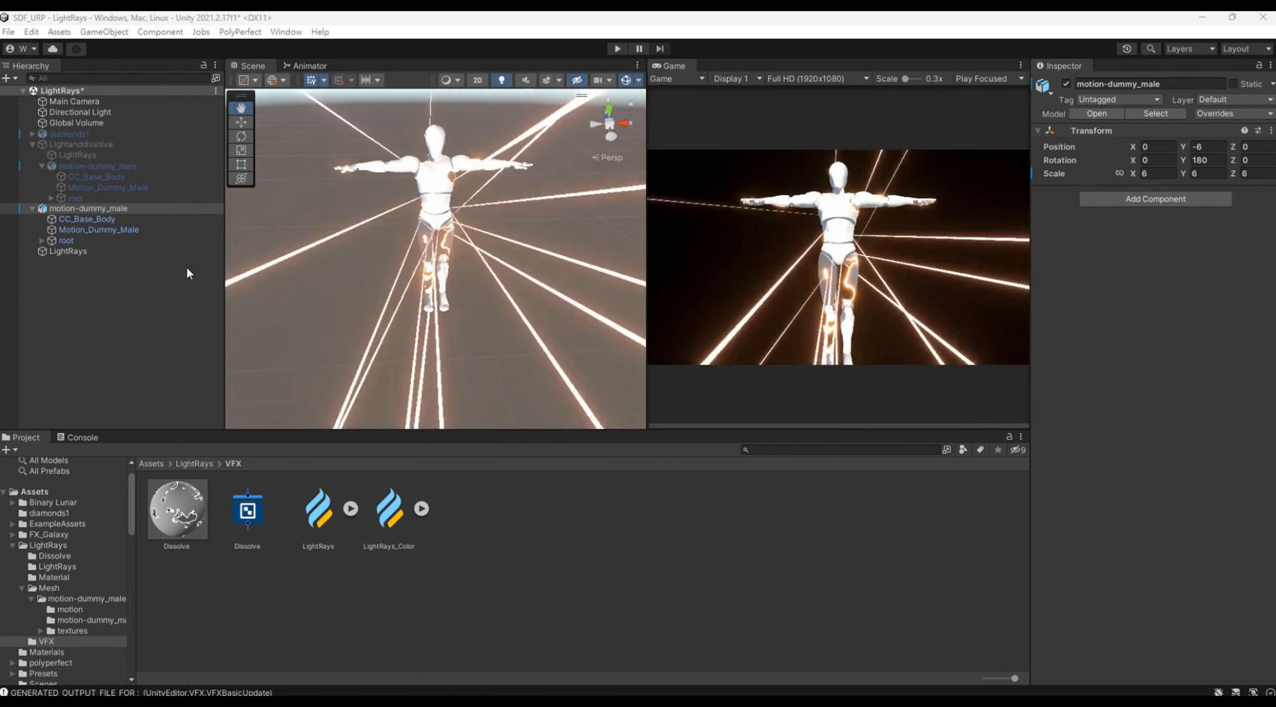
# Step: Lower the DissolveAmount of Motion_Dummy_Male's Dissolve material to about 0.151
pyautogui.click(133, 229)
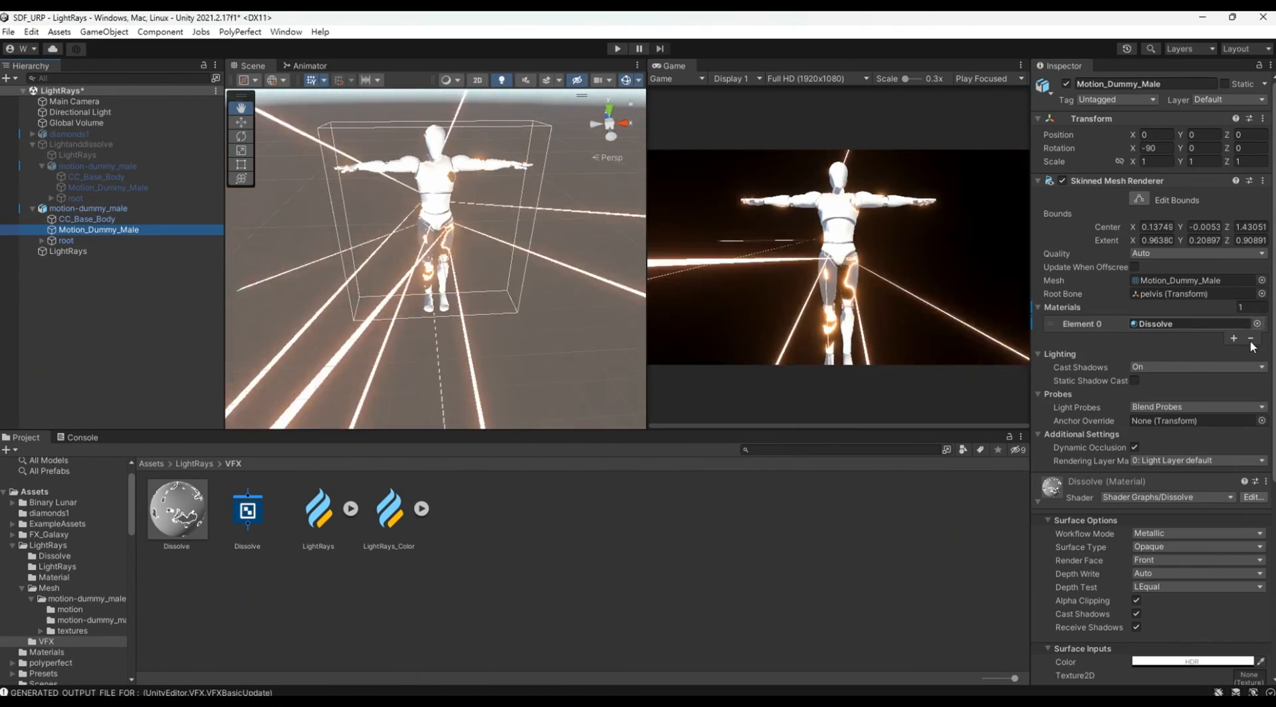
pyautogui.scroll(-10, 1207, 430)
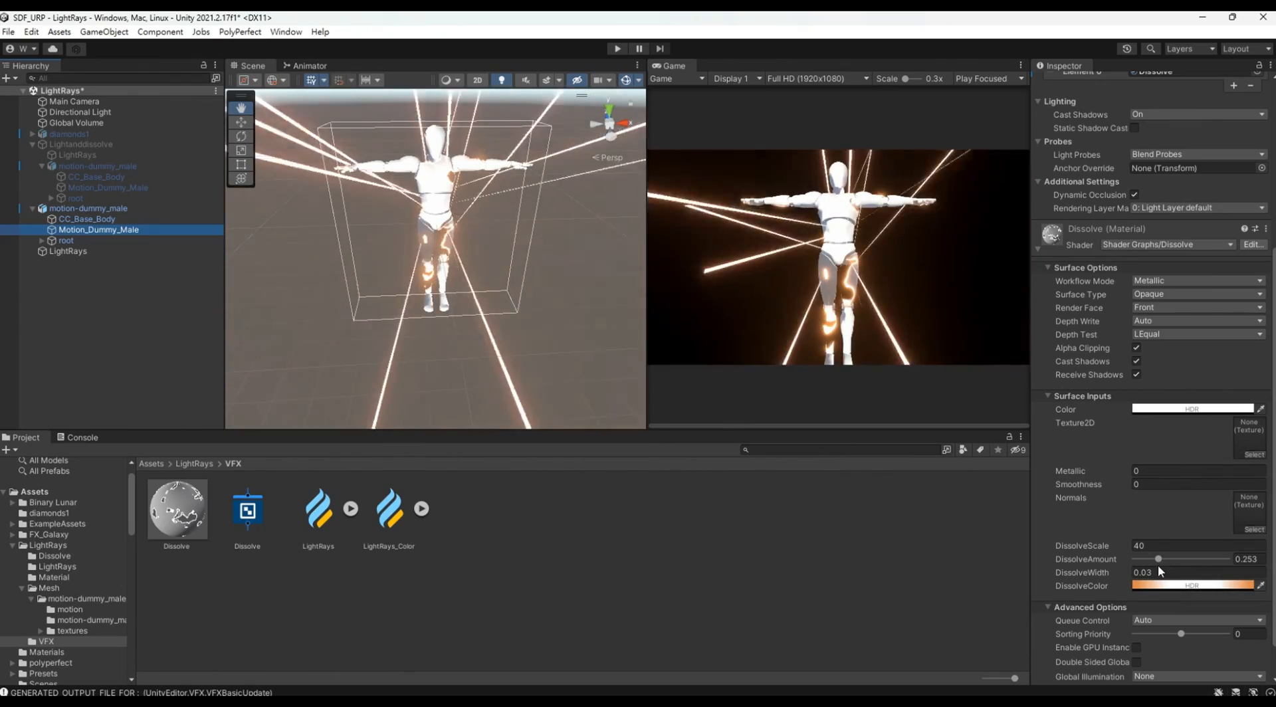
pyautogui.moveTo(1158, 559)
pyautogui.mouseDown()
pyautogui.moveTo(1138, 560)
pyautogui.moveTo(1219, 559)
pyautogui.moveTo(1110, 559)
pyautogui.moveTo(1149, 560)
pyautogui.mouseUp()
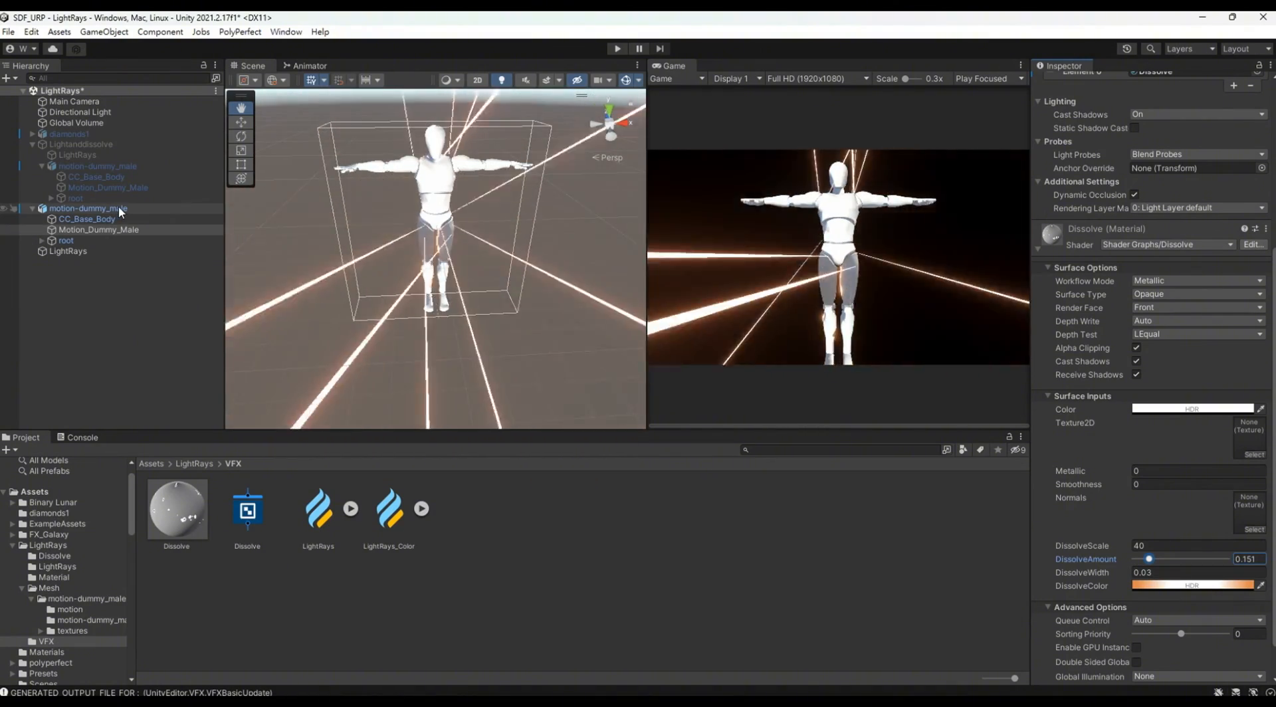
# Step: Delete the top-level motion-dummy_male and LightRays objects, and activate the prepared Lightanddissolve object
pyautogui.click(121, 210)
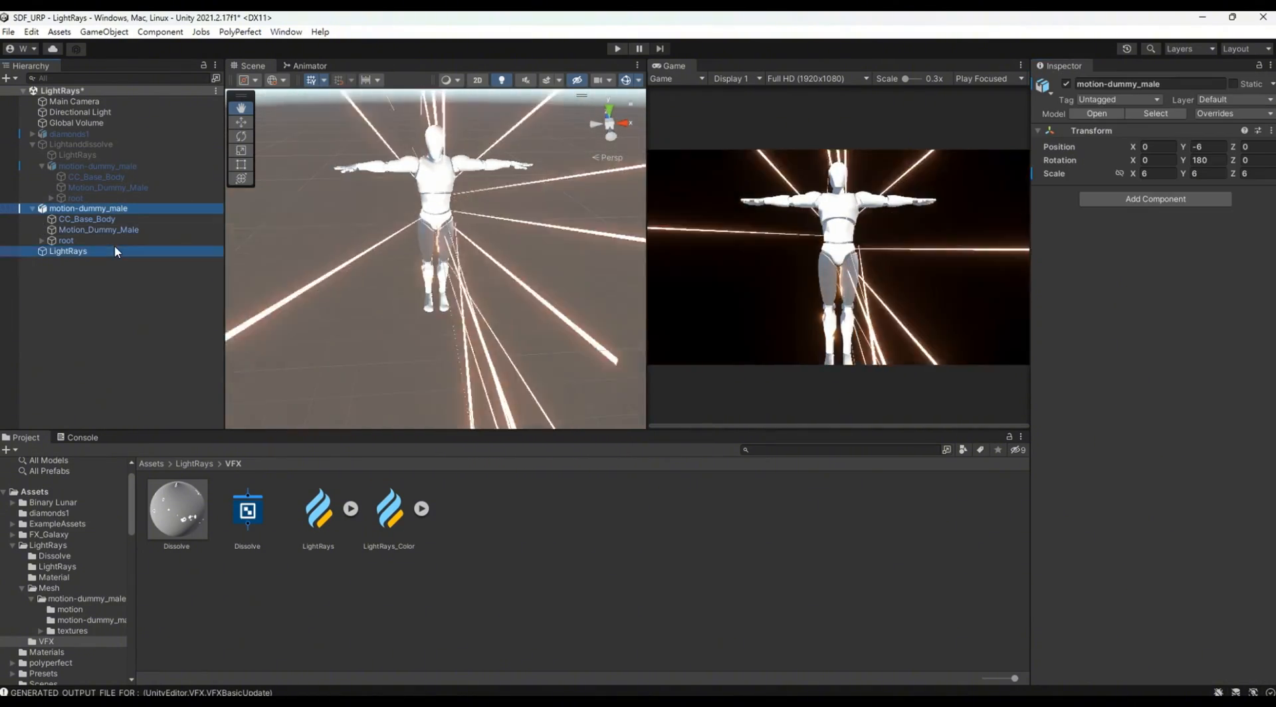
pyautogui.keyDown('ctrl'); pyautogui.click(114, 249); pyautogui.keyUp('ctrl')
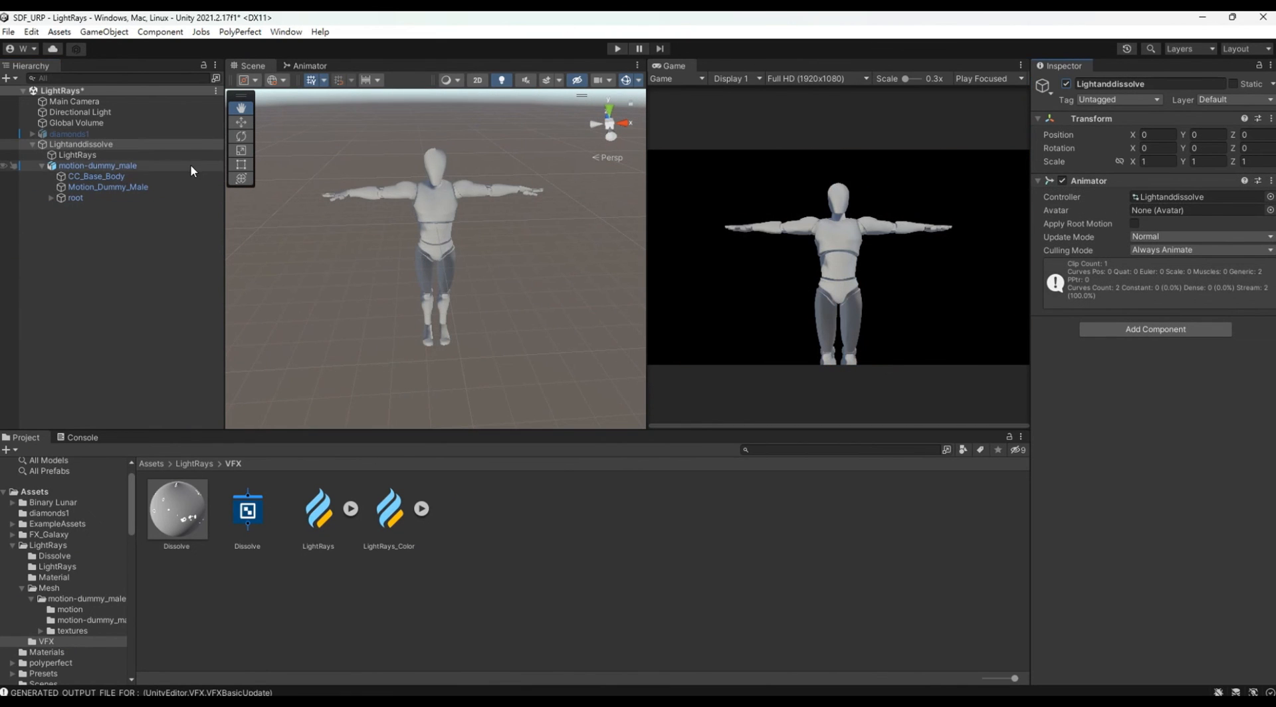
pyautogui.click(198, 143)
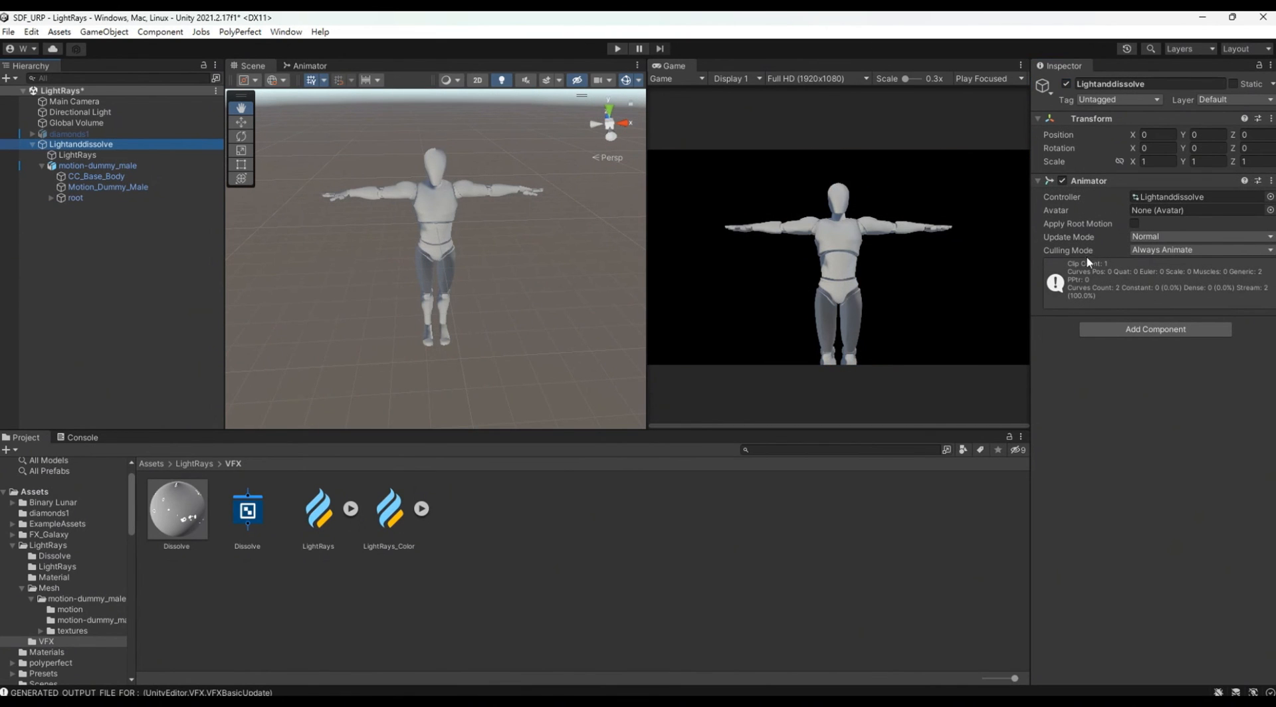
# Step: Scrub through the dissolveandlight animation to examine how the LightRays Rate and the dummy's DissolveAmount change over time
pyautogui.moveTo(0, 406); pyautogui.dragTo(860, 481)
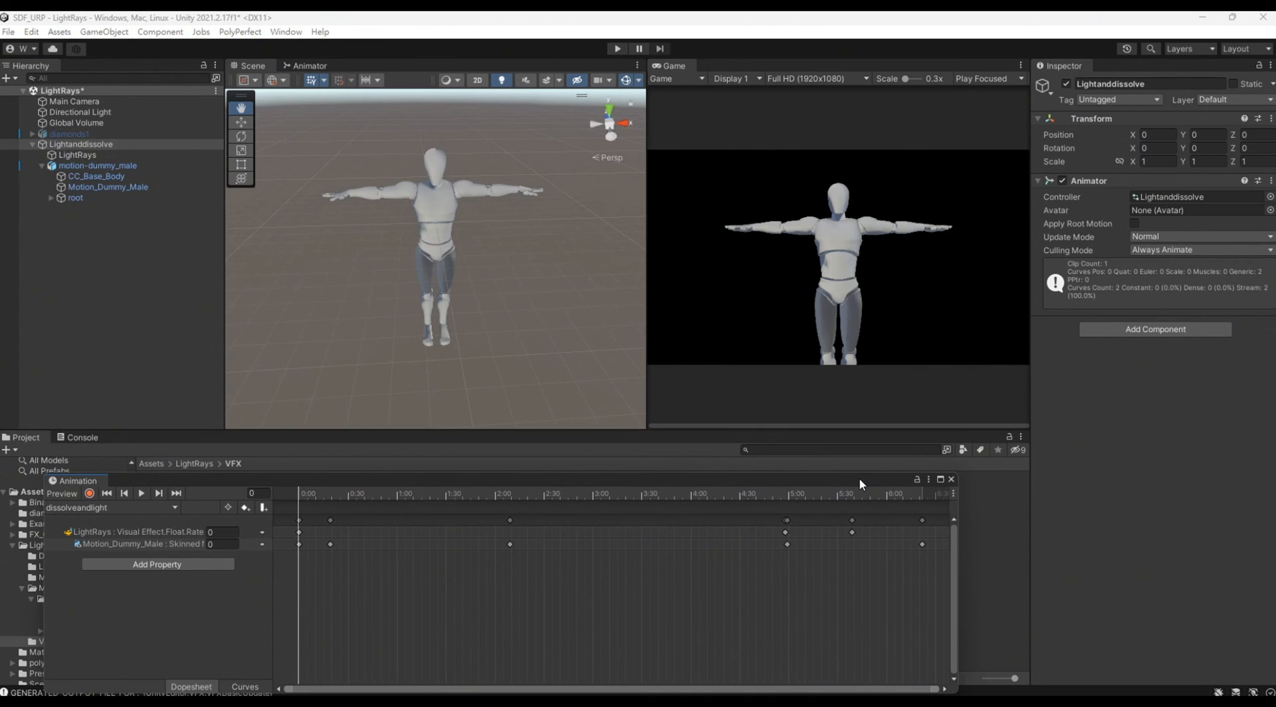
pyautogui.click(122, 153)
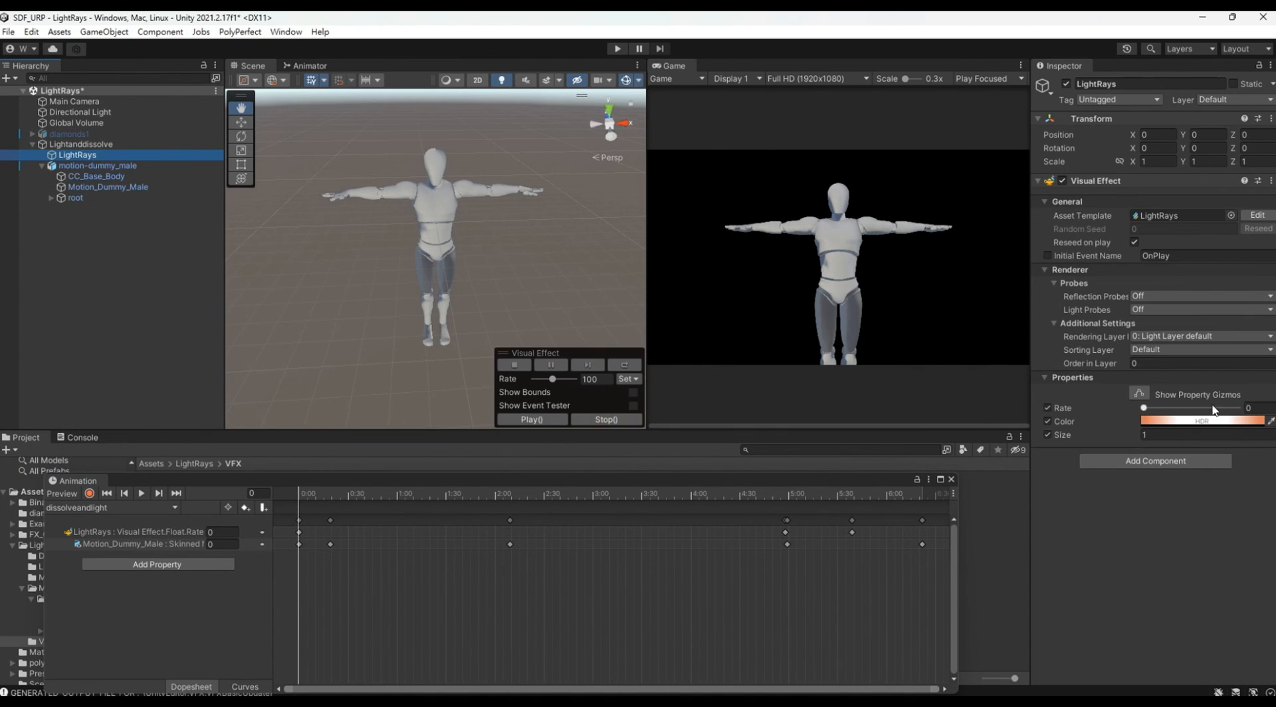
pyautogui.moveTo(324, 499); pyautogui.dragTo(537, 492)
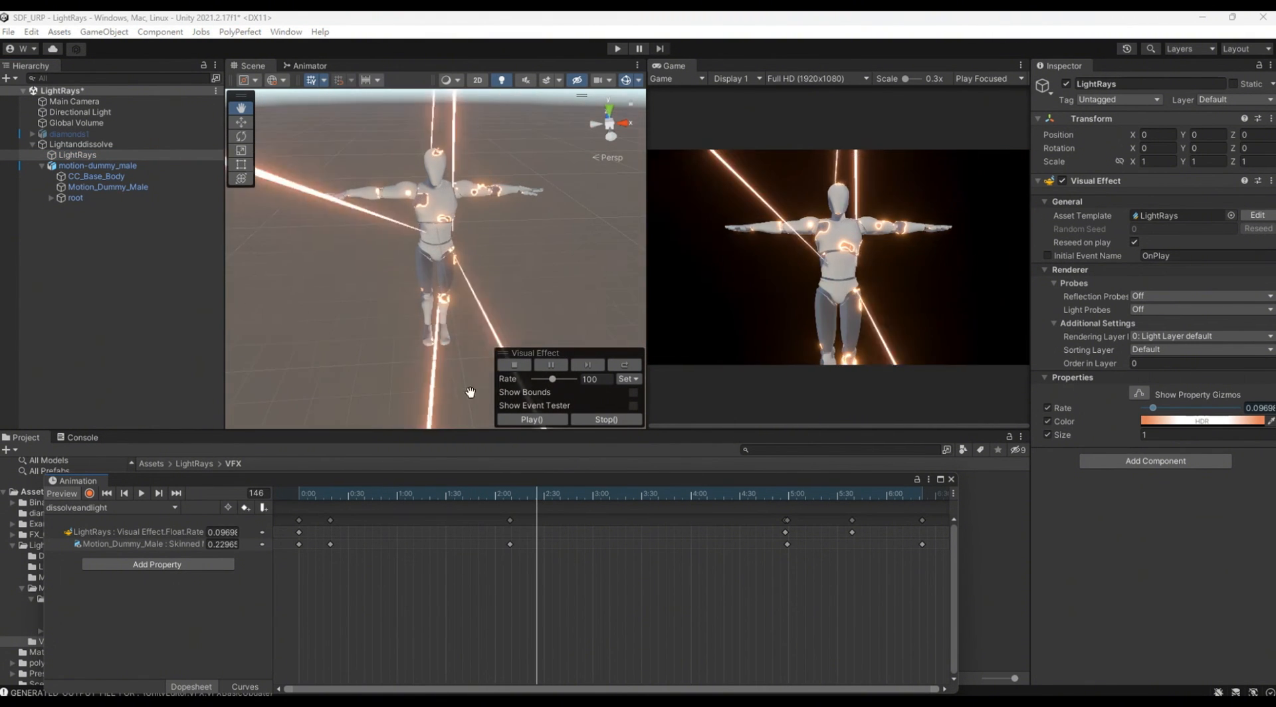
pyautogui.click(153, 186)
pyautogui.scroll(-5, 1210, 436)
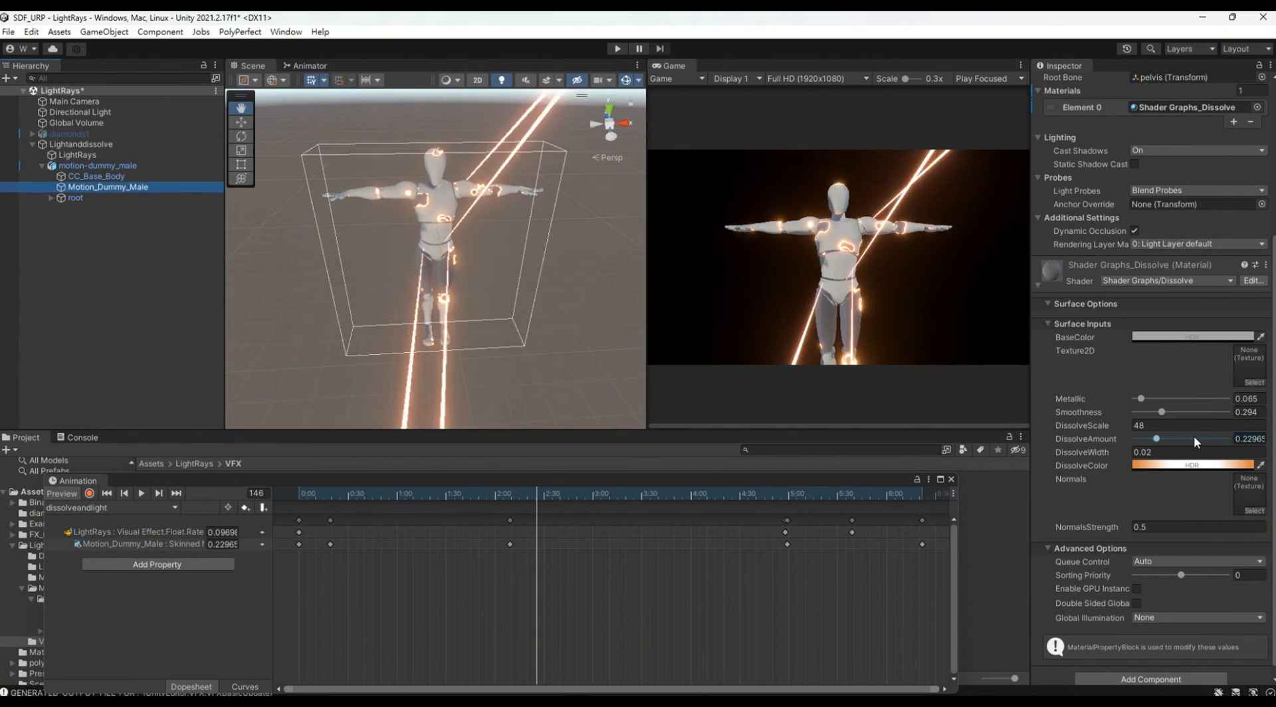
pyautogui.moveTo(607, 495); pyautogui.dragTo(854, 520)
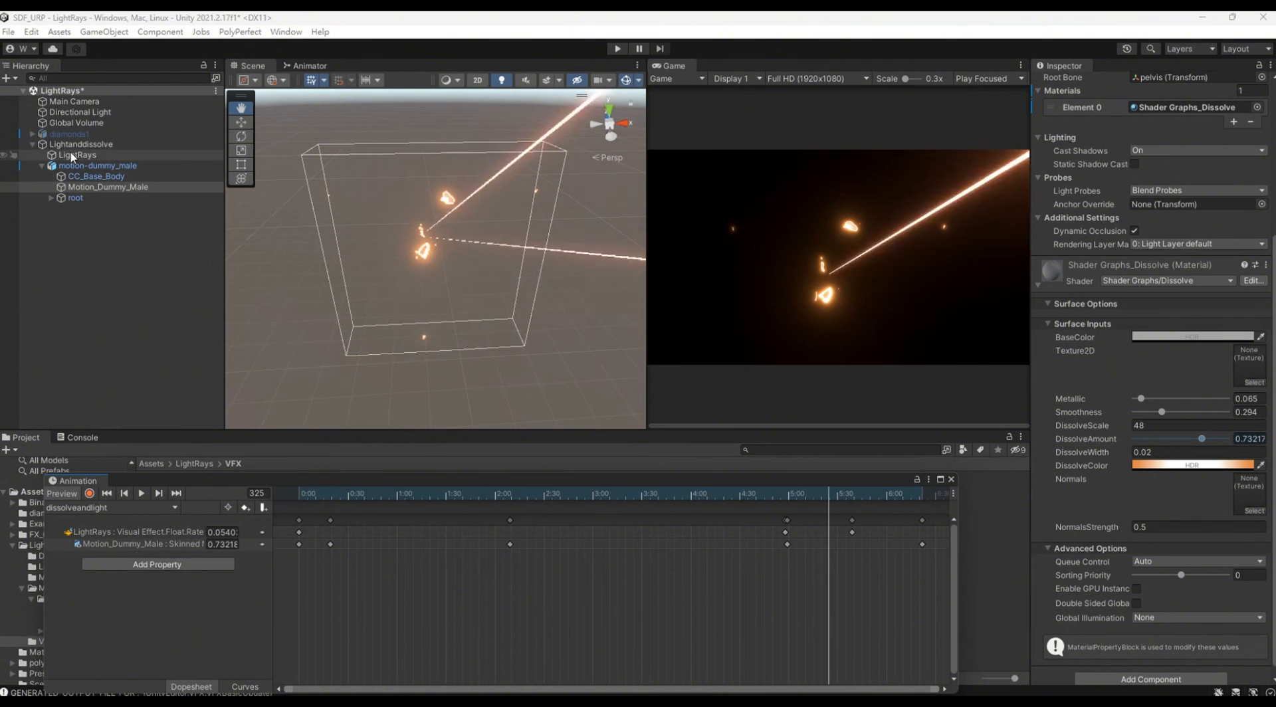
pyautogui.click(75, 155)
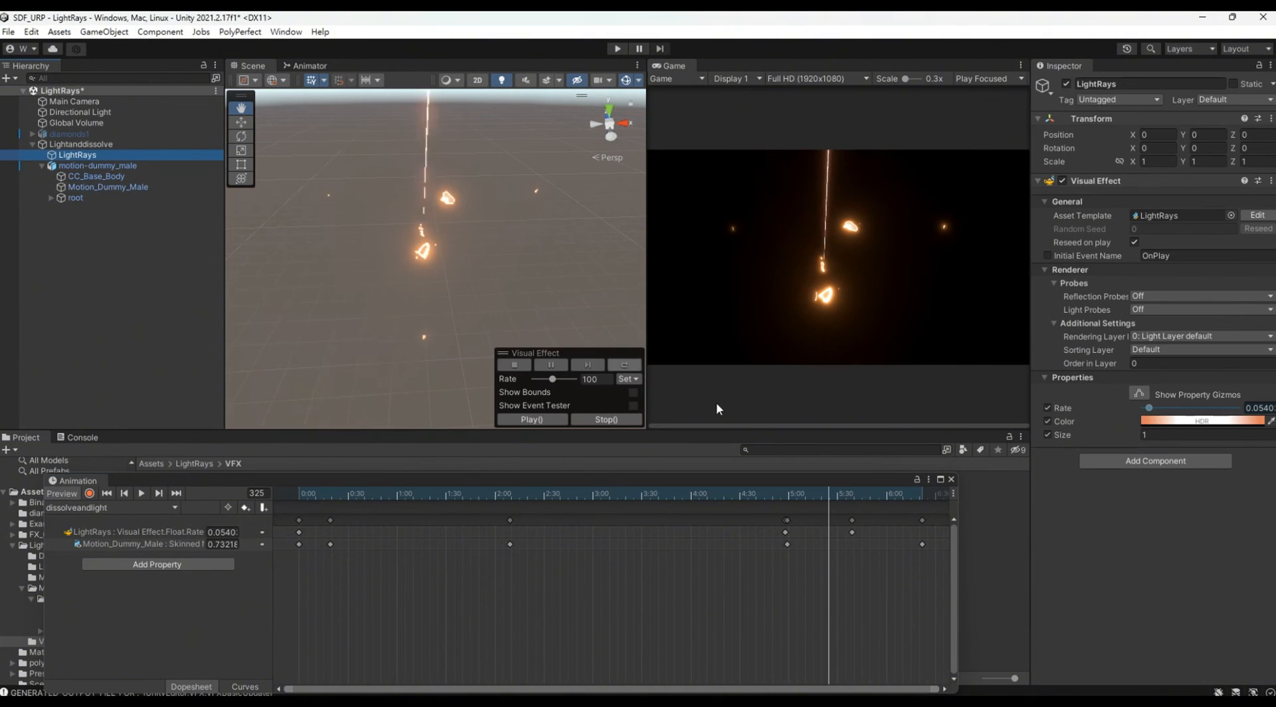
pyautogui.moveTo(747, 491); pyautogui.dragTo(822, 499)
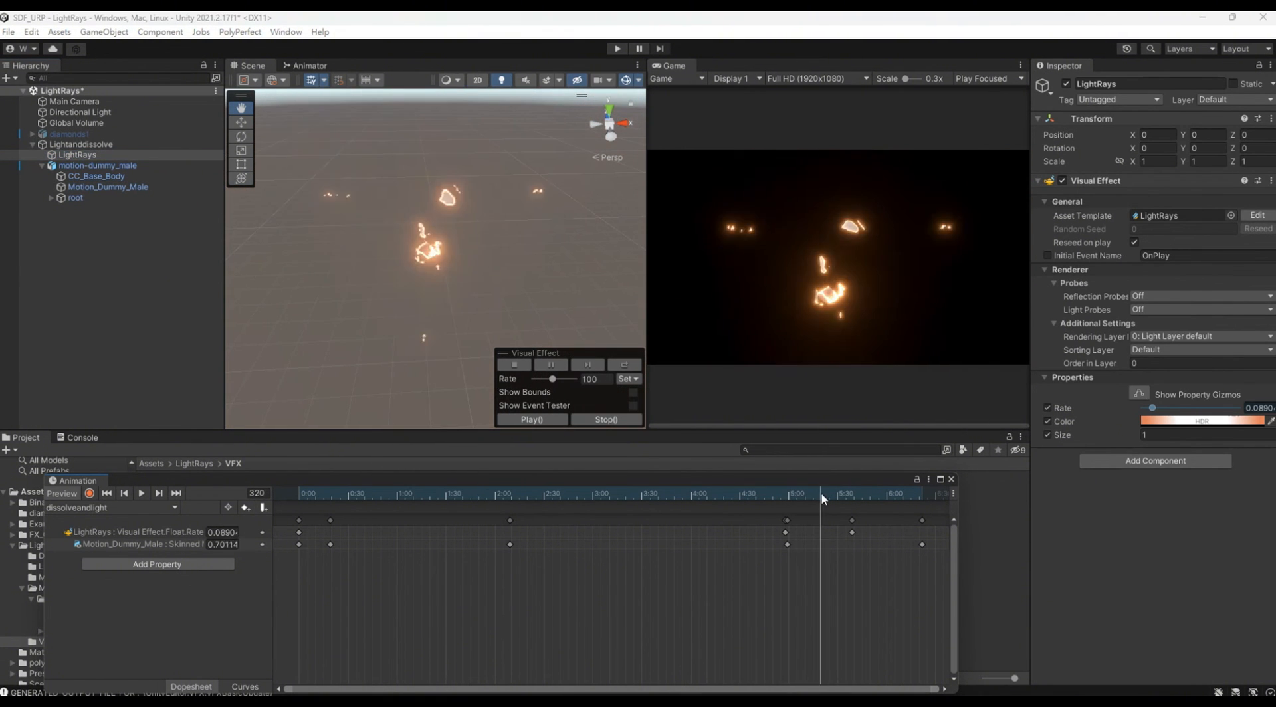
pyautogui.moveTo(905, 495); pyautogui.dragTo(329, 500)
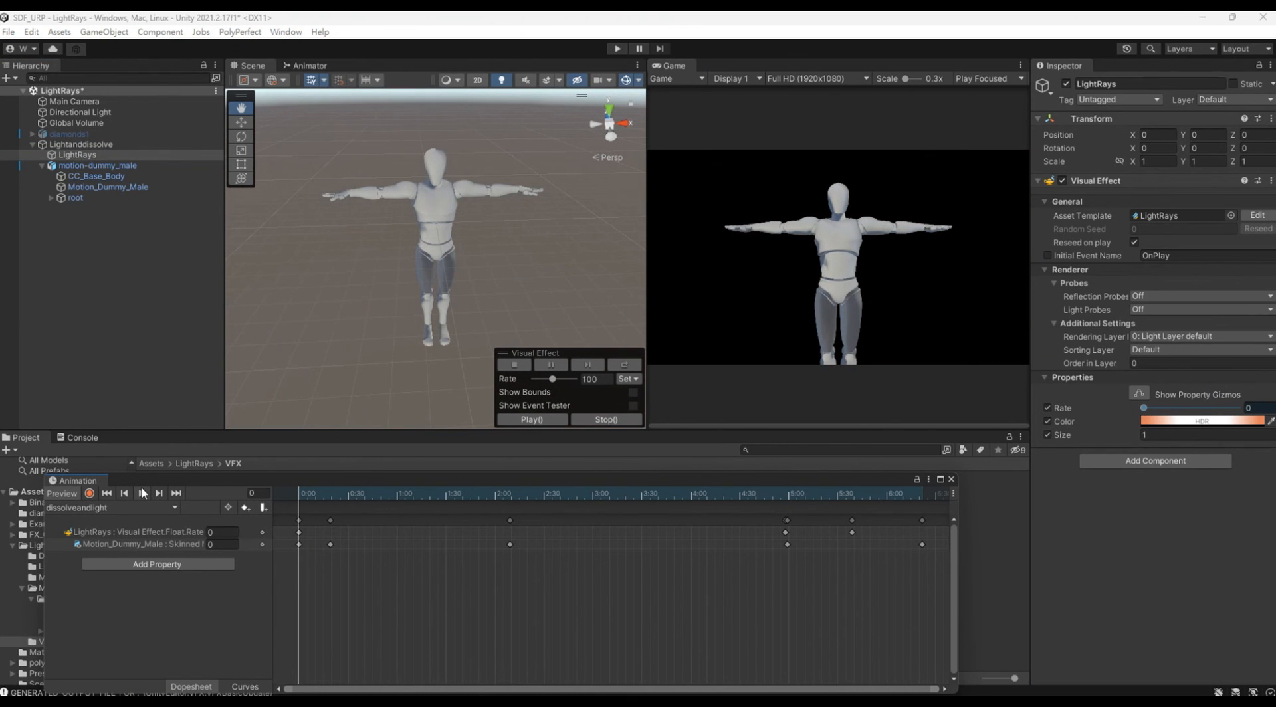
# Step: Play the dissolveandlight animation and view the combined dissolve and light-ray effect from different angles in the scene
pyautogui.click(141, 493)
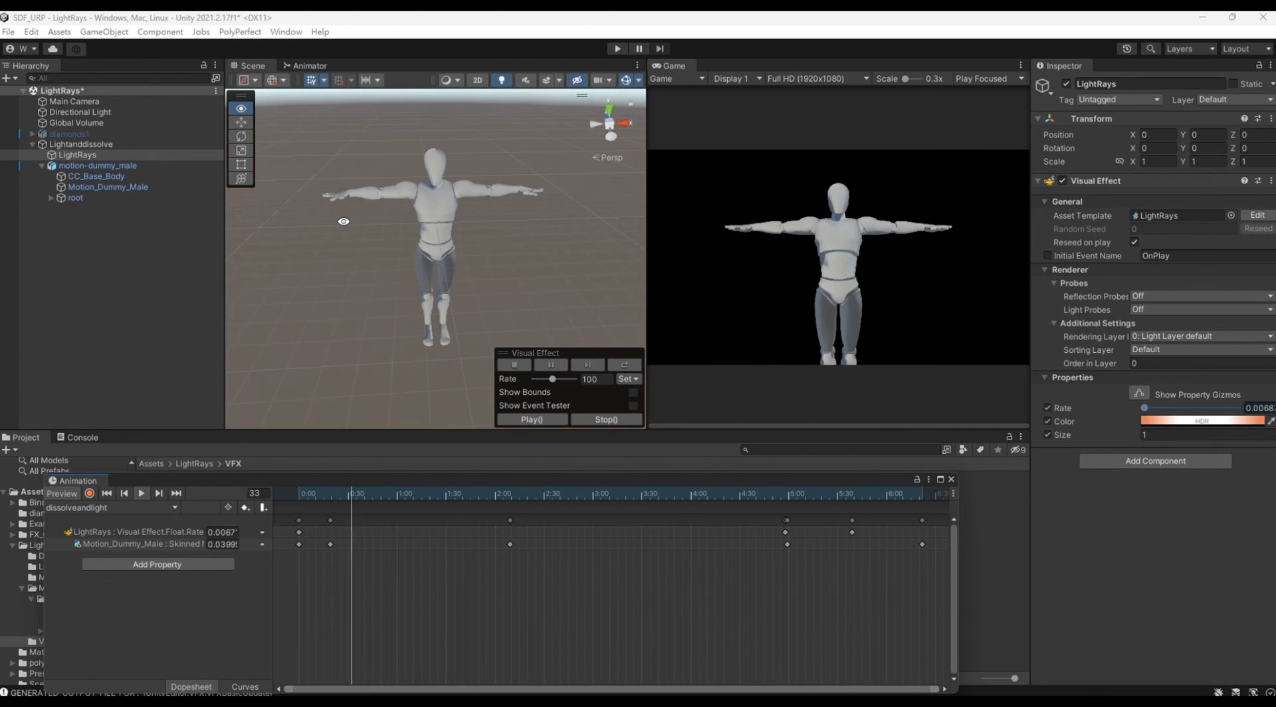
pyautogui.keyDown('alt'); pyautogui.moveTo(338, 247); pyautogui.dragTo(1220, 251); pyautogui.keyUp('alt')
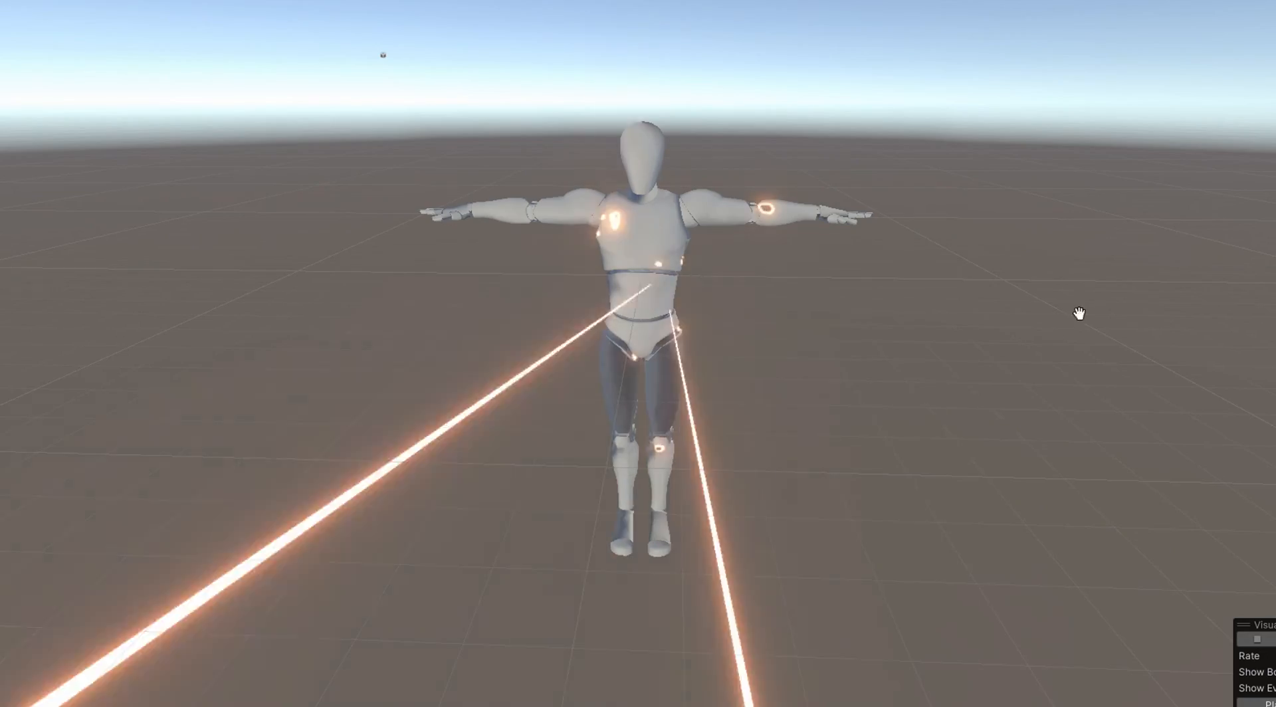
pyautogui.keyDown('alt'); pyautogui.moveTo(1131, 291); pyautogui.dragTo(2, 299); pyautogui.keyUp('alt')
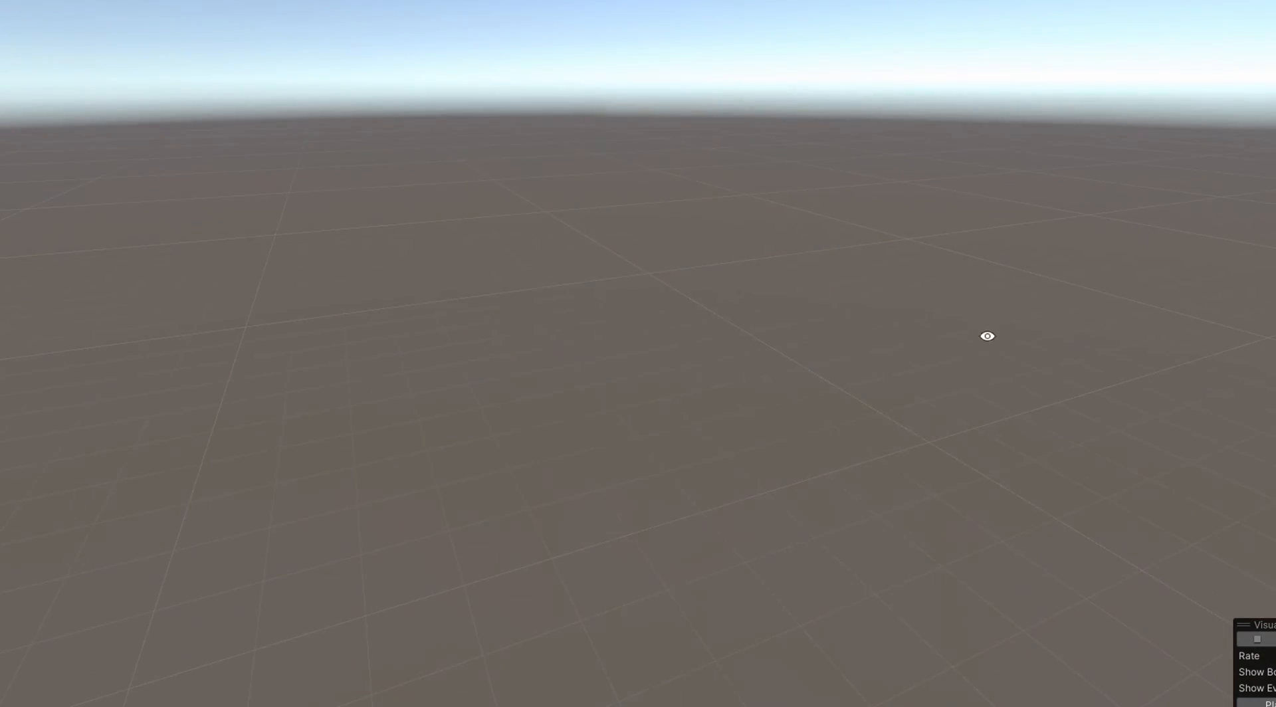